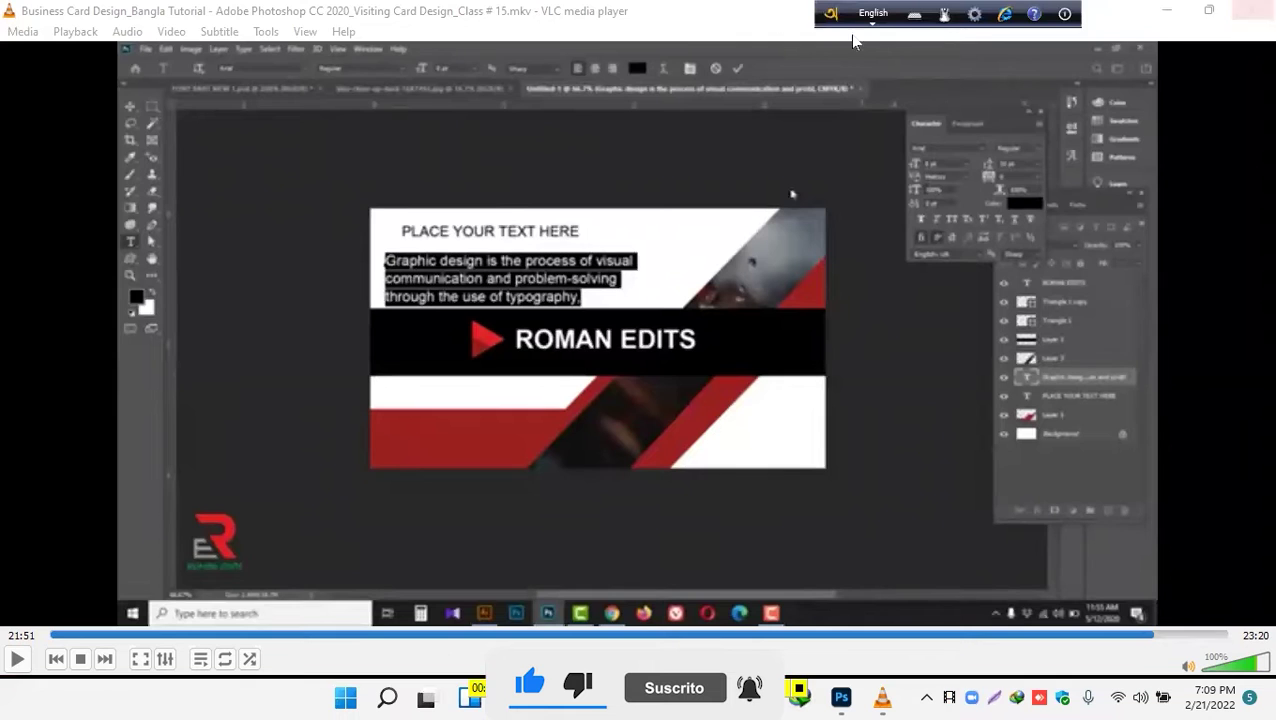
- Close the VLC tutorial video and return to bc3-1.psd in Photoshop
drag(675, 14, 645, 55)
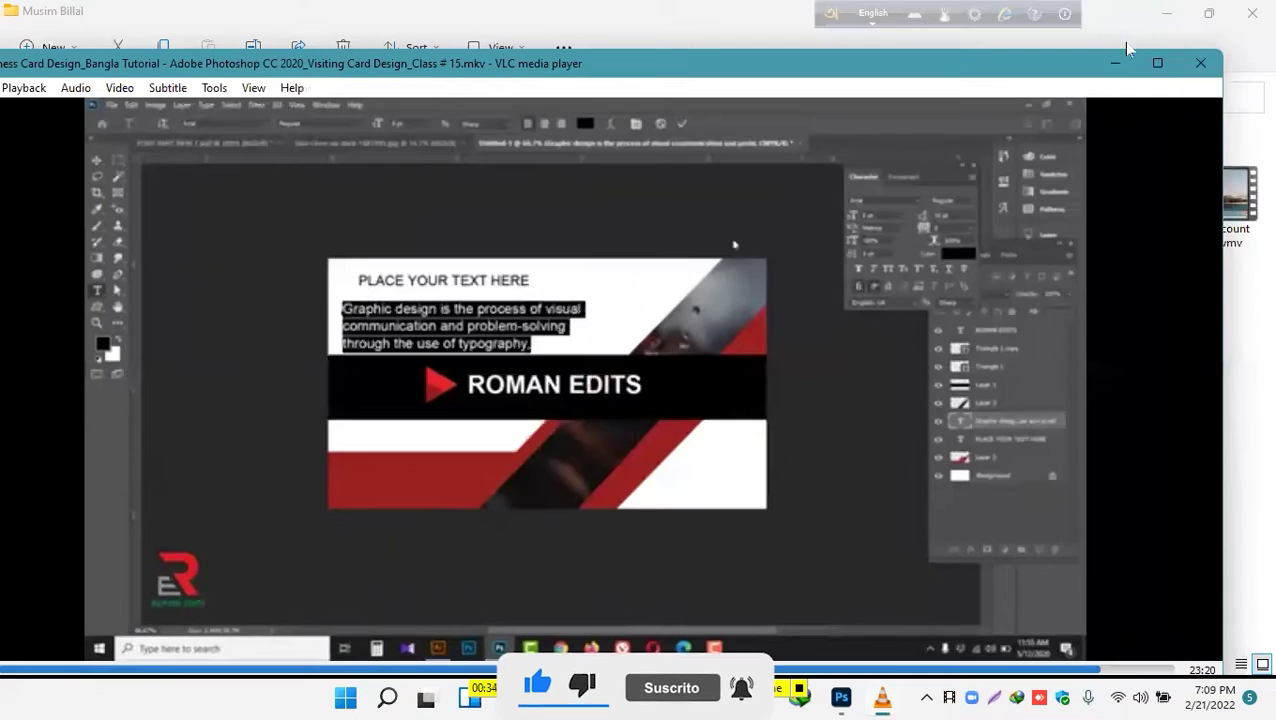
click(1201, 66)
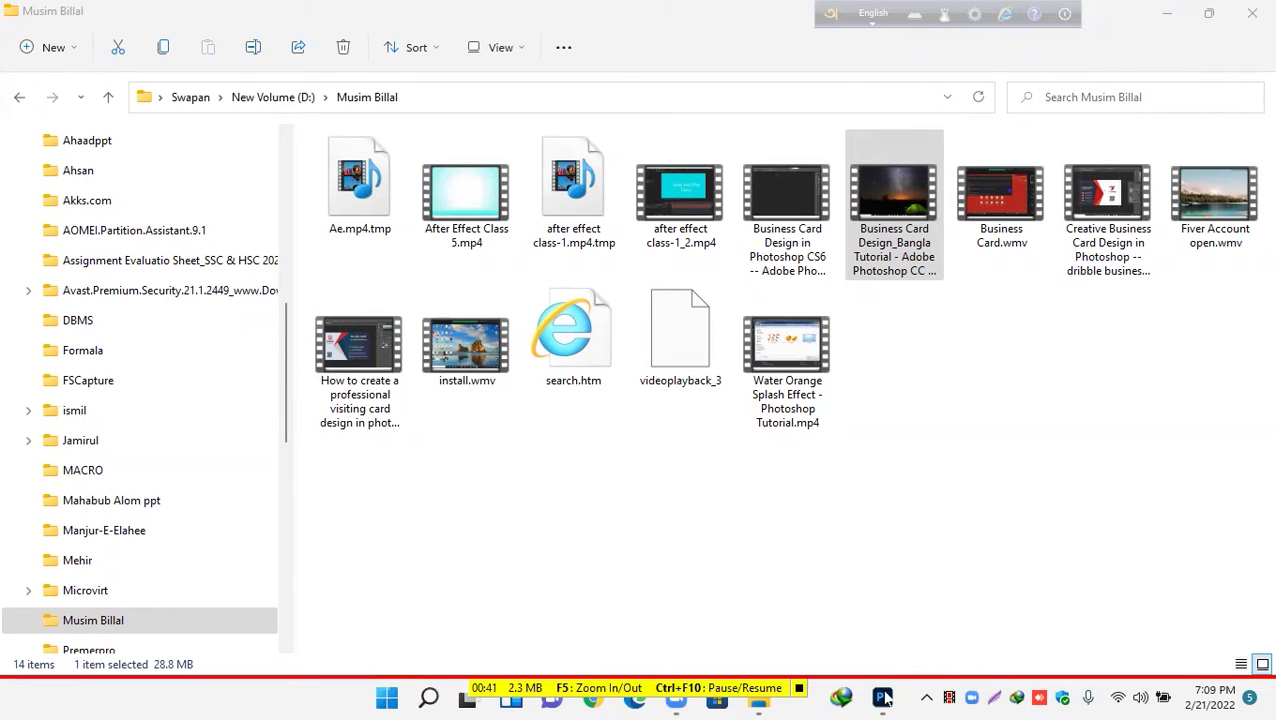
mouse_move(882, 697)
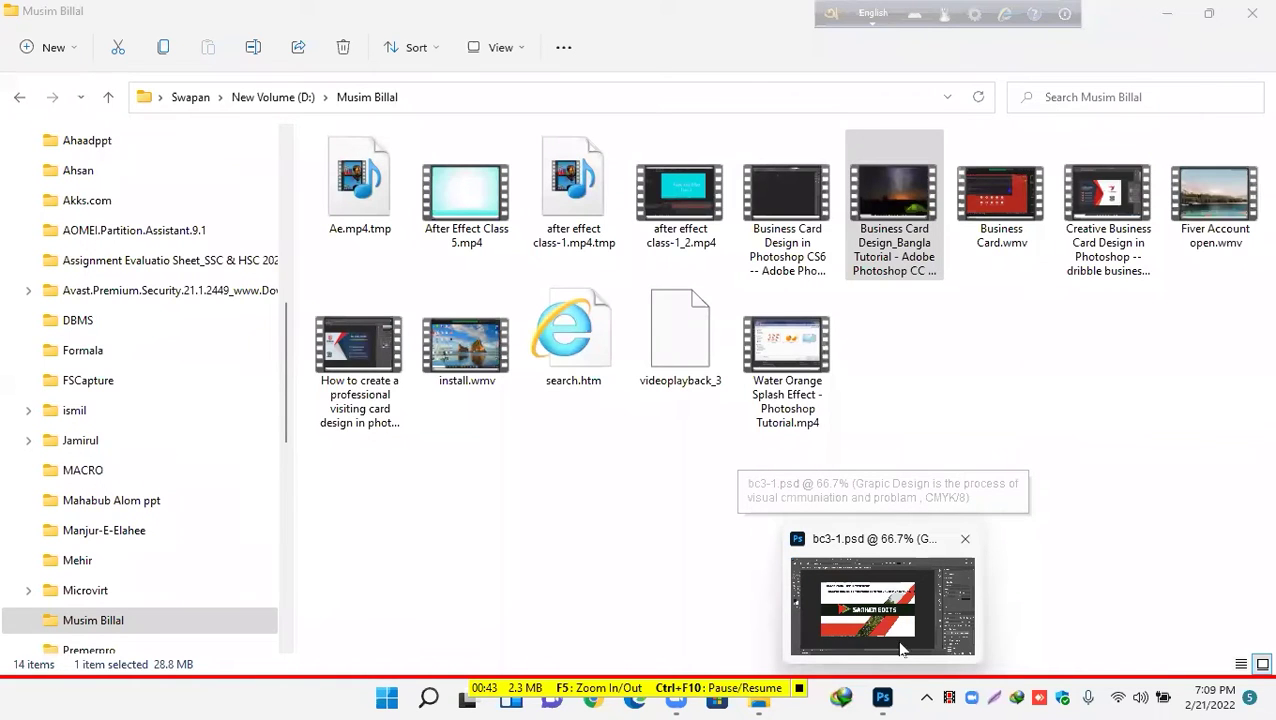
click(900, 615)
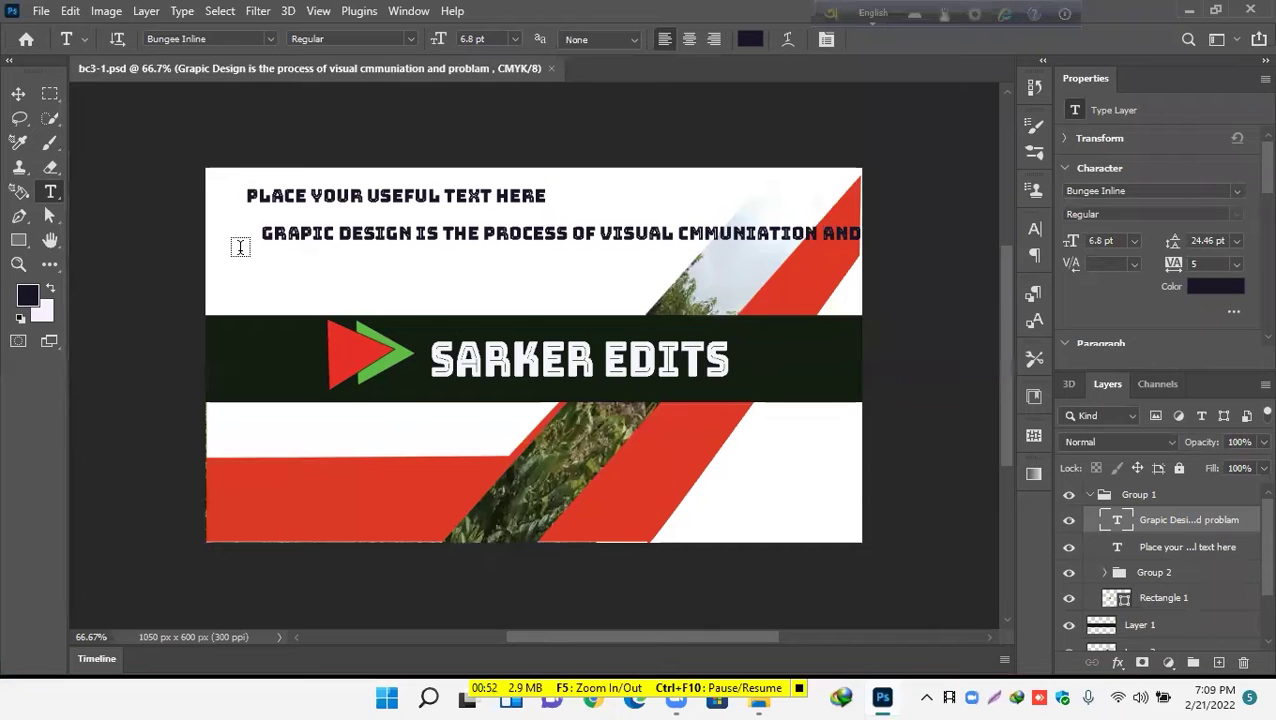
click(38, 12)
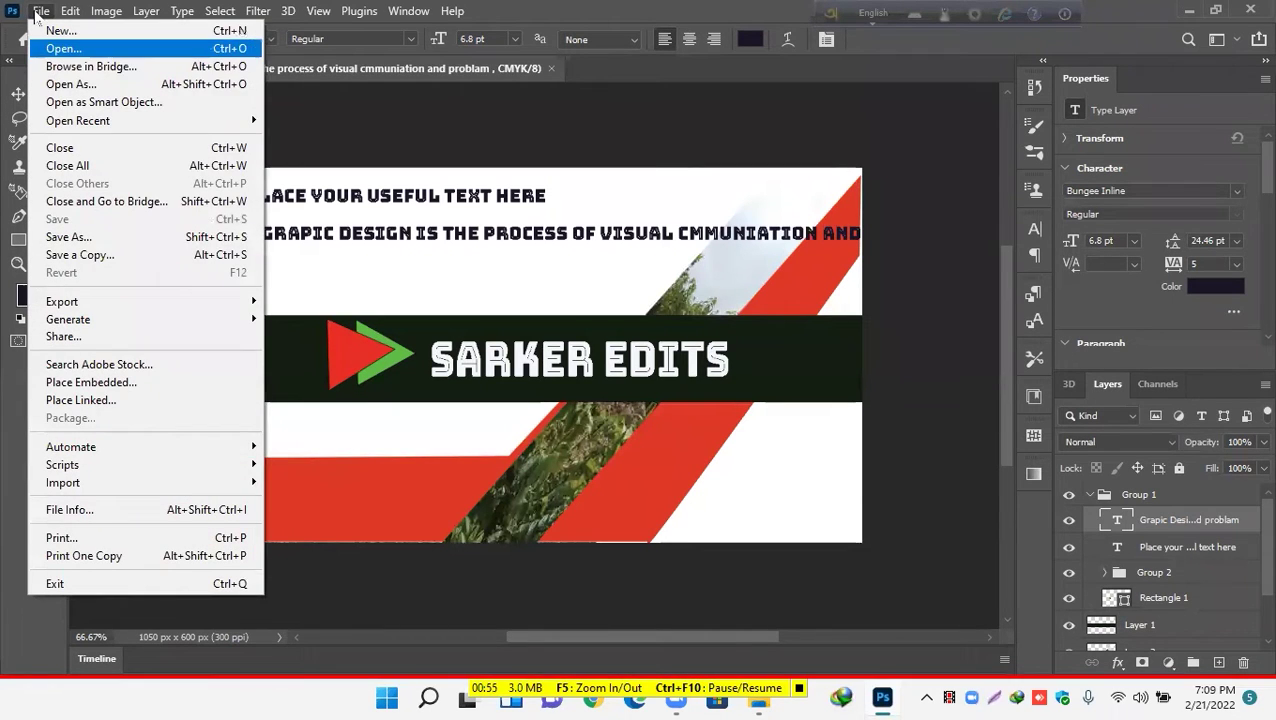
click(63, 48)
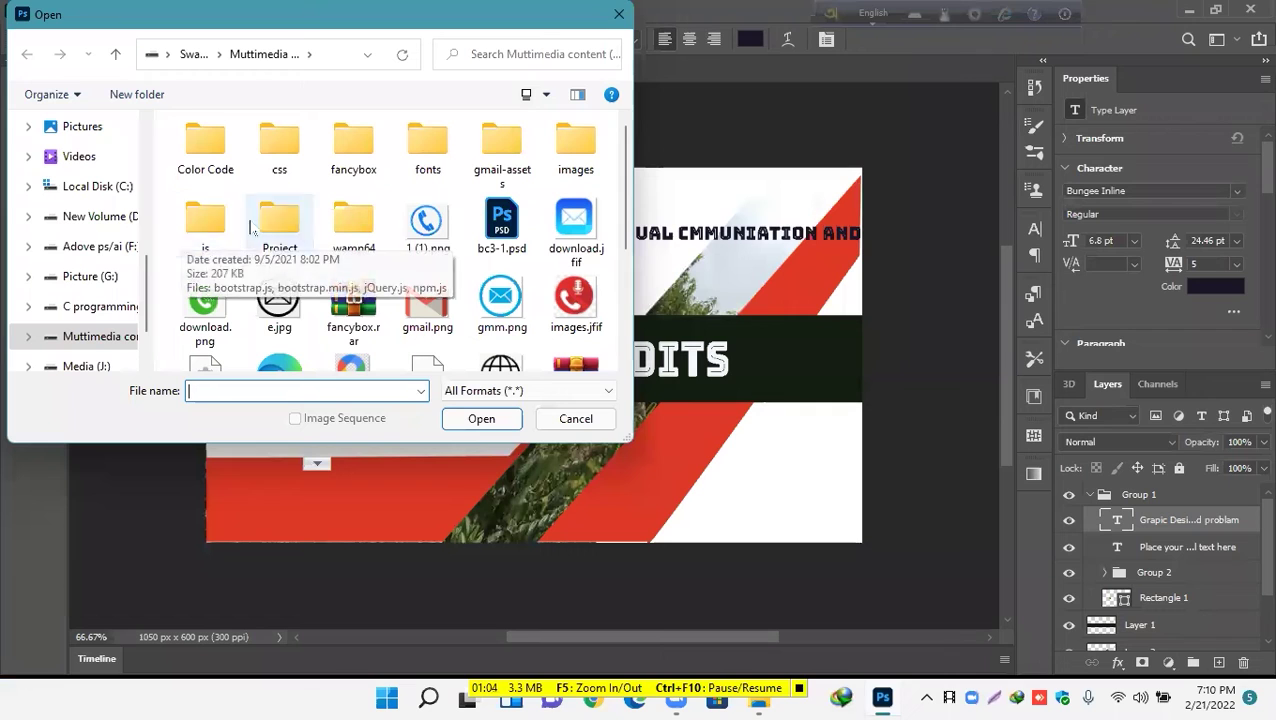
click(614, 17)
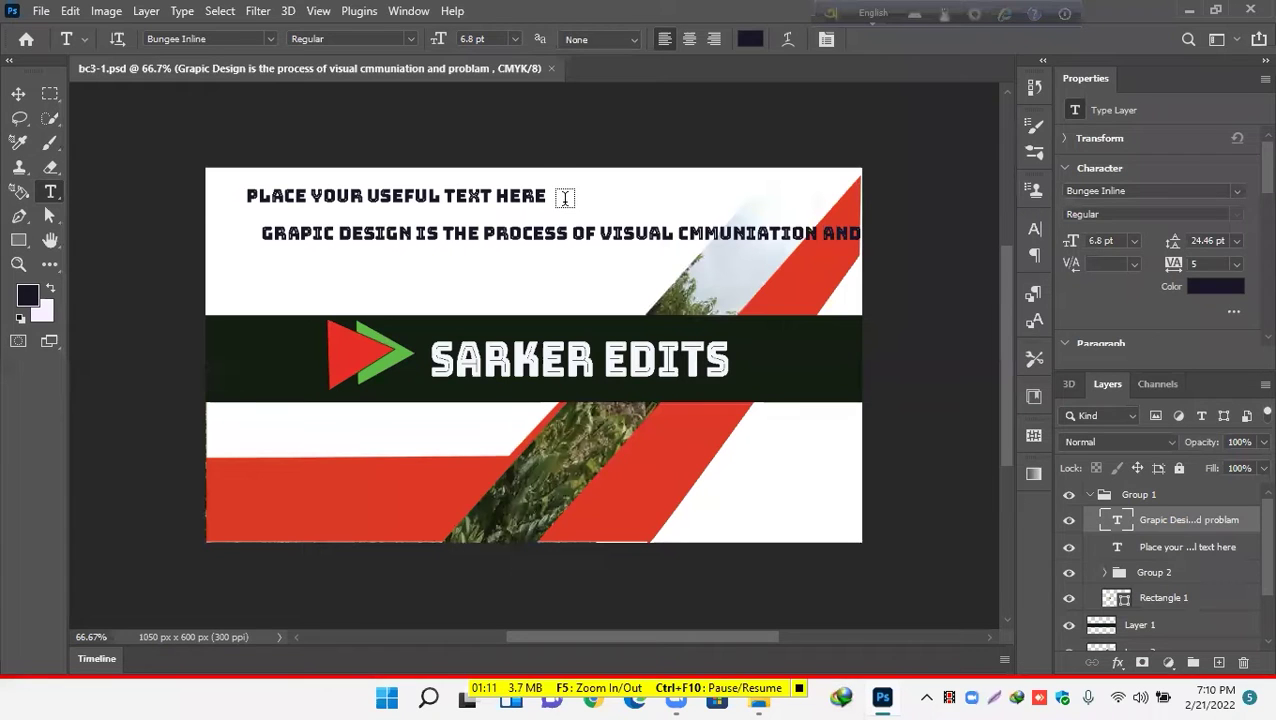
- Export the card with Save for Web (Legacy) as a JPEG named 'Back' on the Desktop
click(41, 12)
mouse_move(62, 301)
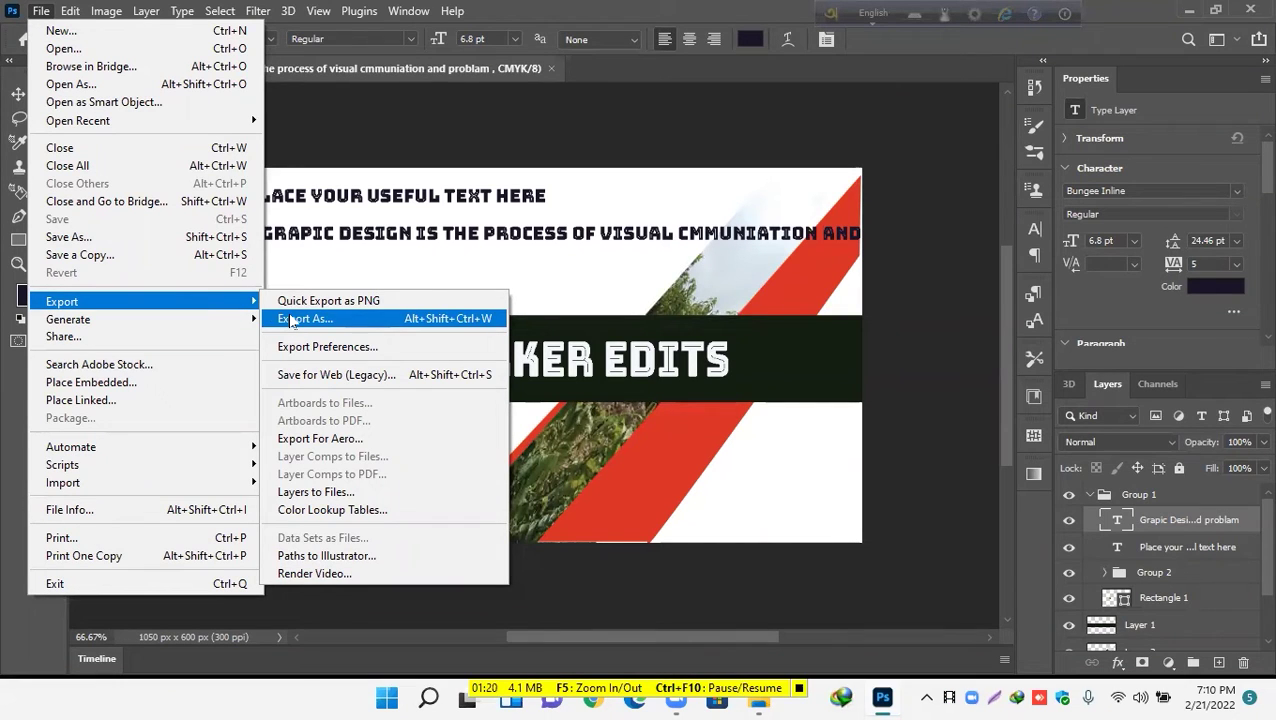
click(328, 377)
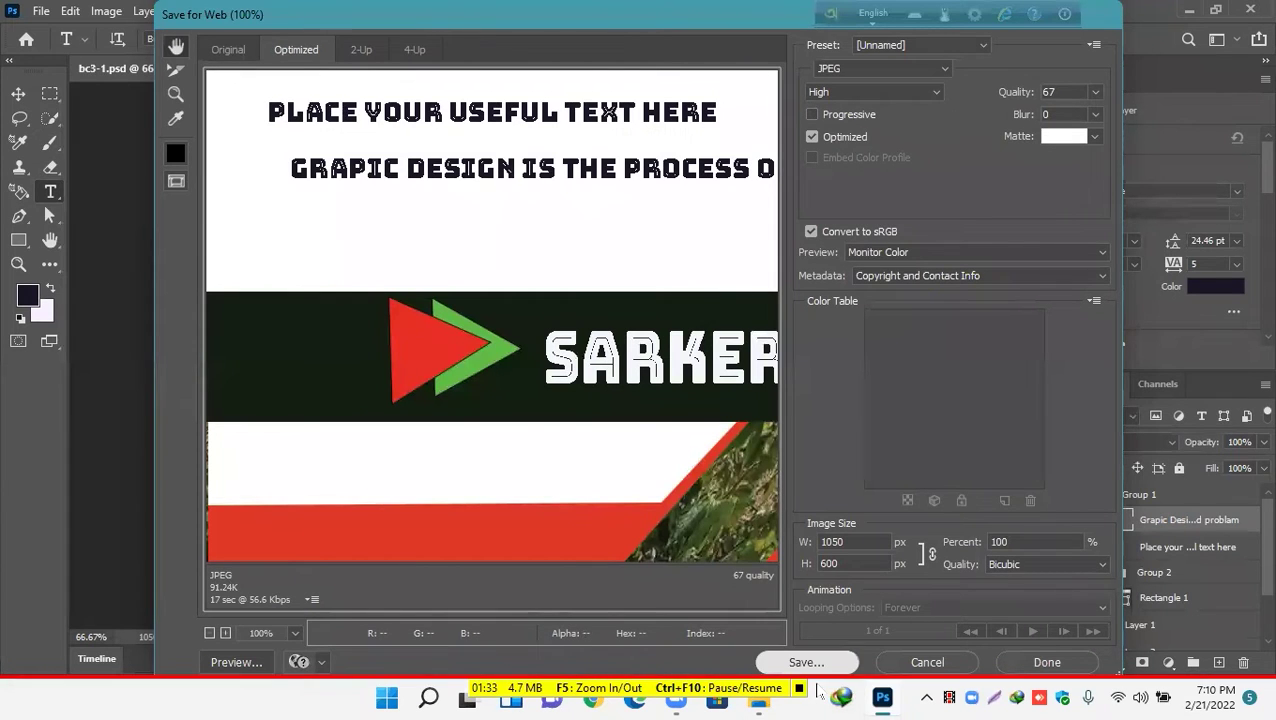
click(806, 662)
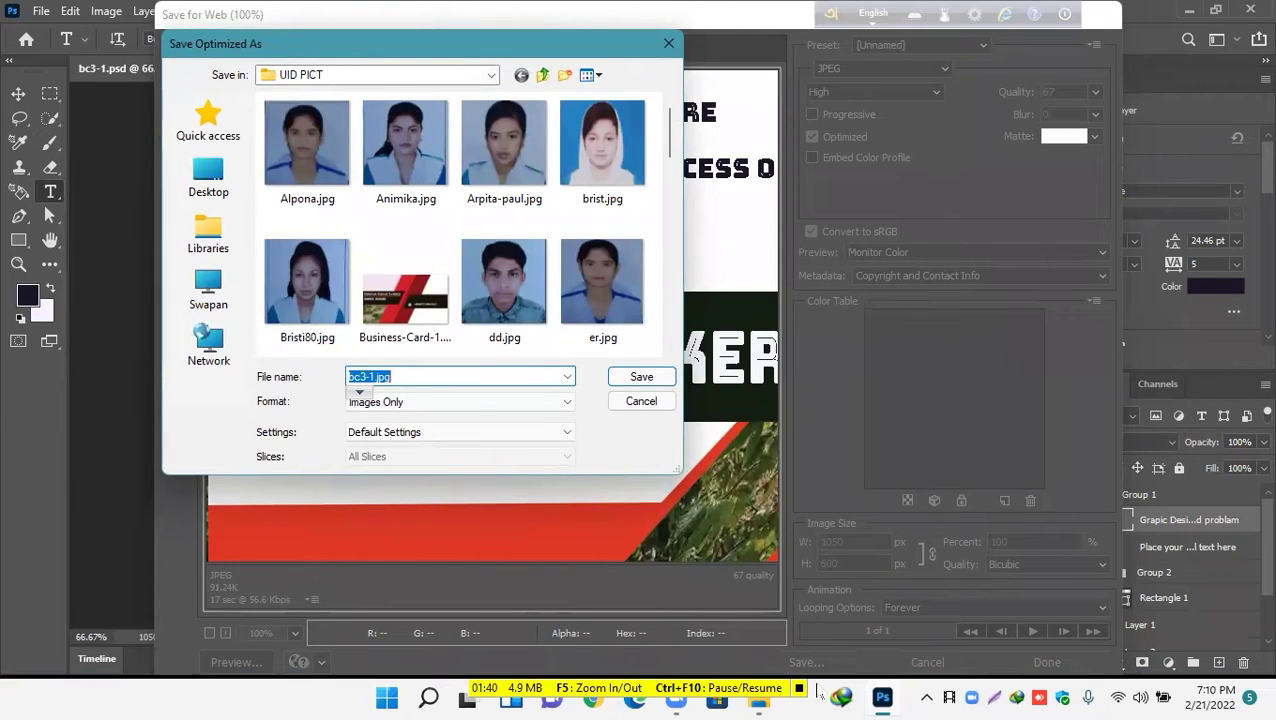
text(Back)
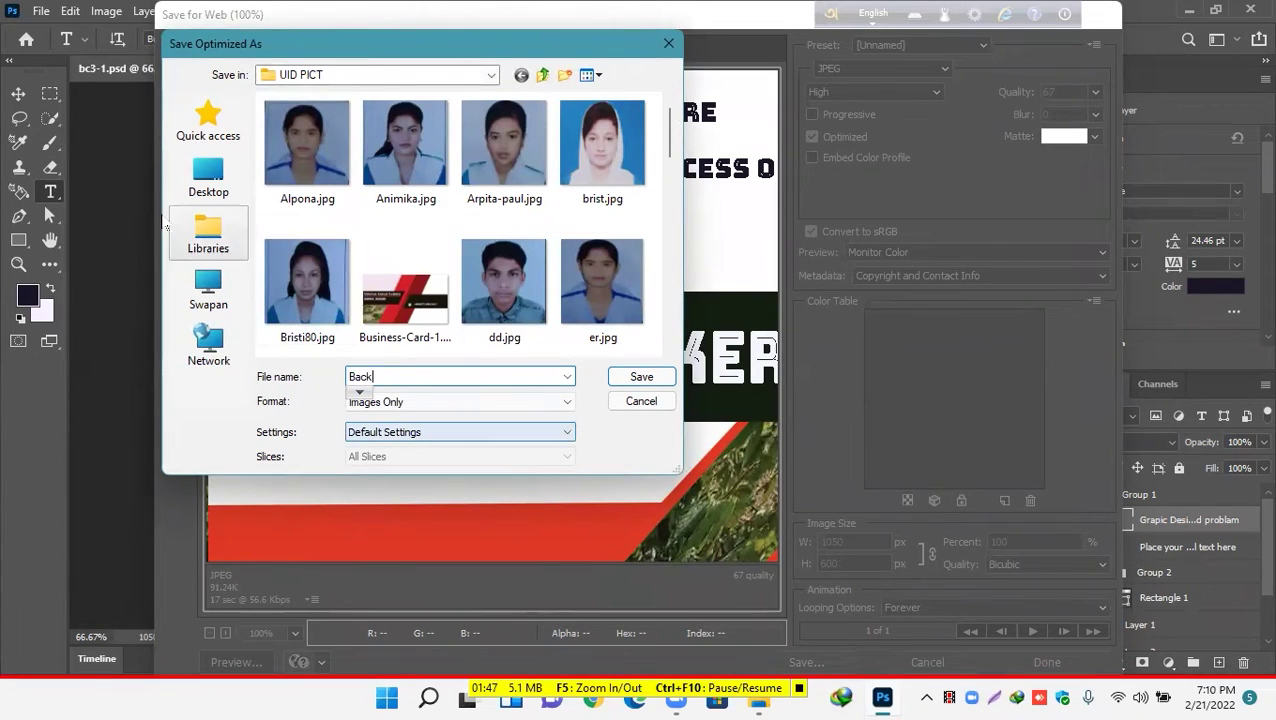
click(210, 185)
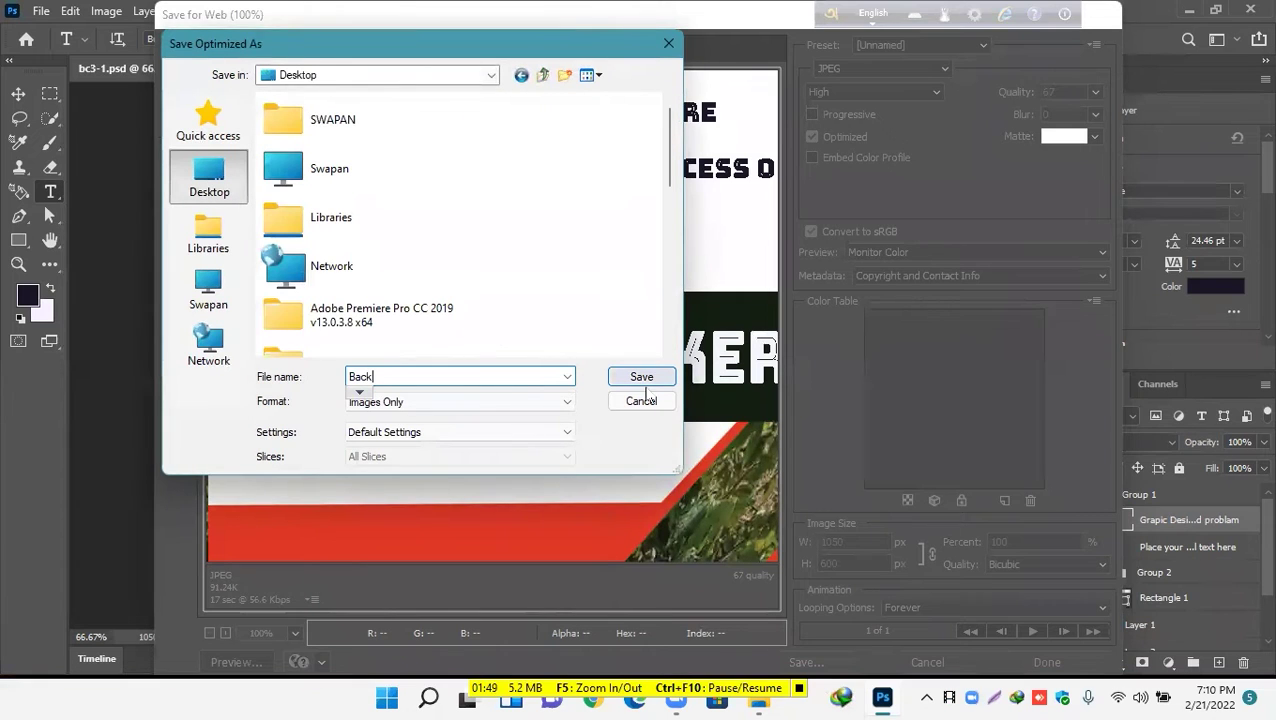
click(642, 378)
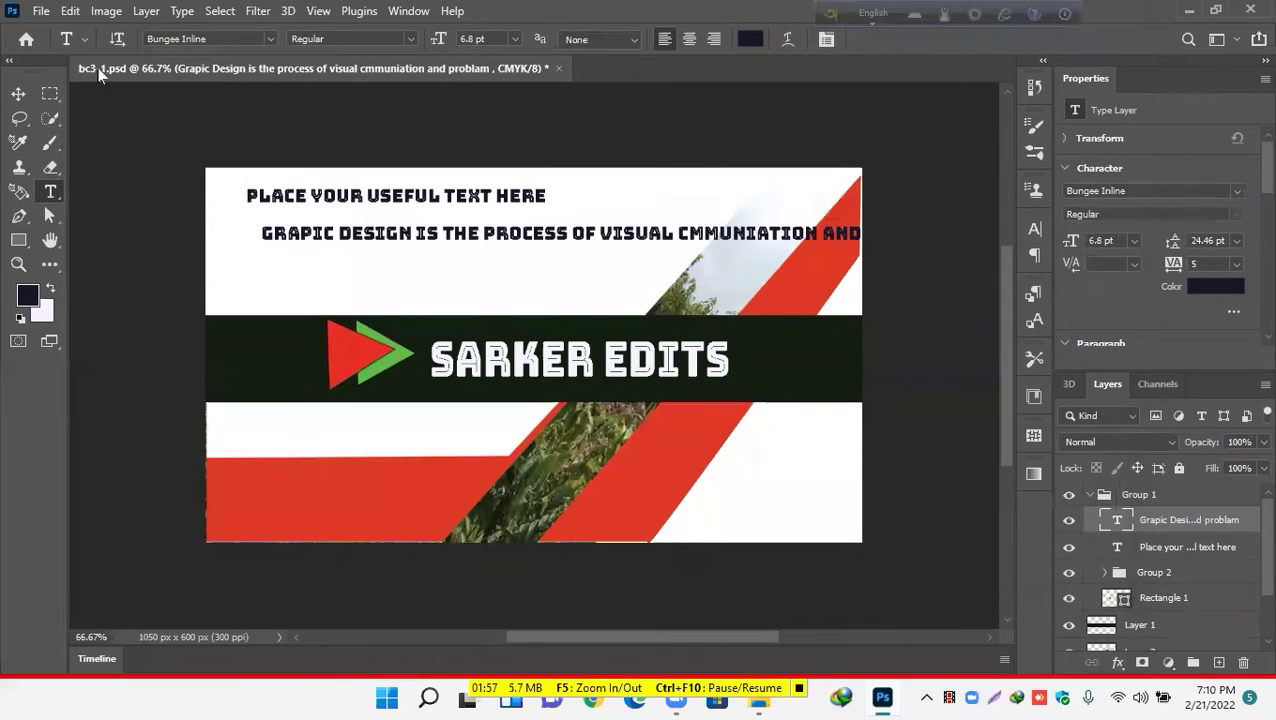
- Bring up the File > Open dialog, browse it, then cancel
click(41, 12)
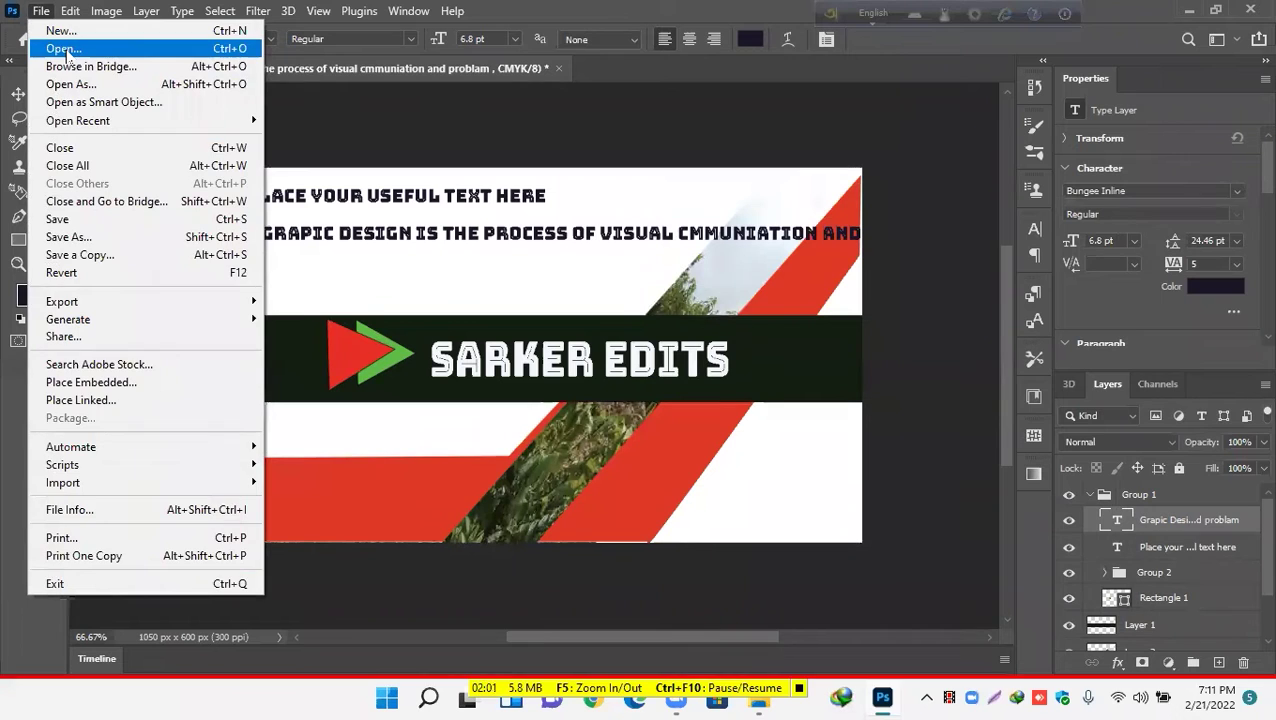
click(63, 50)
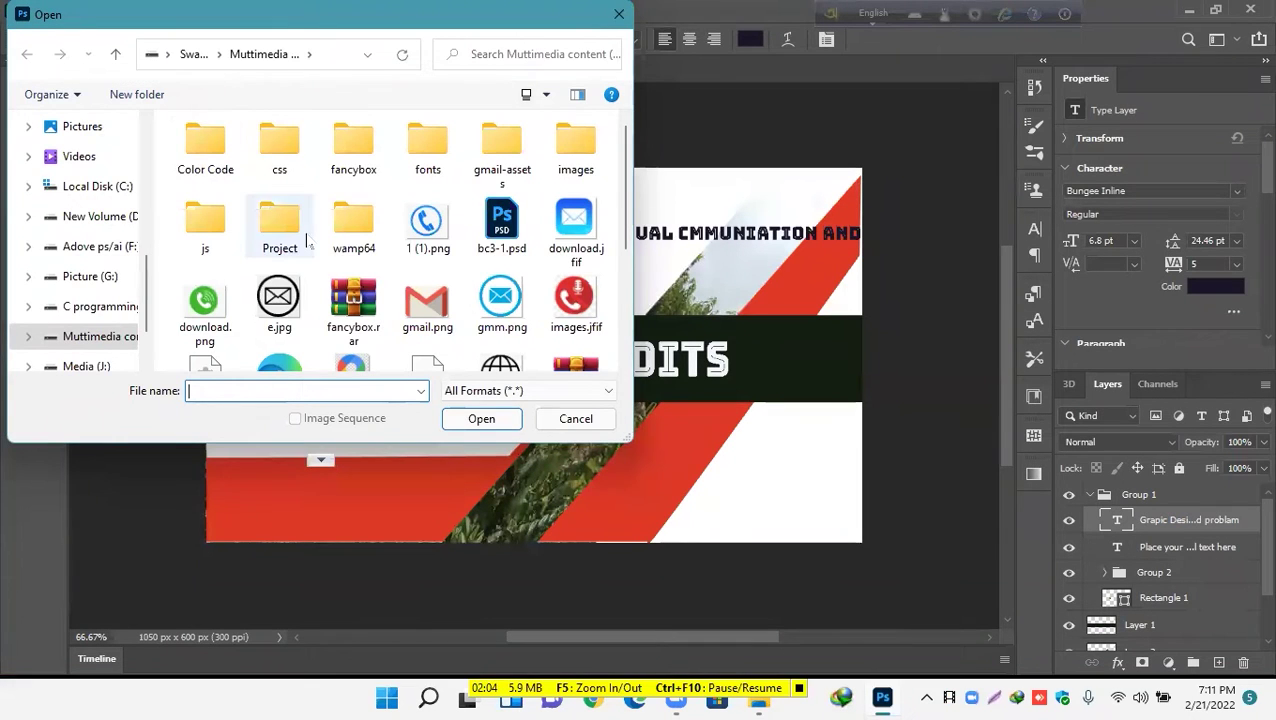
scroll(290, 228, down, 3)
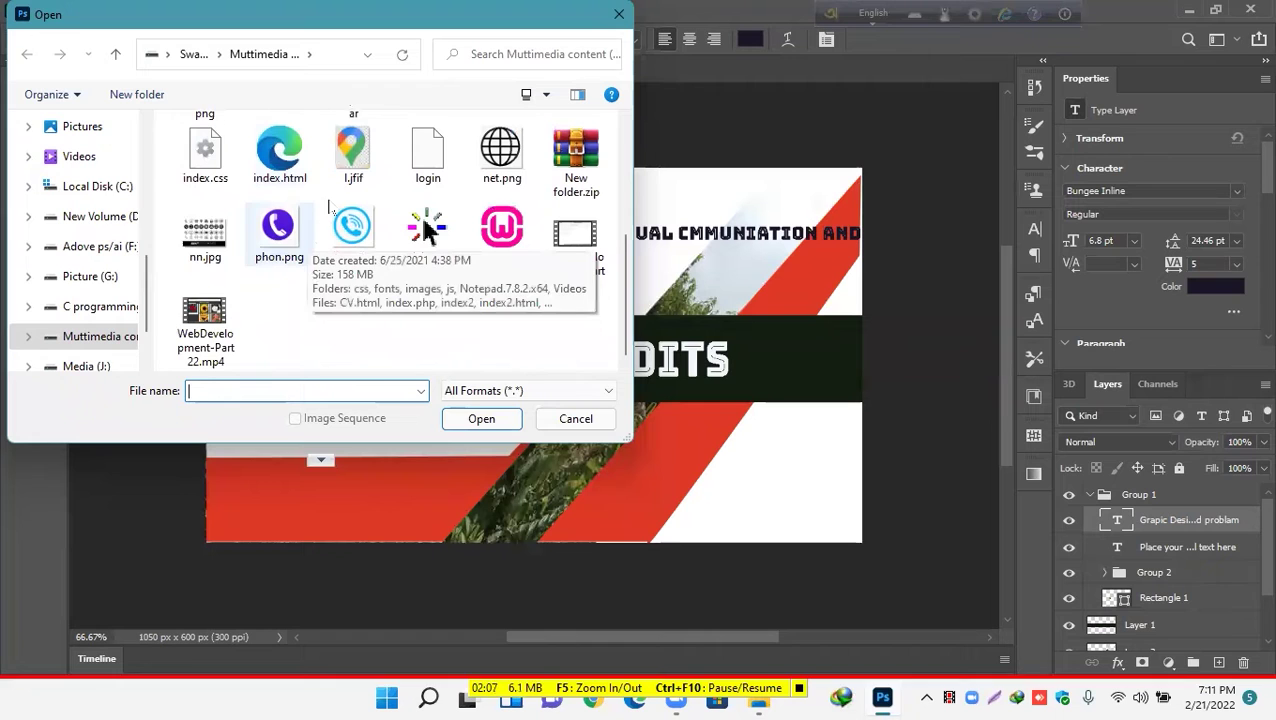
click(619, 14)
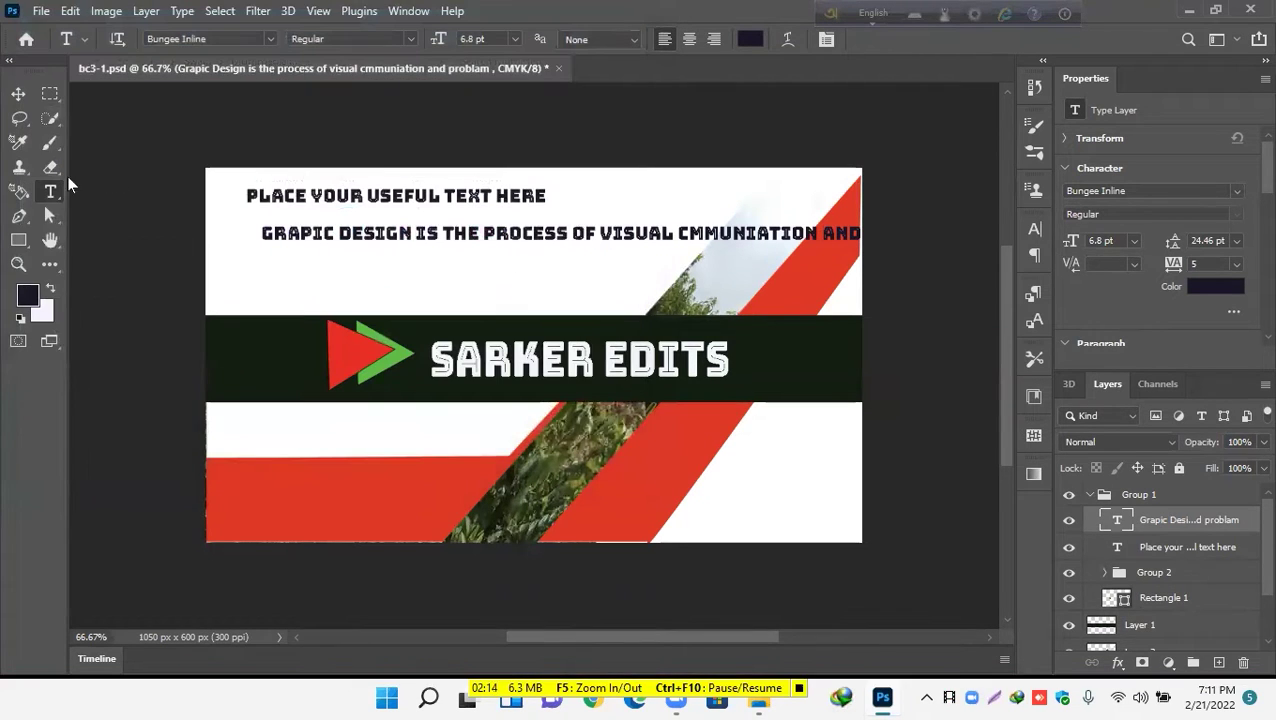
- Quit Photoshop, choosing No to saving changes to bc3-1.psd
click(1249, 12)
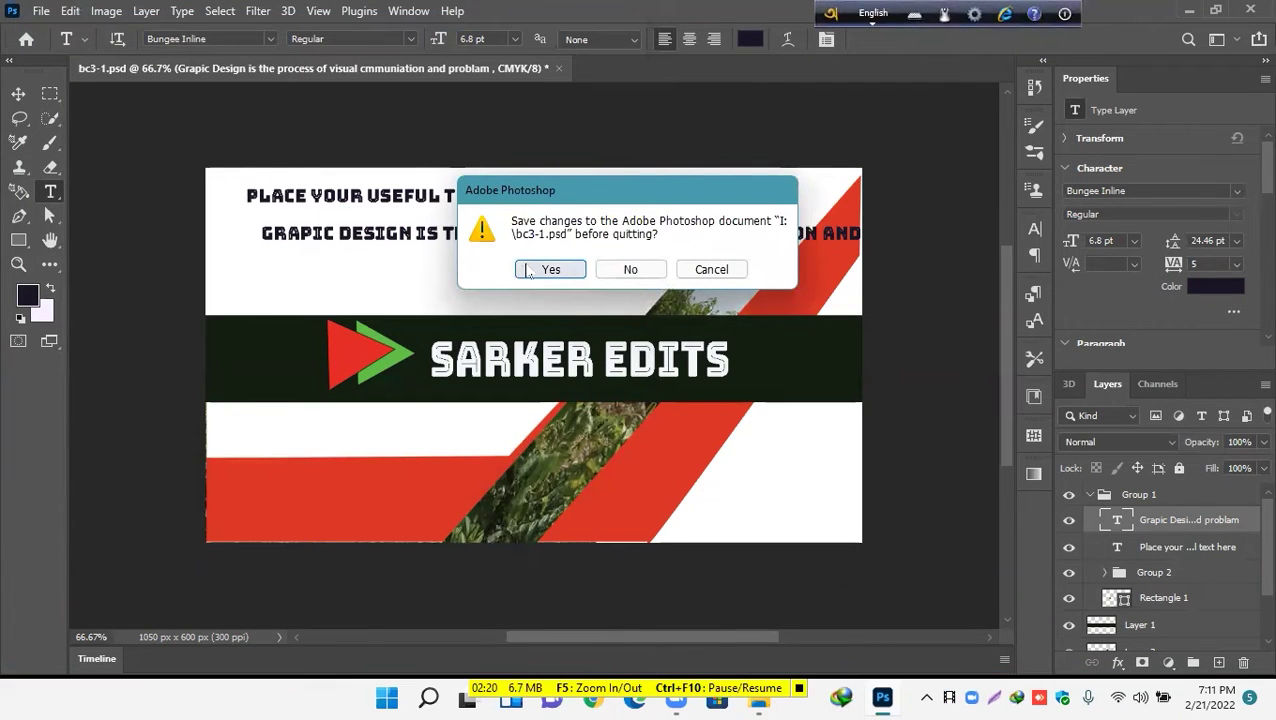
click(41, 14)
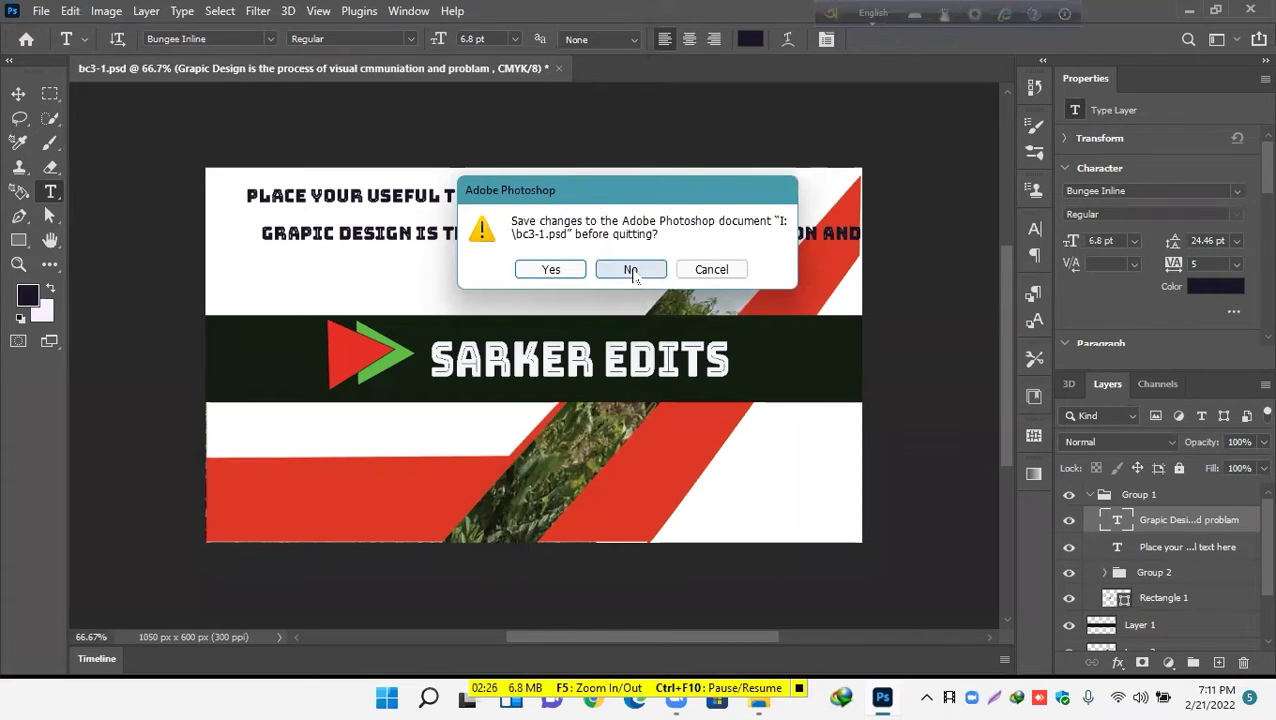
click(632, 270)
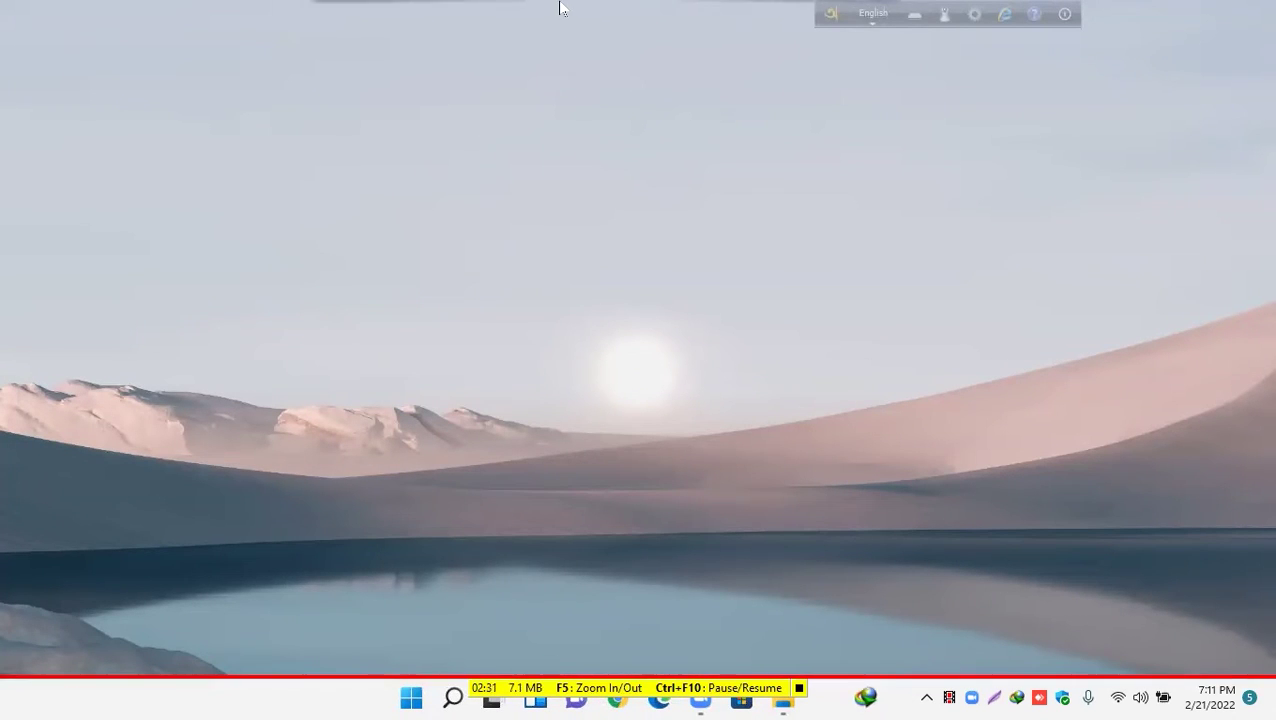
- Relaunch Photoshop from the taskbar and wait for its Home screen of recent files
mouse_move(420, 3)
click(388, 42)
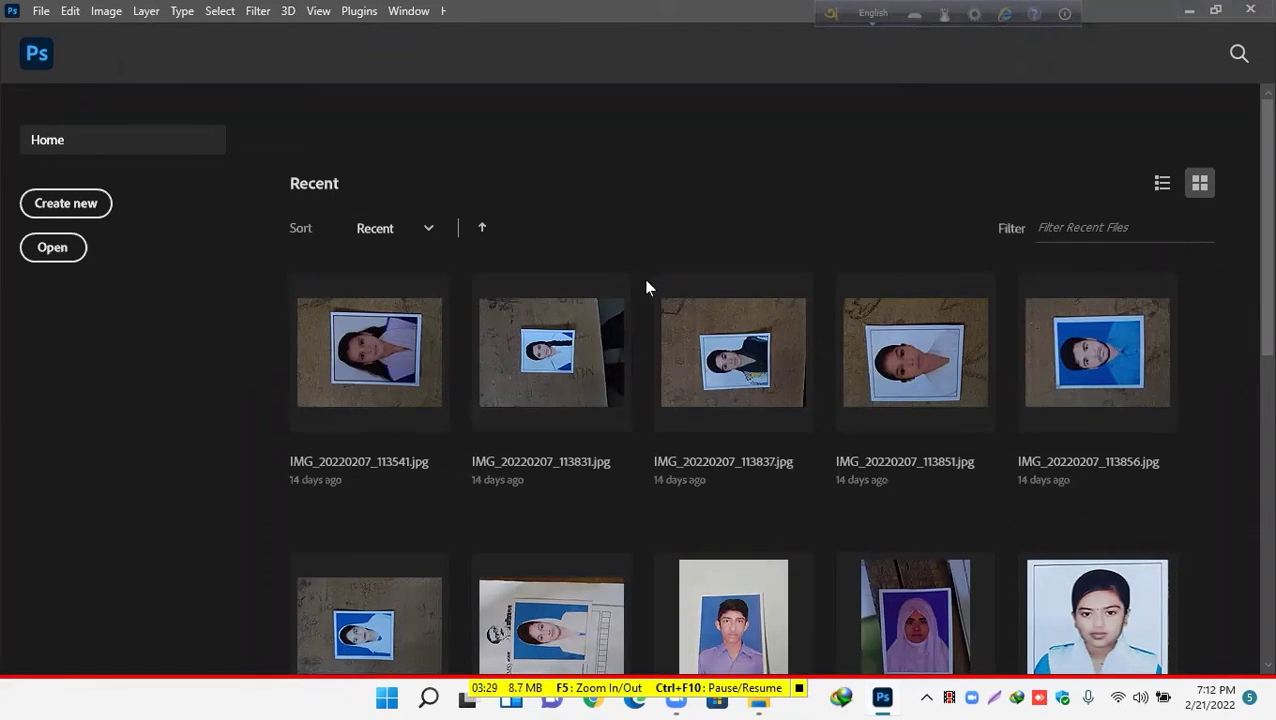
- Open Business Card-1.psd from the Photoshop Home screen
scroll(632, 340, down, 5)
scroll(634, 345, down, 2)
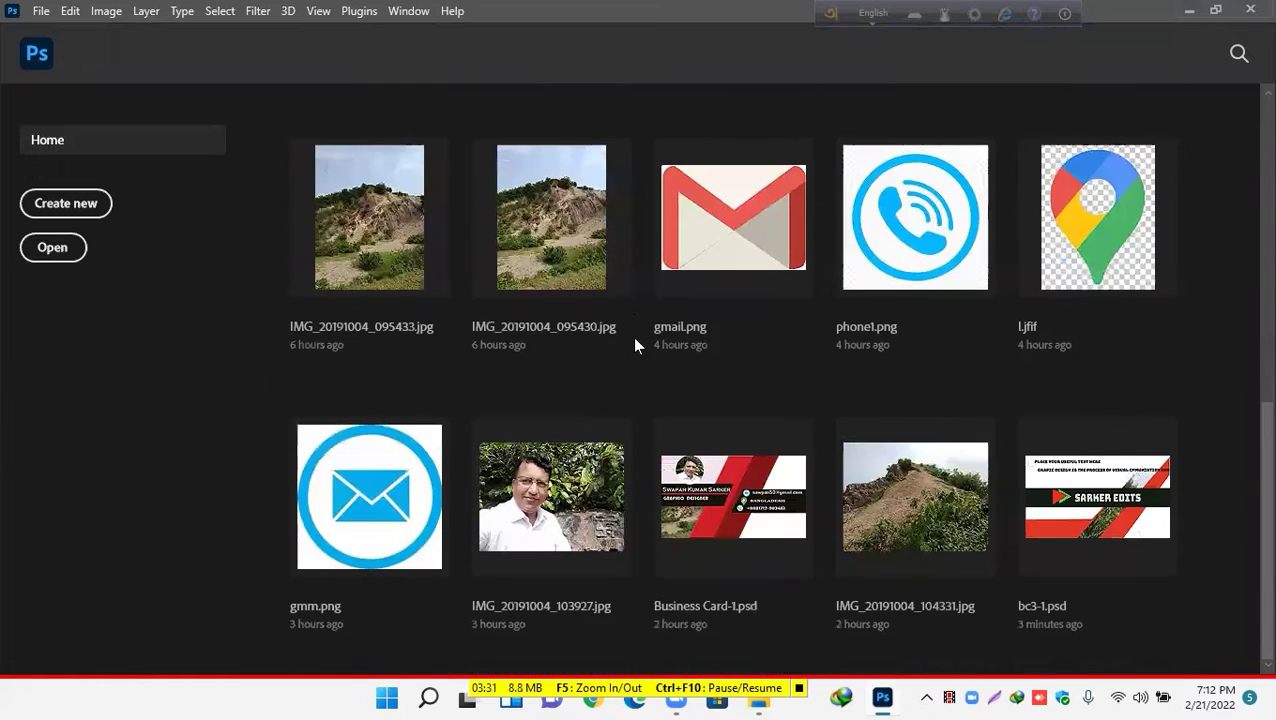
click(737, 512)
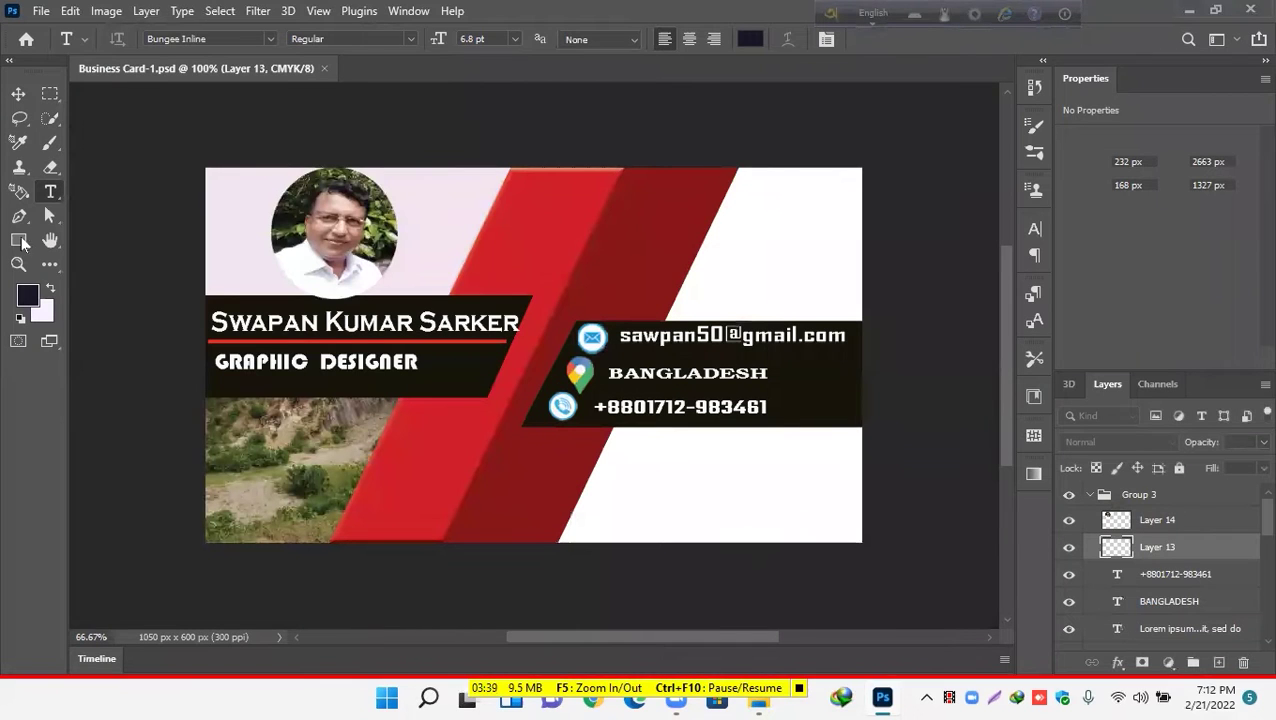
- Save the card for web as an optimized JPEG named 'Front' on the Desktop, then close Photoshop
click(42, 12)
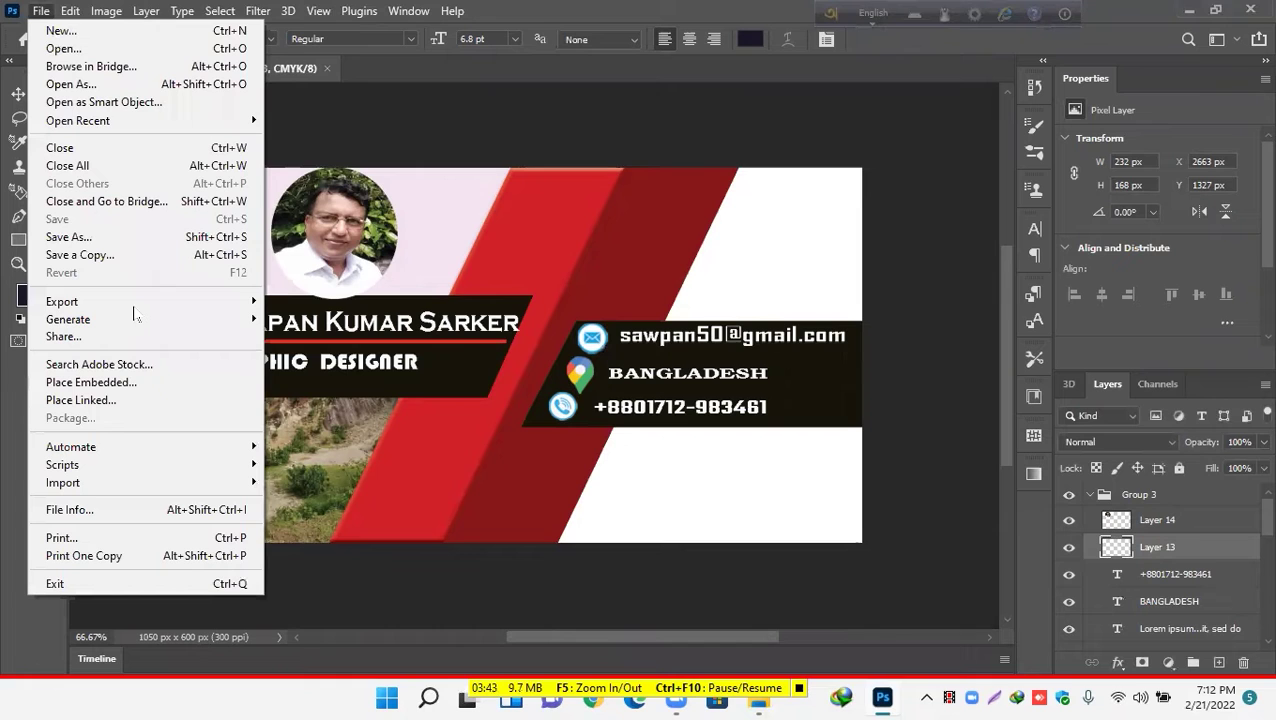
mouse_move(62, 301)
click(324, 375)
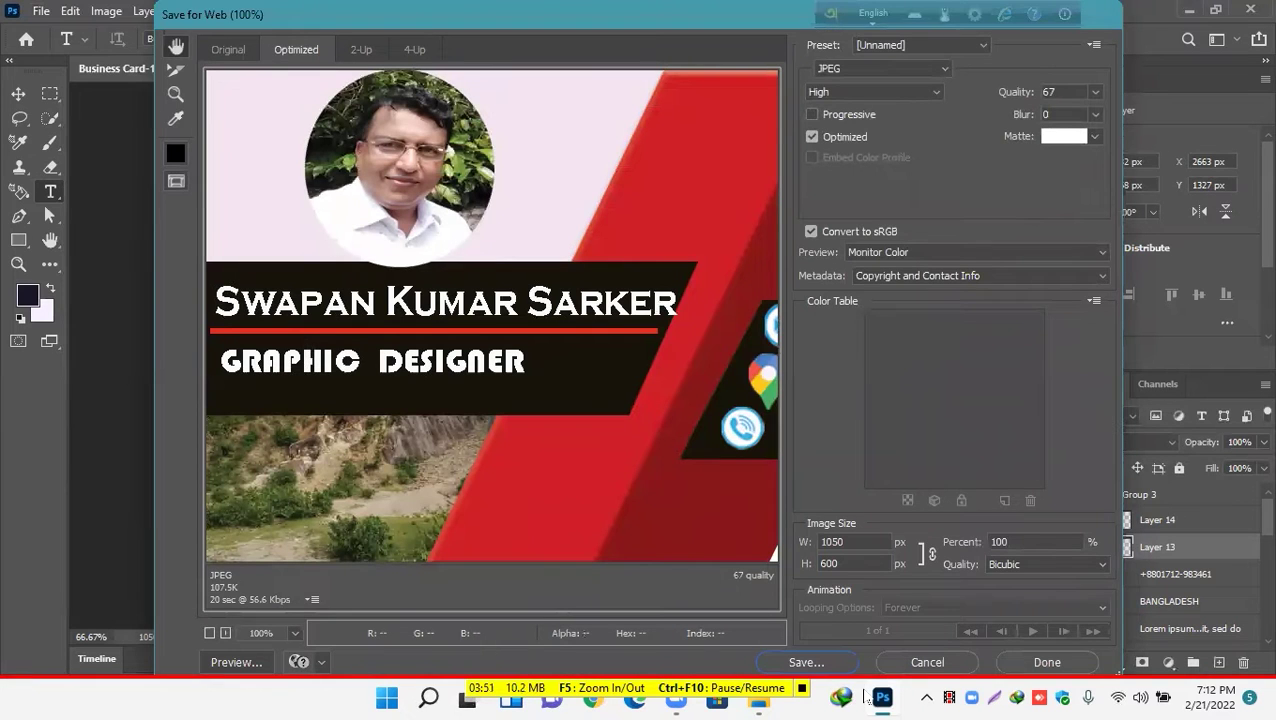
key(Return)
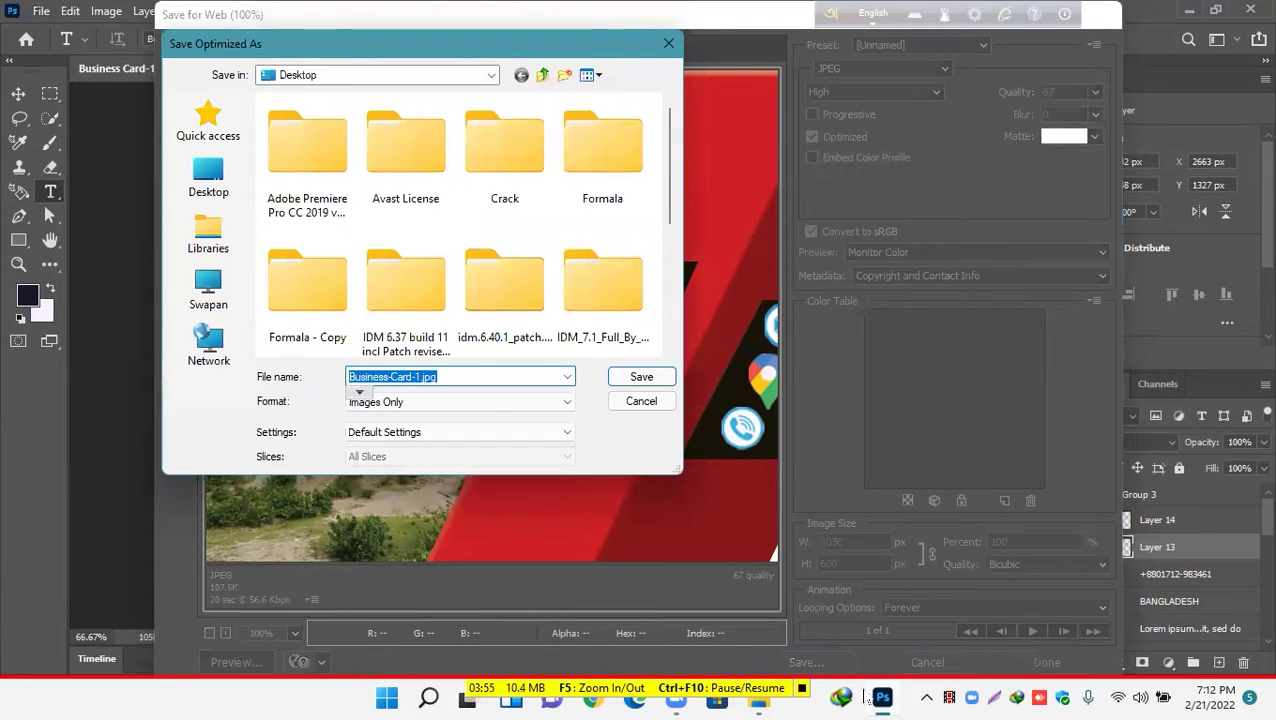
text(F)
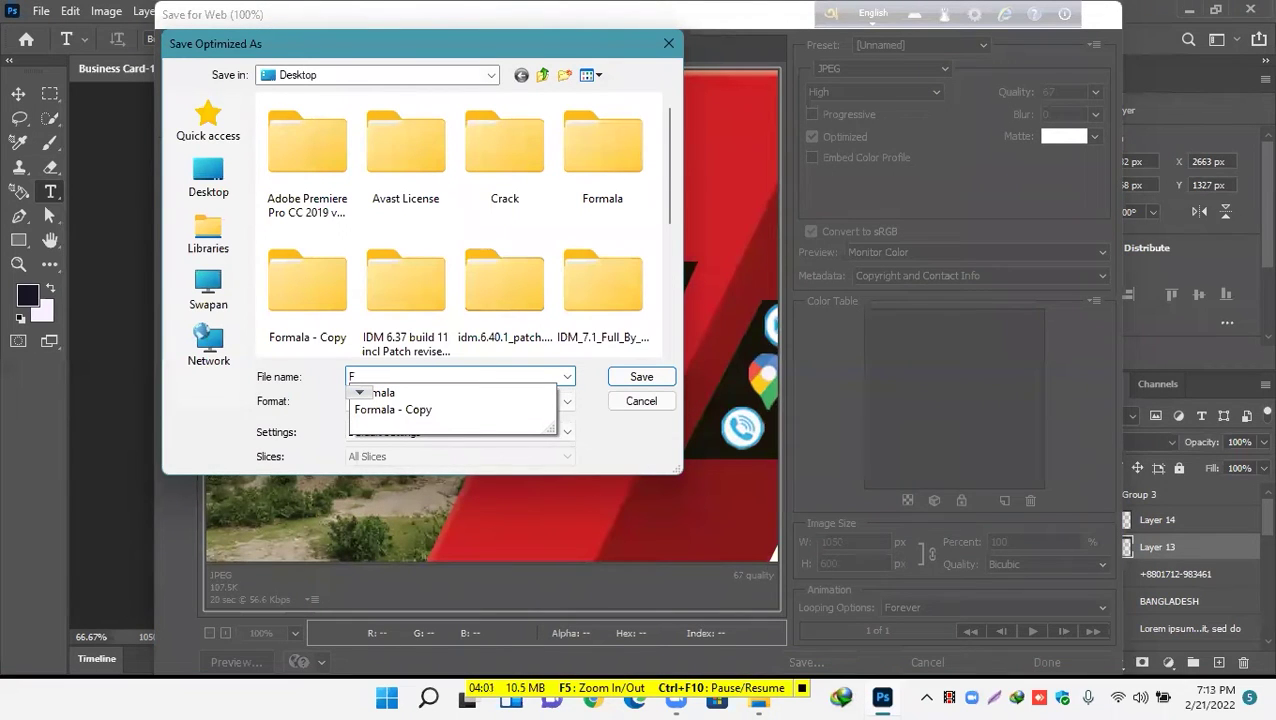
text(ron)
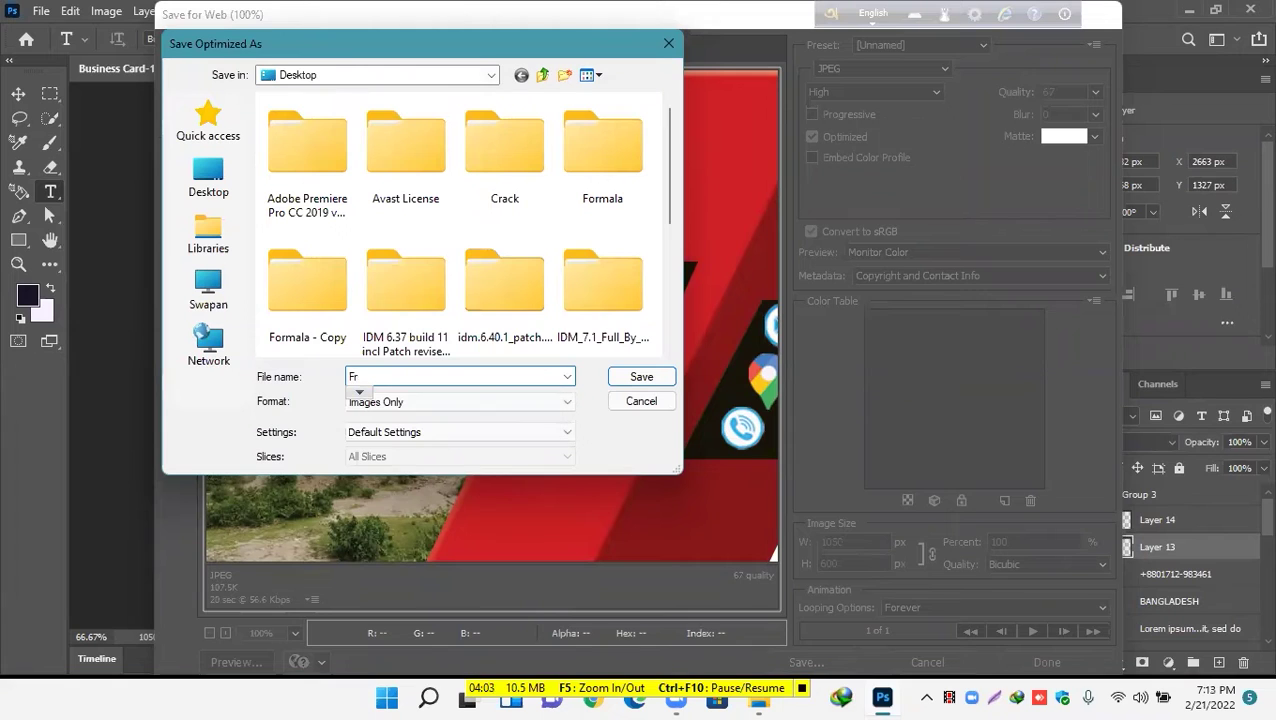
text(t)
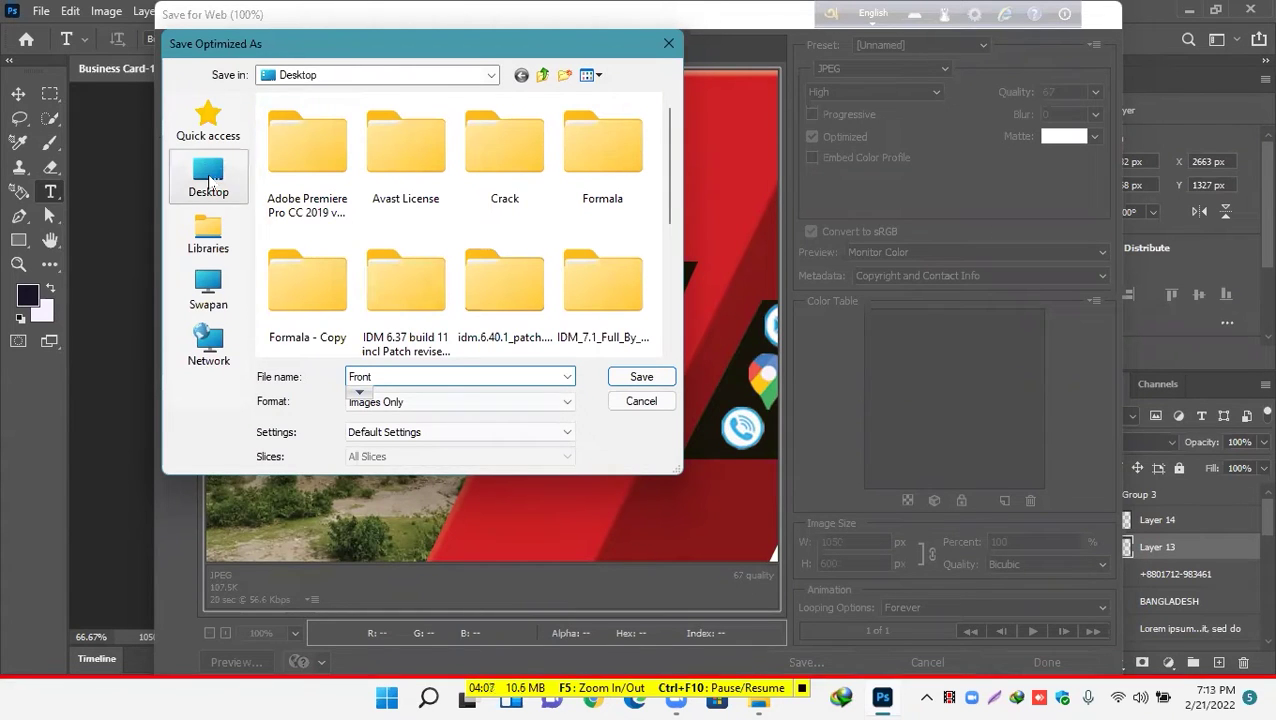
click(210, 183)
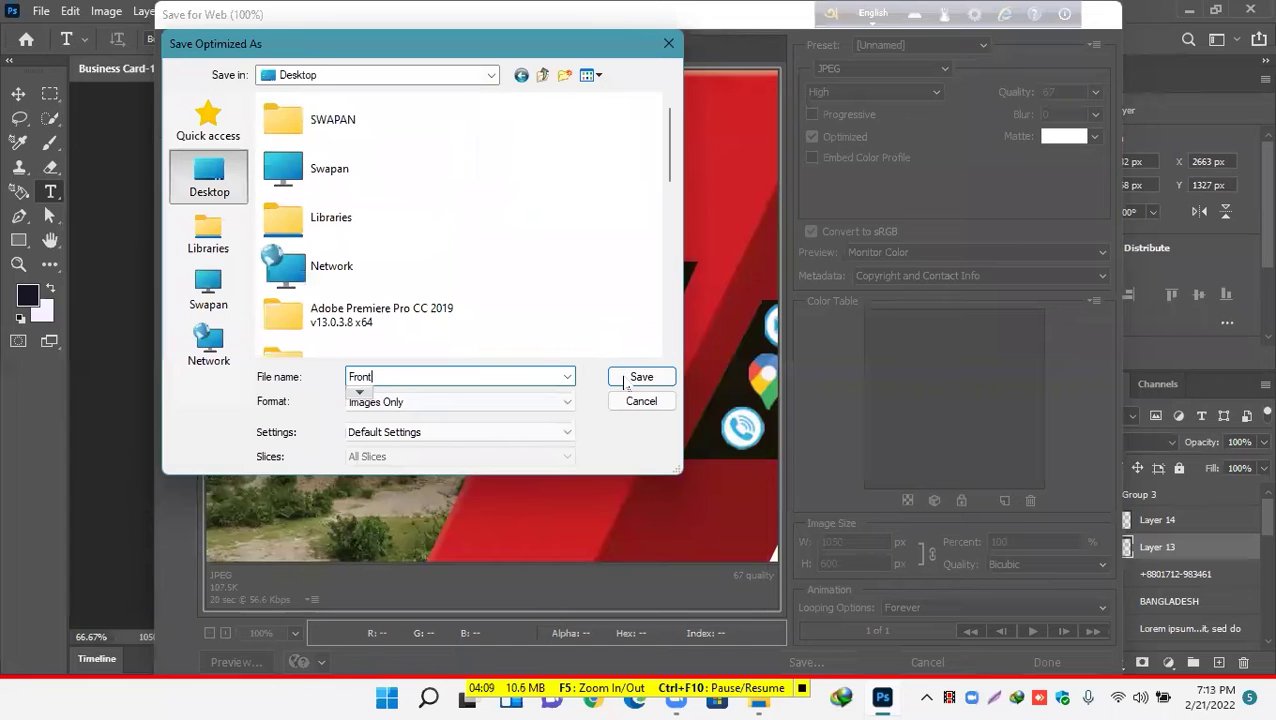
click(624, 381)
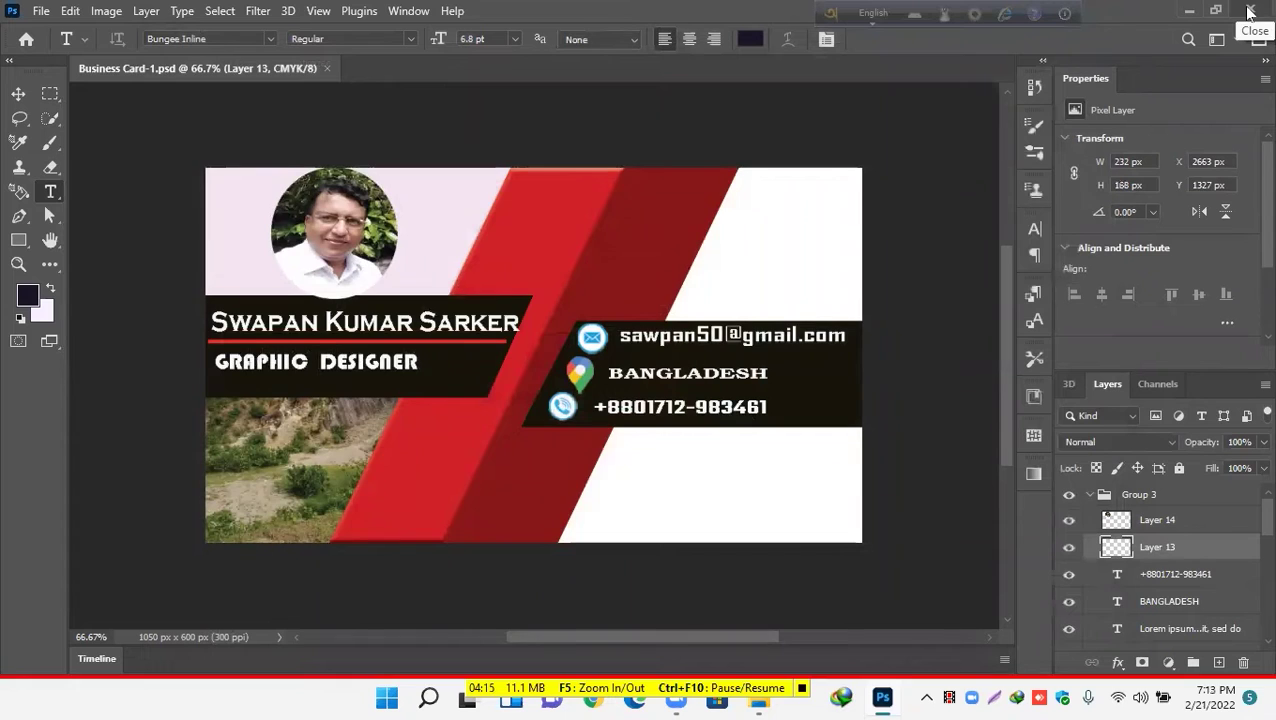
click(1249, 11)
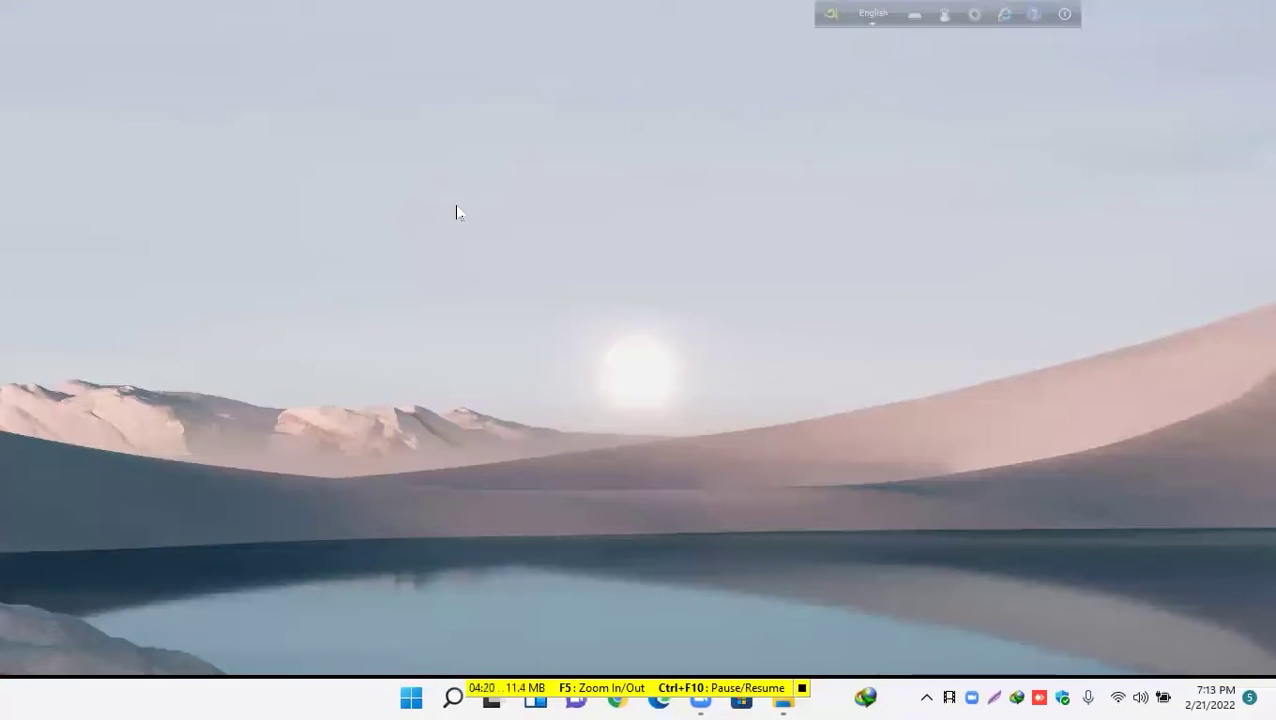
- Launch Chrome and run a Google search for freepik.com
right_click(457, 212)
click(829, 256)
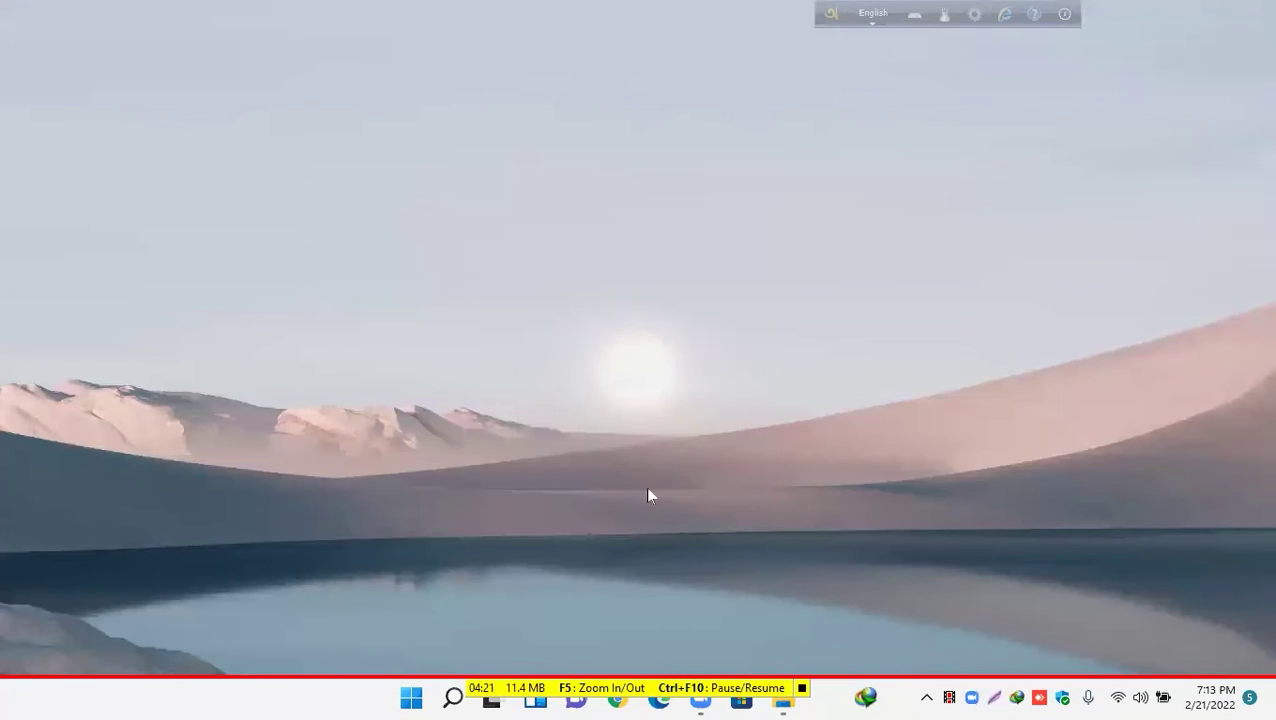
click(619, 700)
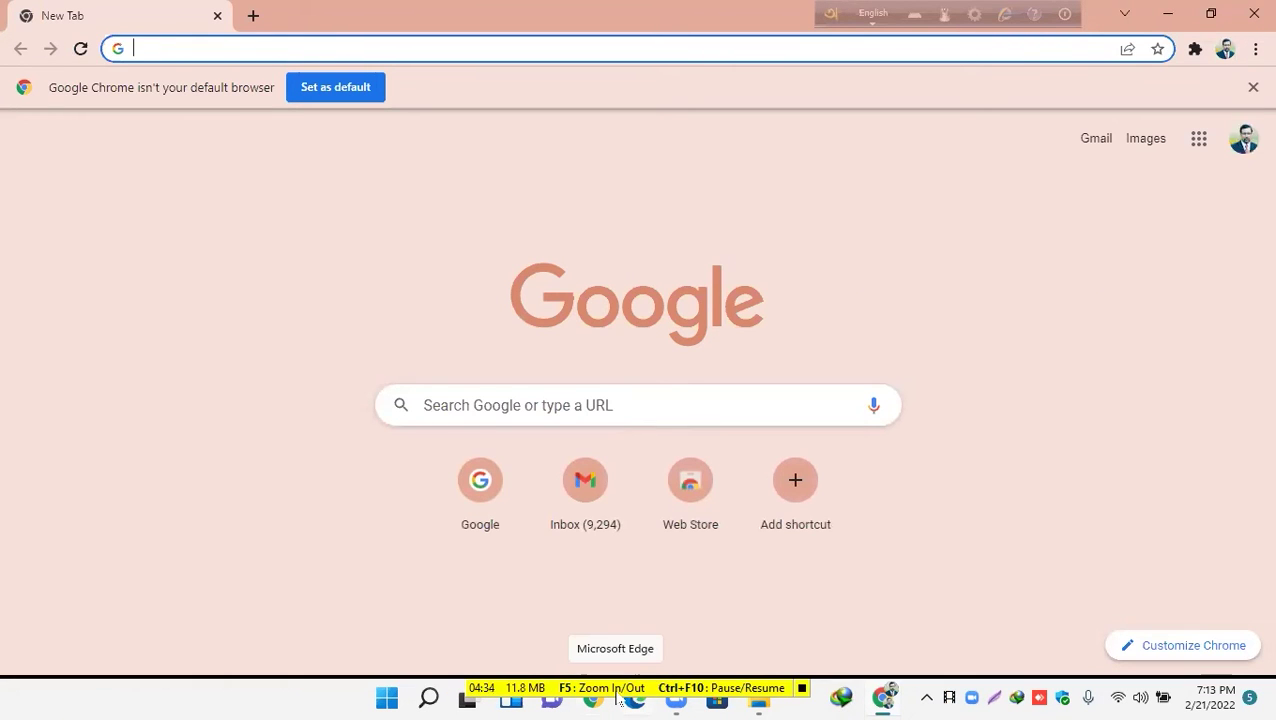
text(fr)
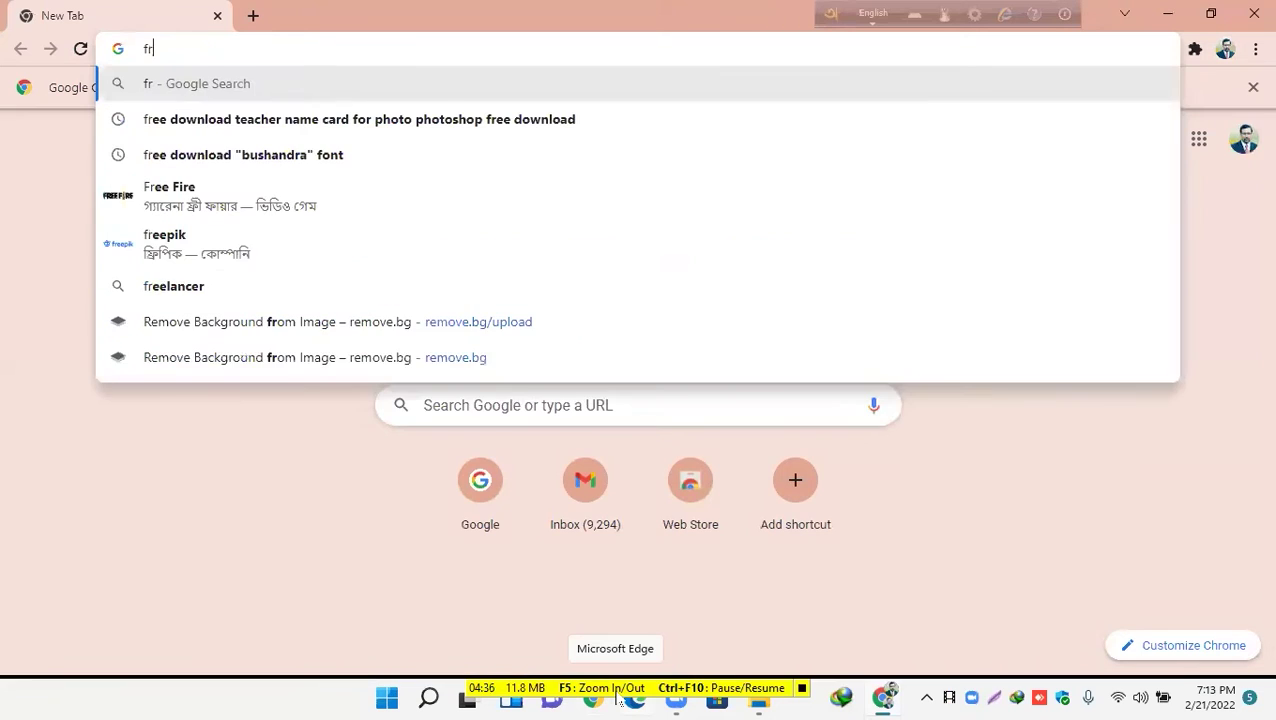
text(ee)
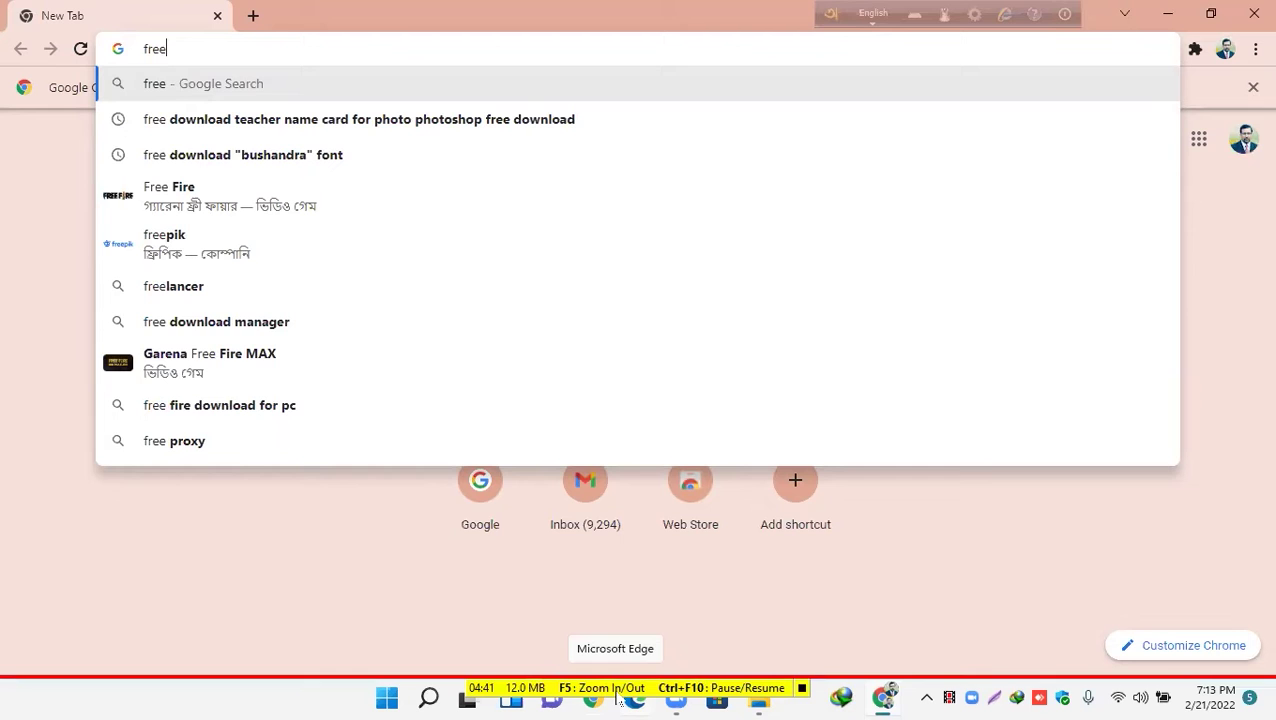
text(p)
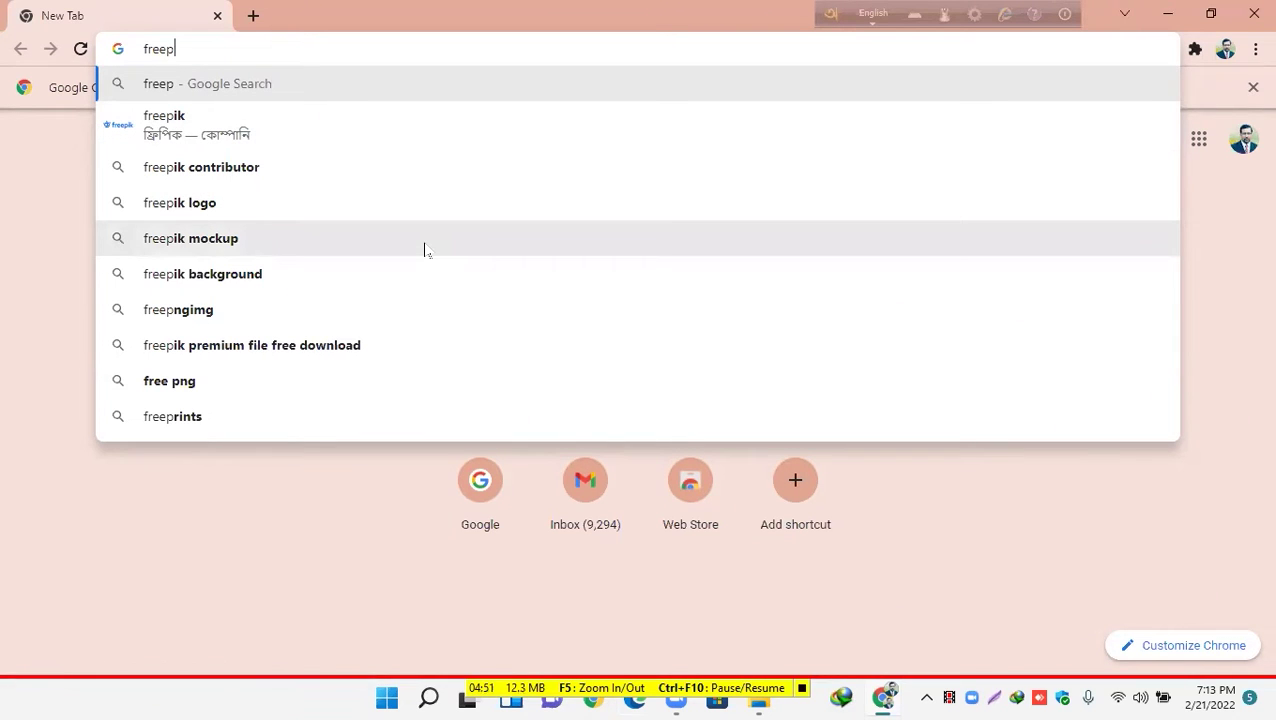
text(ik.co)
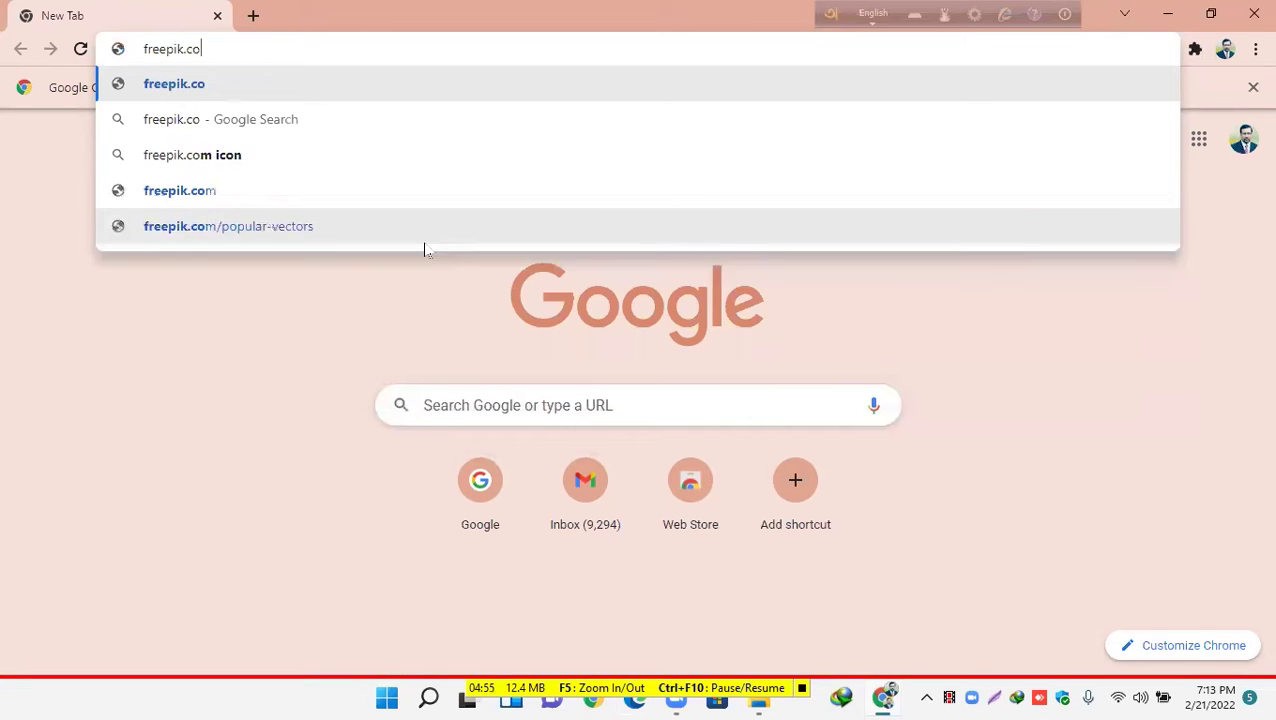
text(m)
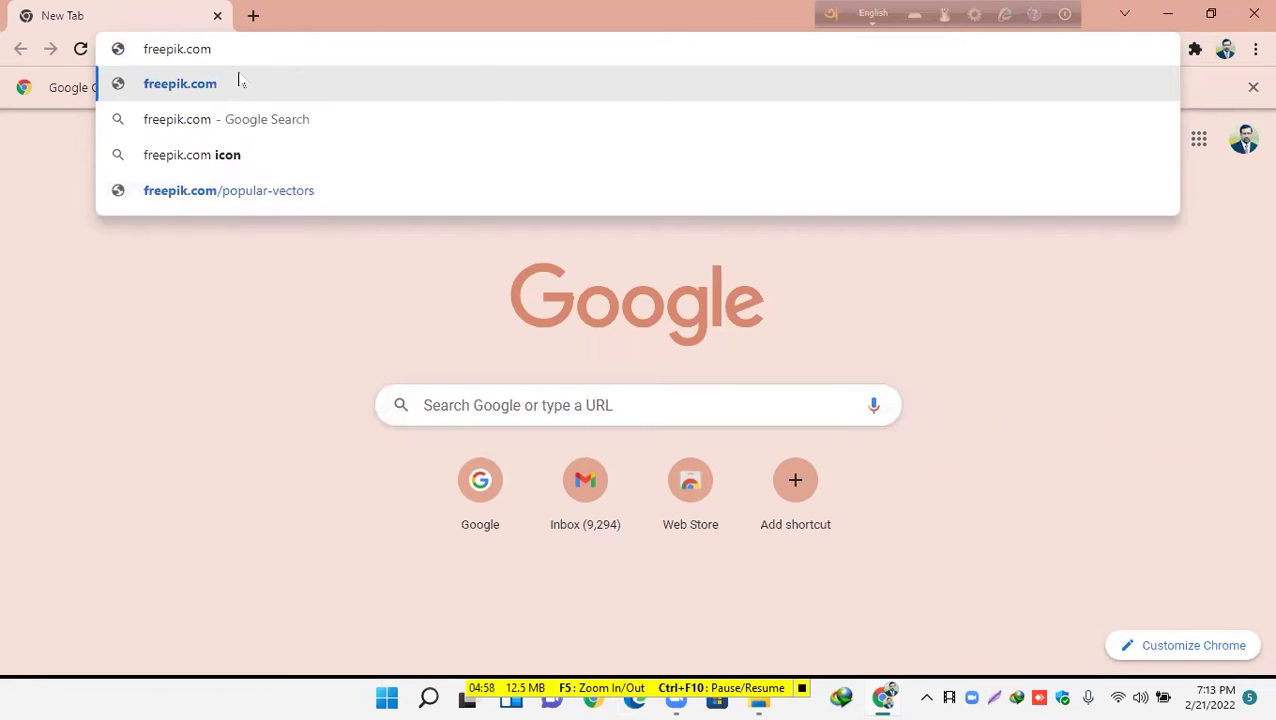
click(229, 121)
click(229, 121)
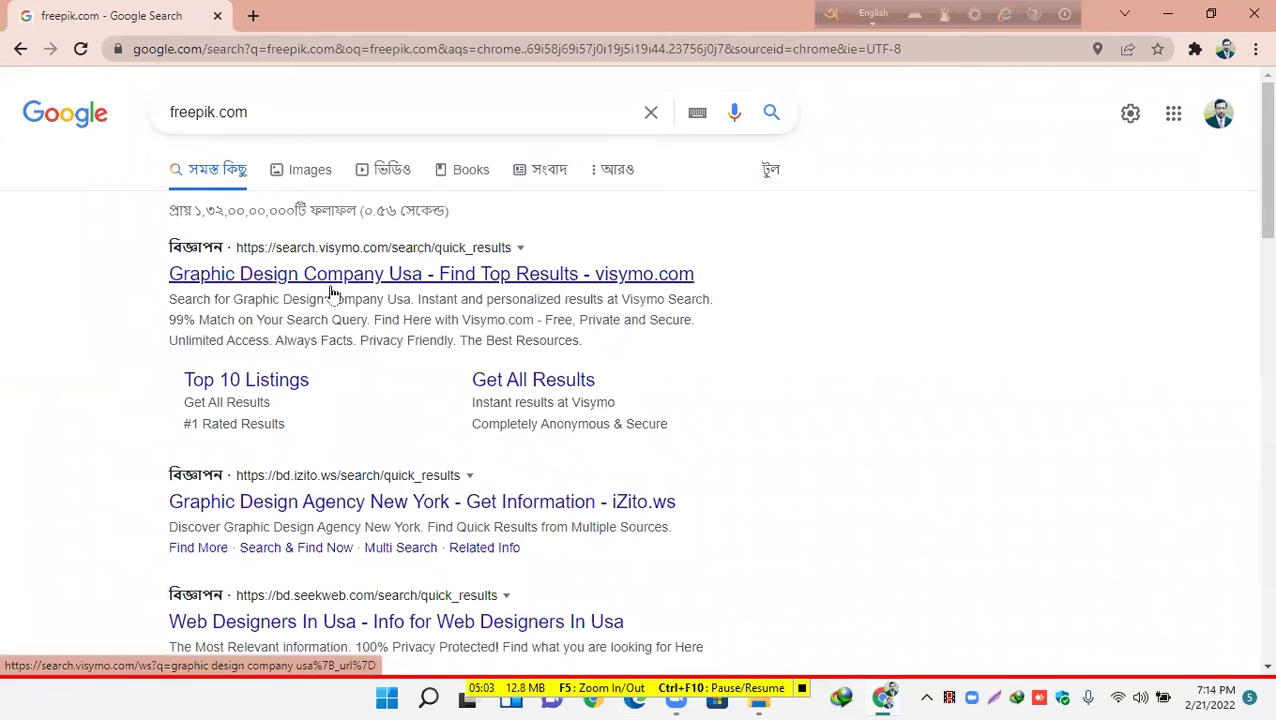
- Open the Freepik website from the search results
scroll(351, 399, down, 1)
scroll(351, 400, down, 2)
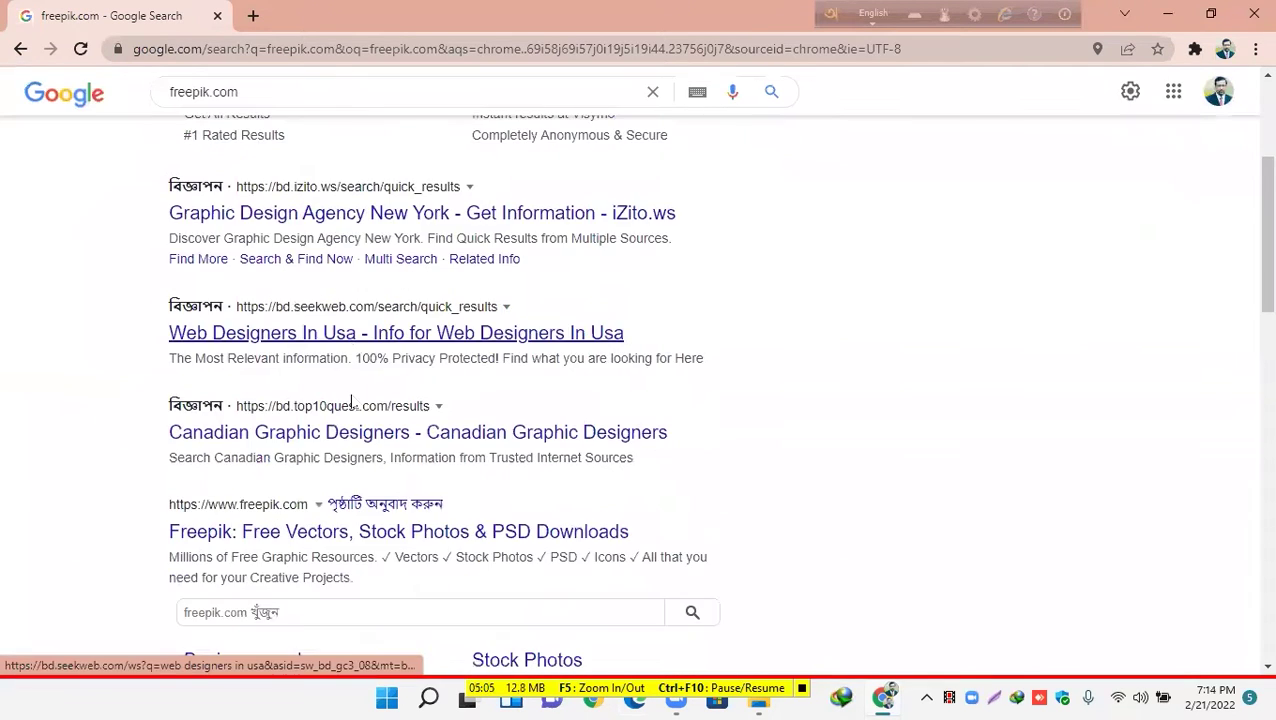
scroll(351, 400, down, 1)
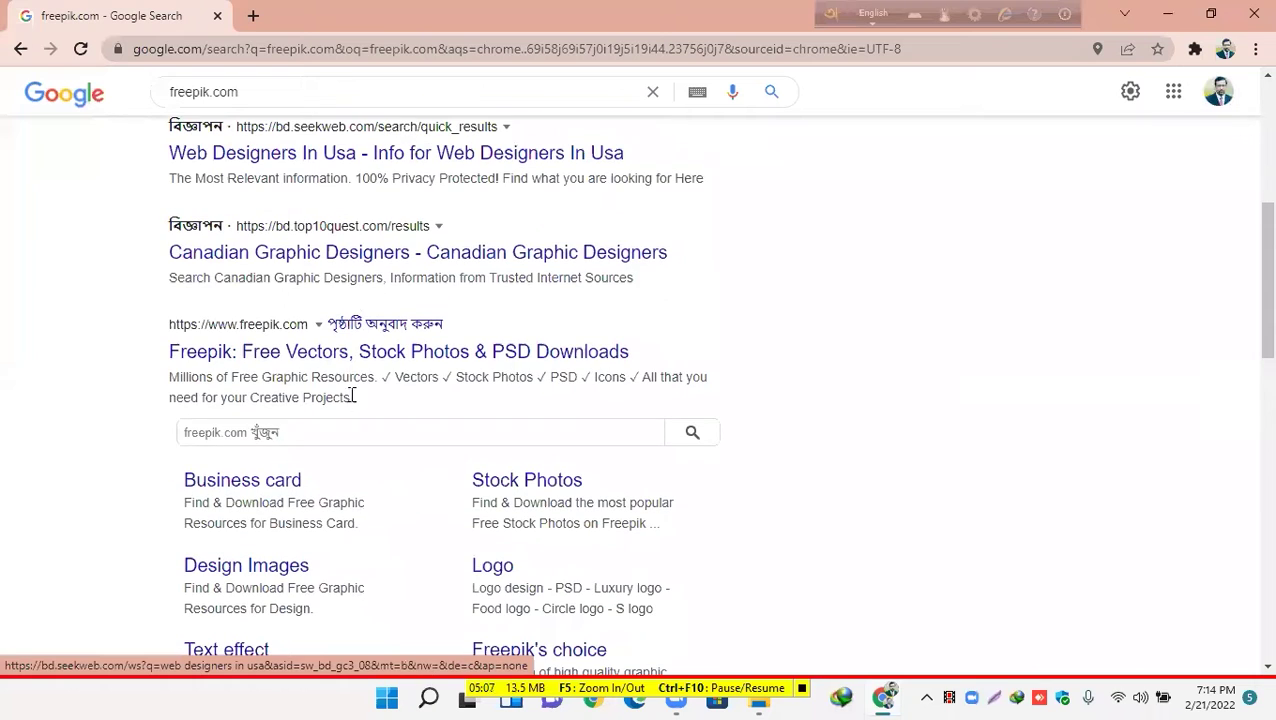
click(307, 352)
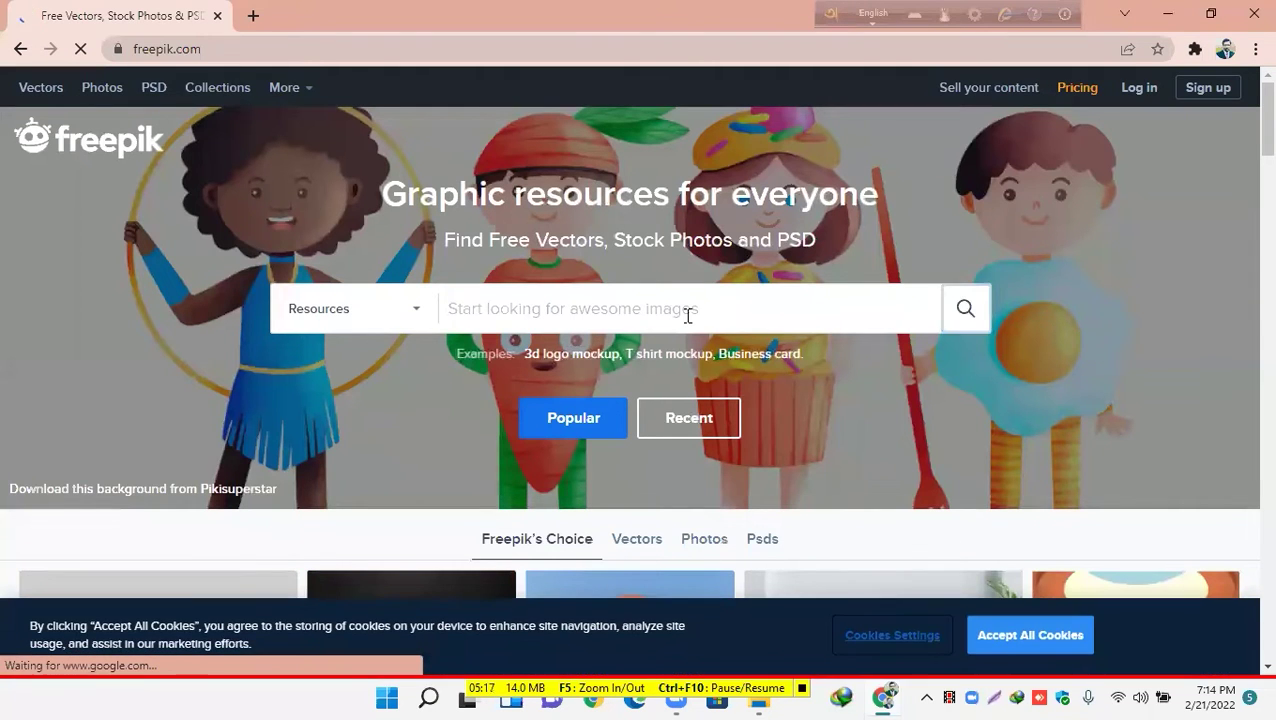
- Search Freepik for 'business card mockup' using the suggestion
text(b)
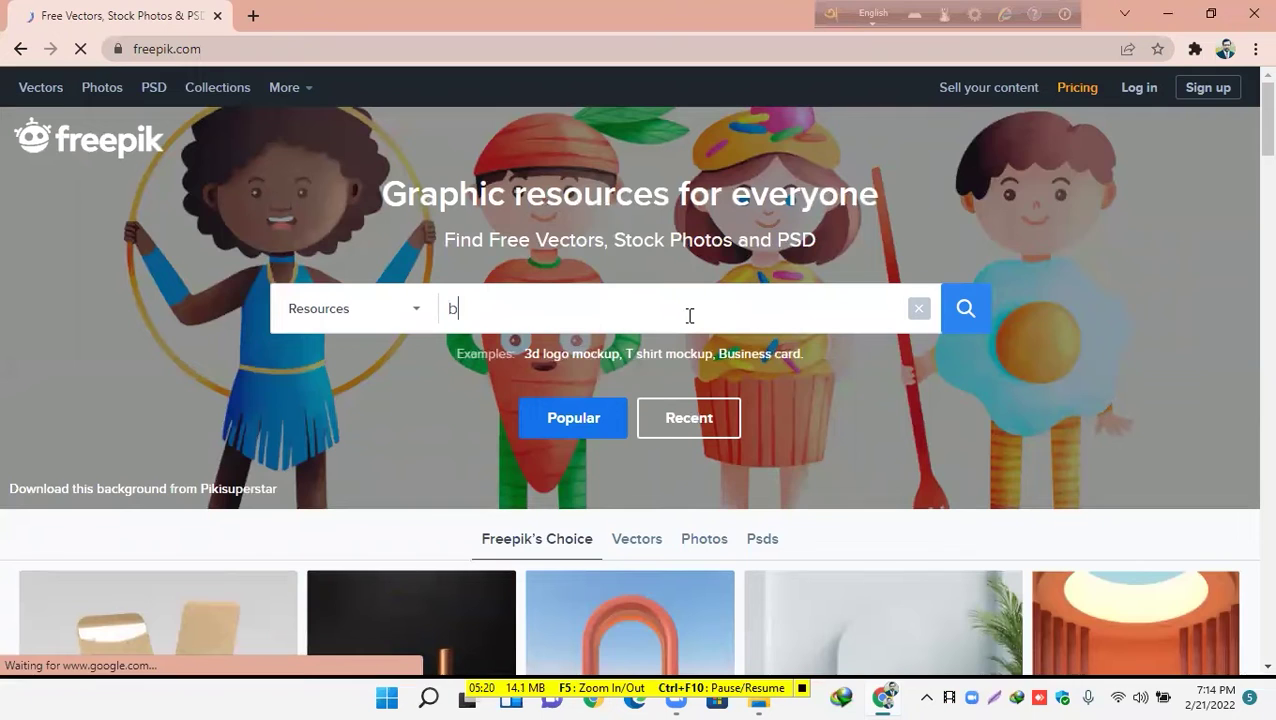
text(u)
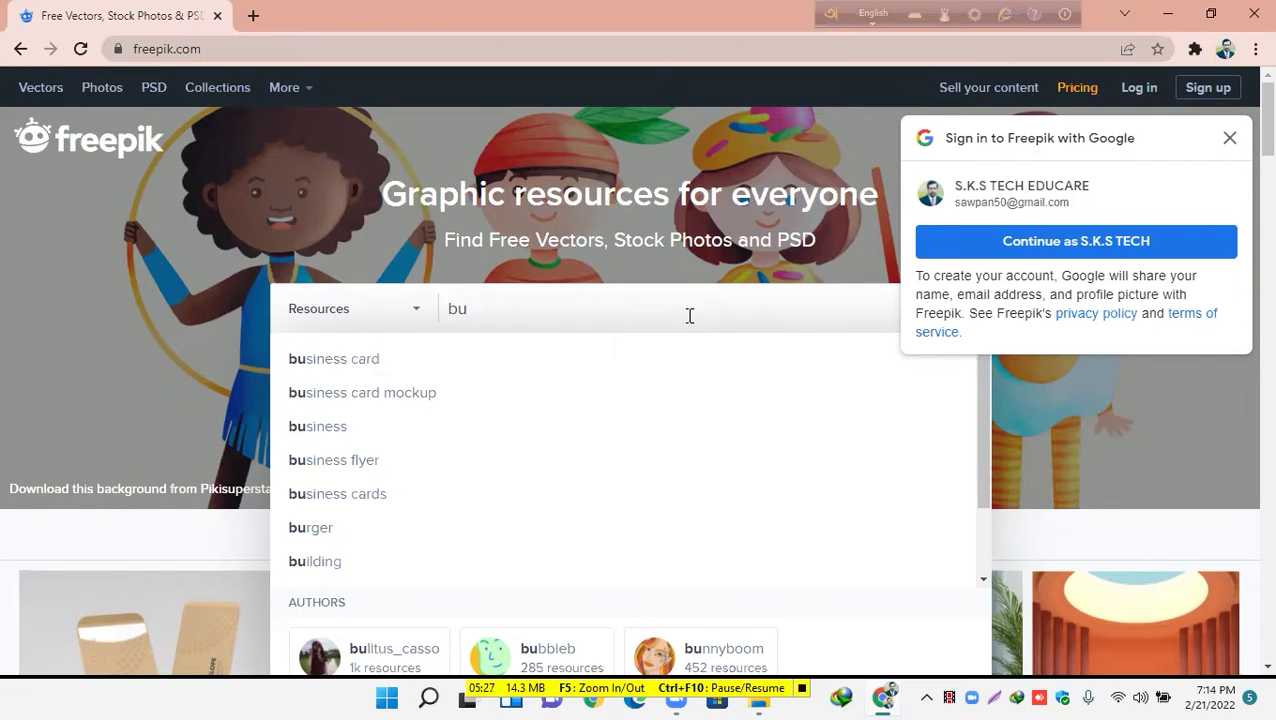
click(410, 398)
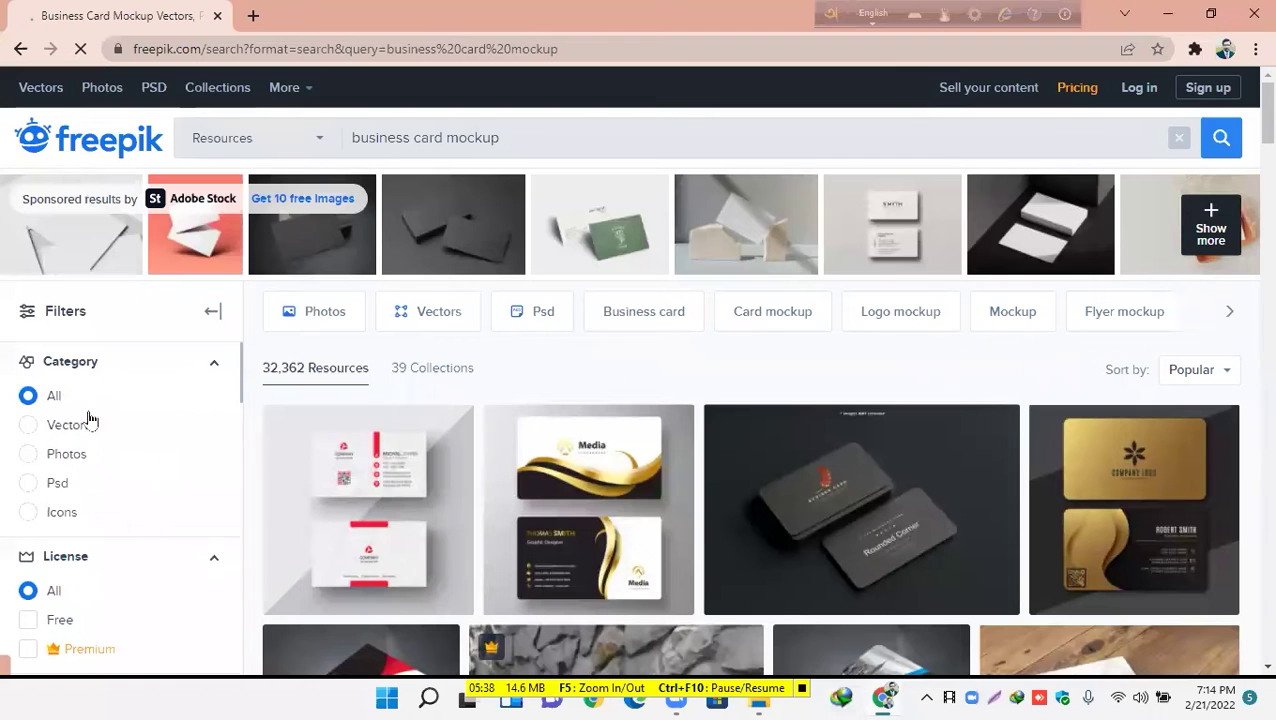
scroll(115, 424, down, 1)
scroll(113, 421, down, 1)
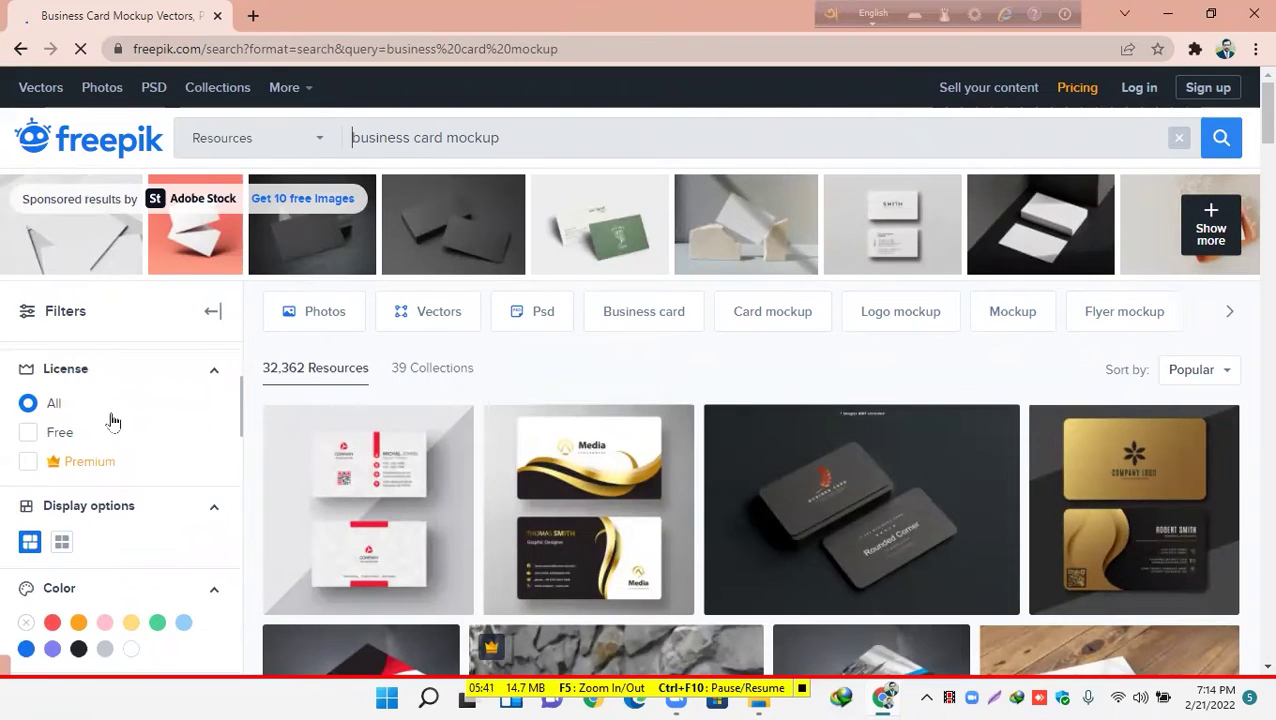
scroll(113, 421, up, 2)
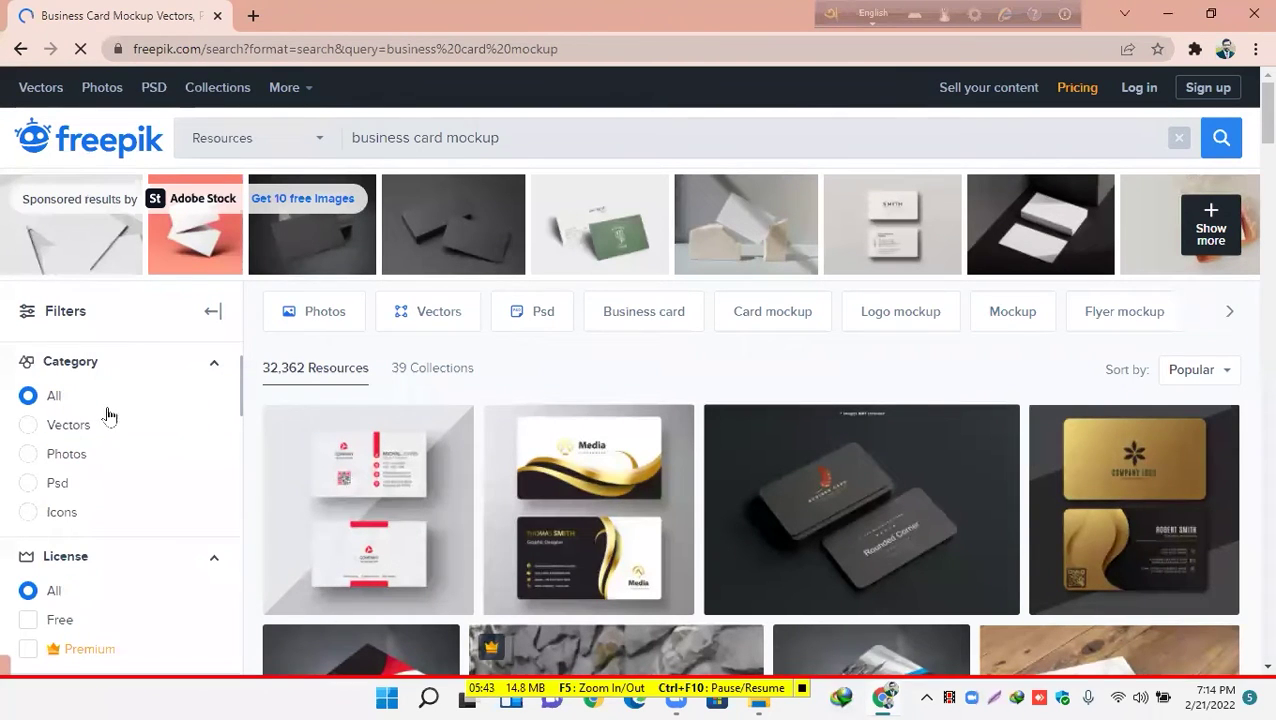
- Filter the results to PSD files only and collapse the Filters sidebar
click(517, 320)
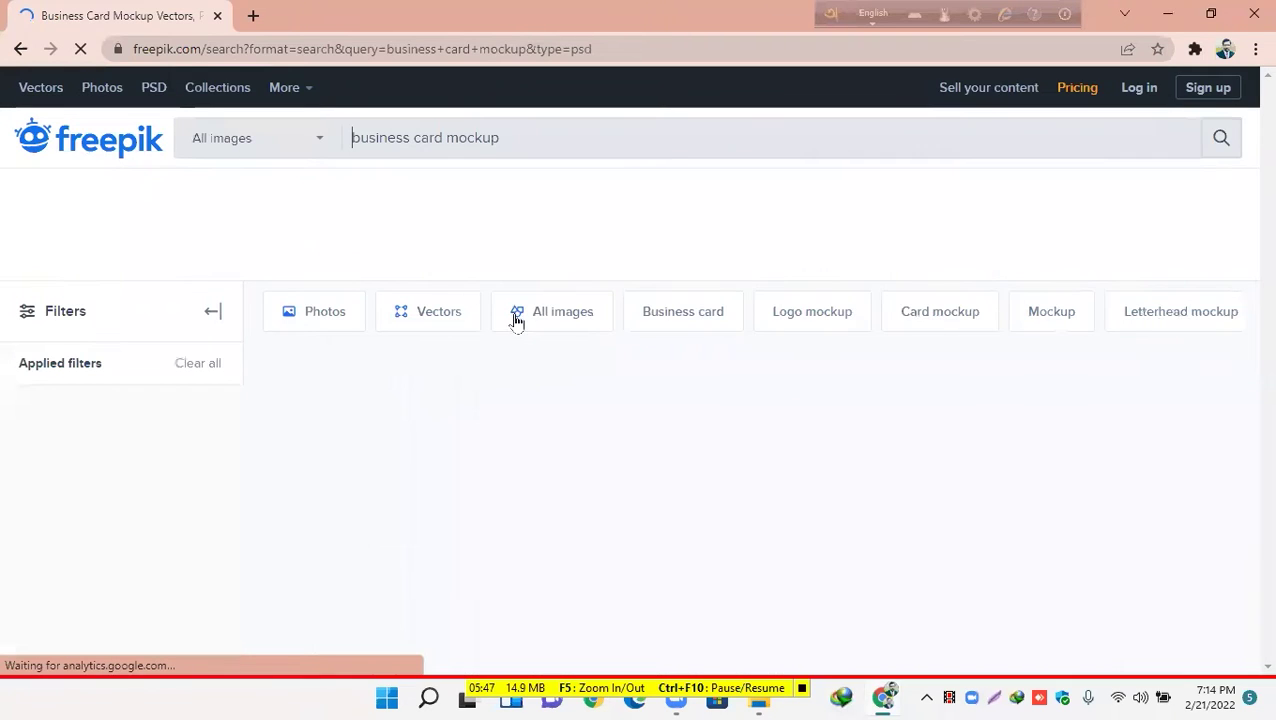
click(211, 315)
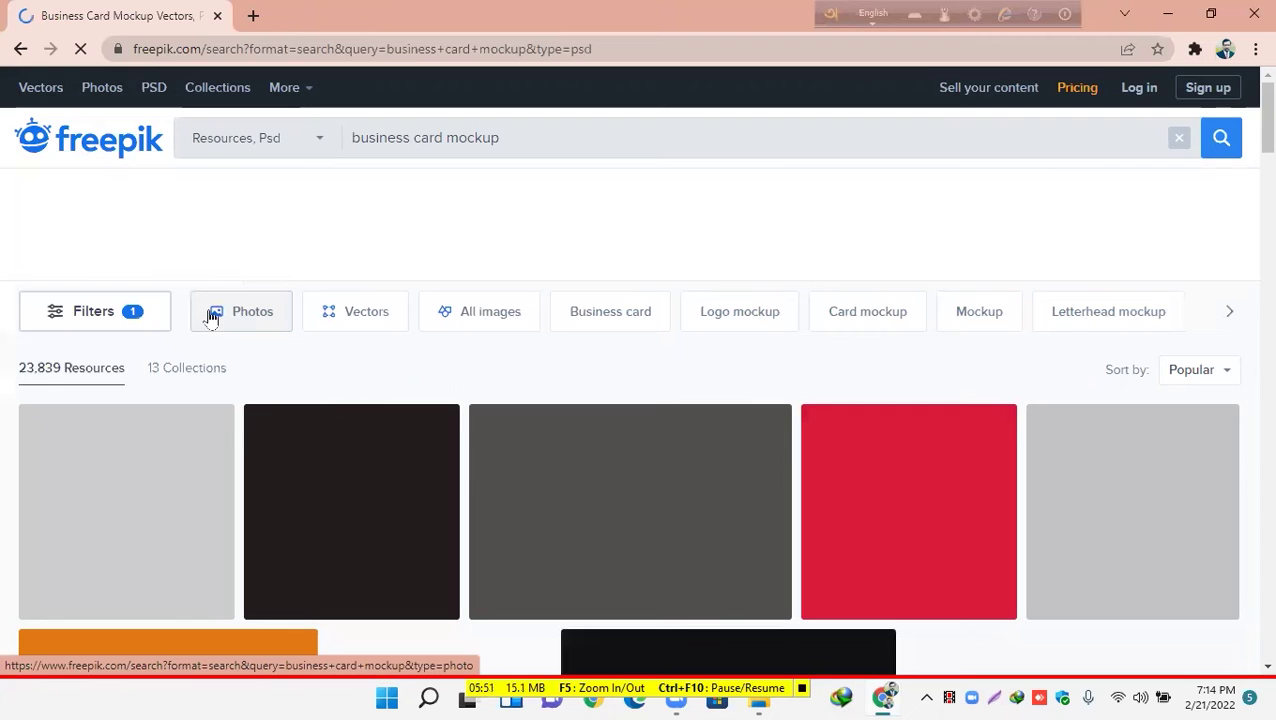
scroll(197, 390, down, 1)
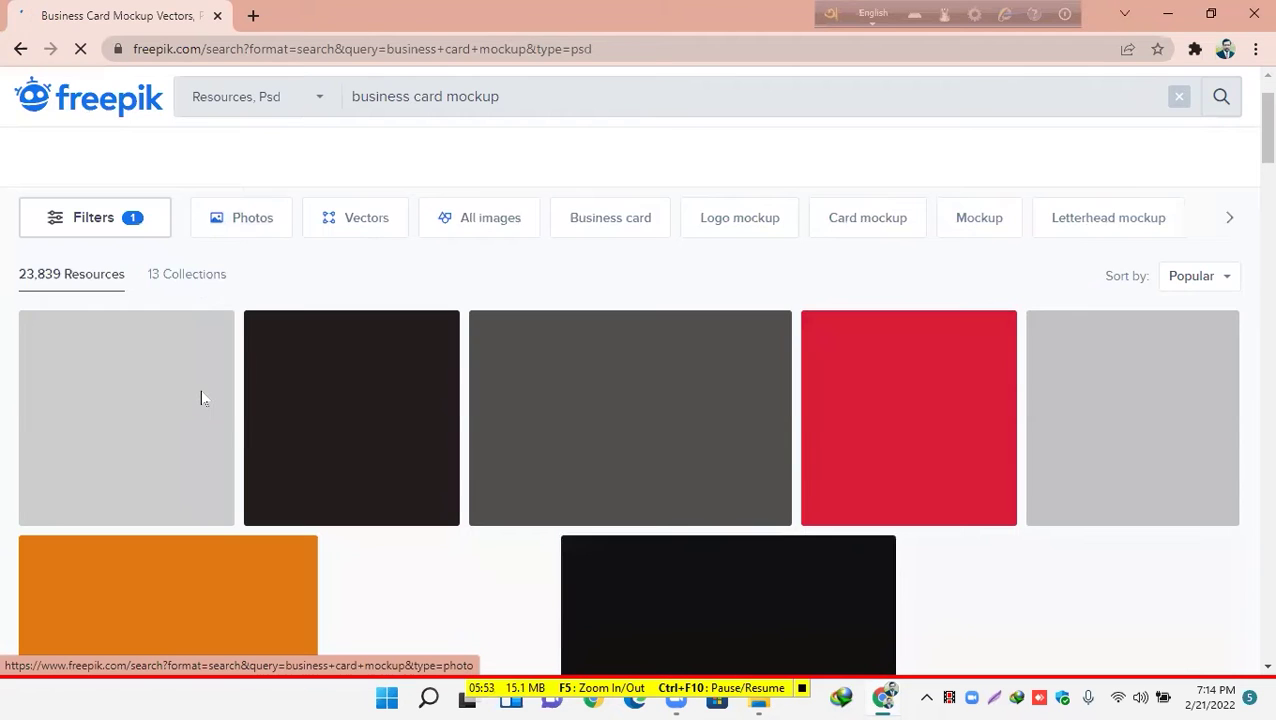
scroll(199, 404, down, 3)
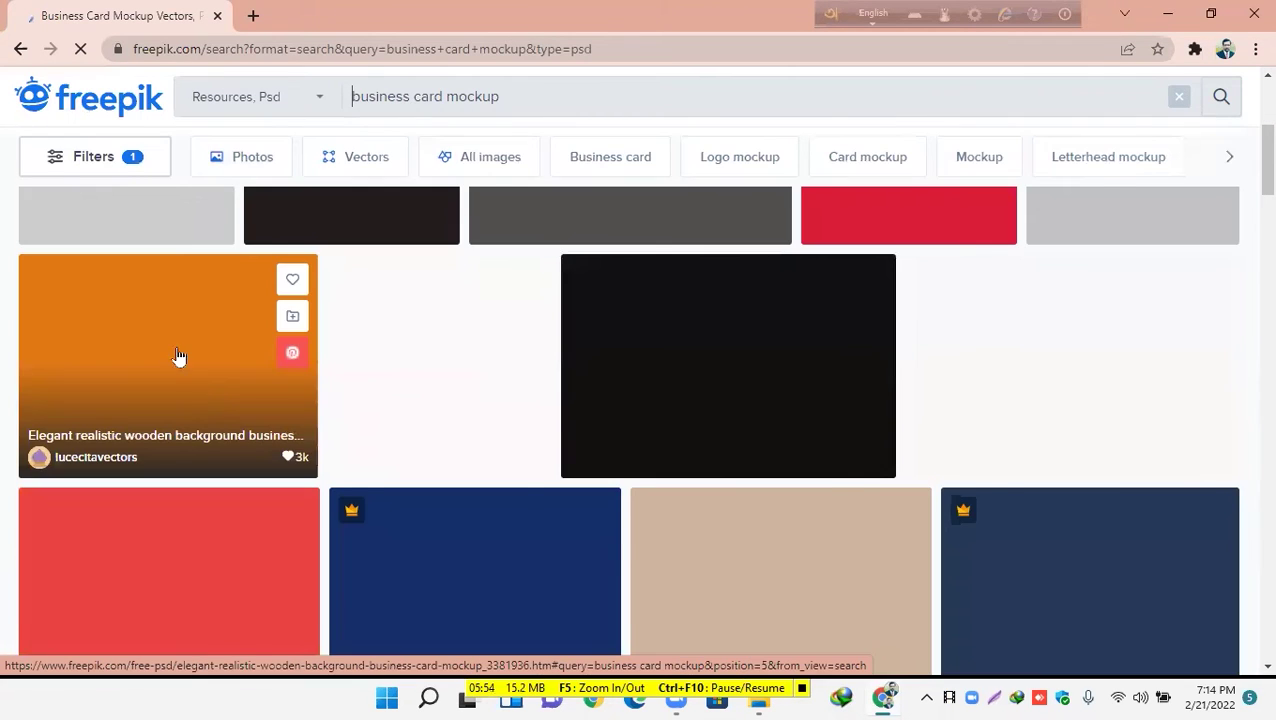
scroll(177, 359, up, 5)
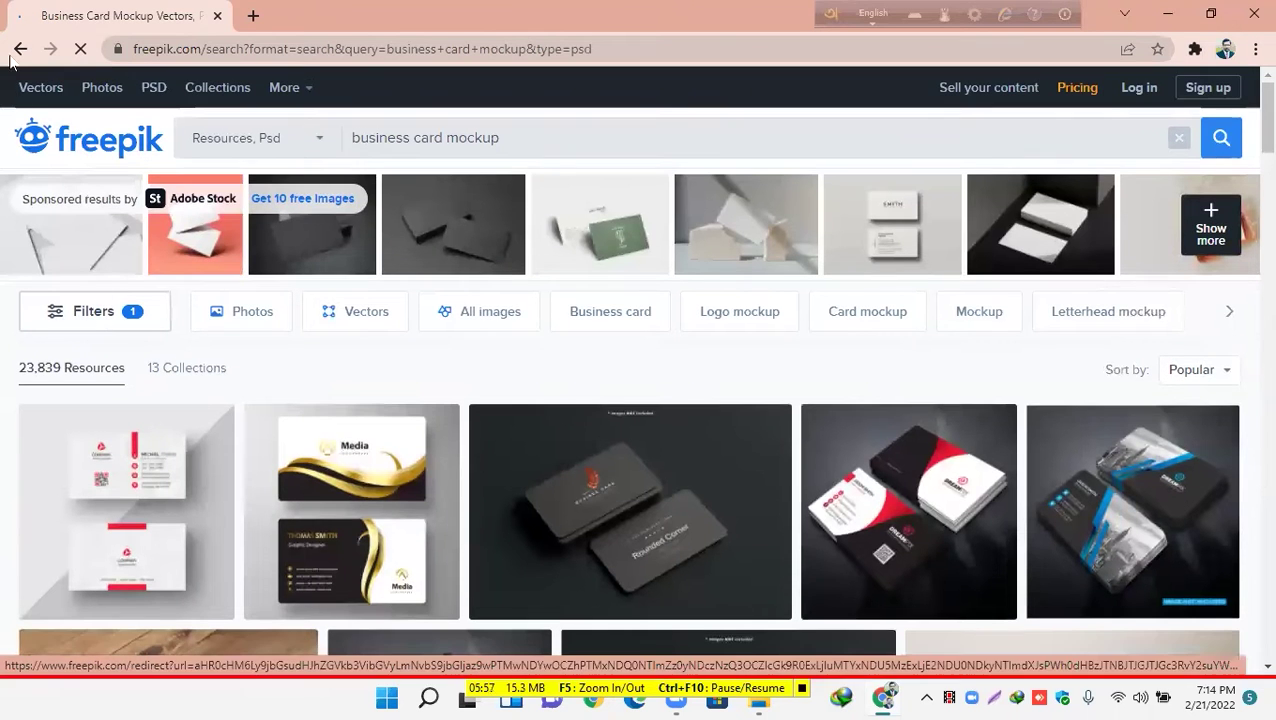
- From the popular free PSD page, search PSDs using the suggested term 'business'
click(155, 93)
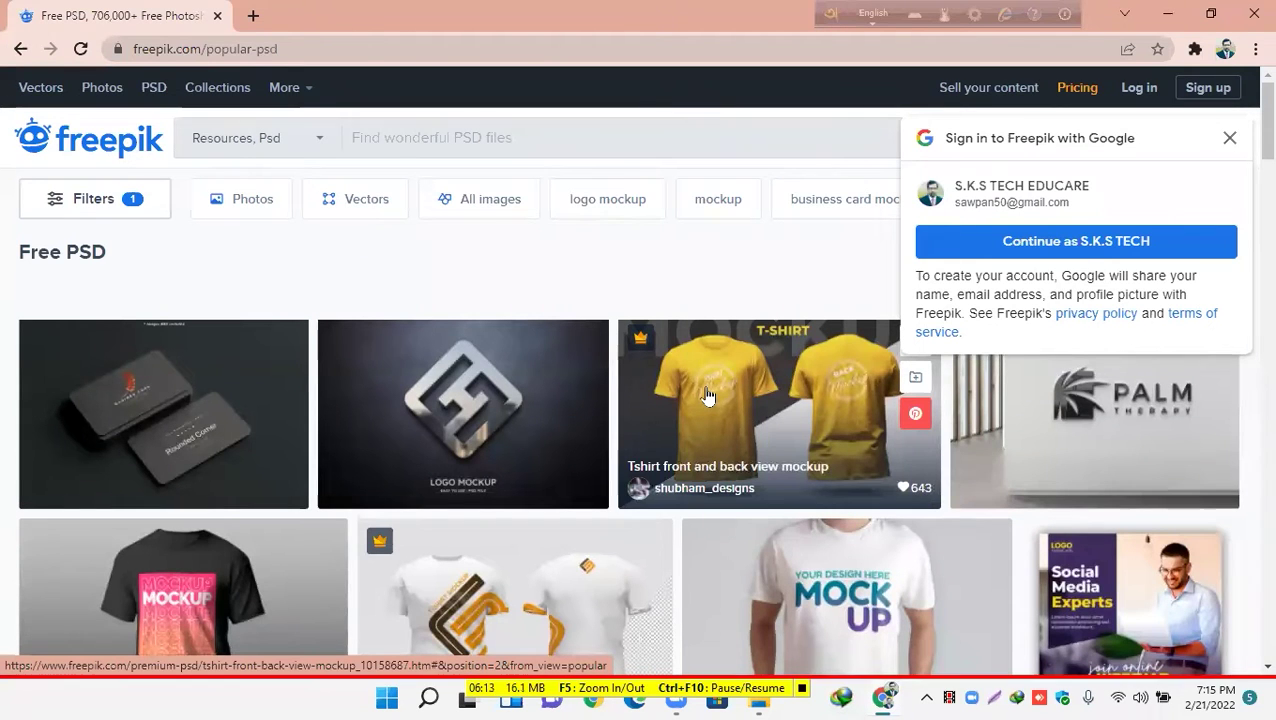
click(1087, 247)
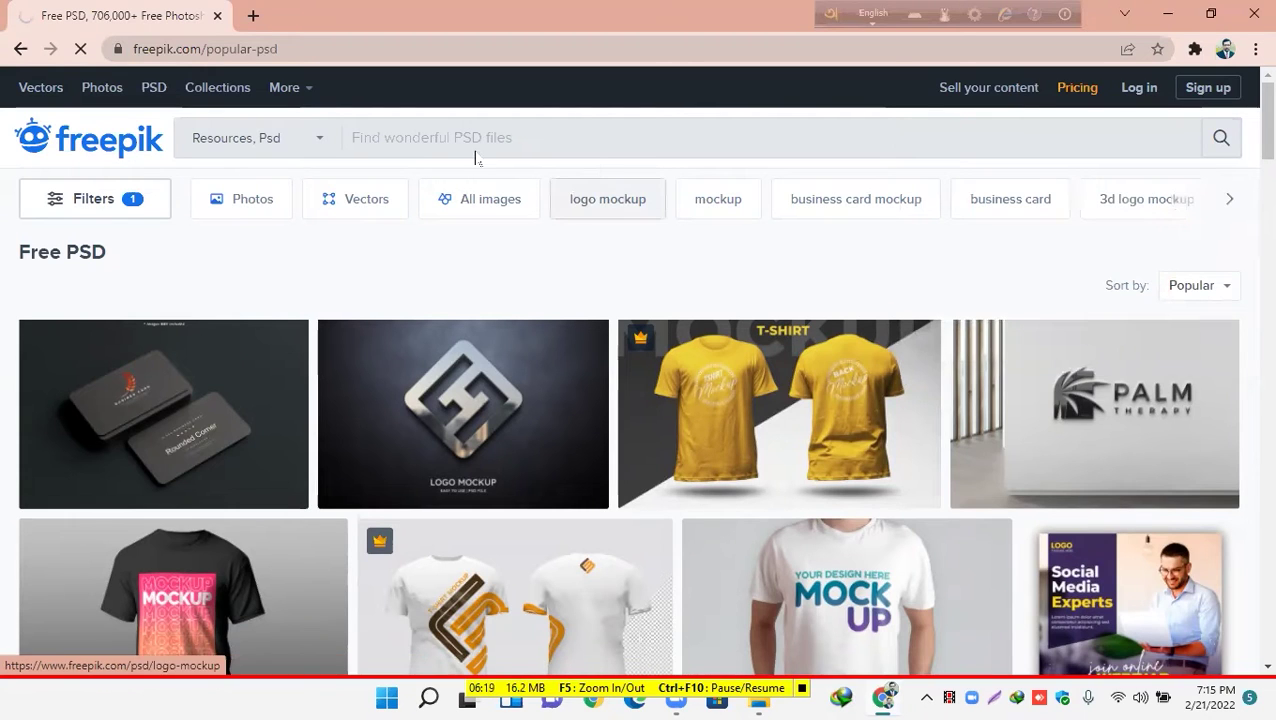
click(552, 132)
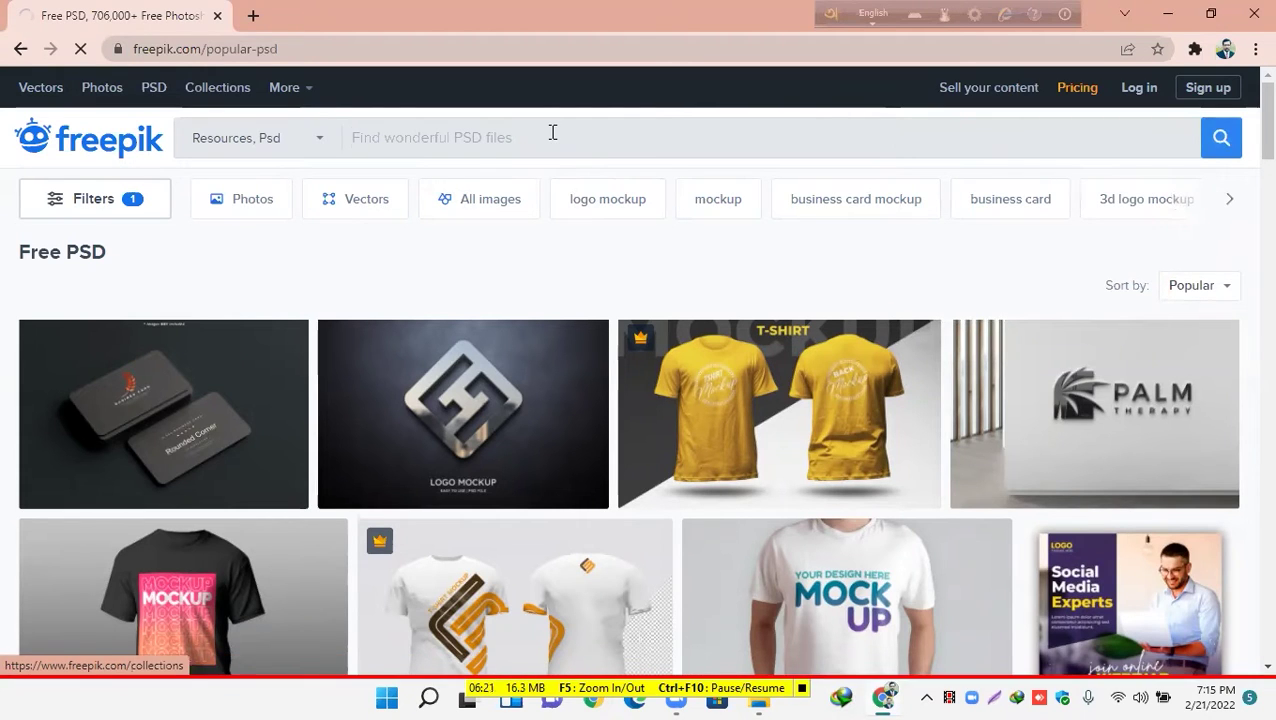
text(bus)
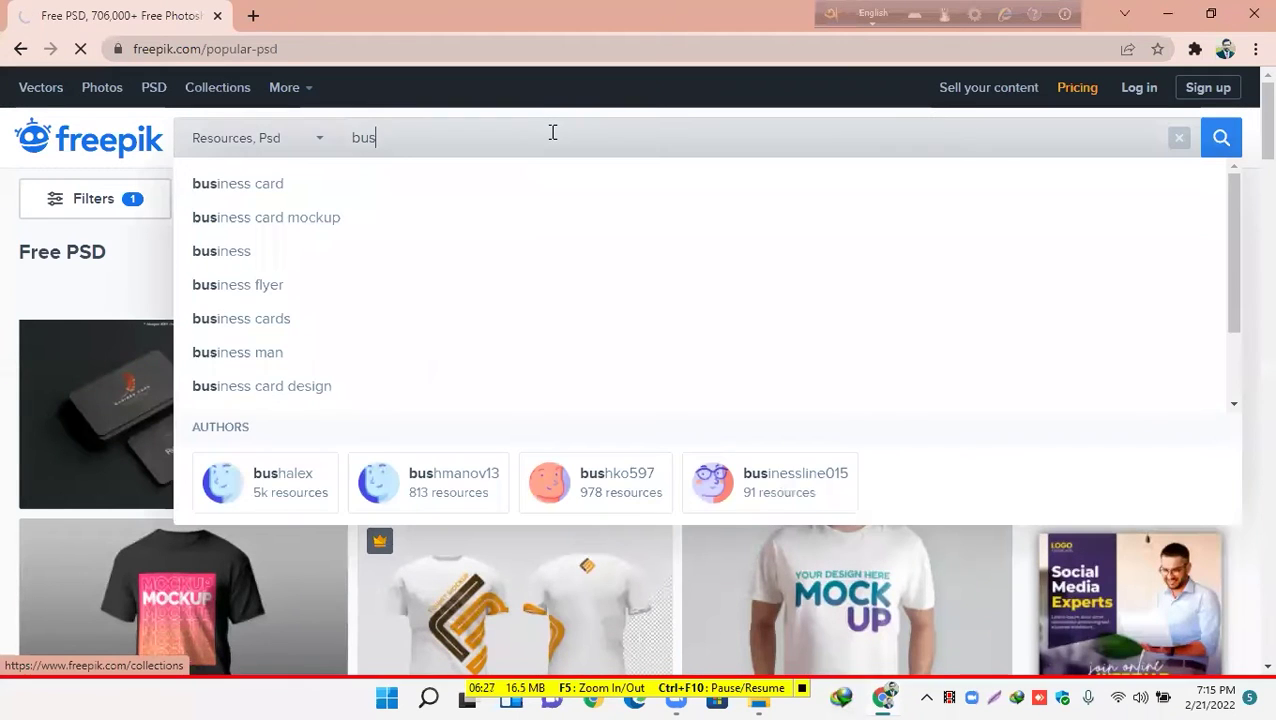
click(279, 247)
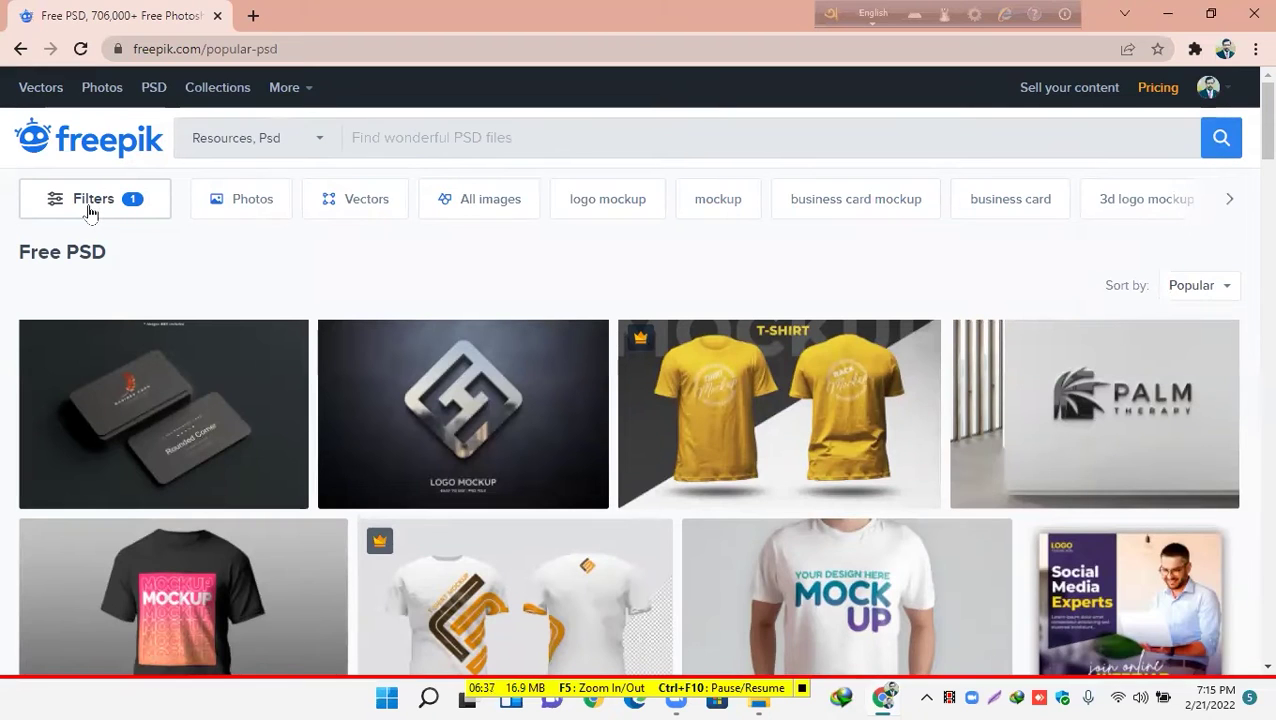
- Return to the 'business card mockup' PSD results and restrict them to Free licences
click(20, 48)
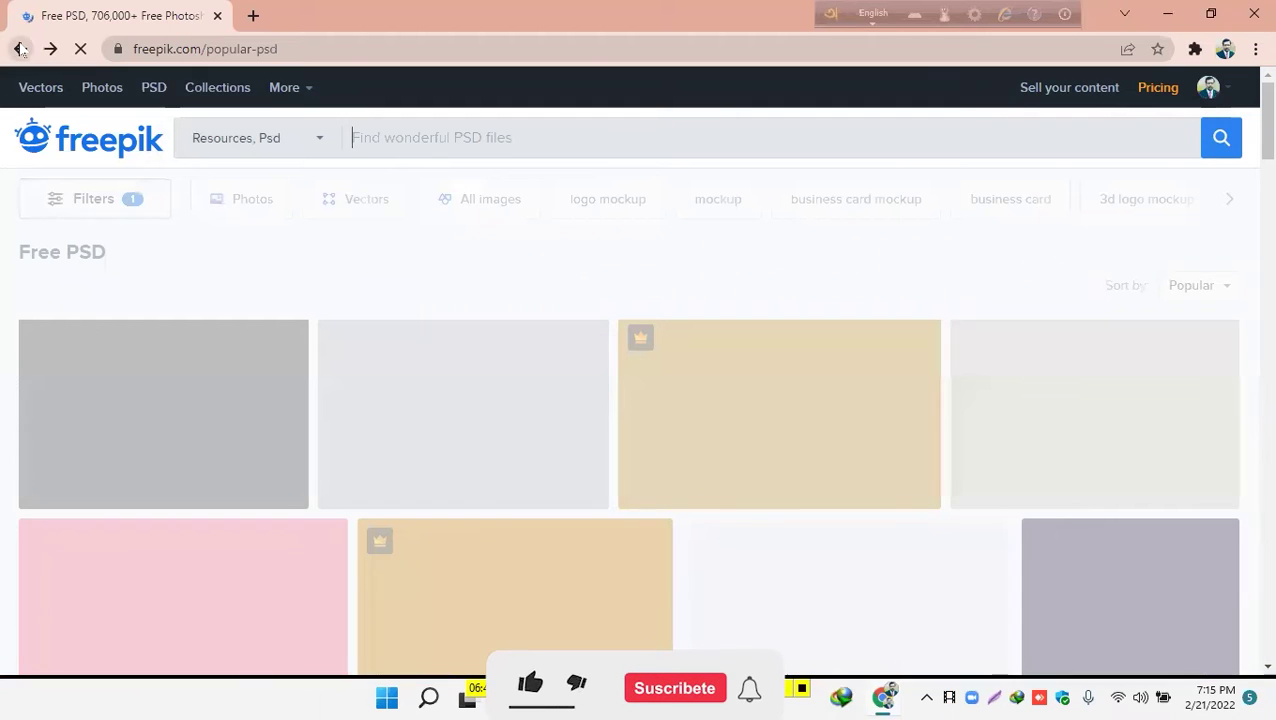
click(20, 48)
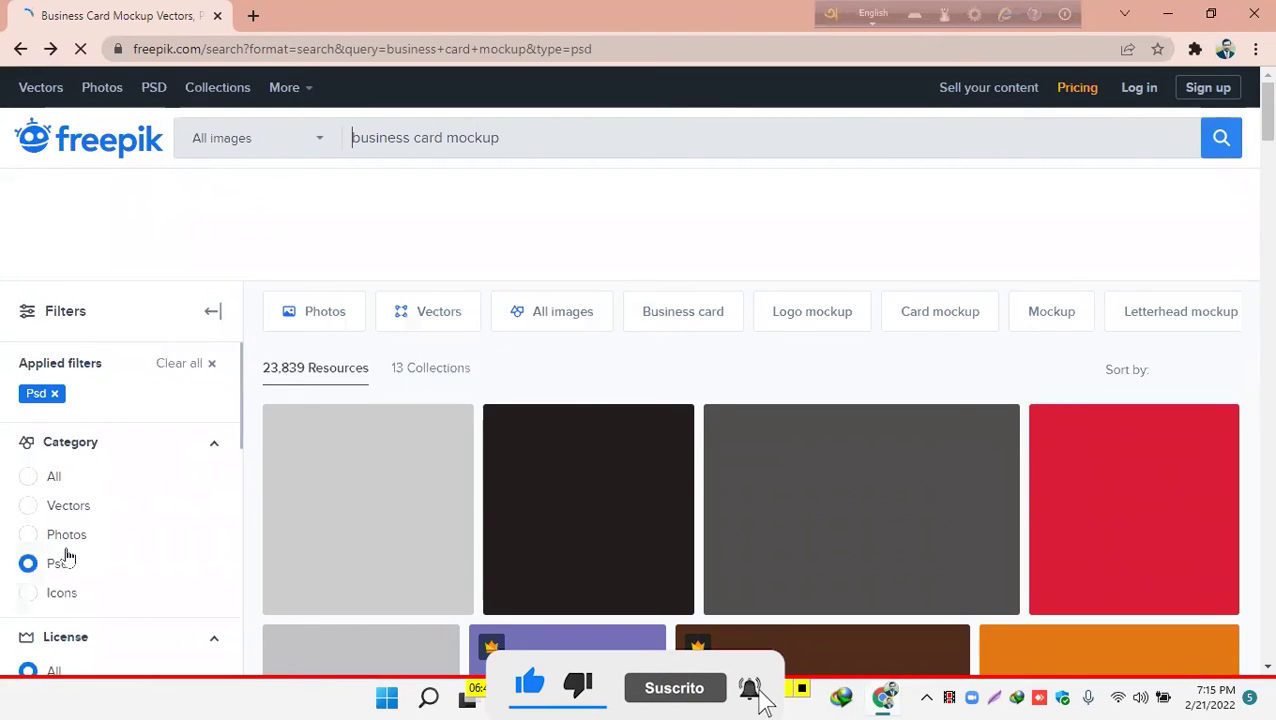
scroll(62, 560, down, 1)
scroll(62, 572, down, 3)
scroll(55, 600, down, 2)
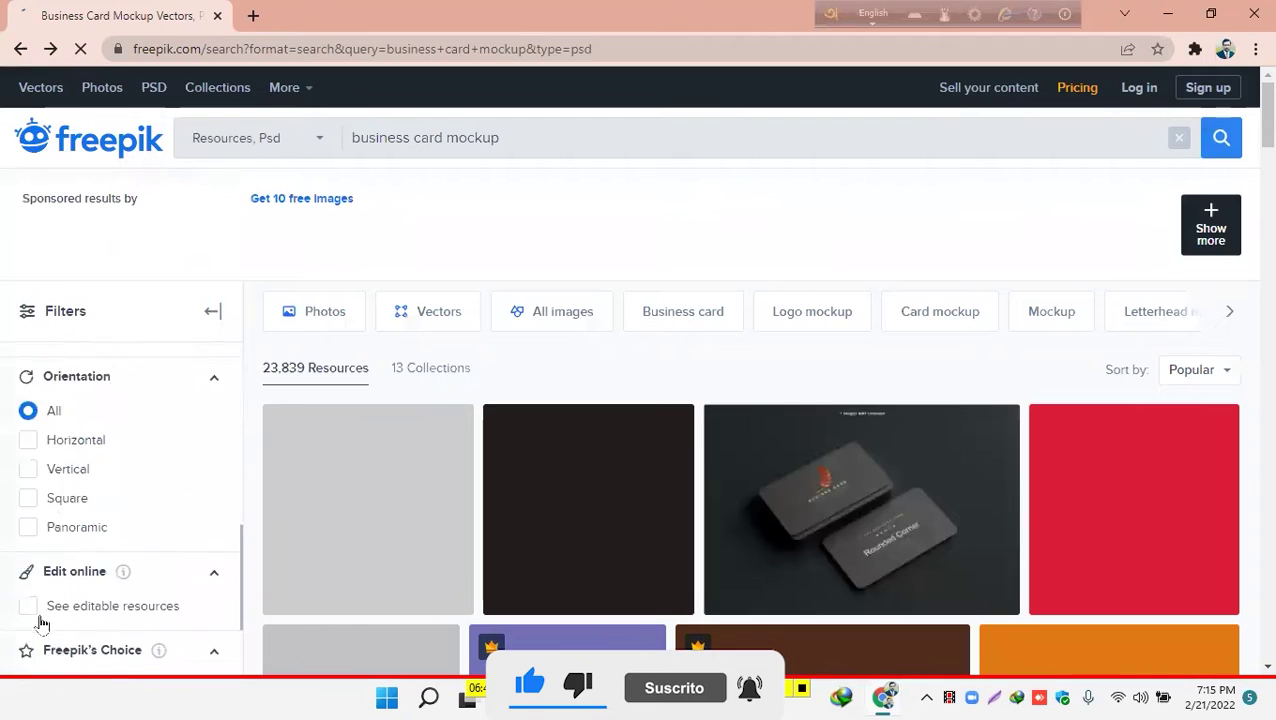
scroll(45, 615, down, 1)
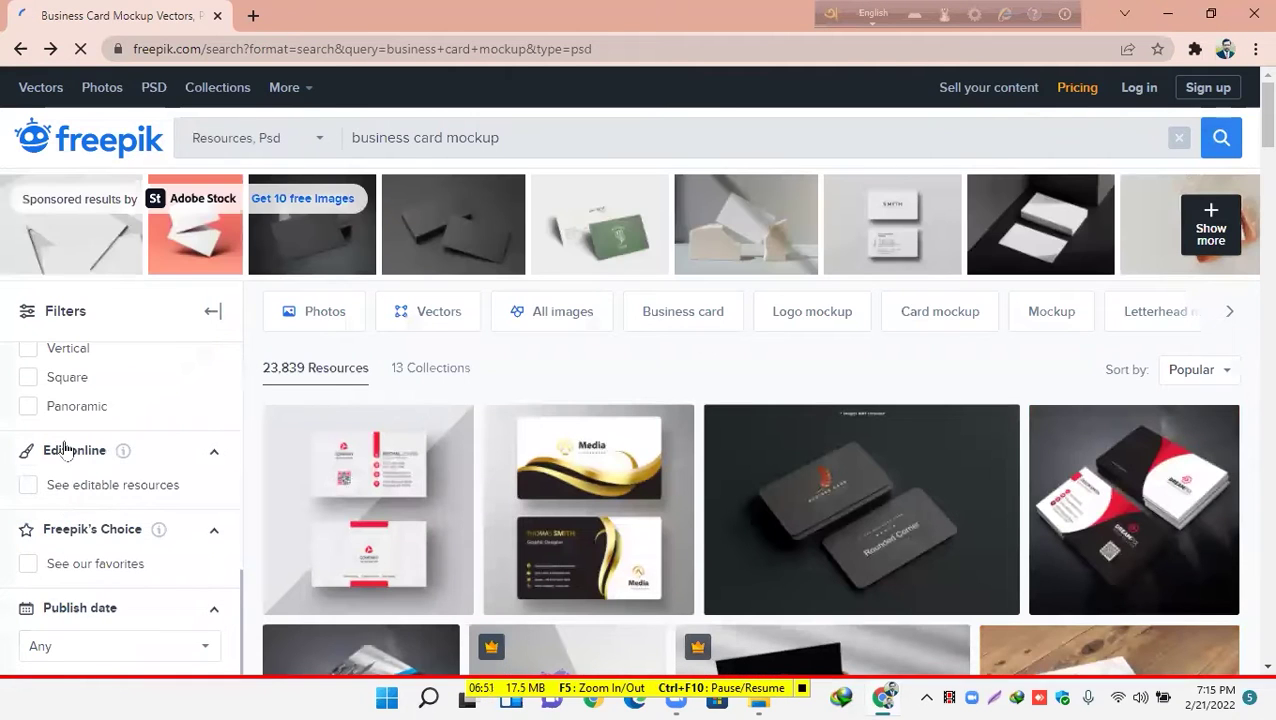
scroll(68, 445, up, 4)
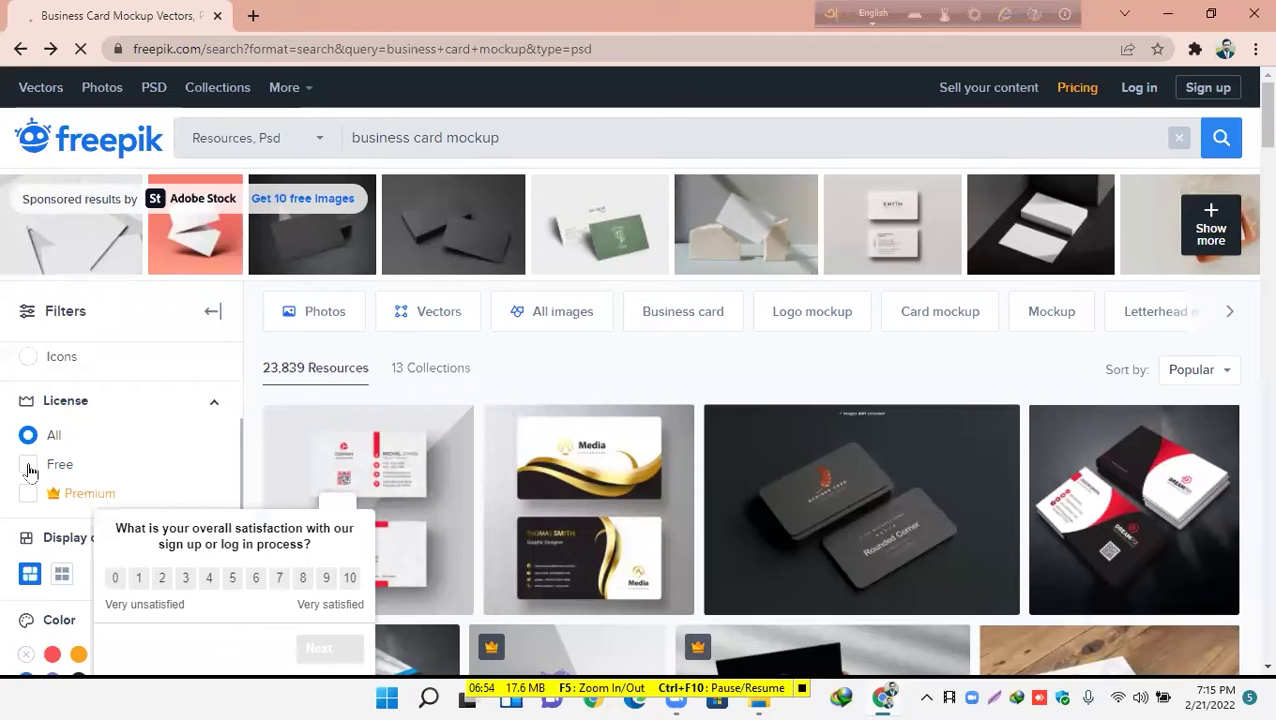
click(28, 465)
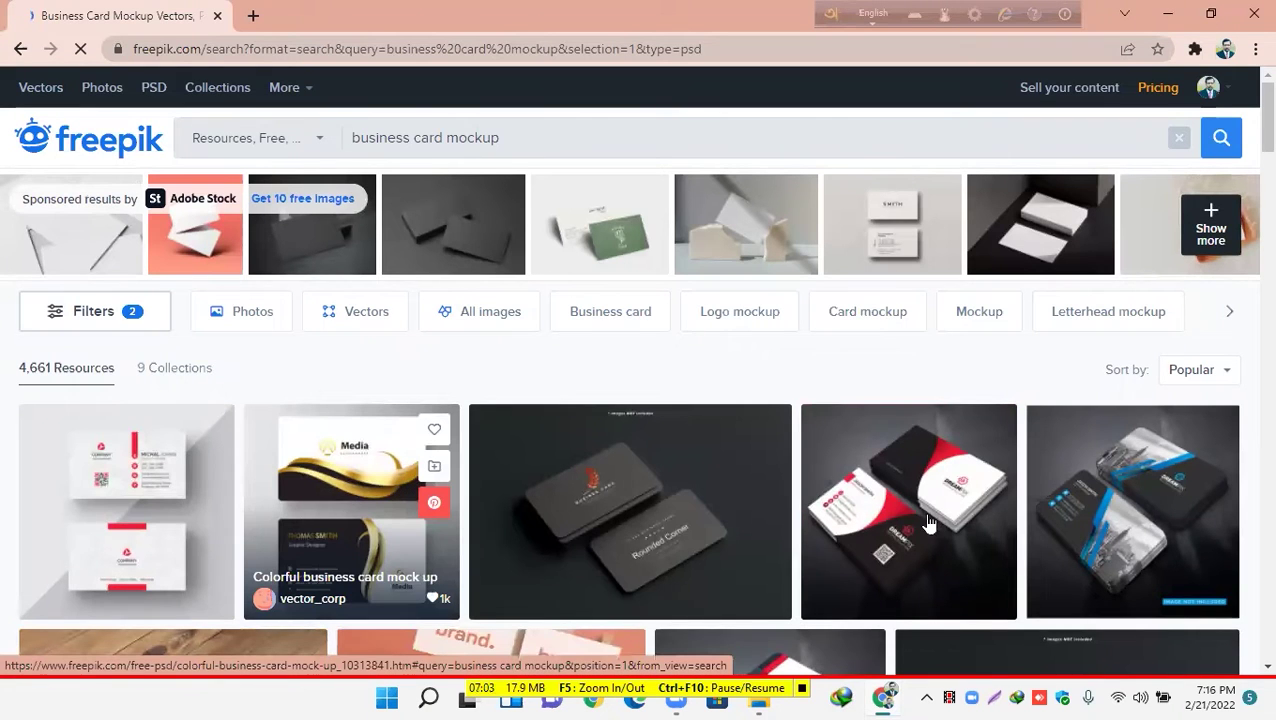
- Preview the blue city business card mockup, then close the preview
mouse_move(908, 512)
scroll(920, 537, down, 3)
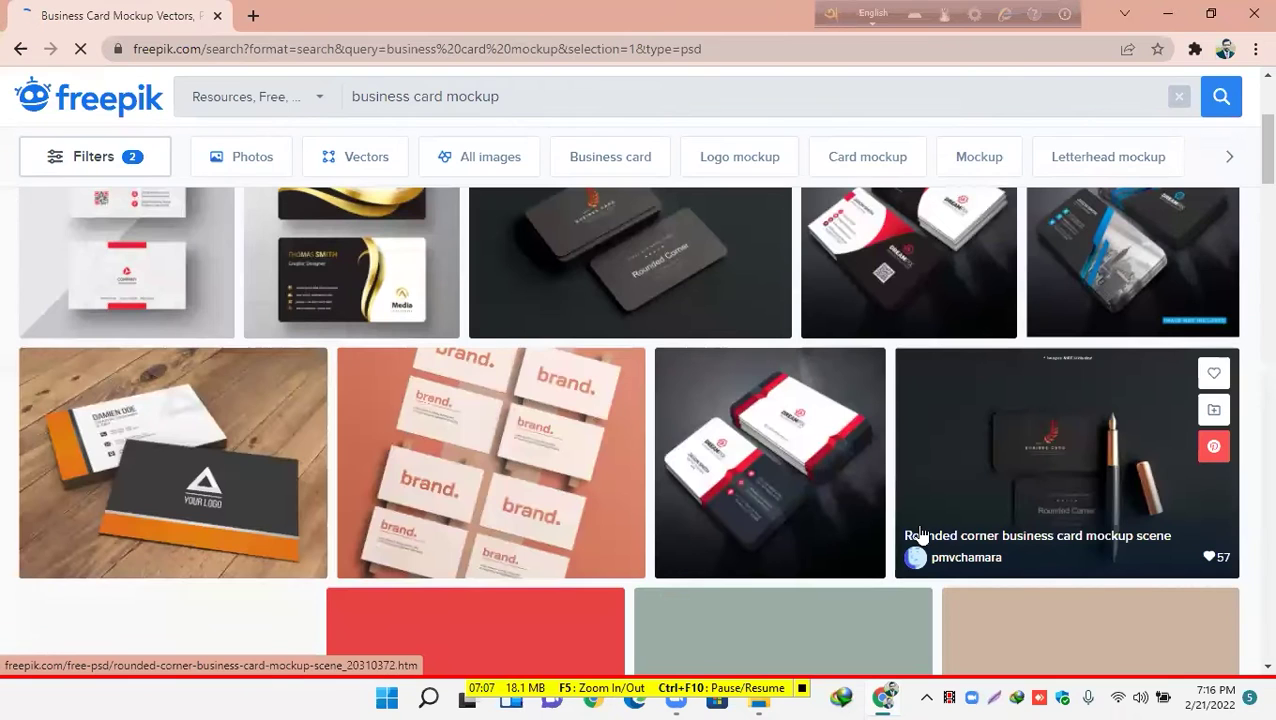
mouse_move(769, 462)
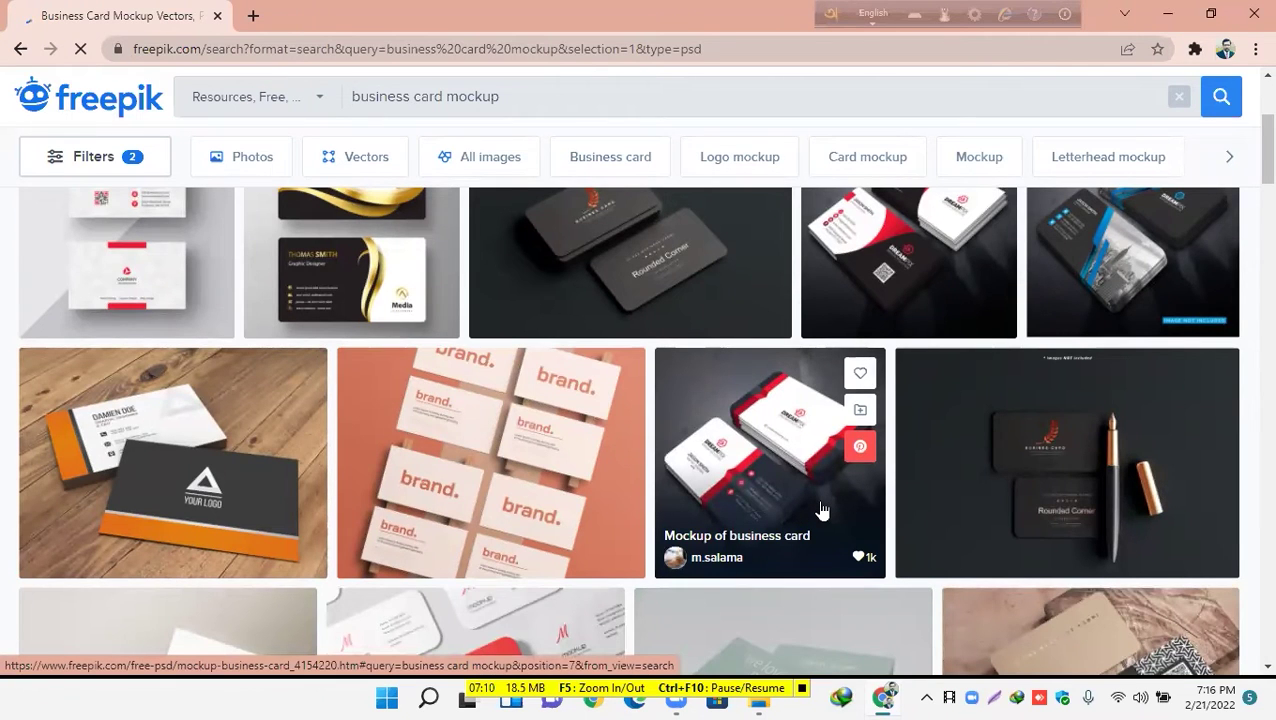
scroll(1040, 485, up, 3)
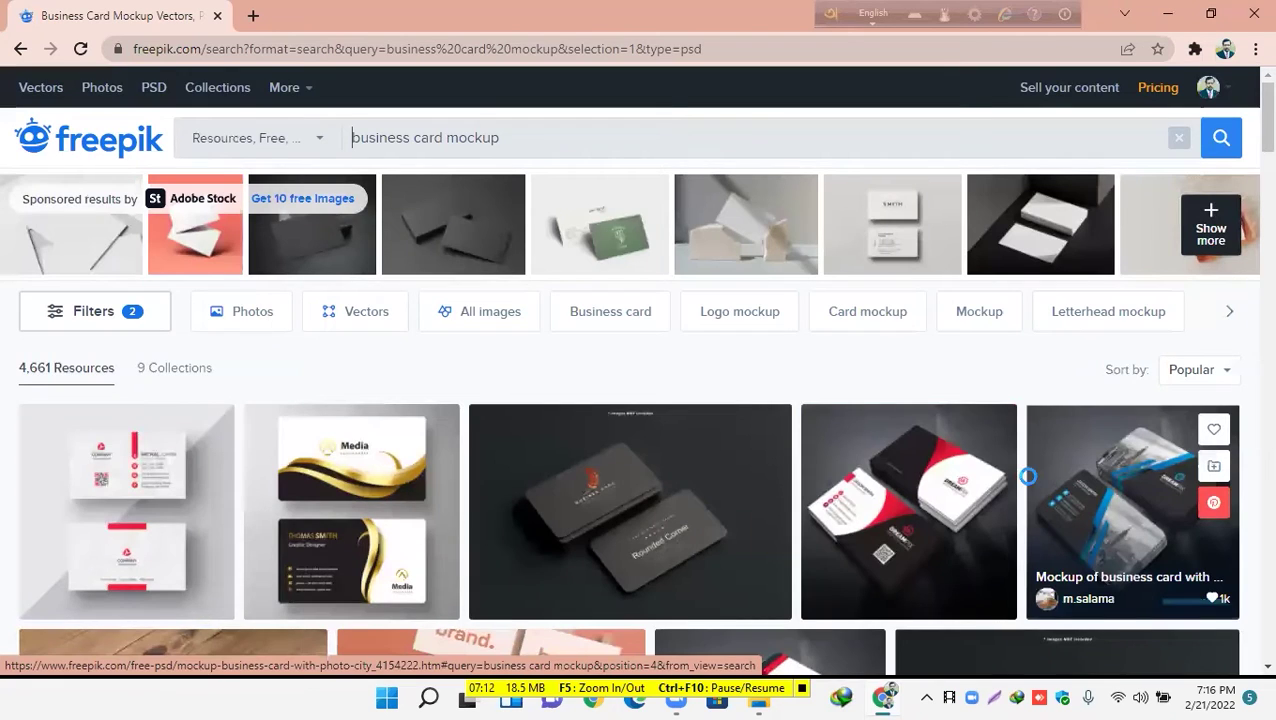
click(1037, 523)
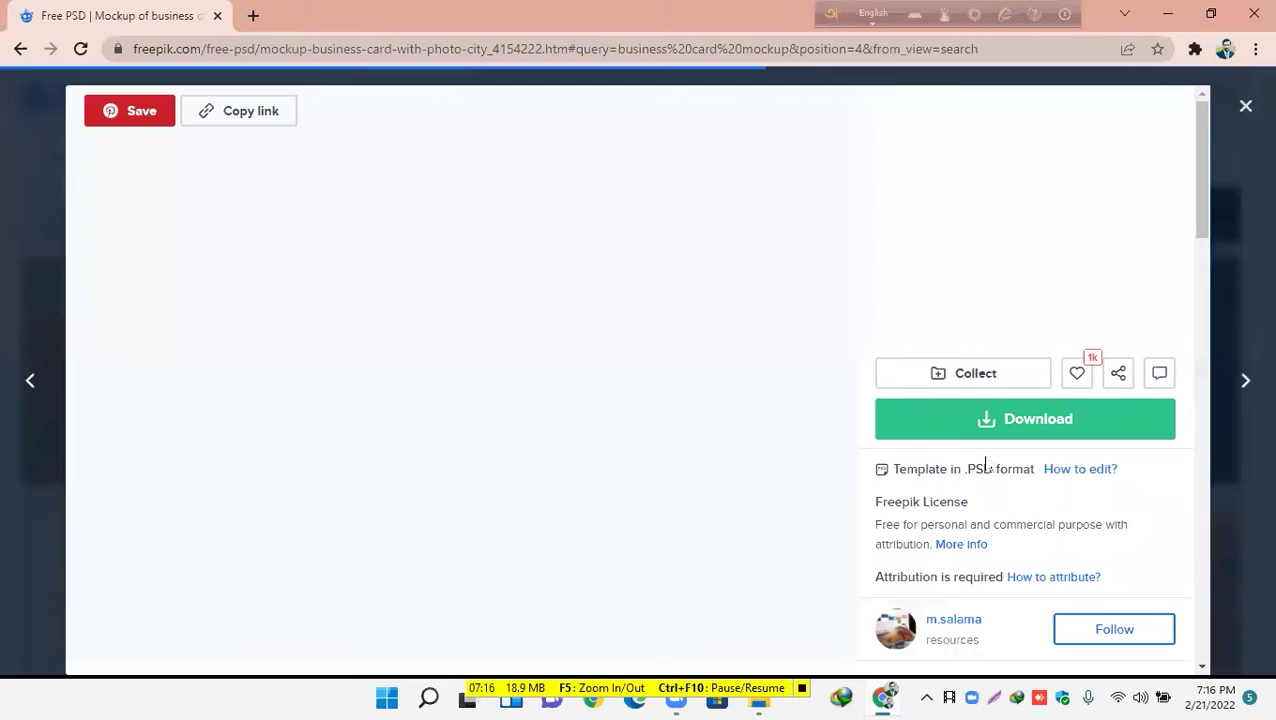
click(1246, 108)
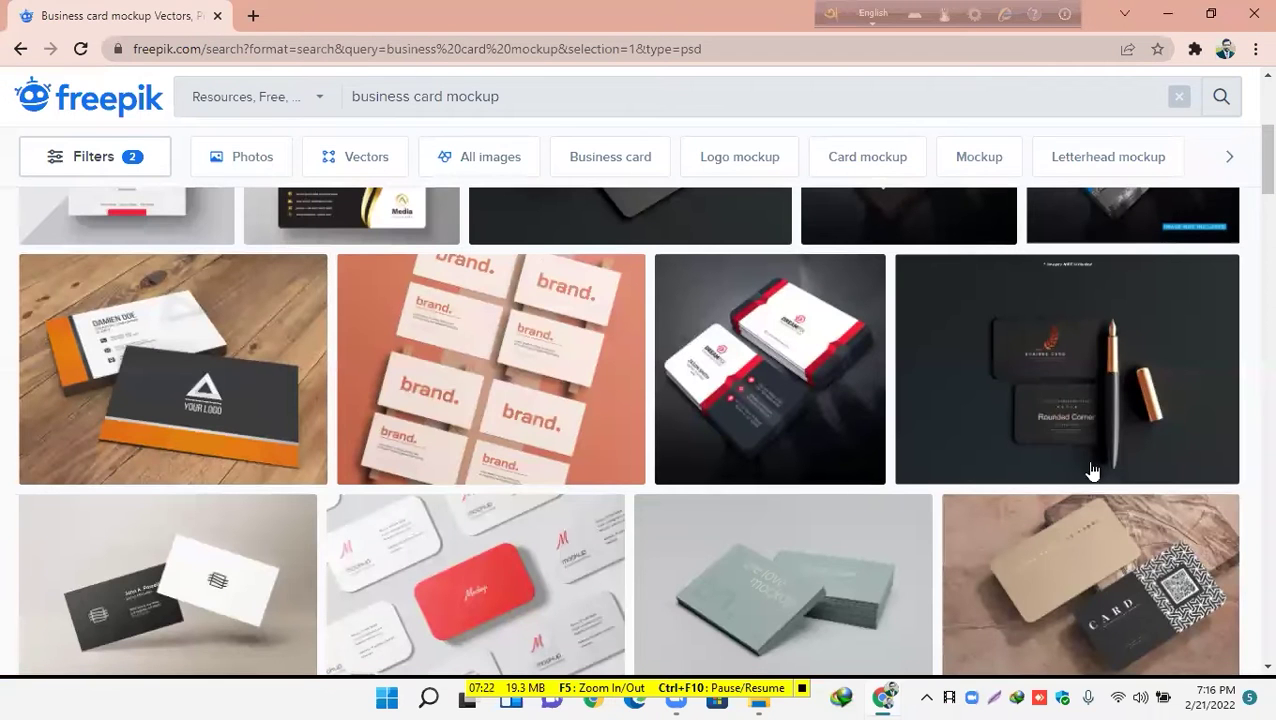
mouse_move(1066, 369)
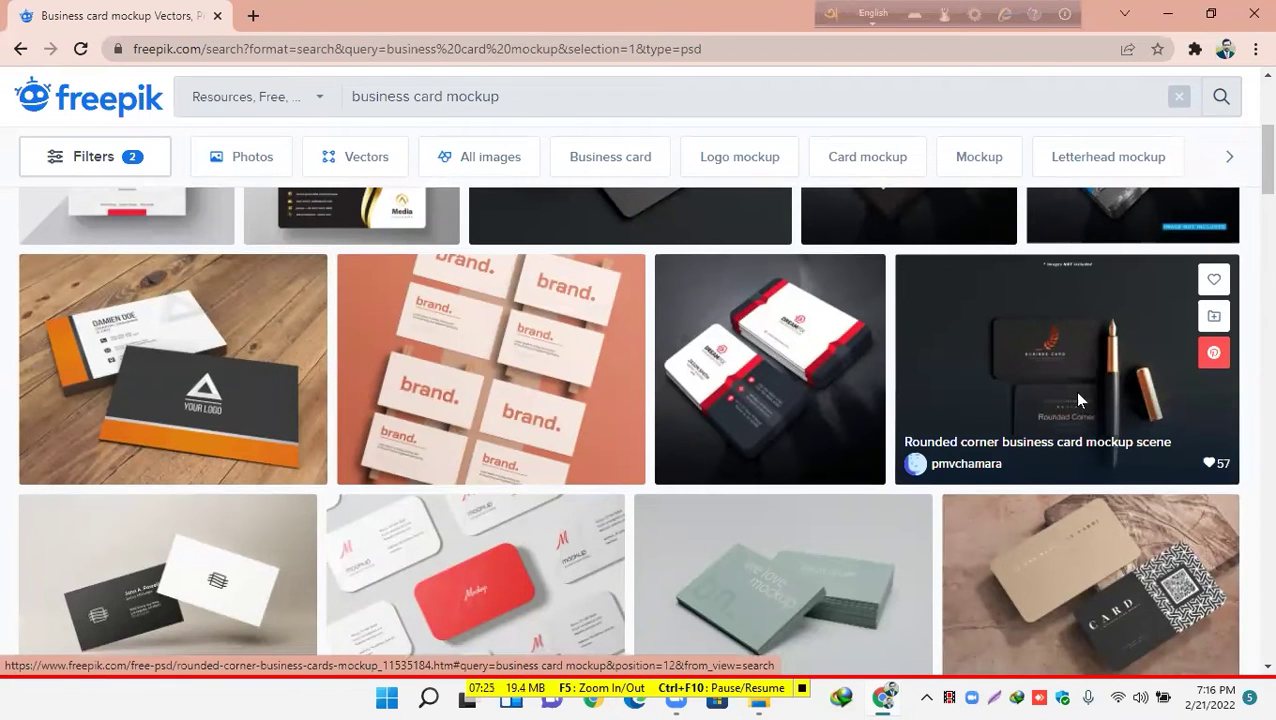
- Open the Rounded Corner mockup and choose Free download with attribution
click(1078, 400)
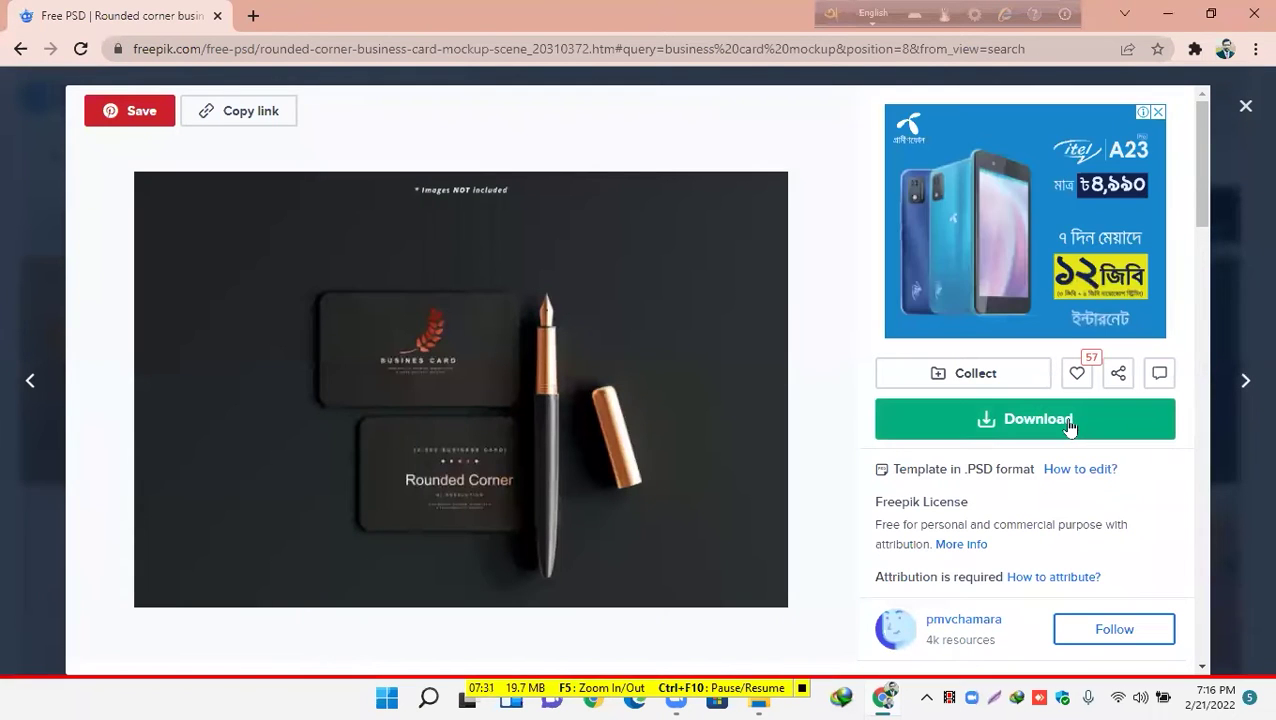
click(1069, 424)
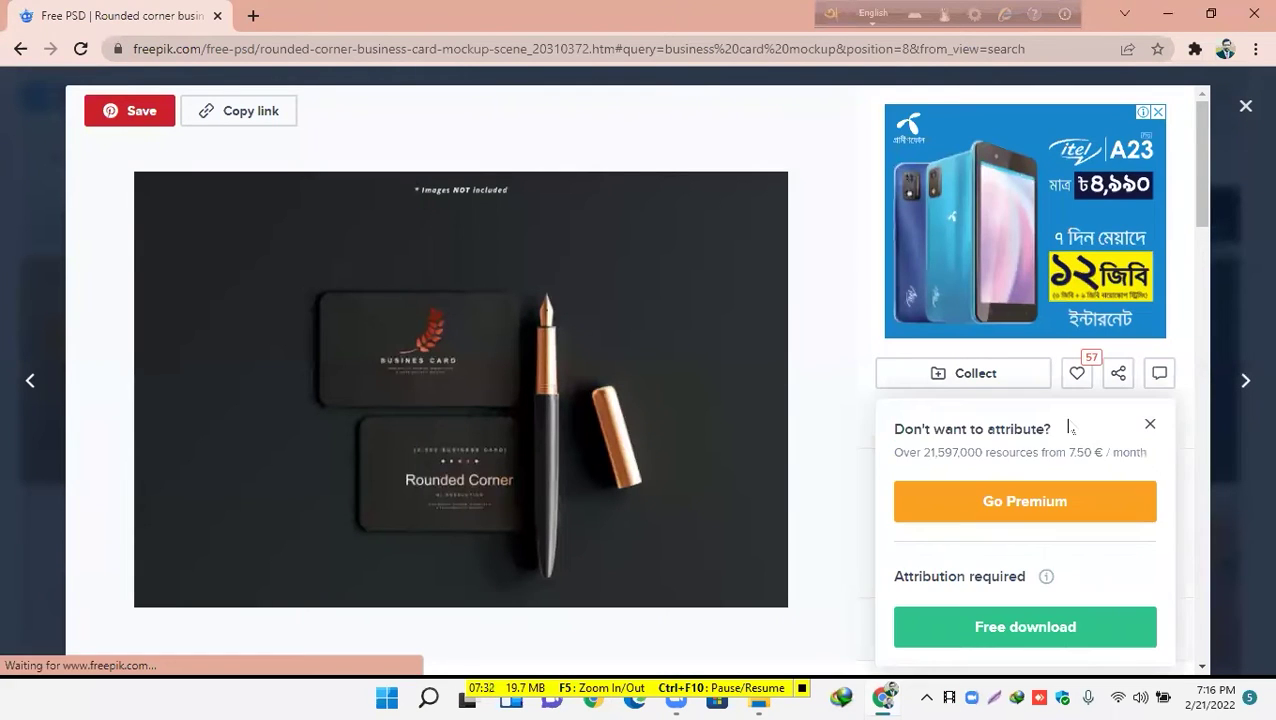
click(1021, 634)
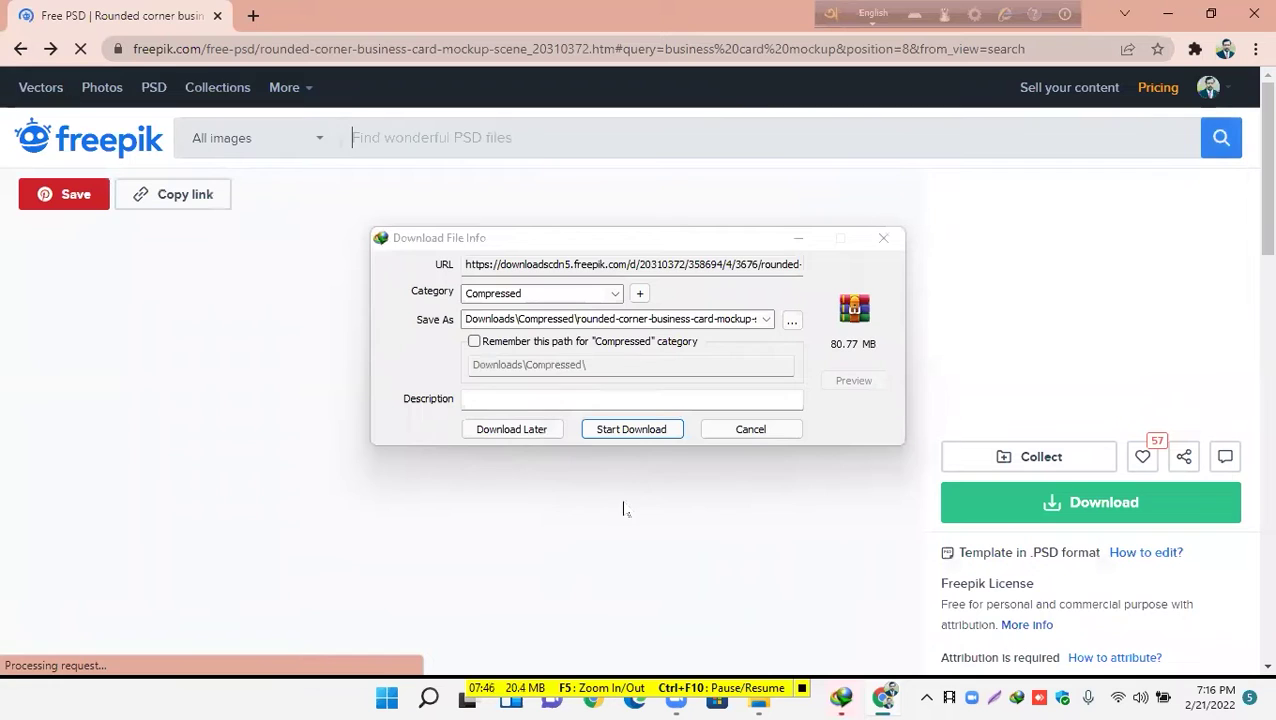
- Start the IDM download of the 80.77 MB rounded-corner-business-card-mockup-scene.jpg.zip into Downloads\Compressed
click(617, 429)
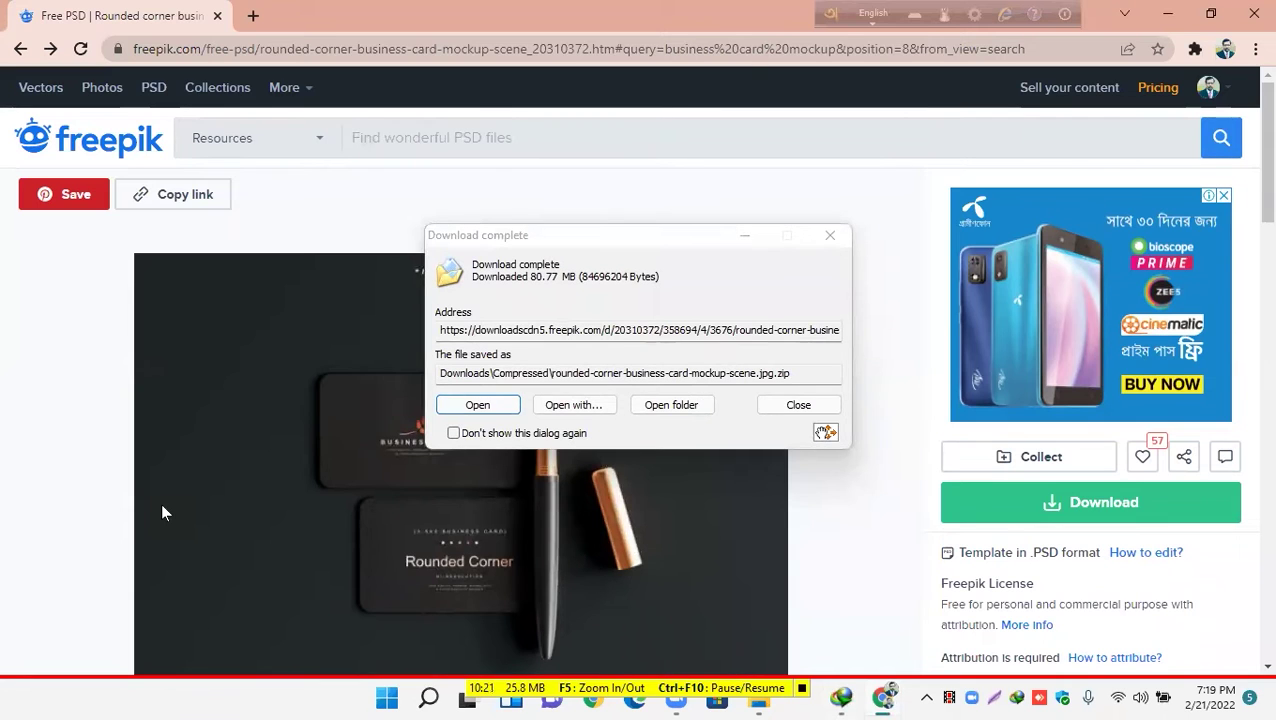
- Open the downloaded archive in WinRAR, closing the empty loading window
click(468, 407)
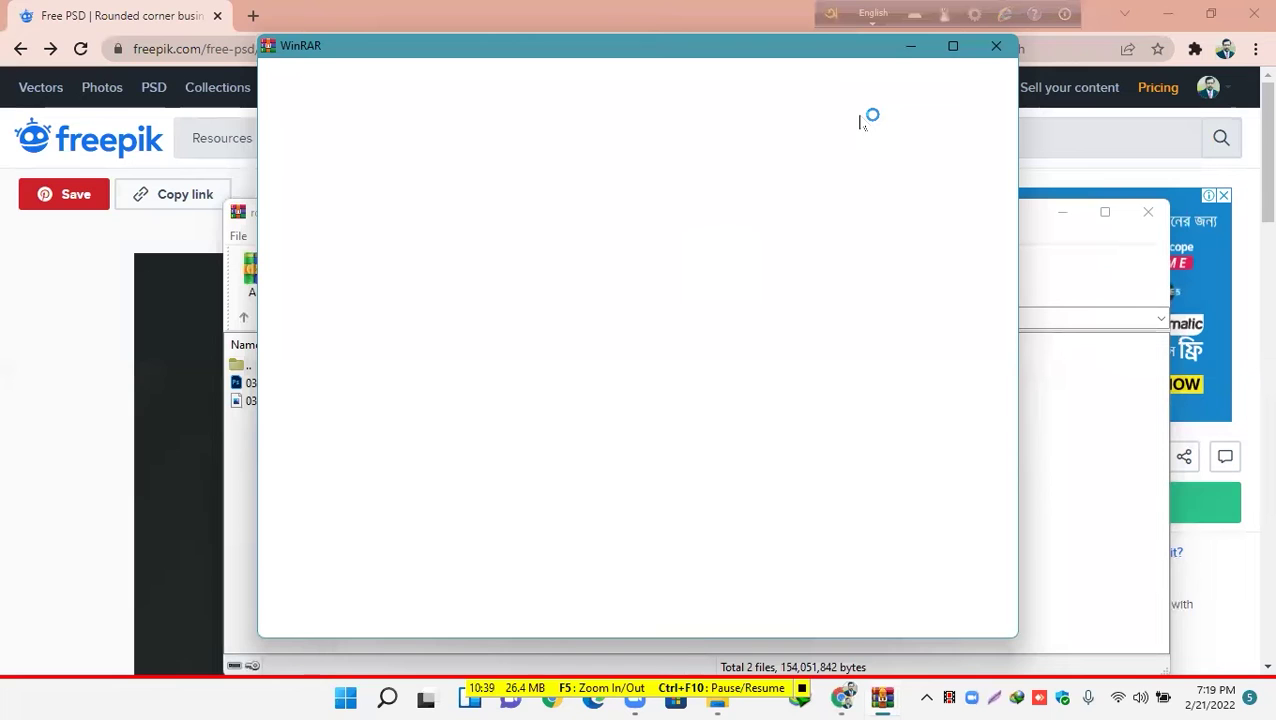
click(996, 45)
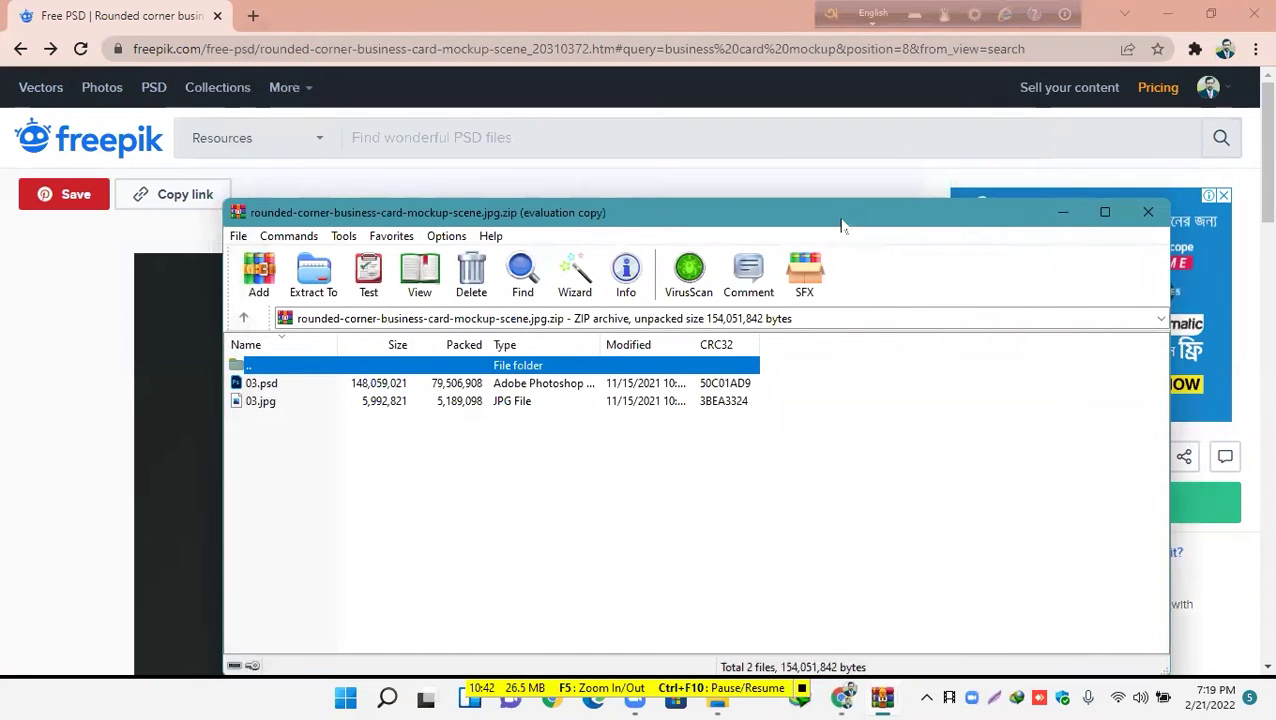
drag(835, 222, 708, 365)
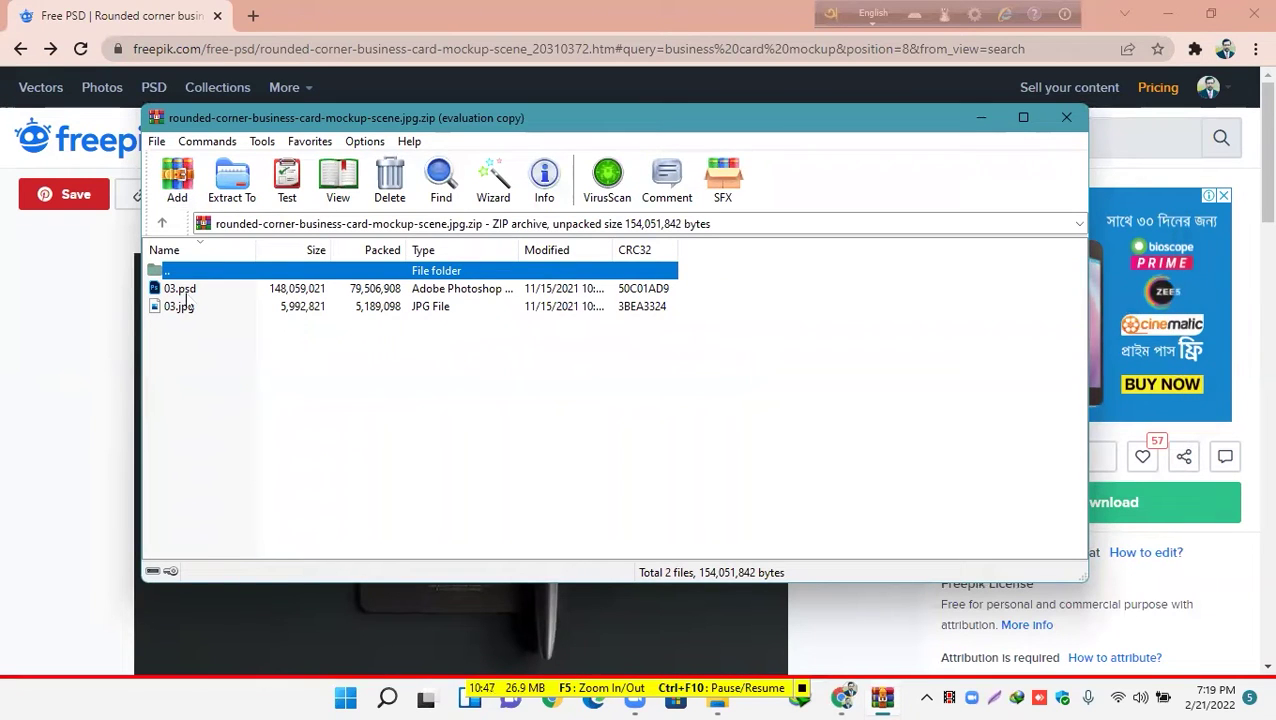
- Open 03.psd in Photoshop 2022, set as the default app for .psd files
click(183, 290)
click(228, 290)
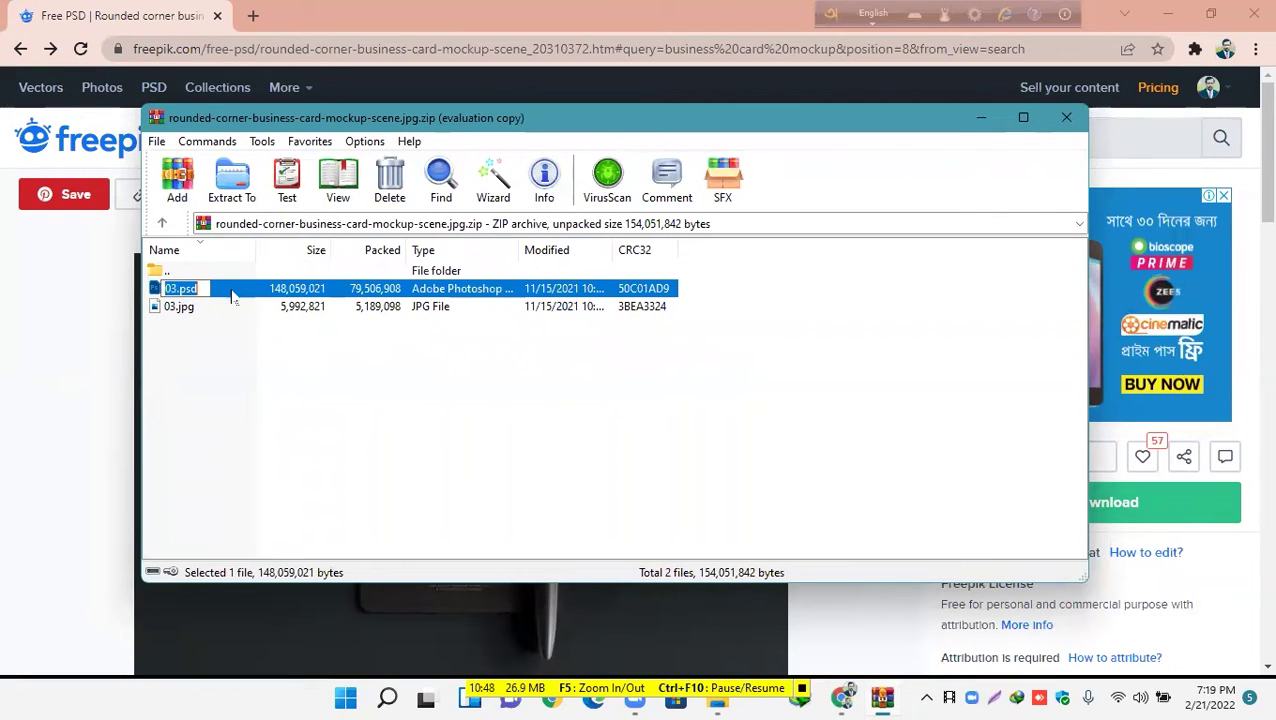
double_click(231, 290)
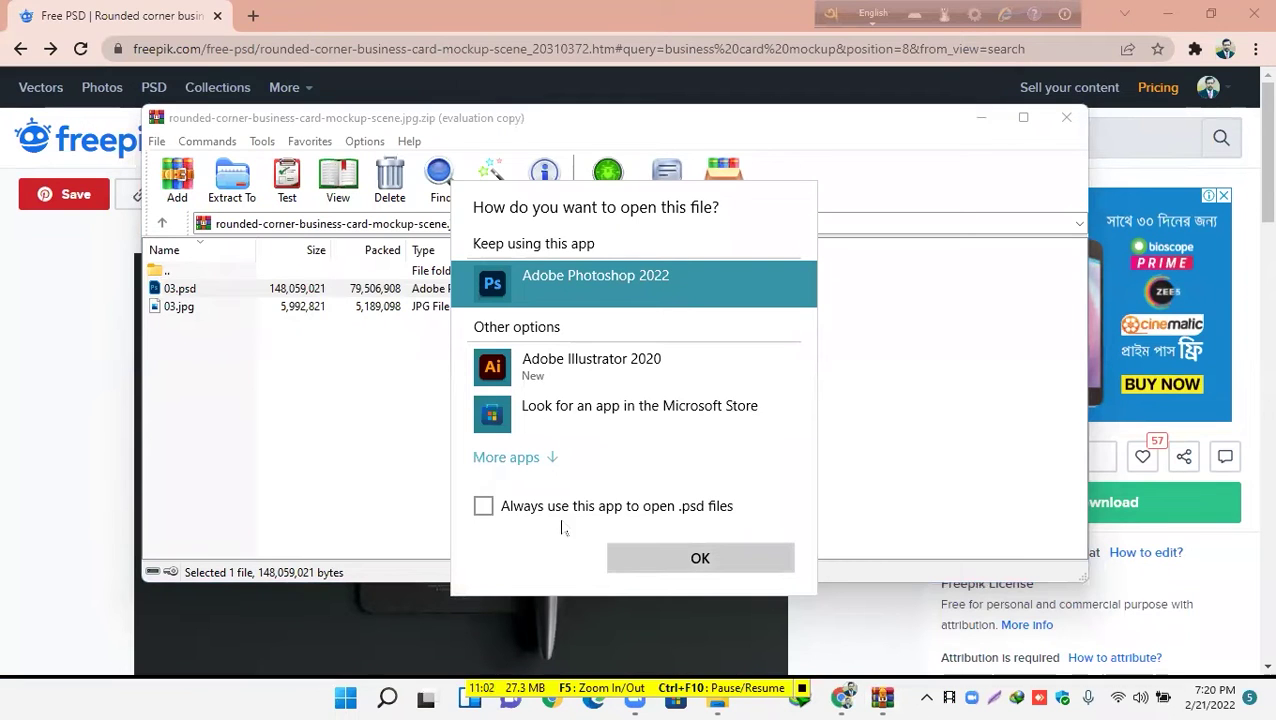
click(484, 507)
click(697, 558)
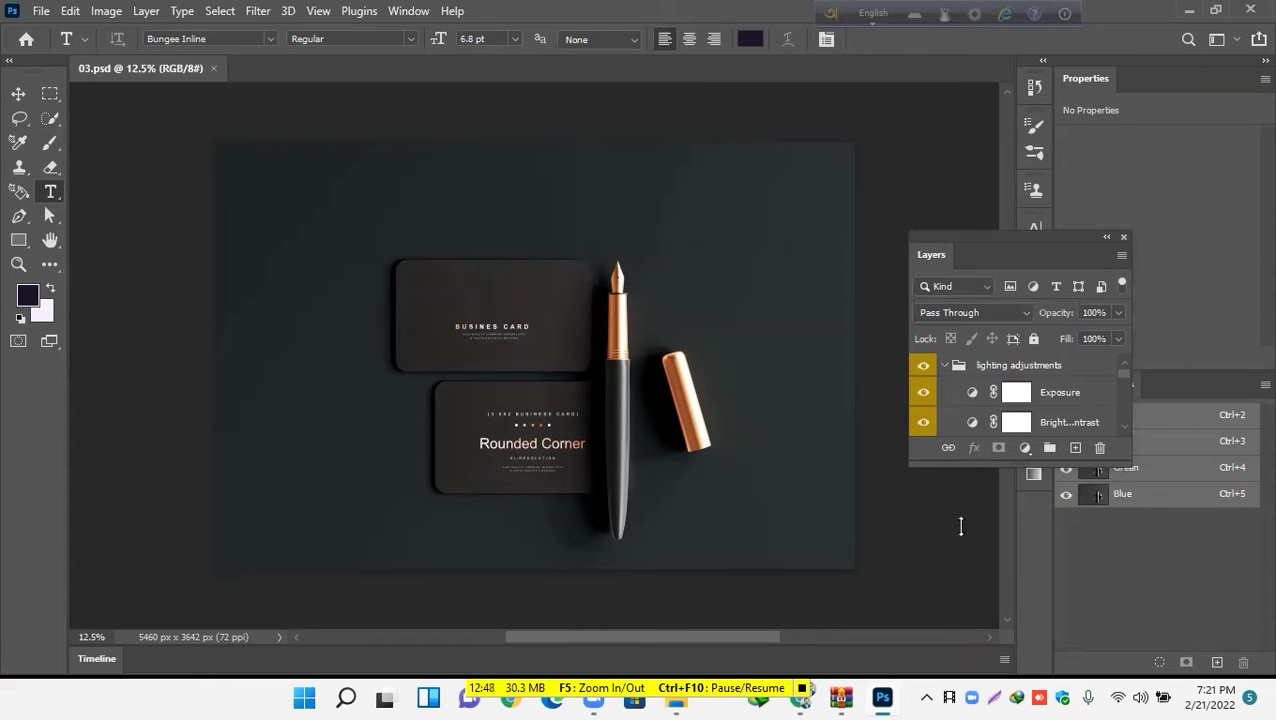
- Move the Layers panel up and stretch it taller so card 02's layers are visible
drag(962, 572, 962, 575)
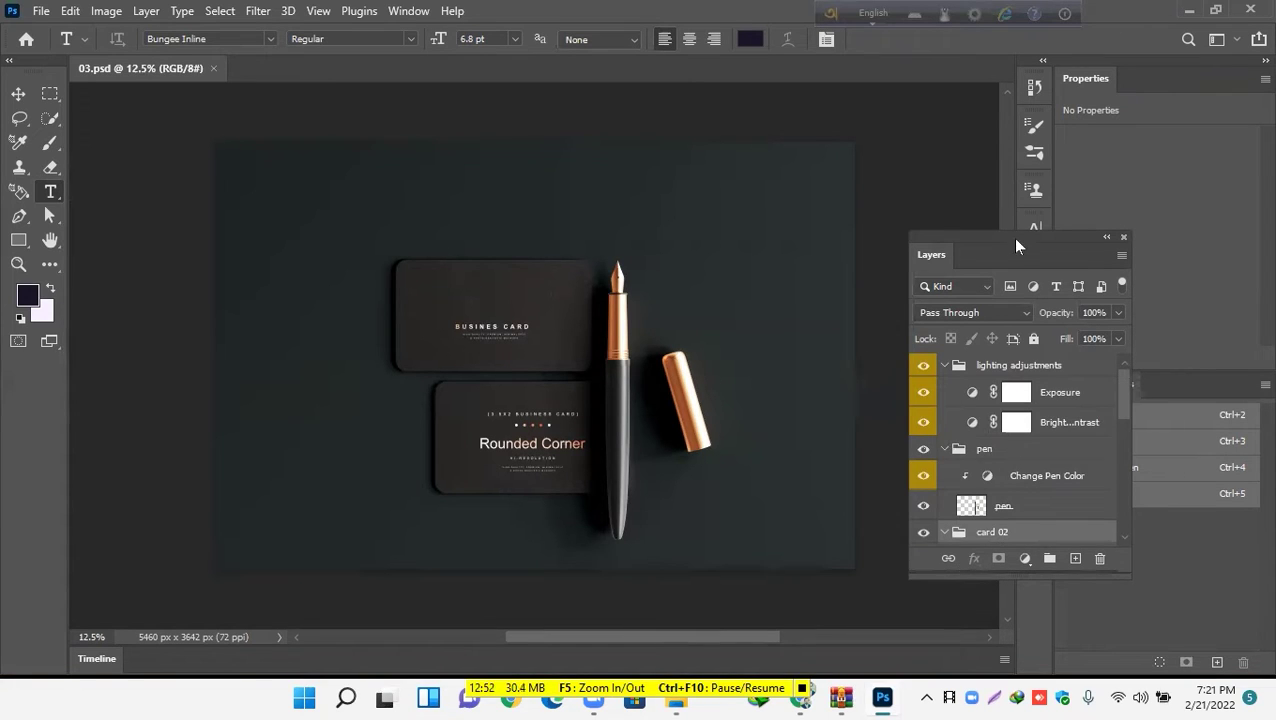
drag(985, 199, 954, 131)
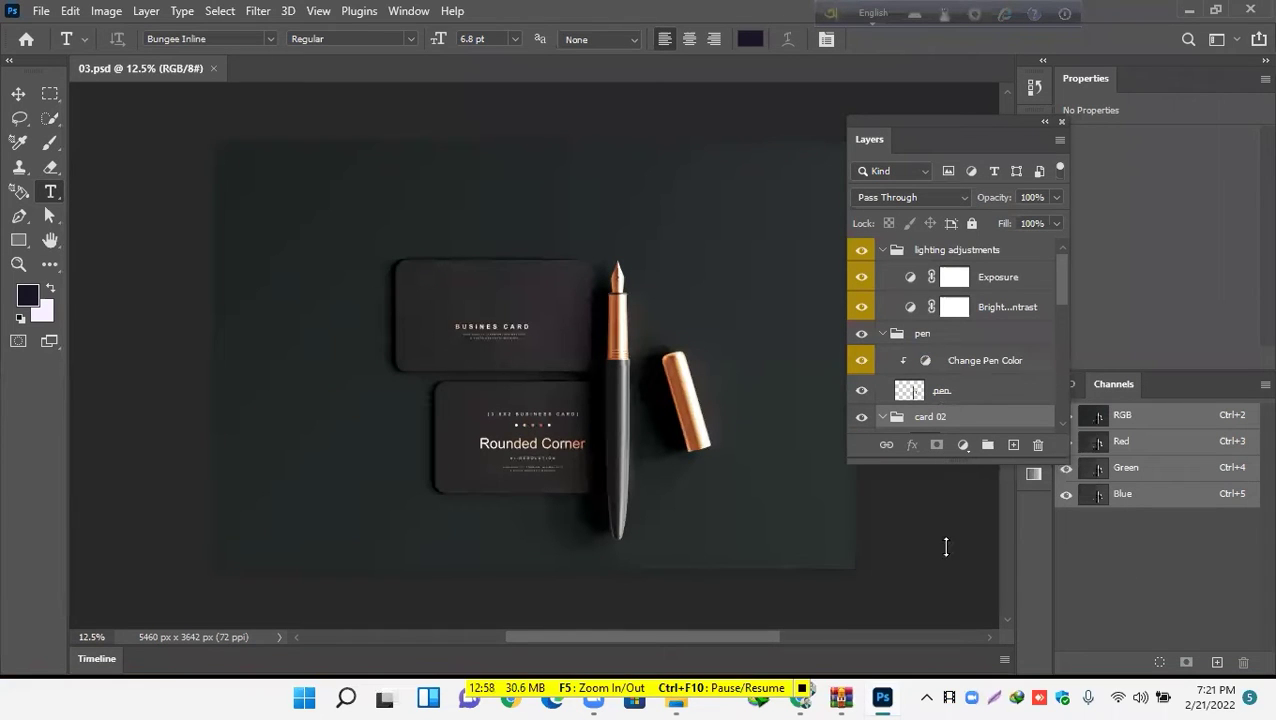
drag(945, 461, 945, 577)
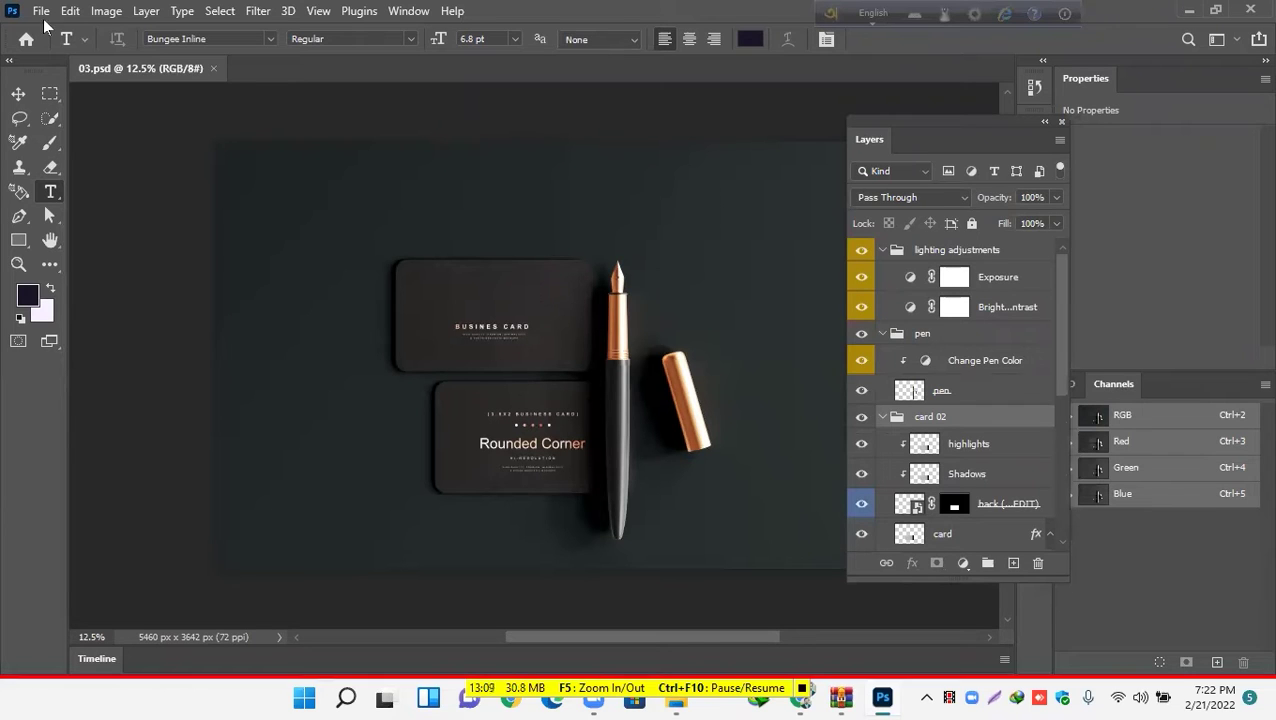
- Collapse the card 02, lighting adjustments and pen groups, then expand the card 01 group
click(20, 96)
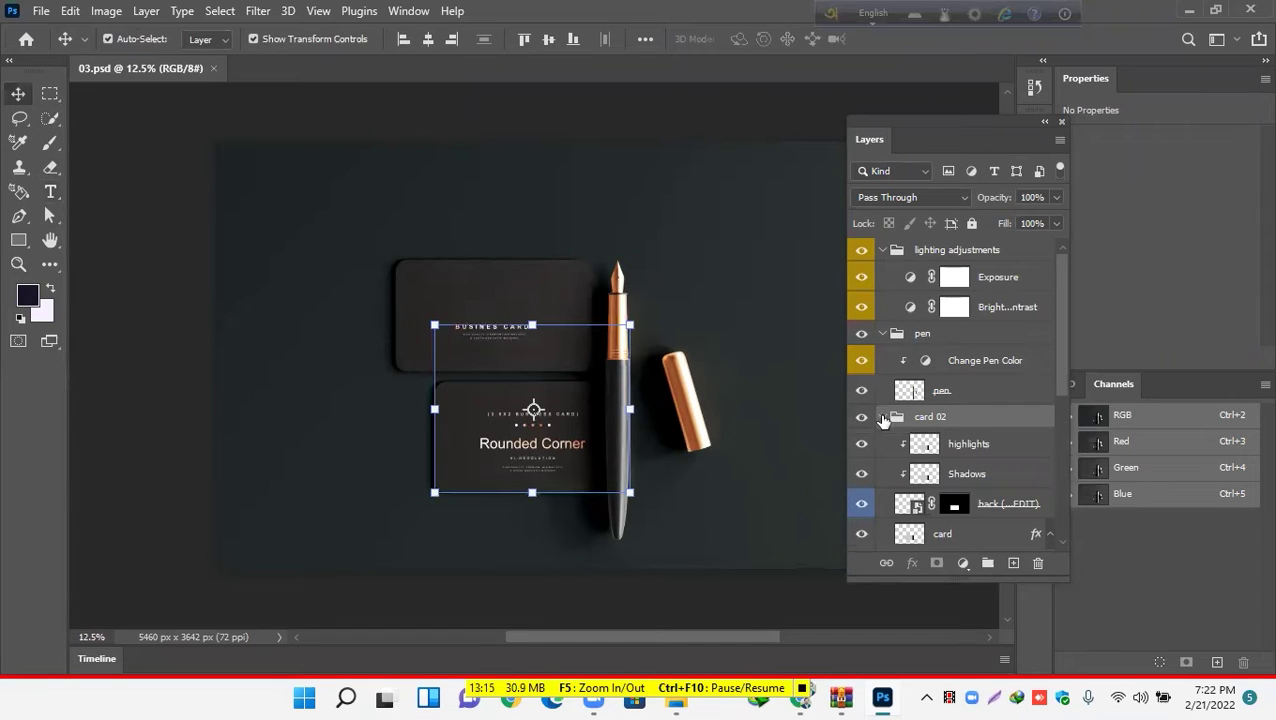
click(882, 417)
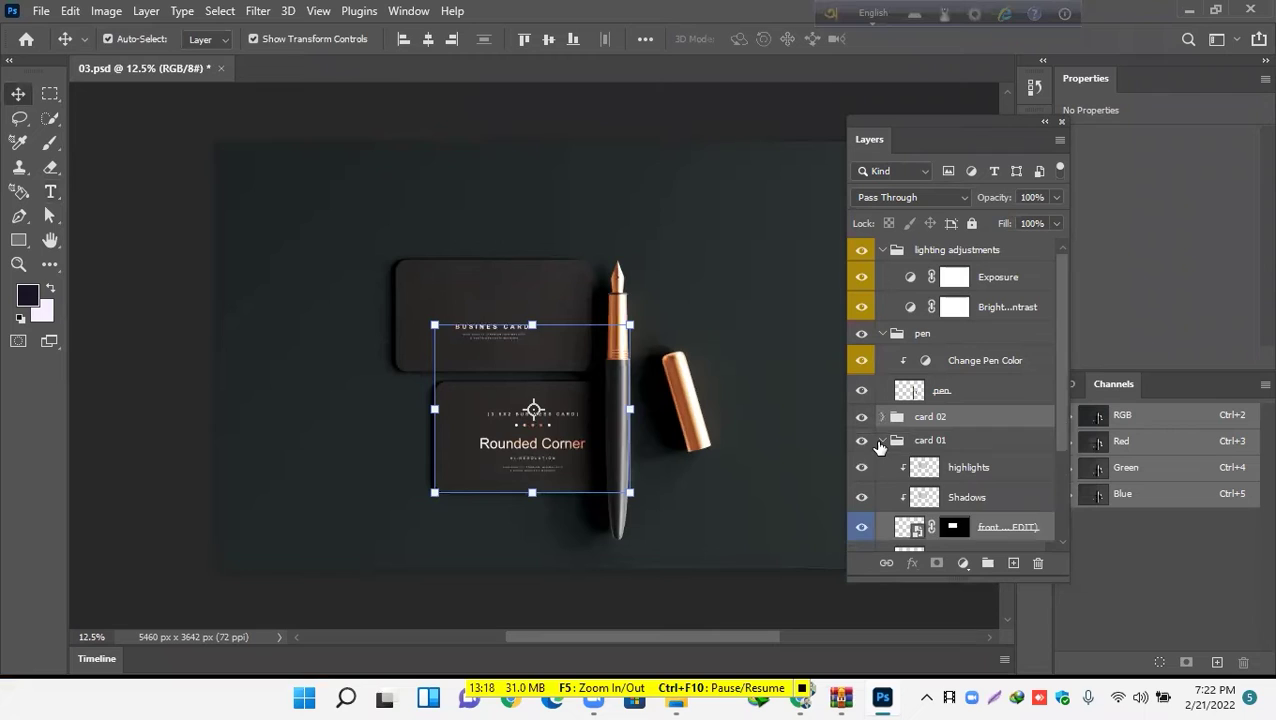
click(880, 441)
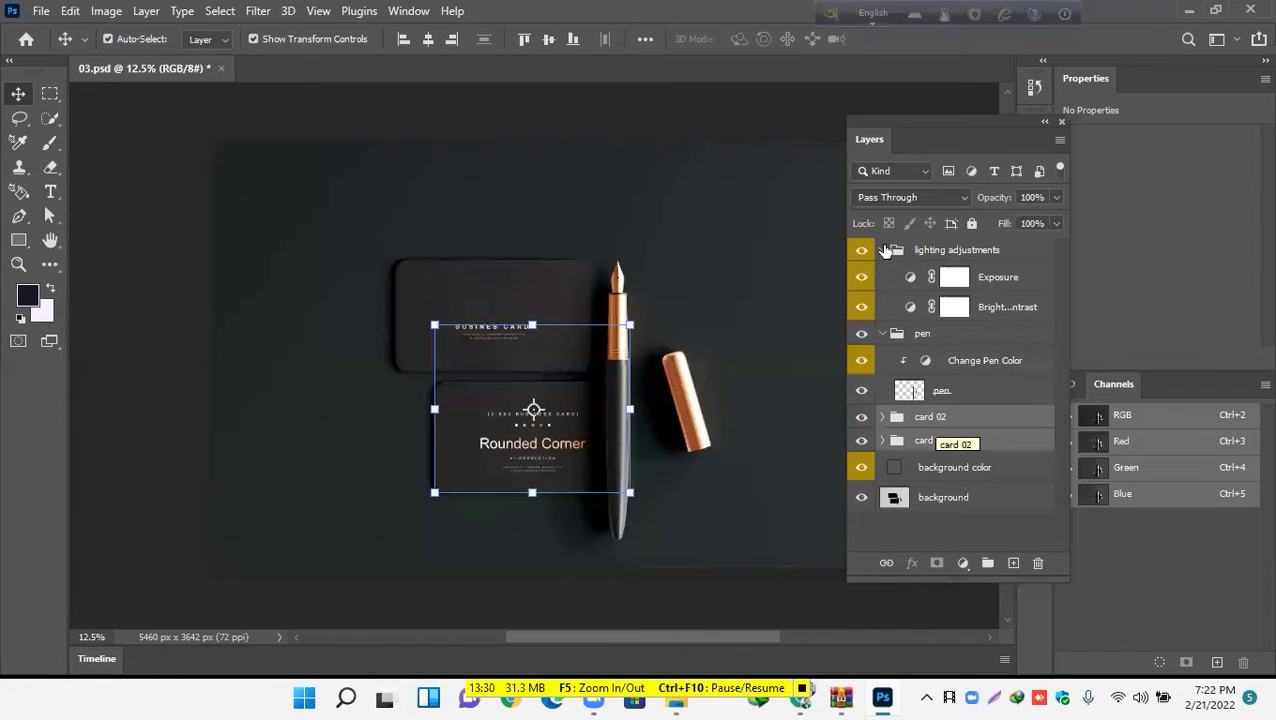
click(883, 250)
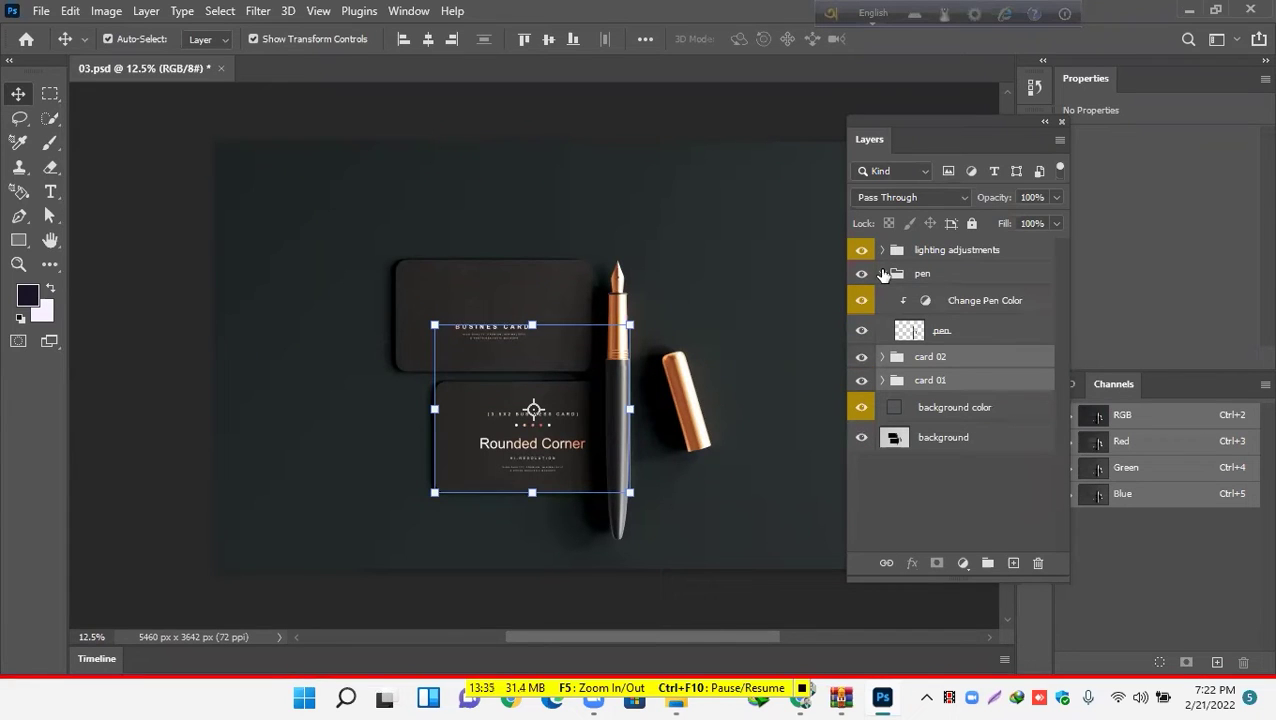
click(882, 274)
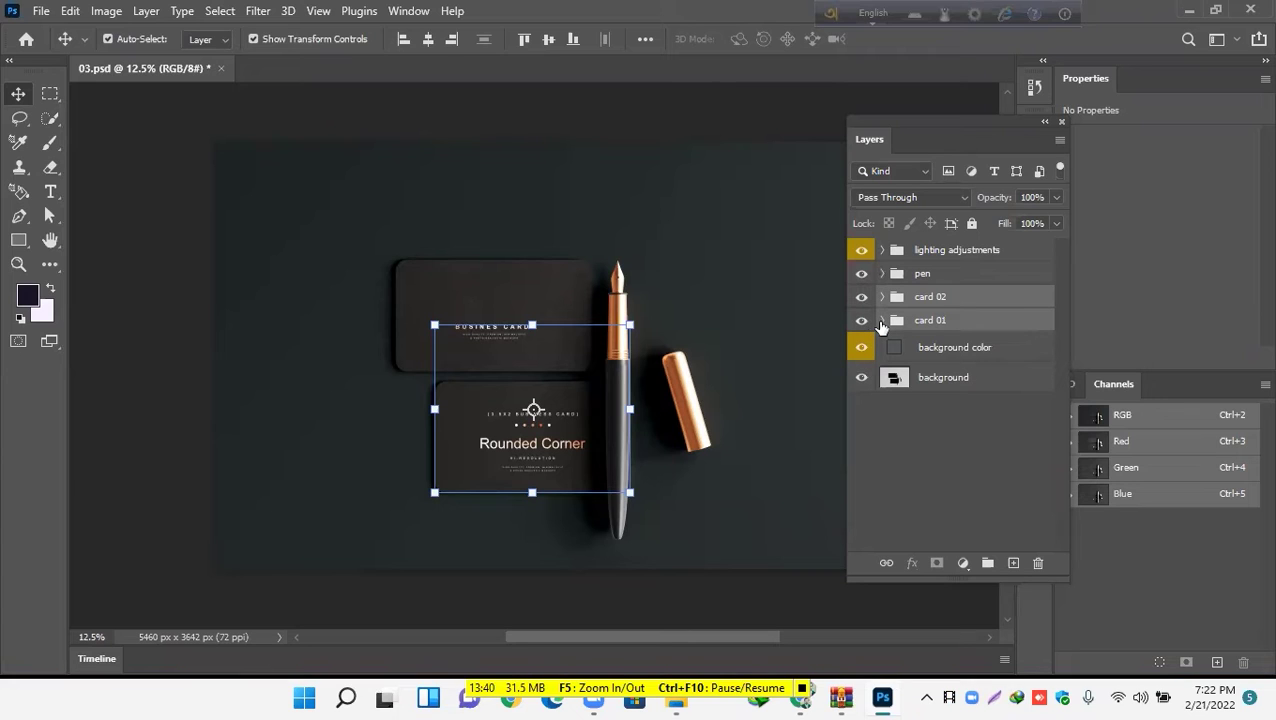
click(881, 320)
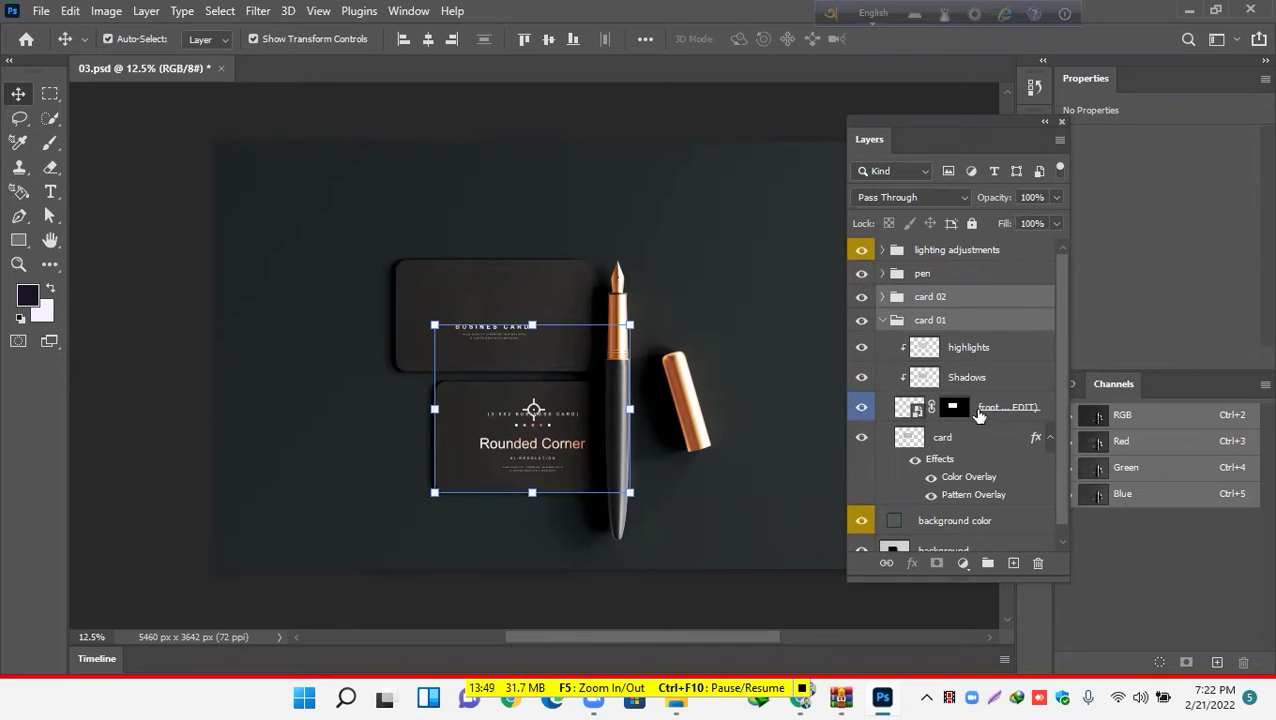
- Open the front smart object for editing and zoom out to 12.5%
double_click(913, 417)
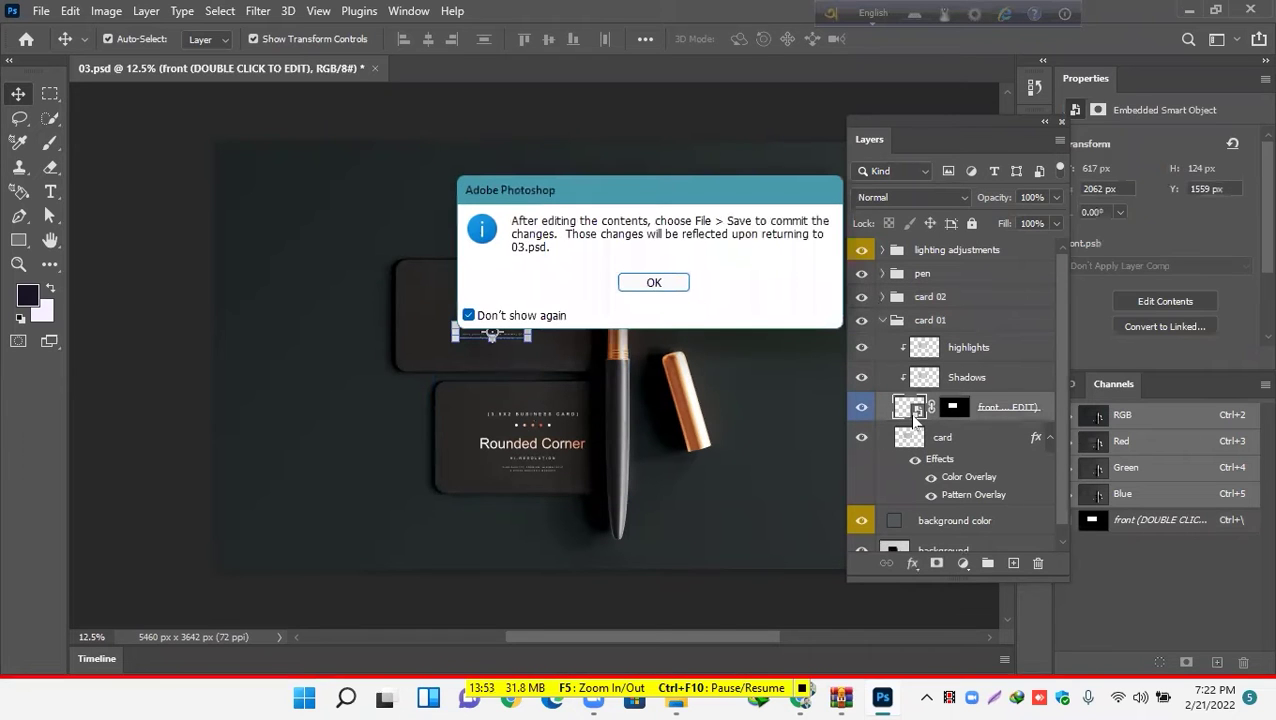
click(653, 283)
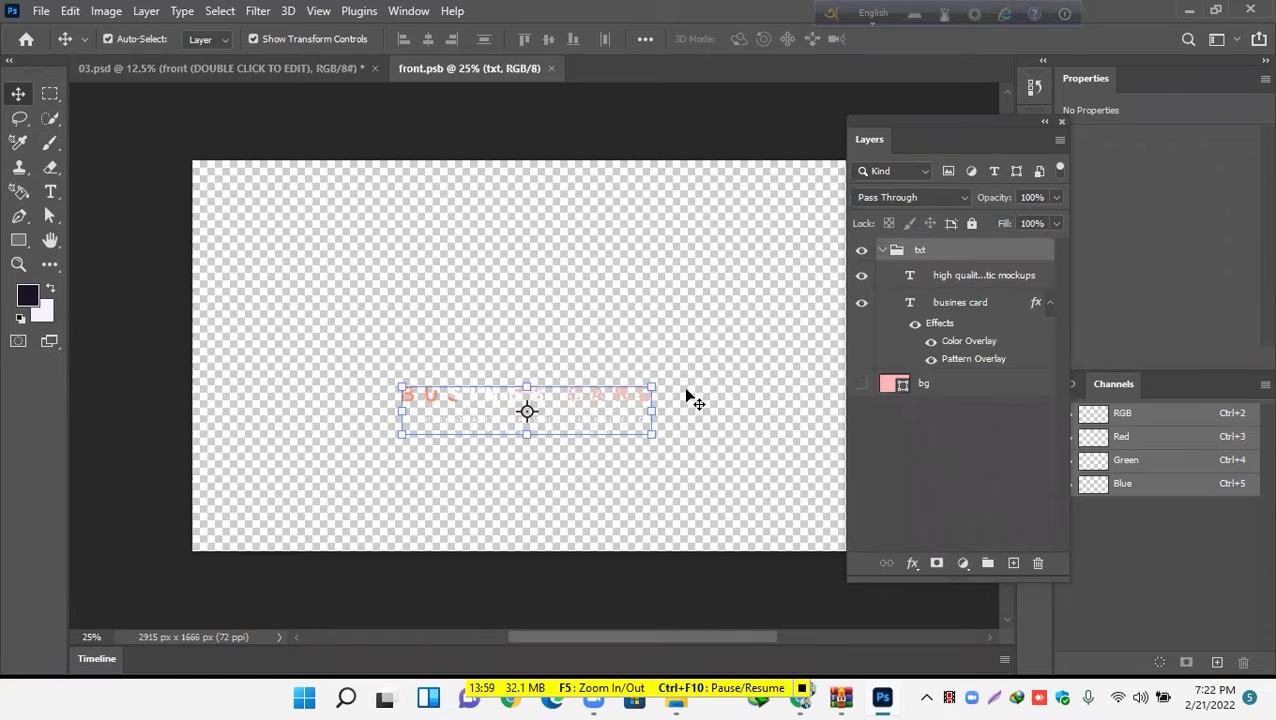
key(ctrl)
key(ctrl+minus)
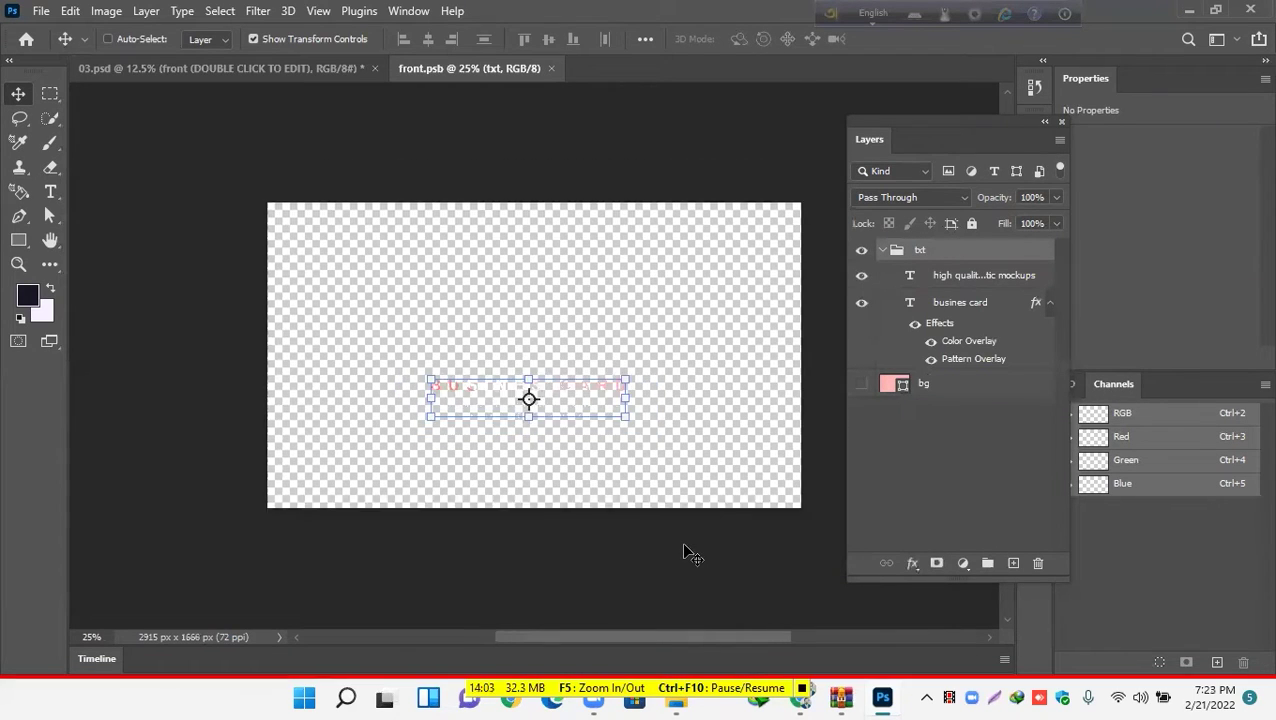
key(ctrl+minus)
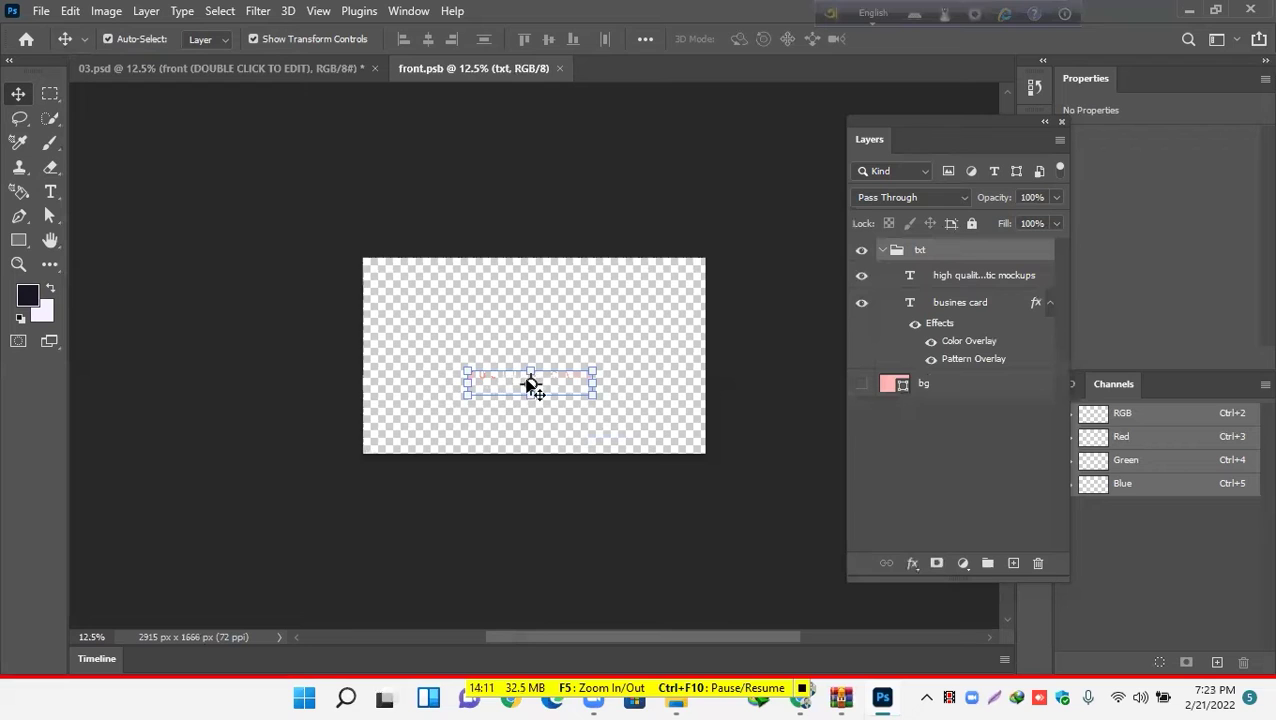
- Hide the txt group and its text layers, leaving the front canvas empty
click(861, 252)
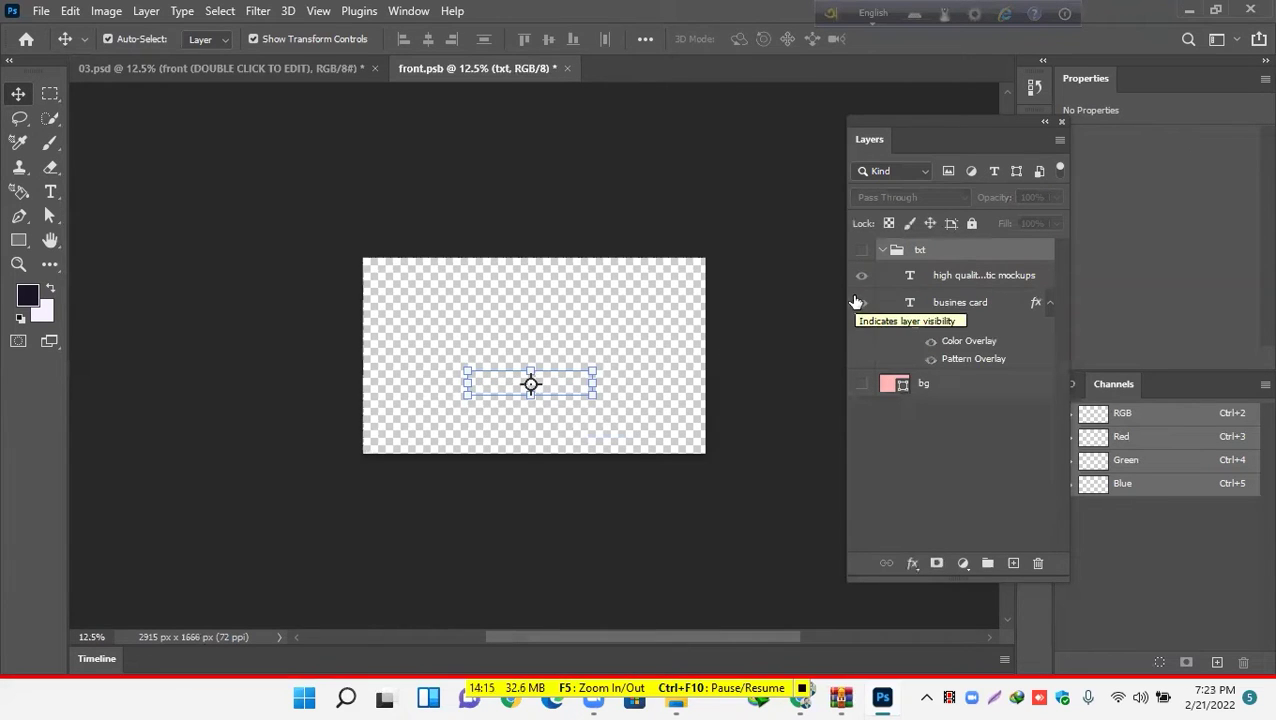
click(861, 276)
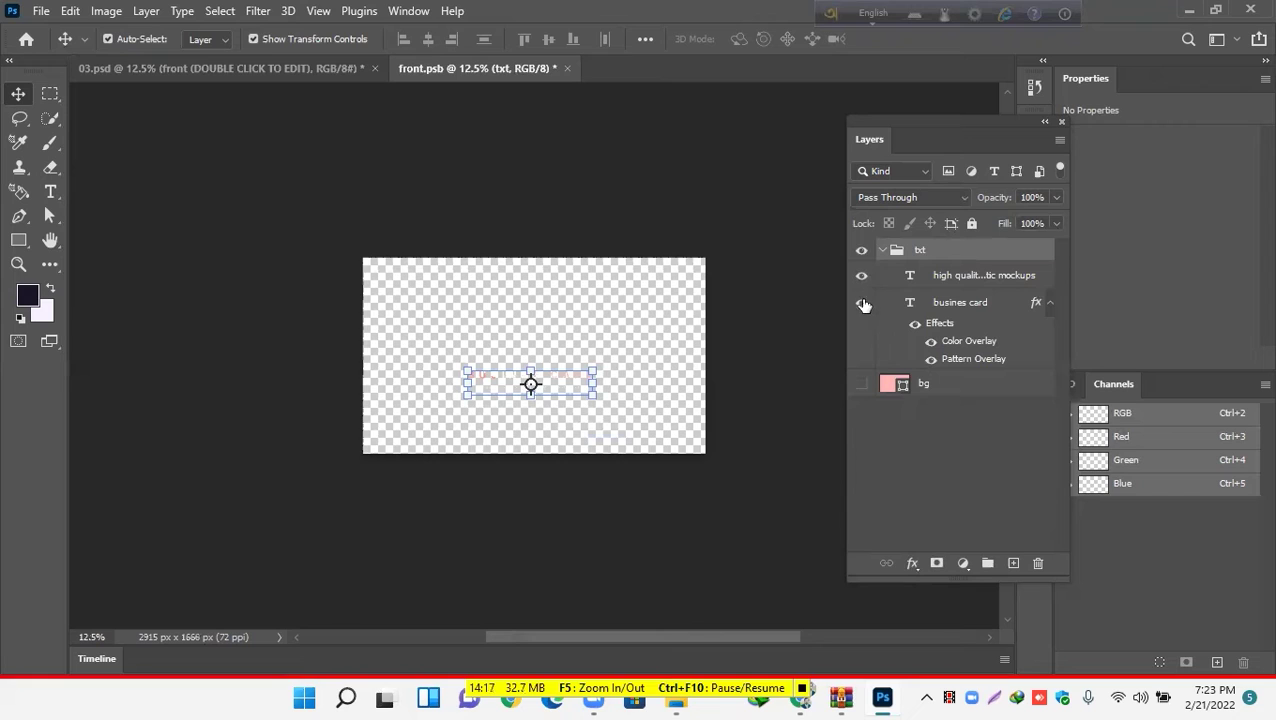
click(861, 303)
click(861, 276)
click(861, 251)
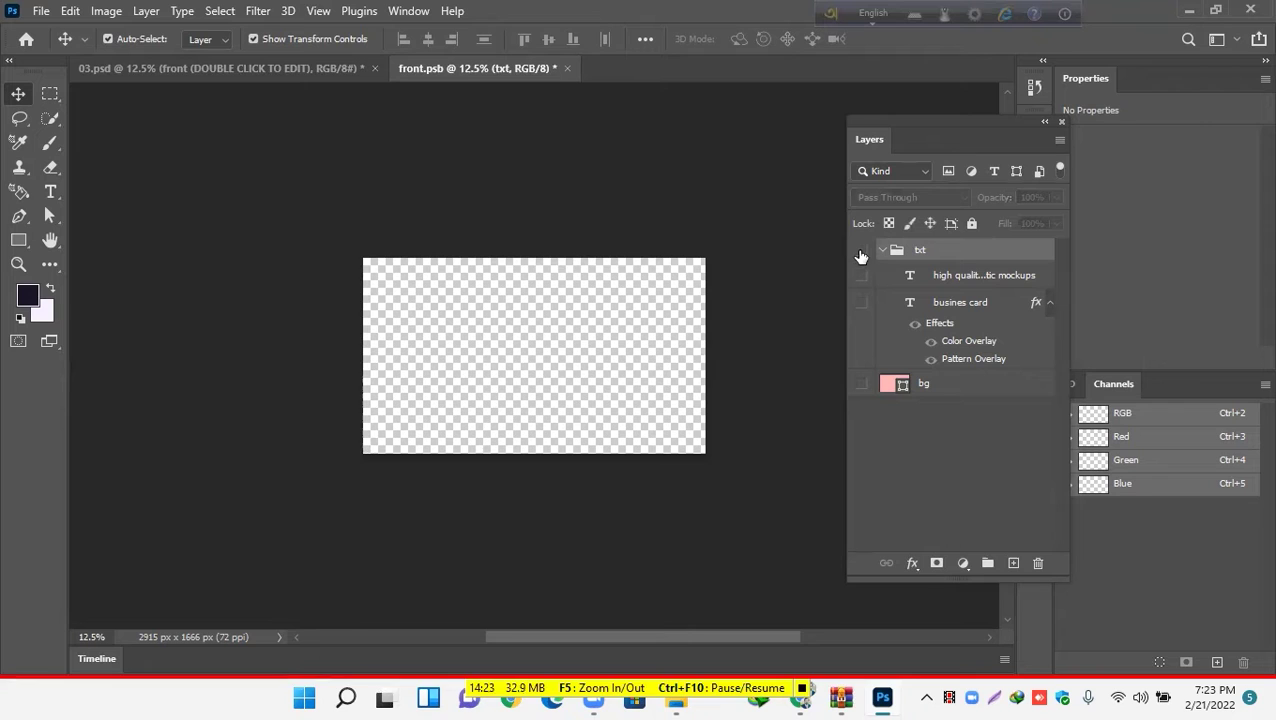
click(920, 443)
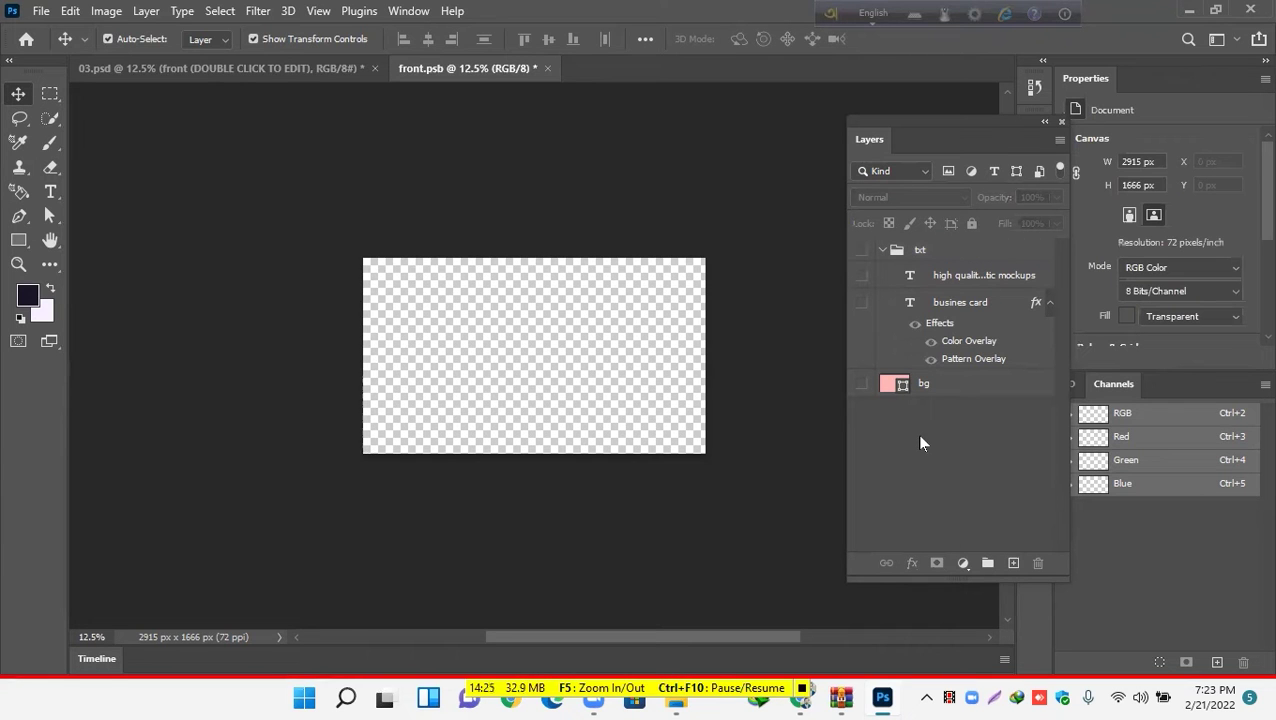
- Start File > Place Embedded and browse to the Desktop folder
click(40, 12)
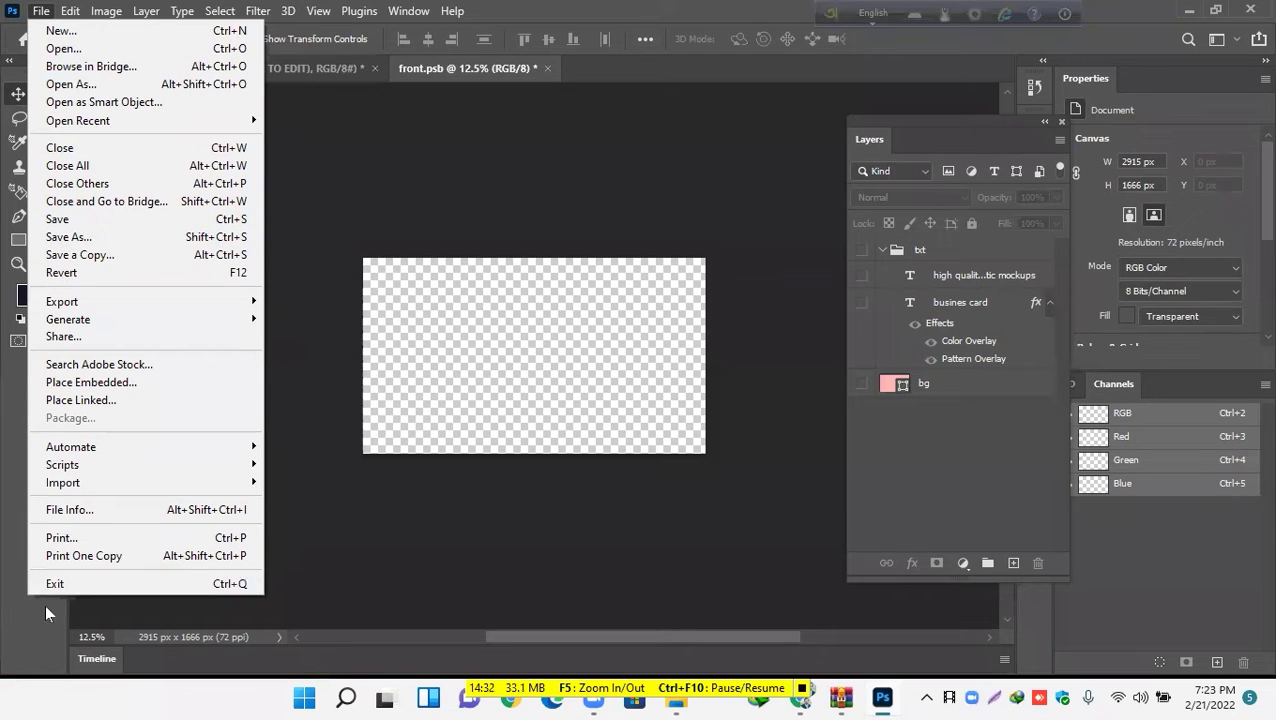
click(108, 386)
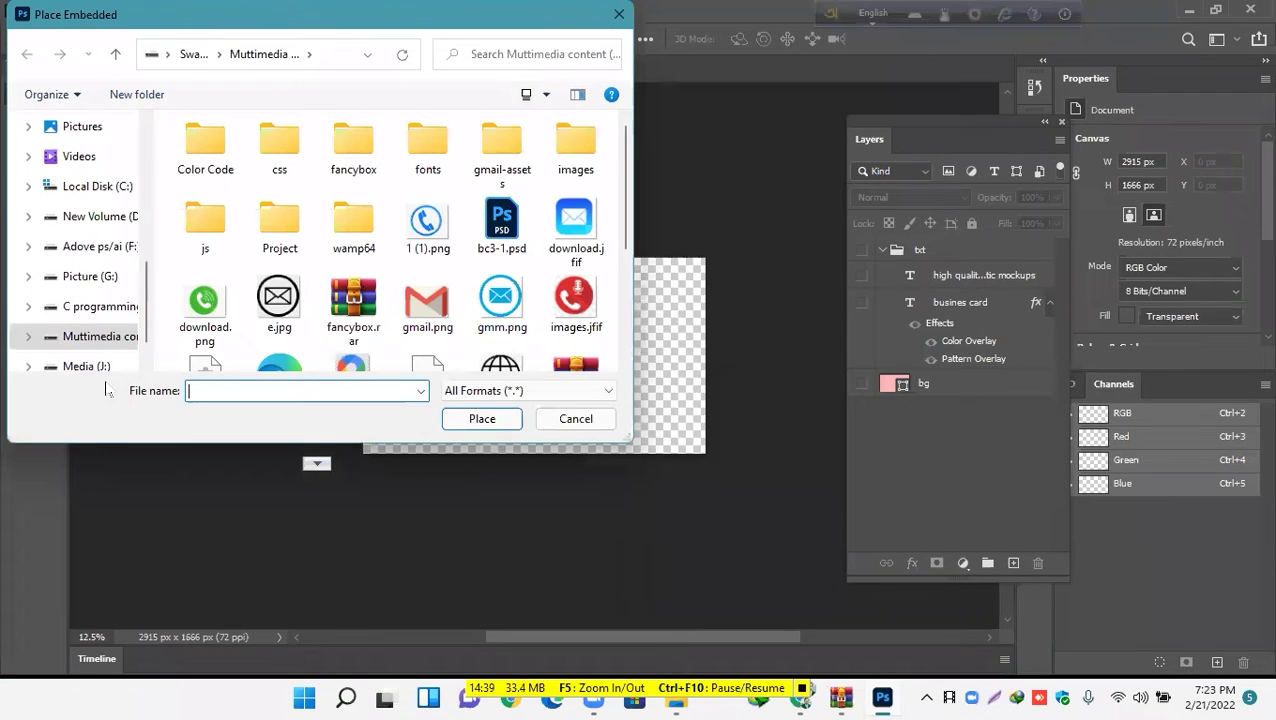
mouse_move(147, 200)
click(147, 122)
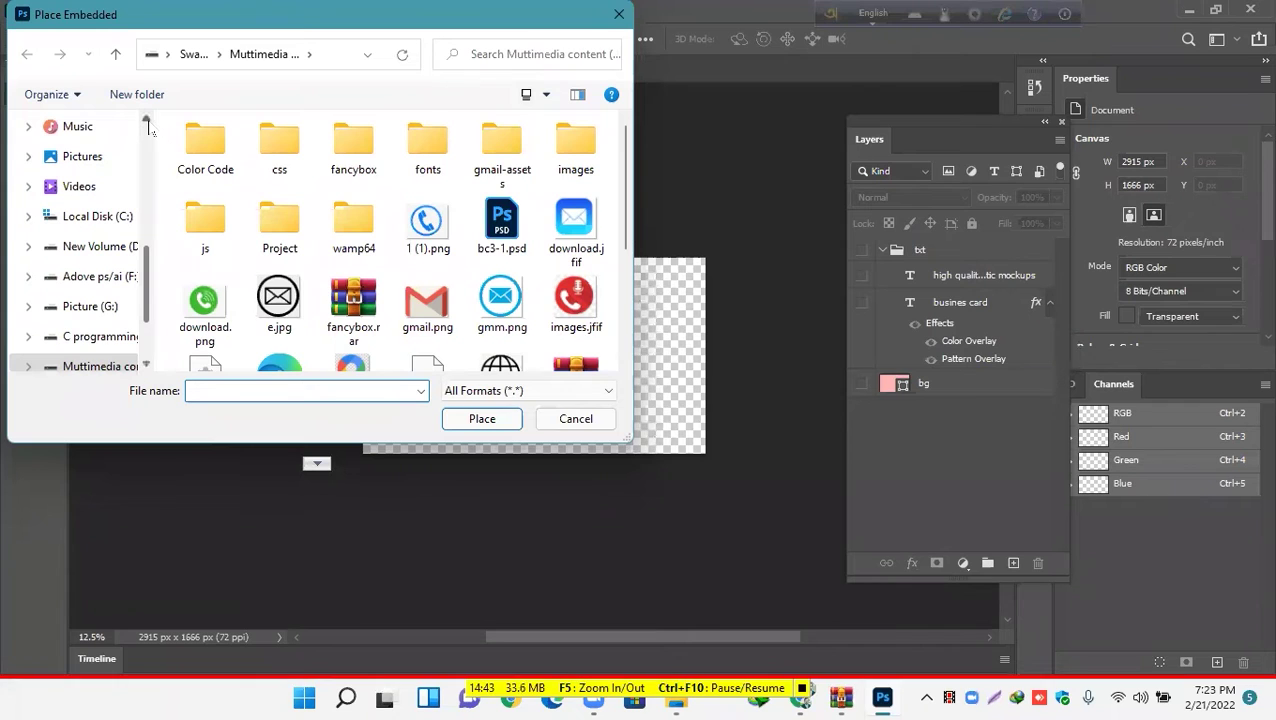
click(147, 122)
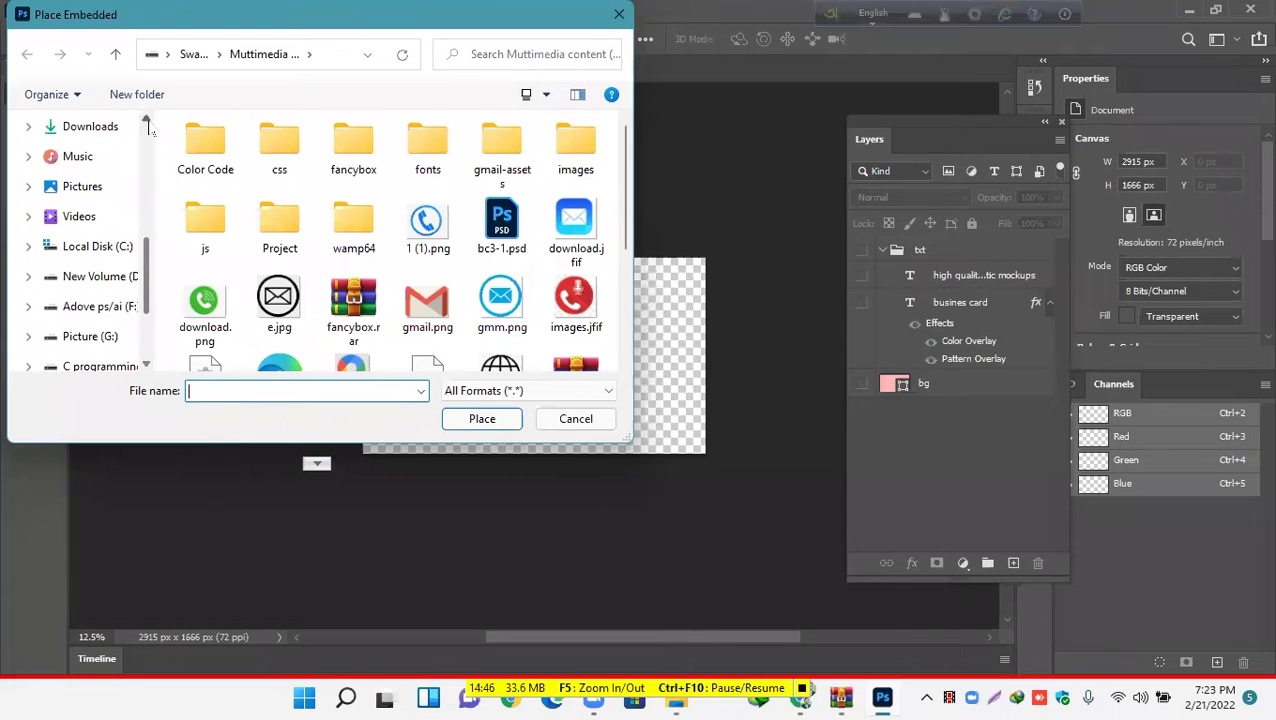
click(147, 122)
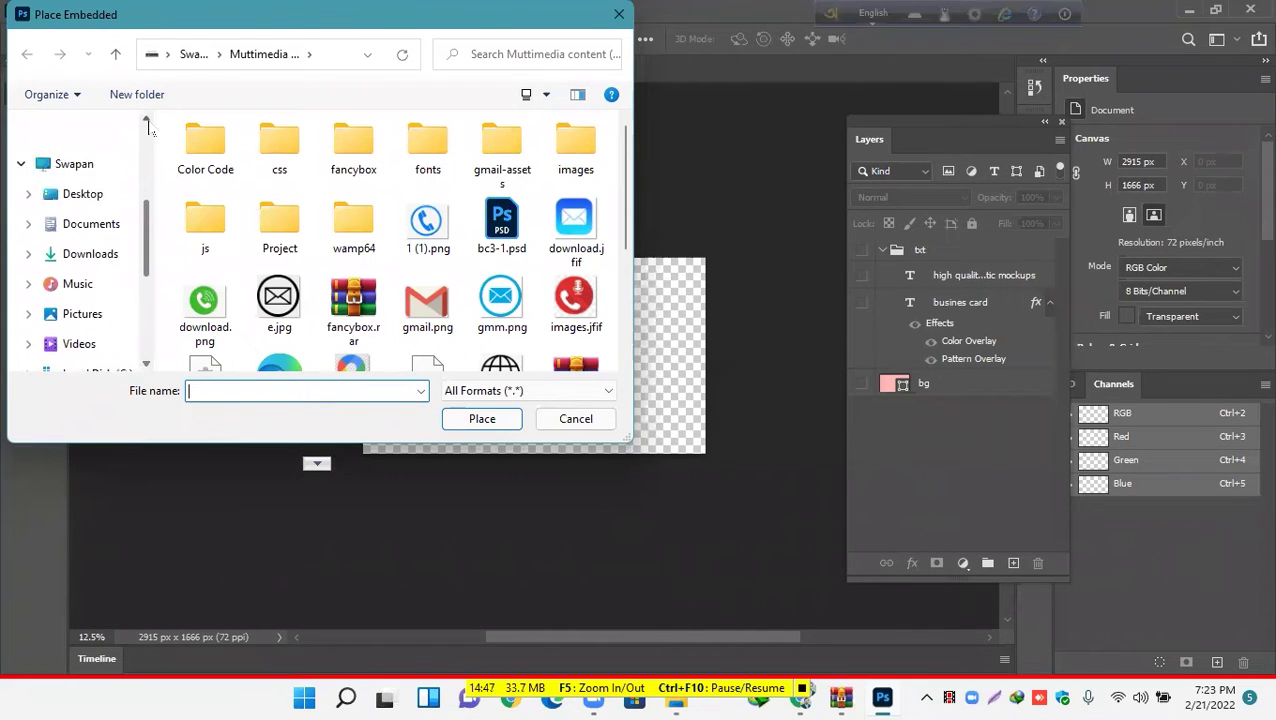
click(147, 122)
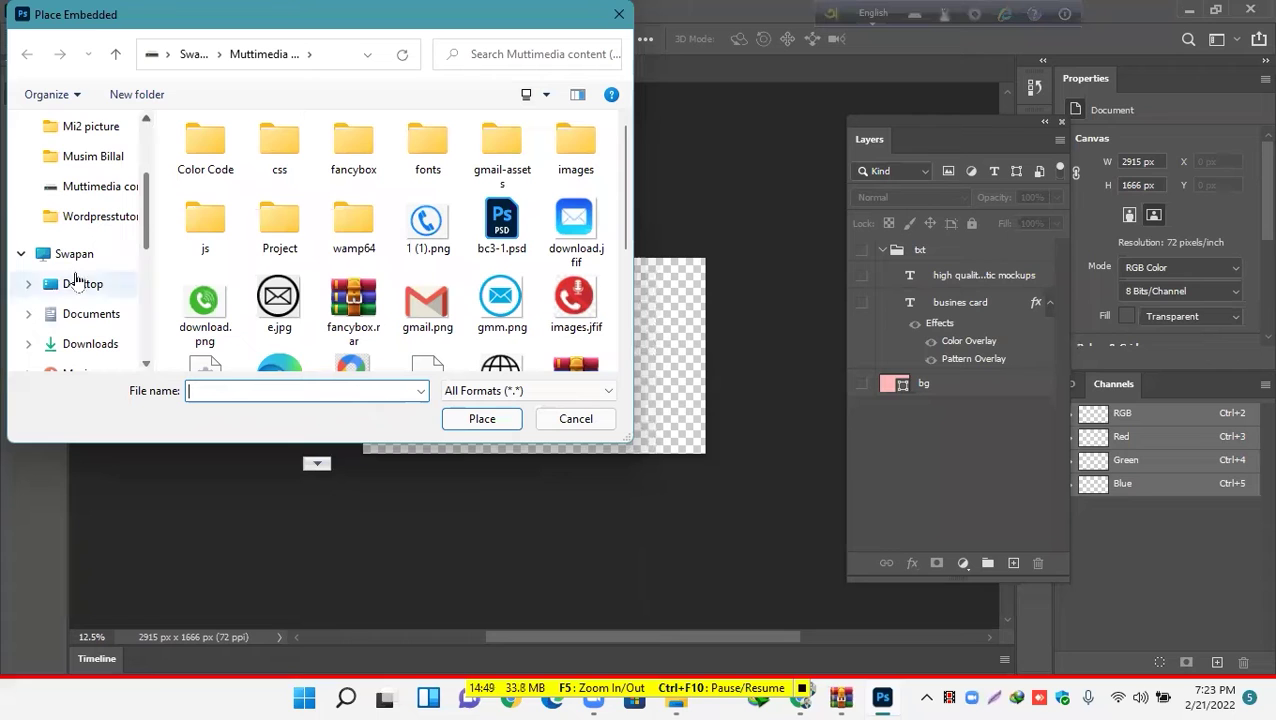
click(82, 288)
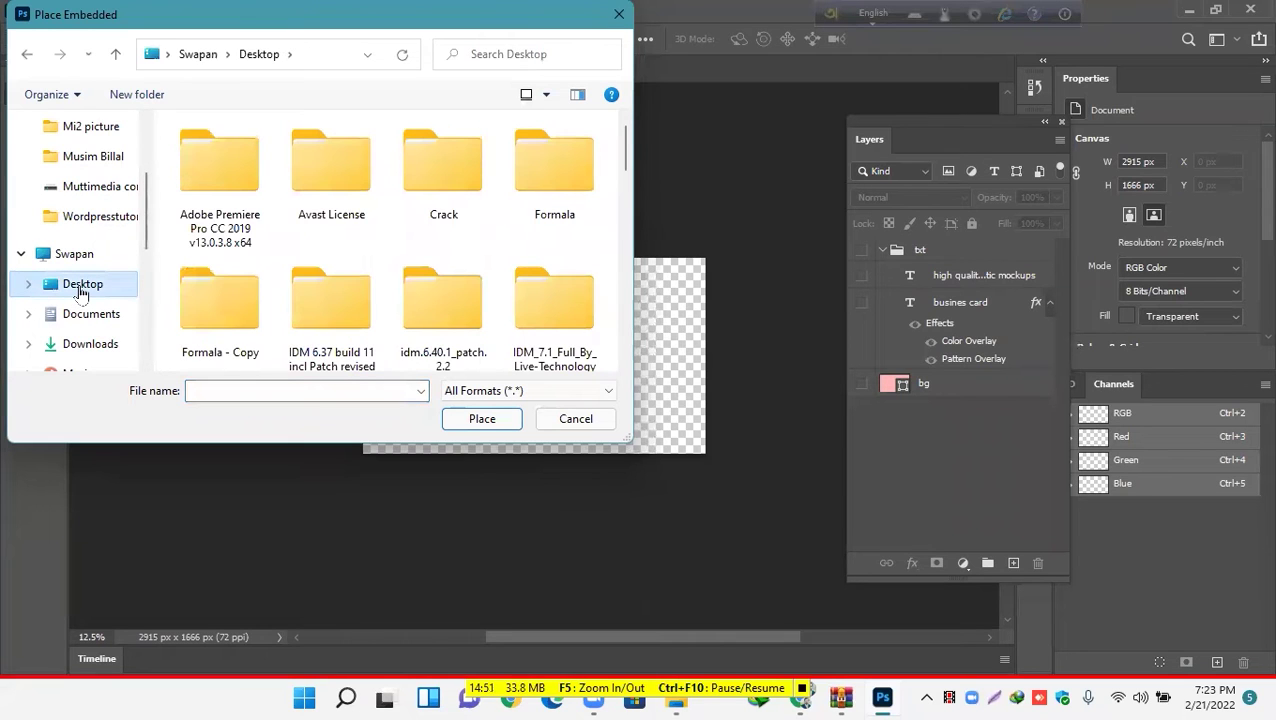
scroll(353, 284, down, 1)
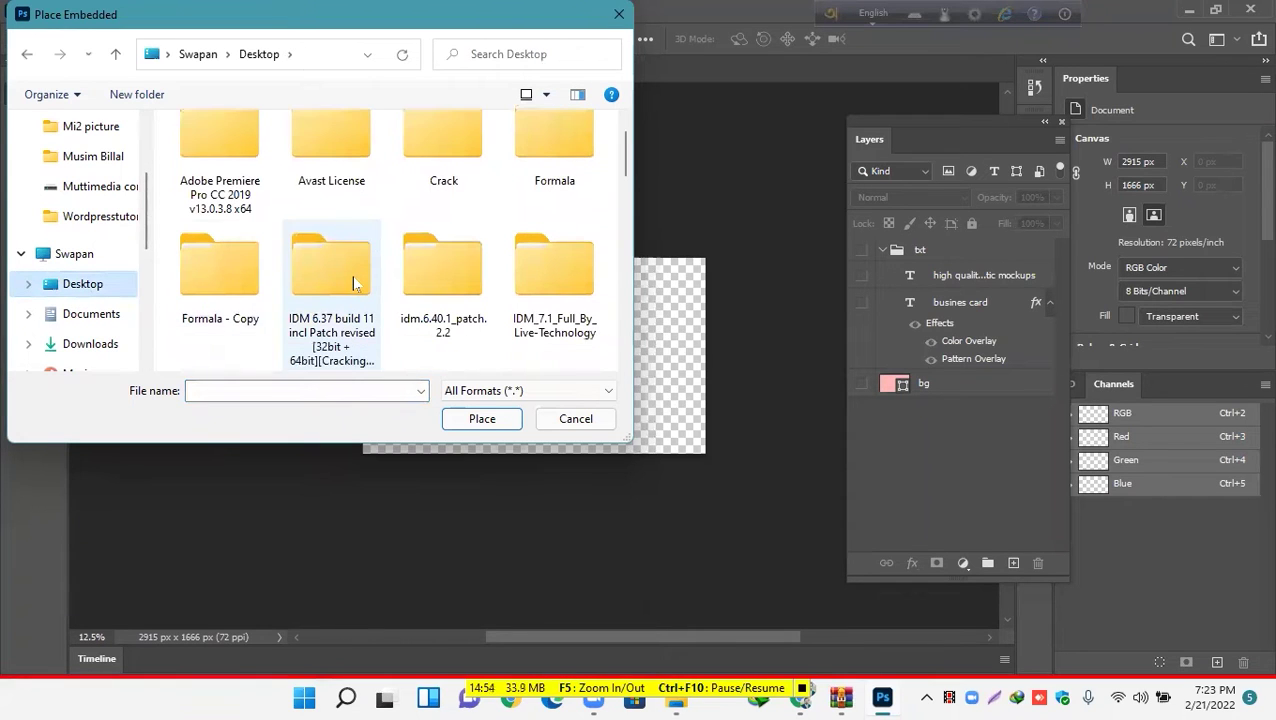
scroll(353, 284, down, 5)
scroll(353, 284, down, 10)
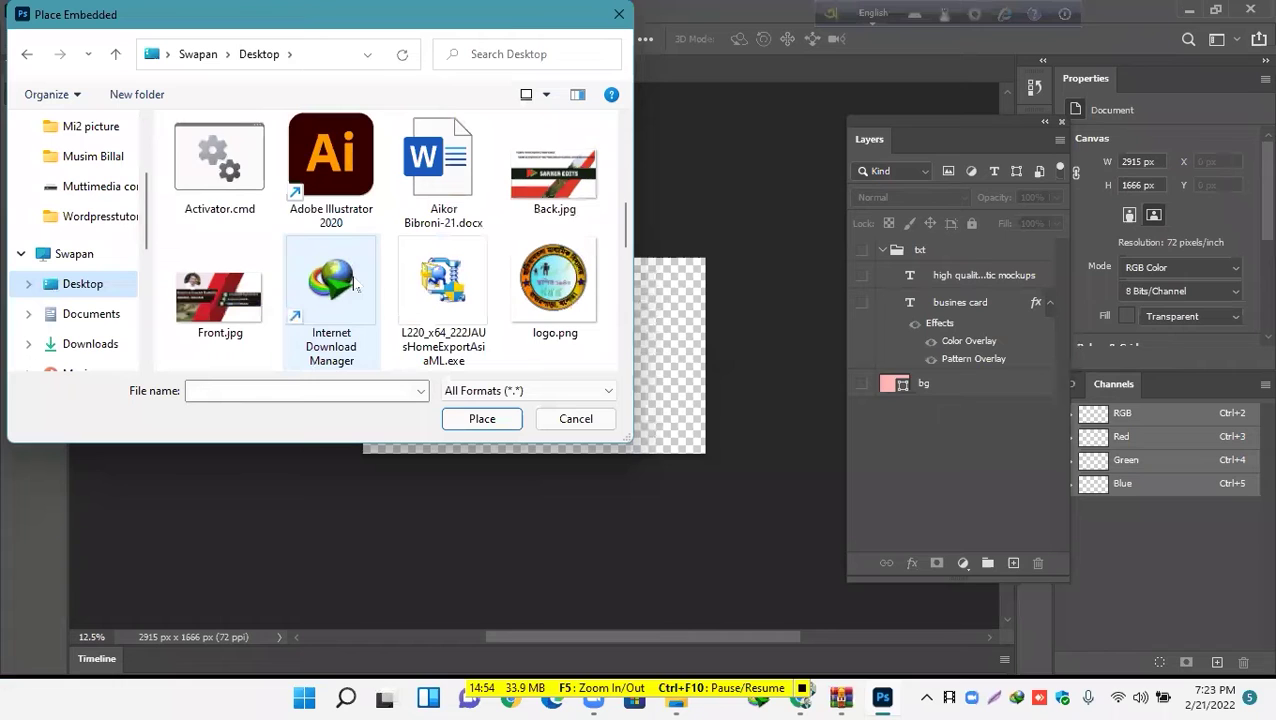
scroll(355, 287, down, 5)
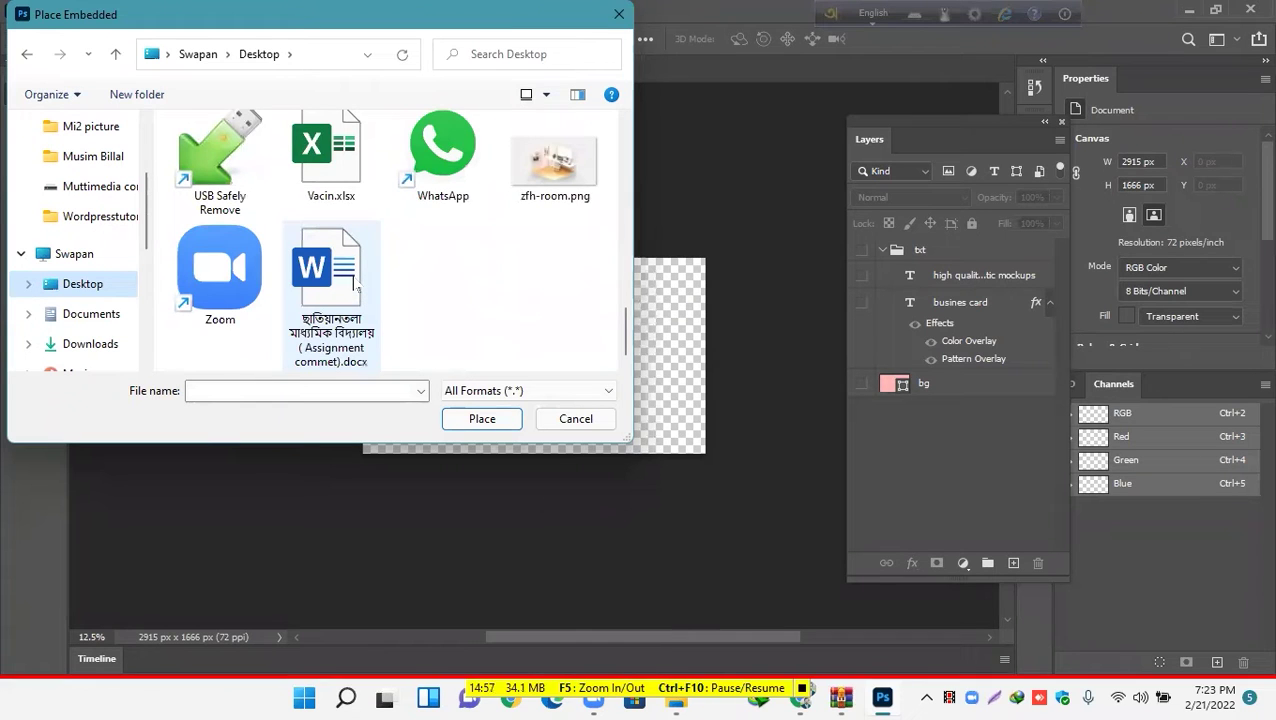
scroll(355, 287, up, 3)
scroll(355, 287, up, 3)
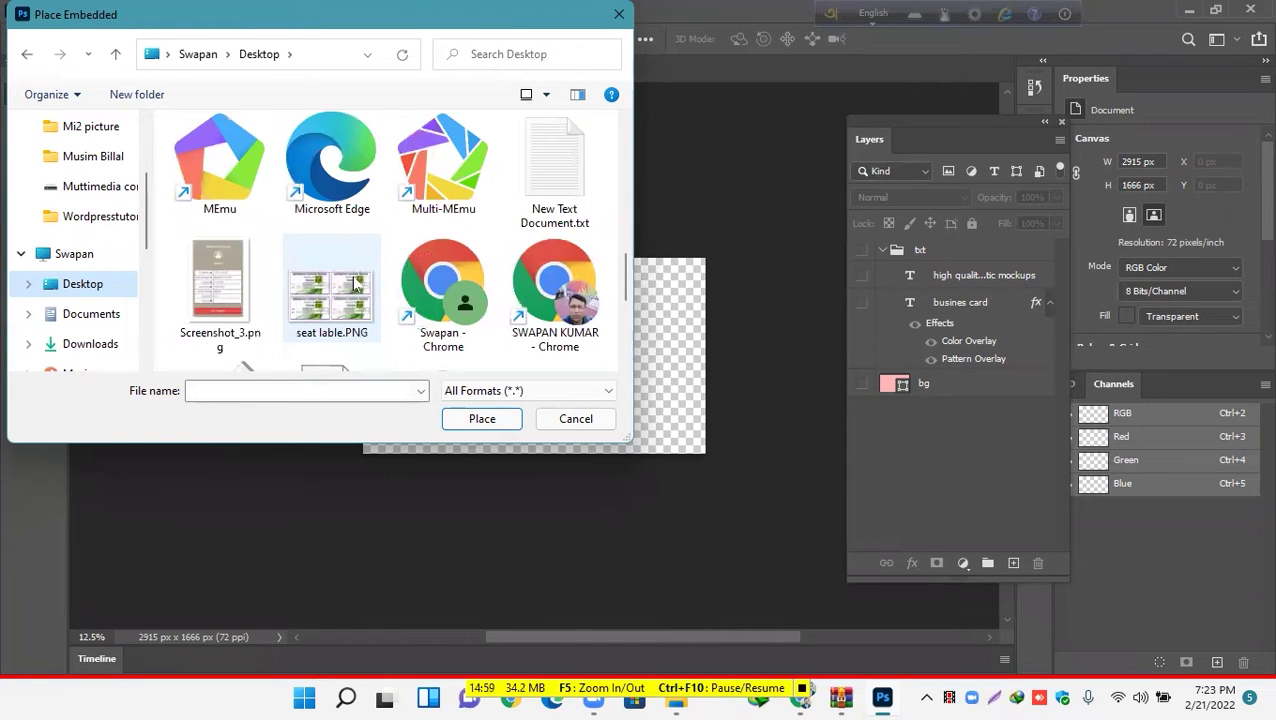
scroll(355, 287, up, 6)
scroll(353, 285, up, 3)
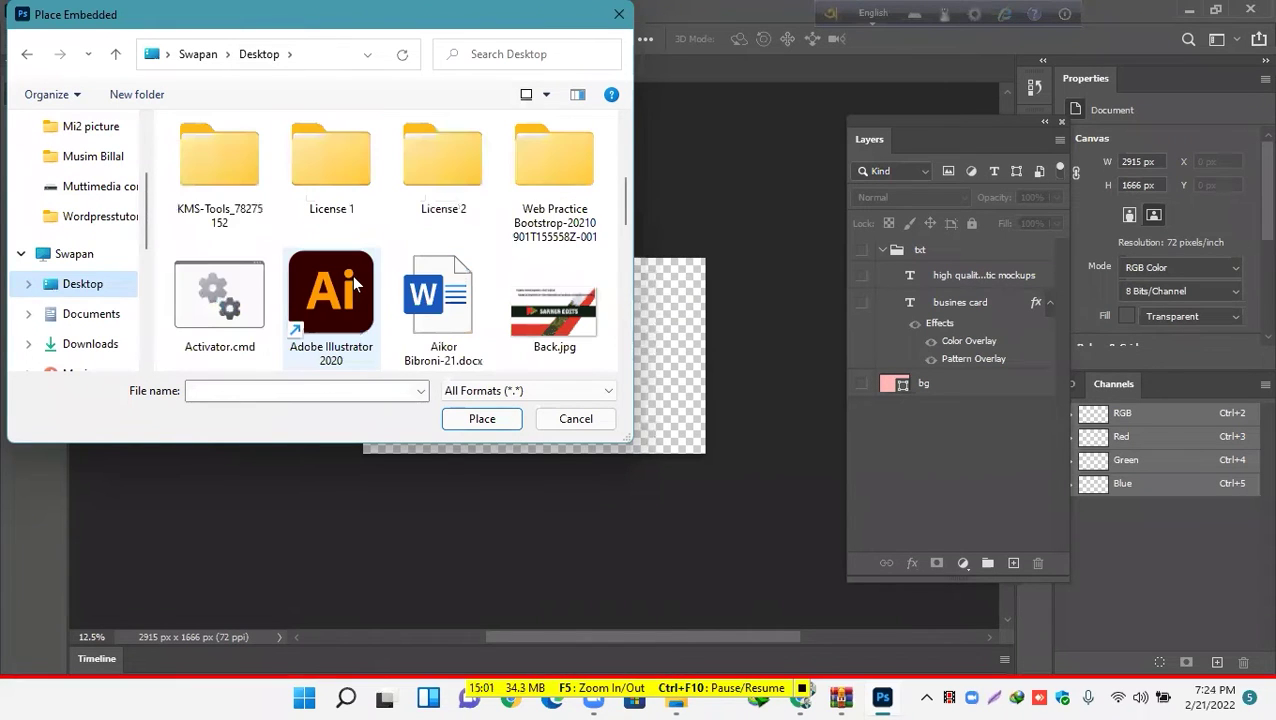
- Enter 'front' as the file name and place Front.jpg
click(272, 392)
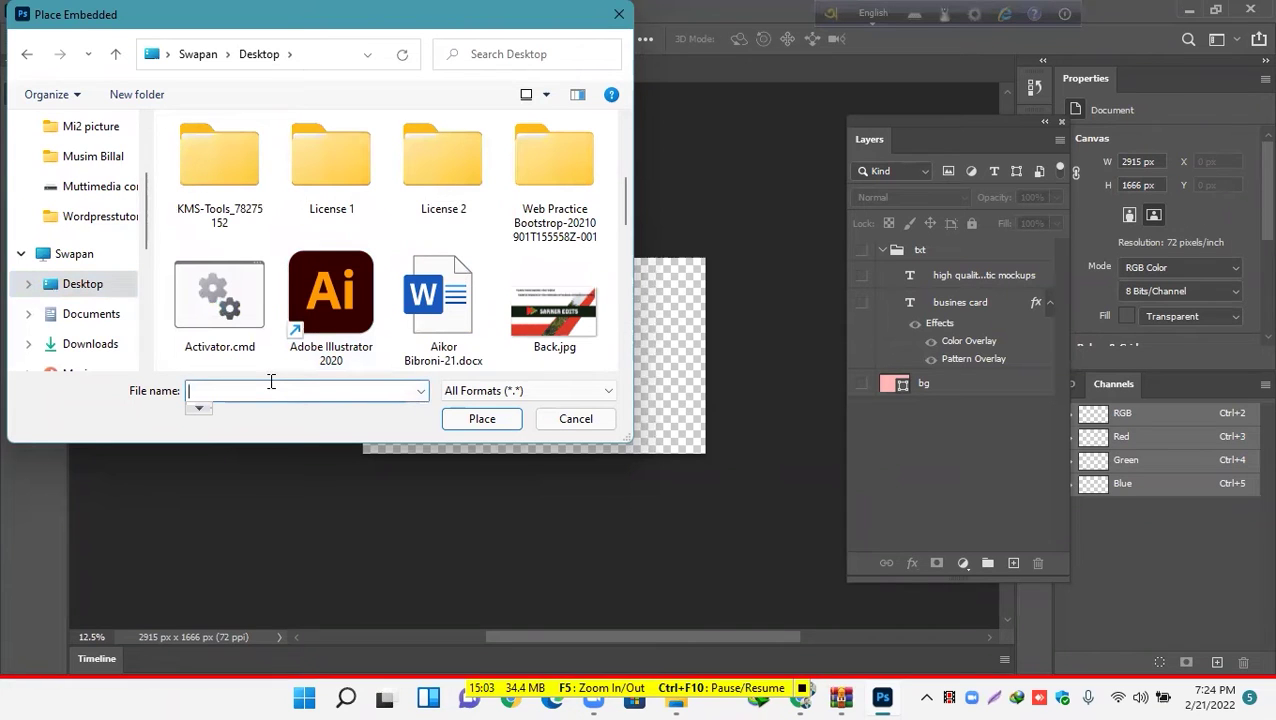
text(fo)
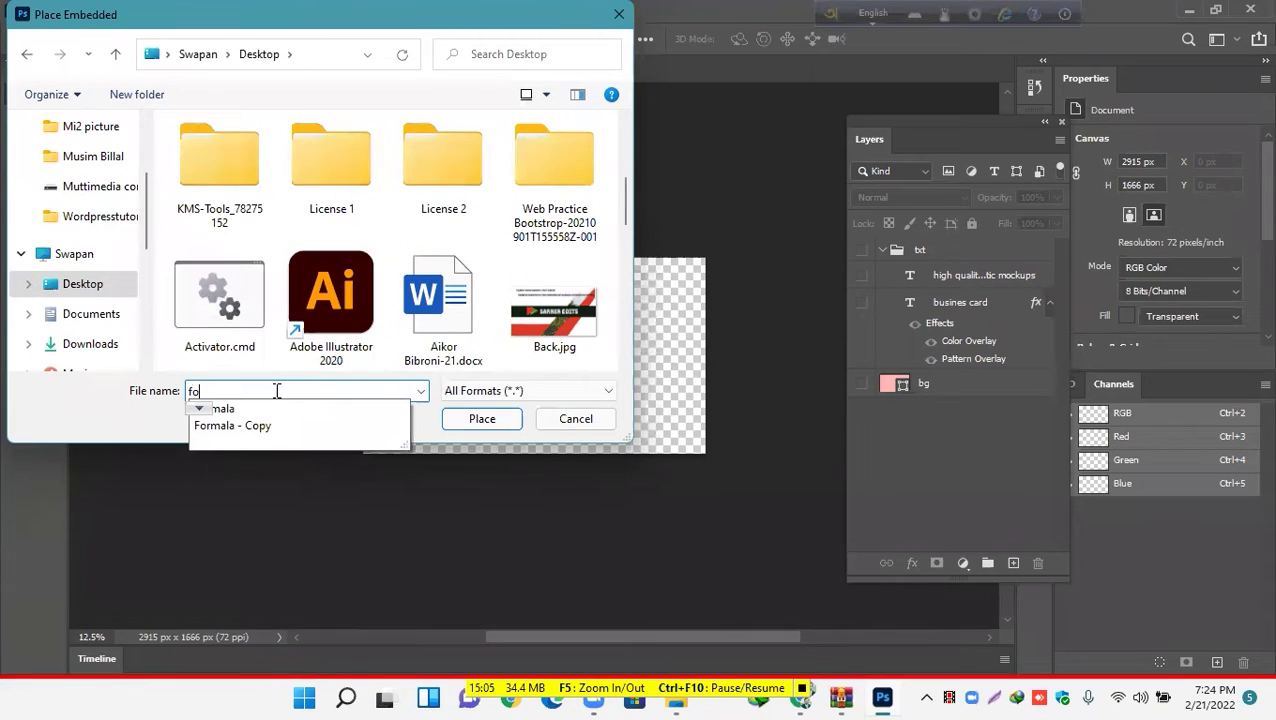
key(BackSpace)
text(ront)
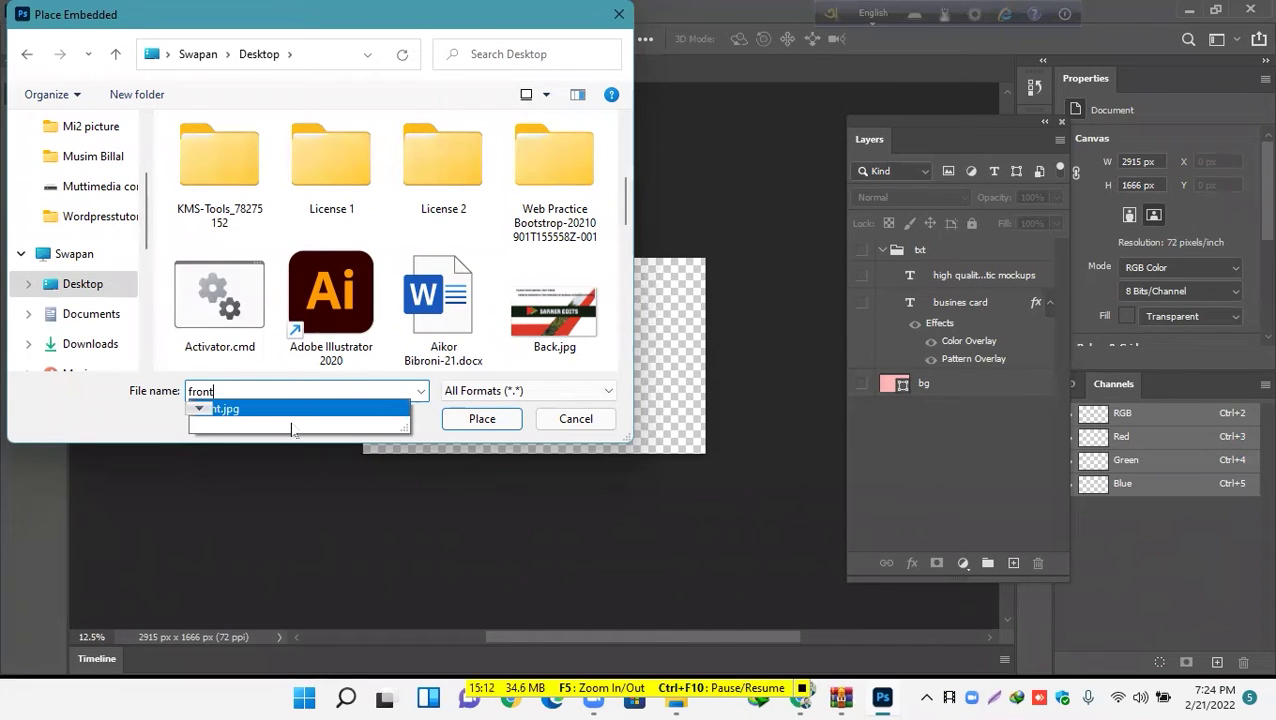
click(239, 410)
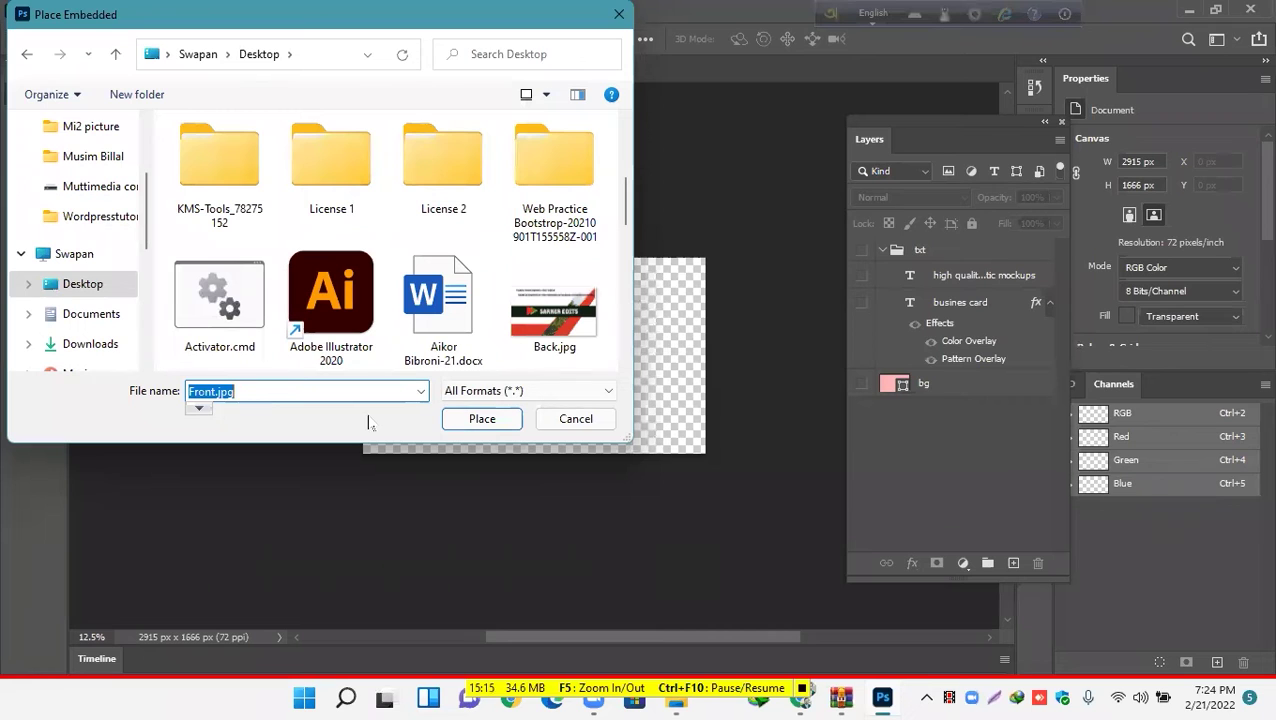
click(481, 420)
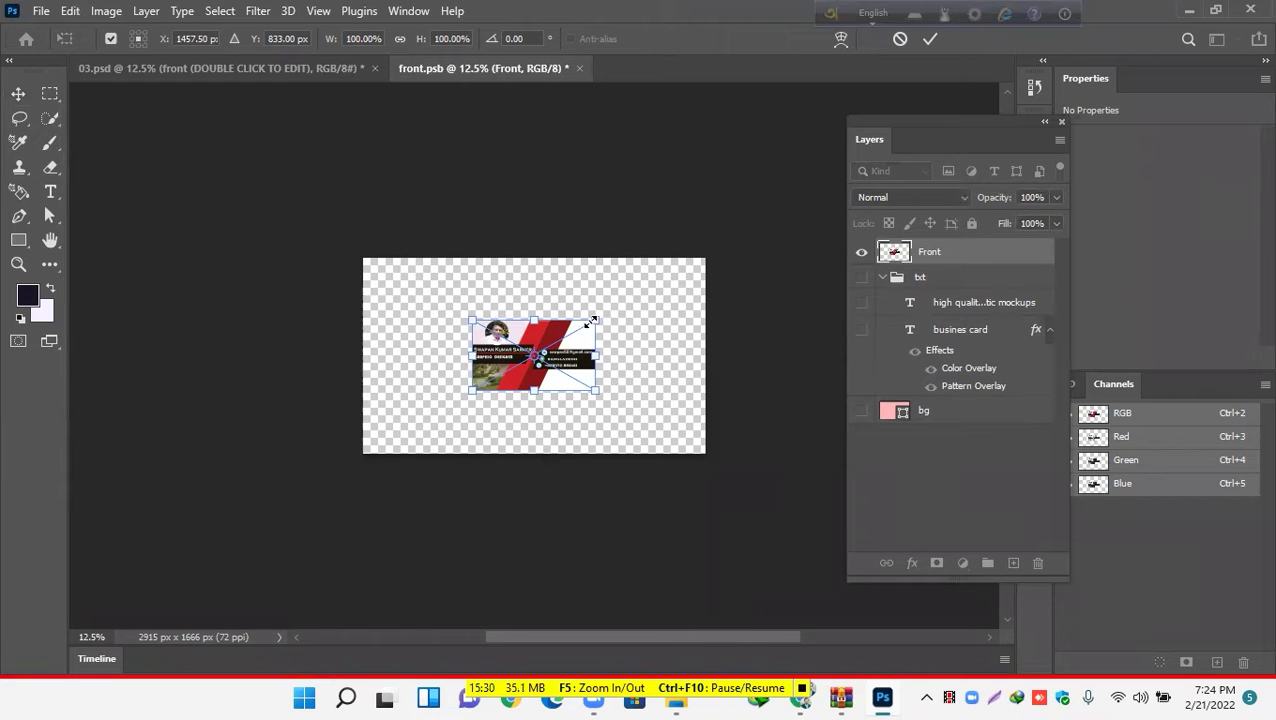
- Scale the placed Front.jpg design to fill the whole front canvas and commit it
mouse_move(592, 320)
mouse_down()
mouse_move(713, 254)
mouse_move(694, 316)
mouse_move(169, 527)
mouse_up()
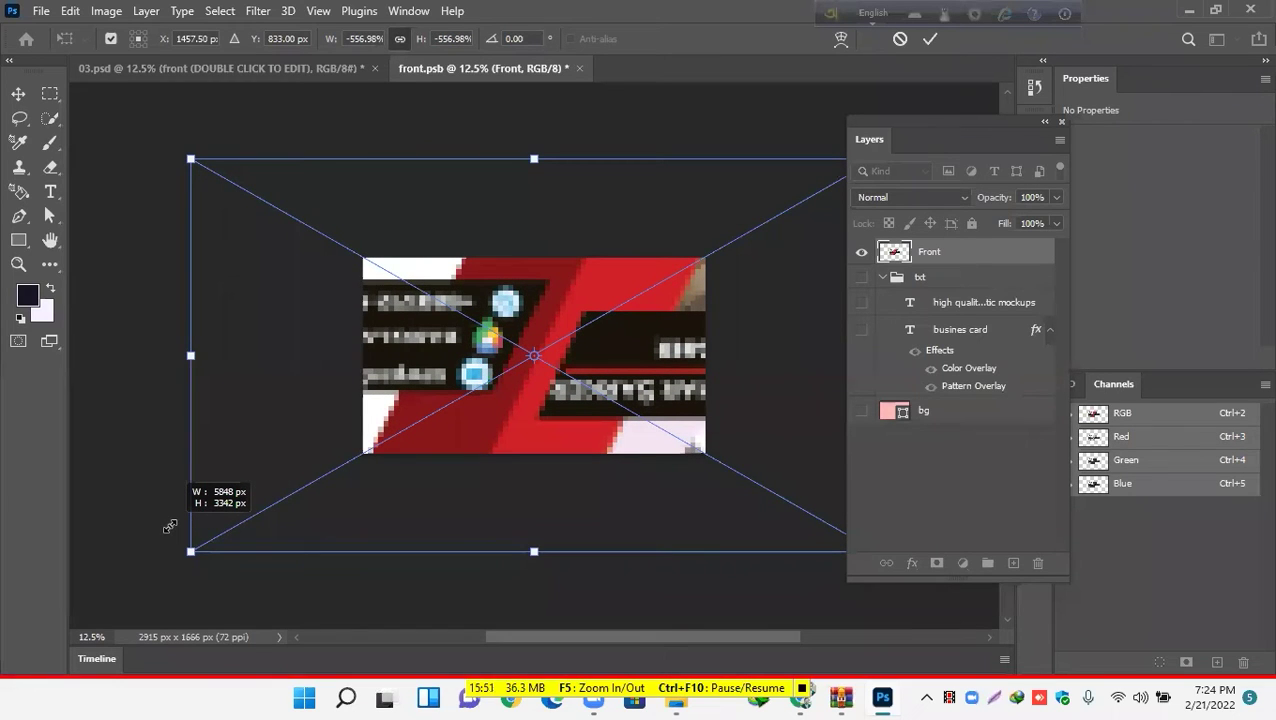
drag(168, 527, 706, 265)
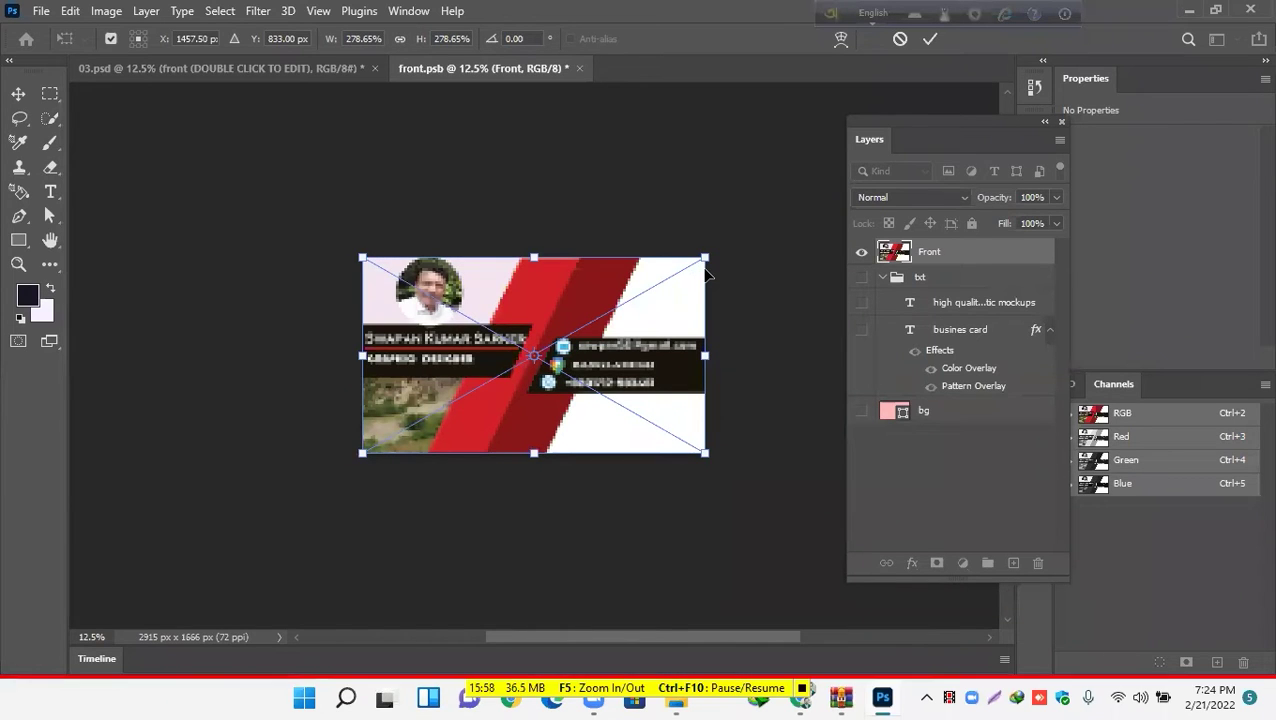
click(901, 466)
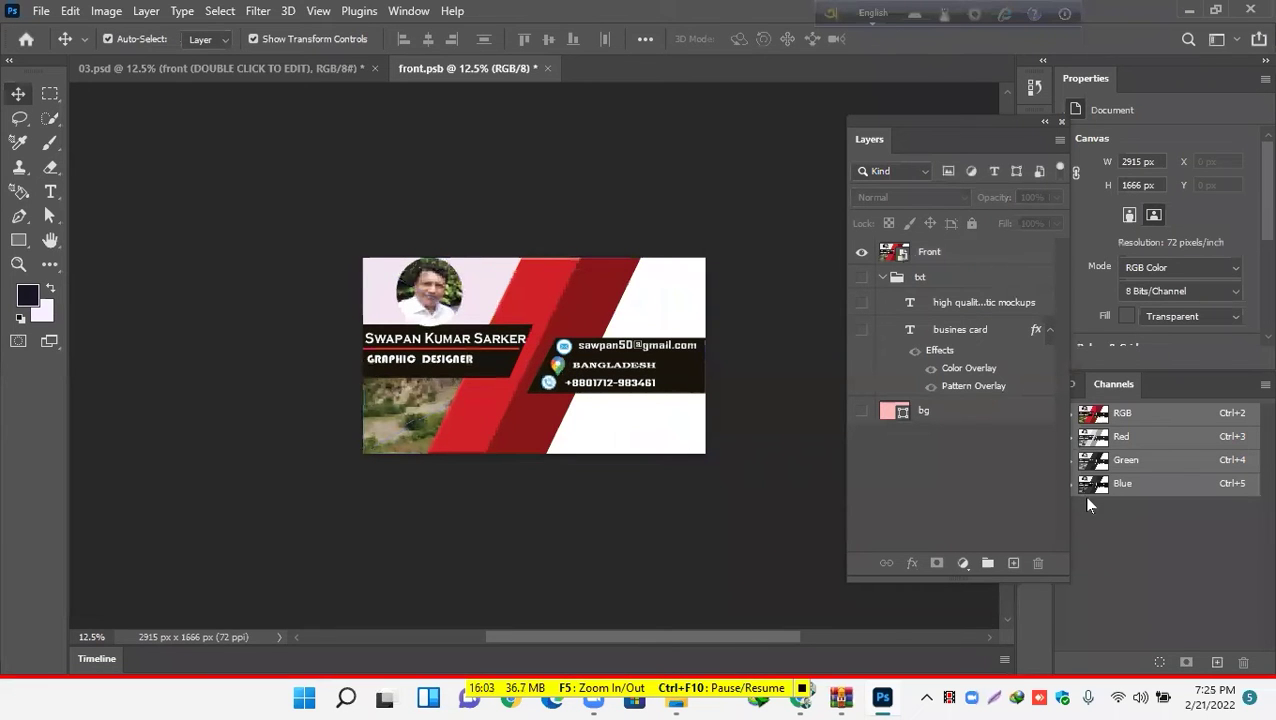
- Save front.psb with Ctrl+S and close its tab
key(ctrl)
key(ctrl+s)
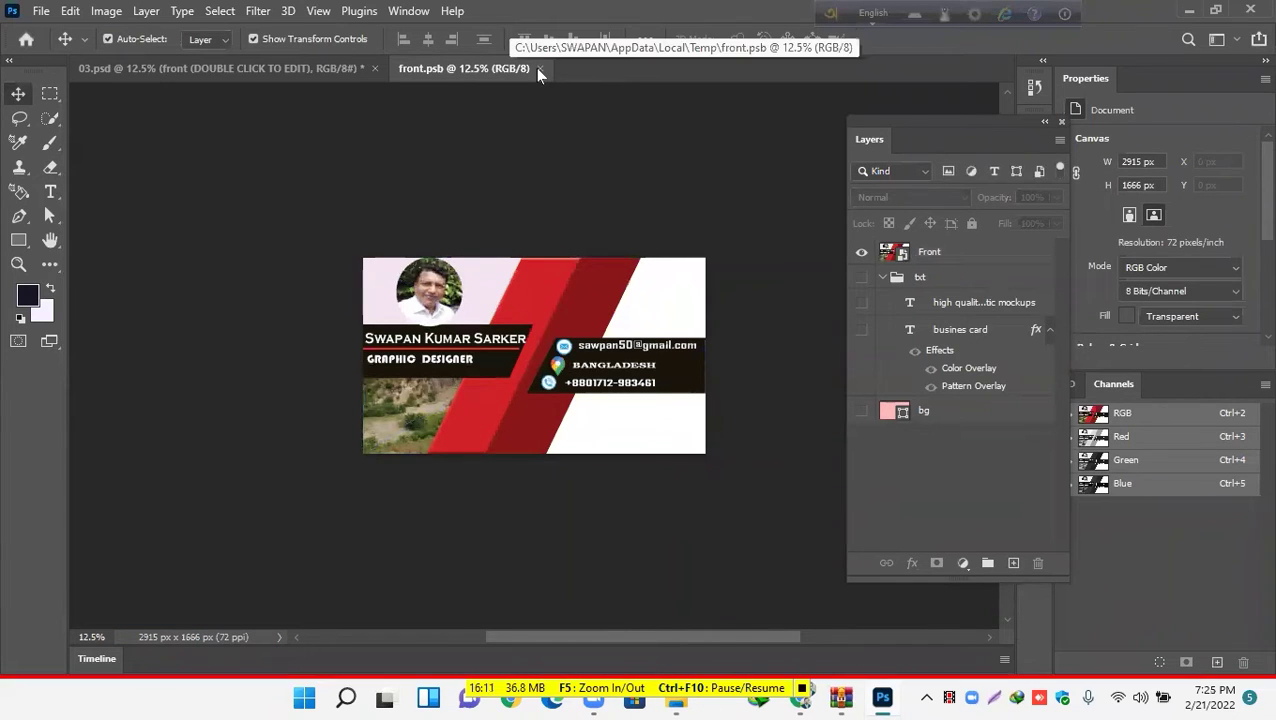
click(539, 70)
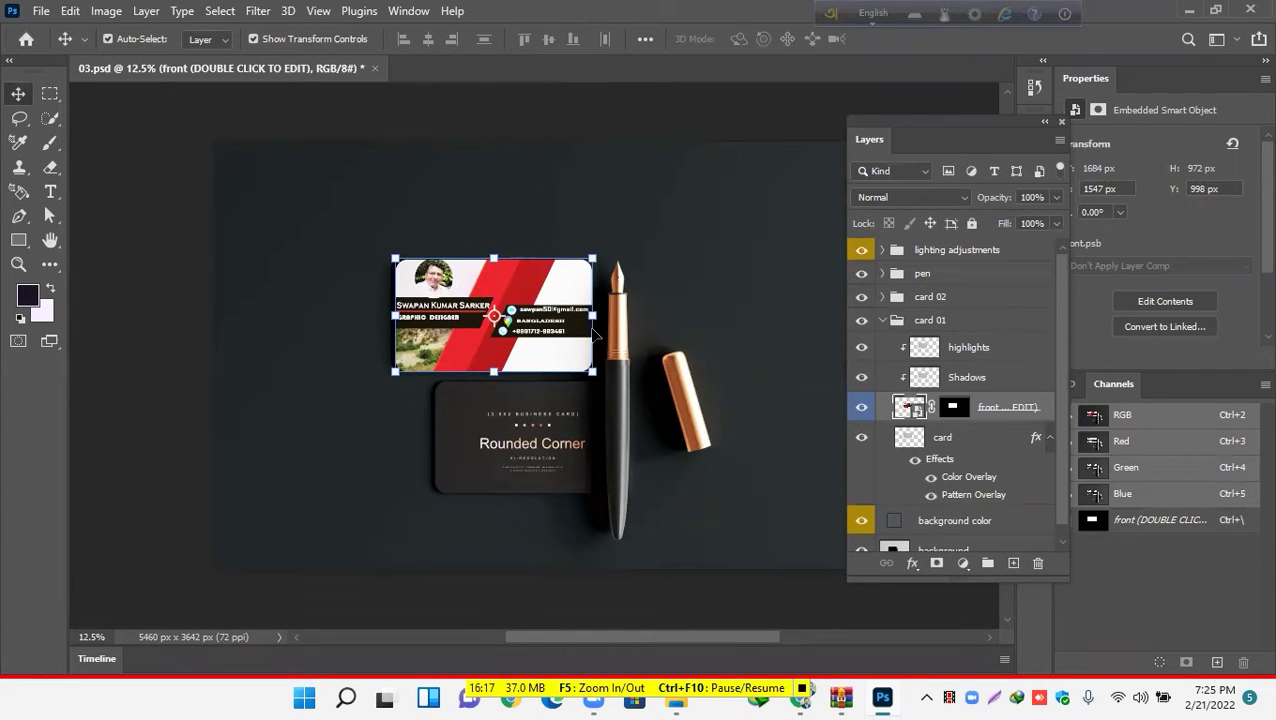
- Collapse the card 01 group in the mockup and clear the layer selection
click(885, 472)
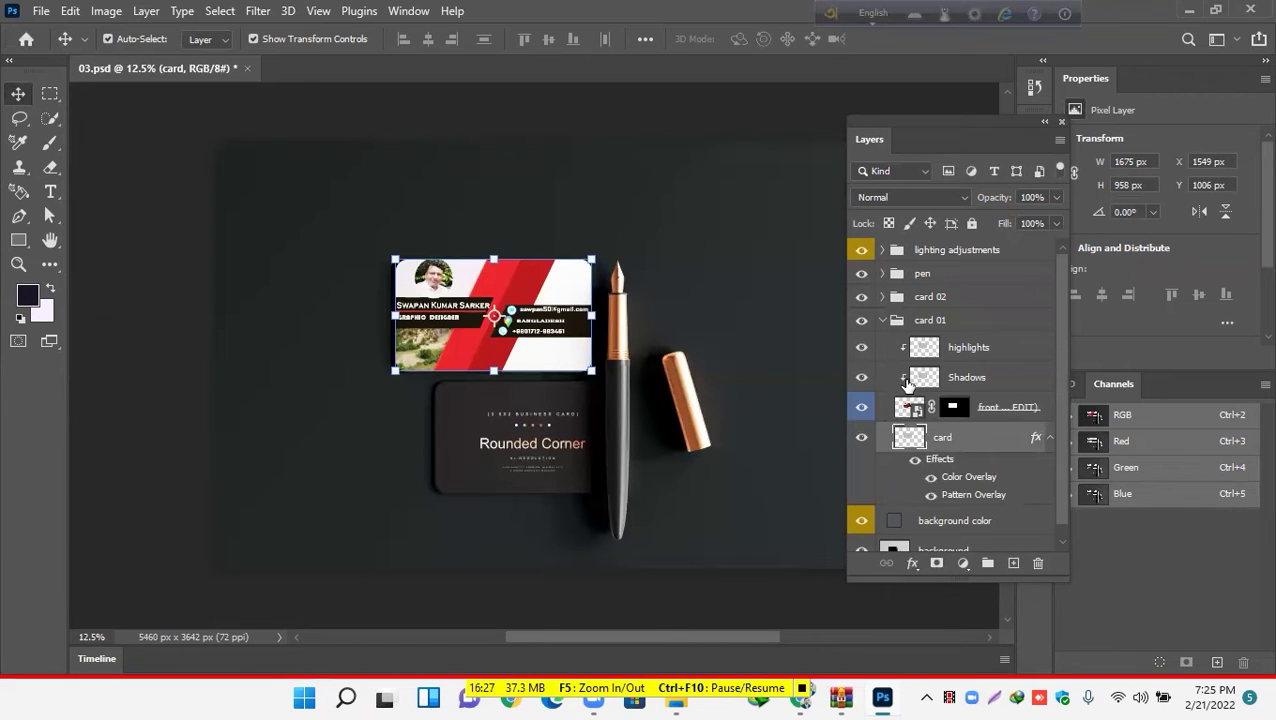
click(882, 320)
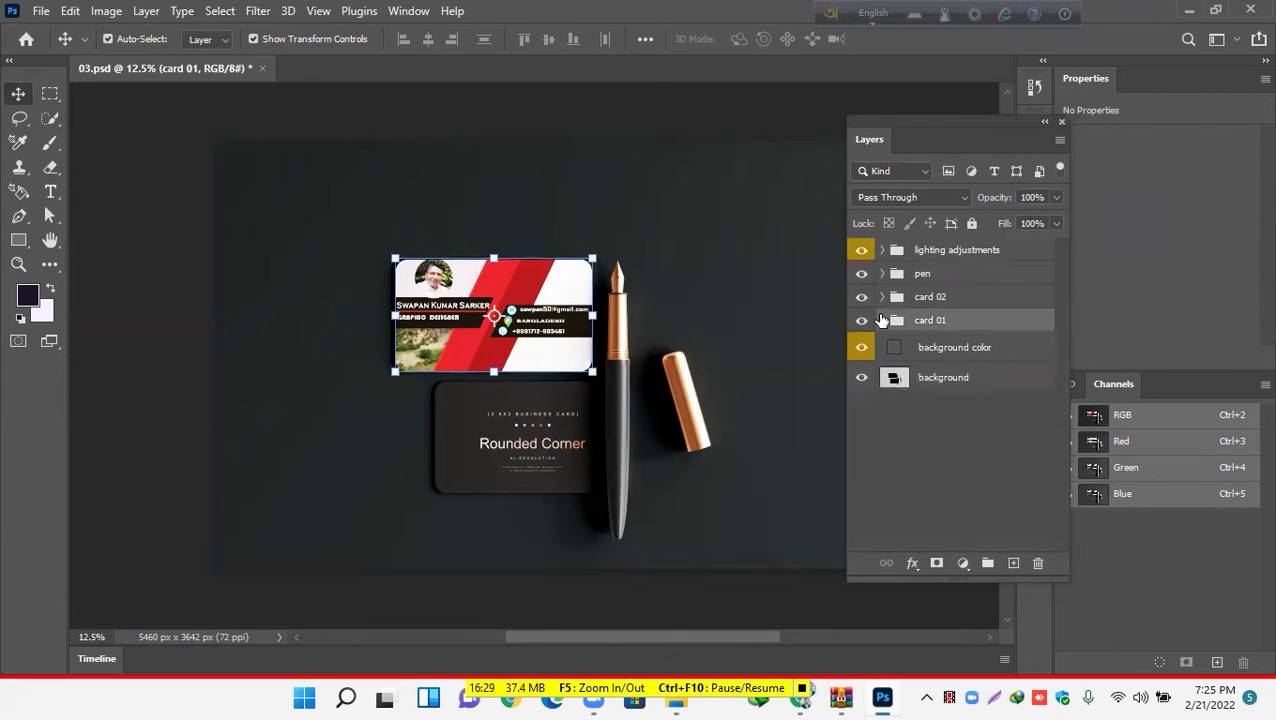
click(912, 425)
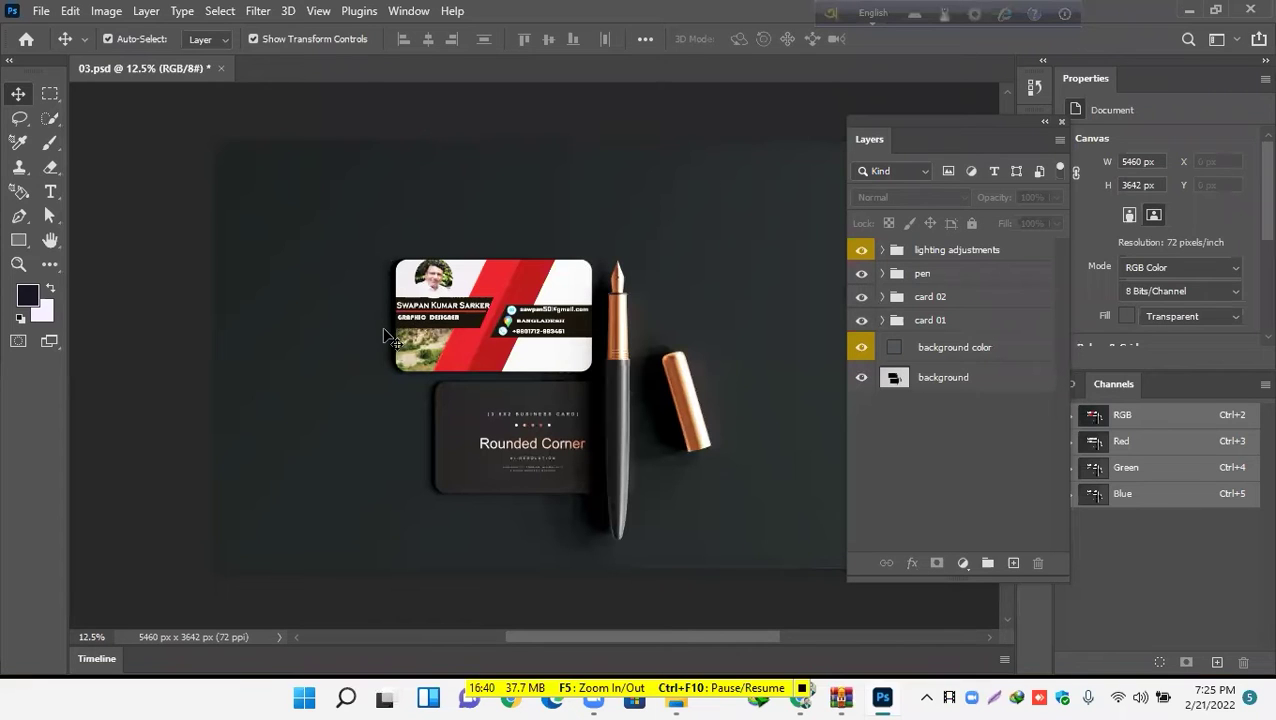
- Expand card 02, open its back smart object, and zoom out
click(881, 297)
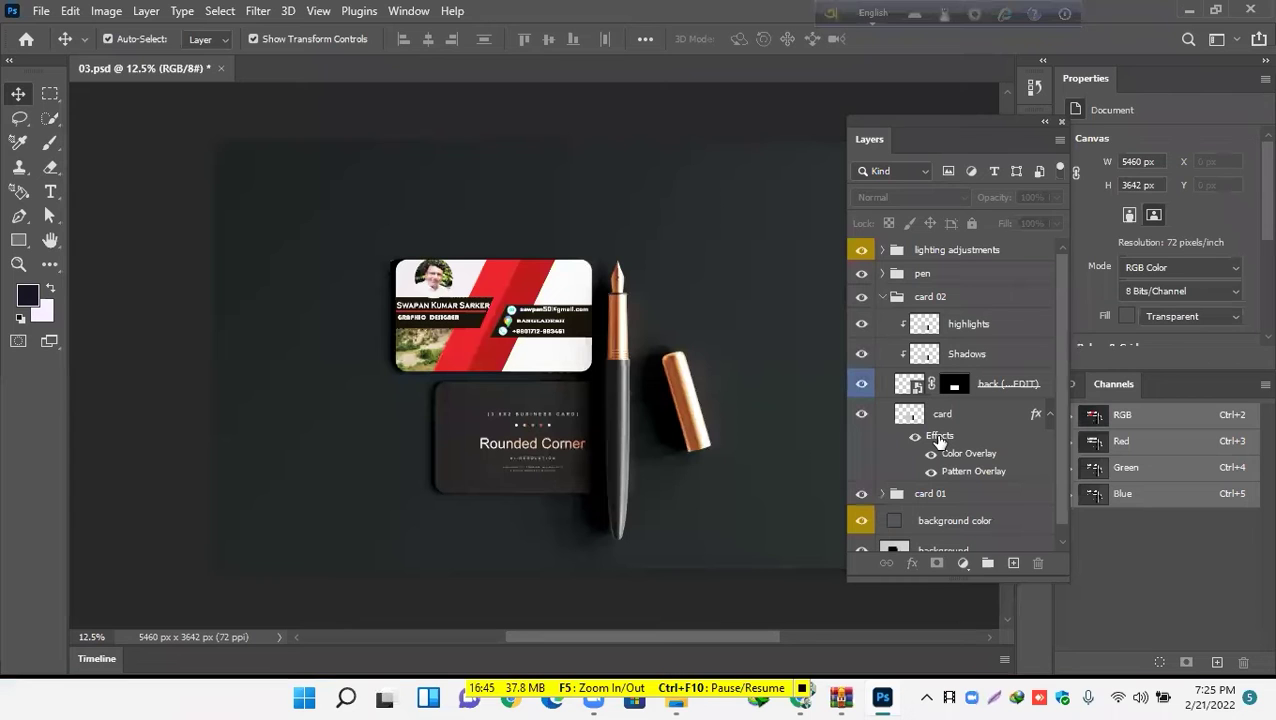
double_click(912, 385)
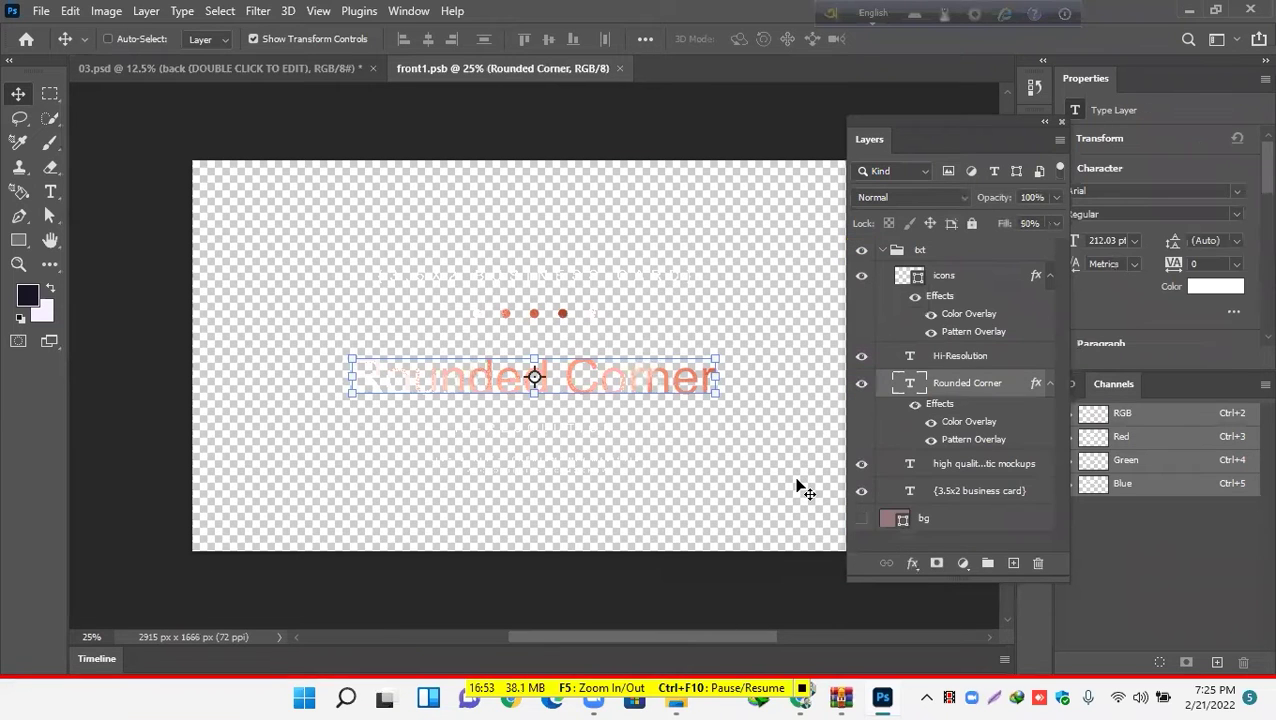
key(ctrl+minus)
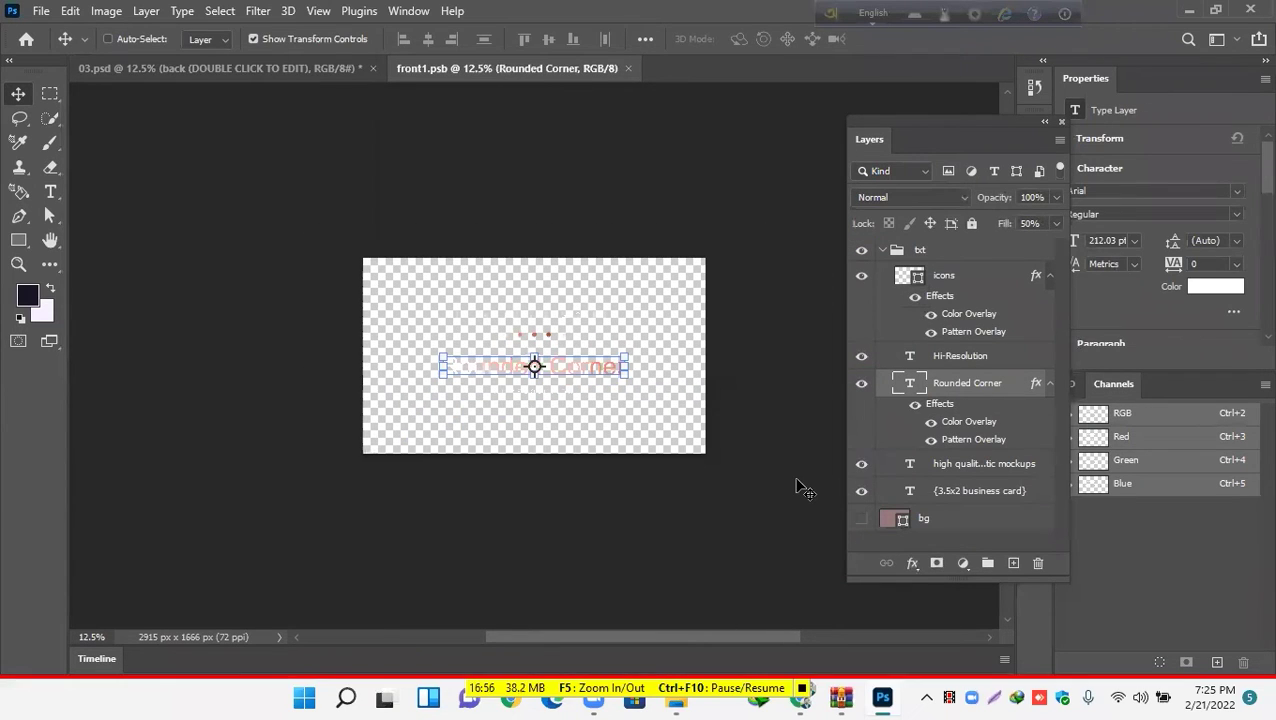
- Hide the Rounded Corner text and the whole txt group, then collapse and deselect it
key(ctrl)
click(861, 385)
click(861, 386)
click(862, 252)
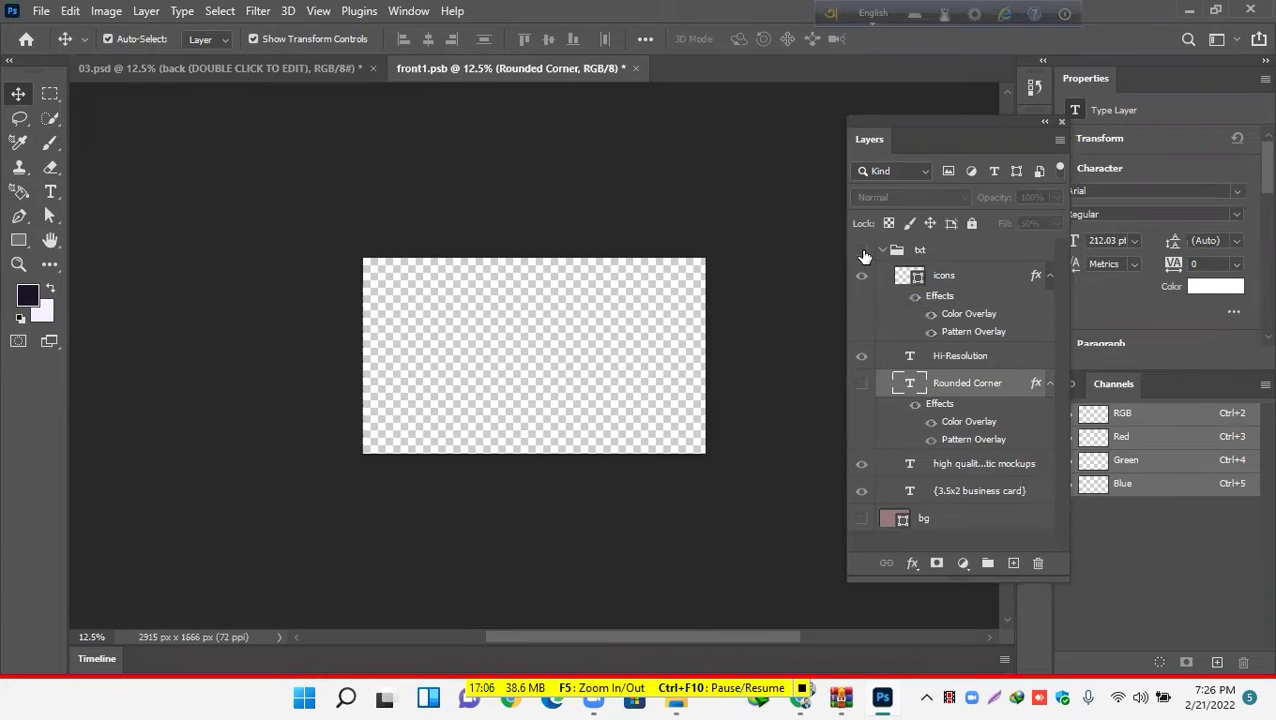
click(882, 251)
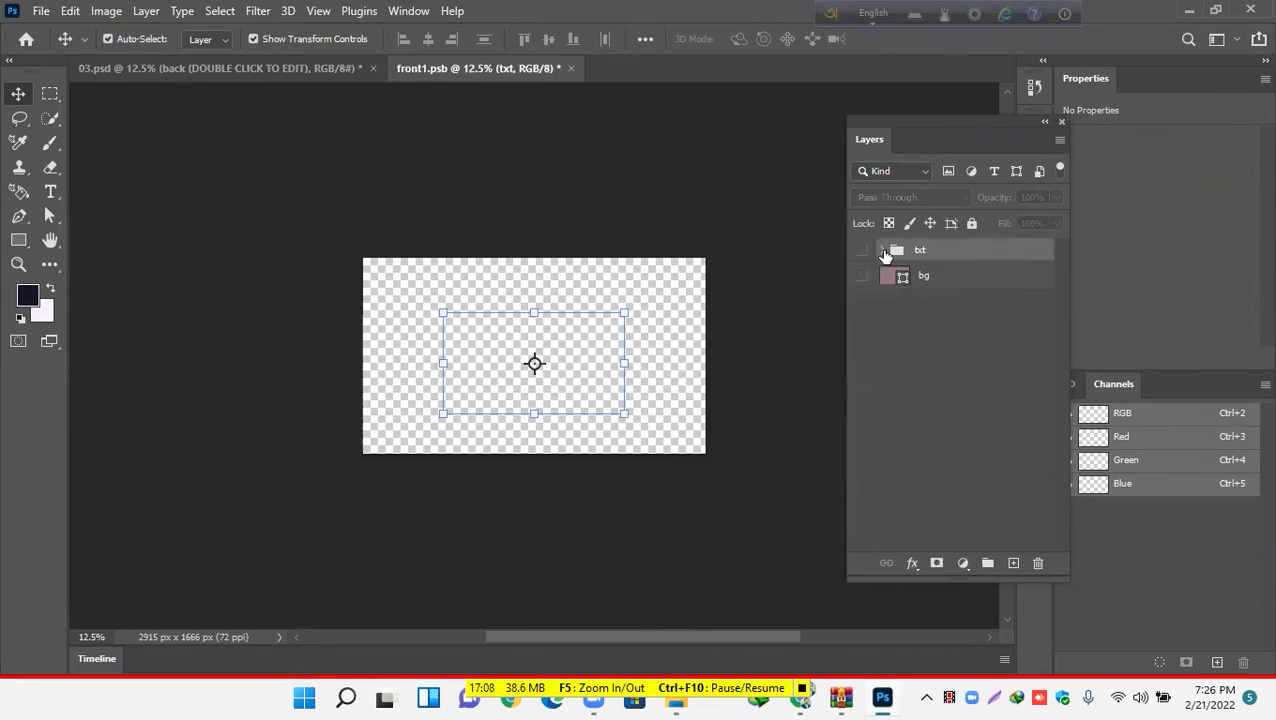
click(926, 351)
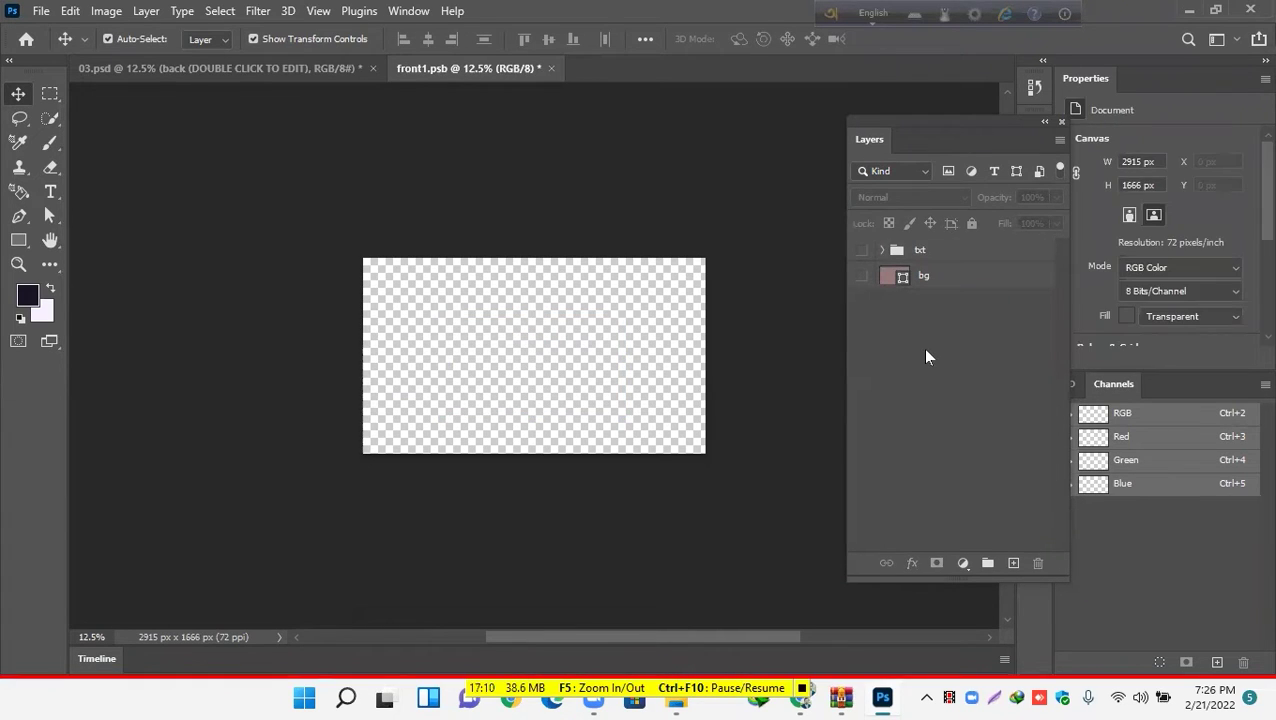
- Place Back.jpg as an embedded image via File > Place Embedded
click(43, 11)
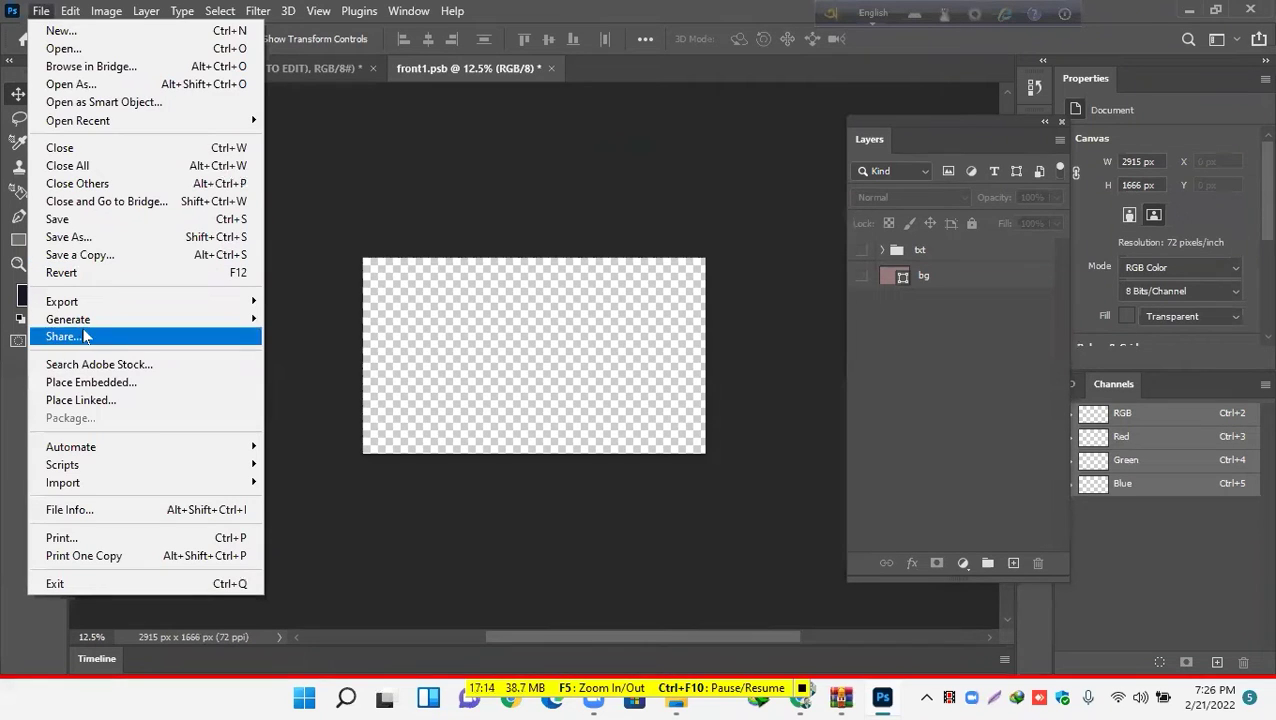
click(114, 384)
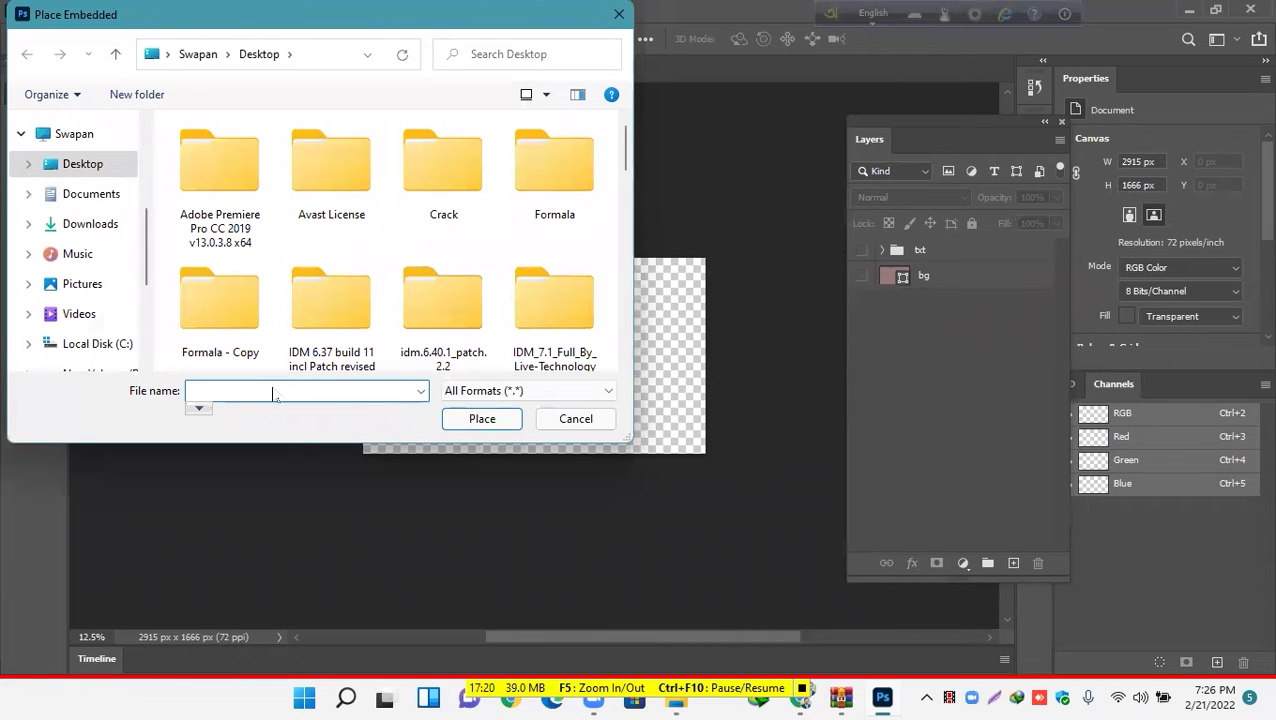
text(back.jpg)
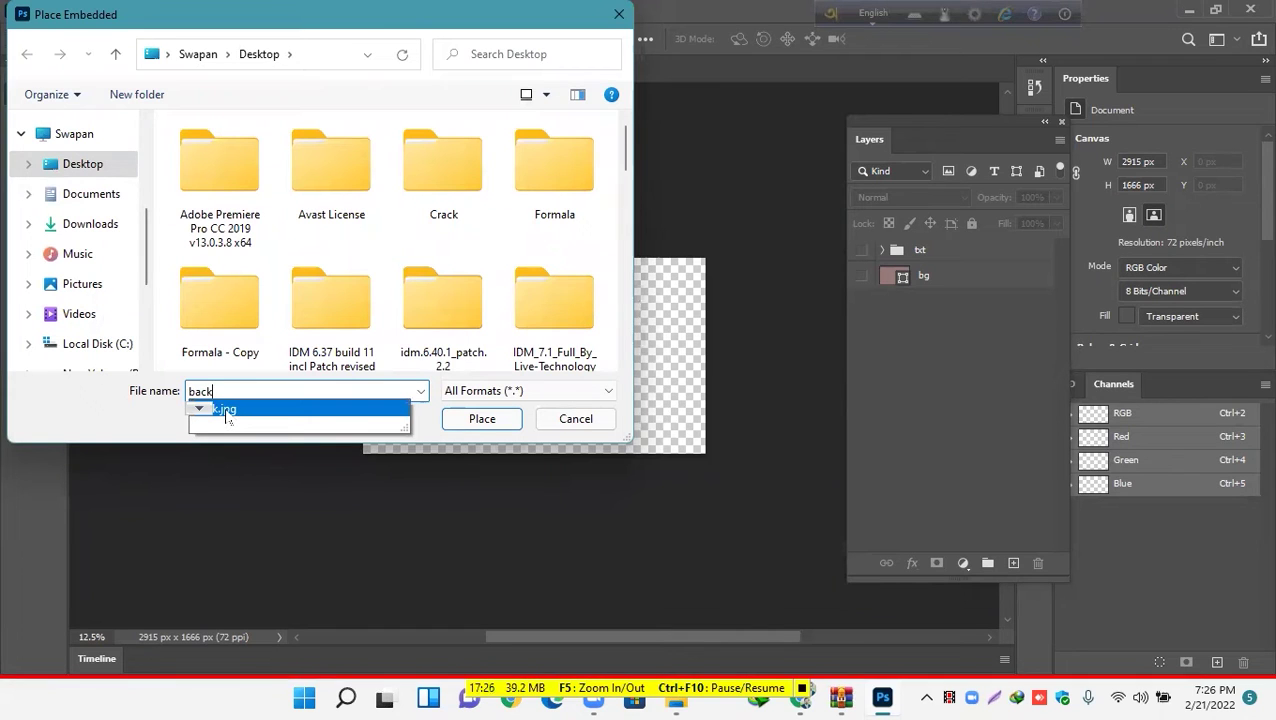
click(226, 414)
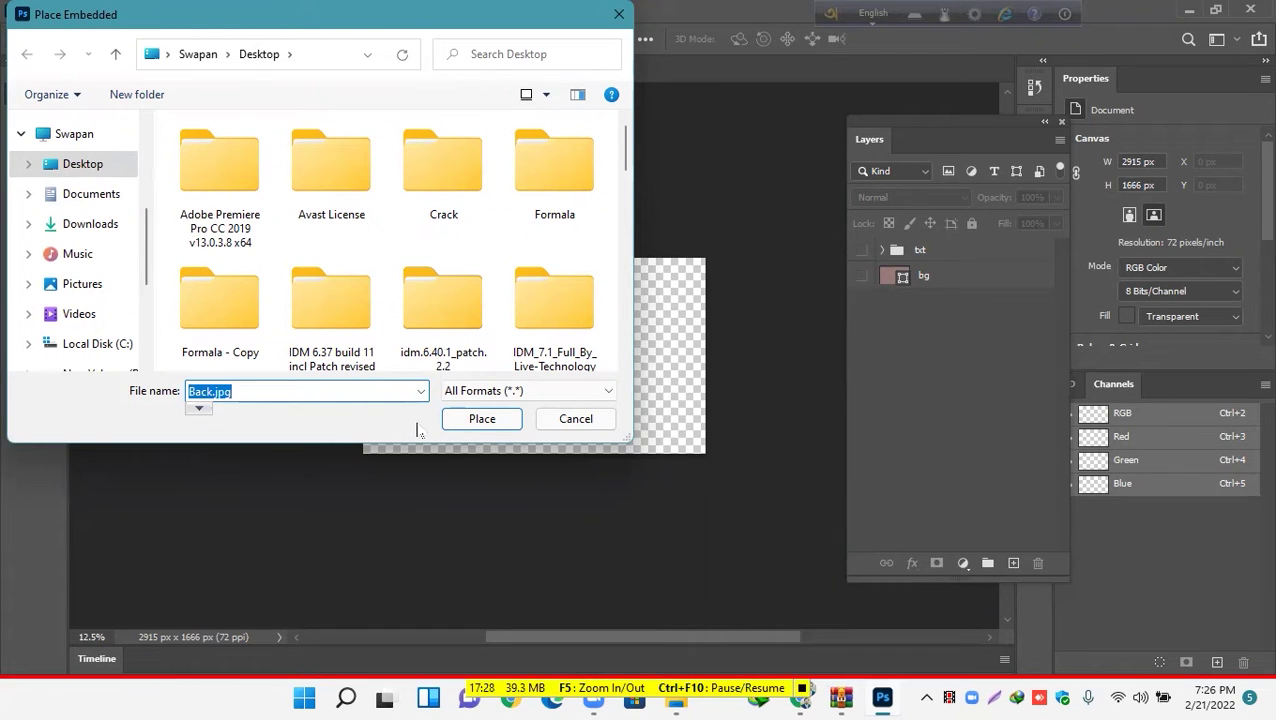
click(483, 419)
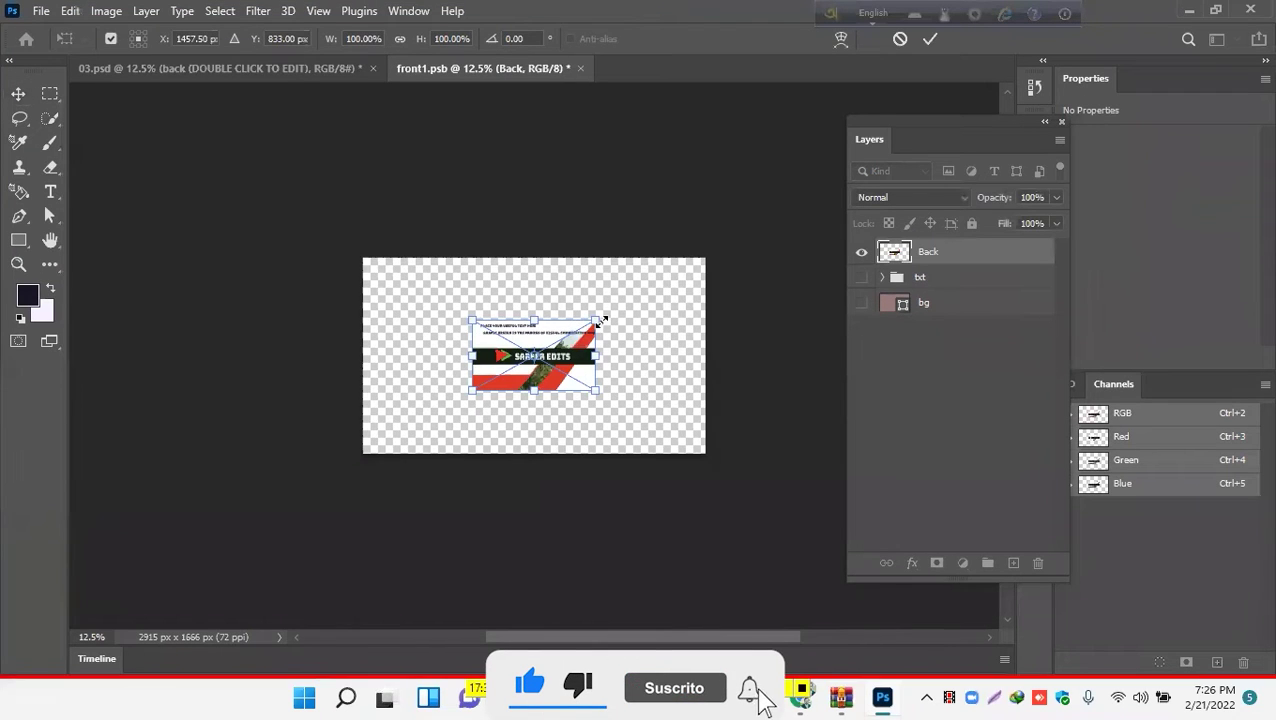
- Scale Back.jpg to 282.25% to fill the canvas, commit, and save front1.psb
drag(596, 316, 708, 244)
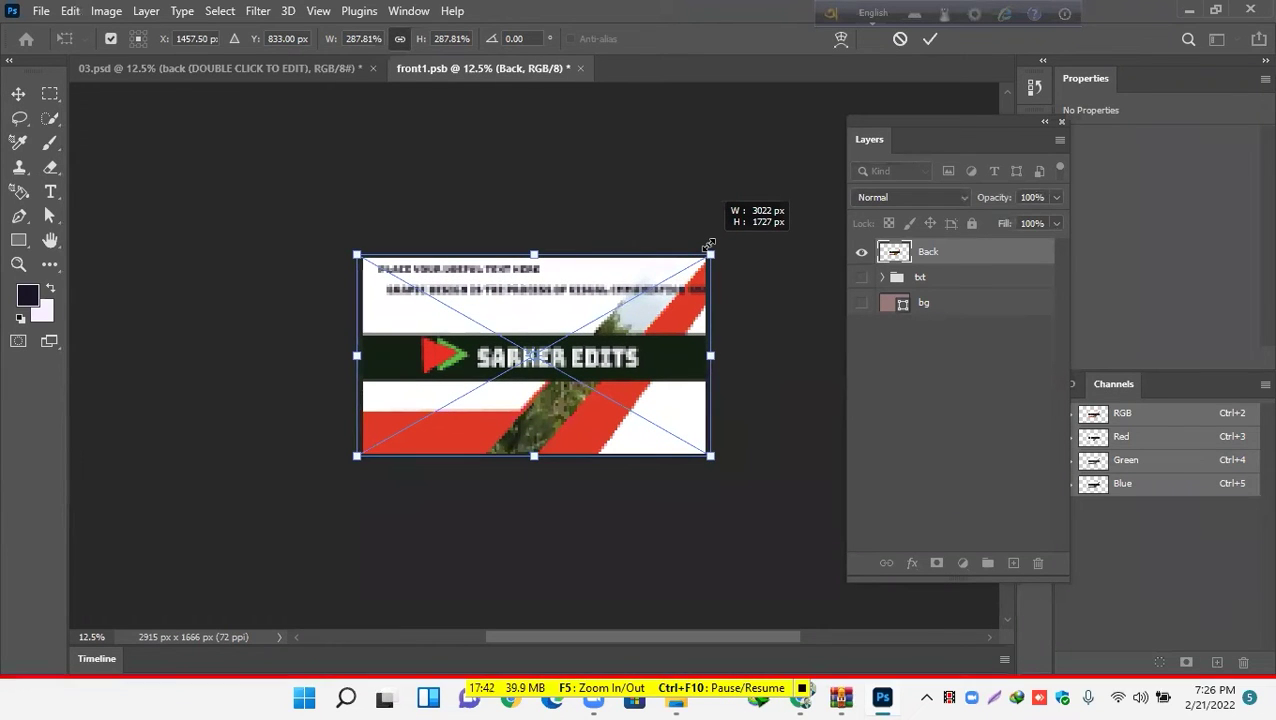
drag(708, 244, 706, 250)
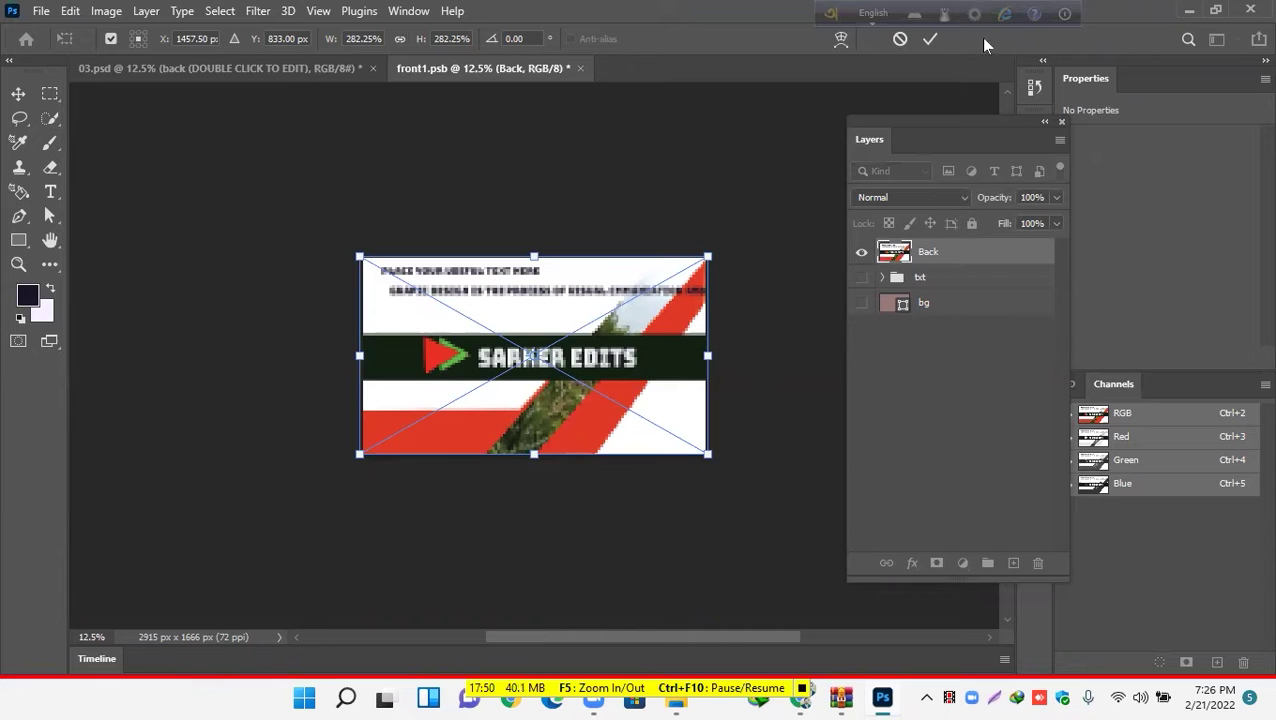
click(928, 40)
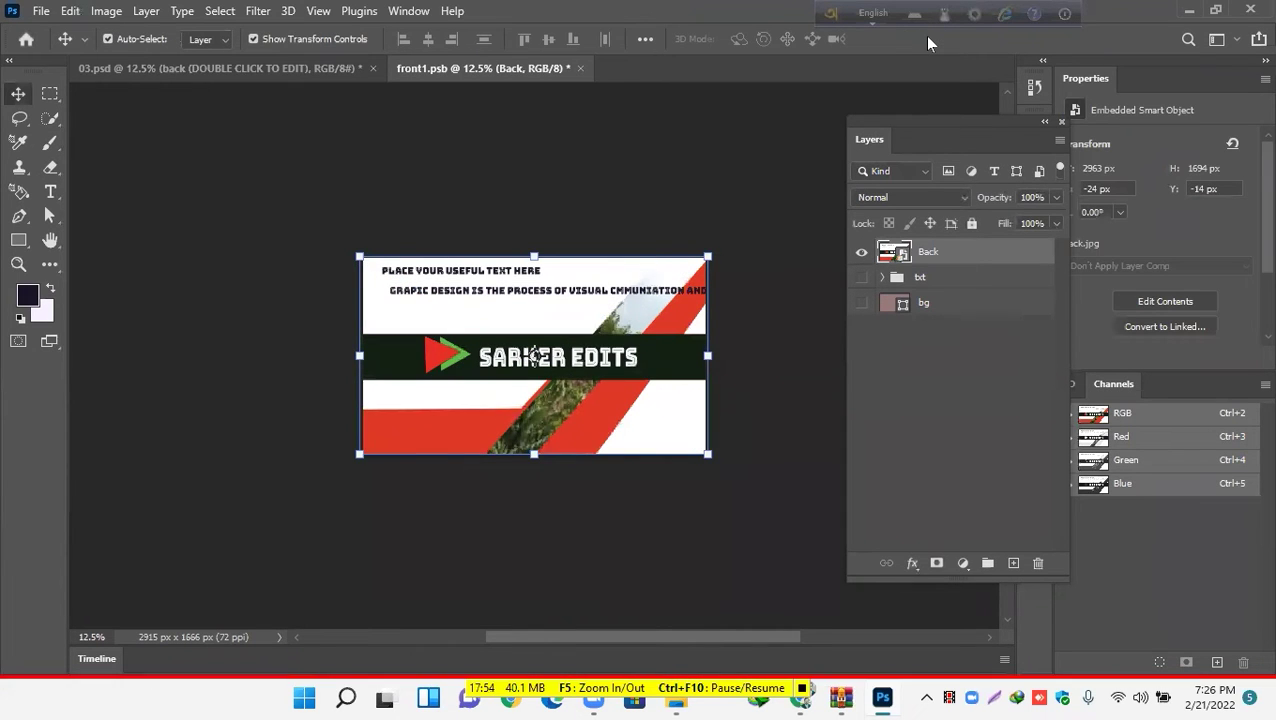
click(928, 456)
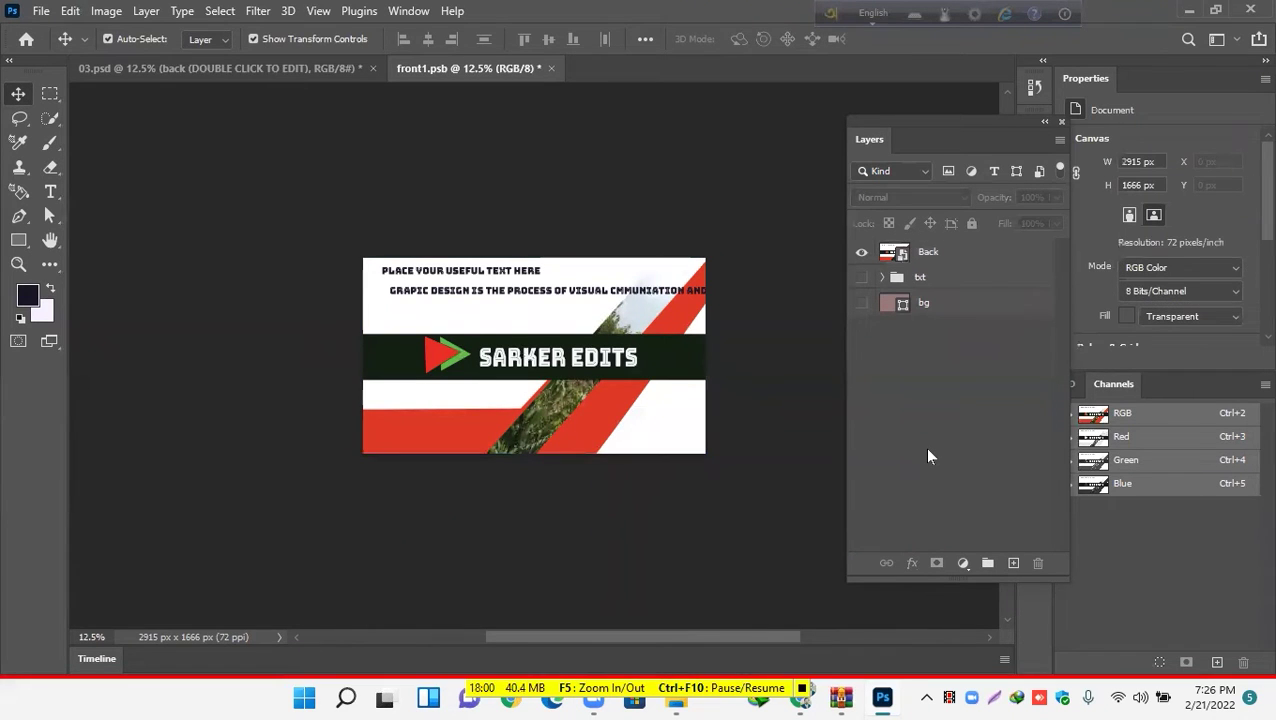
key(ctrl)
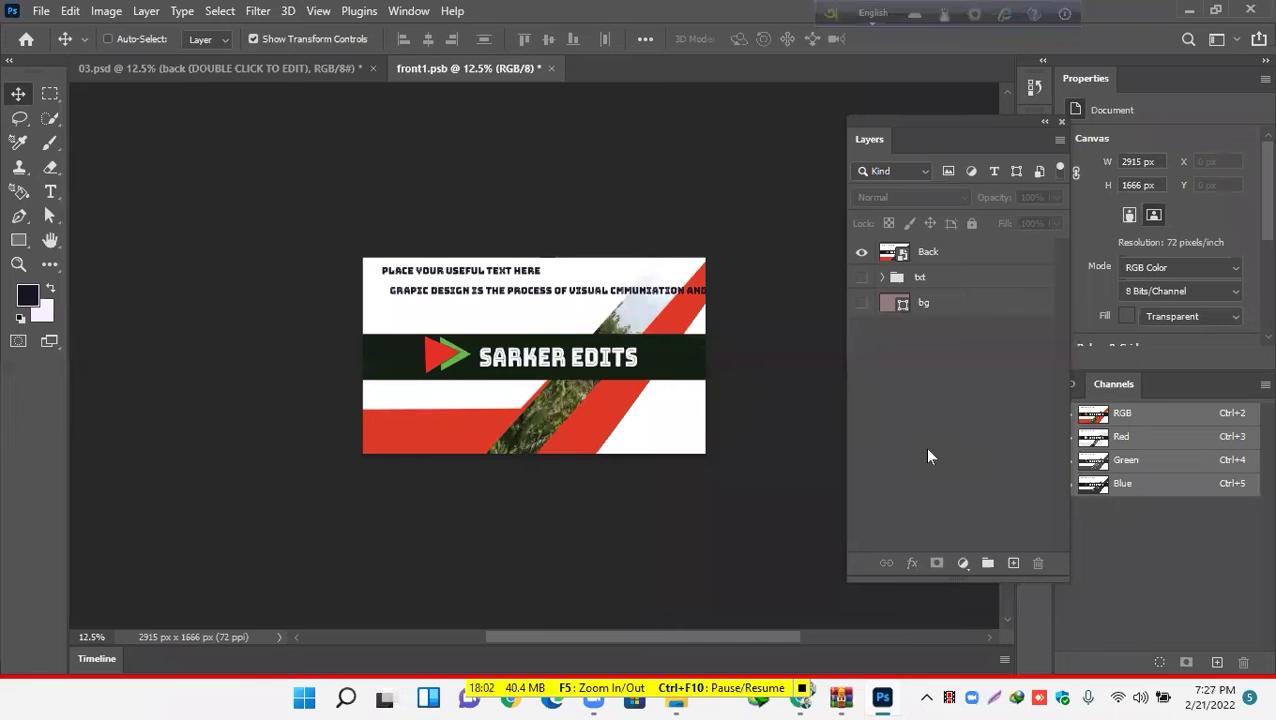
key(ctrl+s)
- Close the back card document and collapse the card 02 group in the mockup
click(543, 68)
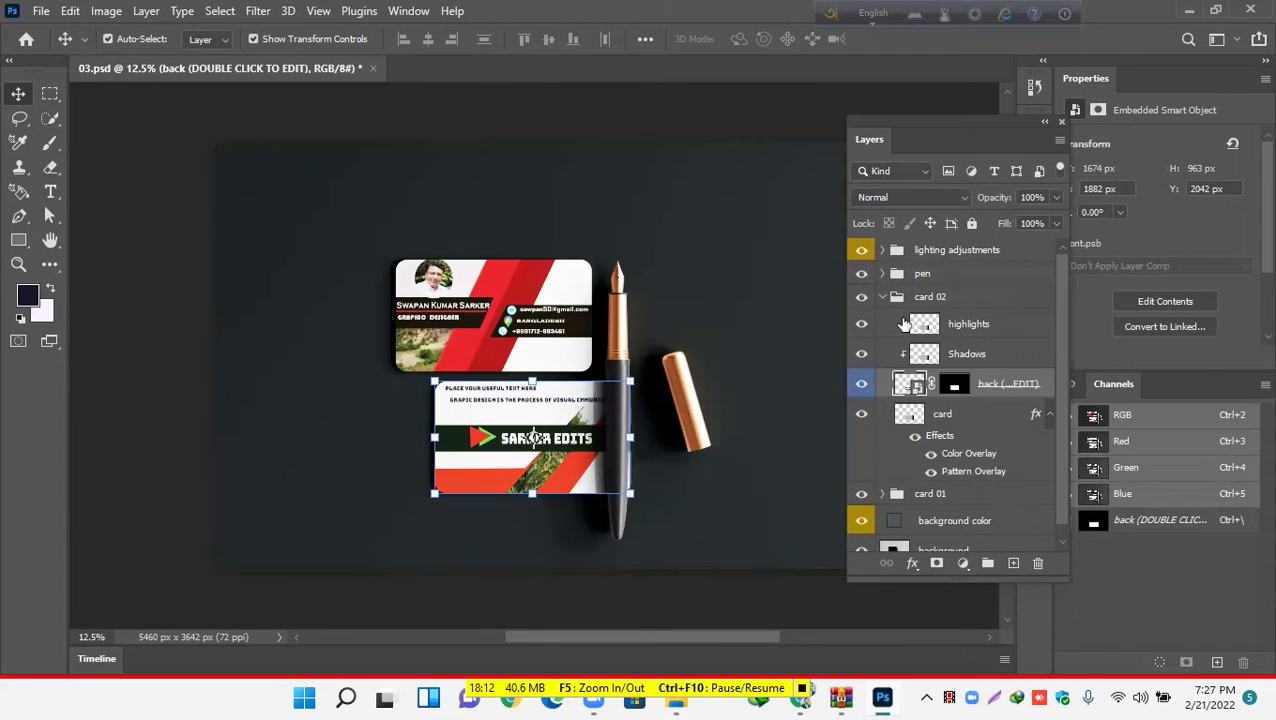
click(882, 298)
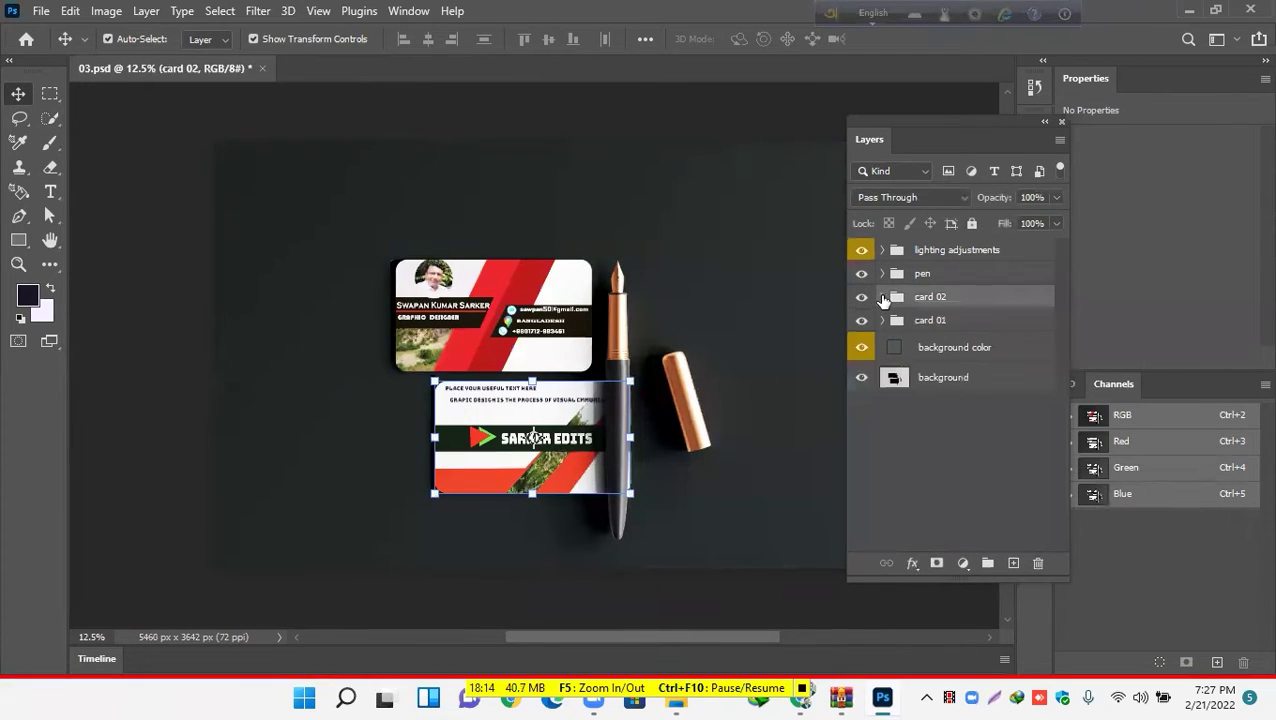
click(945, 461)
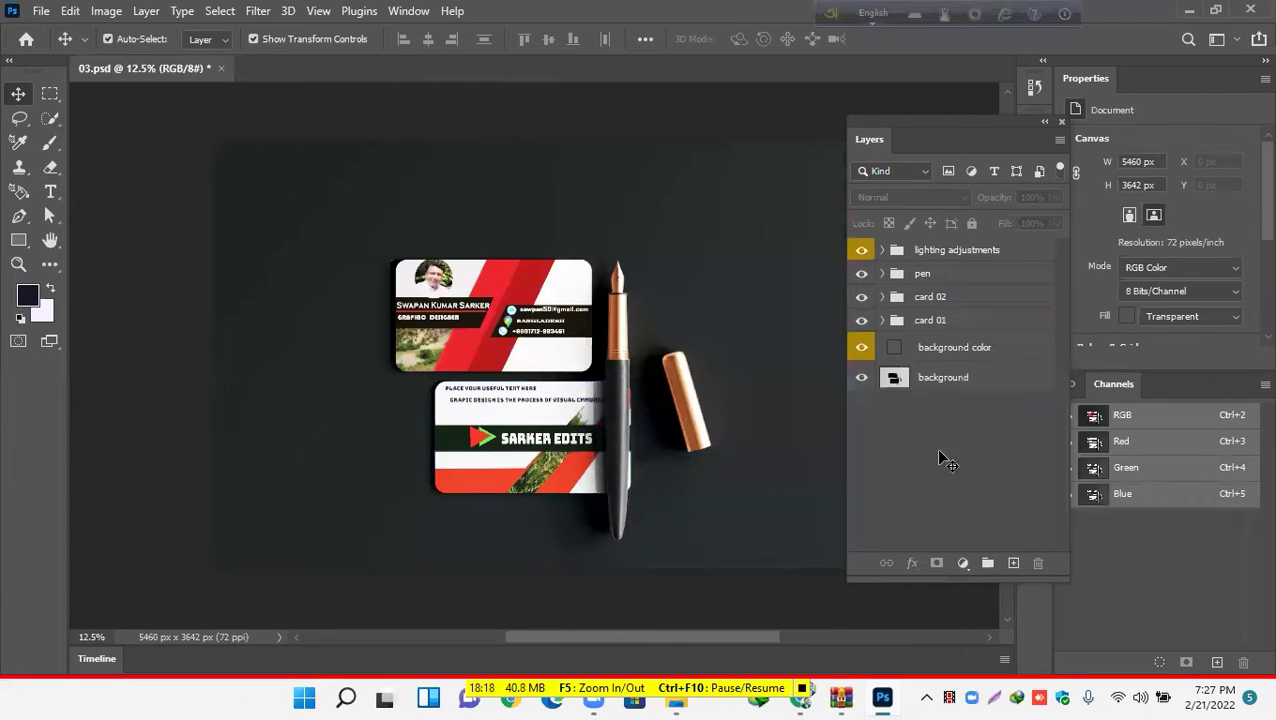
- Export the mockup via Save for Web as a Maximum-quality JPEG at quality 100
click(44, 12)
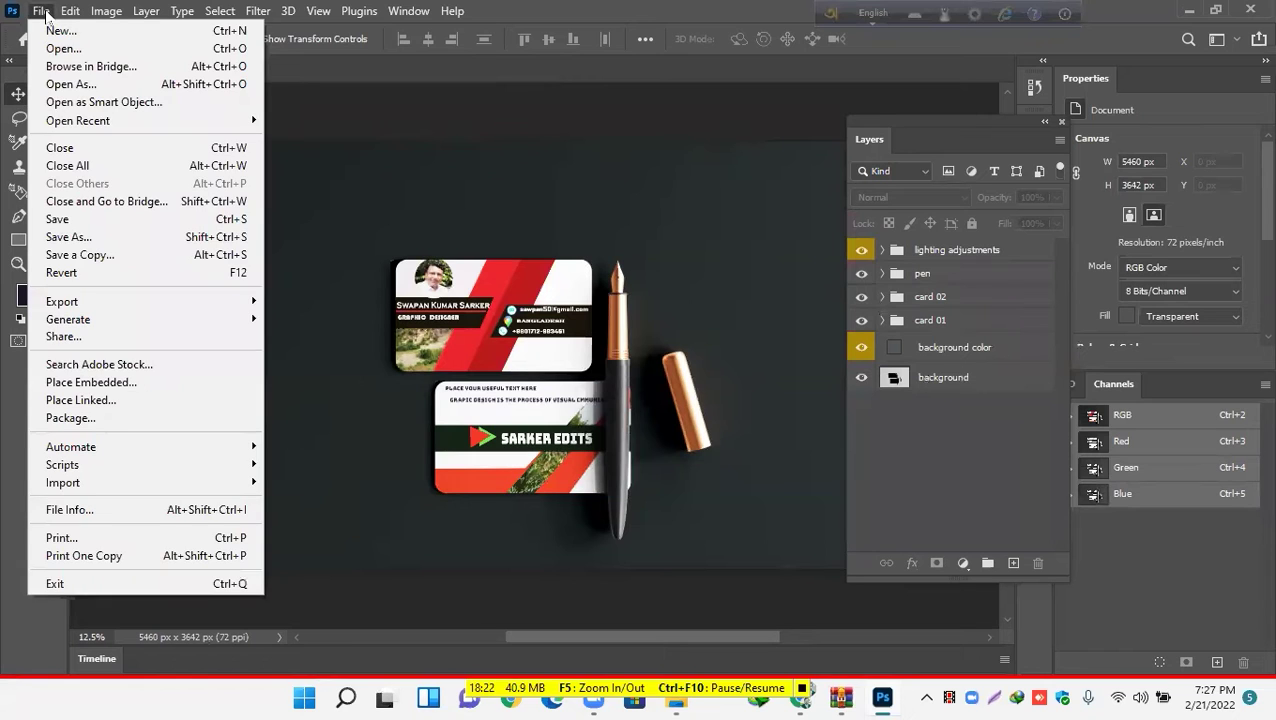
mouse_move(62, 301)
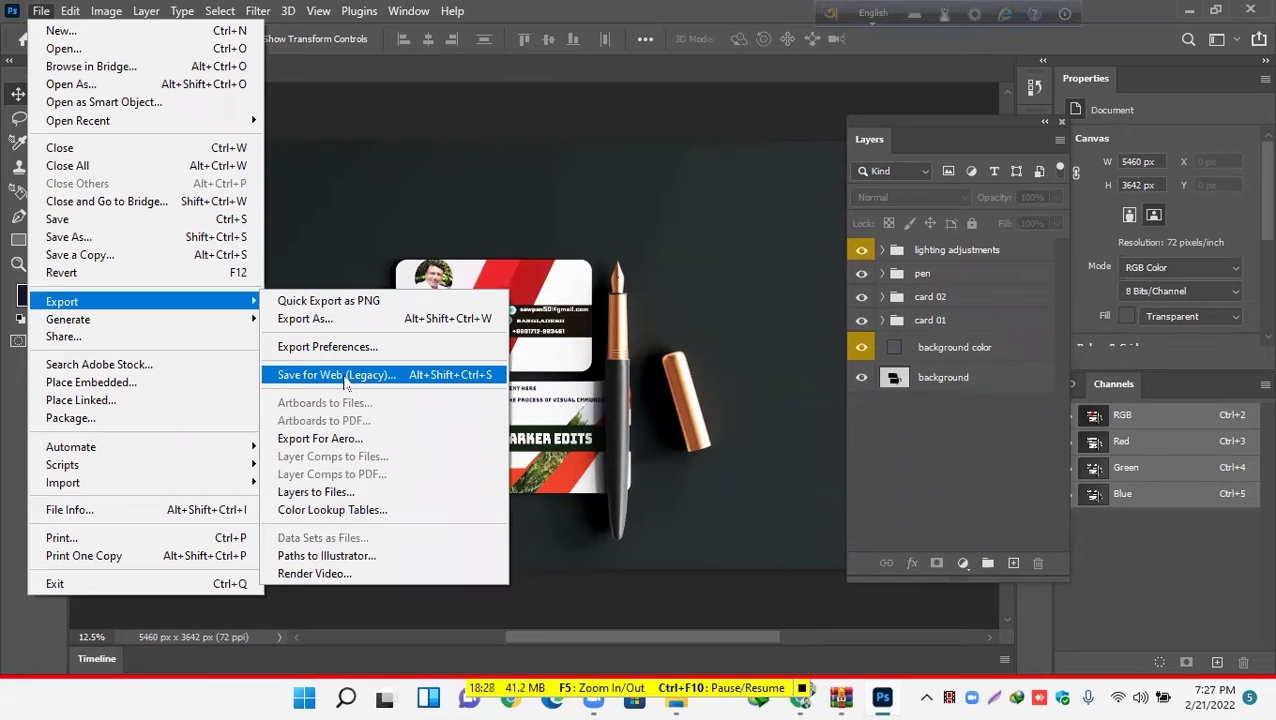
click(344, 376)
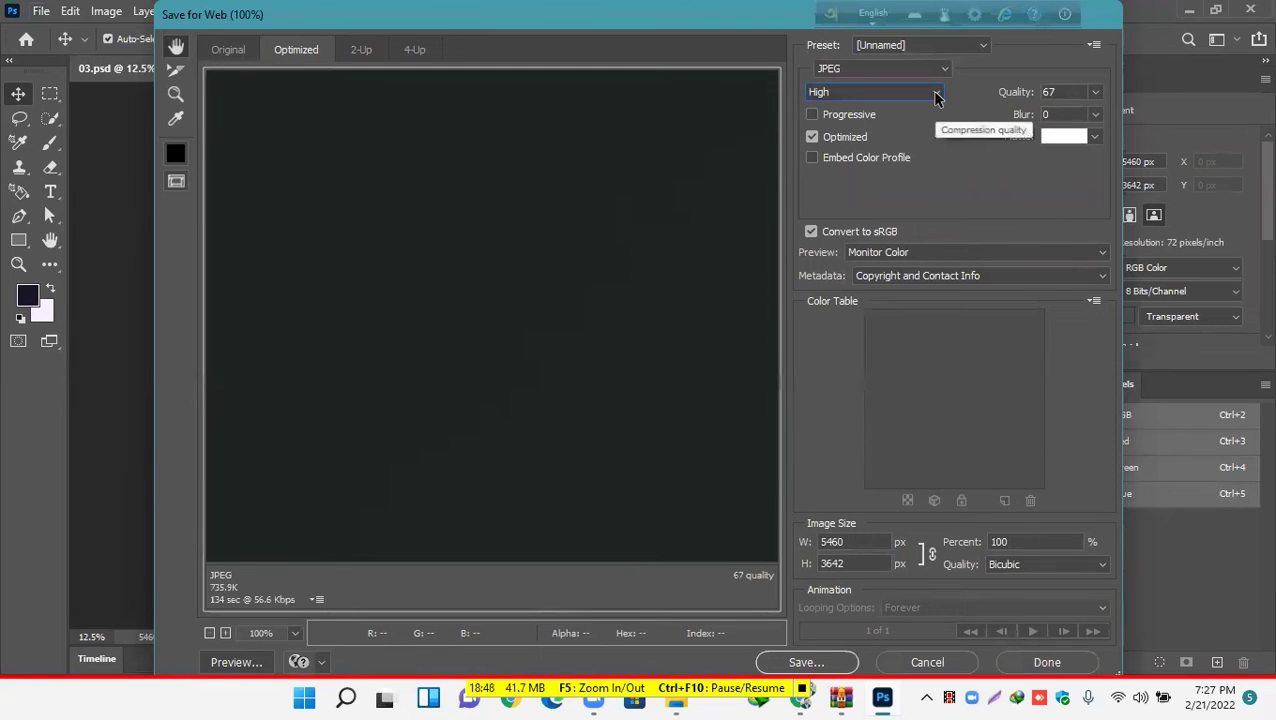
click(936, 93)
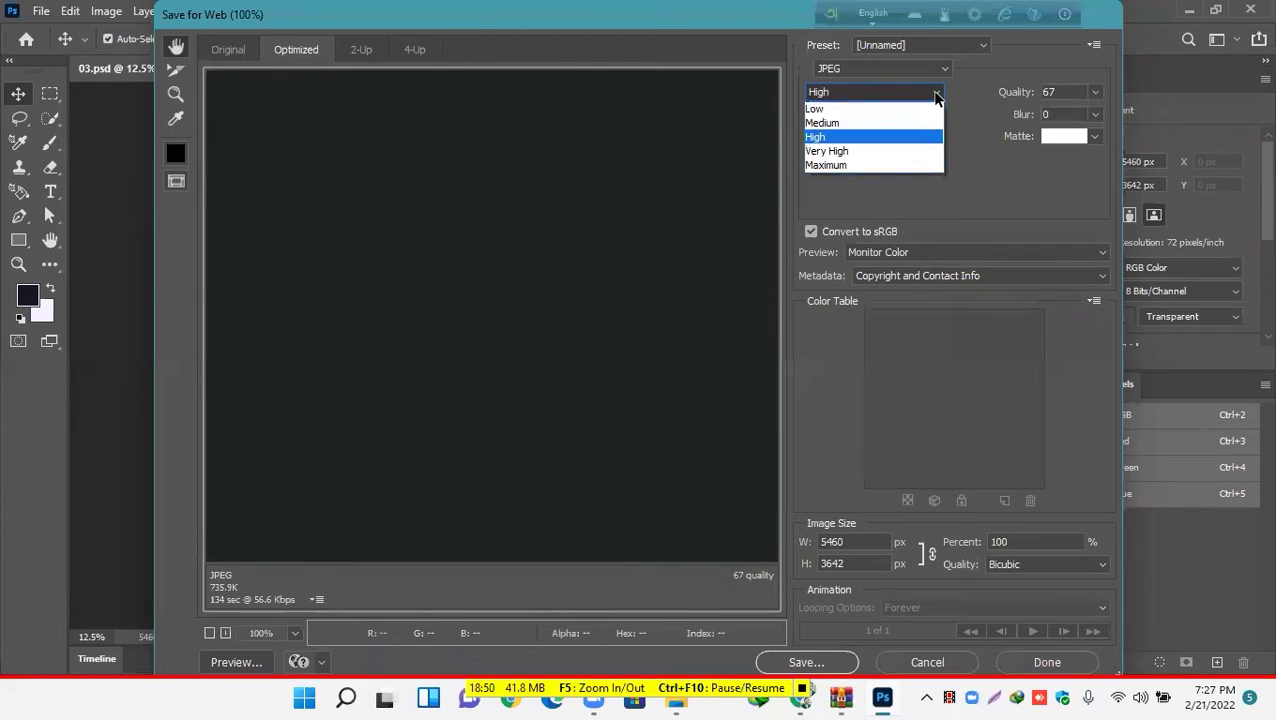
click(843, 168)
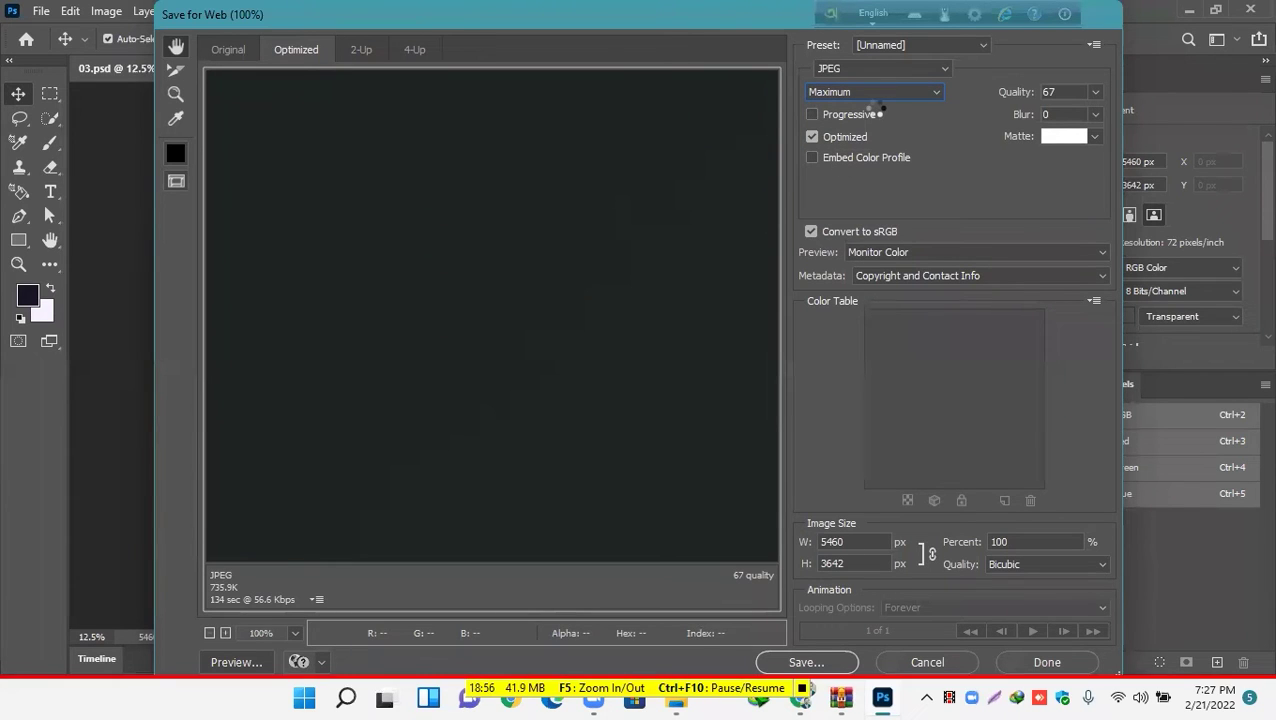
double_click(1048, 92)
text(100)
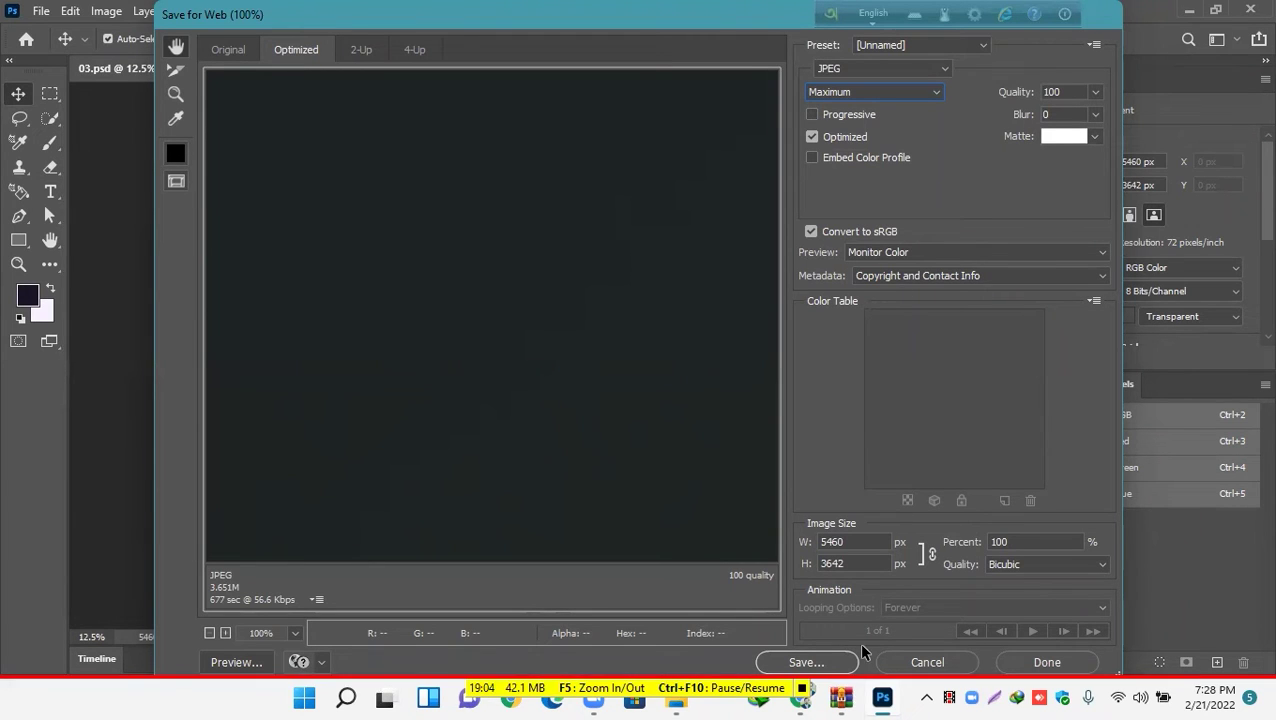
click(805, 662)
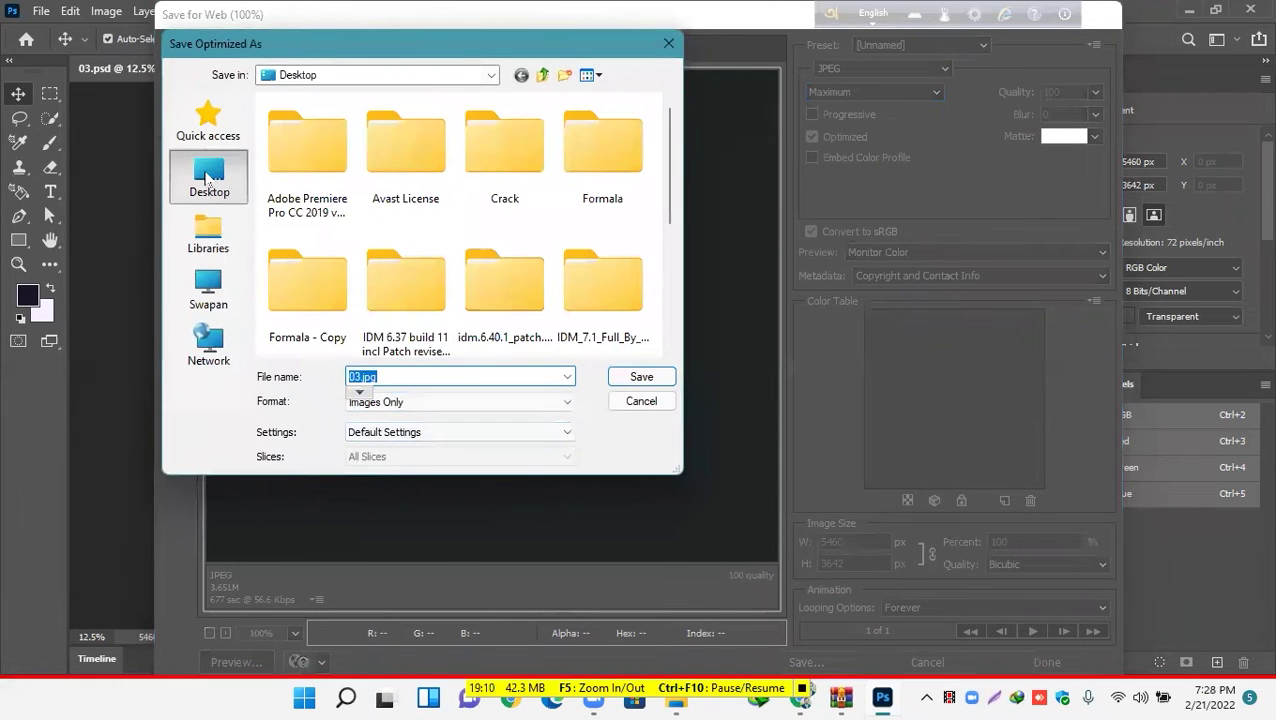
- Save the optimized JPEG to the Desktop with the file name 'Business Card'
click(208, 177)
click(421, 379)
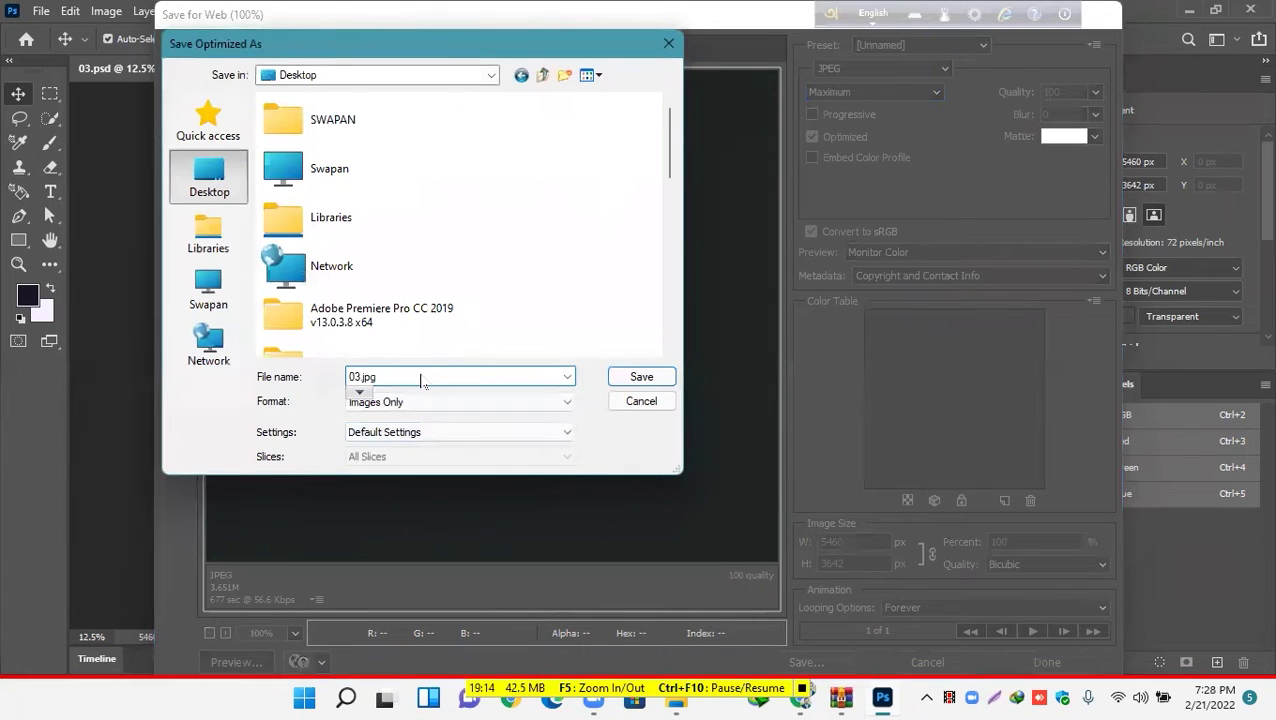
key(BackSpace)
key(BackSpace)
key(BackSpace)
text(bu)
key(BackSpace)
key(BackSpace)
text(Business )
text(Card)
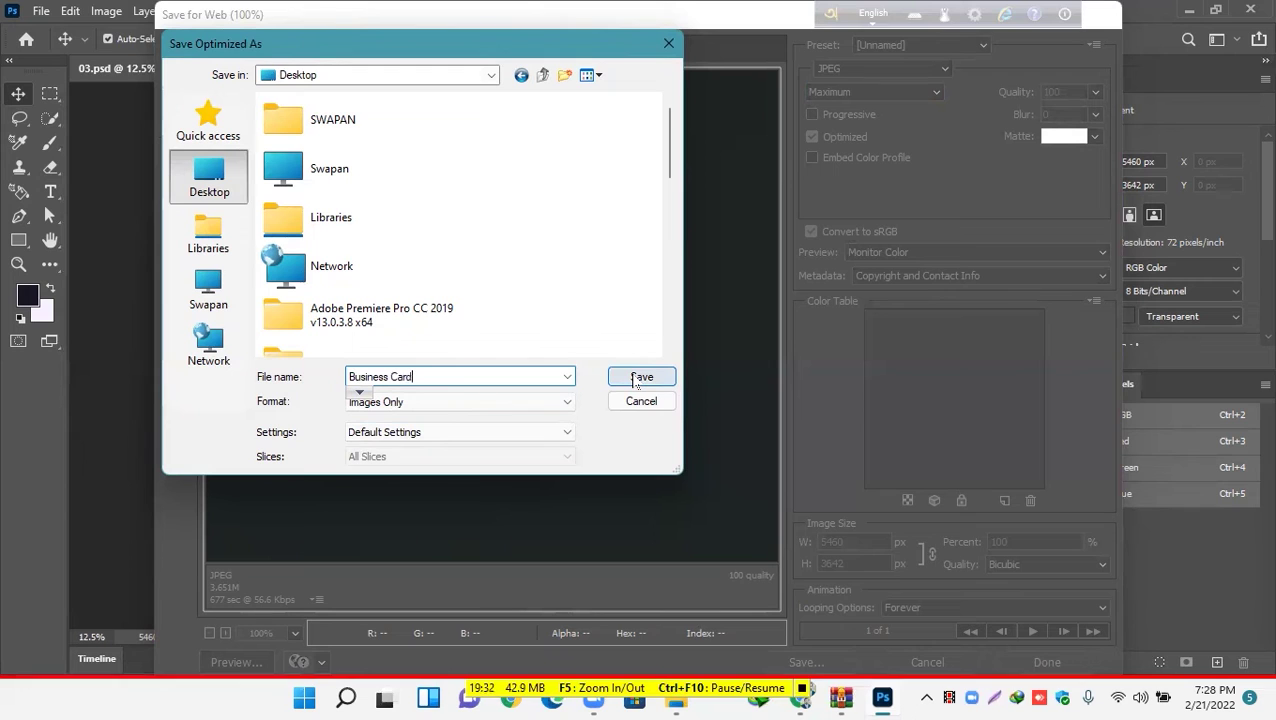
click(636, 379)
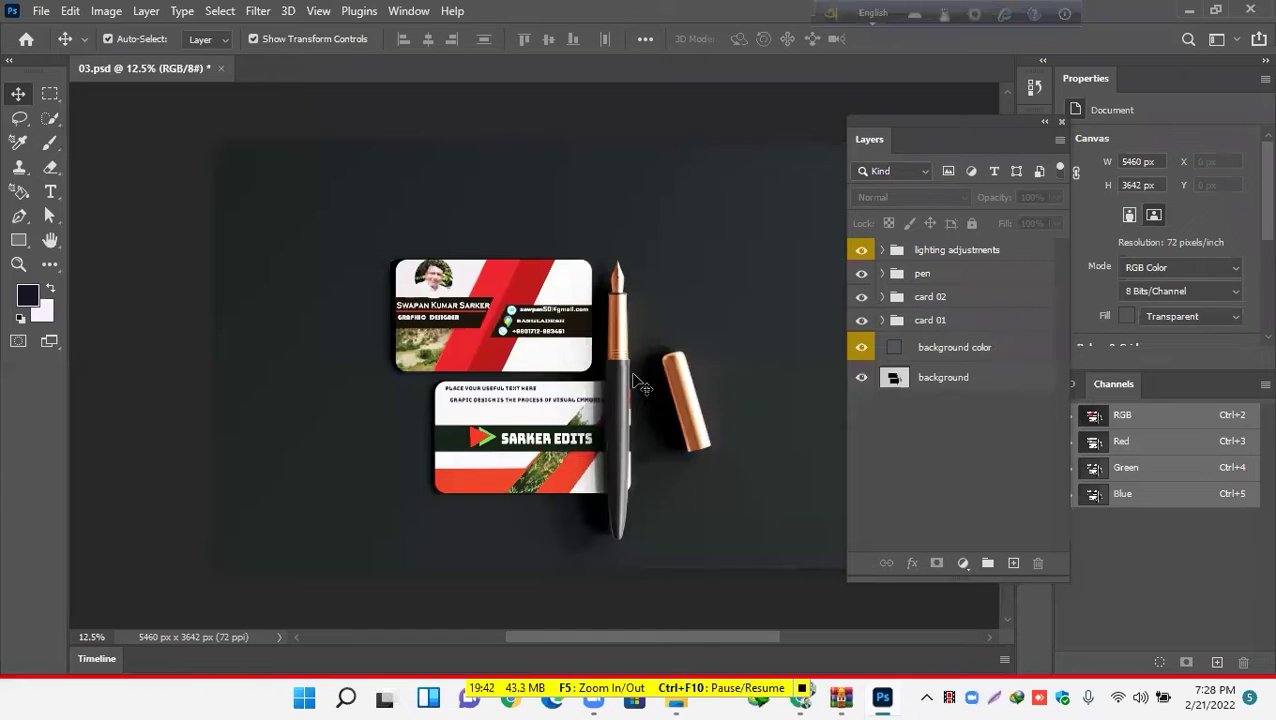
- Minimize Photoshop and close the WinRAR business card mockup zip archive window
click(1216, 10)
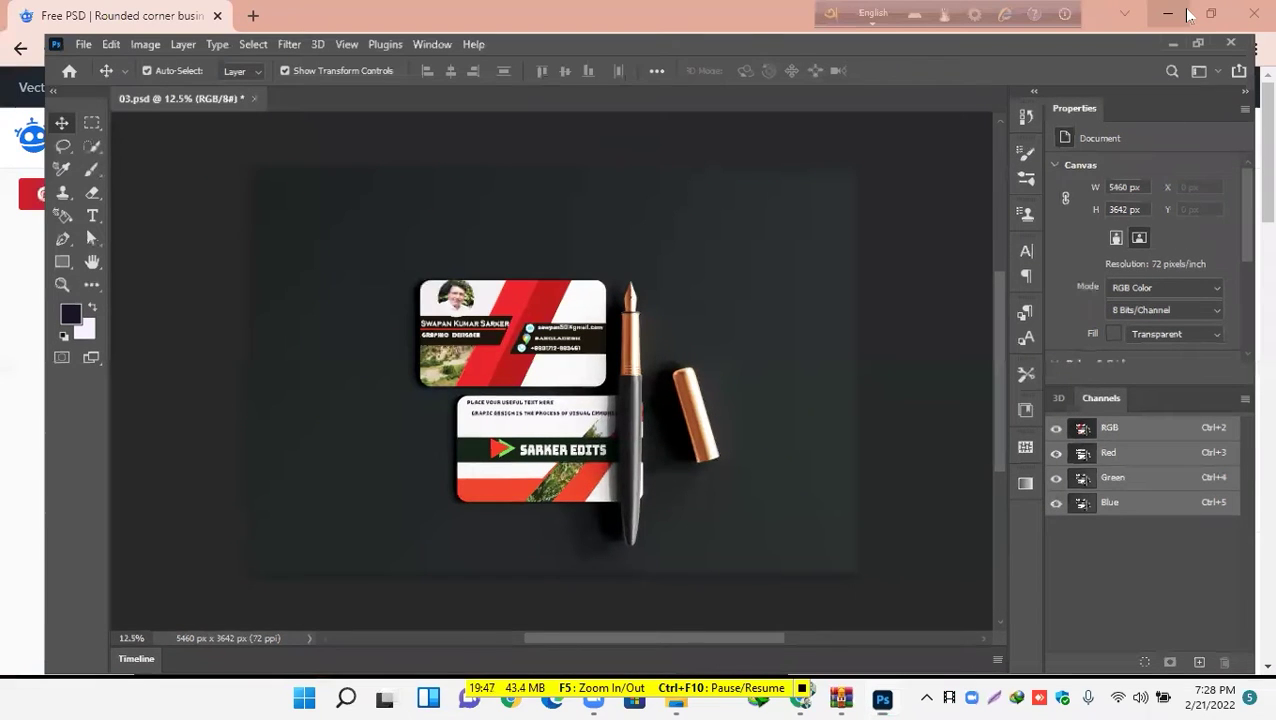
click(1186, 14)
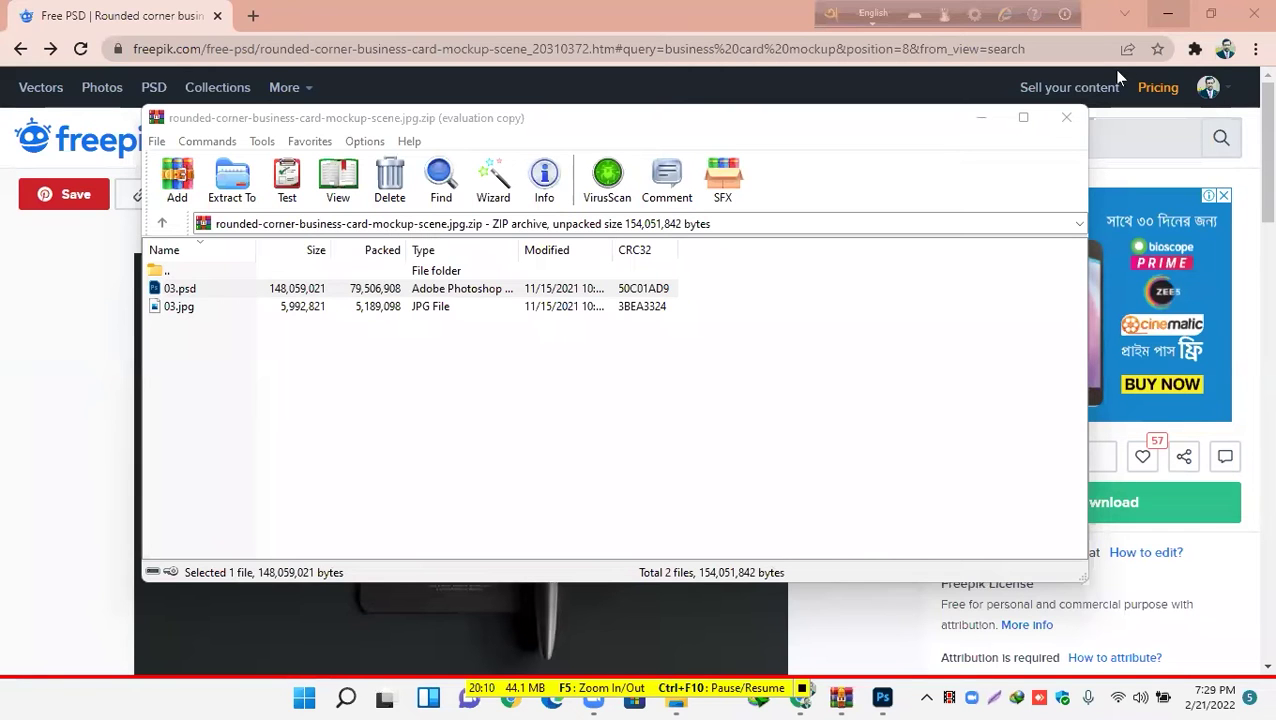
click(1045, 117)
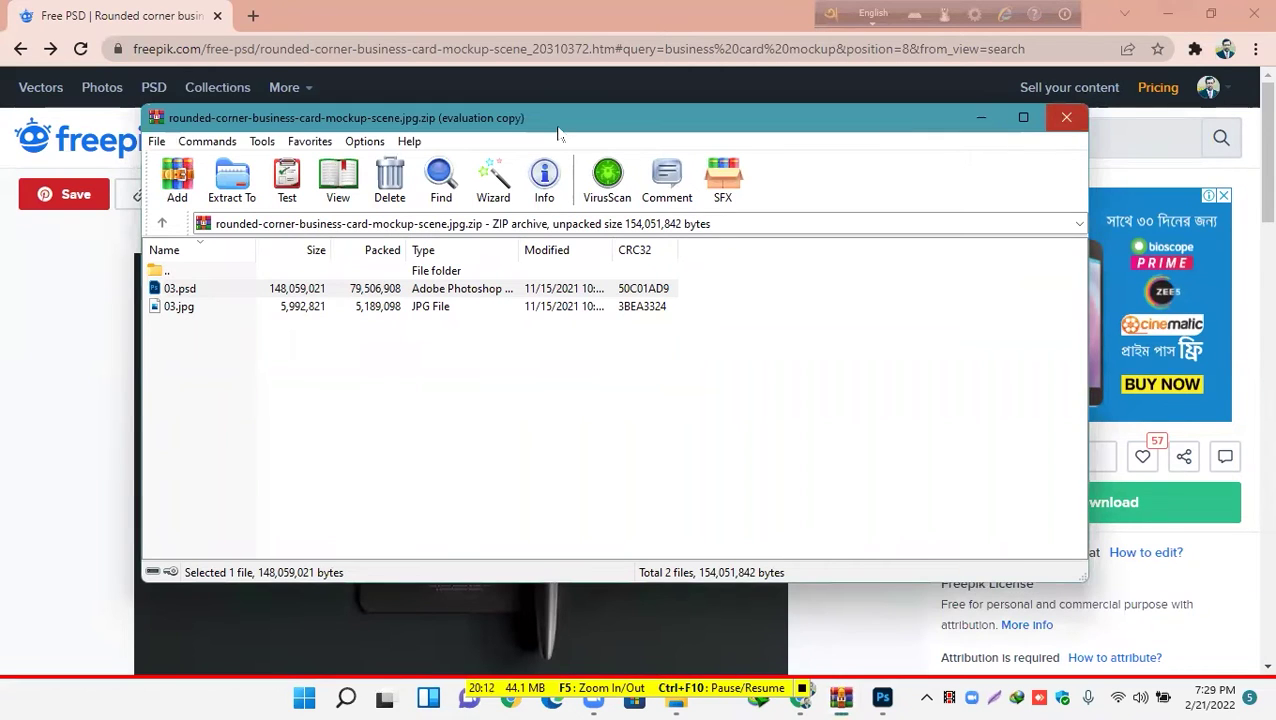
key(Escape)
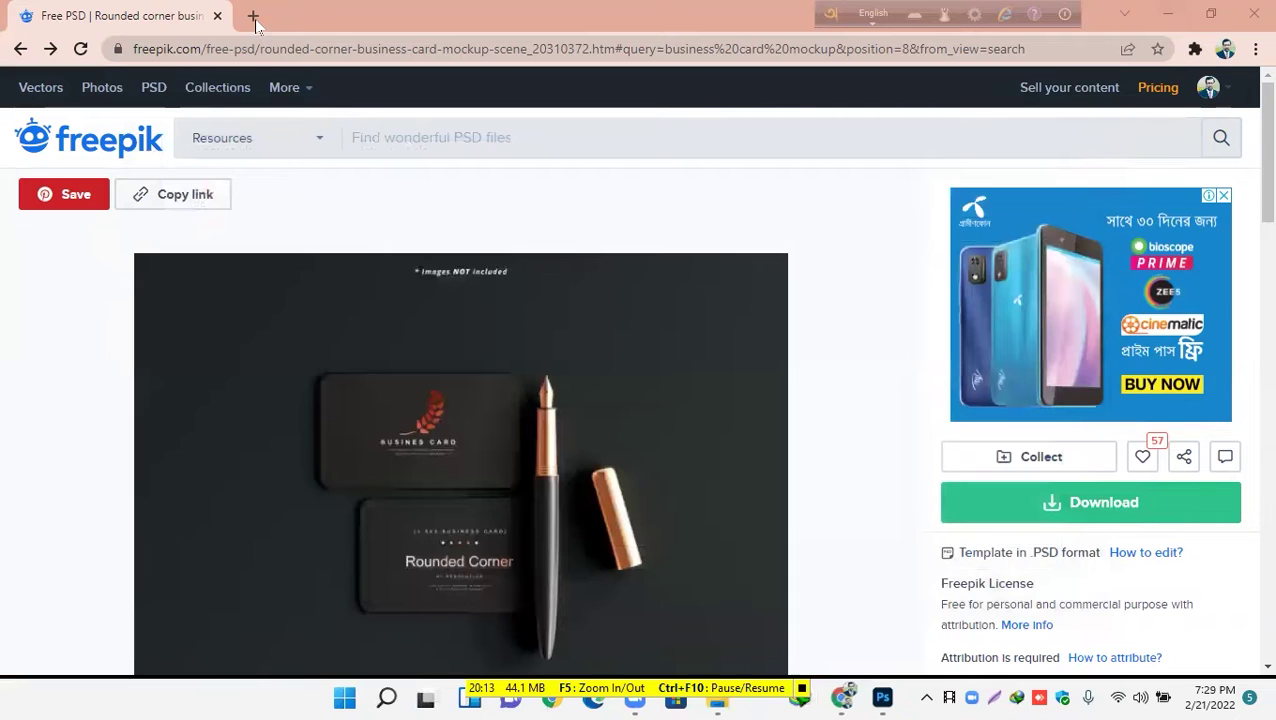
click(254, 18)
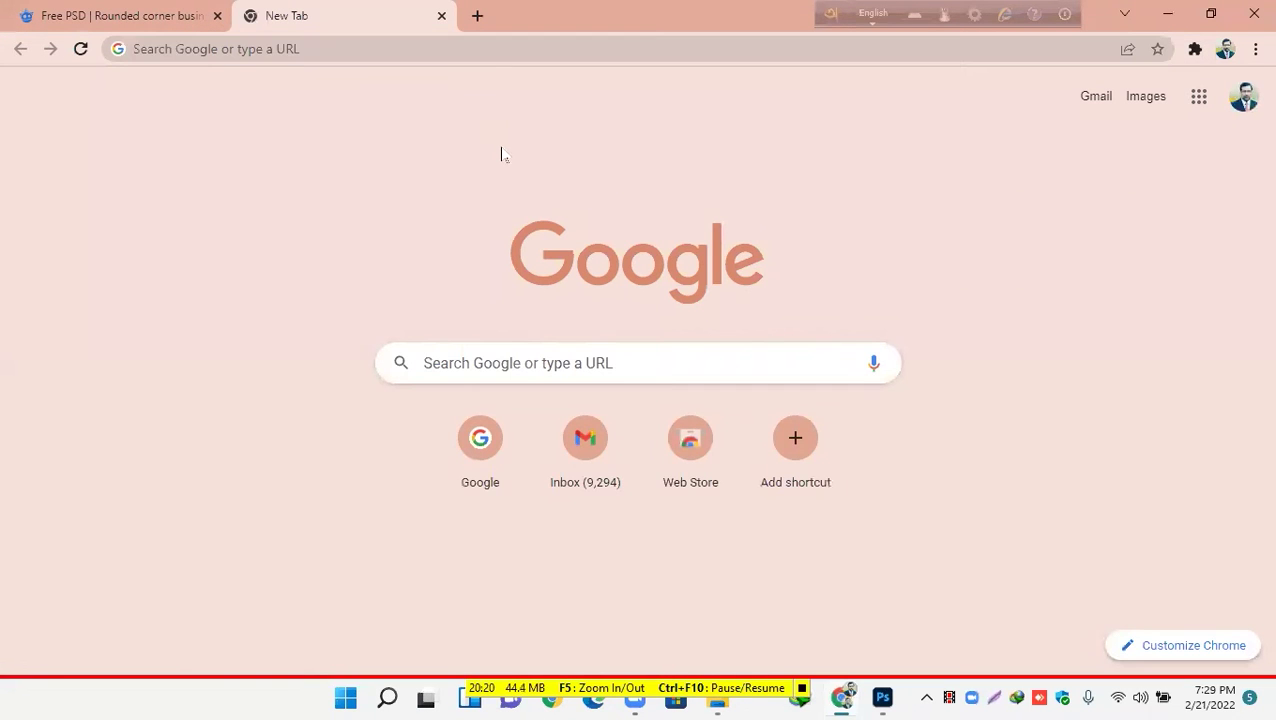
click(219, 18)
click(279, 48)
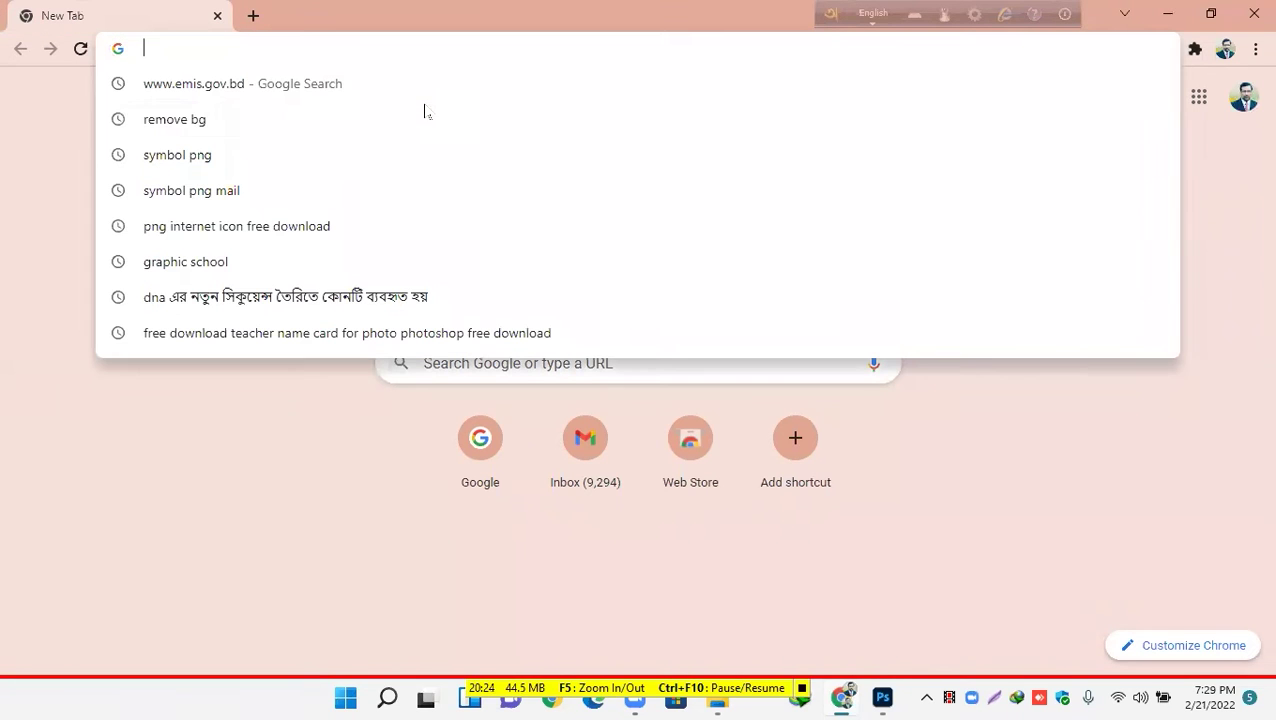
text(ww)
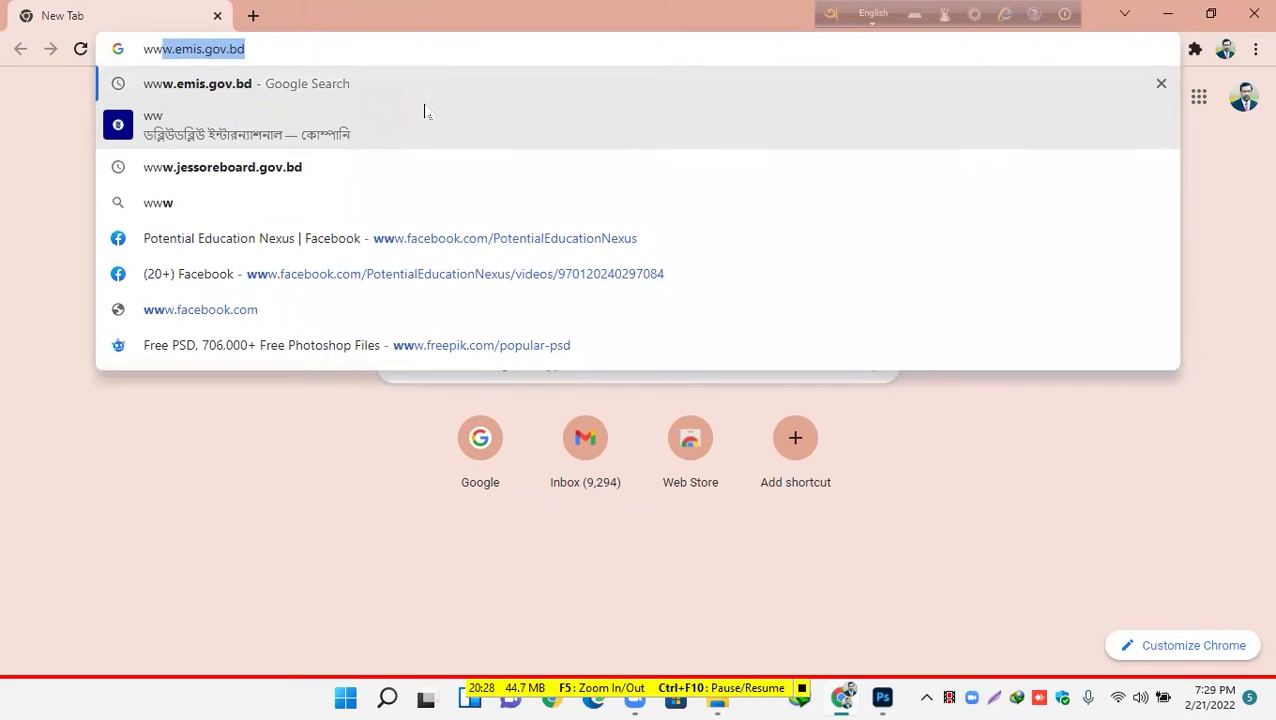
text(.)
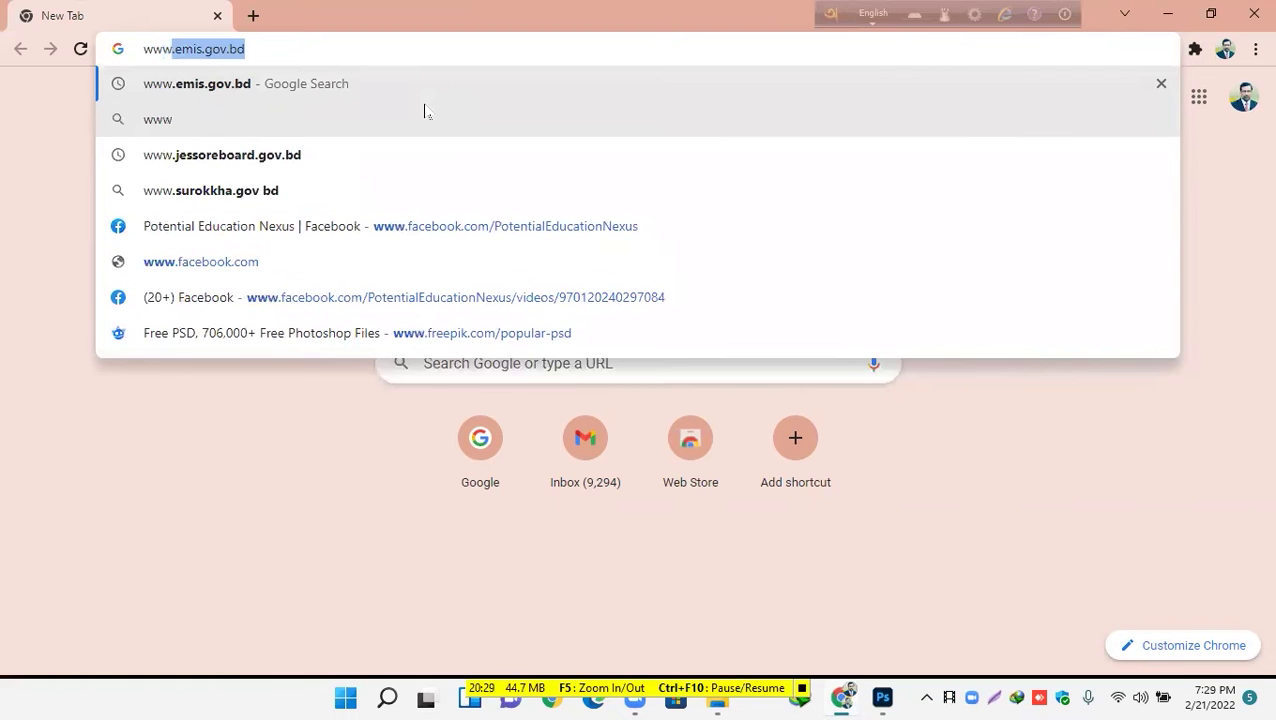
text(f)
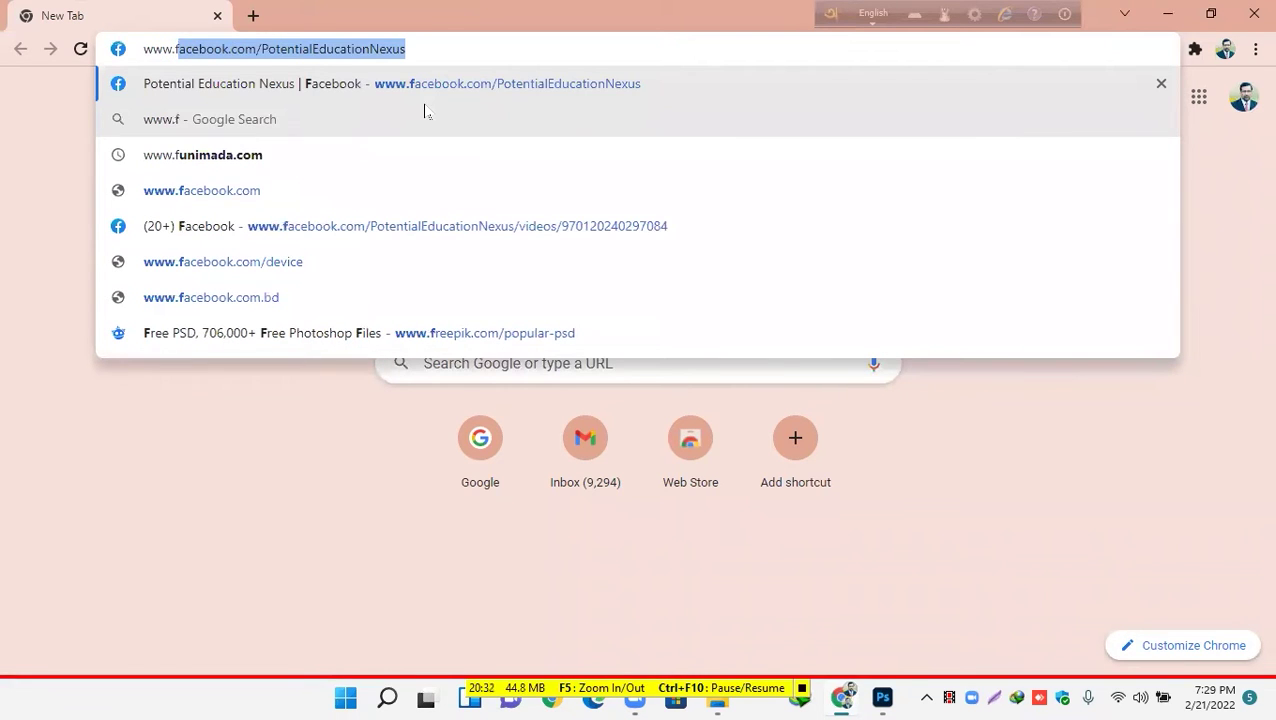
text(i)
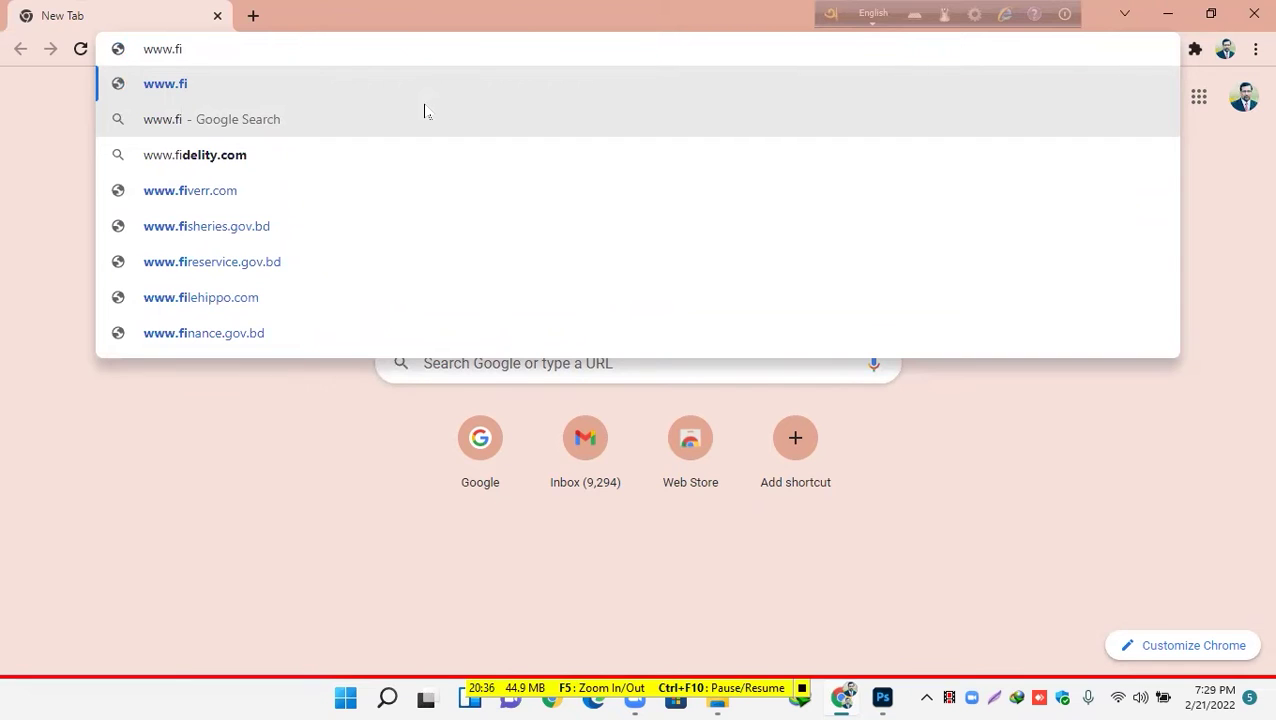
click(222, 197)
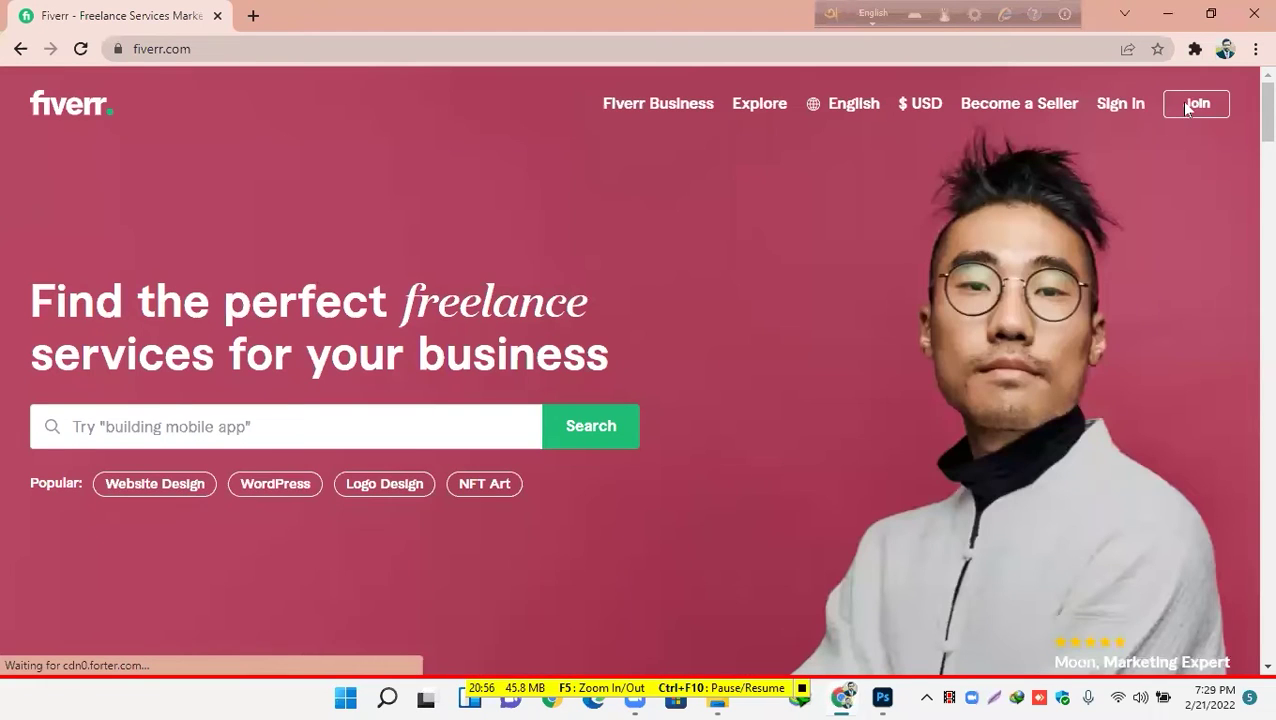
- Try joining Fiverr with the account e-mail address, then scroll the rejected Join form
click(1187, 108)
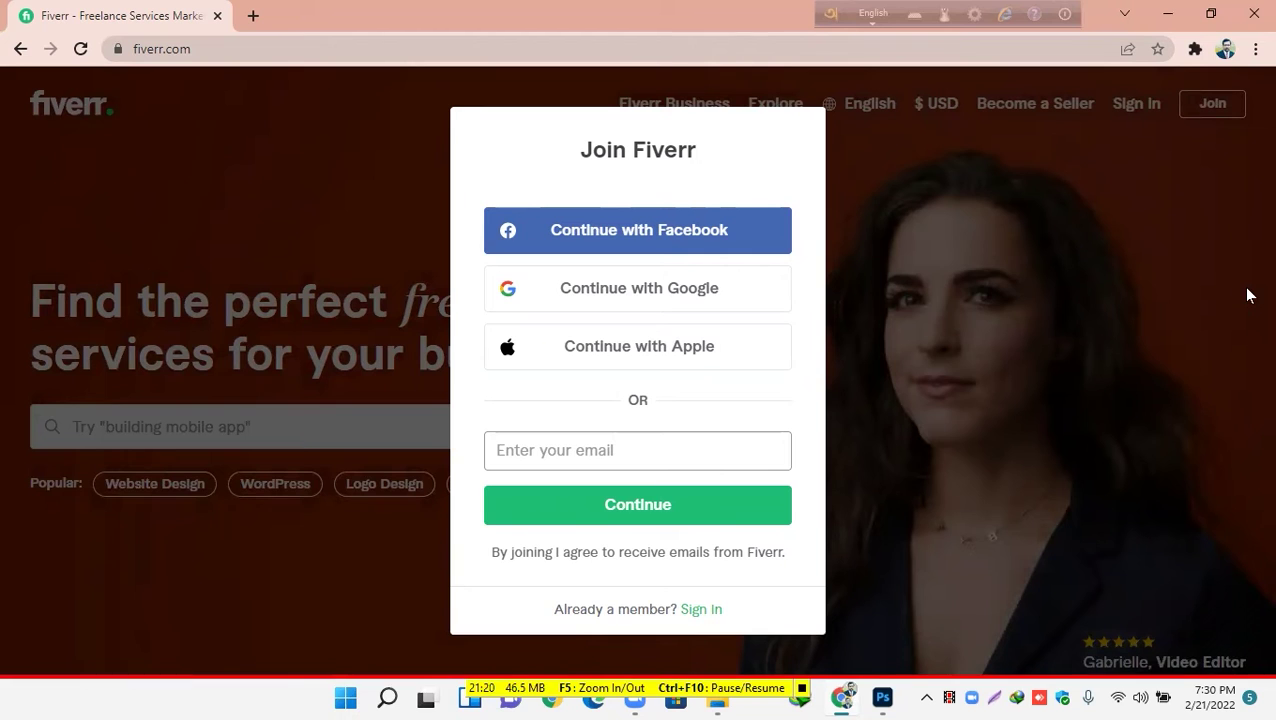
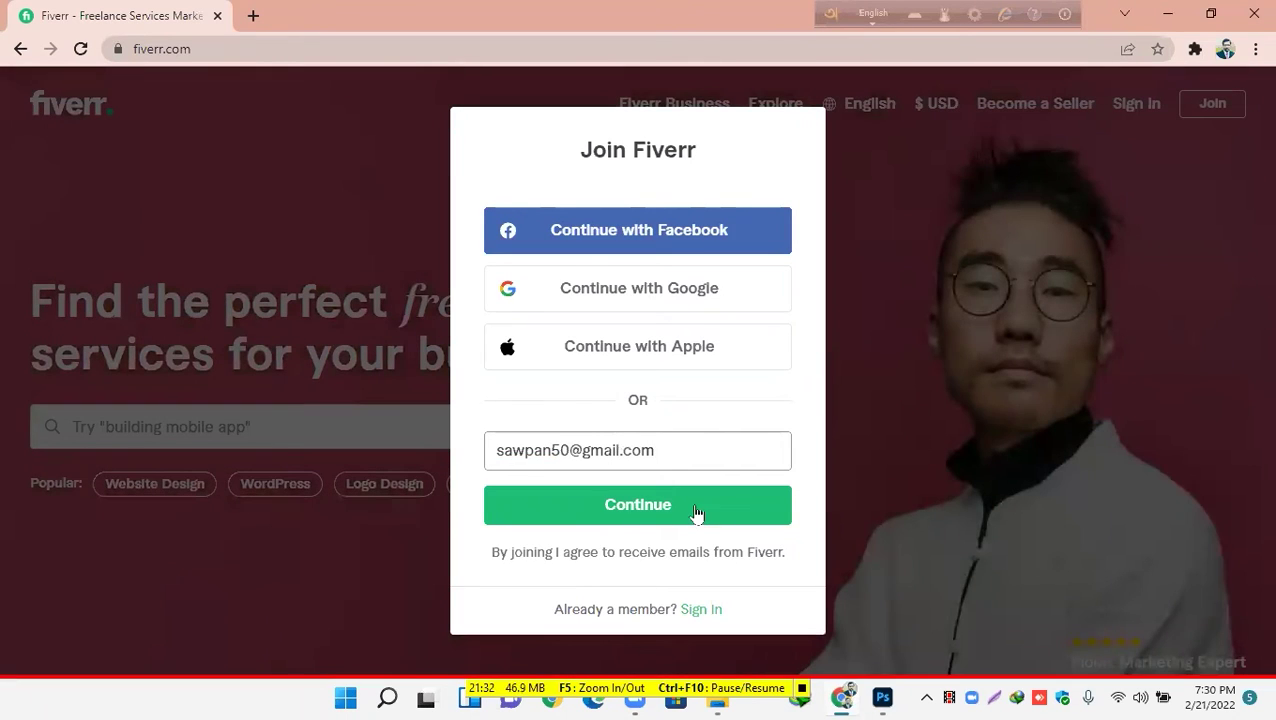
click(637, 508)
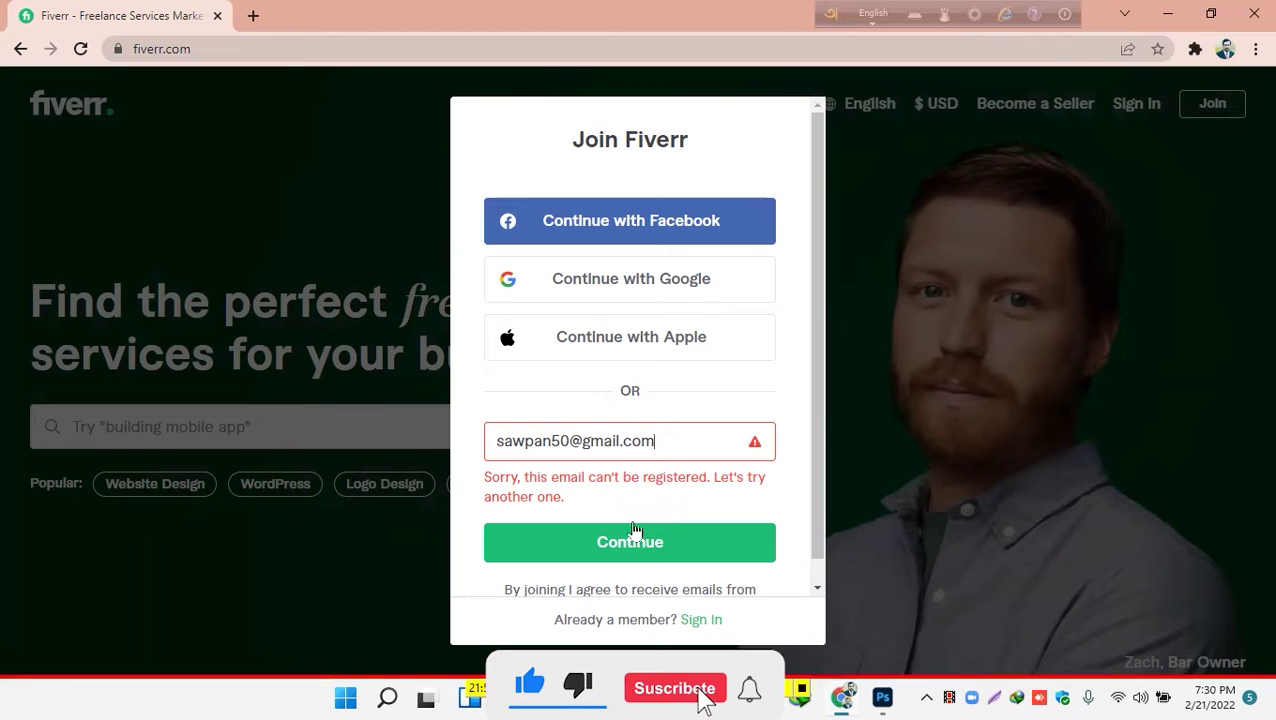
scroll(660, 570, down, 1)
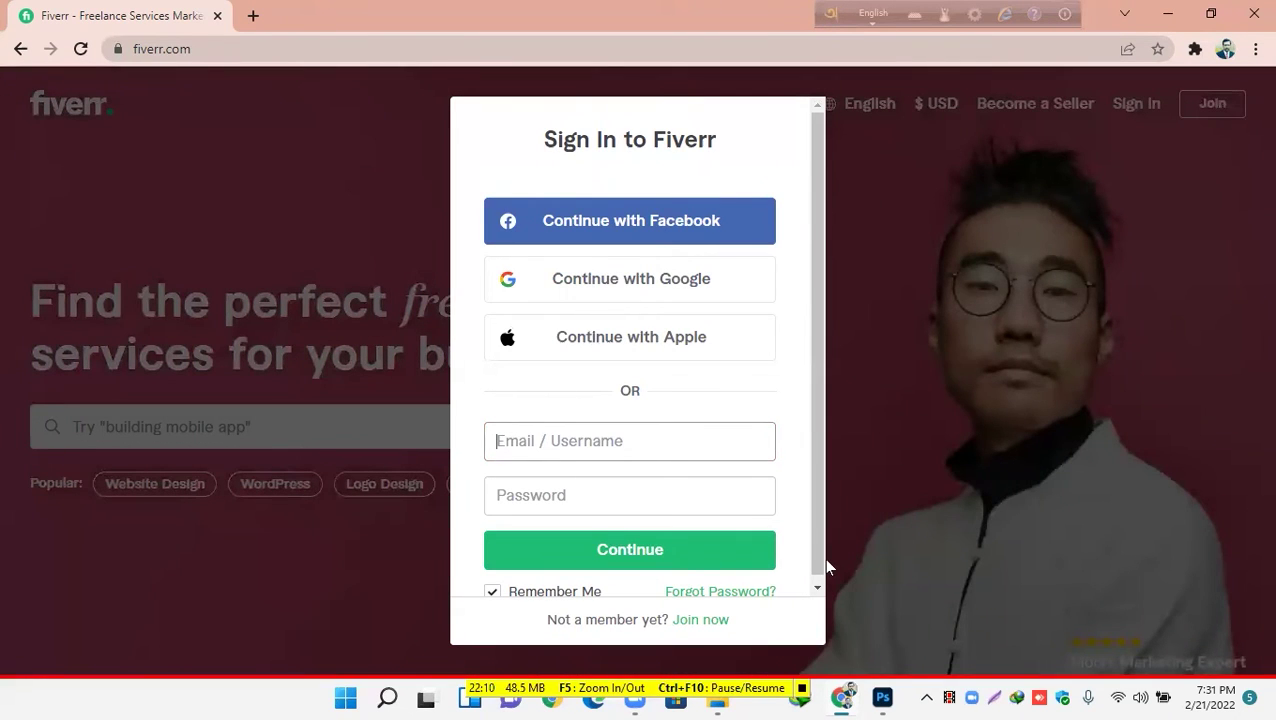
- Refresh and sign in with the account e-mail and password, re-entering the password once
key(F5)
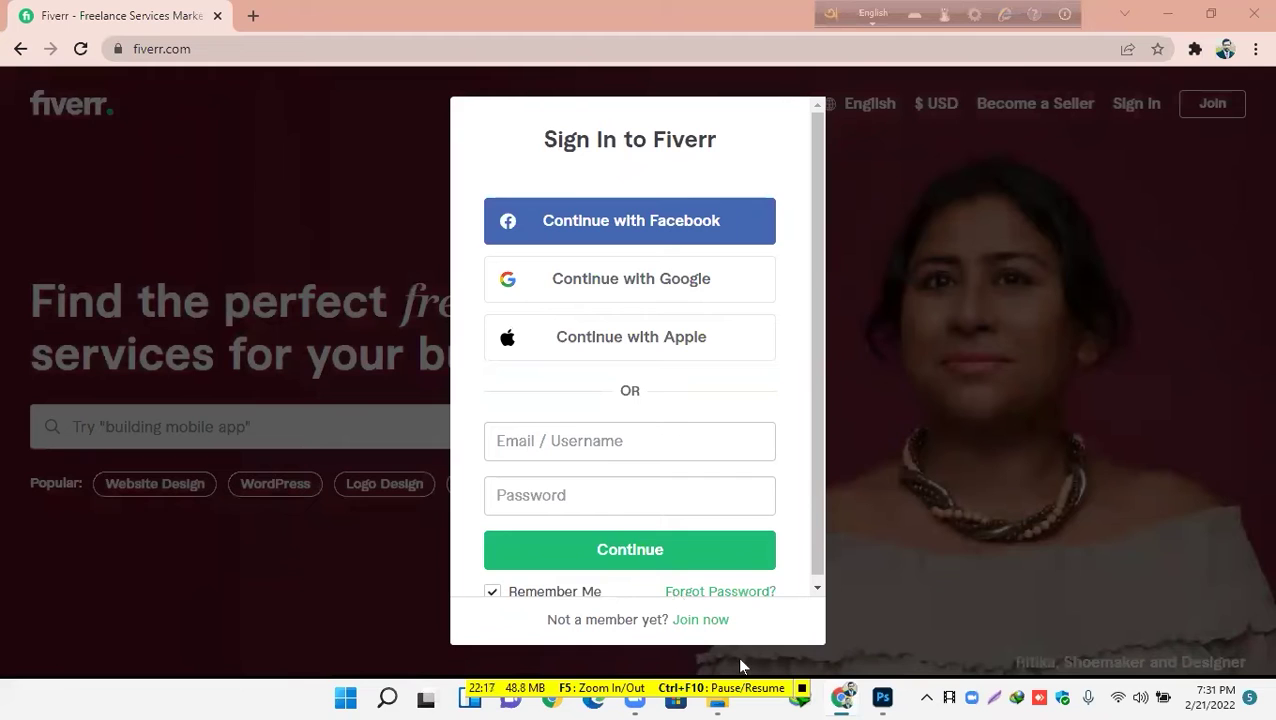
click(627, 443)
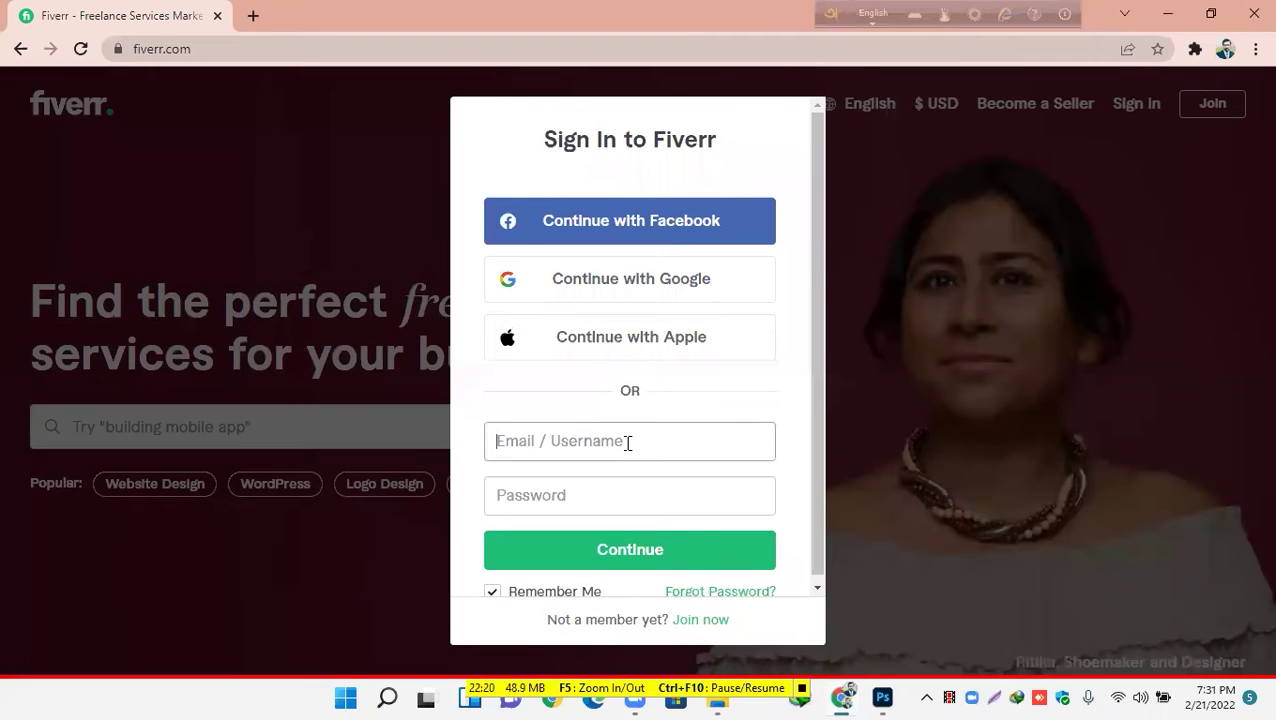
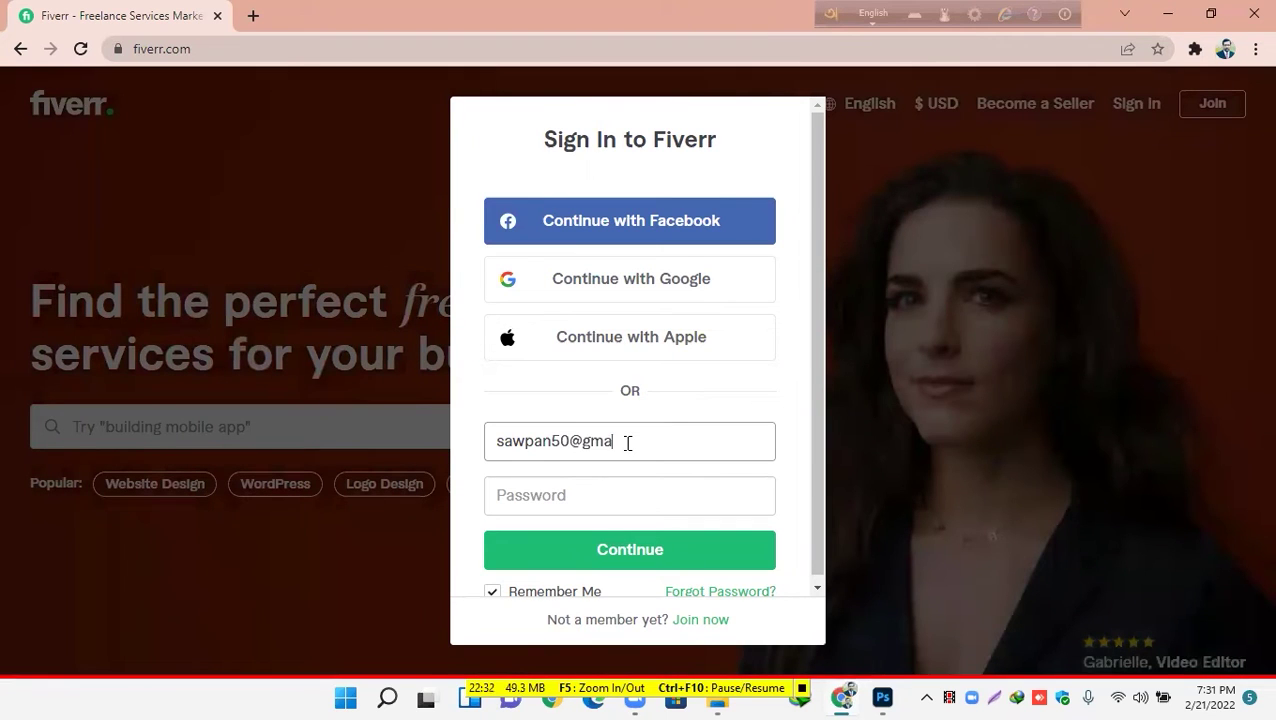
click(578, 494)
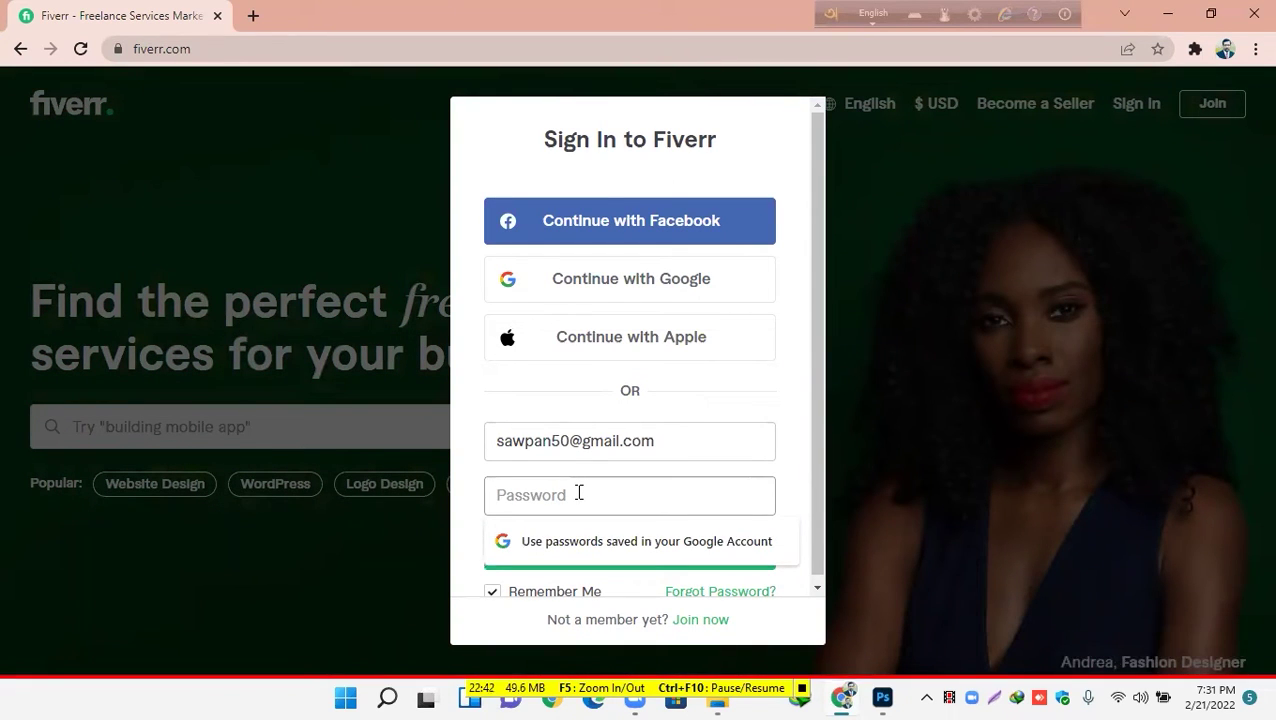
text(•••)
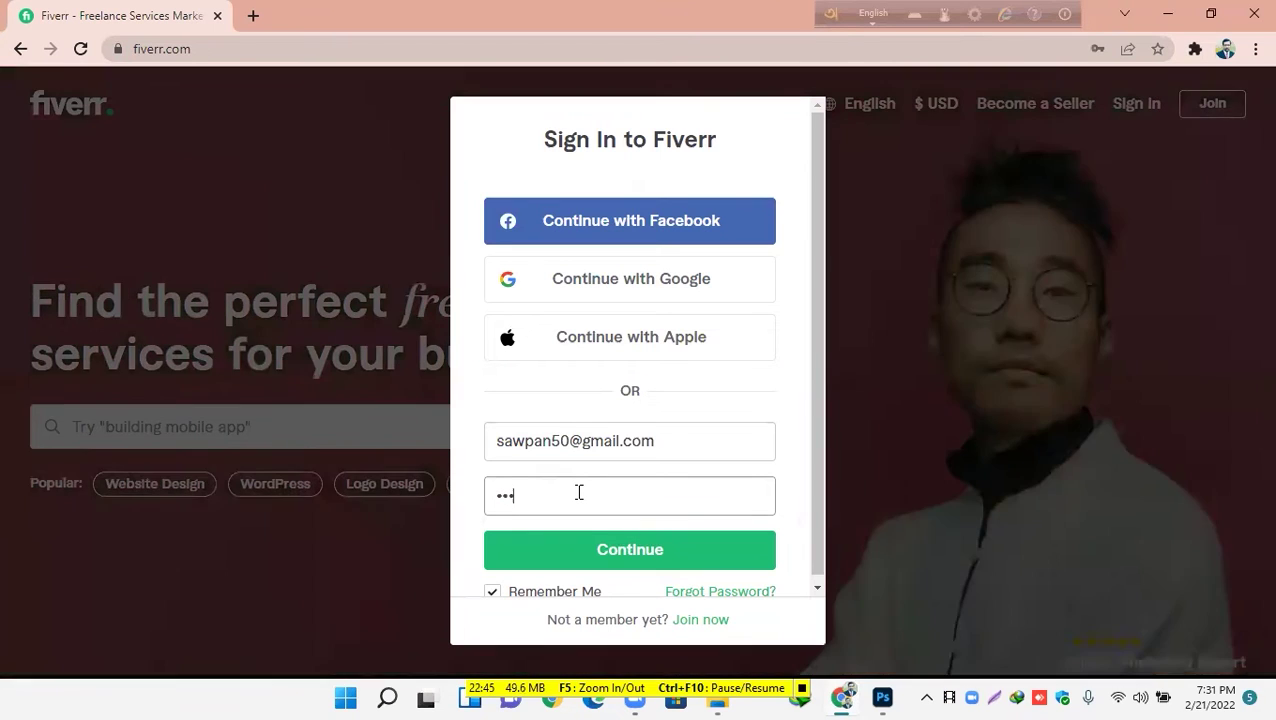
text(•)
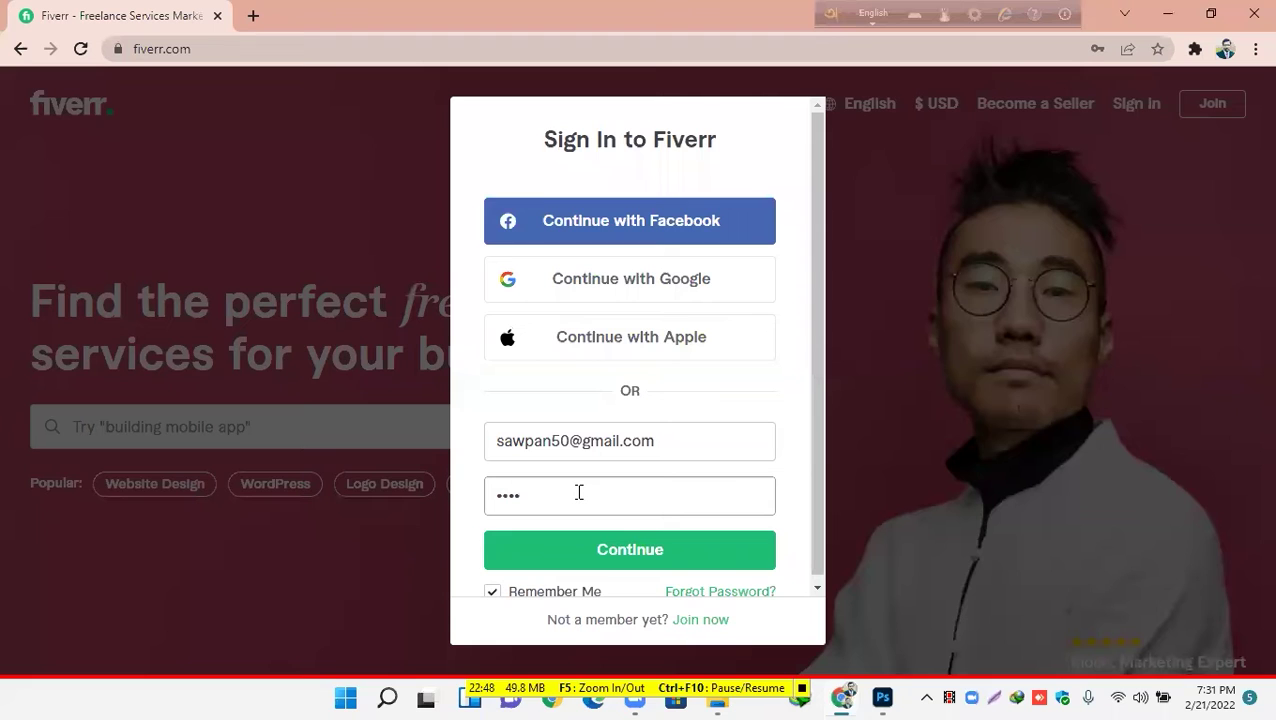
text(••)
text(••)
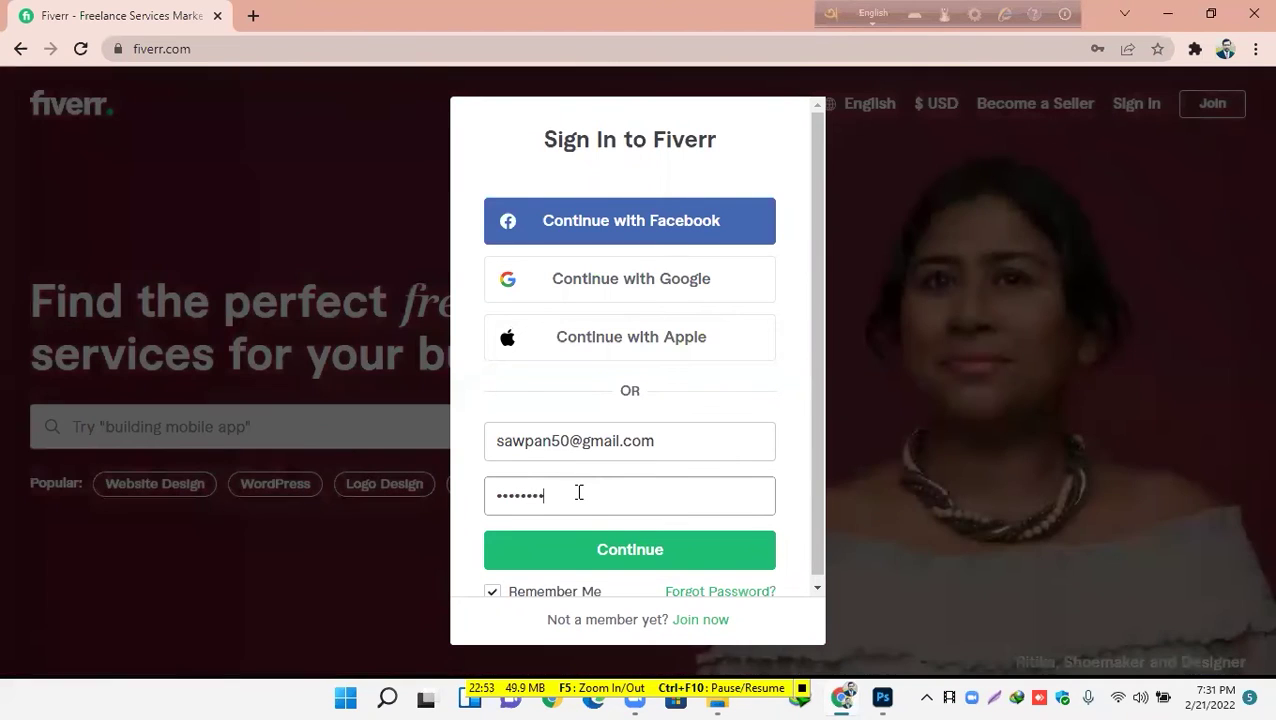
click(612, 553)
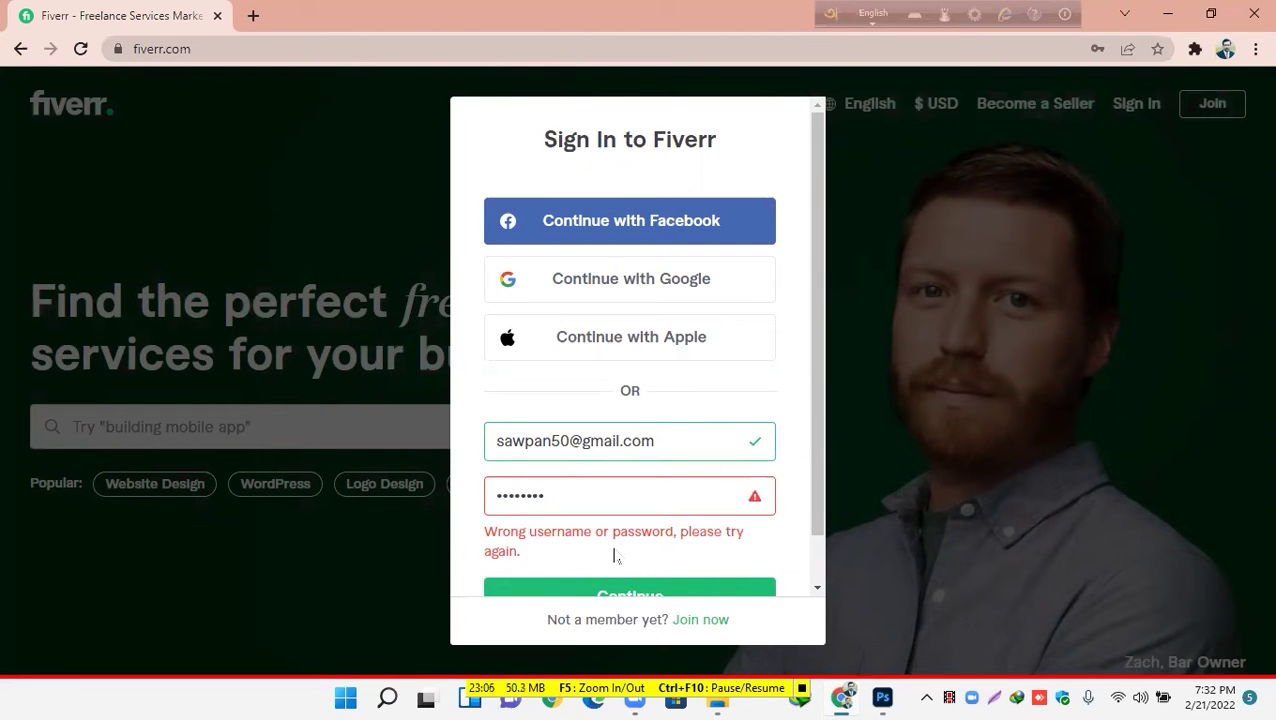
click(615, 556)
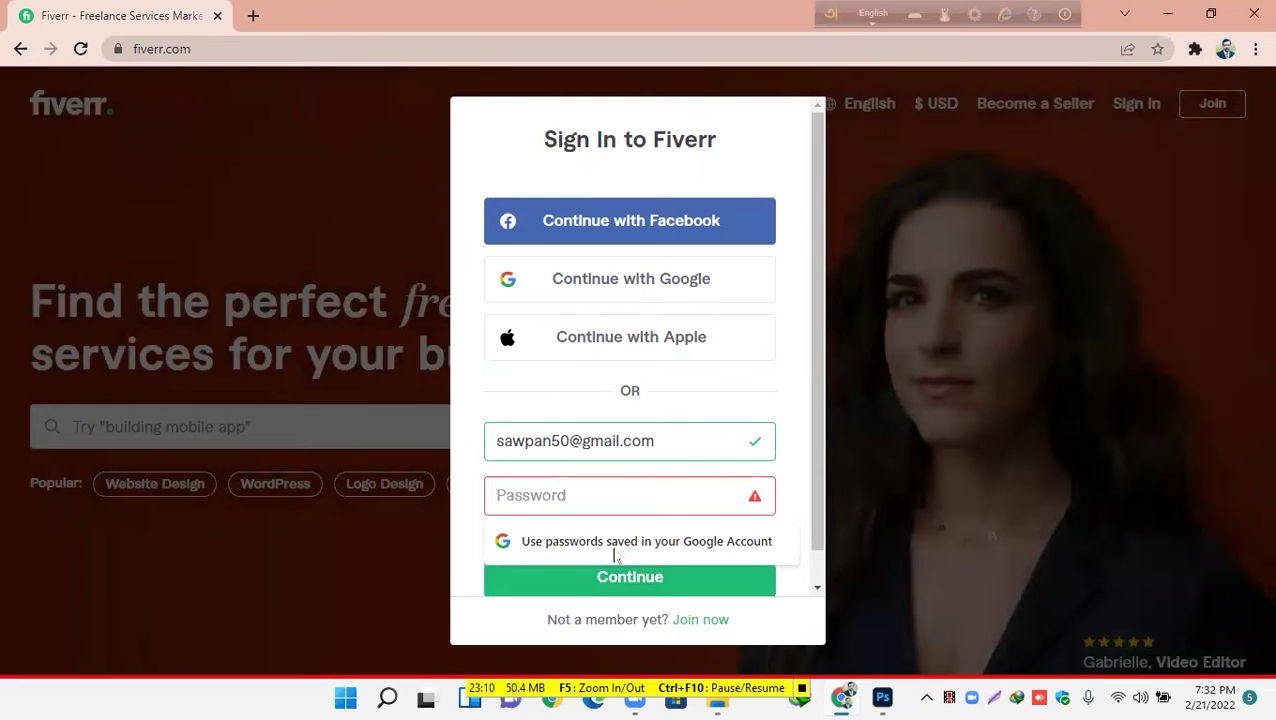
text(aa)
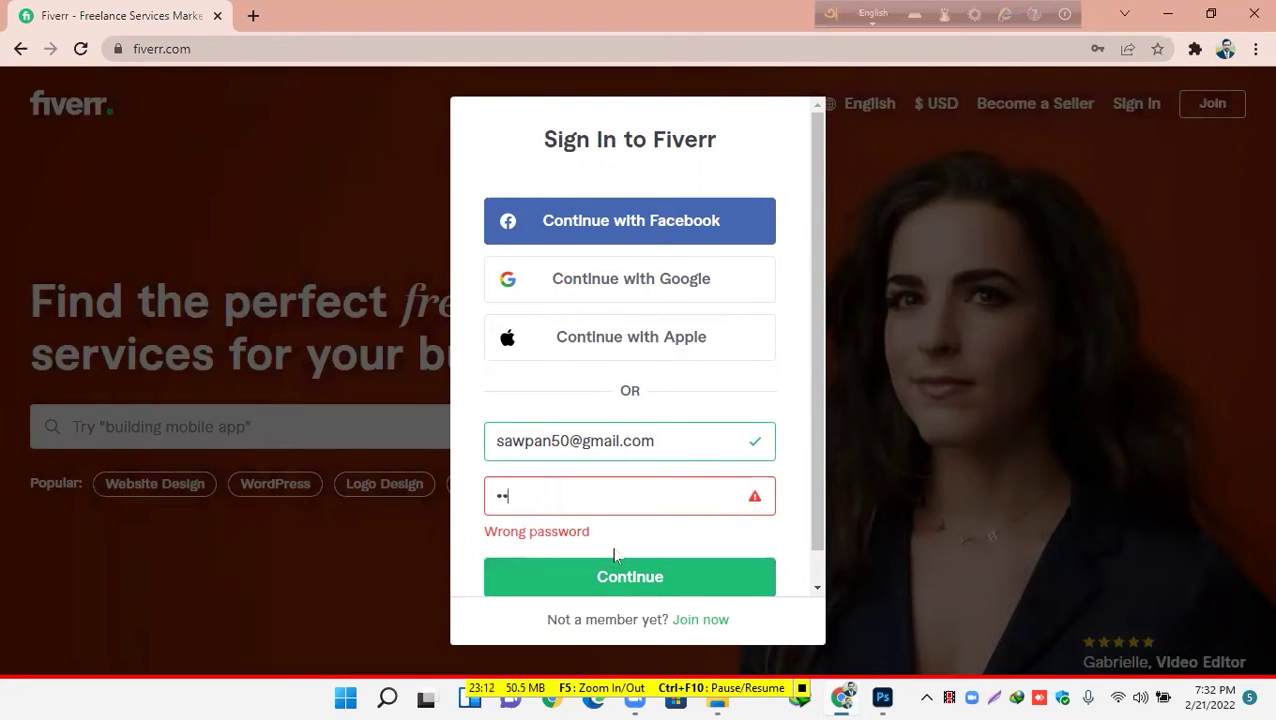
text(aa)
text(a)
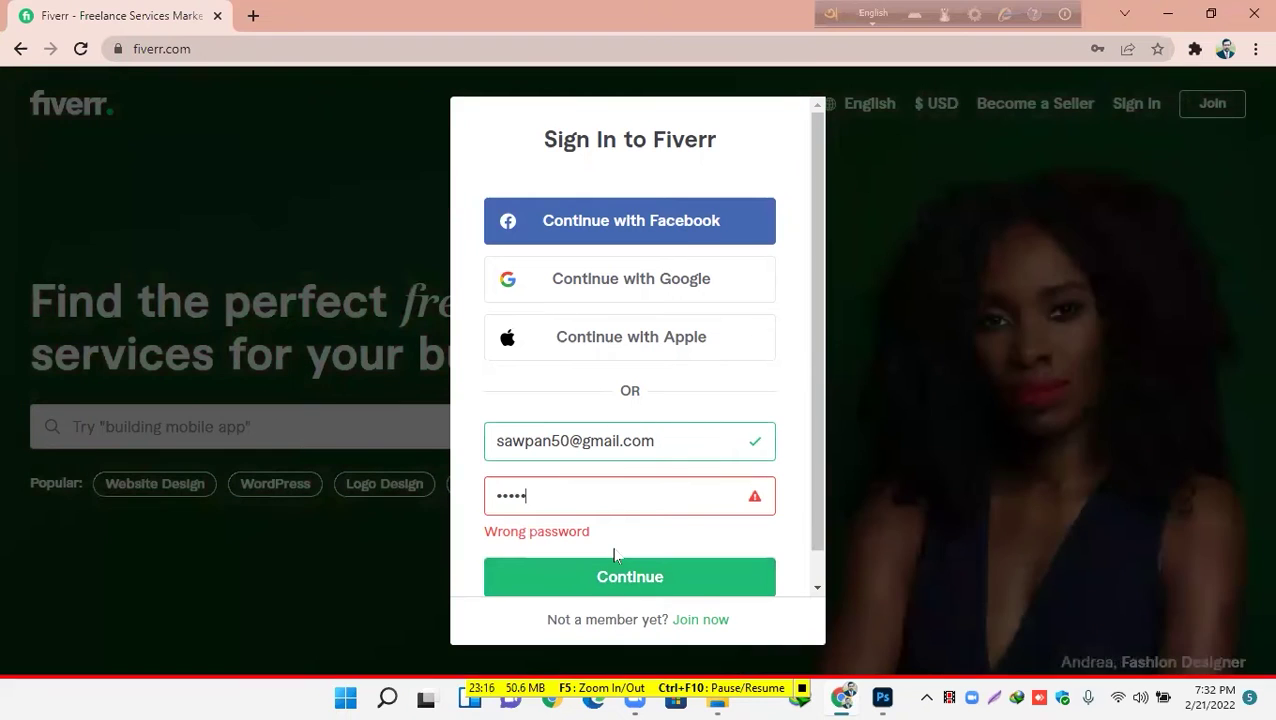
text(aa)
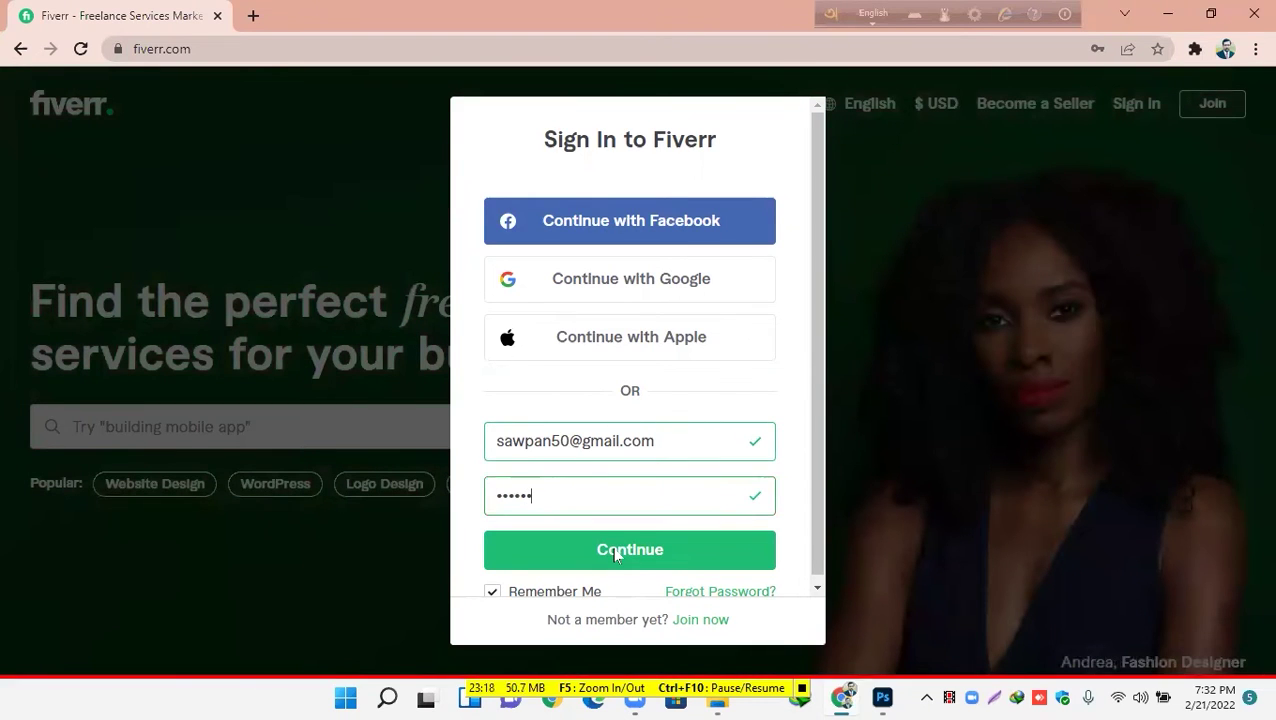
text(aaa)
click(613, 556)
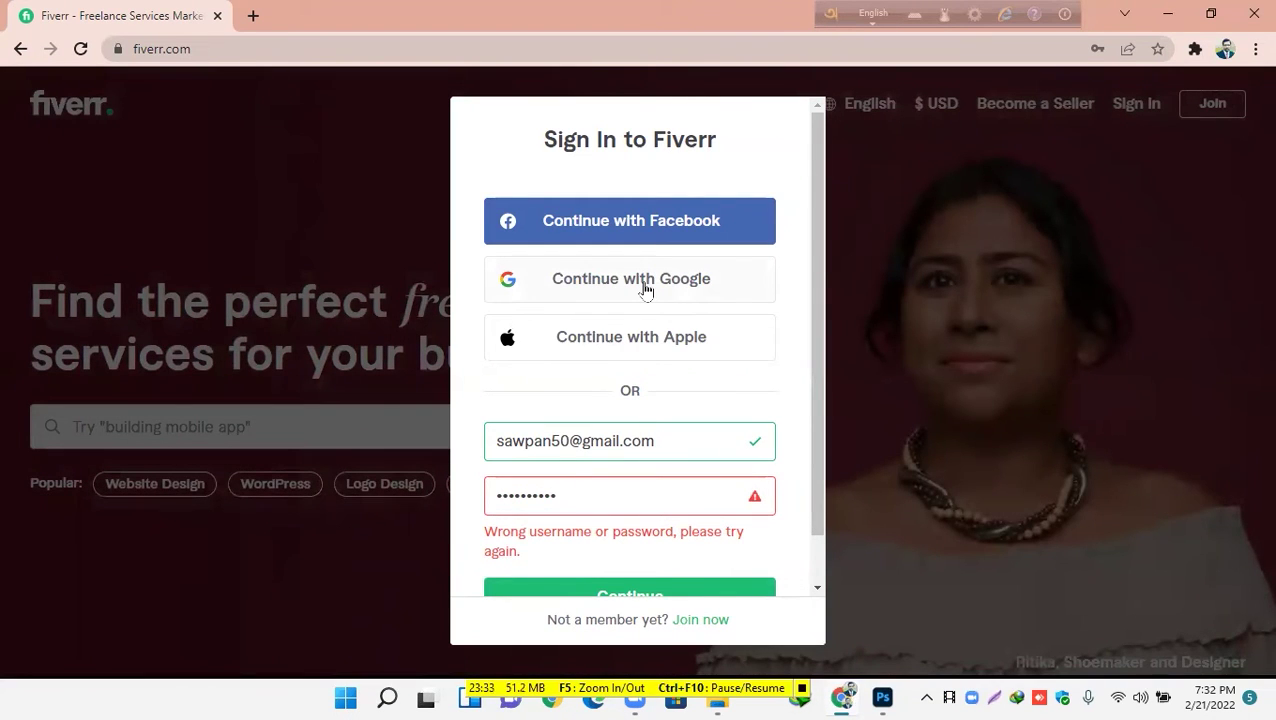
- Sign in to Fiverr with Google and accept Chrome's offer to save the password
click(645, 289)
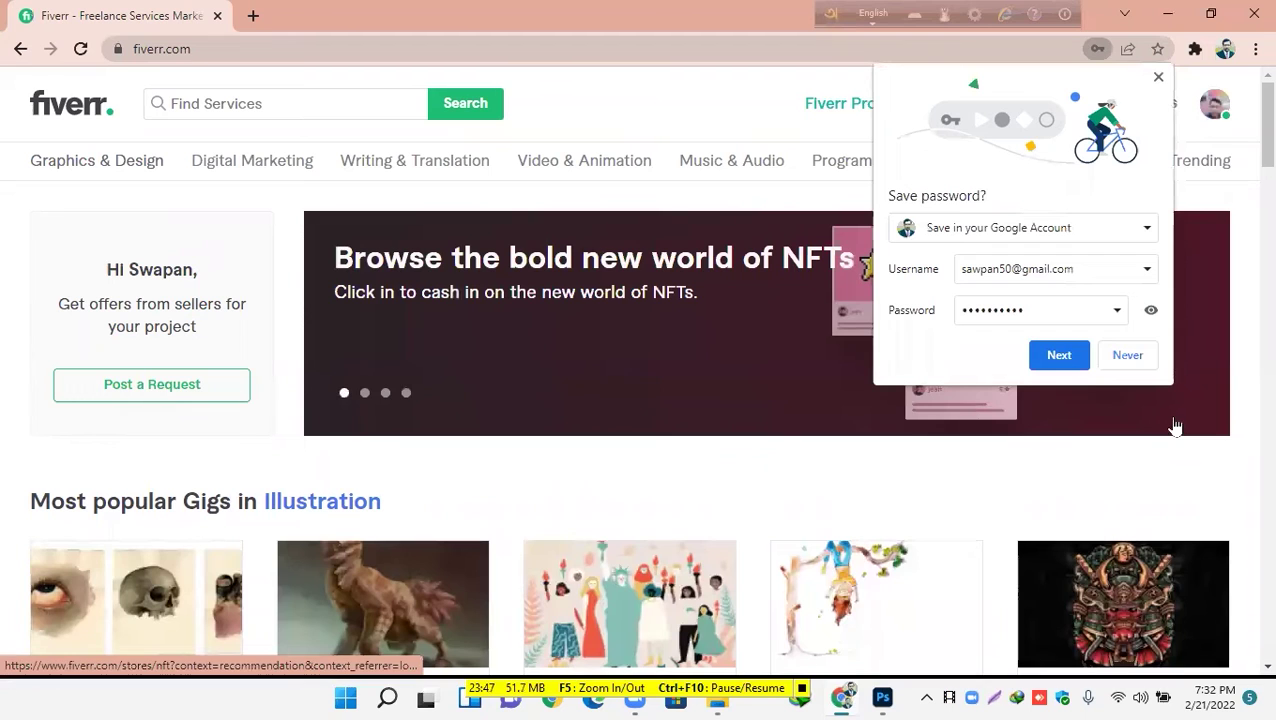
click(1062, 359)
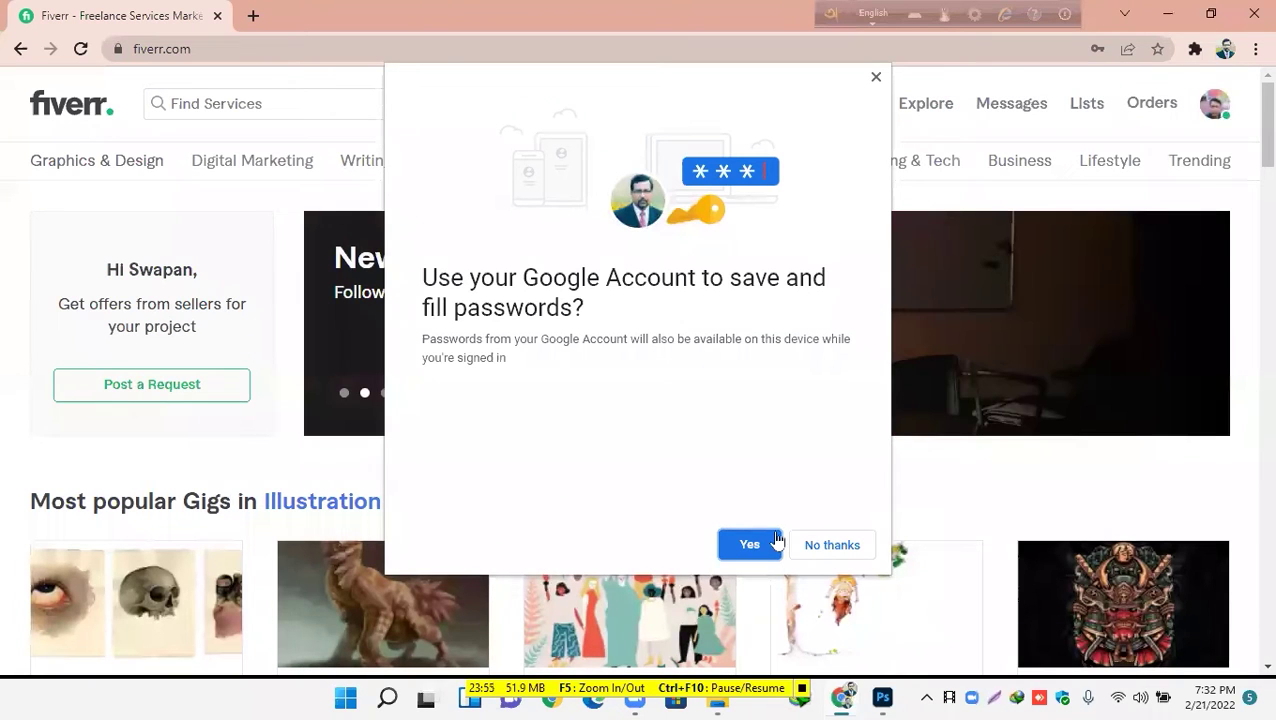
- Agree to store passwords in the Google Account and enter the Google password twice to verify
click(753, 556)
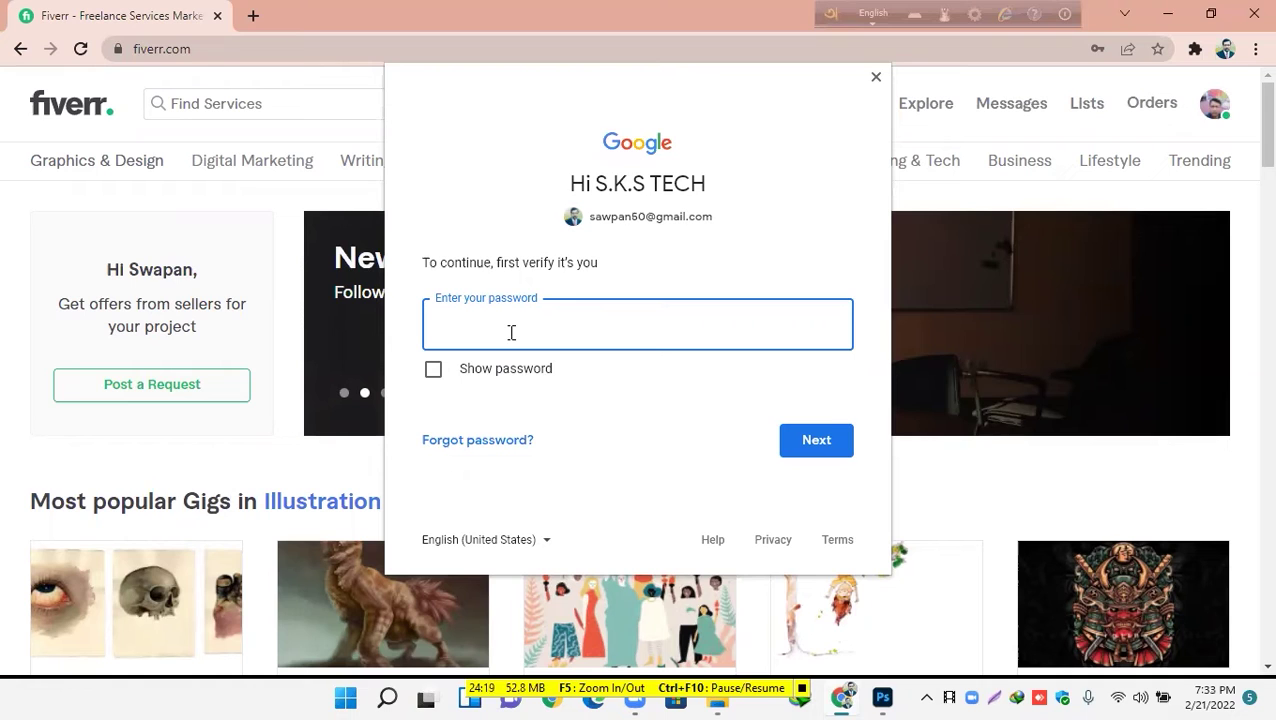
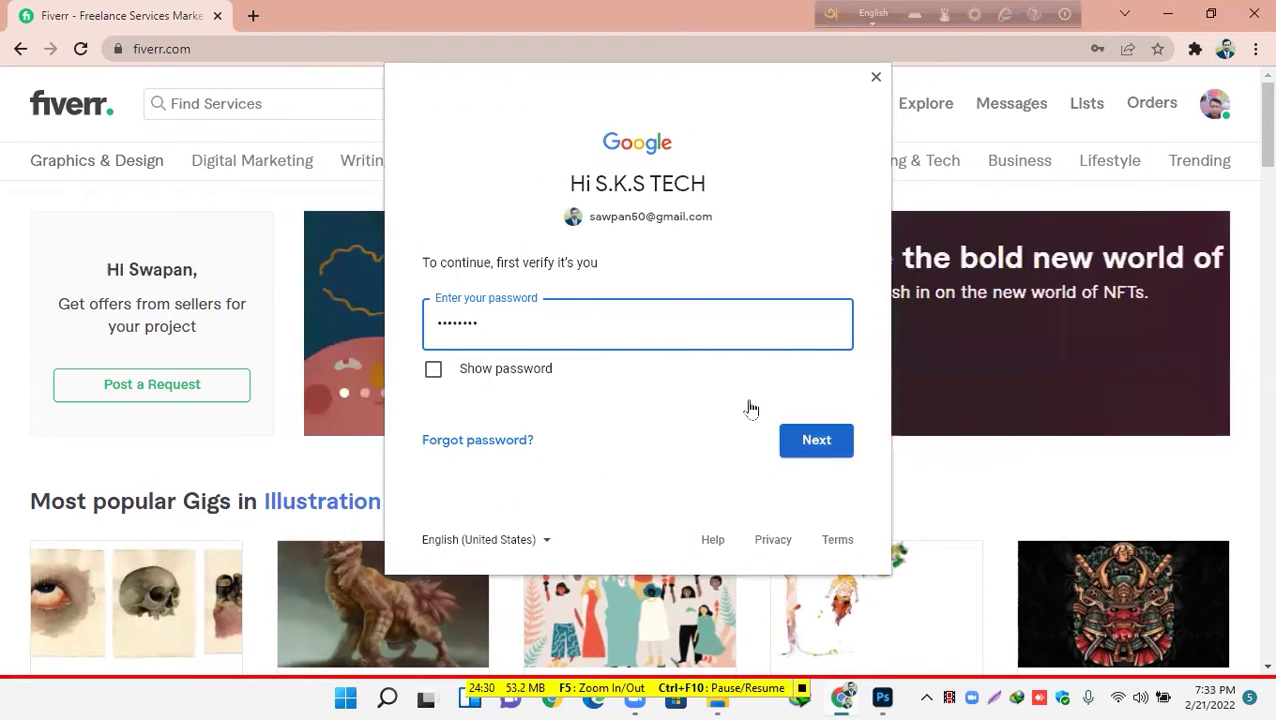
click(811, 446)
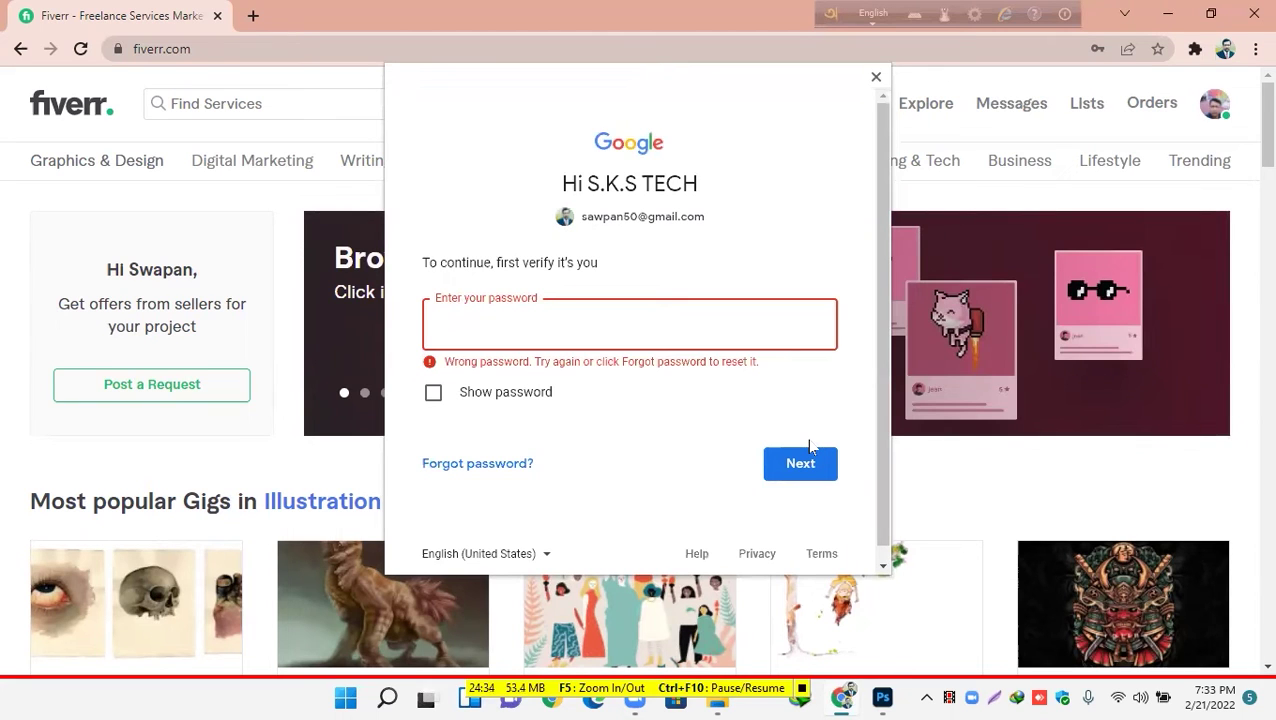
text(••)
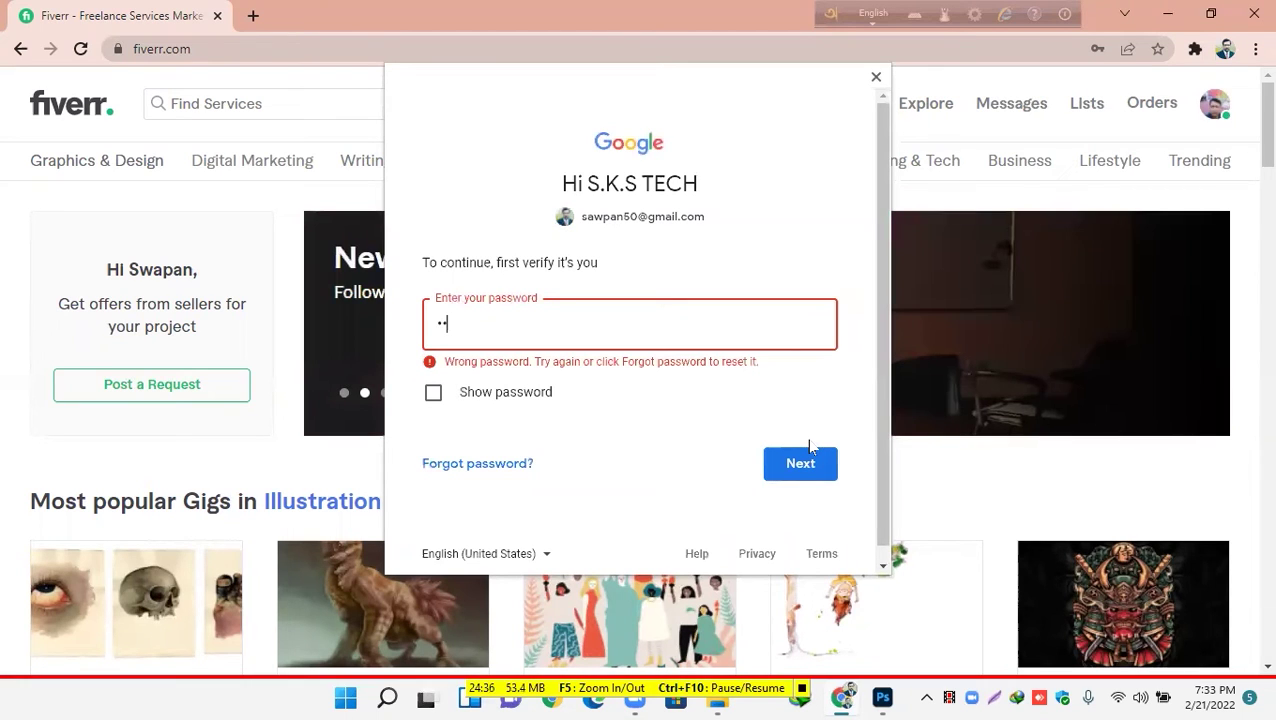
text(•)
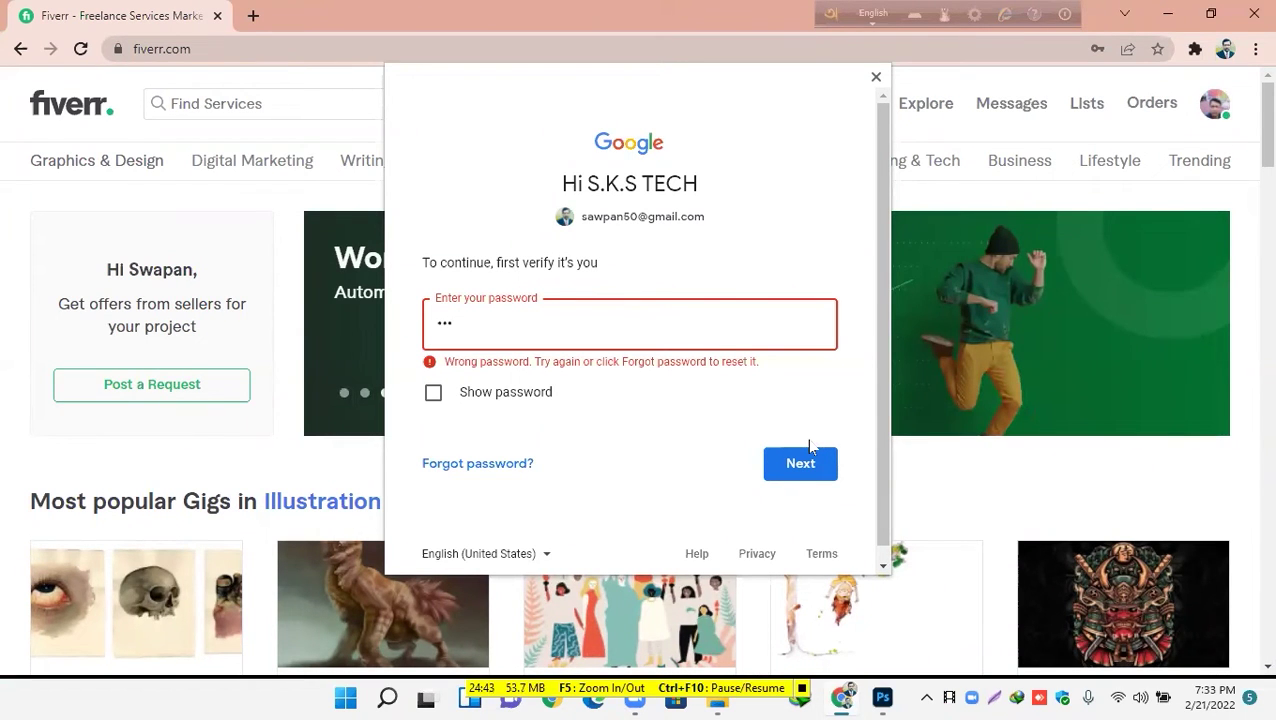
key(BackSpace)
key(BackSpace)
key(BackSpace)
click(485, 467)
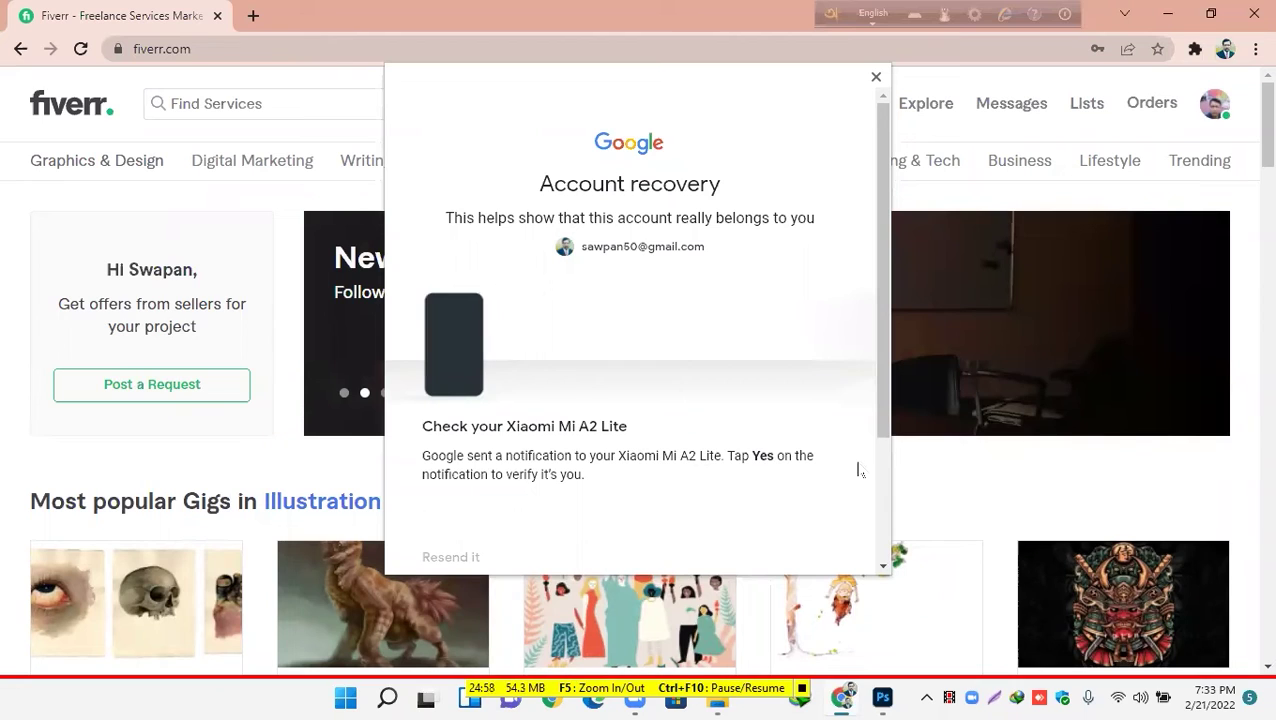
- Switch Google account recovery to an emailed verification code using 'Try another way'
scroll(866, 546, down, 2)
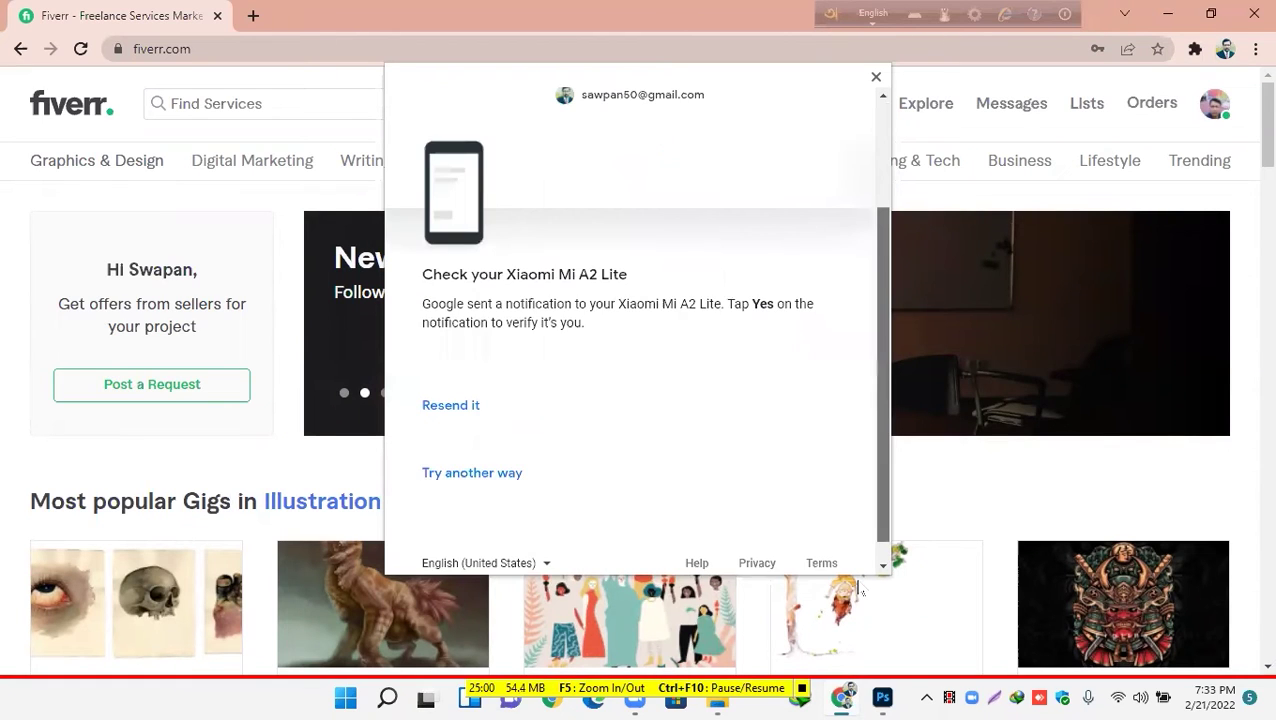
scroll(500, 480, down, 1)
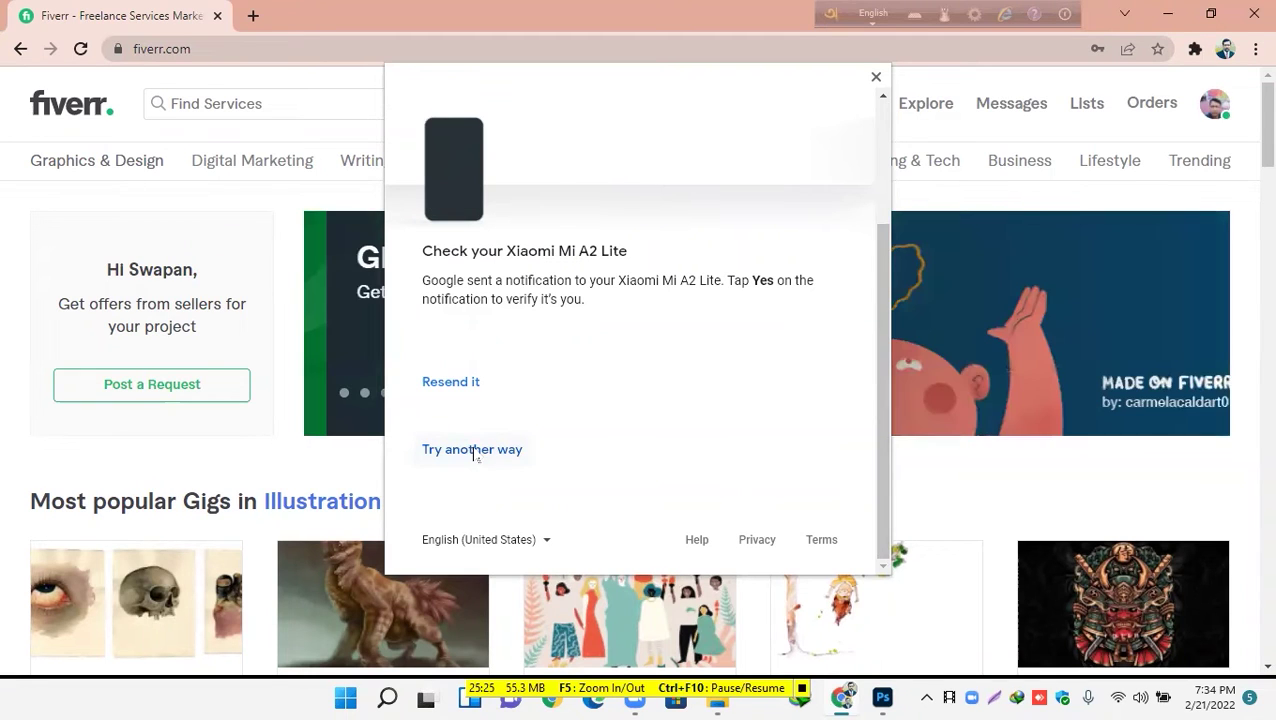
click(474, 451)
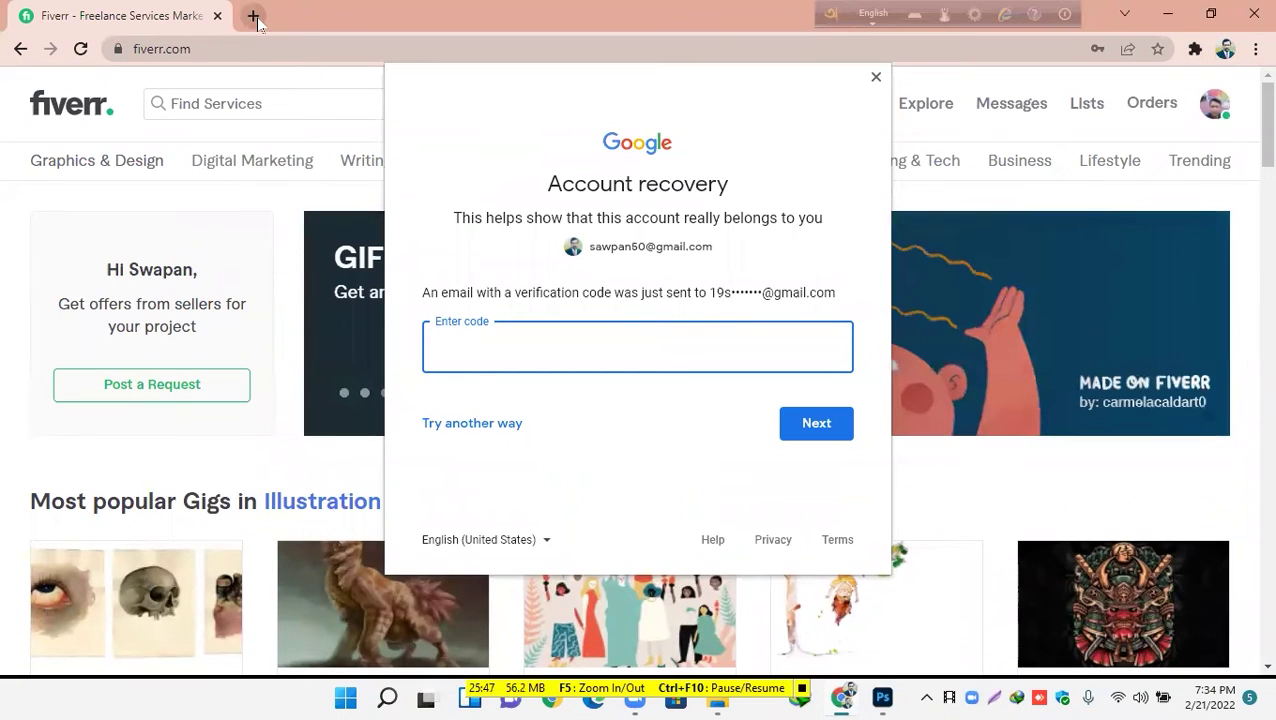
- In a new tab, choose 'Add another account' from the Chrome profile menu
click(254, 16)
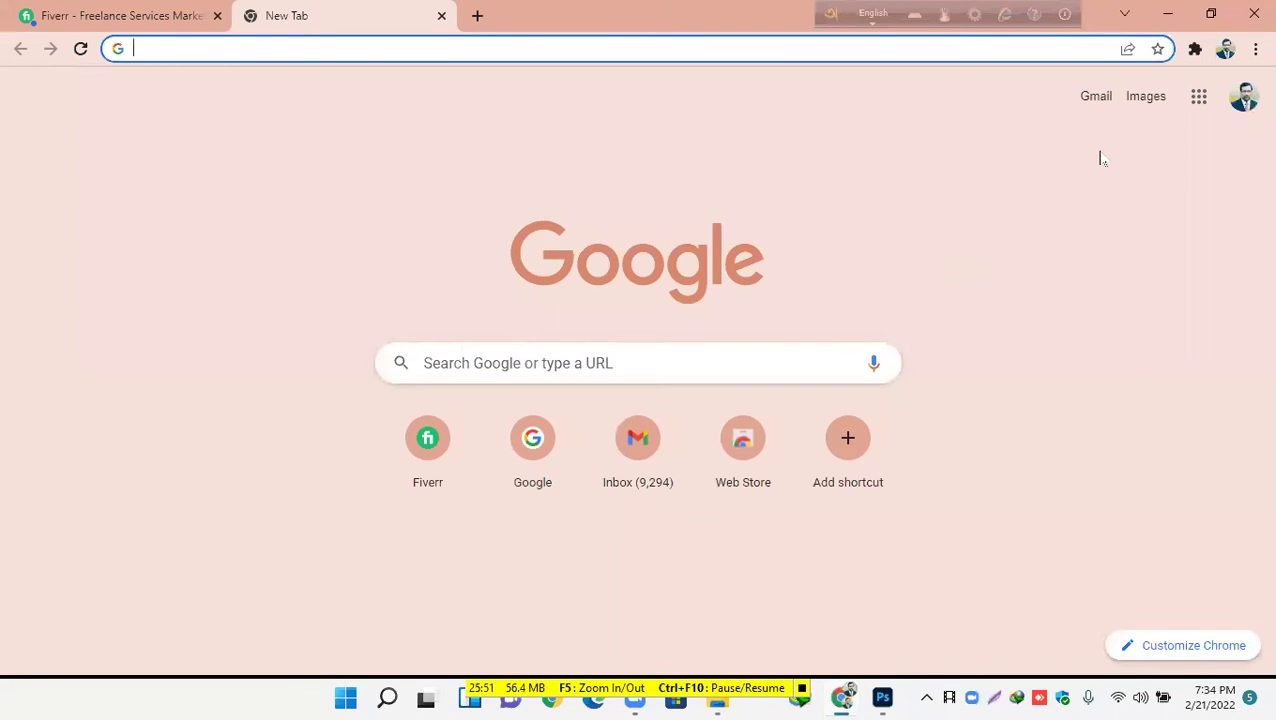
click(1240, 96)
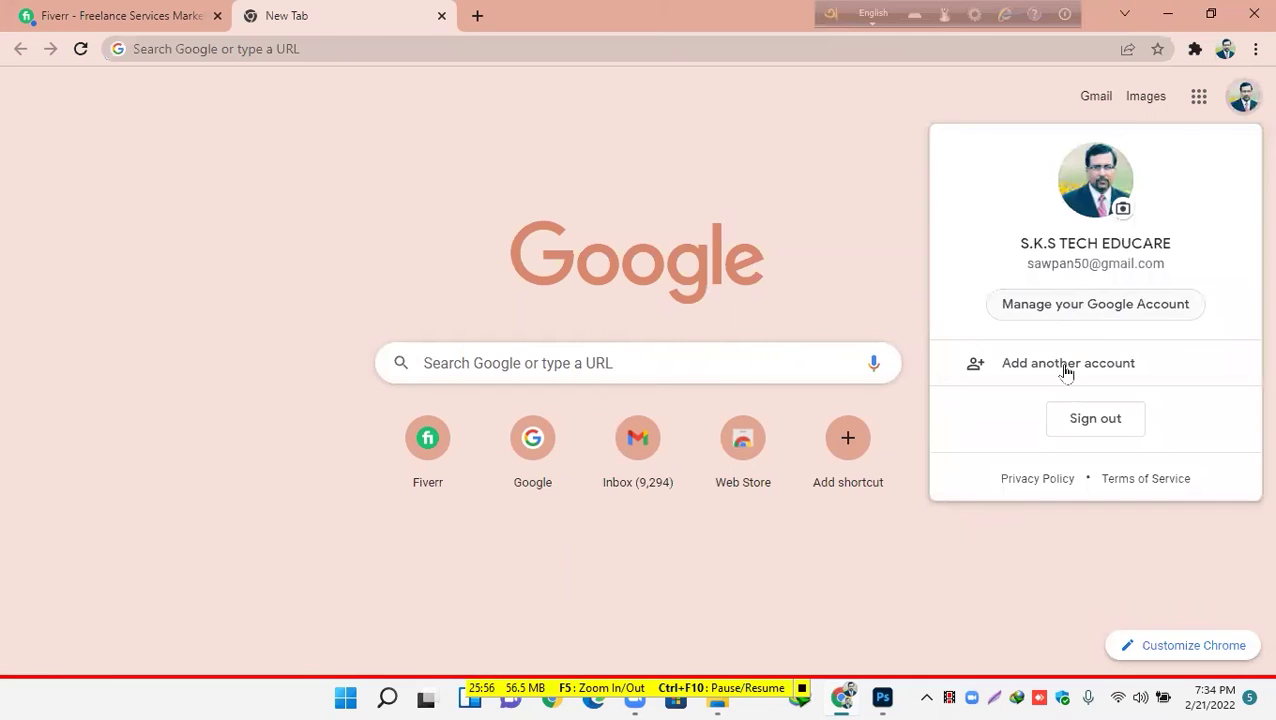
click(1064, 371)
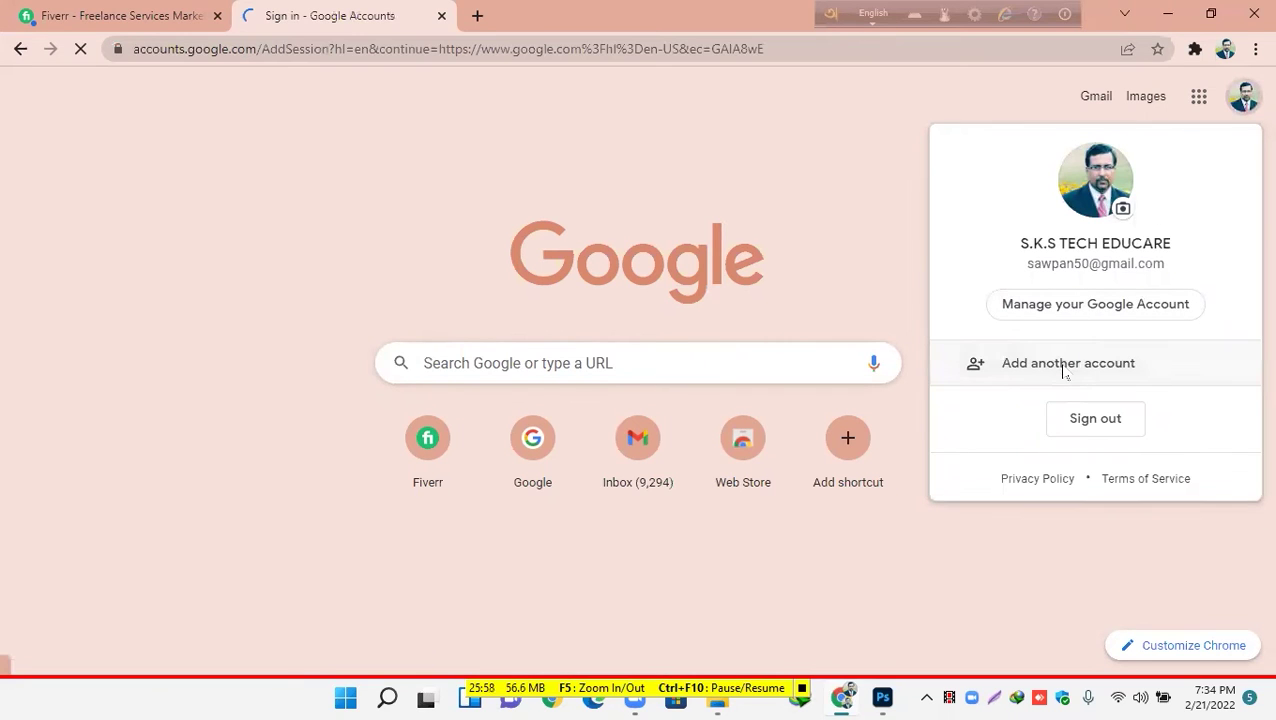
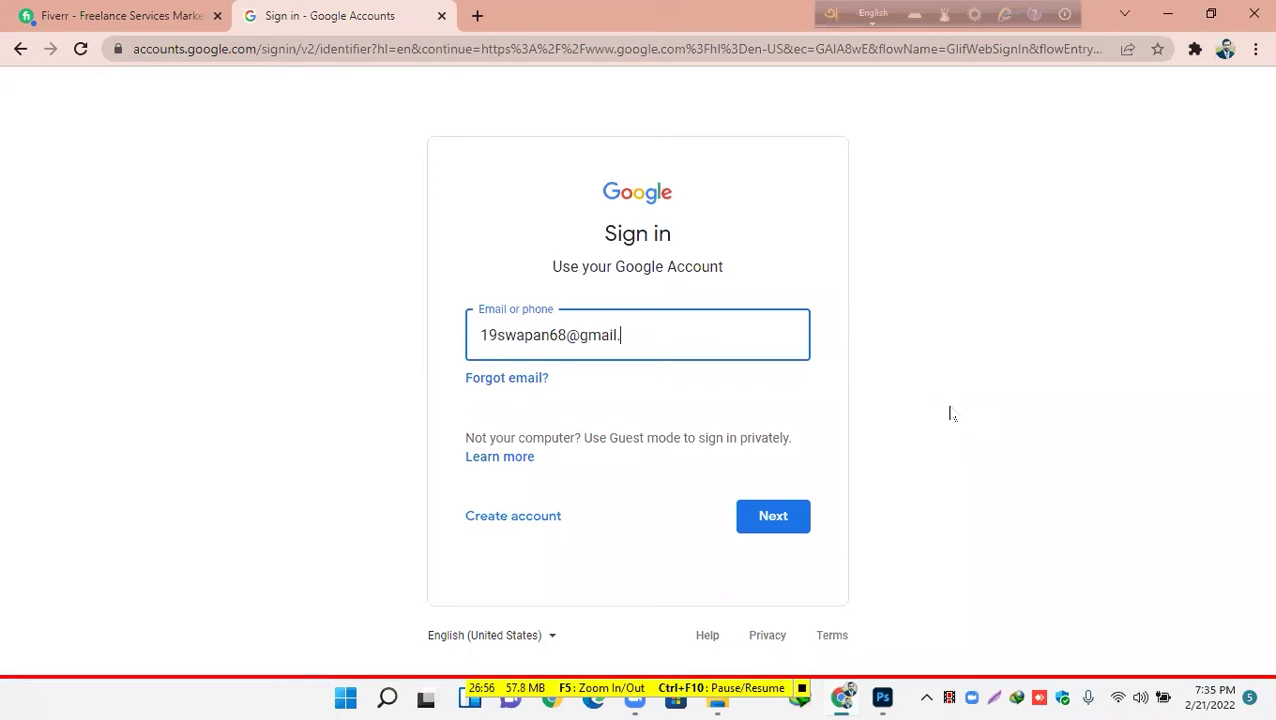
- Enter the second account's e-mail address and password to complete the Google sign-in
click(765, 515)
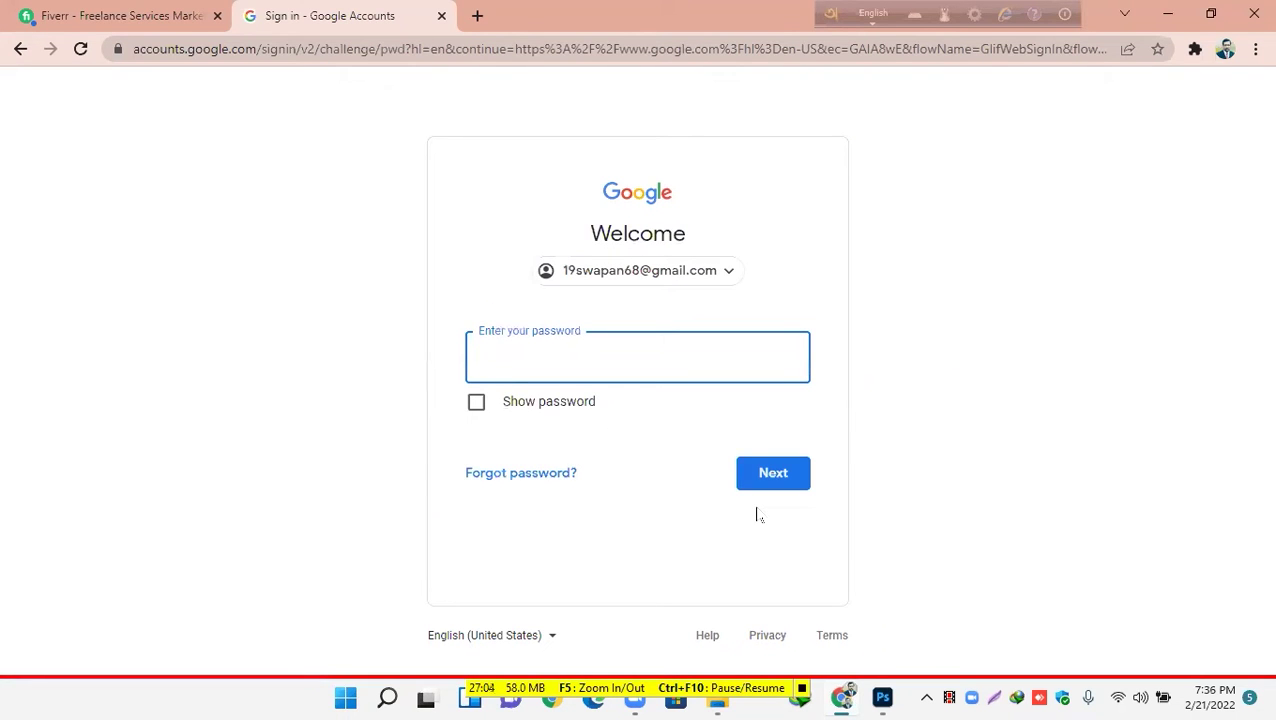
click(785, 479)
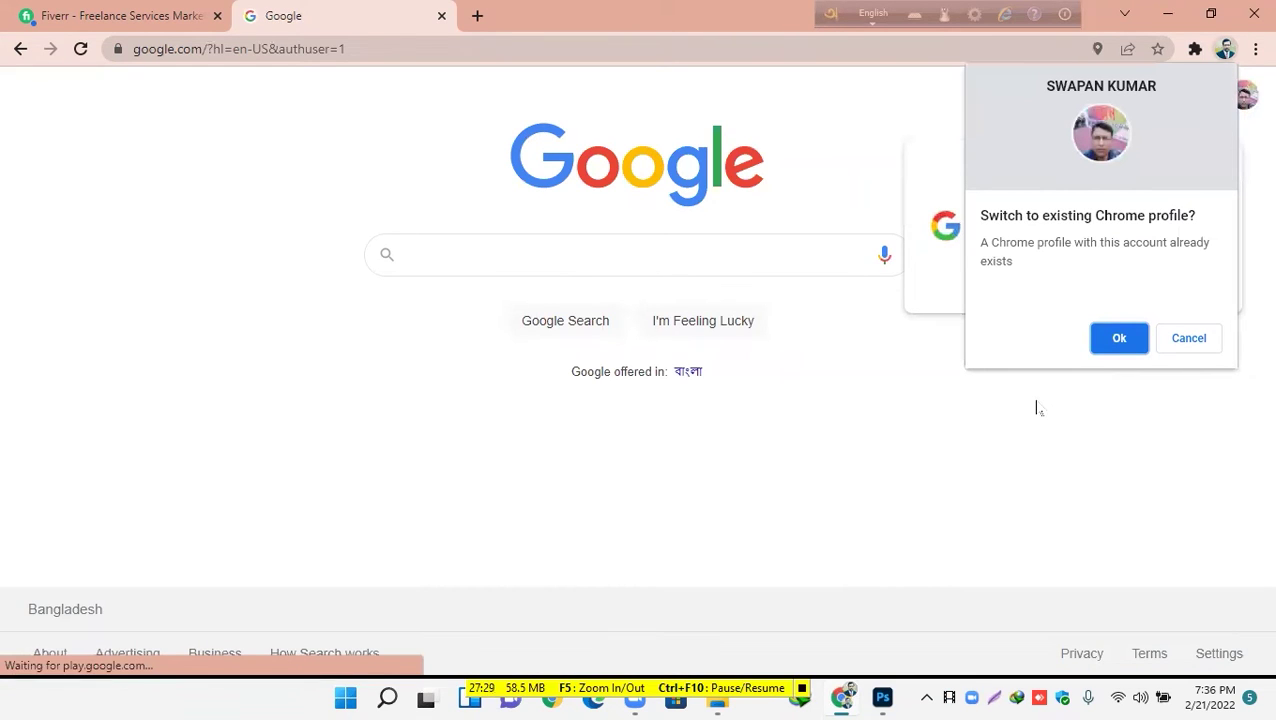
- Decline the Chrome profile switch and confirm the account settings review
click(1188, 338)
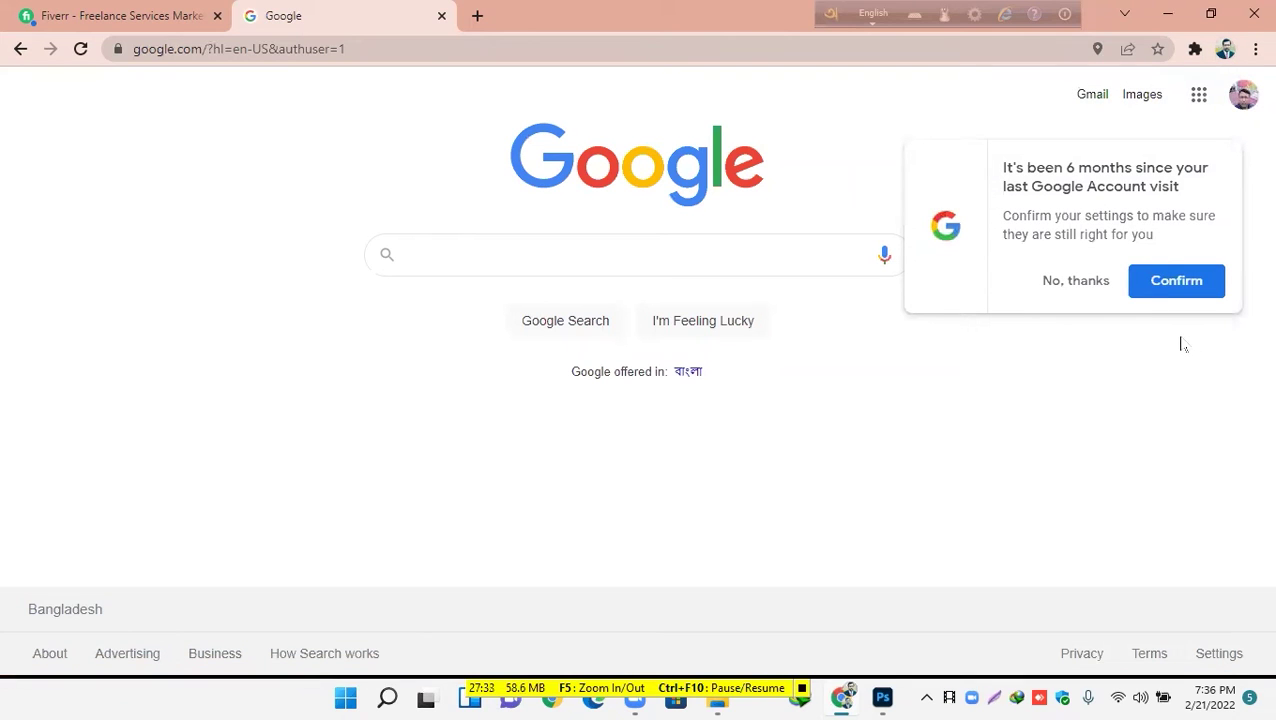
click(1172, 280)
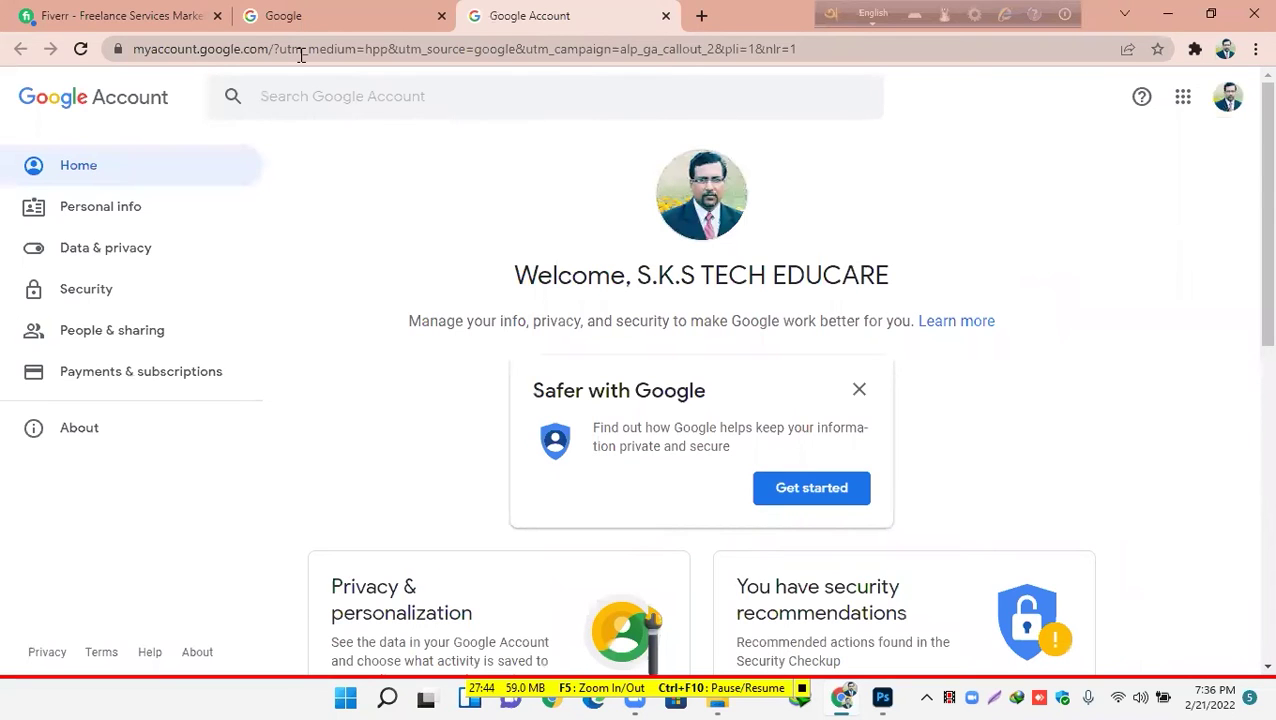
- Return to the Google Account page and bring up the Google apps list
click(299, 15)
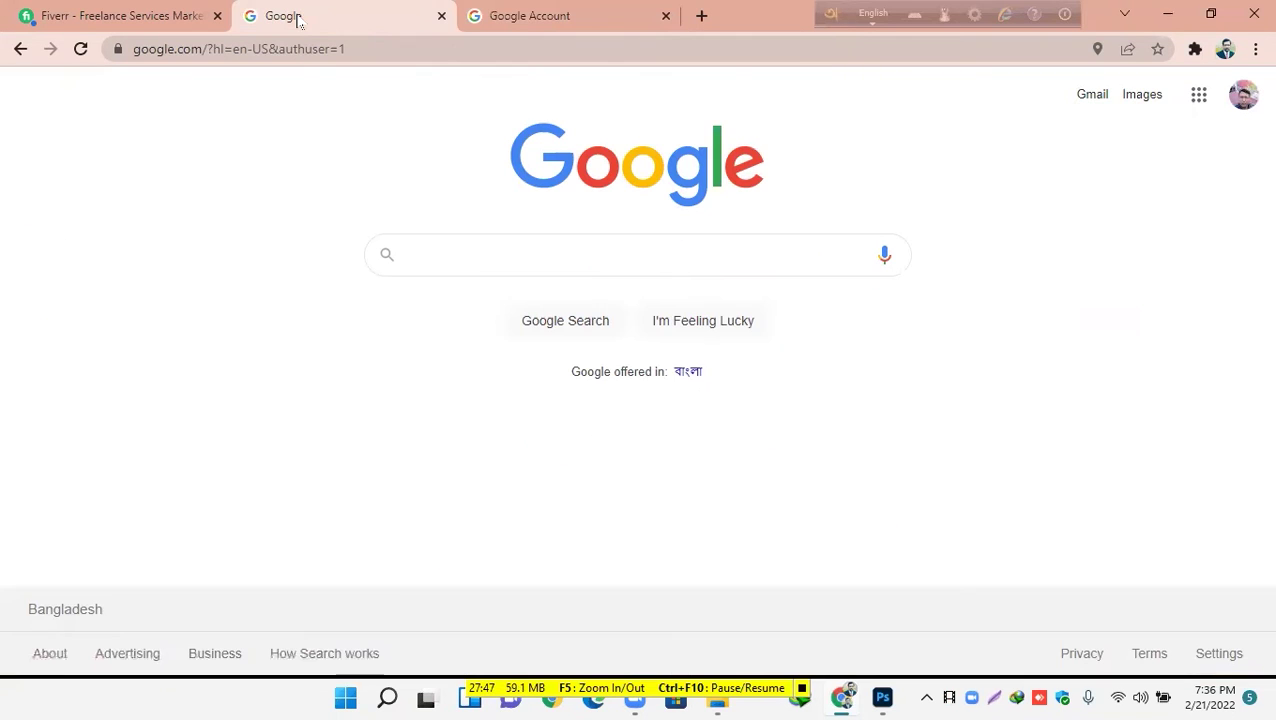
click(587, 20)
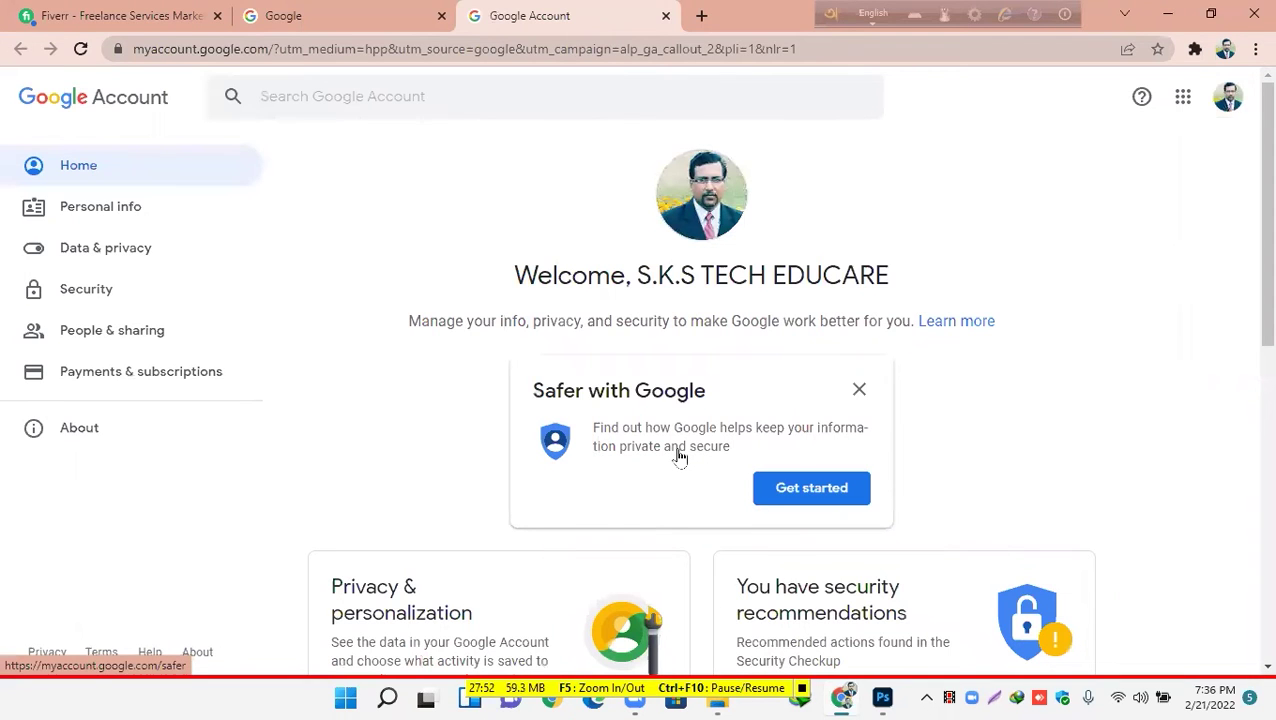
click(1183, 98)
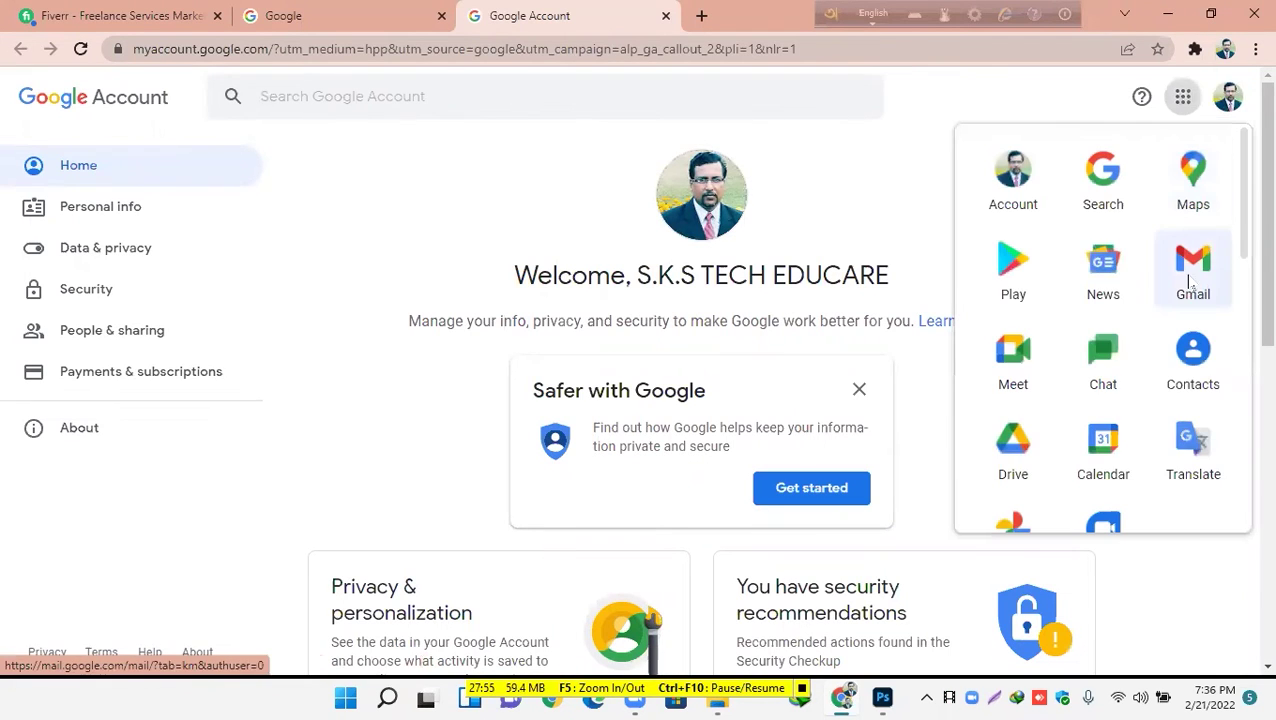
- Open Gmail and read the Security alert email about the new sign-in to the linked account
click(1189, 285)
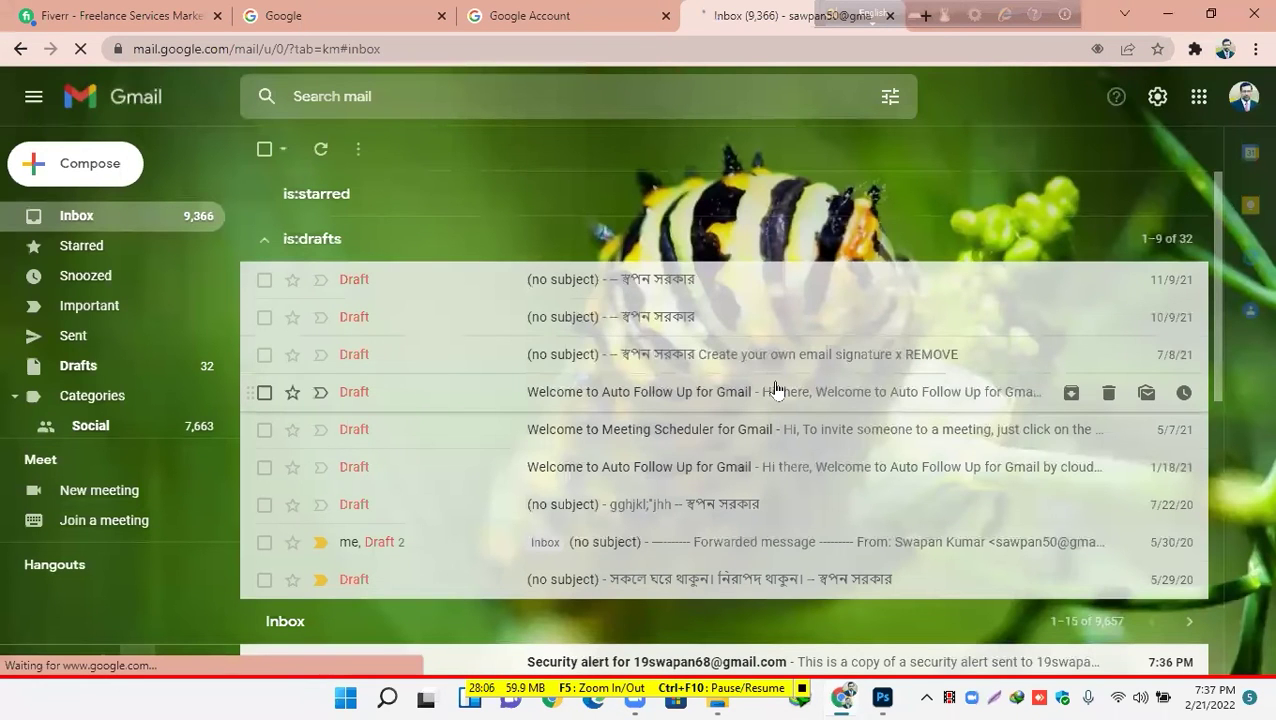
scroll(800, 385, down, 4)
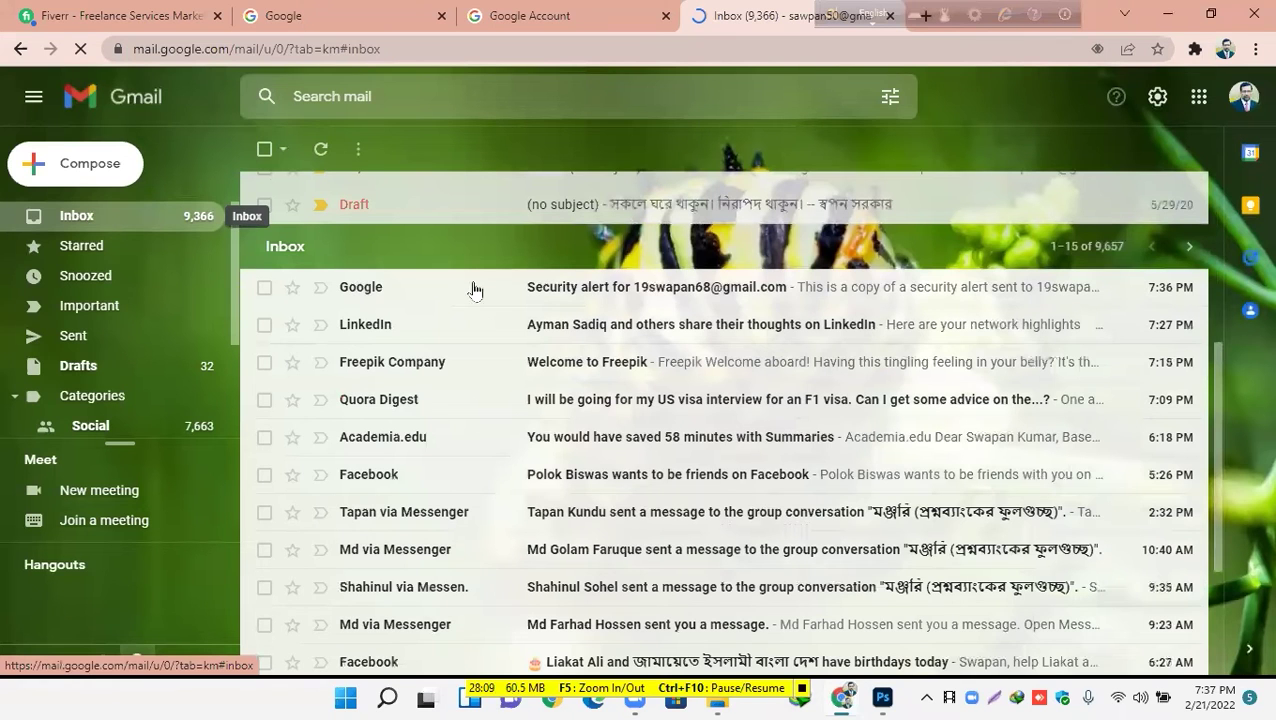
click(587, 297)
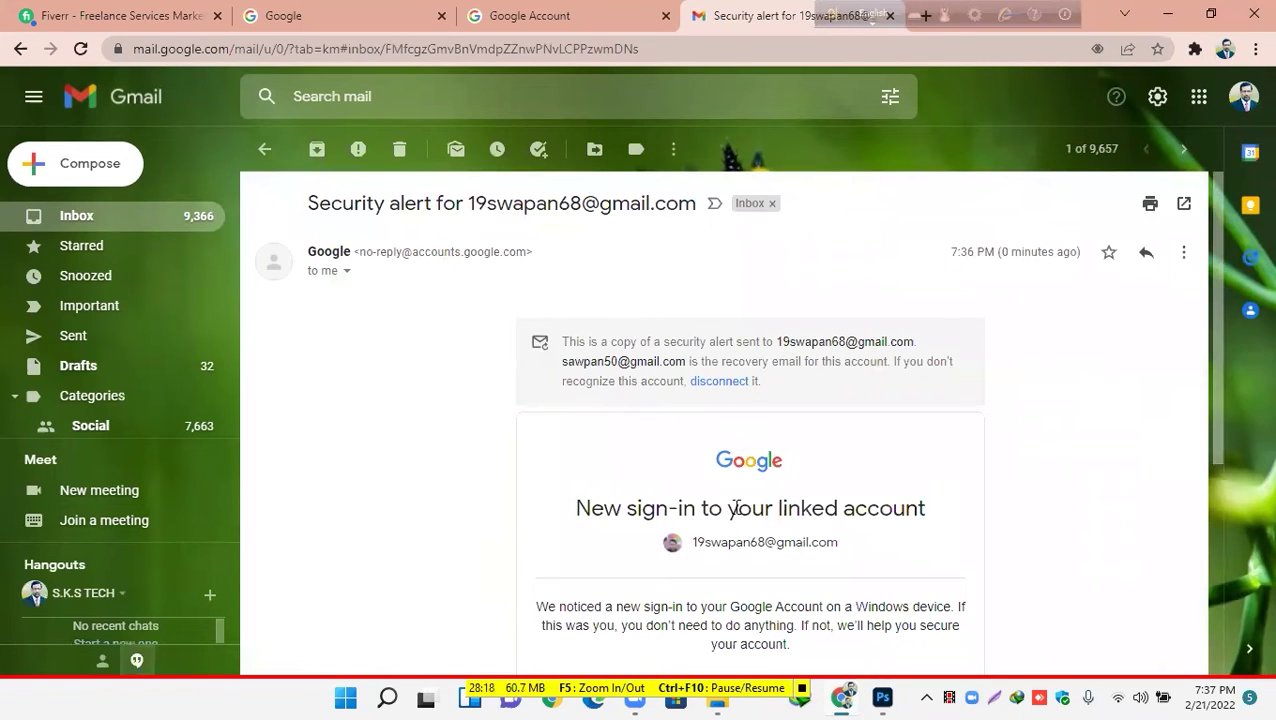
scroll(741, 515, down, 3)
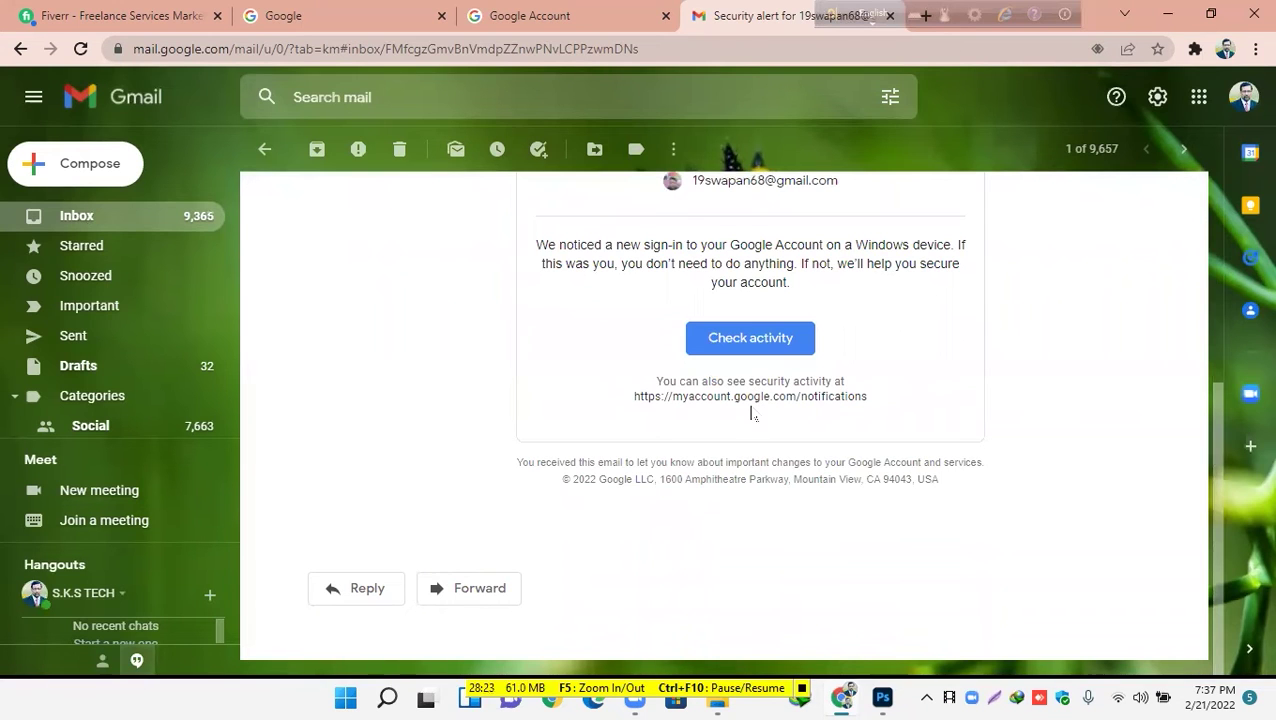
scroll(752, 413, up, 3)
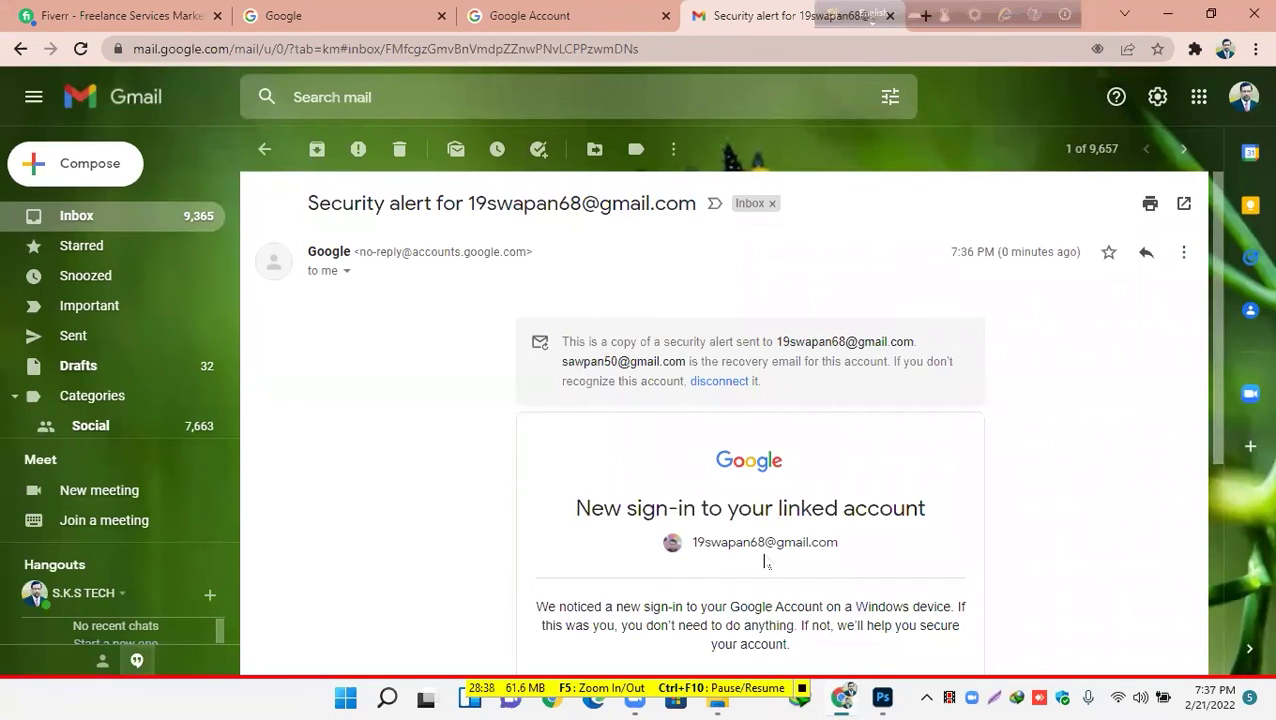
scroll(765, 562, down, 3)
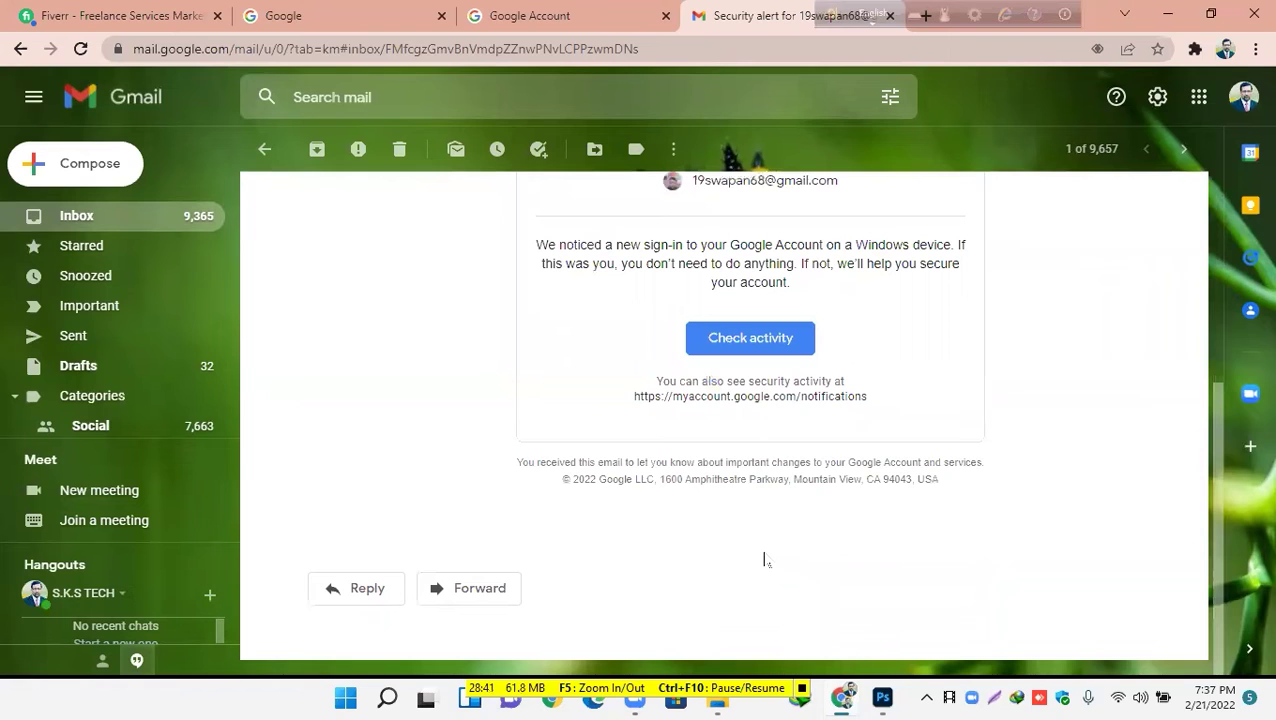
- Confirm via Check activity that the new Windows sign-in was yours, then return to the alert email
click(769, 340)
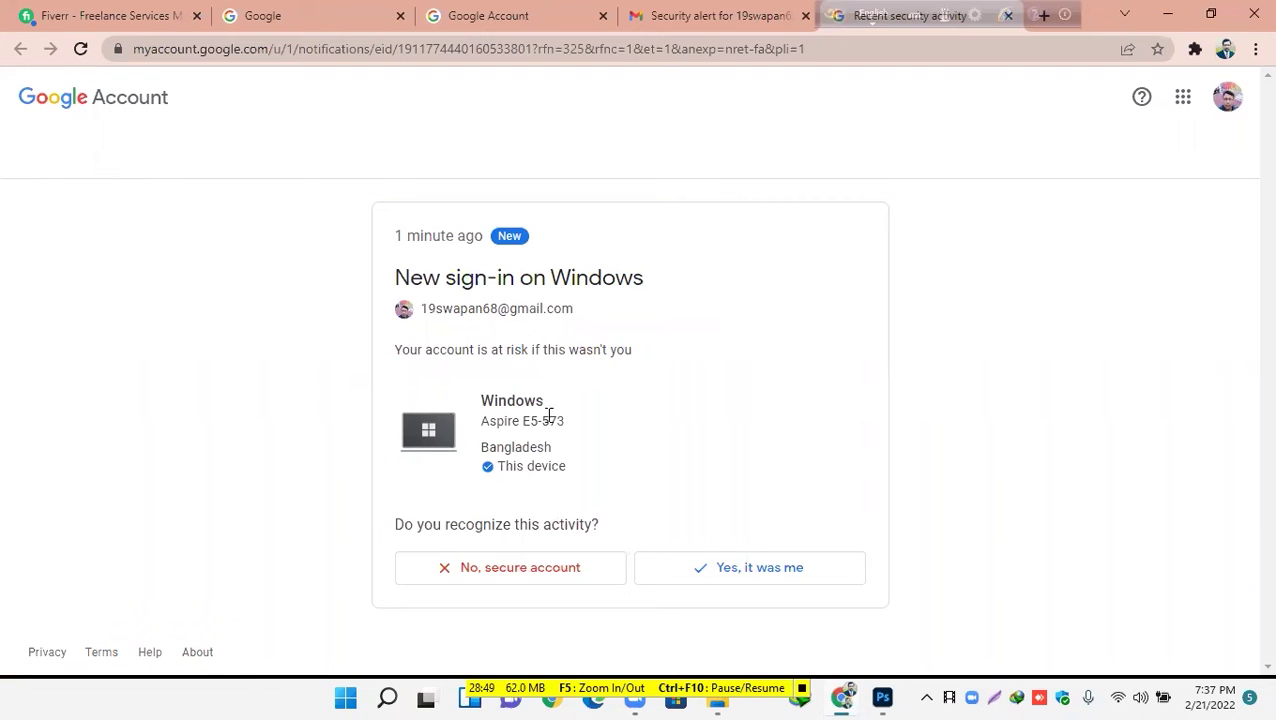
click(746, 569)
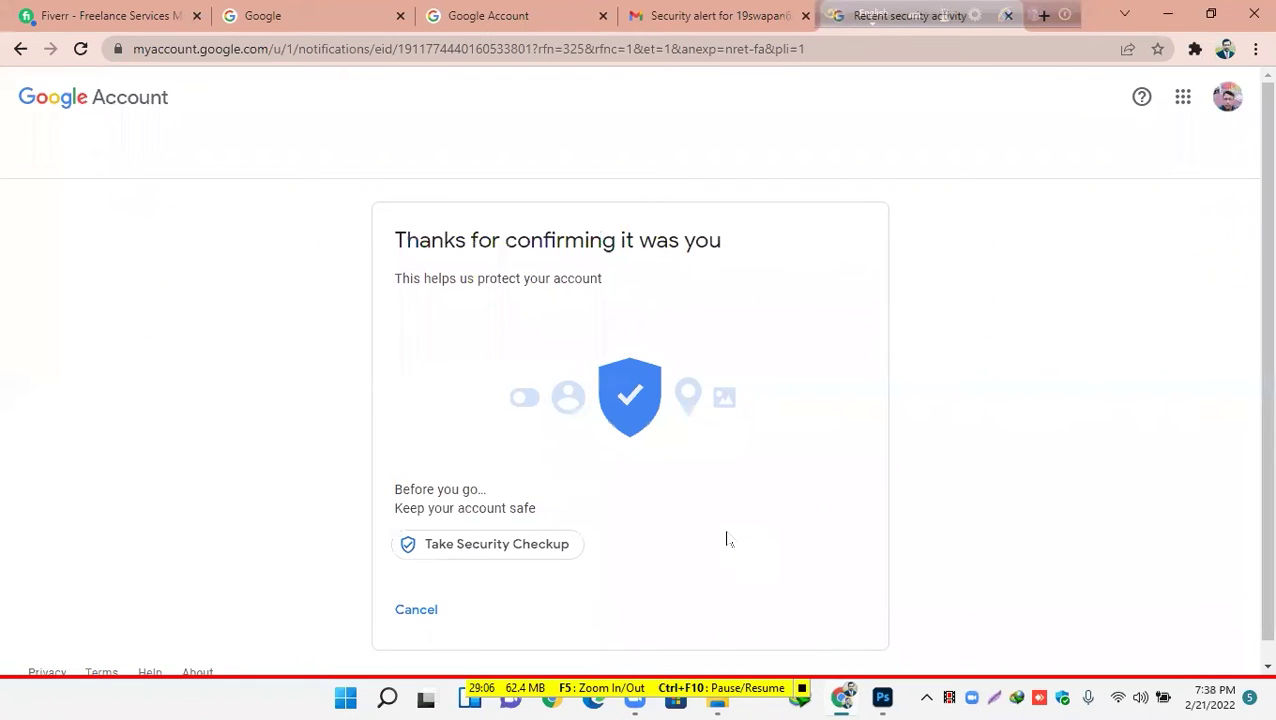
scroll(727, 539, down, 1)
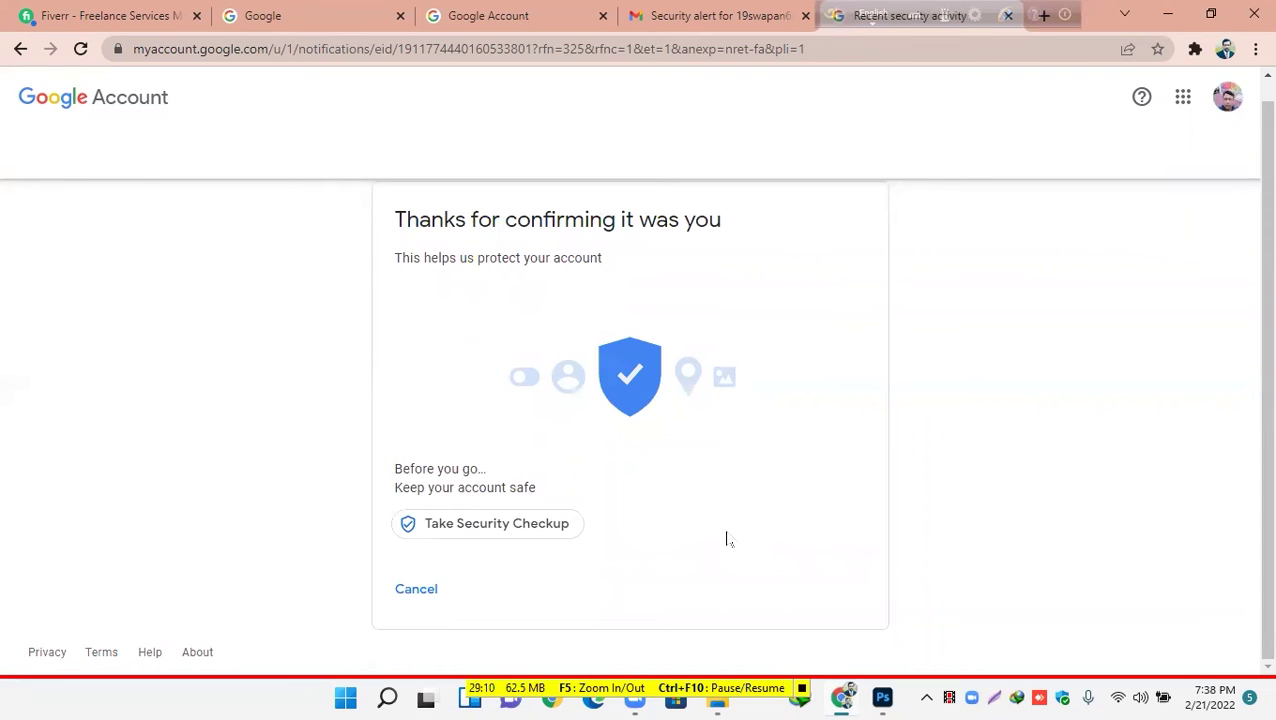
scroll(727, 539, up, 1)
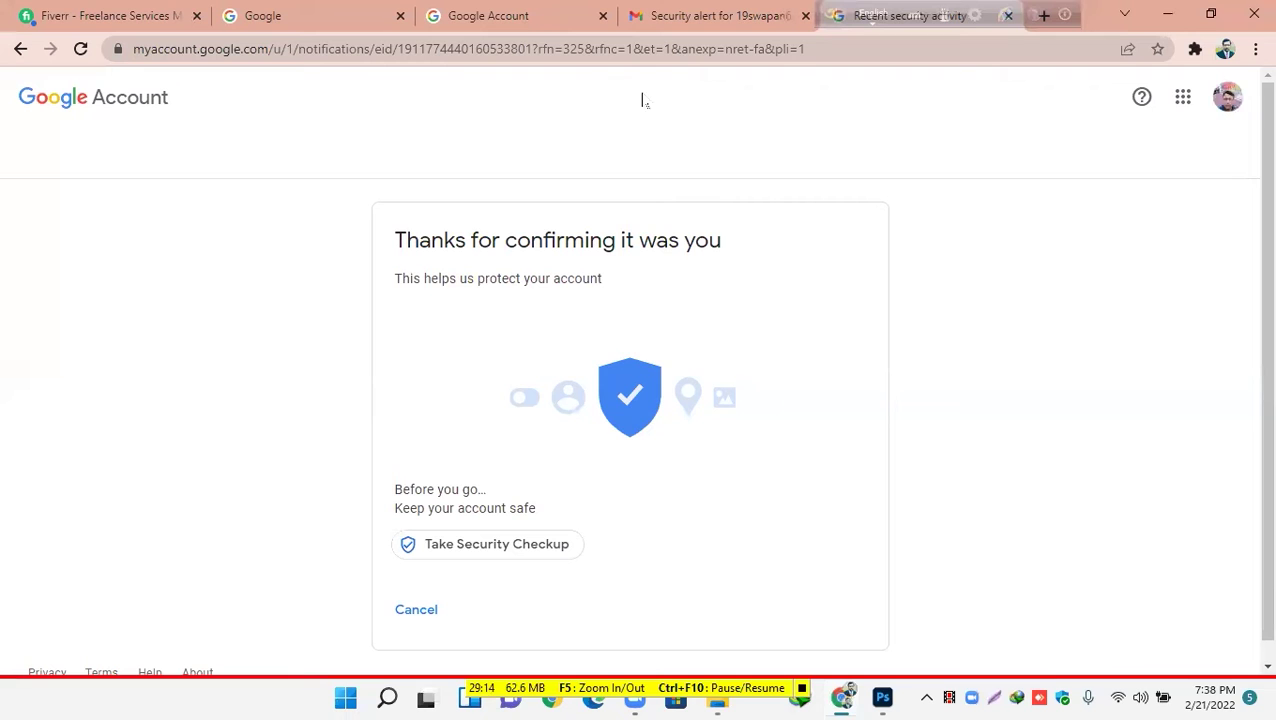
click(718, 30)
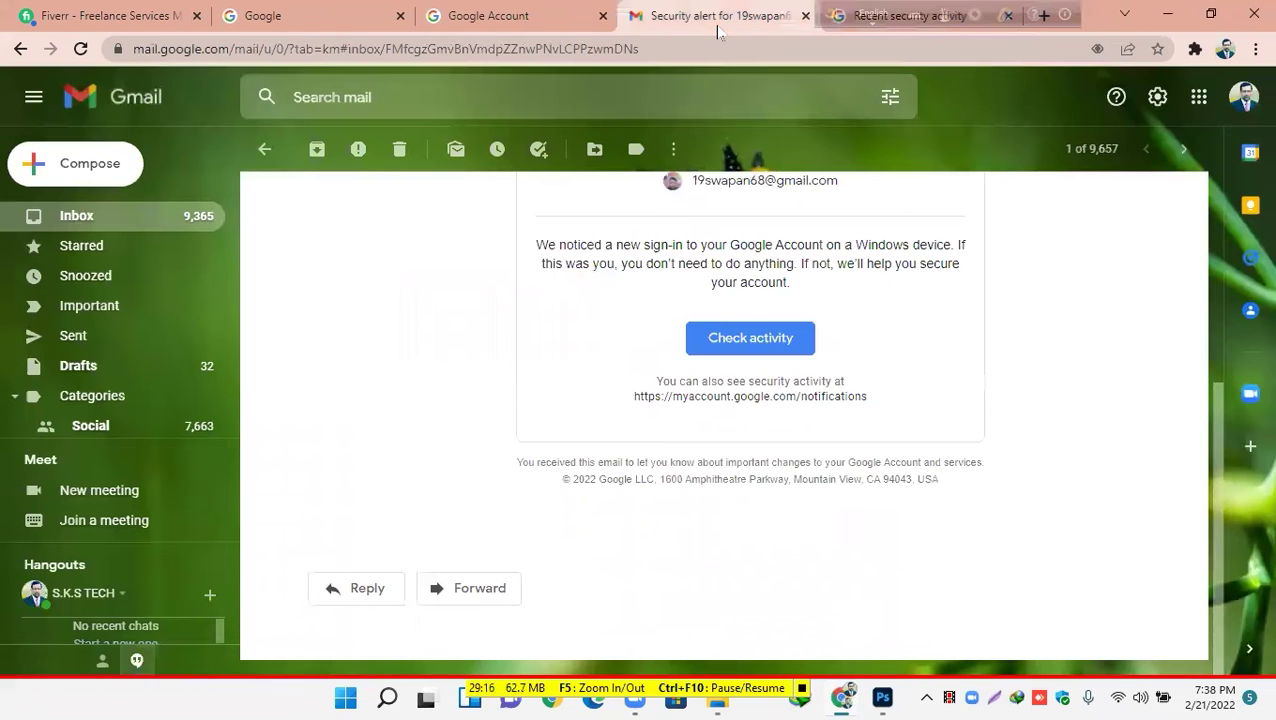
- Go back to the Gmail inbox list, glancing at the Fiverr tab before returning
click(84, 224)
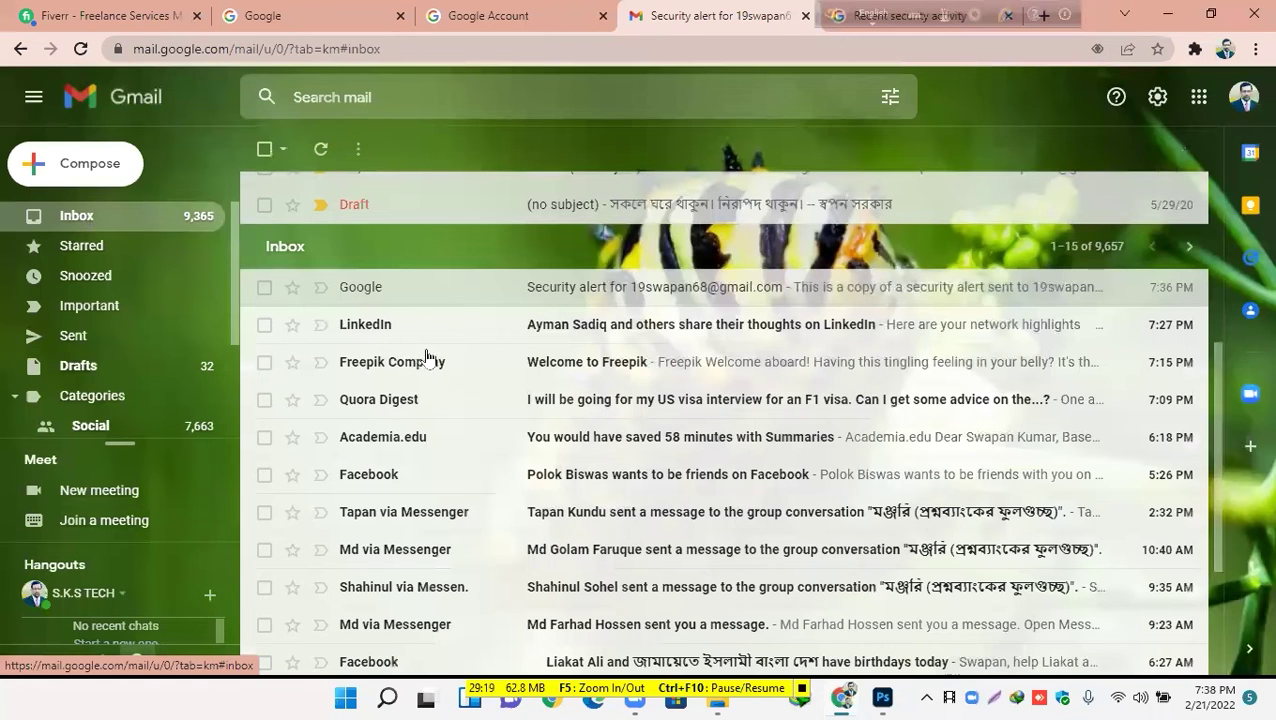
scroll(426, 357, down, 3)
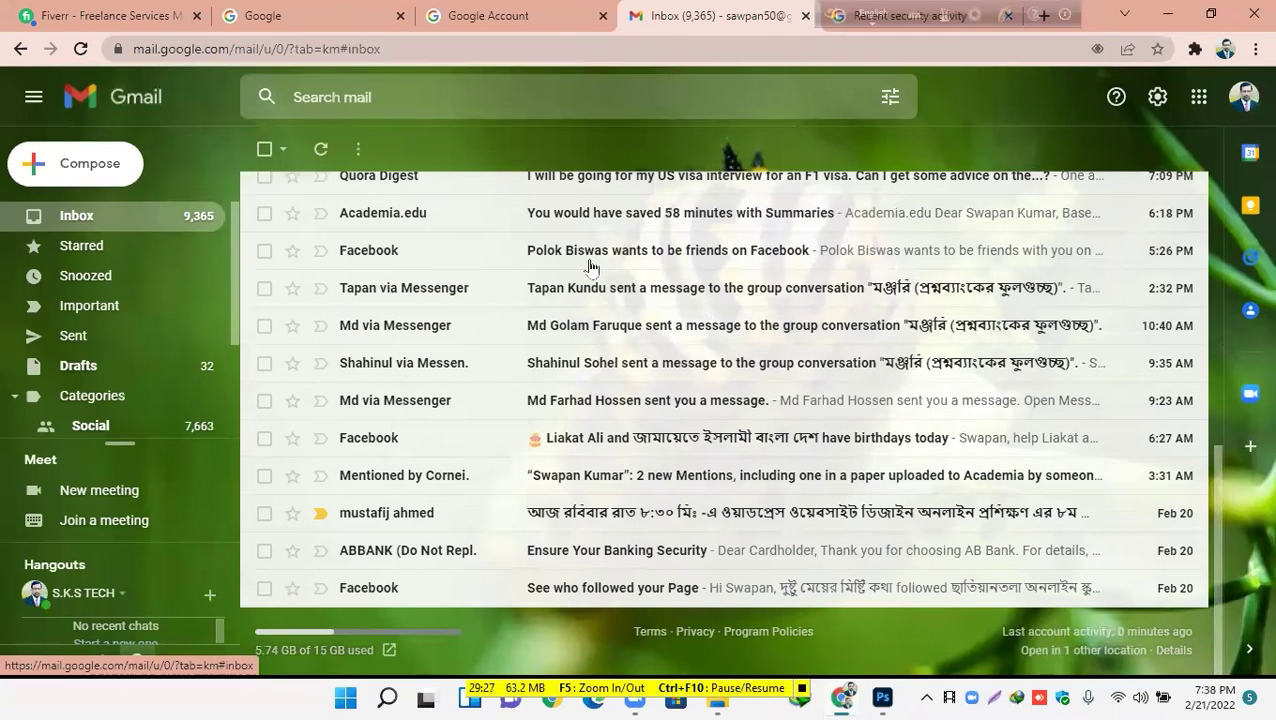
click(122, 18)
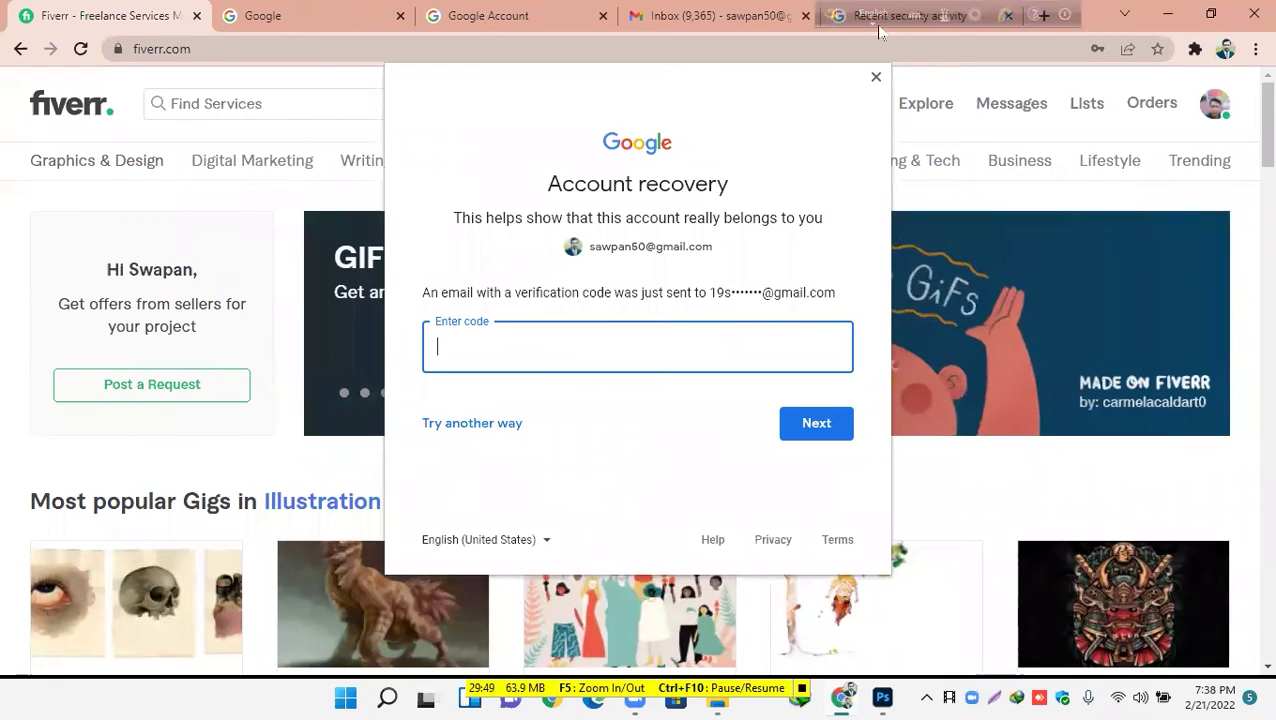
click(766, 30)
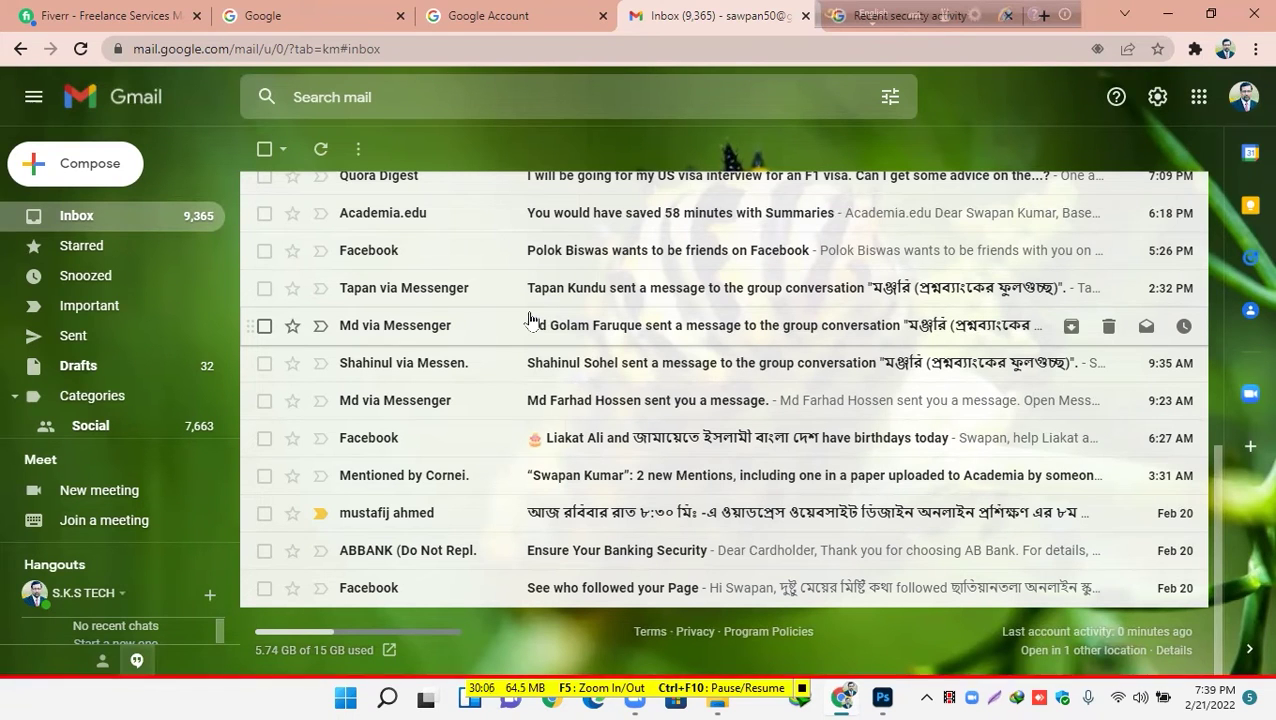
- On the Google homepage, review the signed-in accounts and move the floating keyboard toolbar aside
click(334, 18)
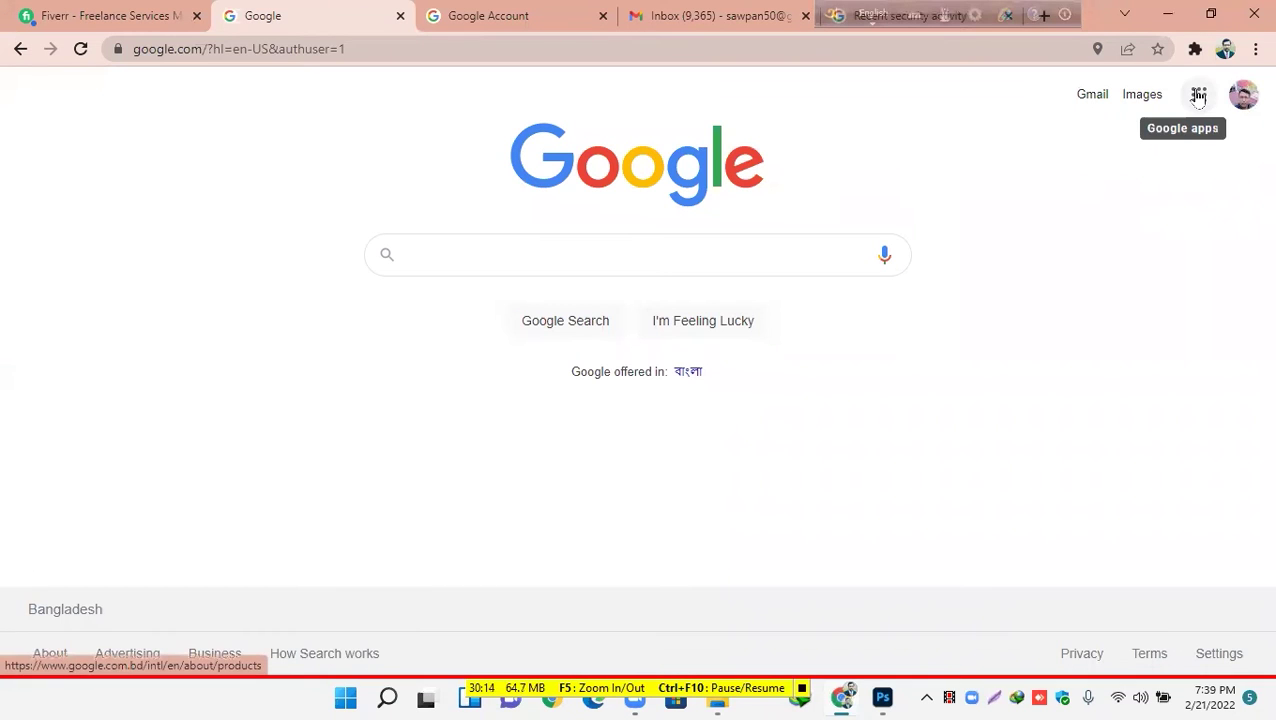
click(1243, 98)
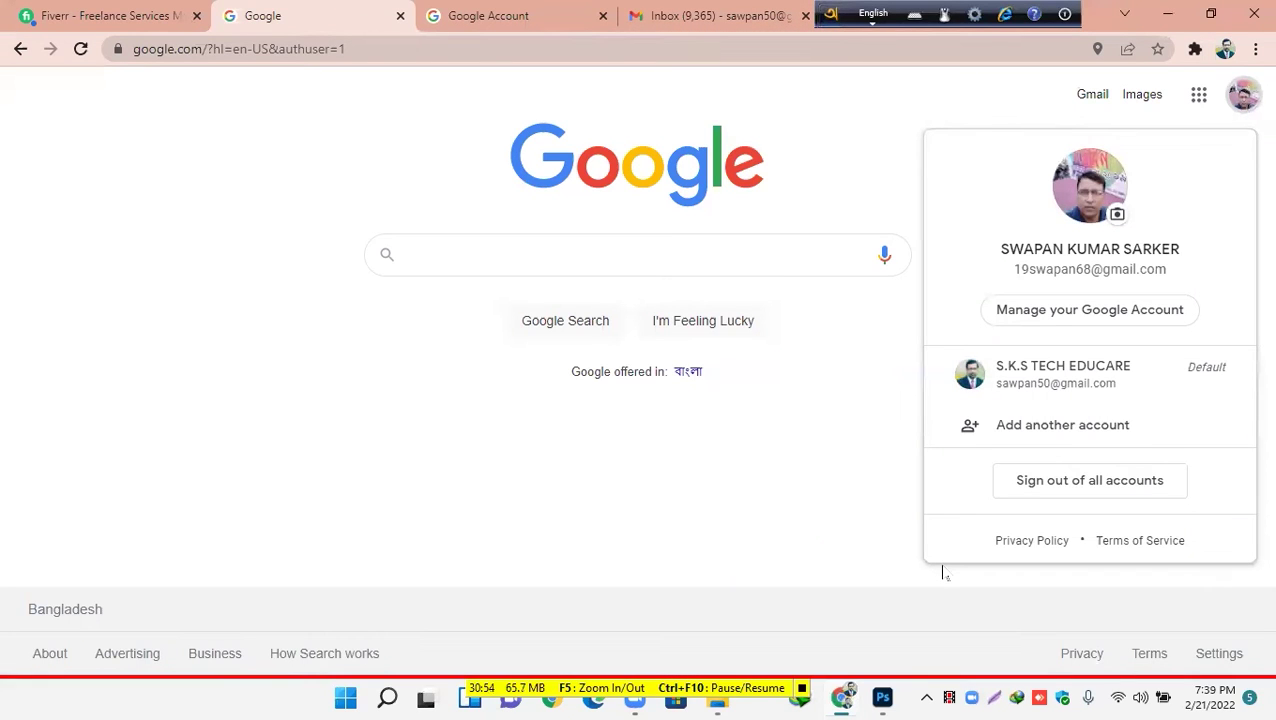
click(823, 25)
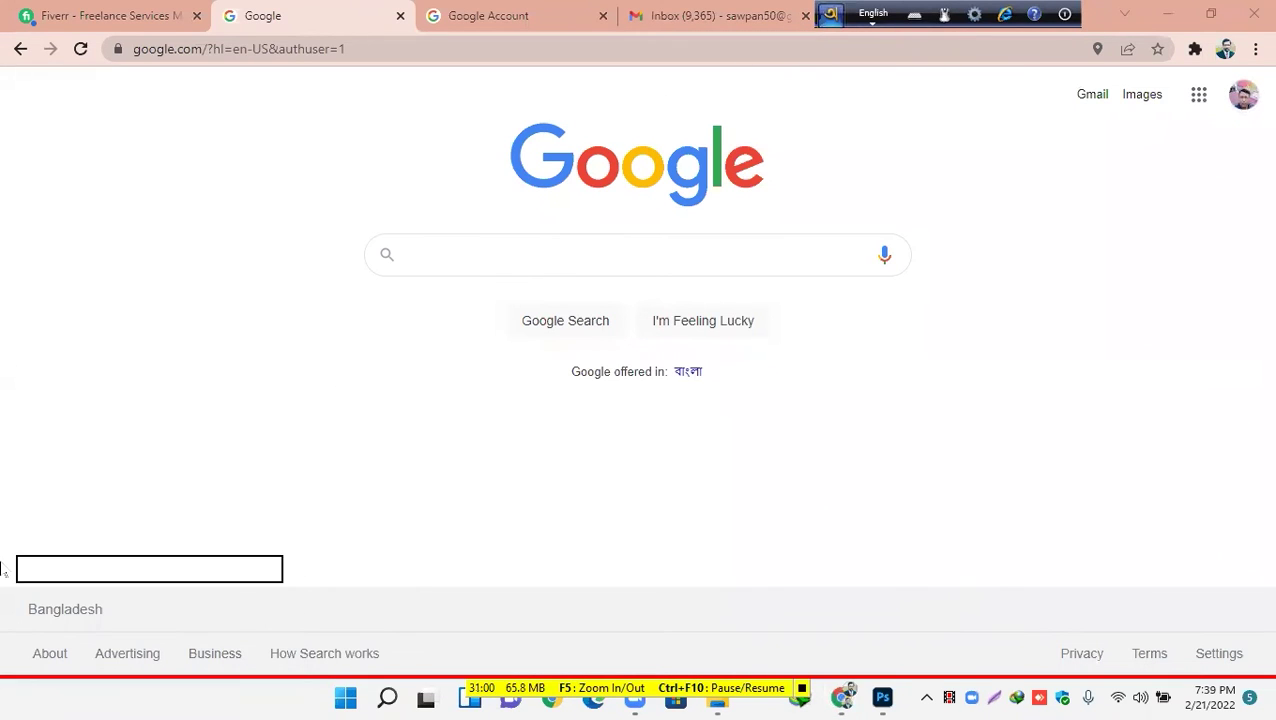
drag(197, 510, 17, 568)
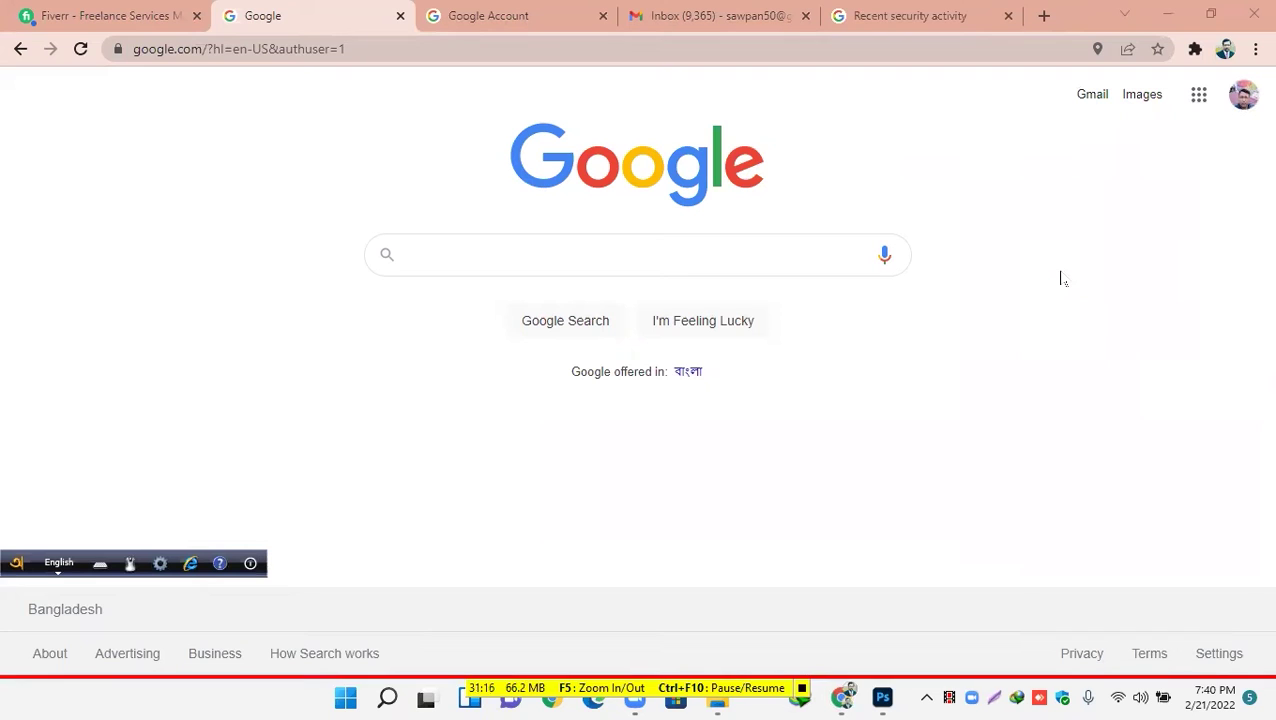
- Open Gmail for the new account and select the code in the Google Verification Code email
click(1092, 95)
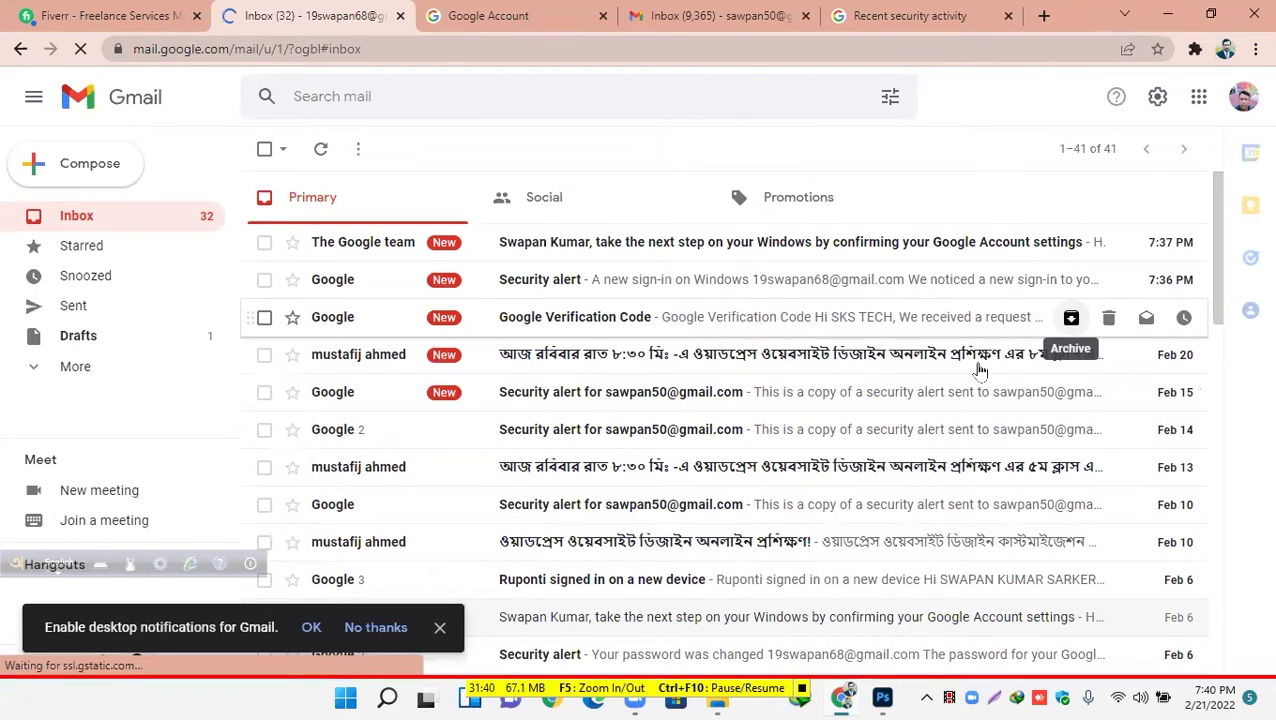
click(571, 318)
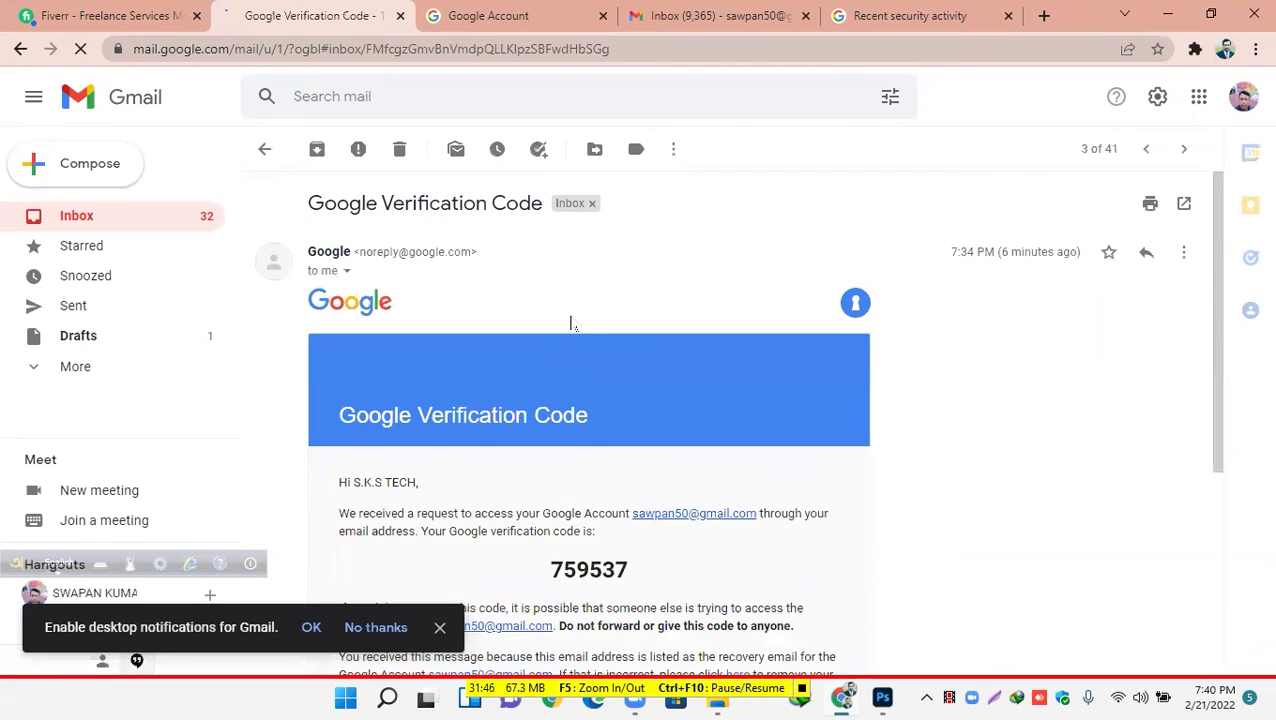
drag(634, 570, 556, 570)
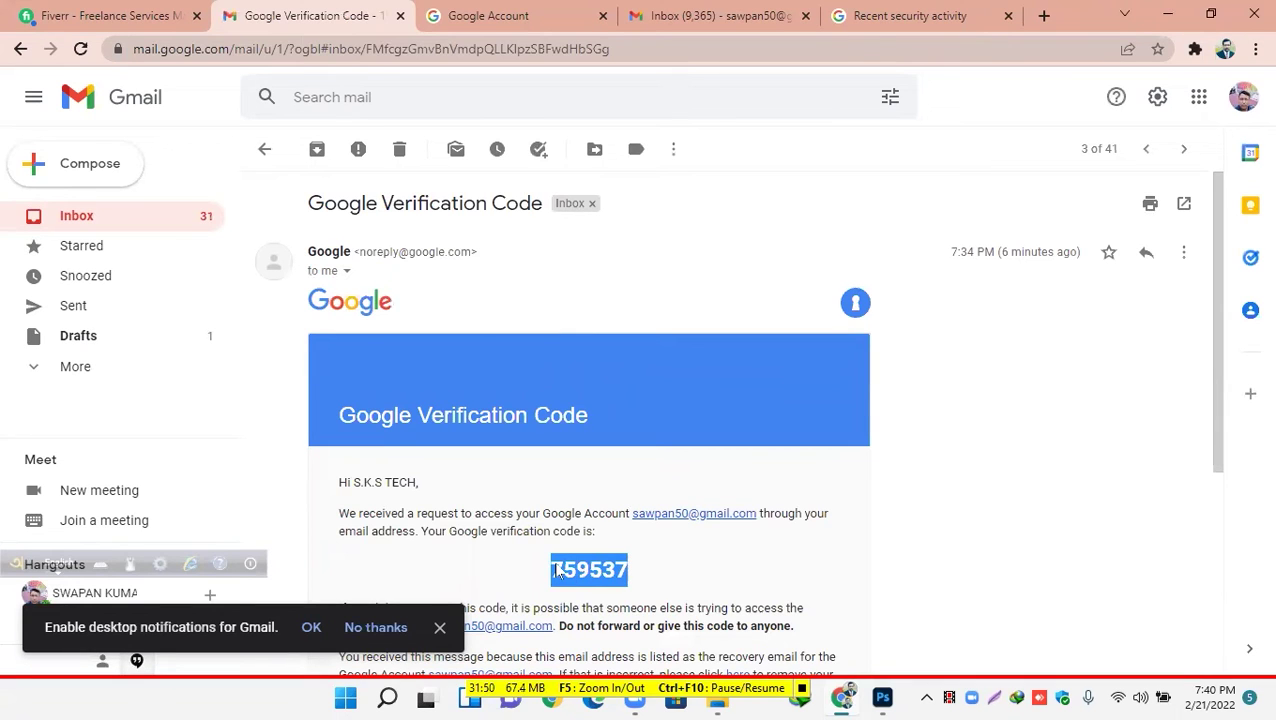
drag(556, 570, 553, 564)
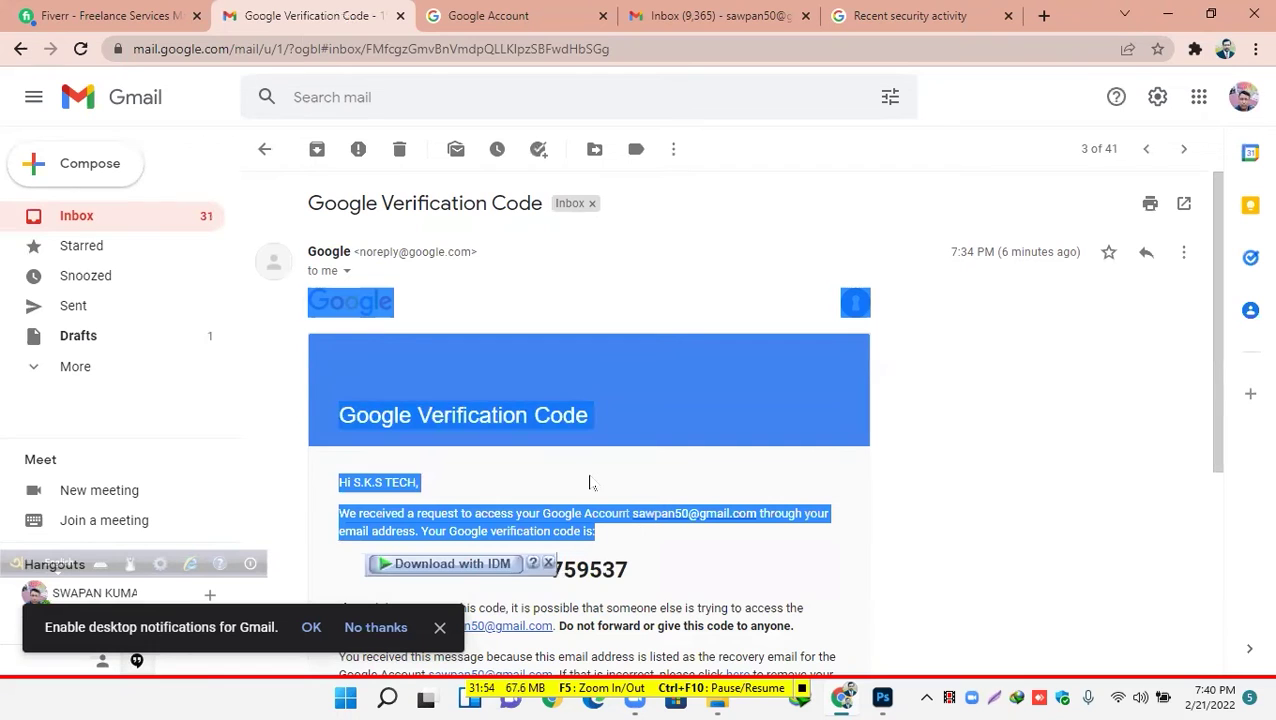
- Enter the emailed verification code in Fiverr's Google recovery dialog and continue past the last-password screen
click(101, 26)
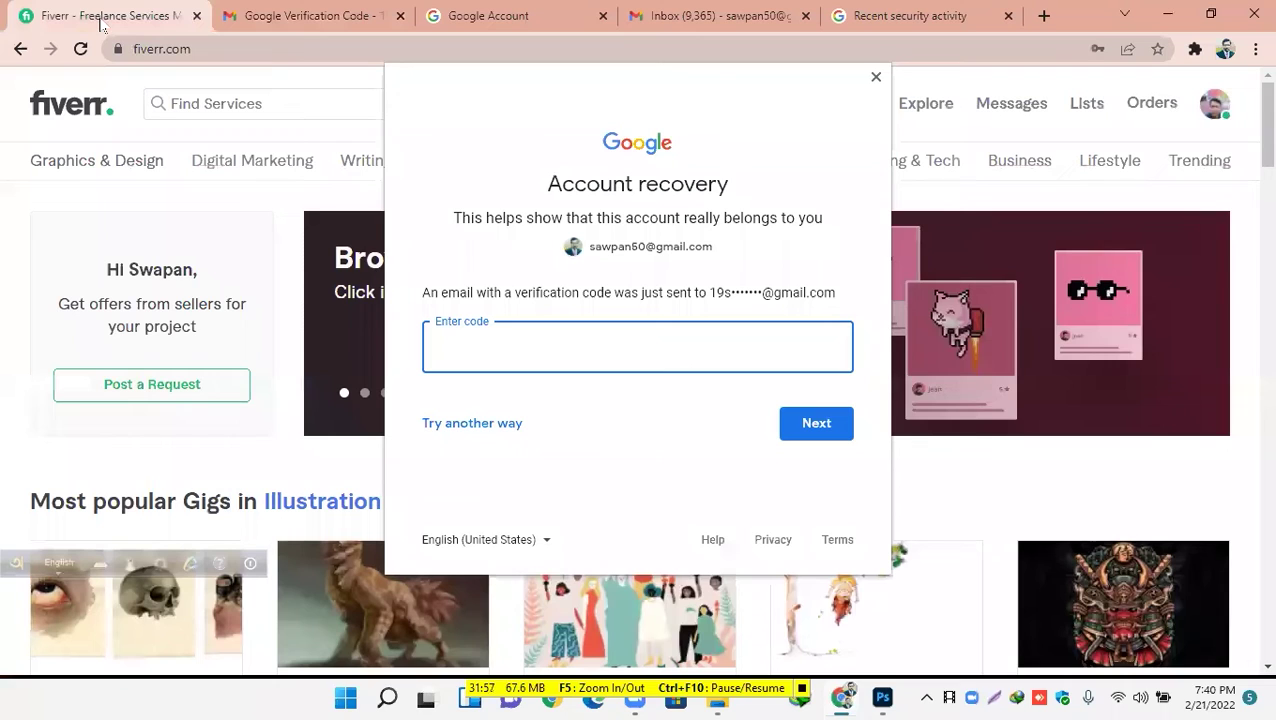
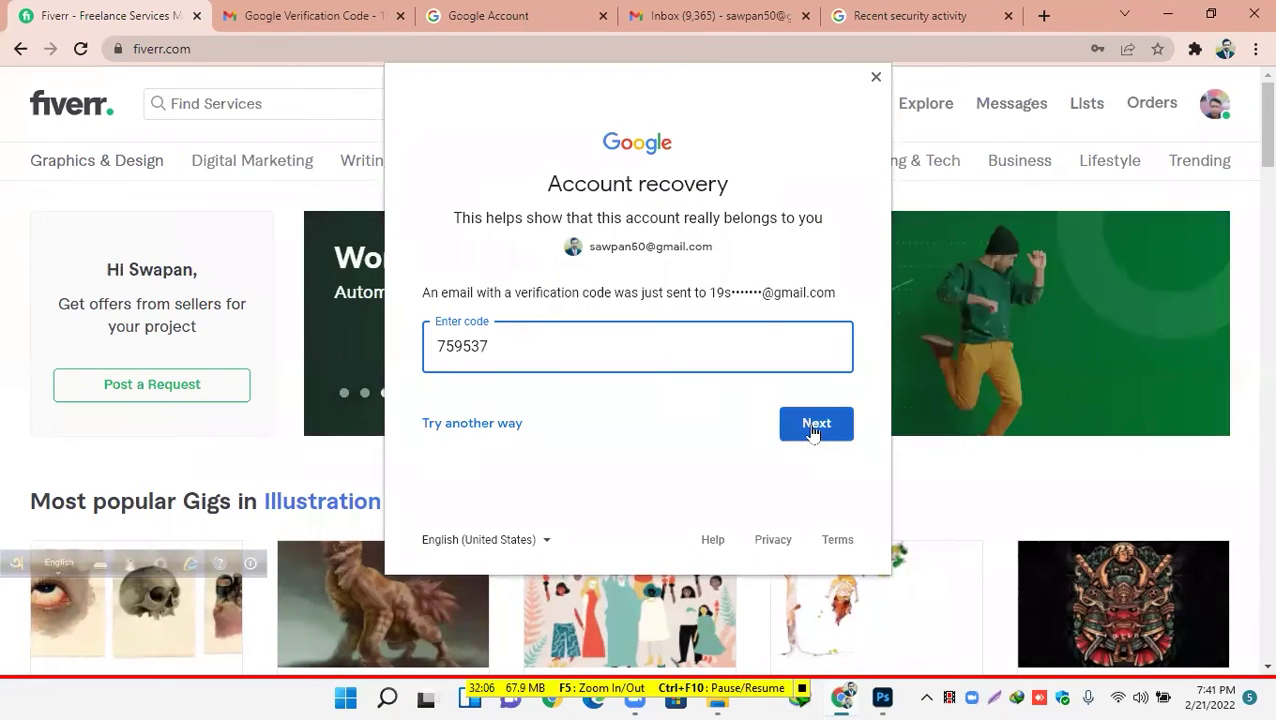
click(810, 435)
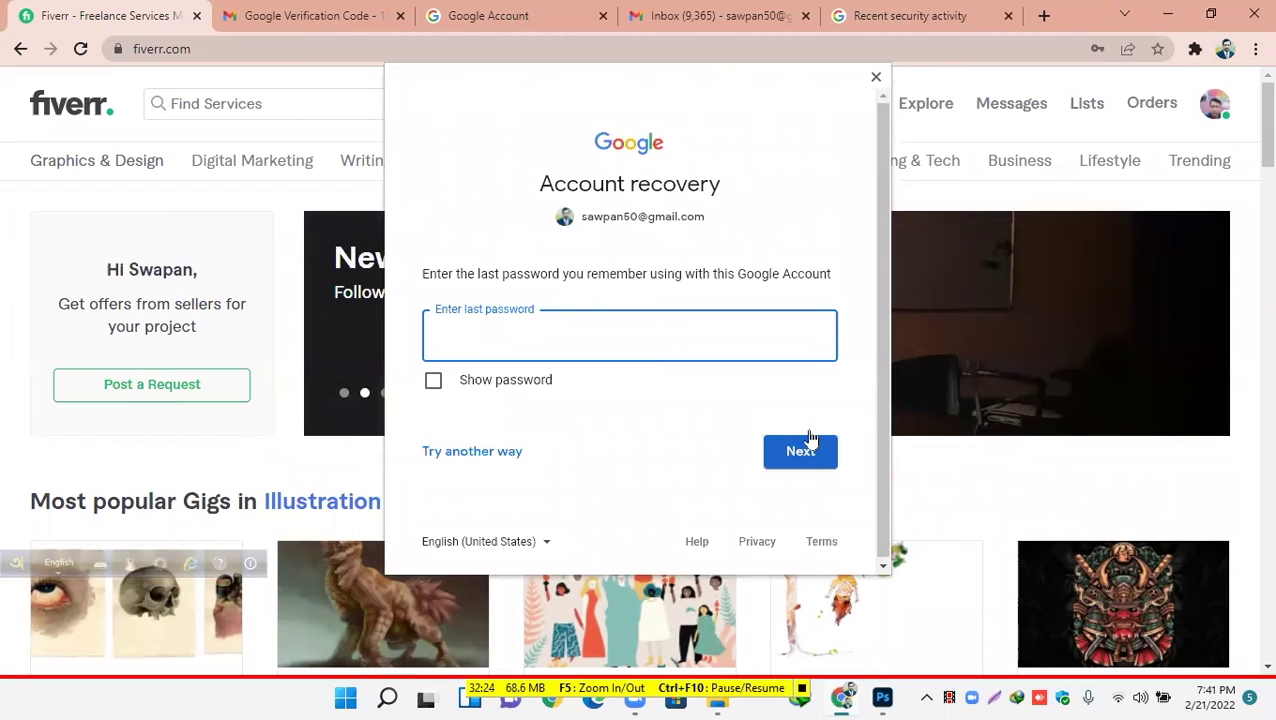
click(486, 453)
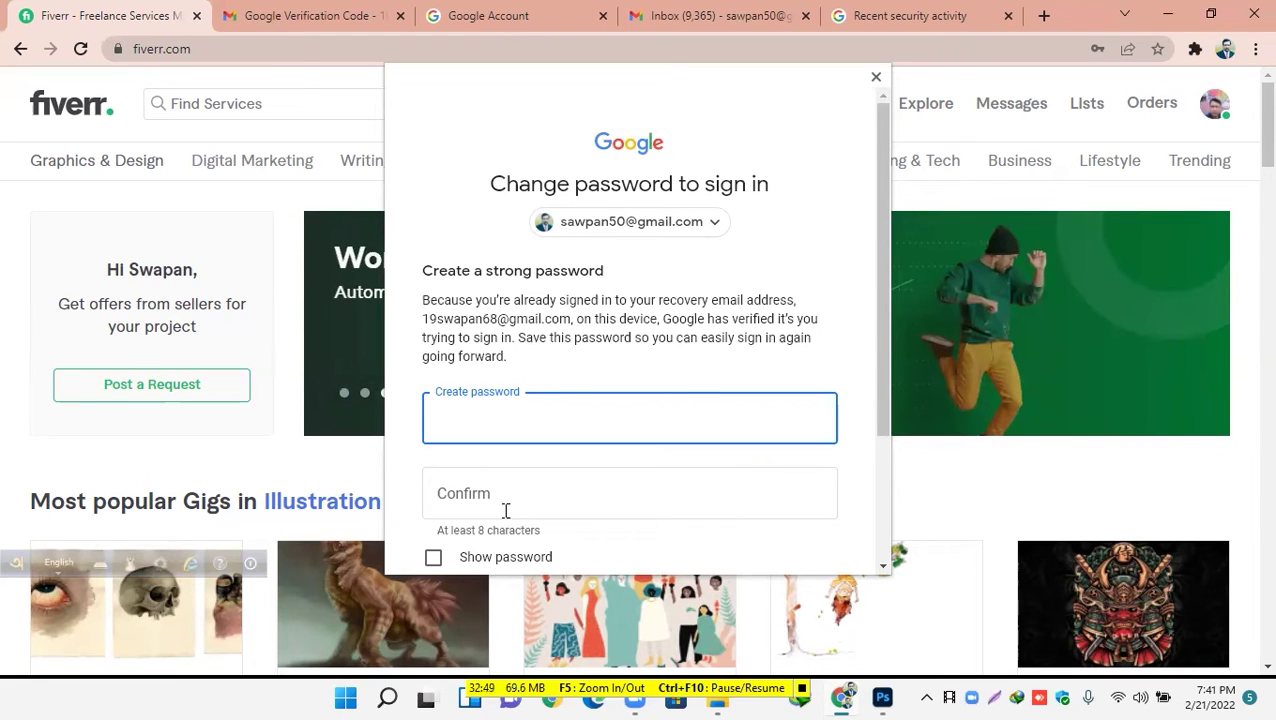
- Type a new Google account password, retype it to confirm, and save it
text(•••)
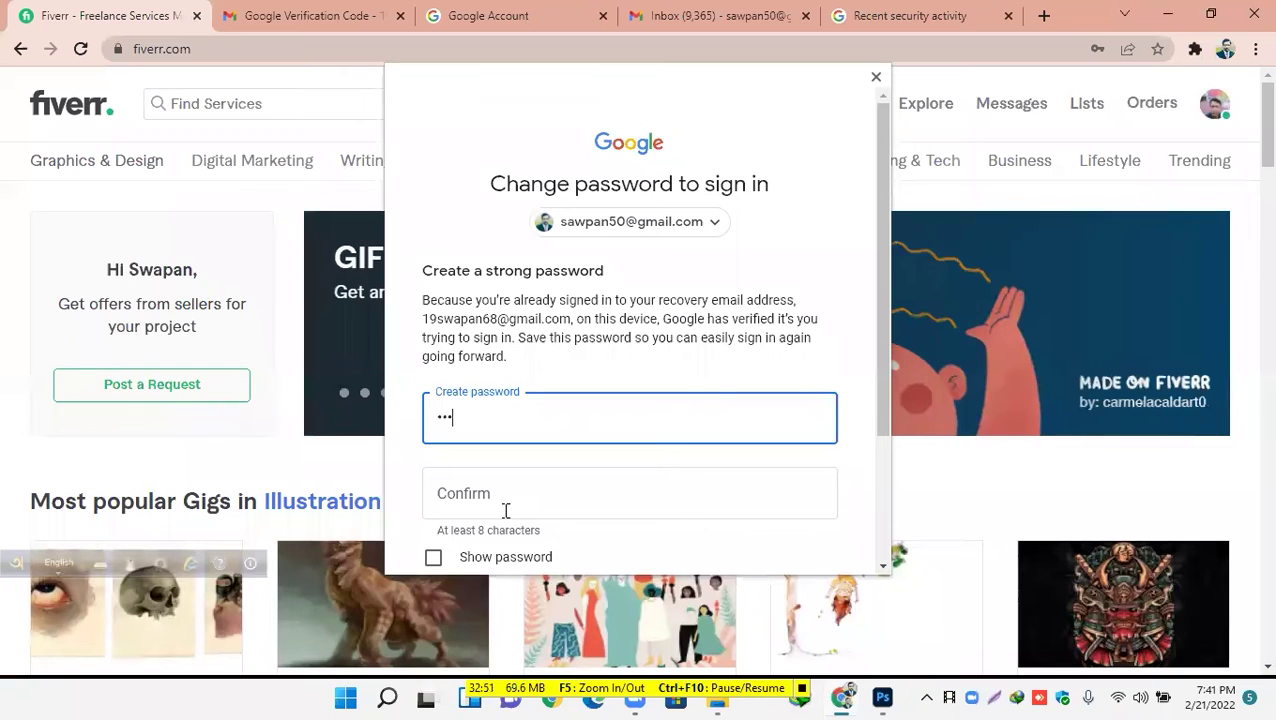
text(••)
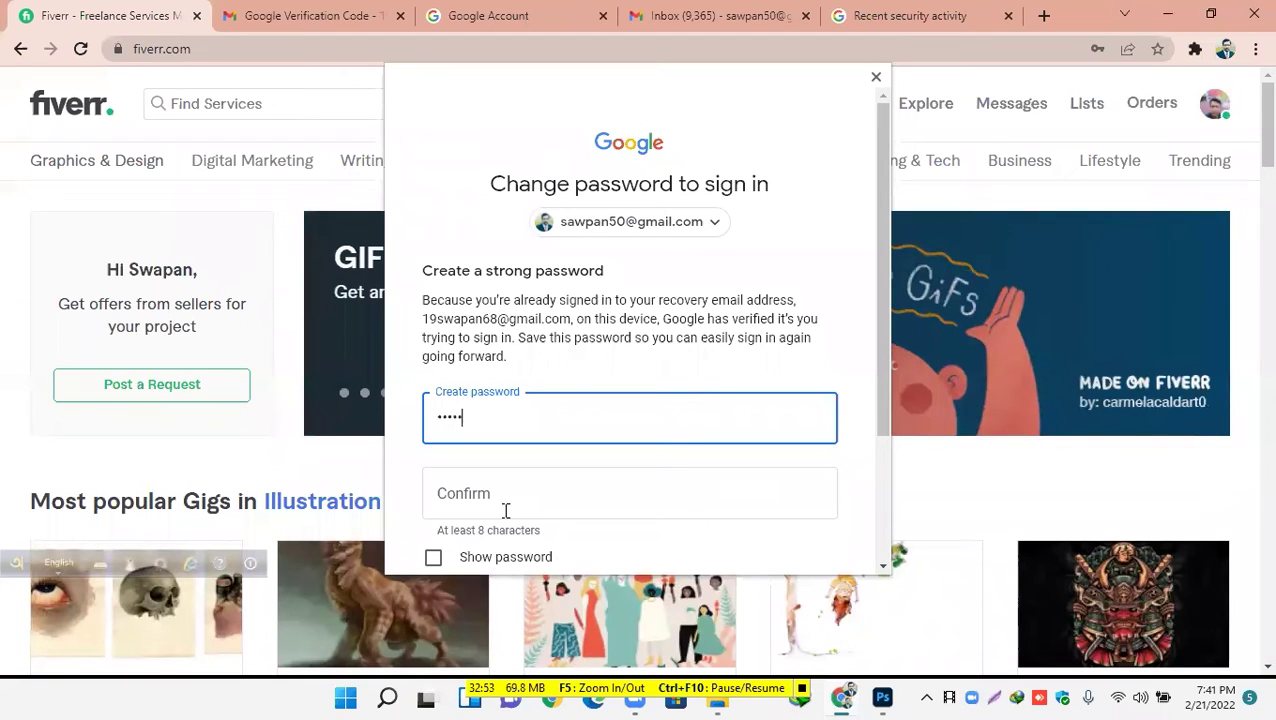
text(•)
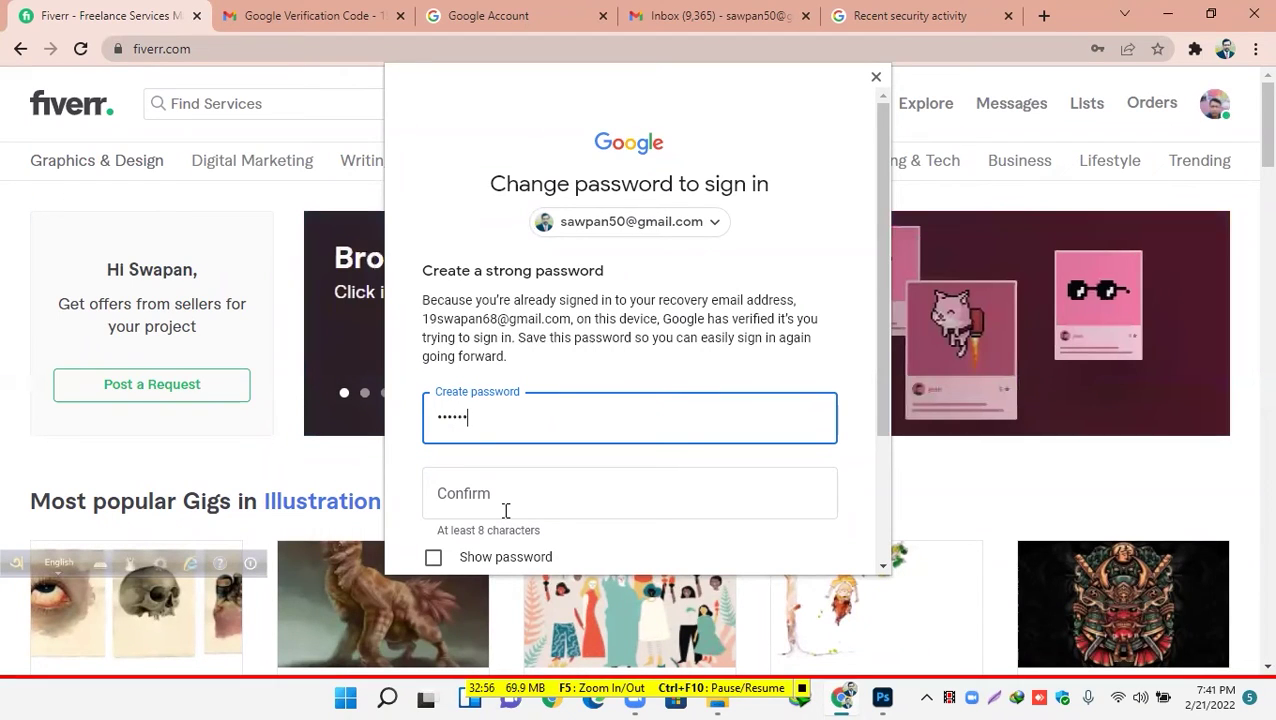
text(••••)
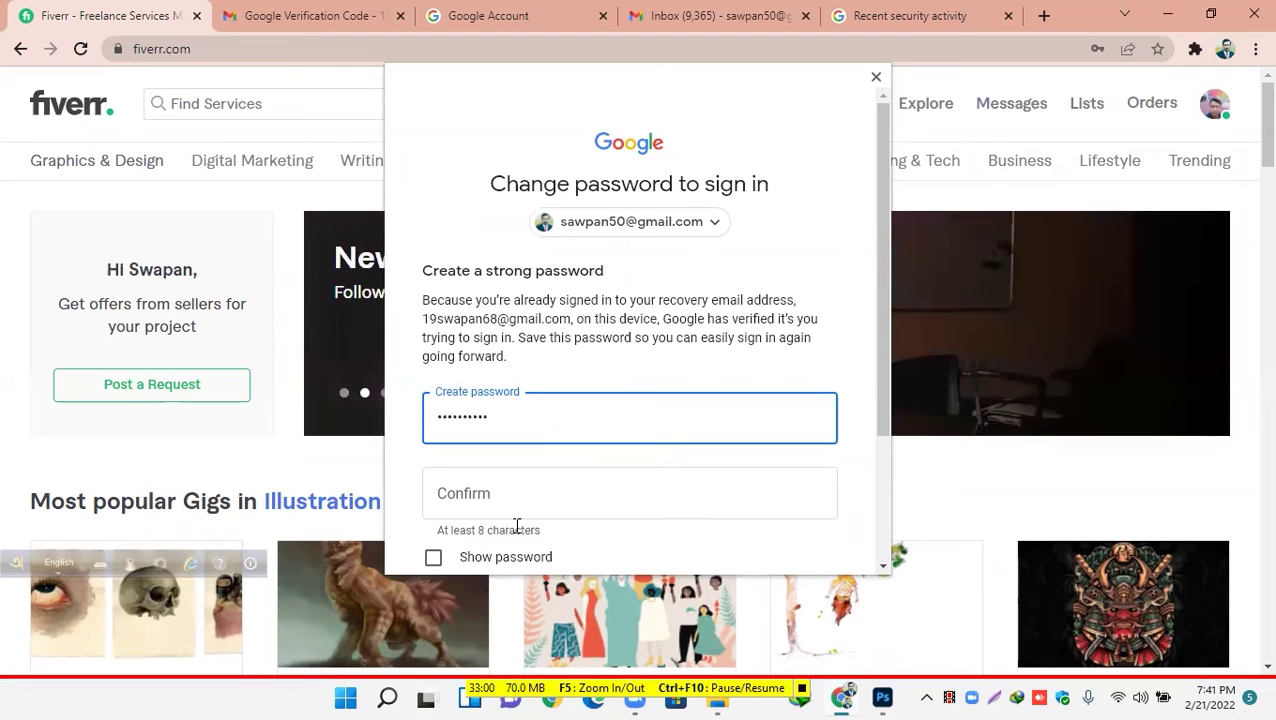
click(545, 490)
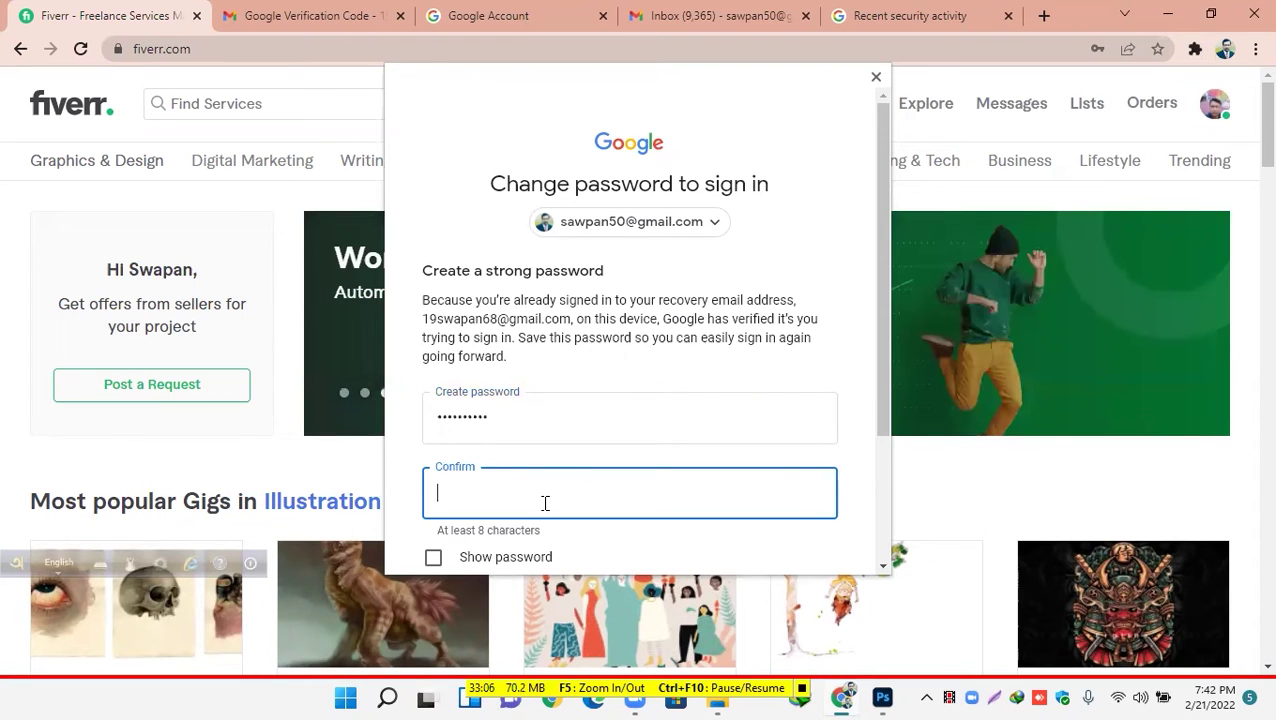
text(•••)
text(•)
text(•••••)
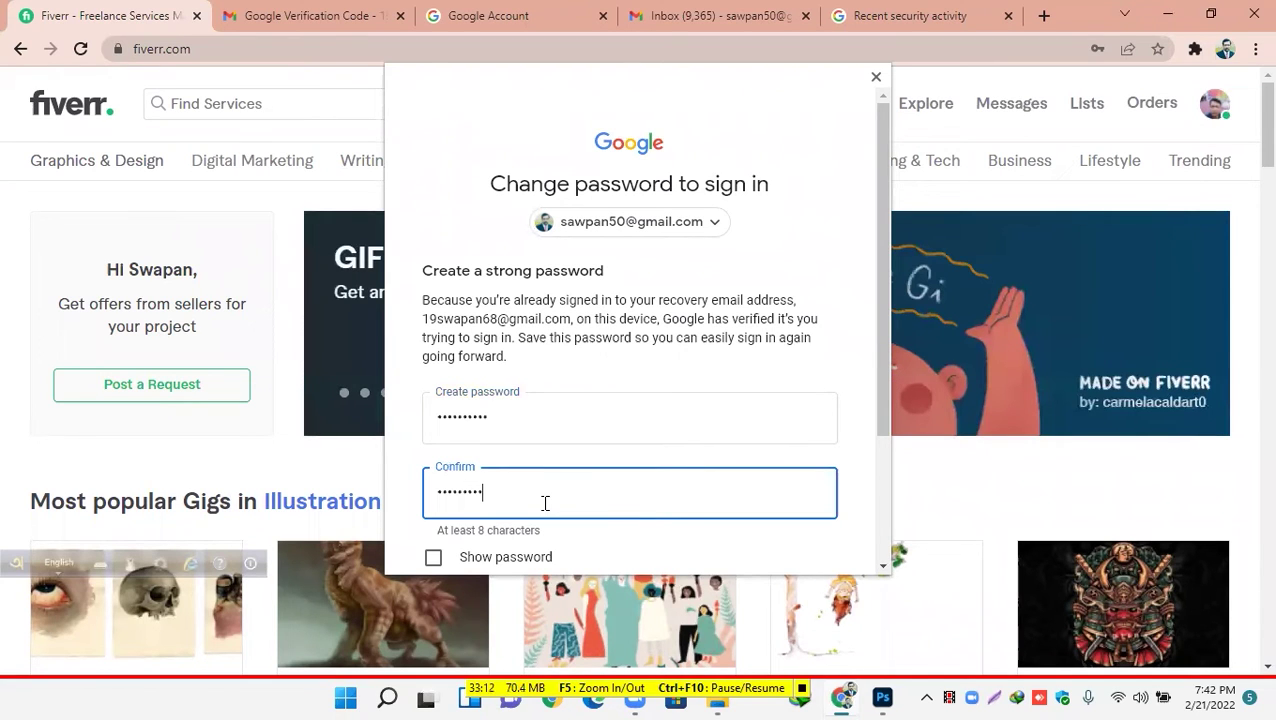
text(•)
scroll(678, 511, down, 3)
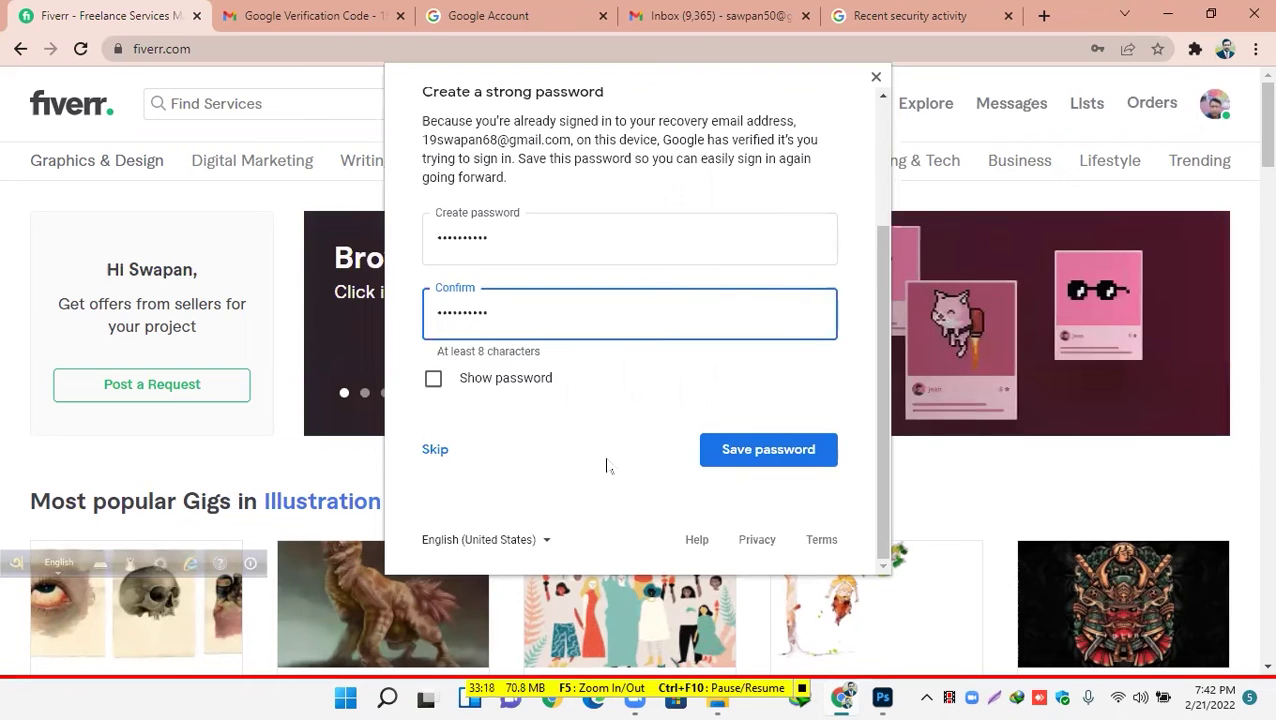
click(731, 452)
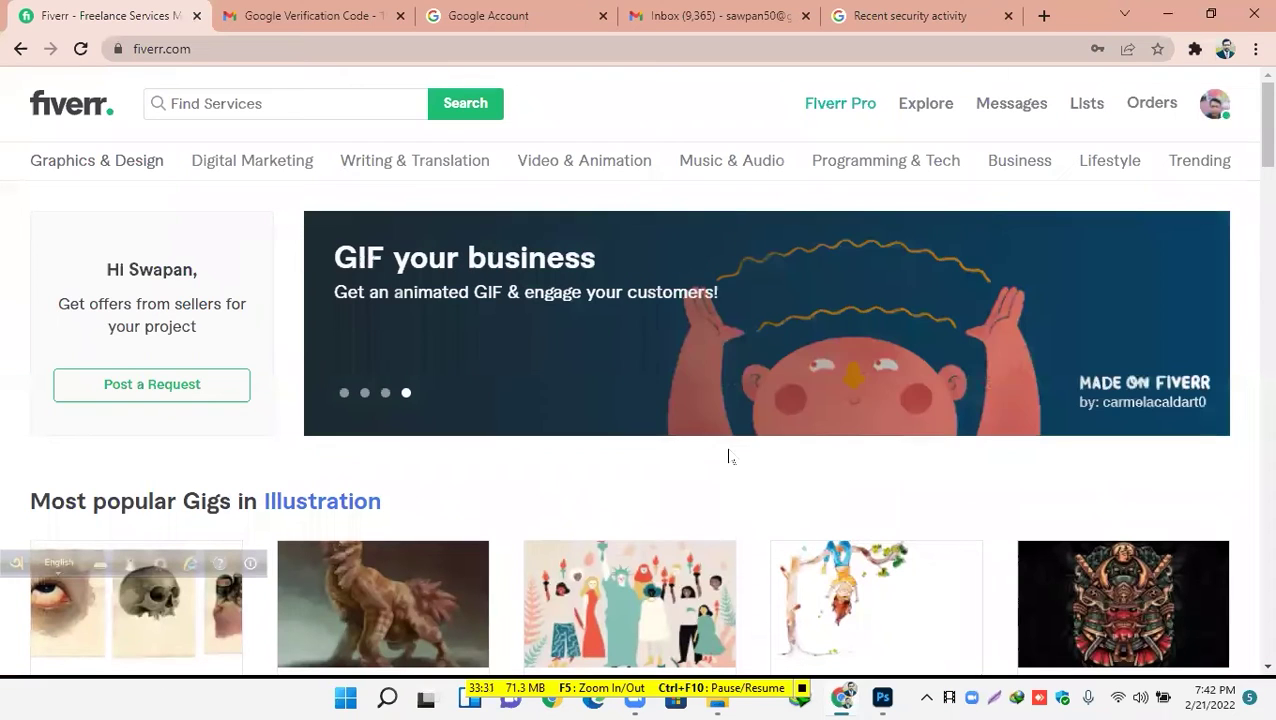
- Open the Fiverr dashboard from the account menu and close the four other browser tabs
click(1213, 112)
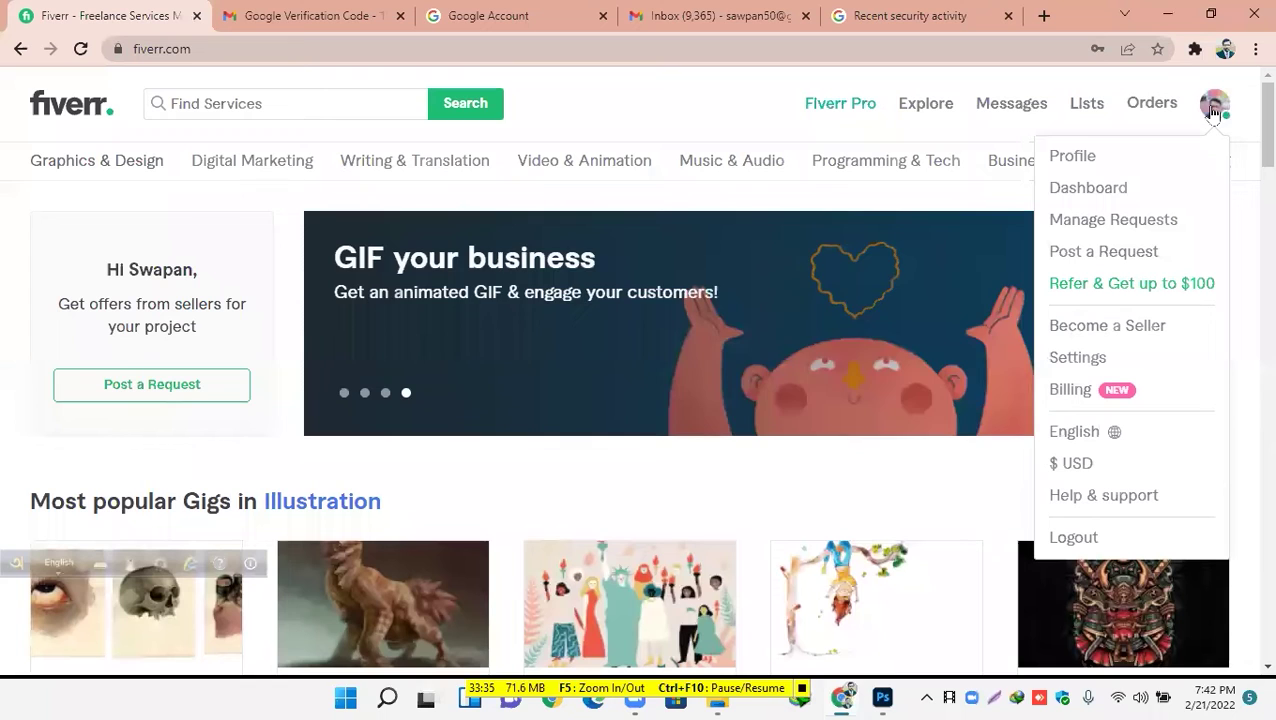
click(1117, 199)
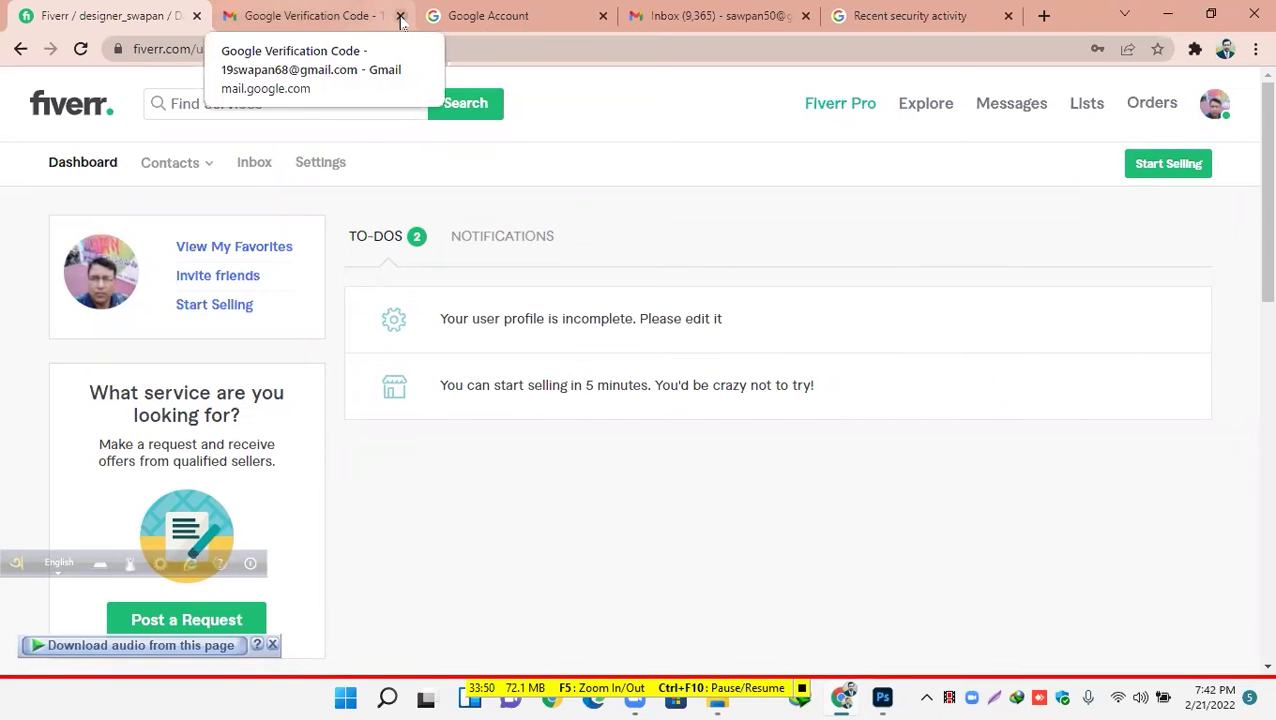
click(400, 17)
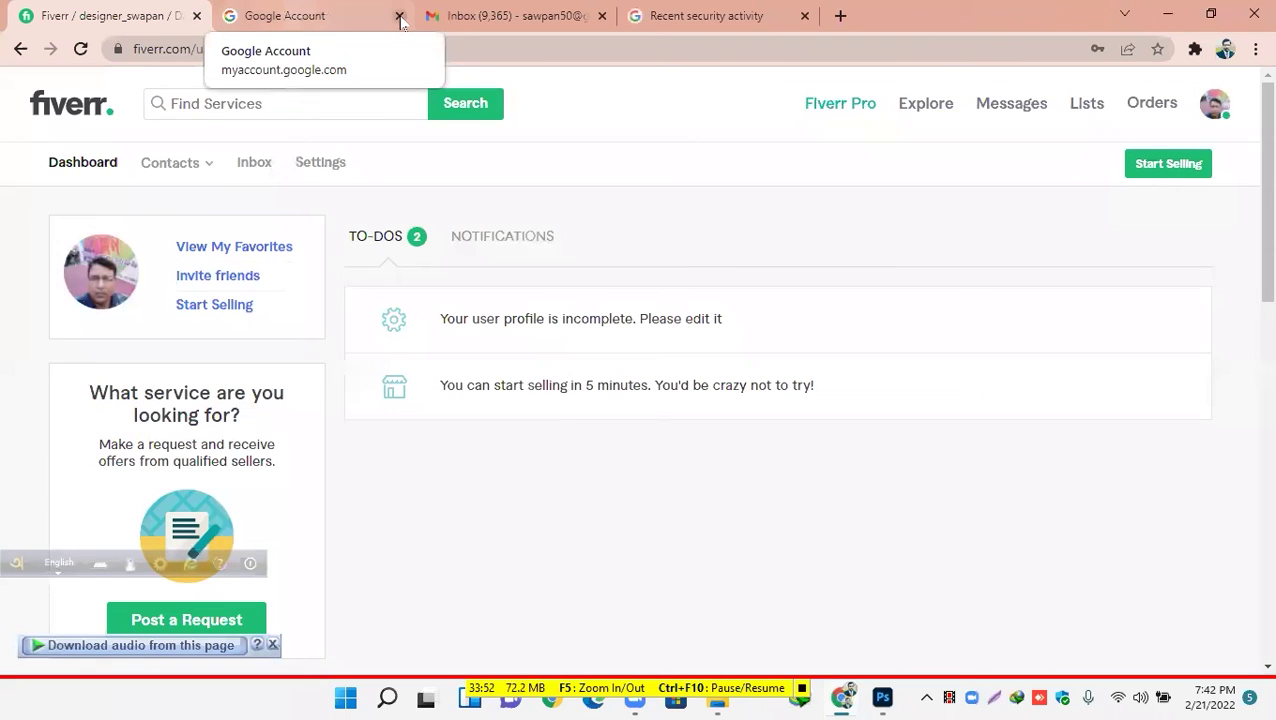
click(400, 17)
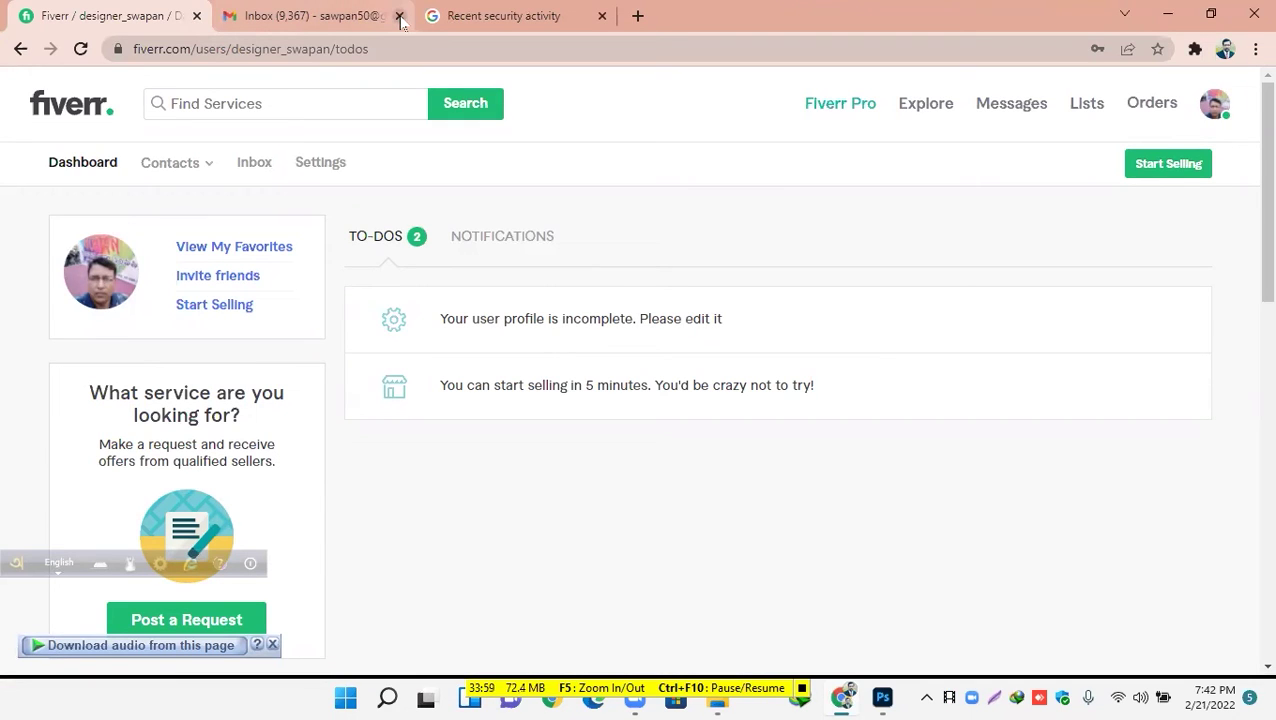
click(399, 17)
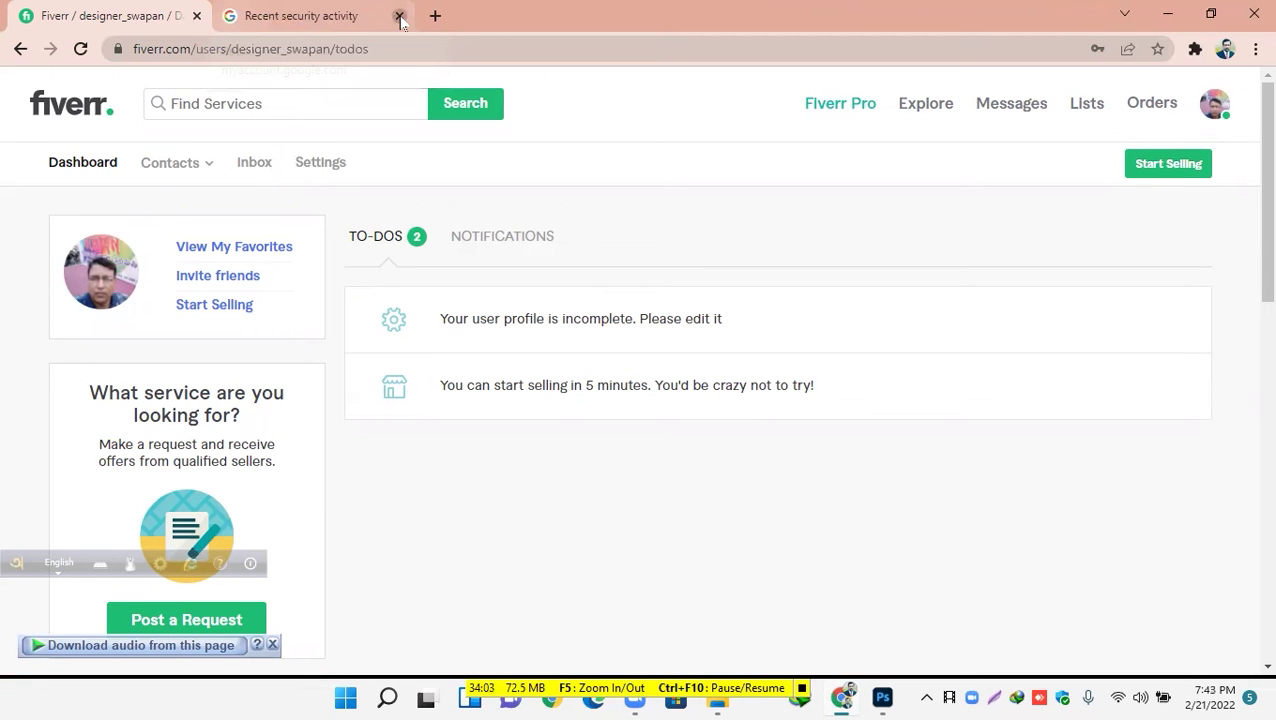
click(399, 17)
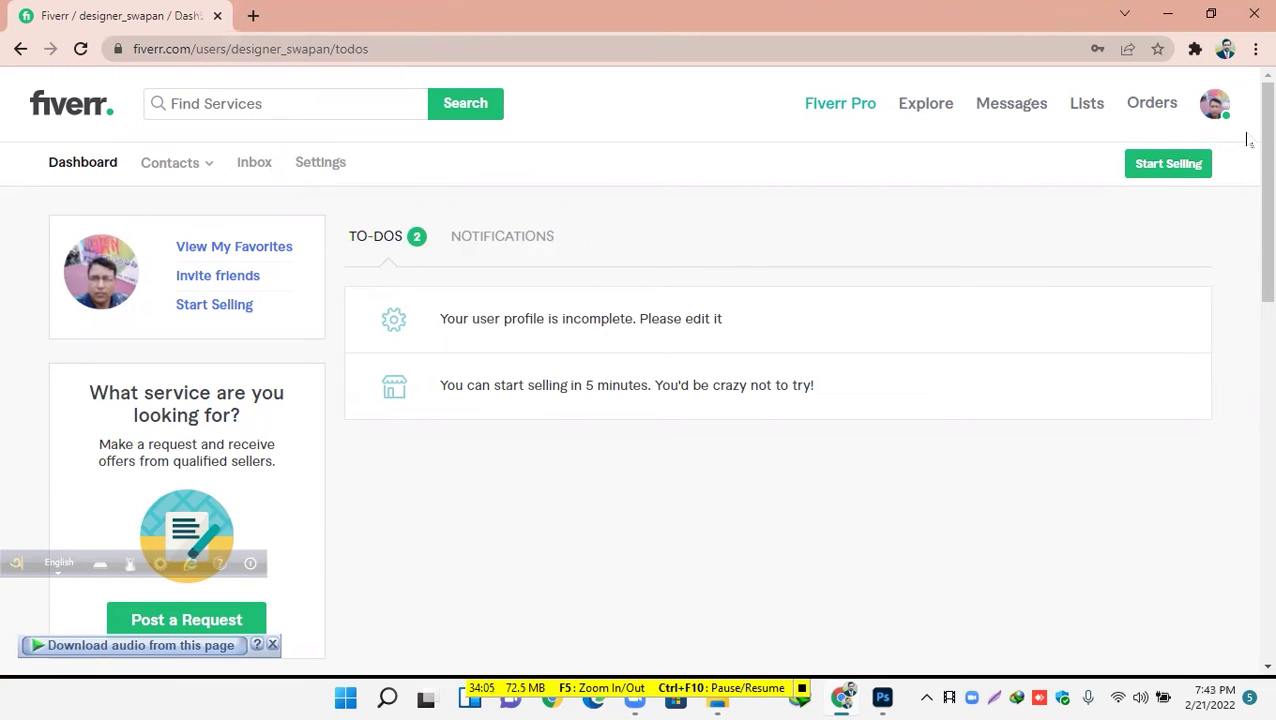
- From the Start Selling page, choose Become a Seller in the account menu
click(1170, 171)
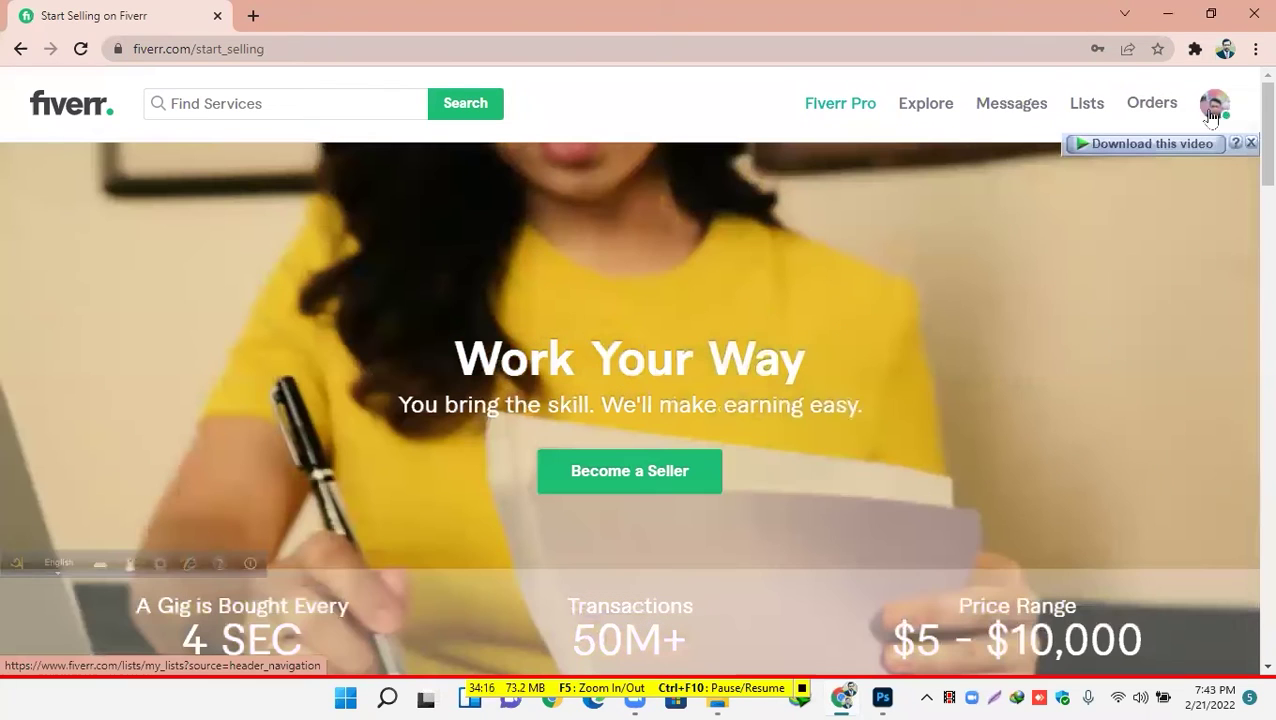
click(1213, 114)
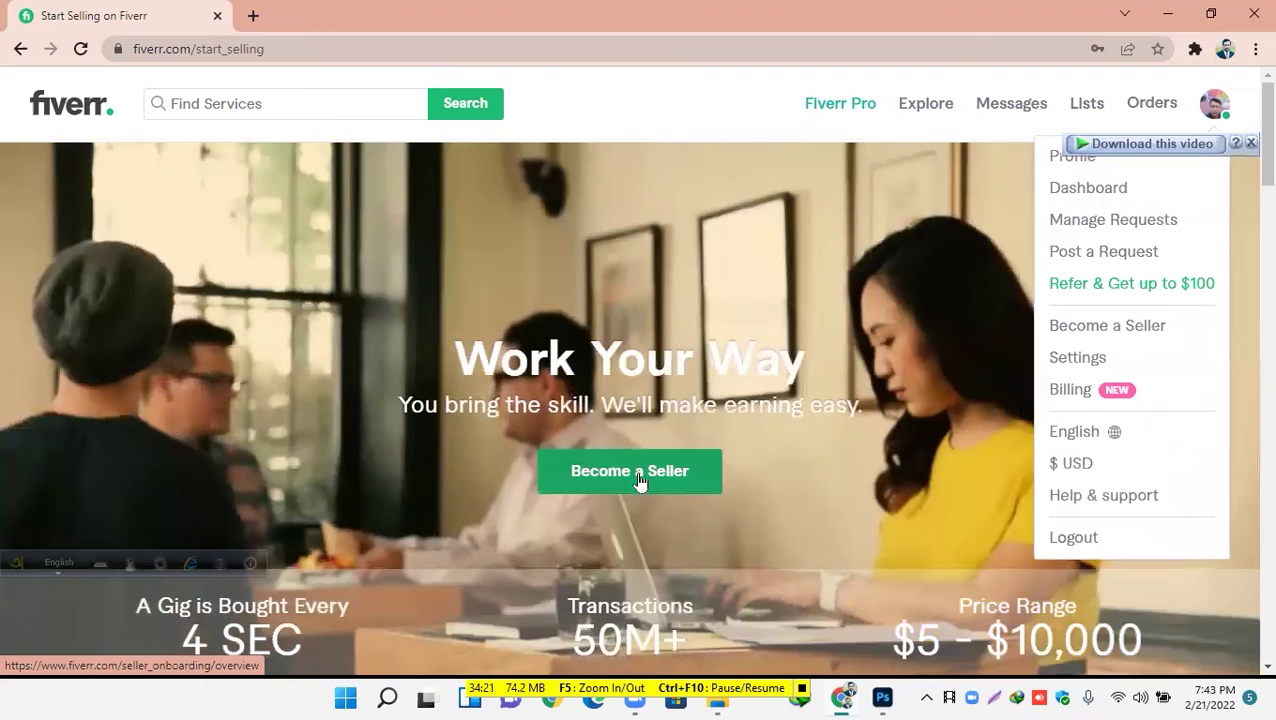
click(639, 480)
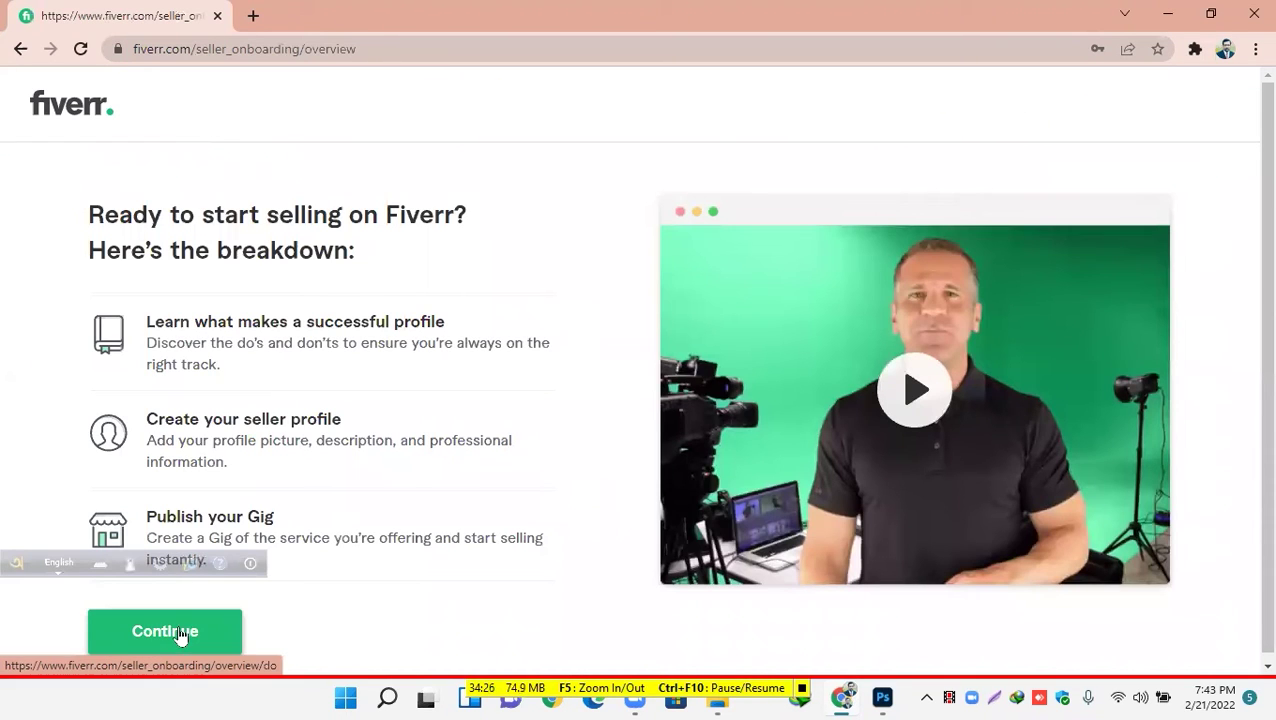
- Continue past the successful-profile tips and things-to-avoid pages to the Personal Info form
click(179, 630)
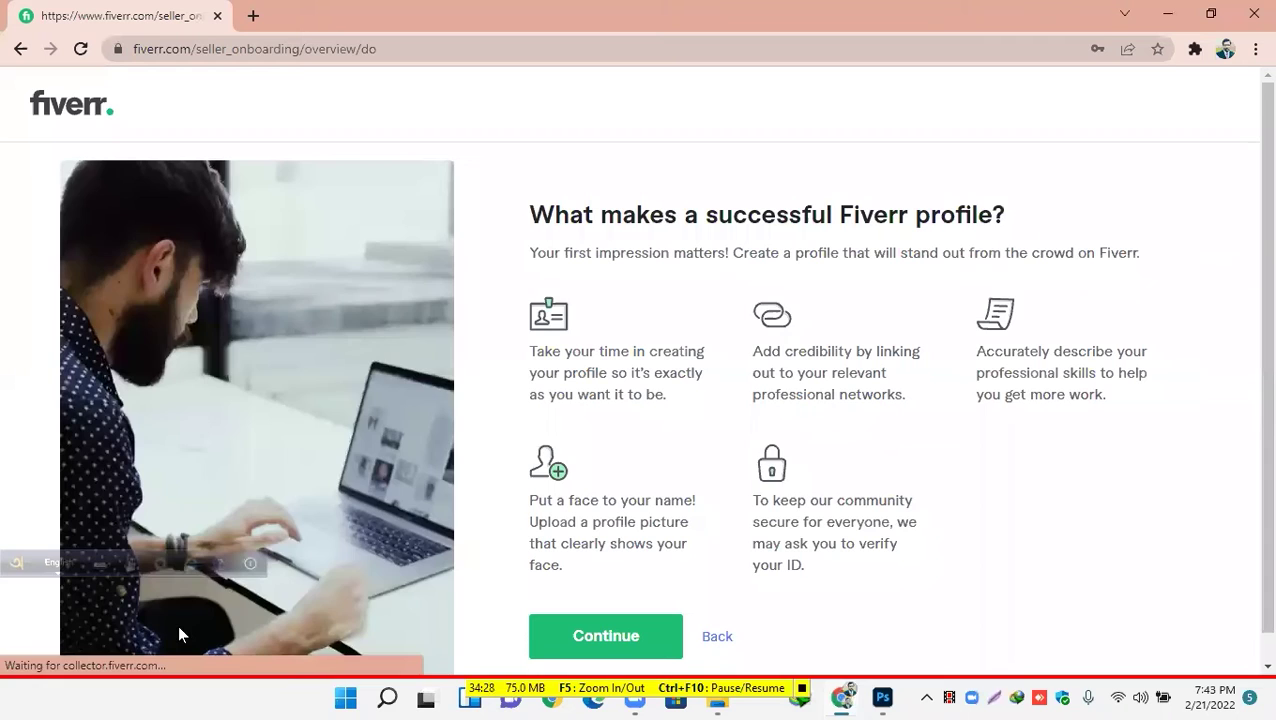
click(603, 641)
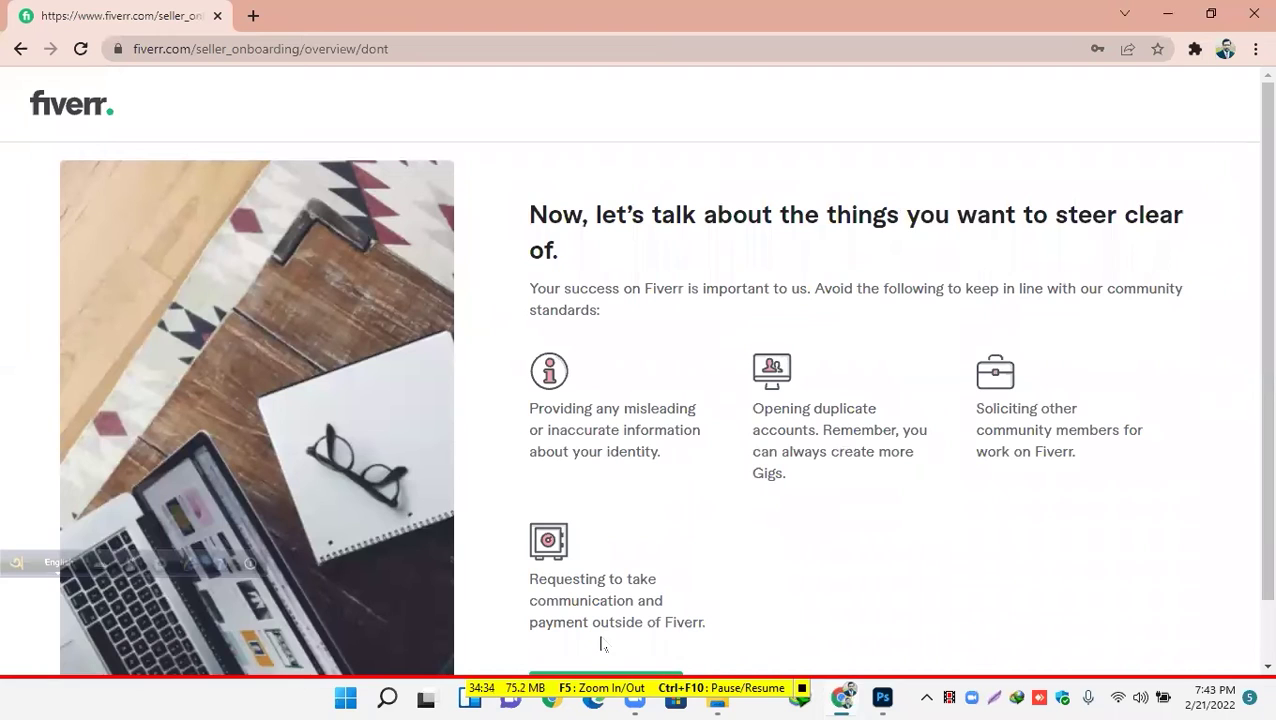
scroll(1011, 560, down, 1)
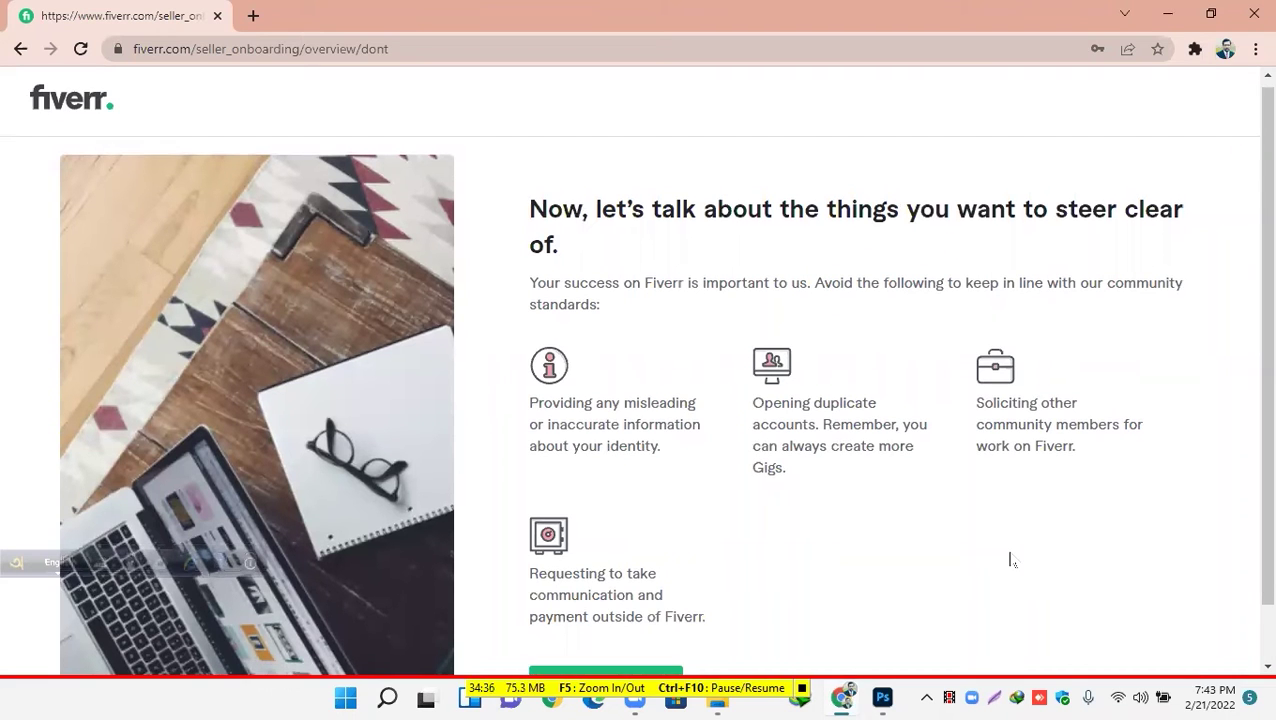
scroll(1011, 560, down, 1)
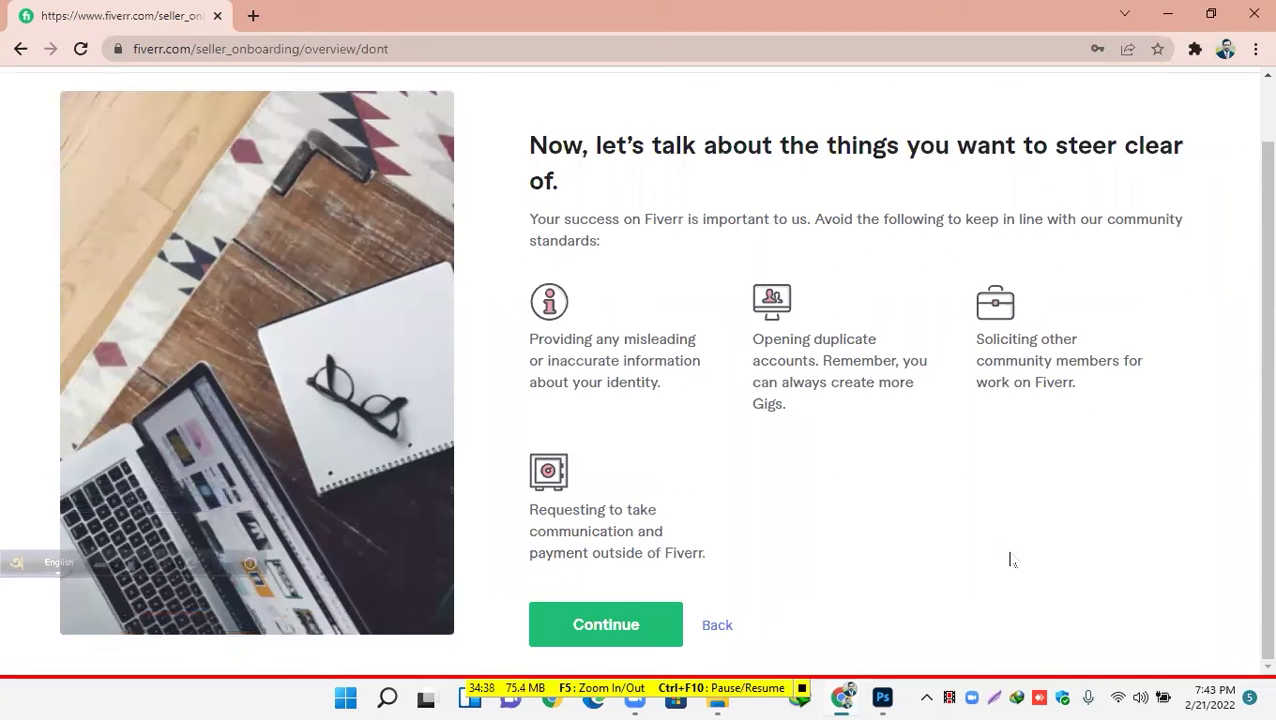
click(558, 627)
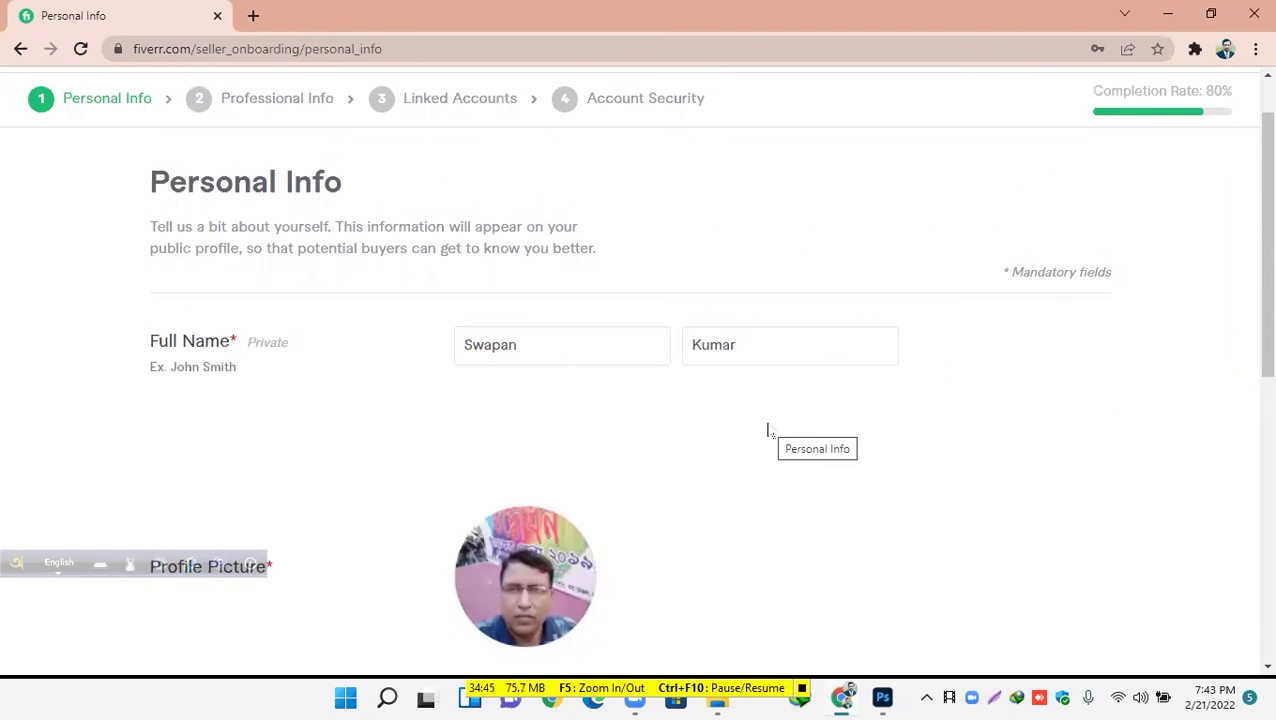
- Continue through the Personal Info and Professional Info steps to Linked Accounts
scroll(768, 430, down, 5)
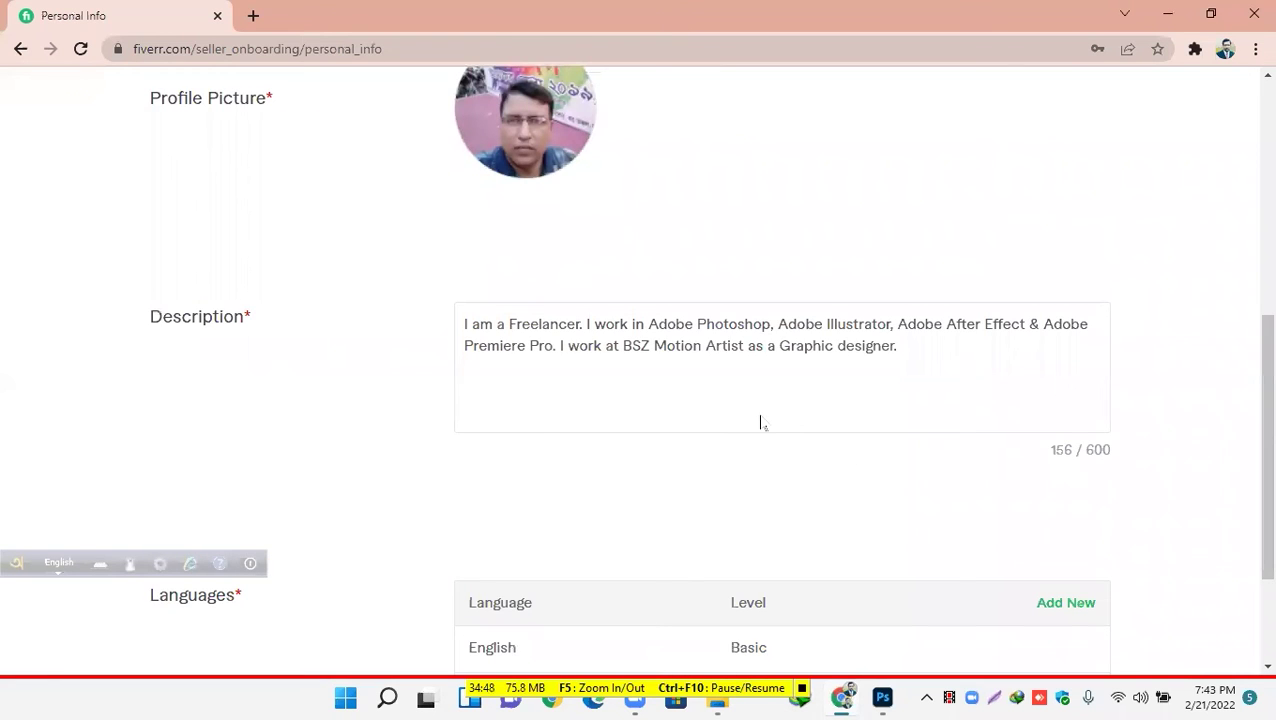
scroll(533, 448, up, 5)
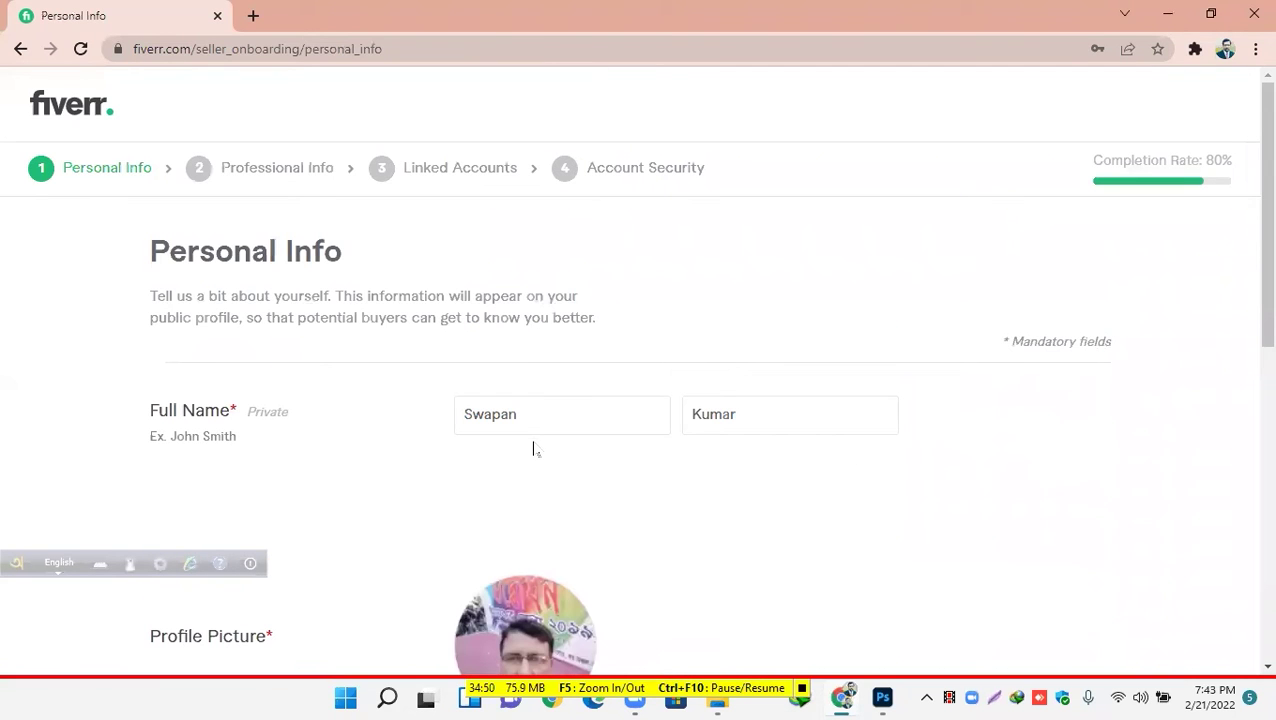
scroll(898, 410, down, 5)
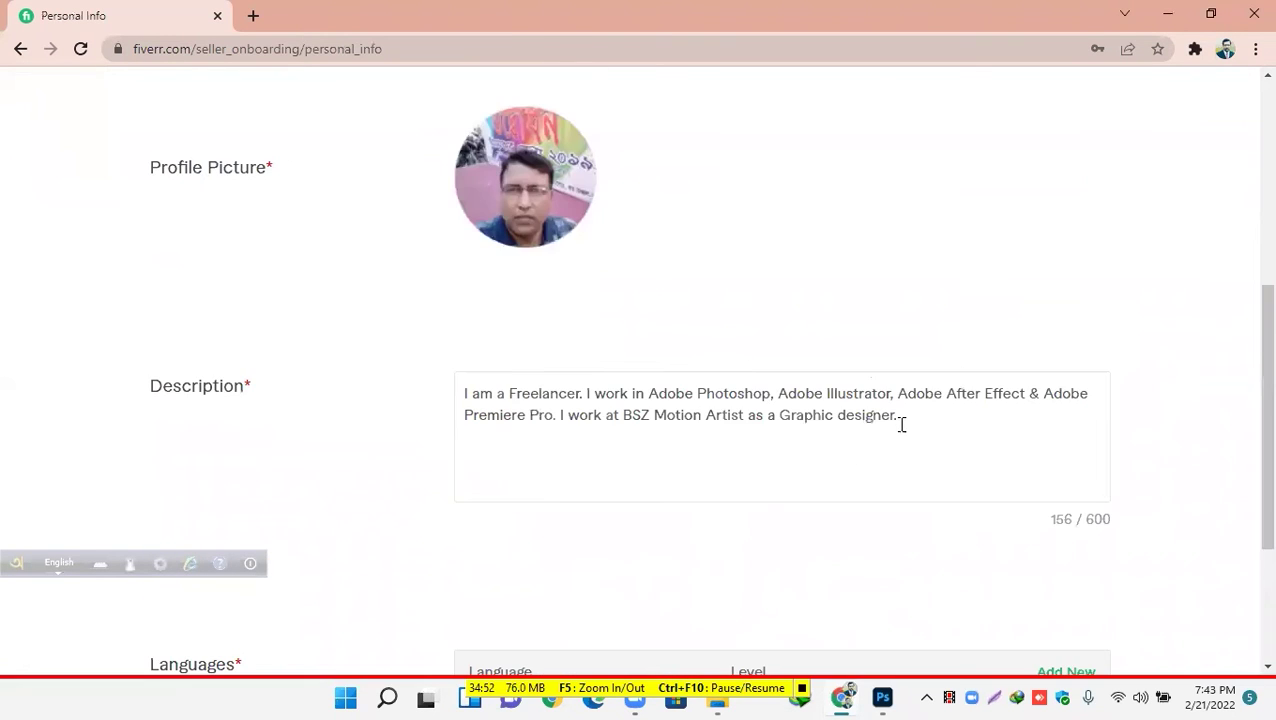
scroll(900, 425, down, 3)
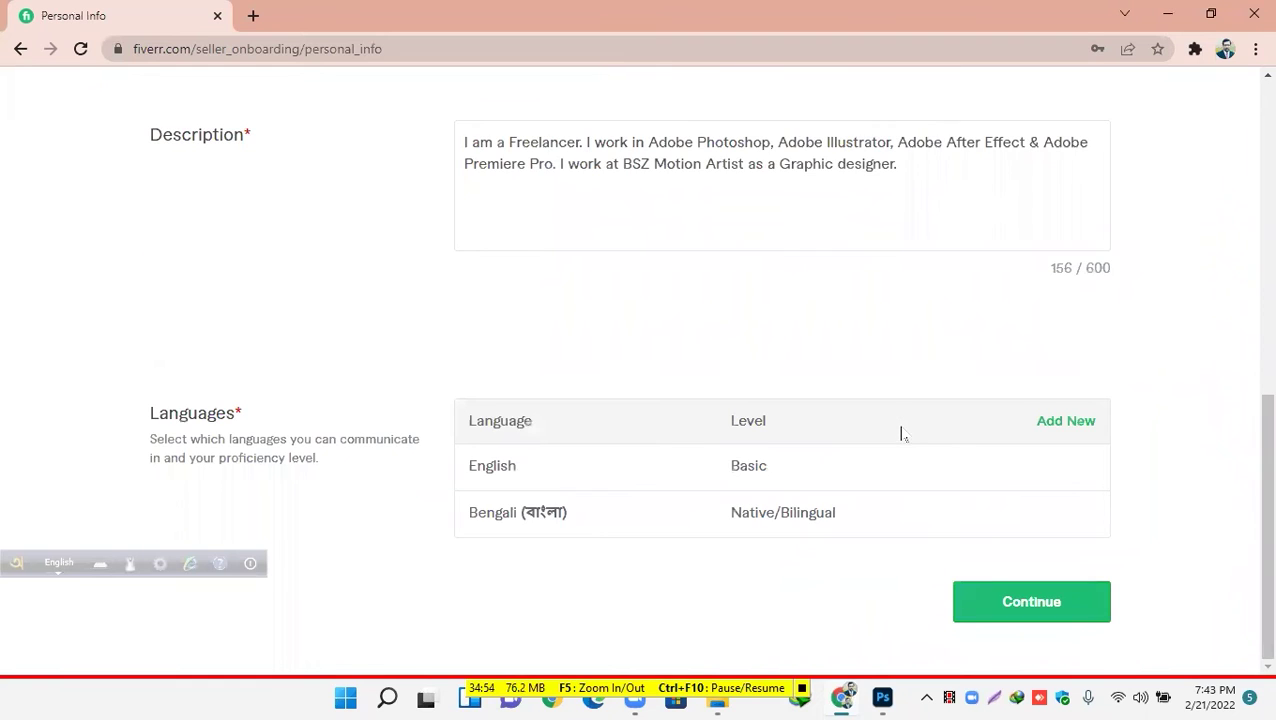
click(1019, 605)
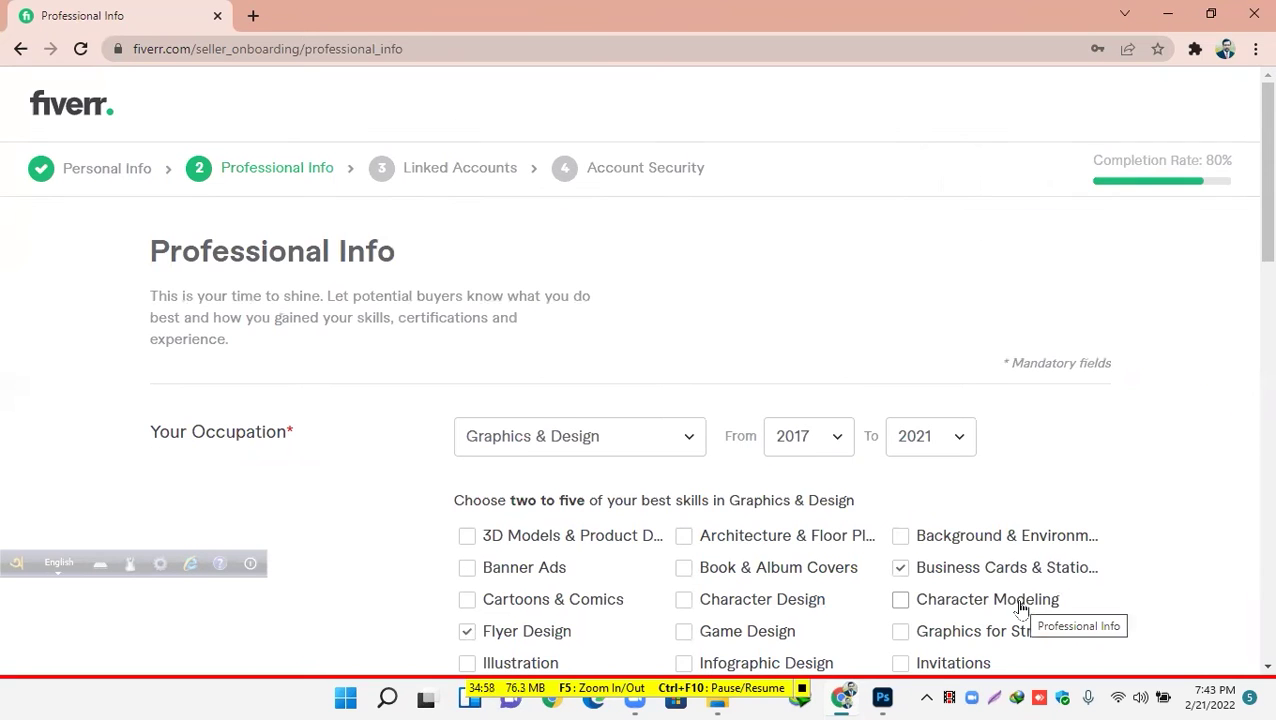
scroll(1050, 535, down, 10)
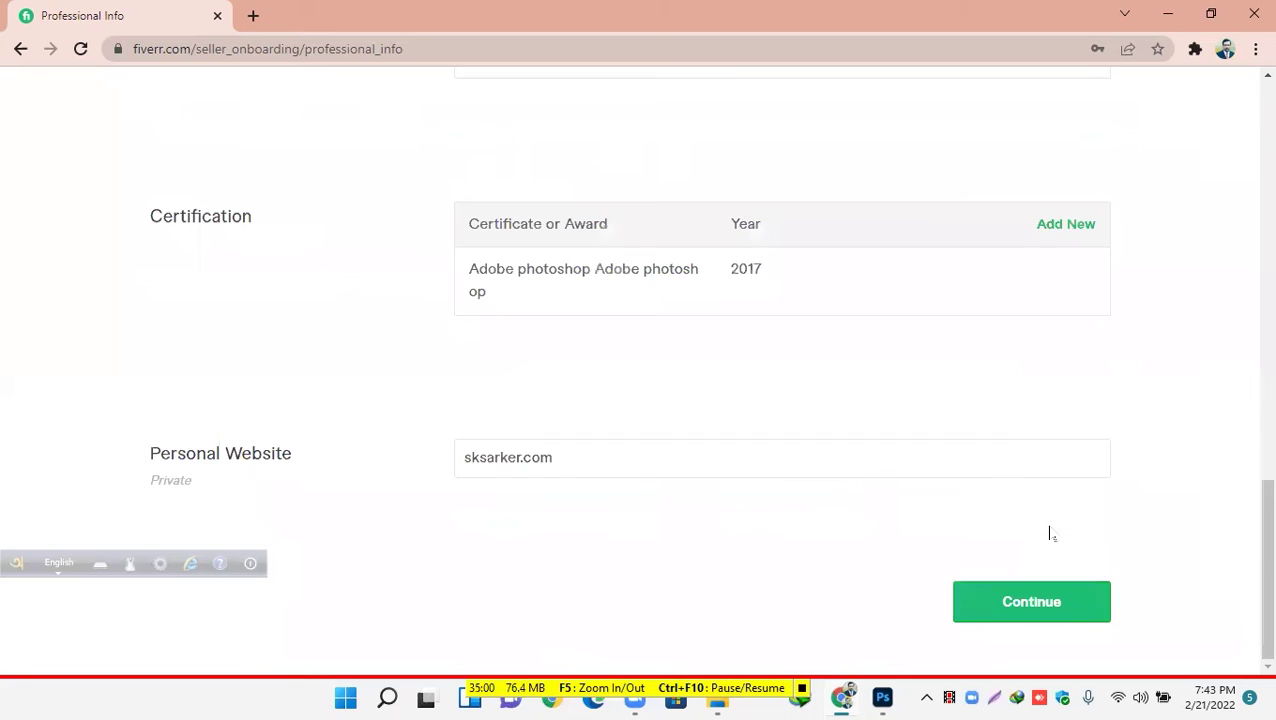
click(1005, 608)
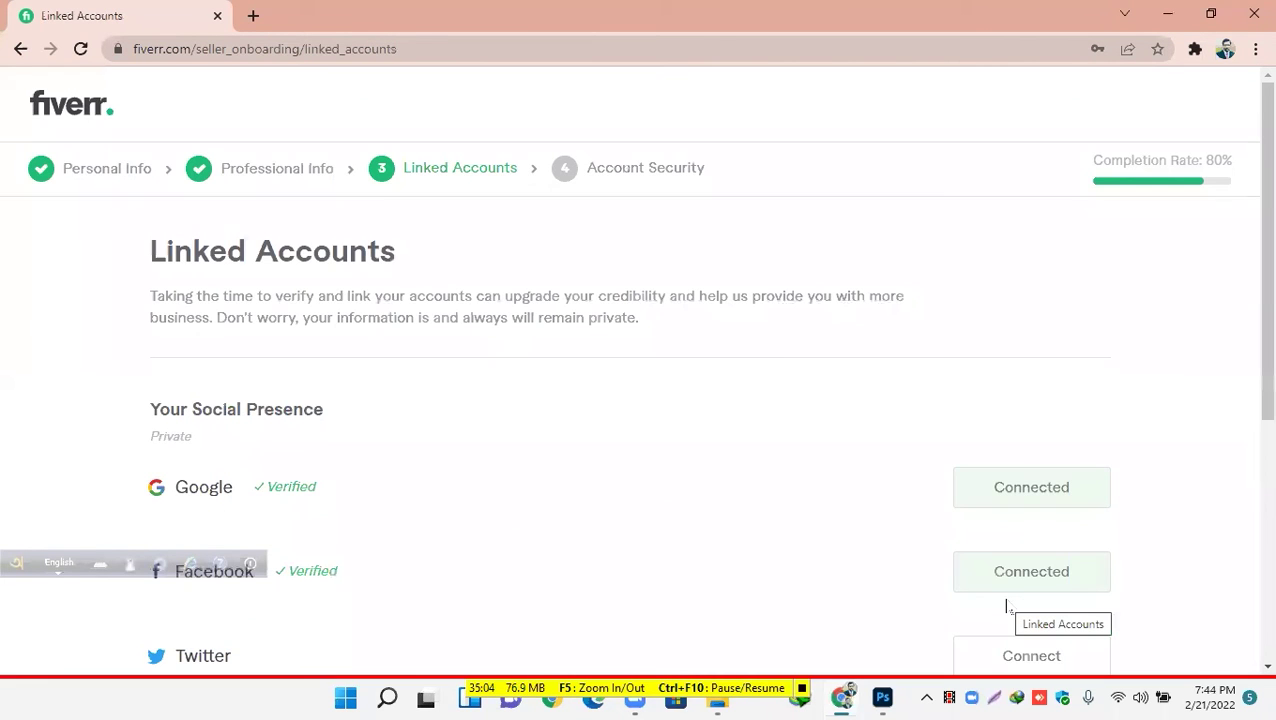
- Finish Account Security and confirm the profile-complete popup to start a new gig
scroll(1007, 606, down, 2)
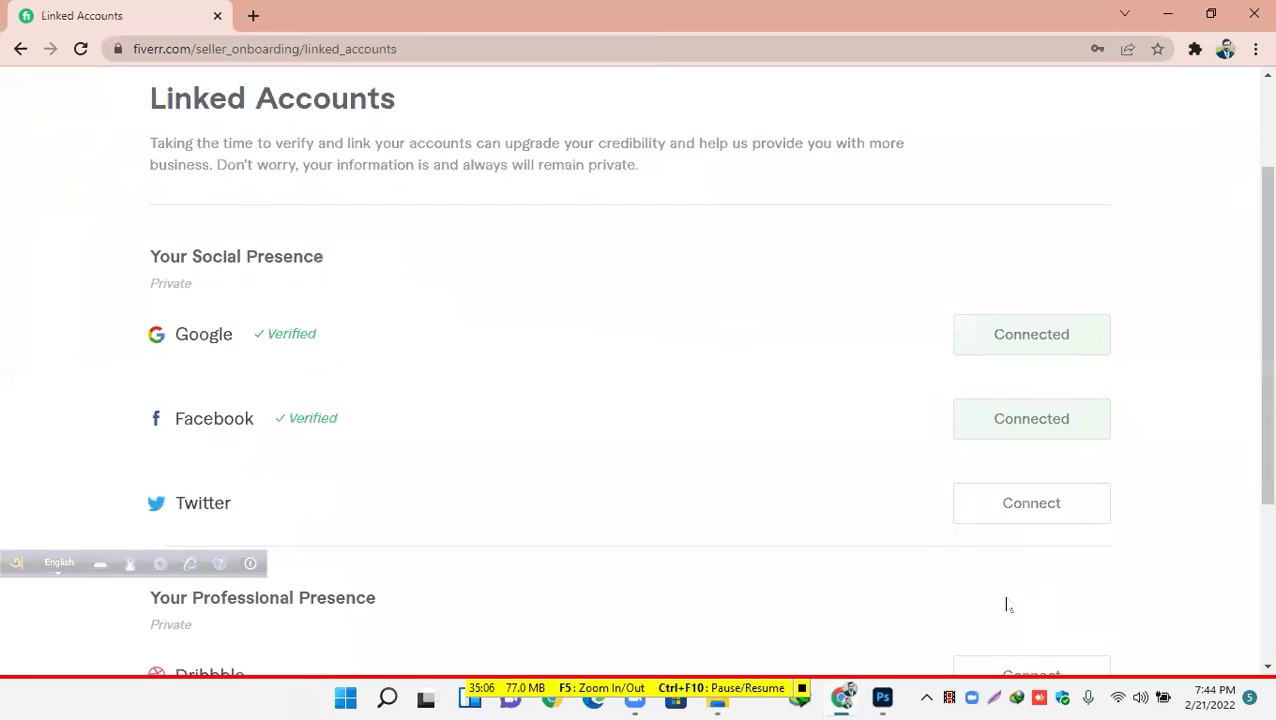
scroll(1007, 606, down, 3)
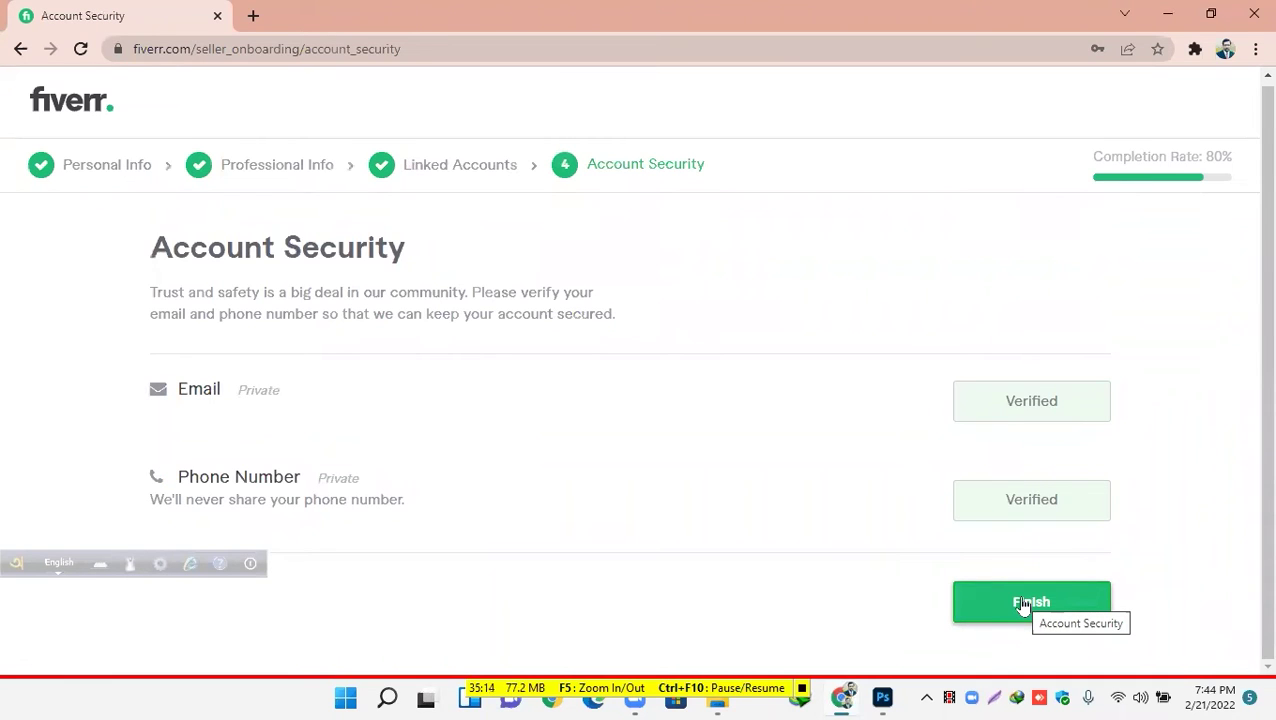
click(1026, 603)
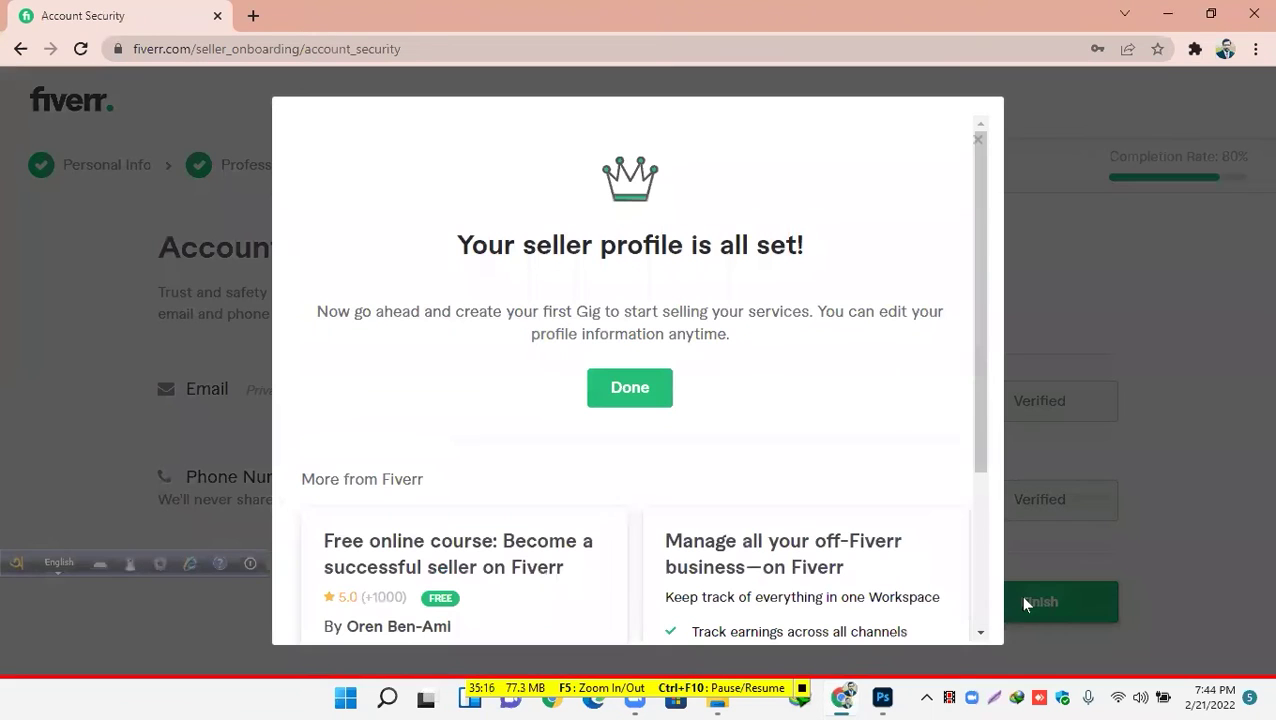
click(611, 392)
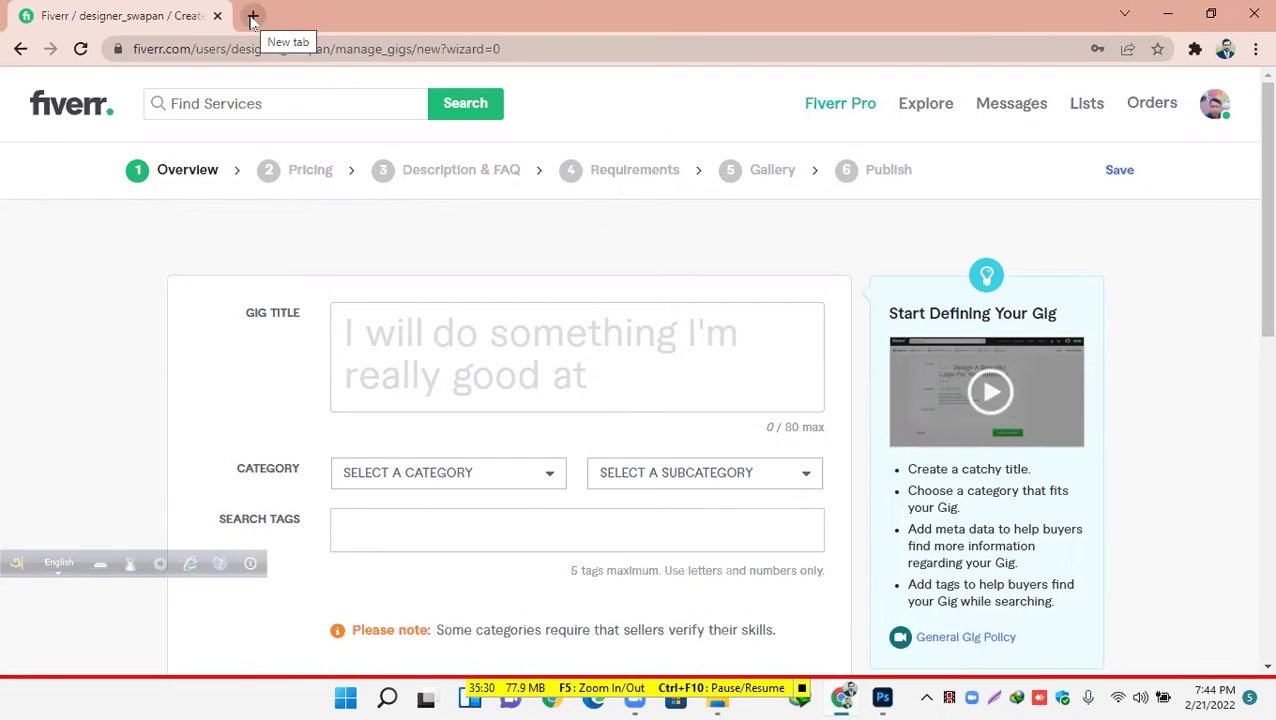
- Load fiverr.com in a new Chrome tab
click(253, 17)
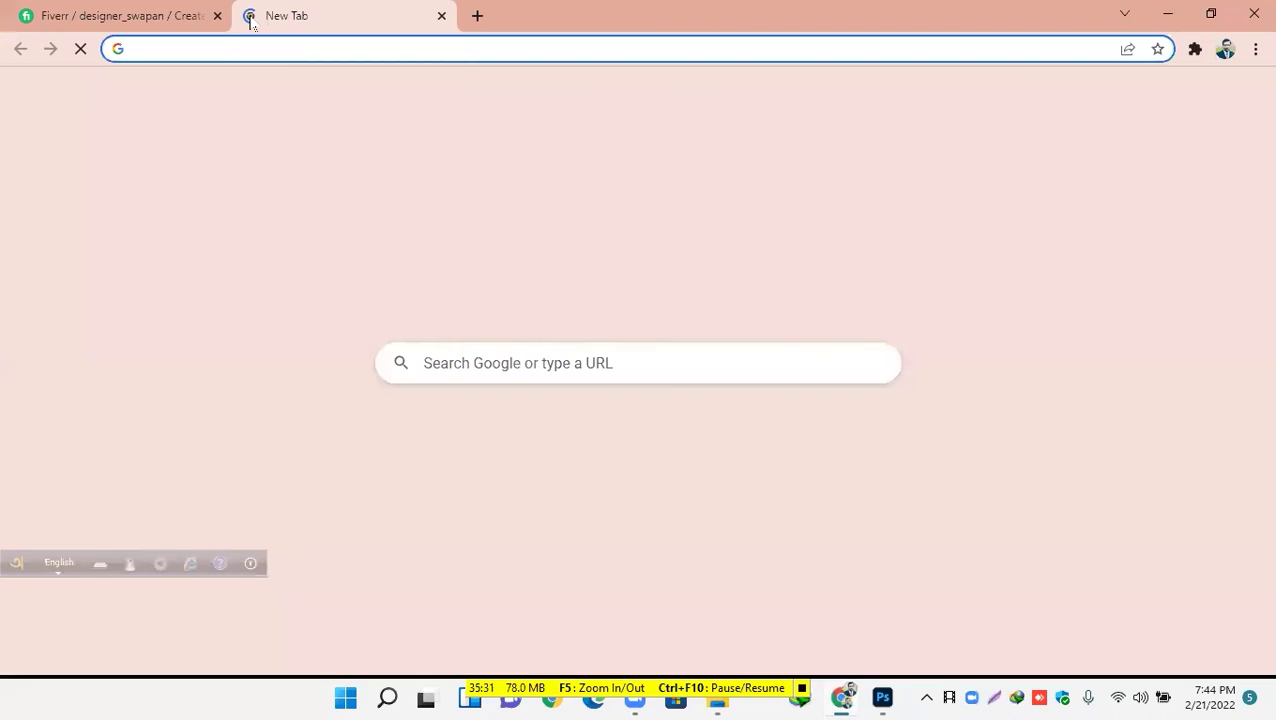
click(188, 47)
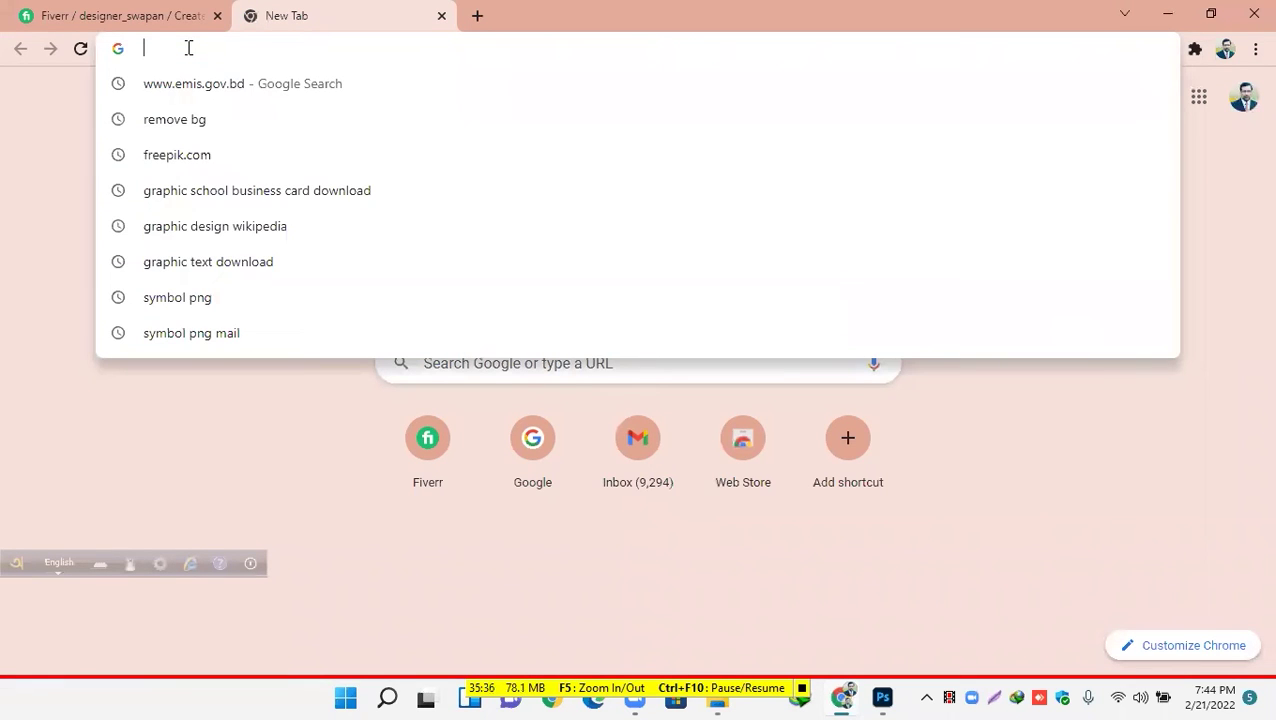
text(fiv)
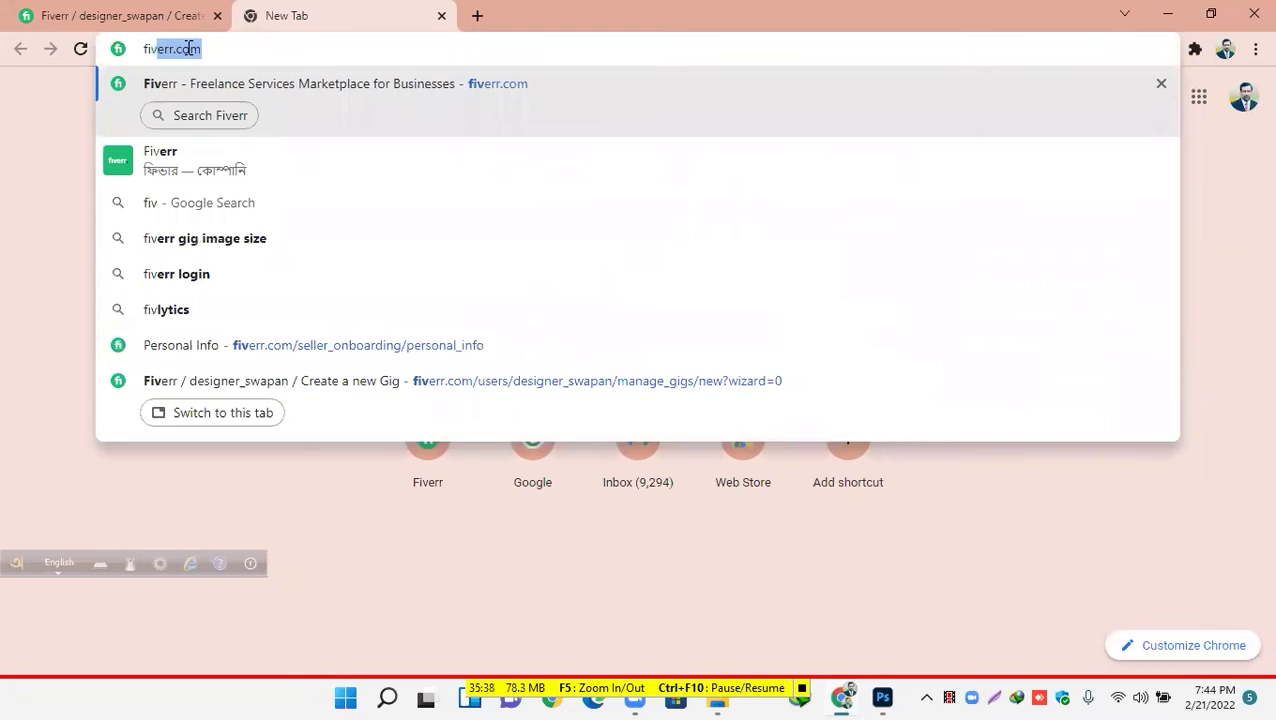
text(err)
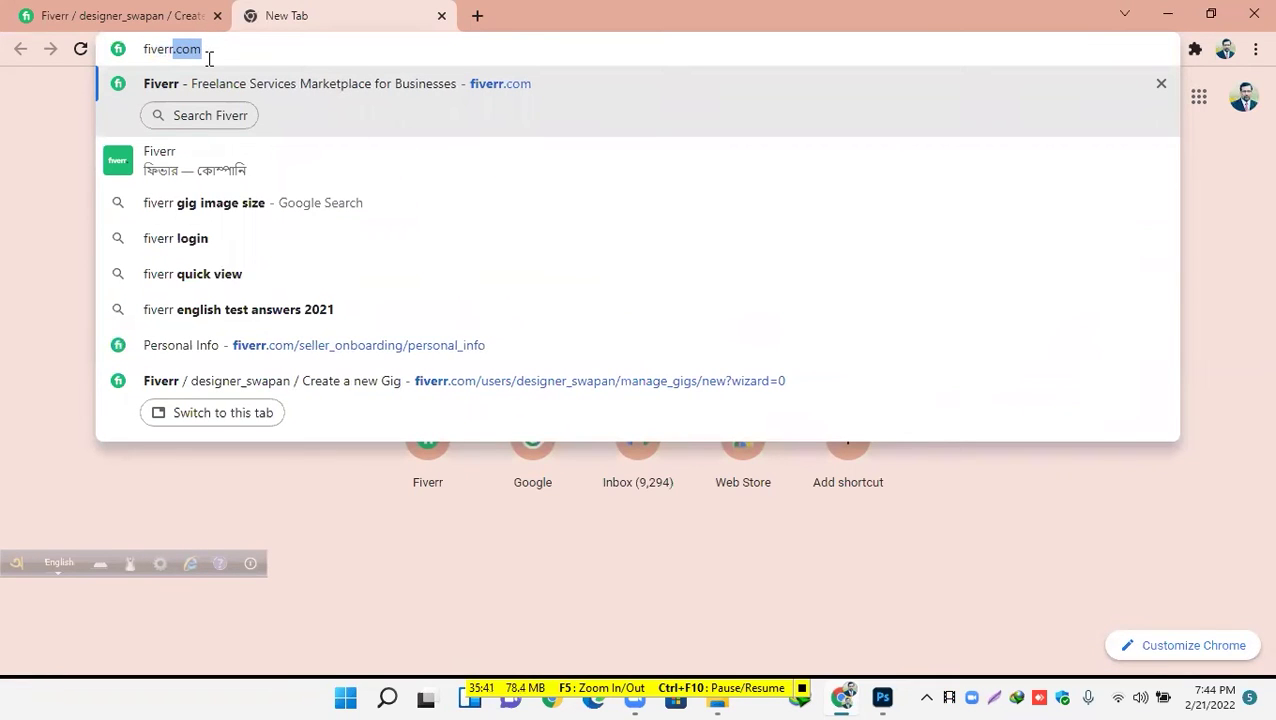
text(.com)
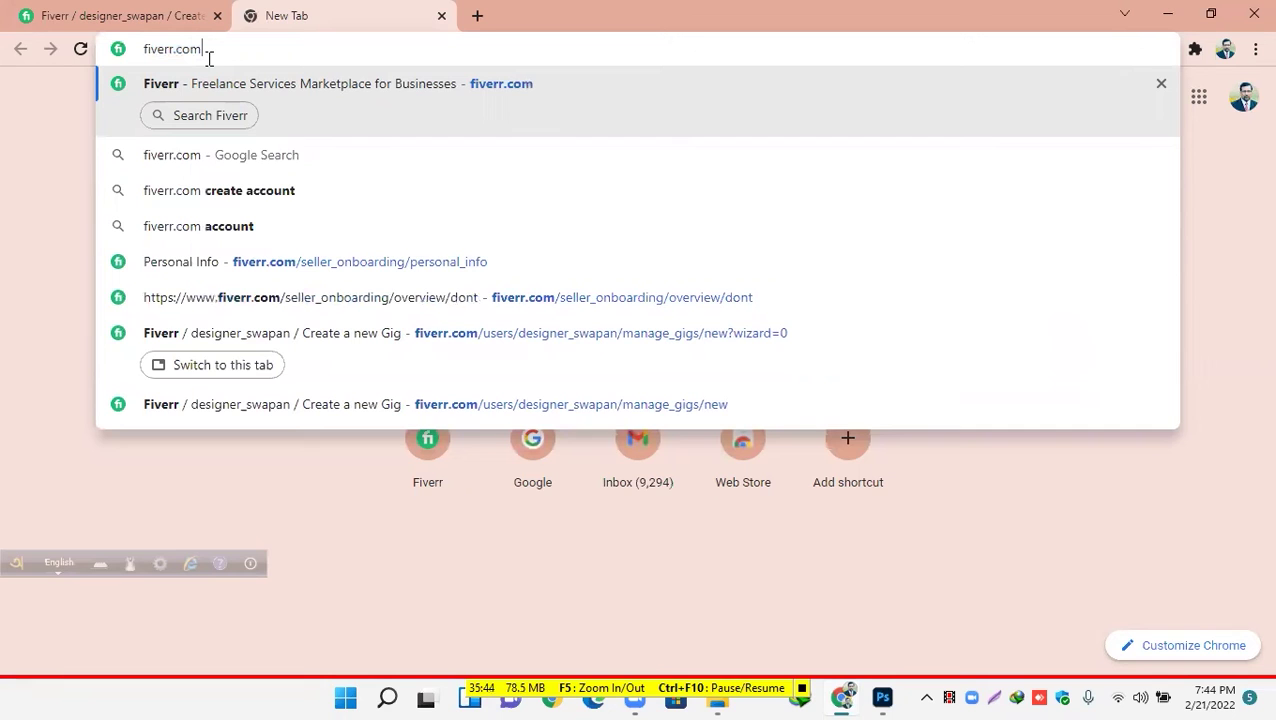
key(Return)
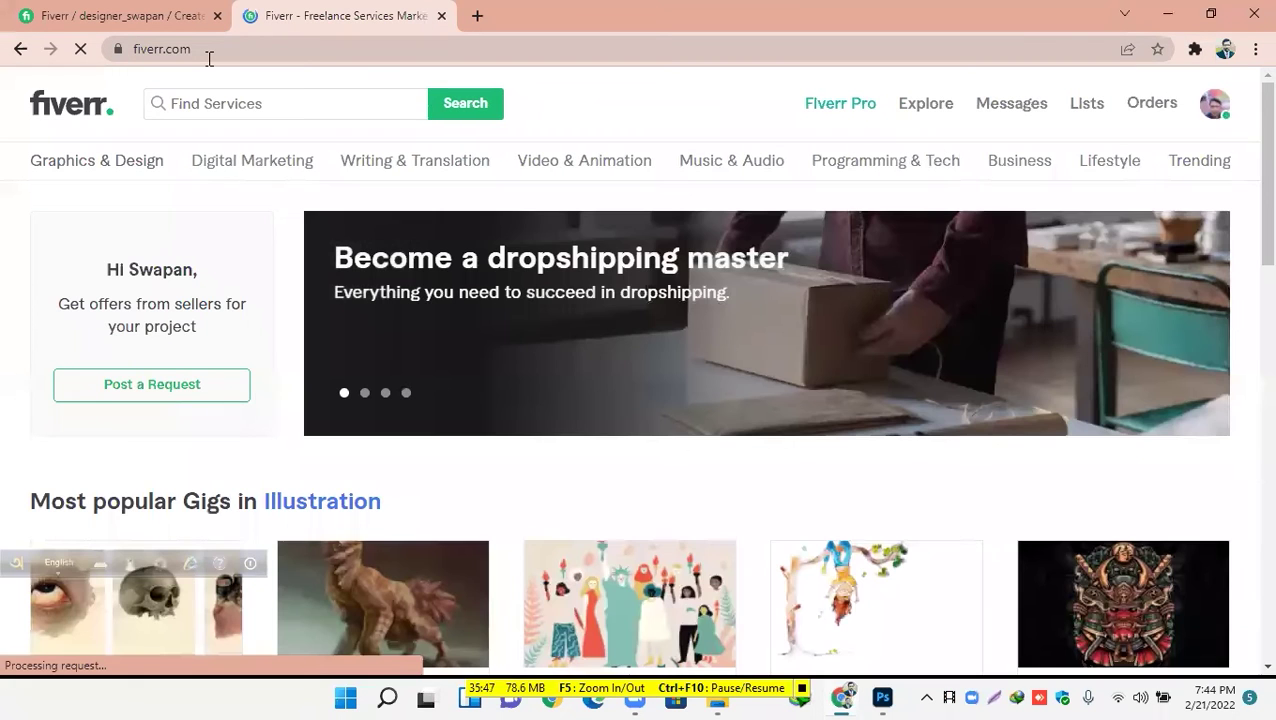
- Search Fiverr services for 'business card' via the 'business' suggestion
click(255, 103)
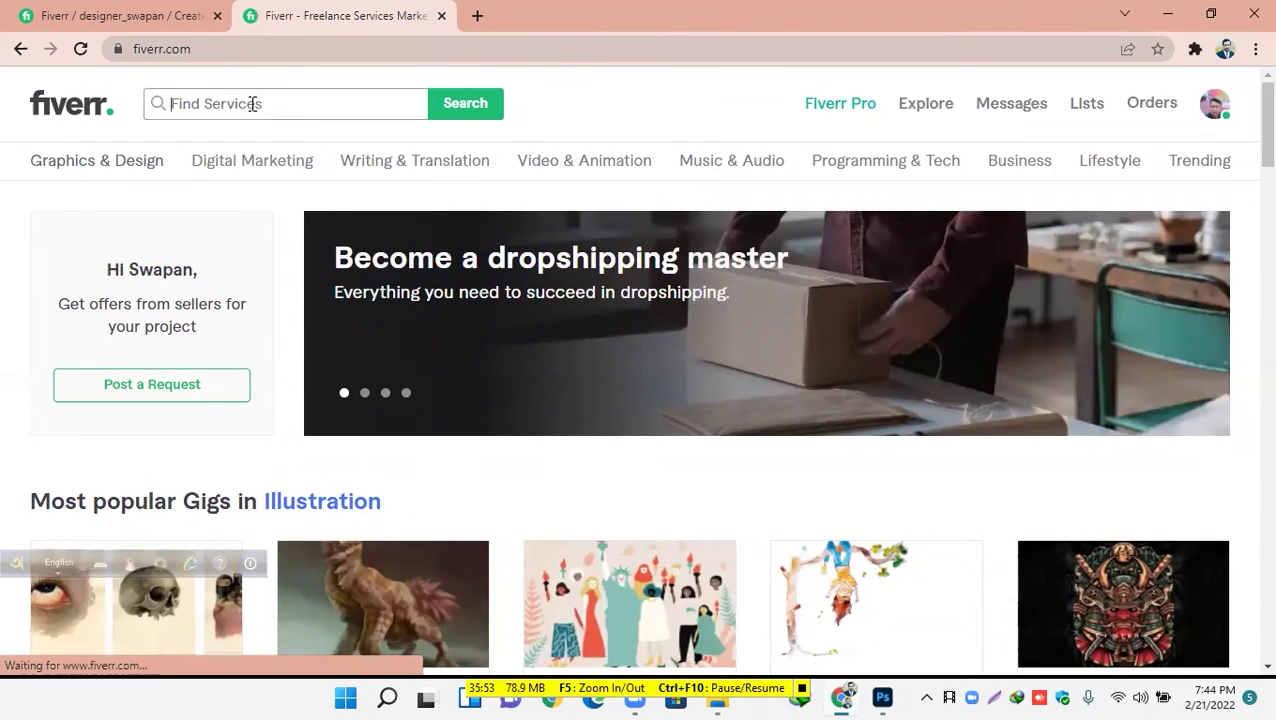
text(bus)
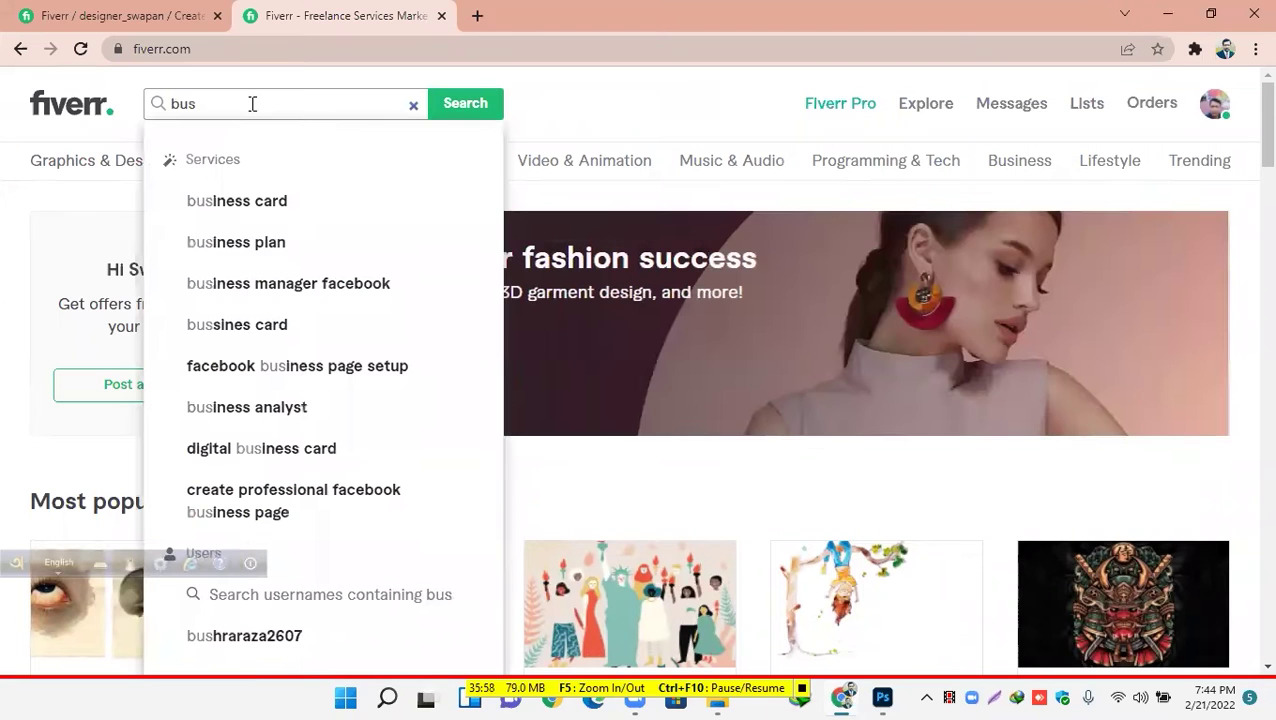
text(ine)
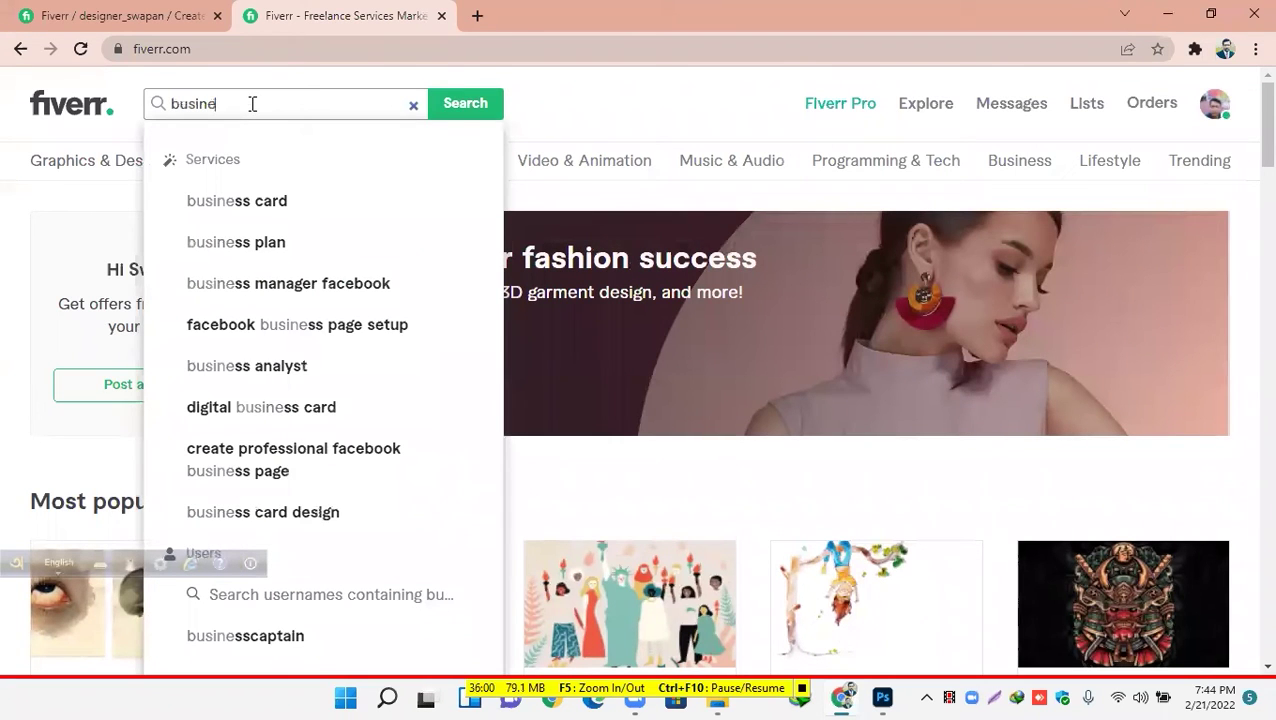
text(ss)
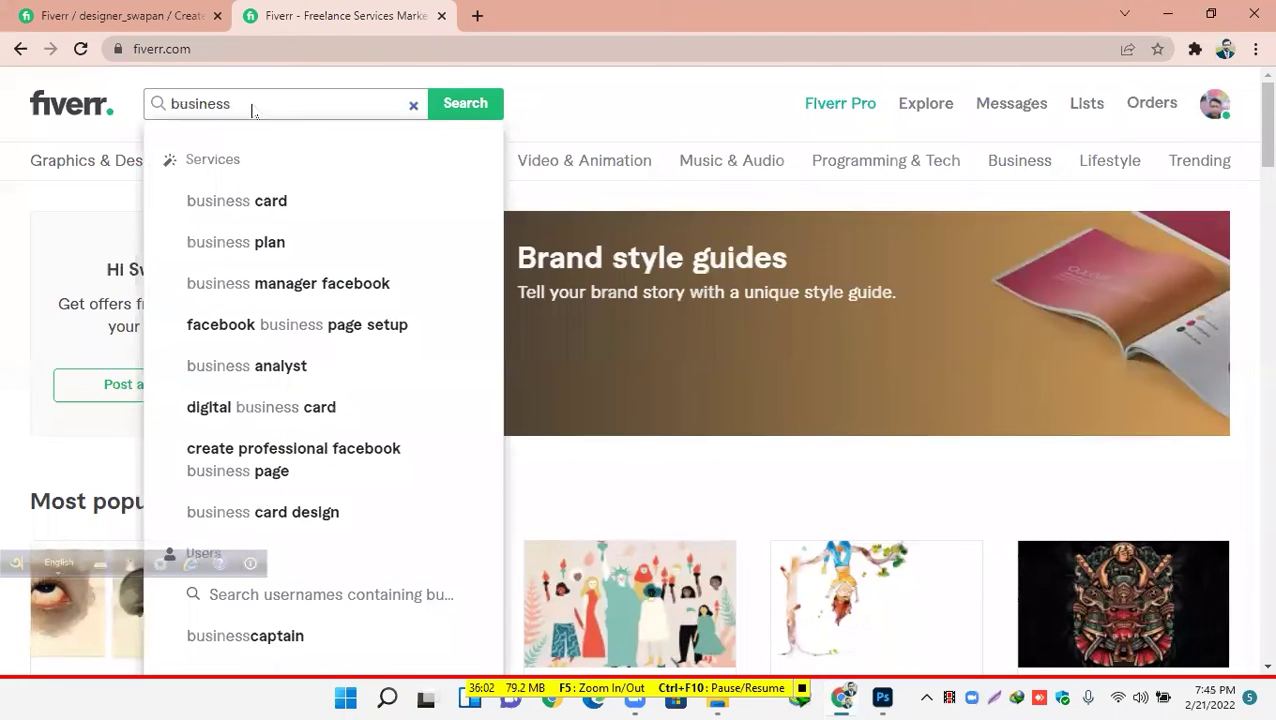
click(258, 204)
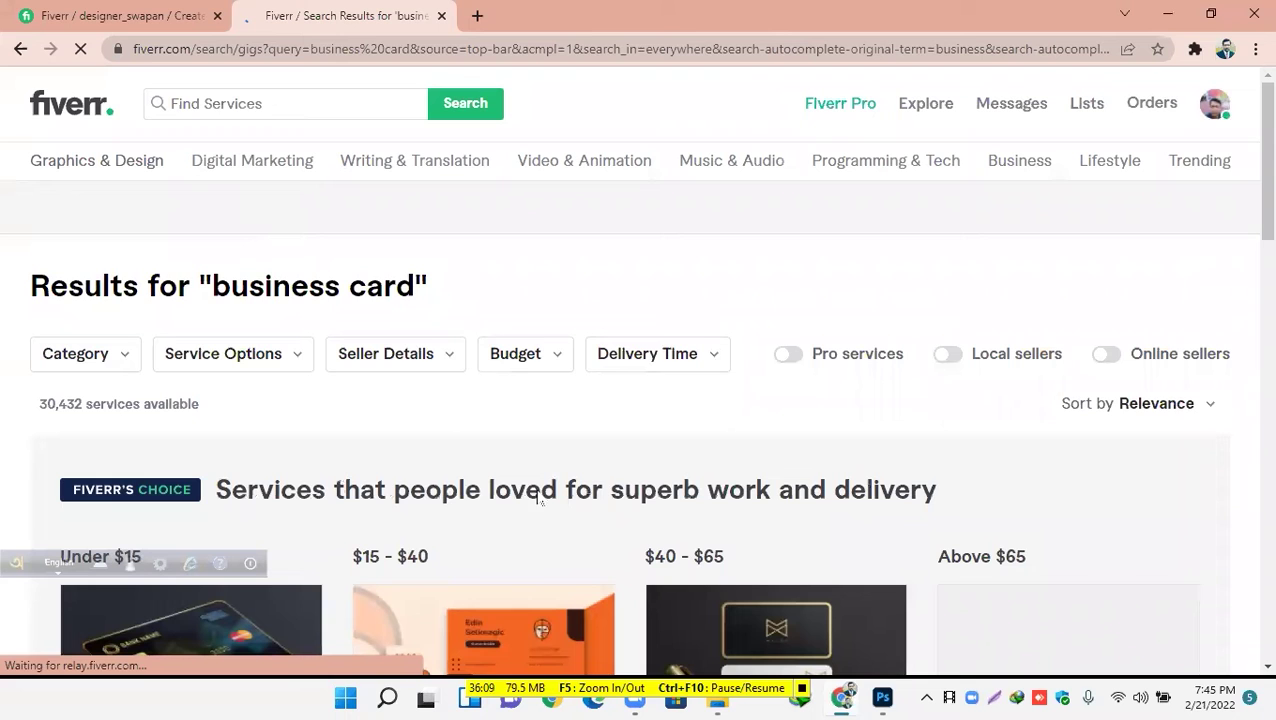
- Browse the business card gig results and open a Level 2 seller's profile
scroll(541, 497, down, 3)
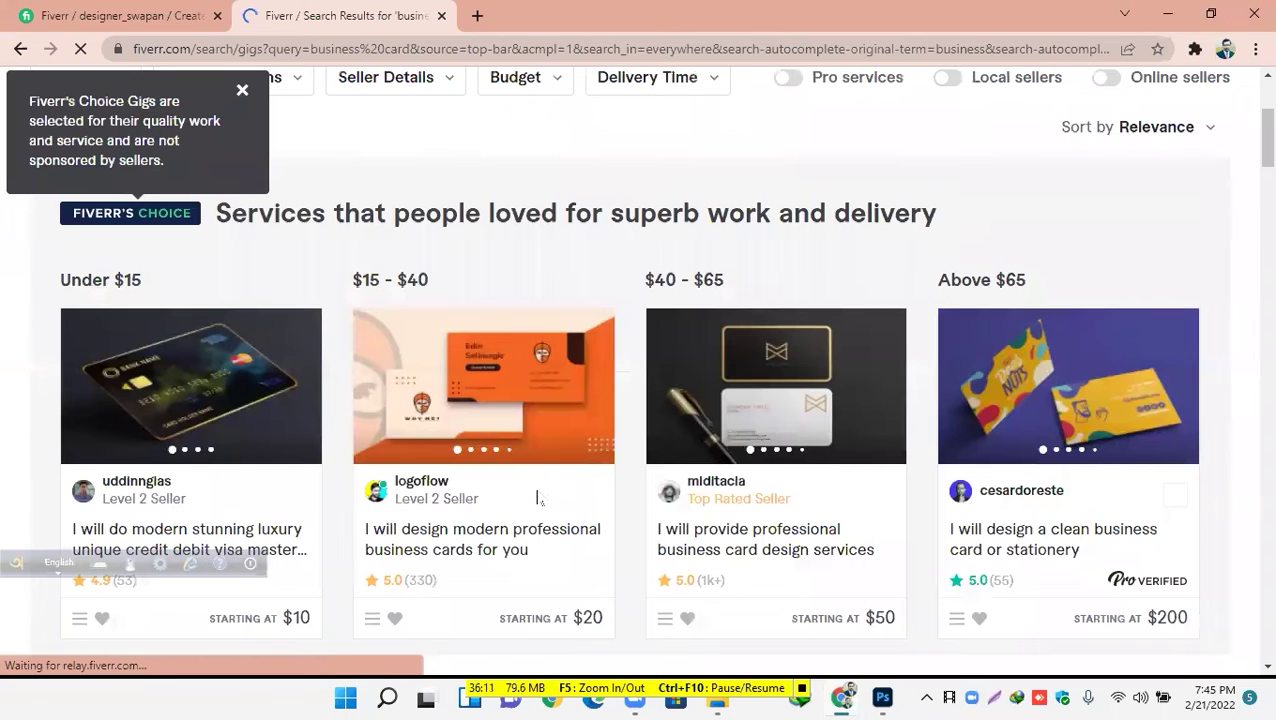
scroll(537, 497, down, 1)
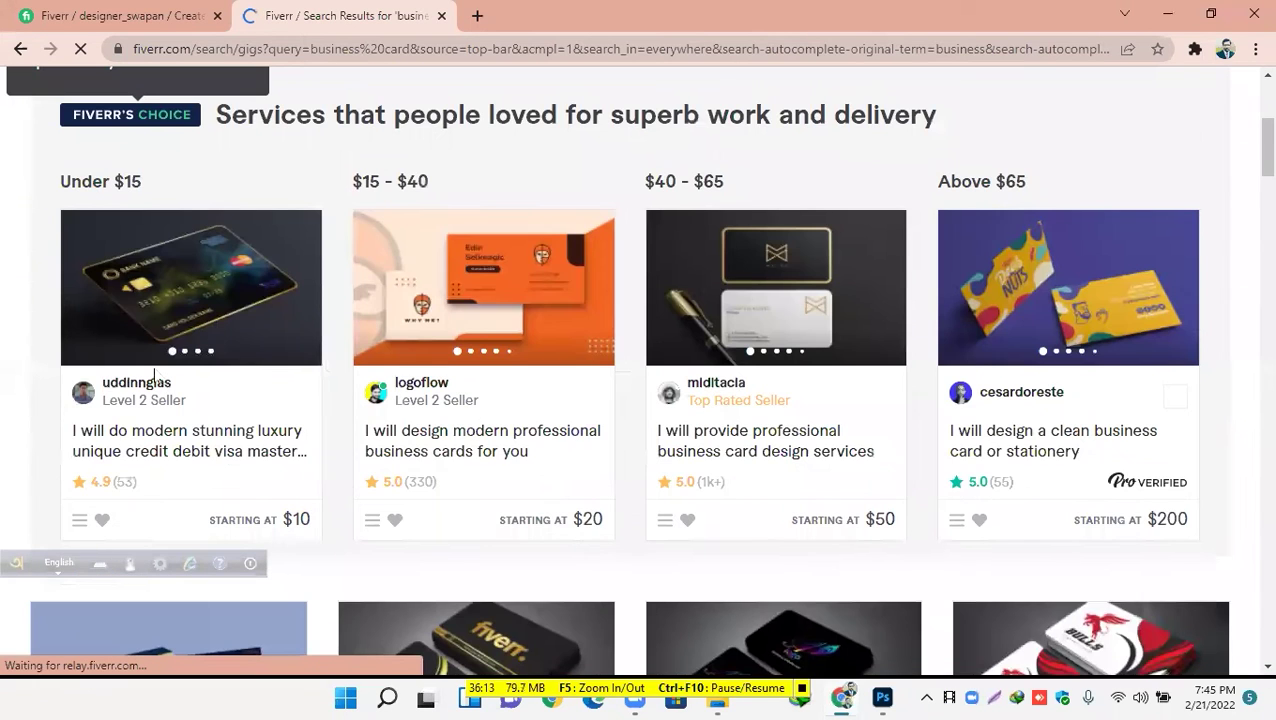
mouse_move(191, 420)
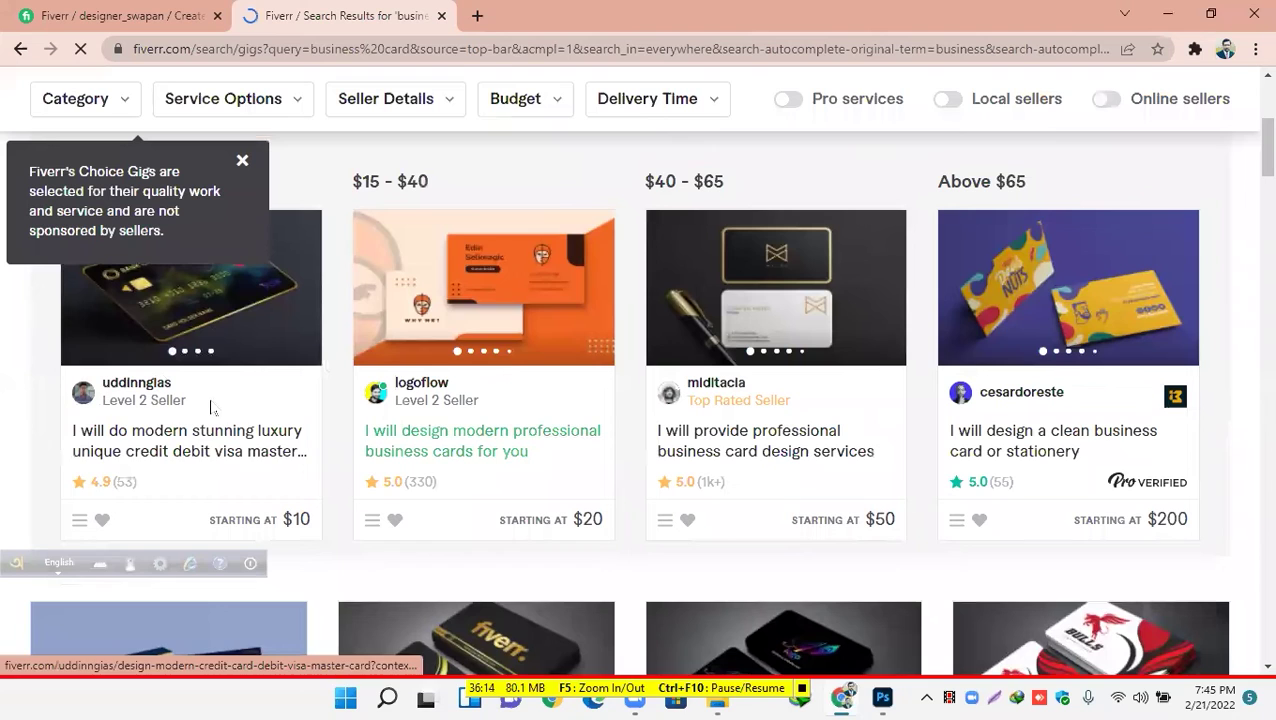
scroll(210, 407, up, 4)
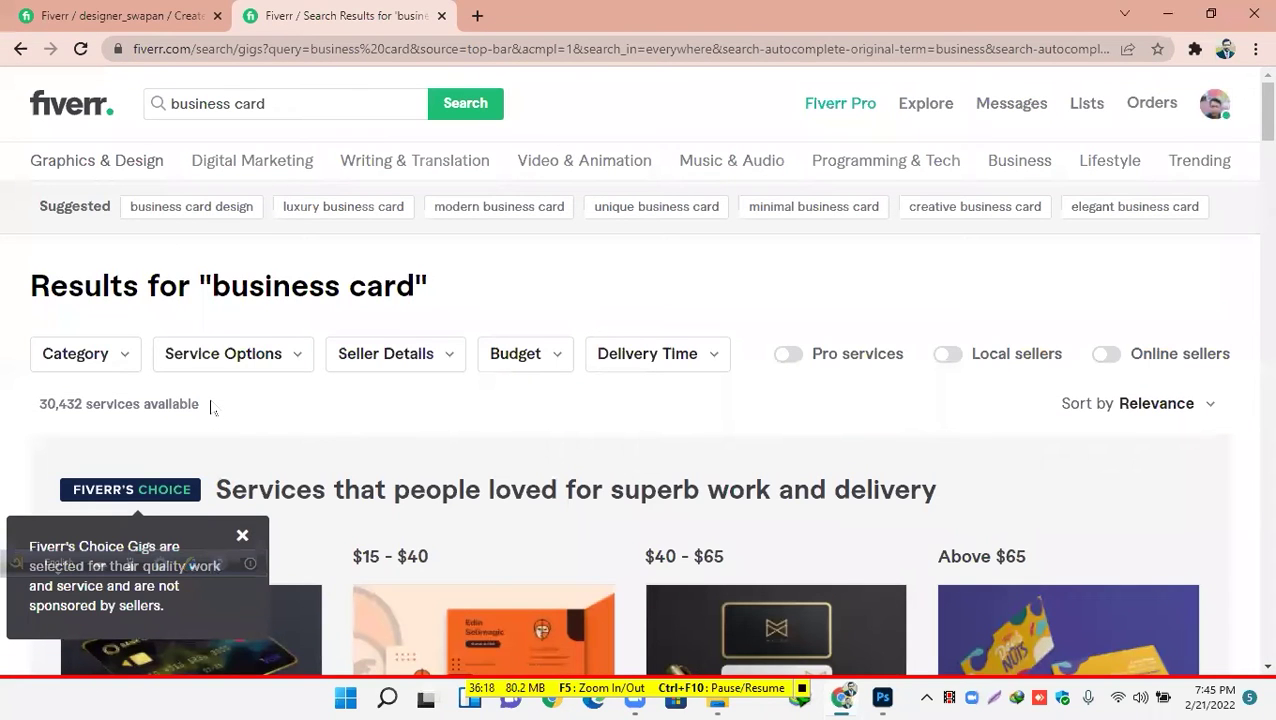
scroll(210, 407, down, 4)
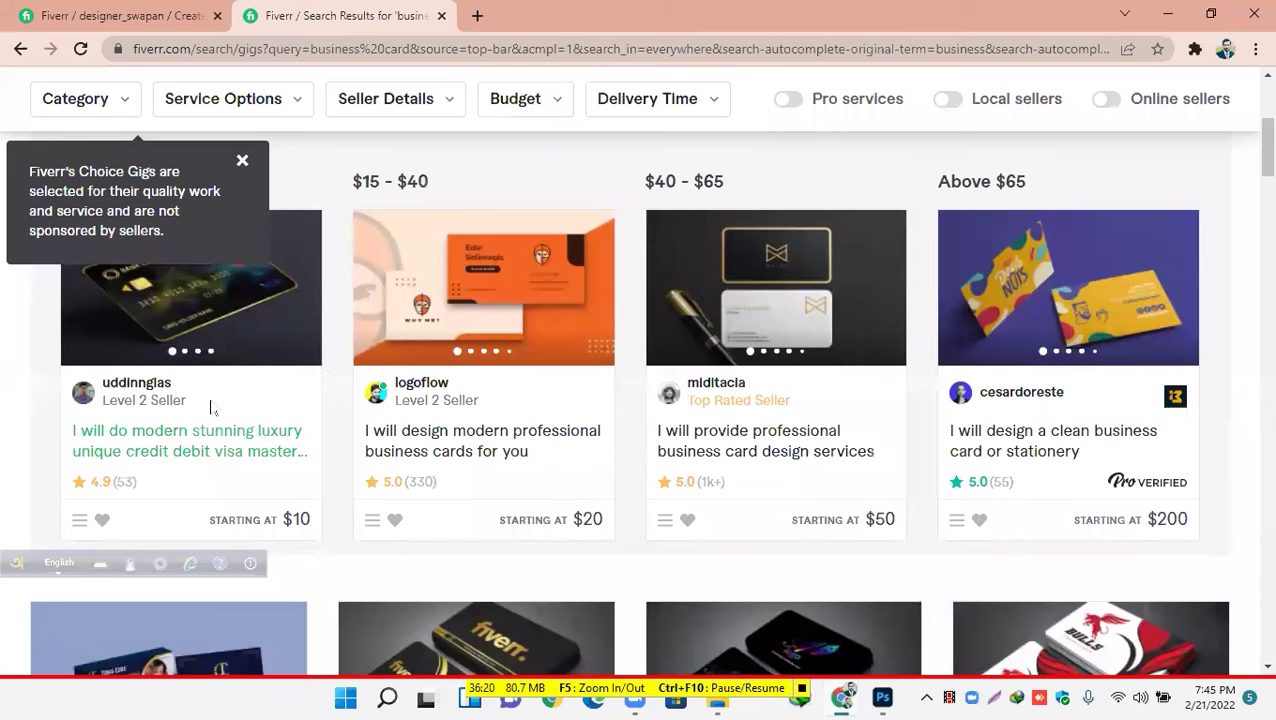
scroll(295, 405, down, 4)
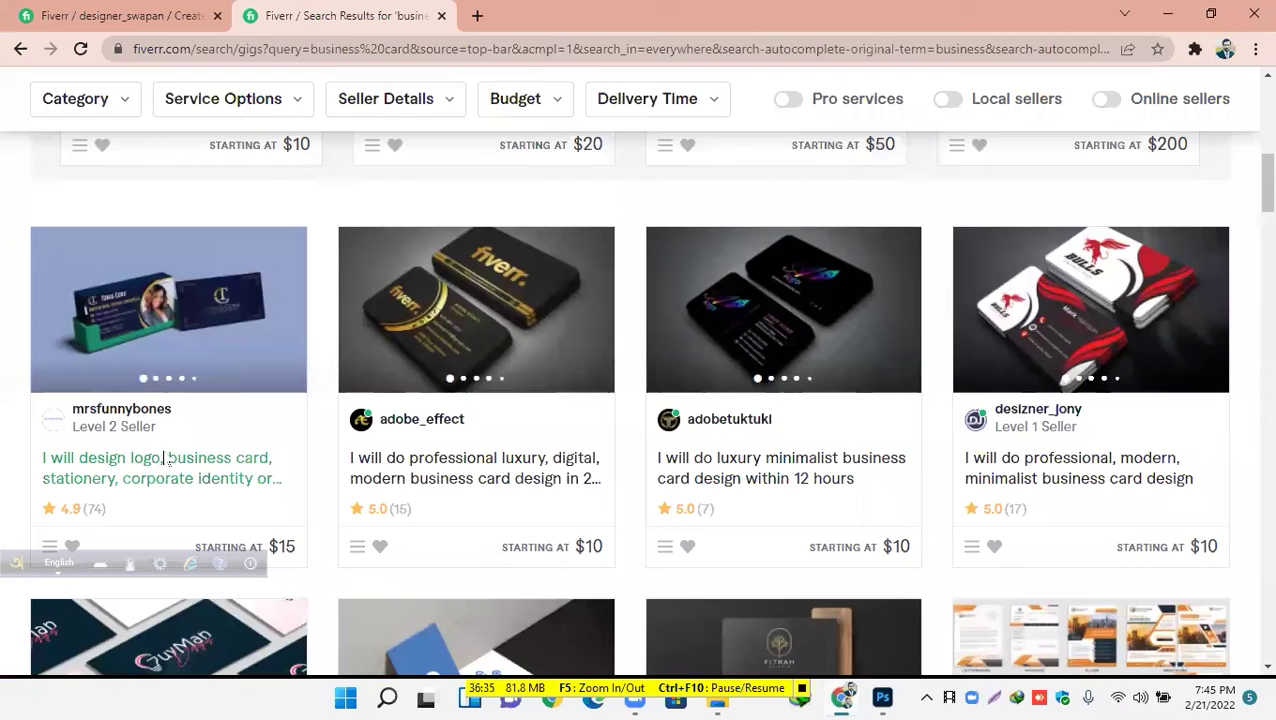
click(153, 420)
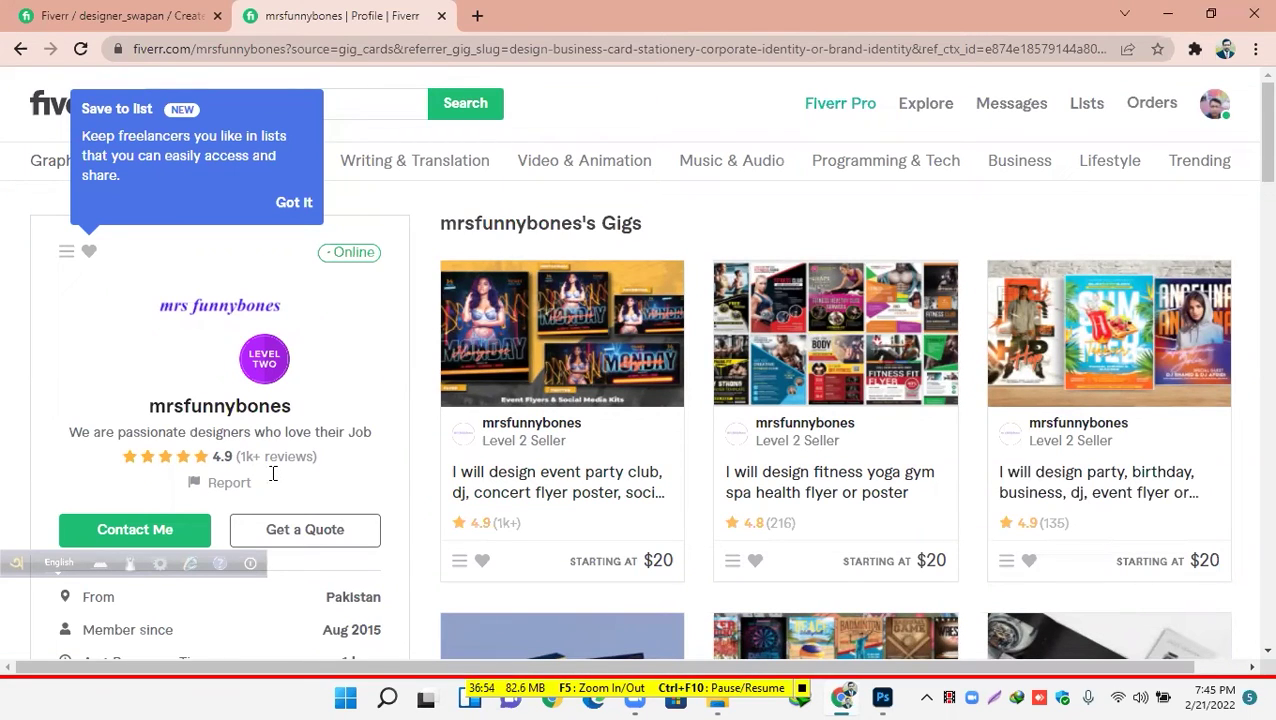
scroll(272, 470, down, 2)
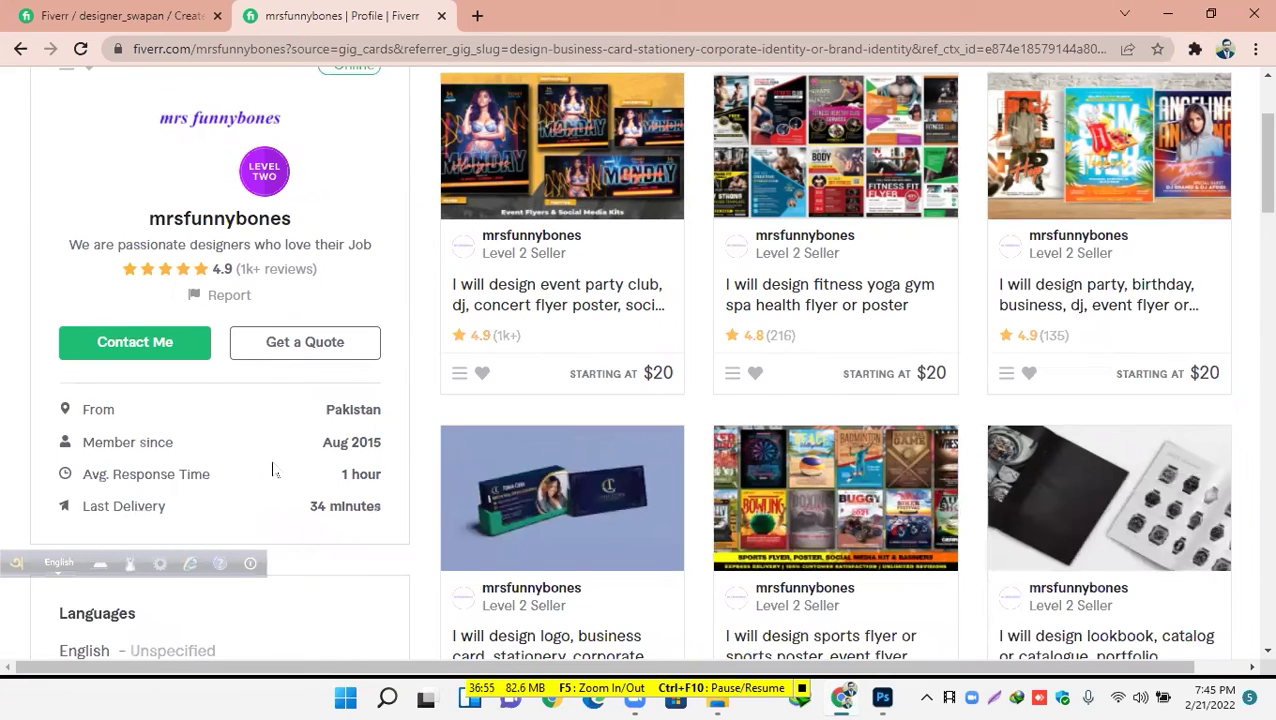
scroll(272, 470, down, 4)
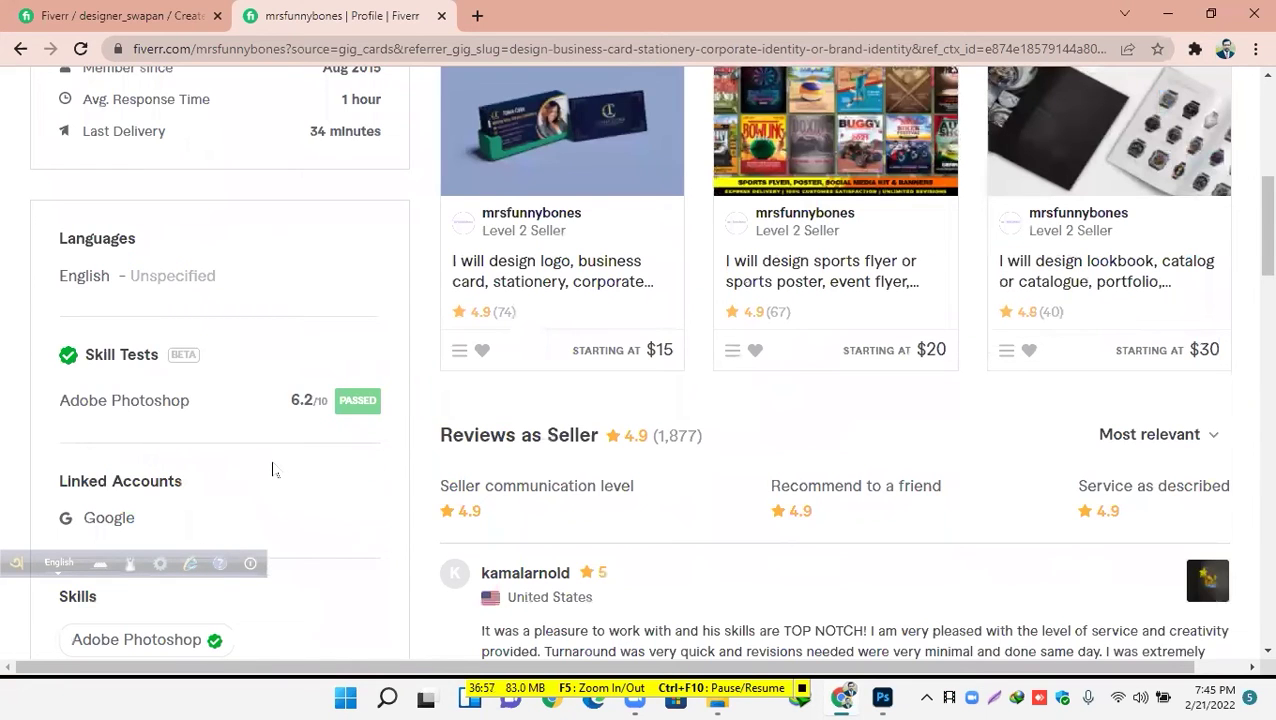
scroll(272, 470, down, 7)
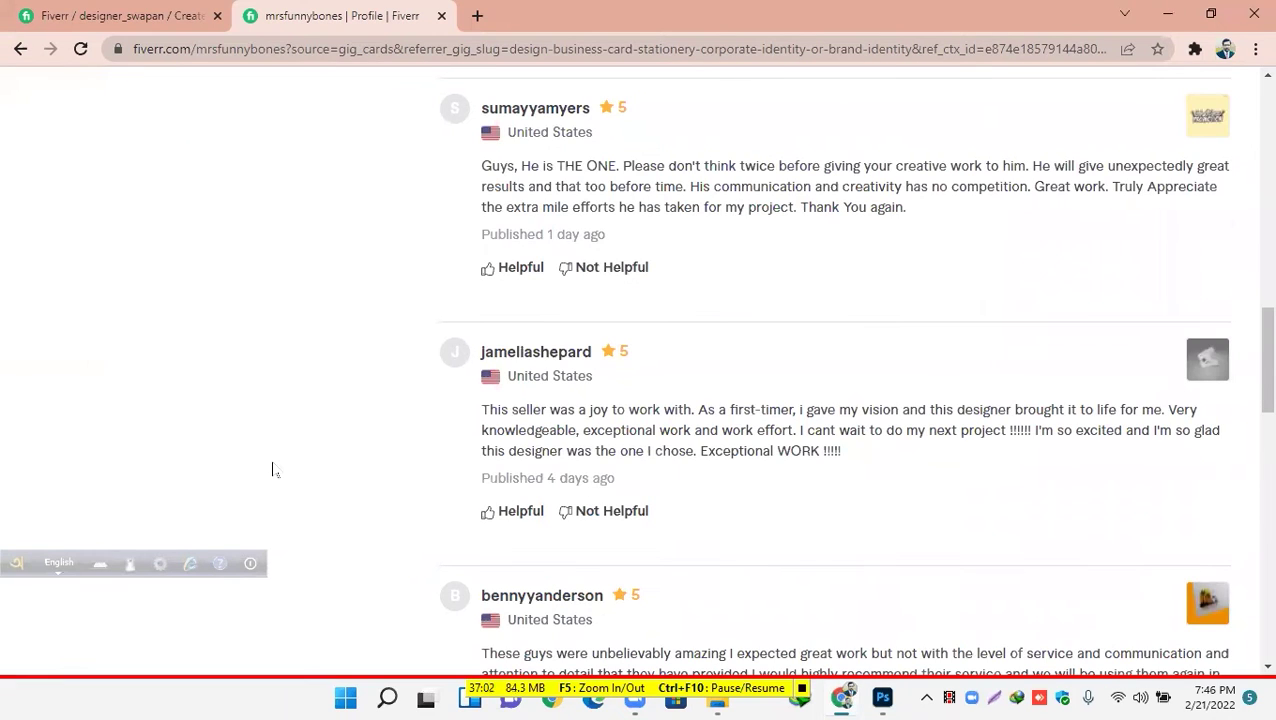
scroll(272, 470, up, 5)
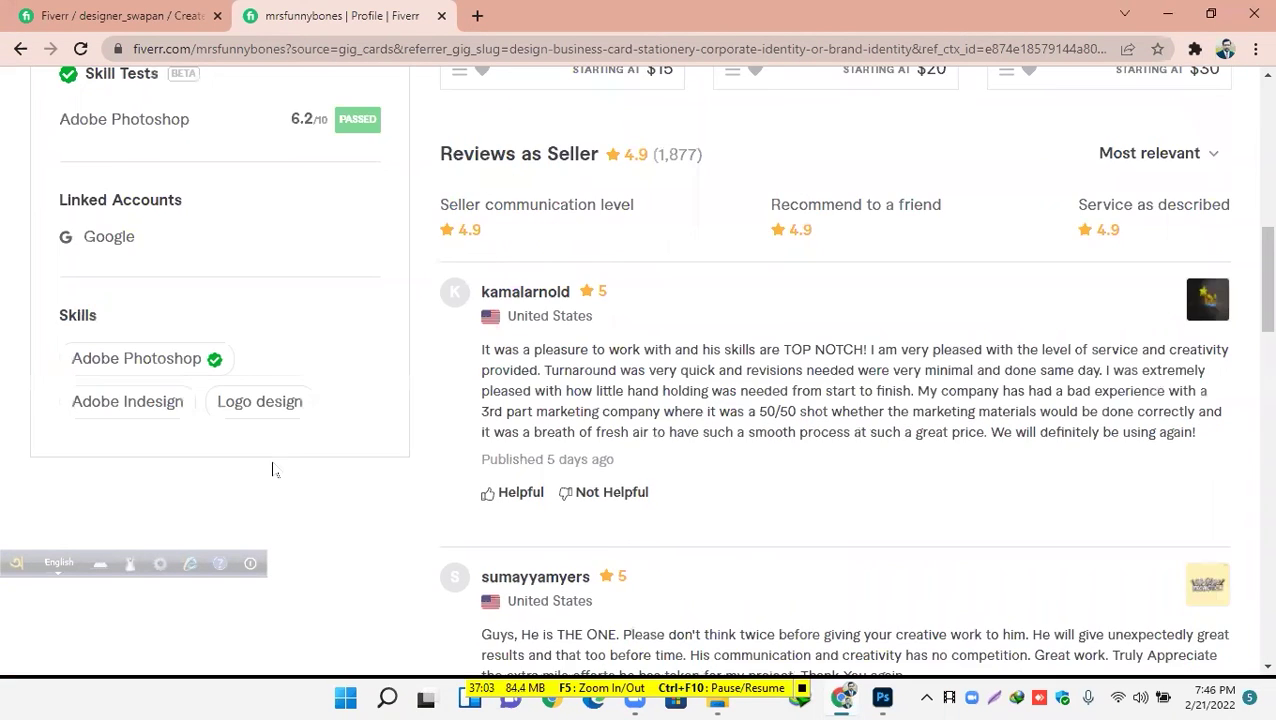
scroll(272, 470, up, 4)
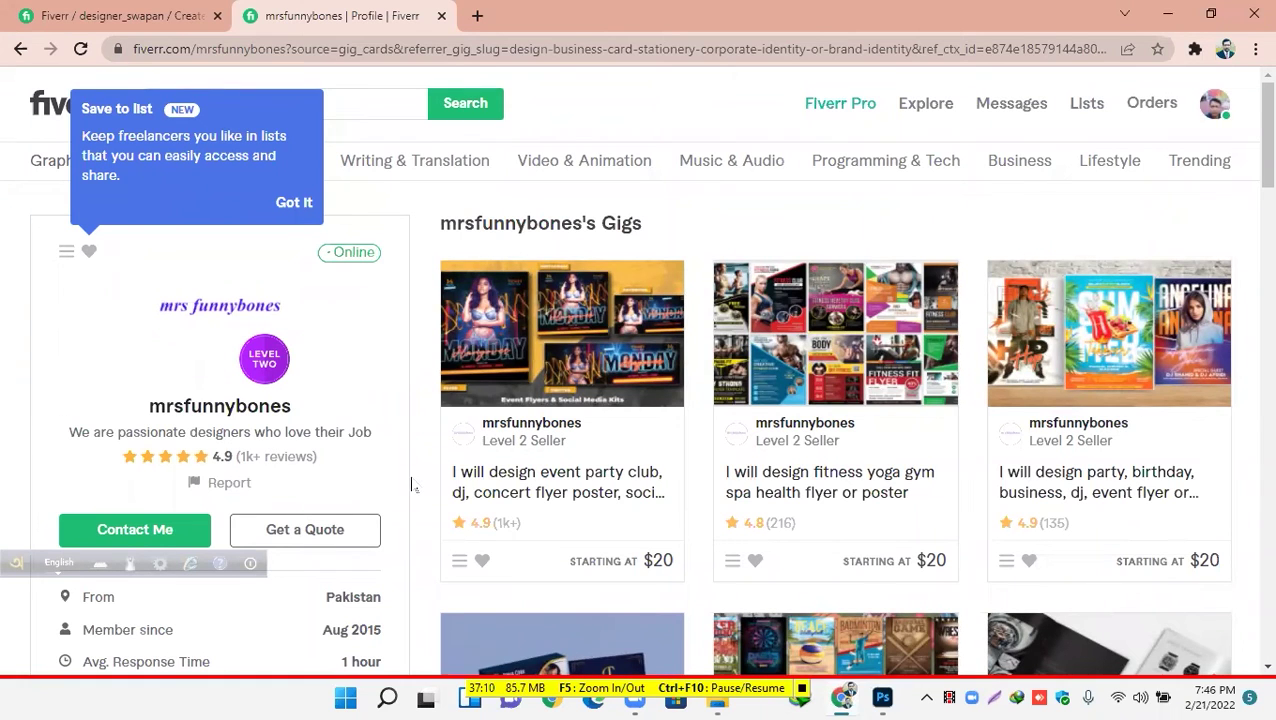
- Close the page menu, exit Avro Keyboard, and dismiss the Save to list tip
right_click(405, 136)
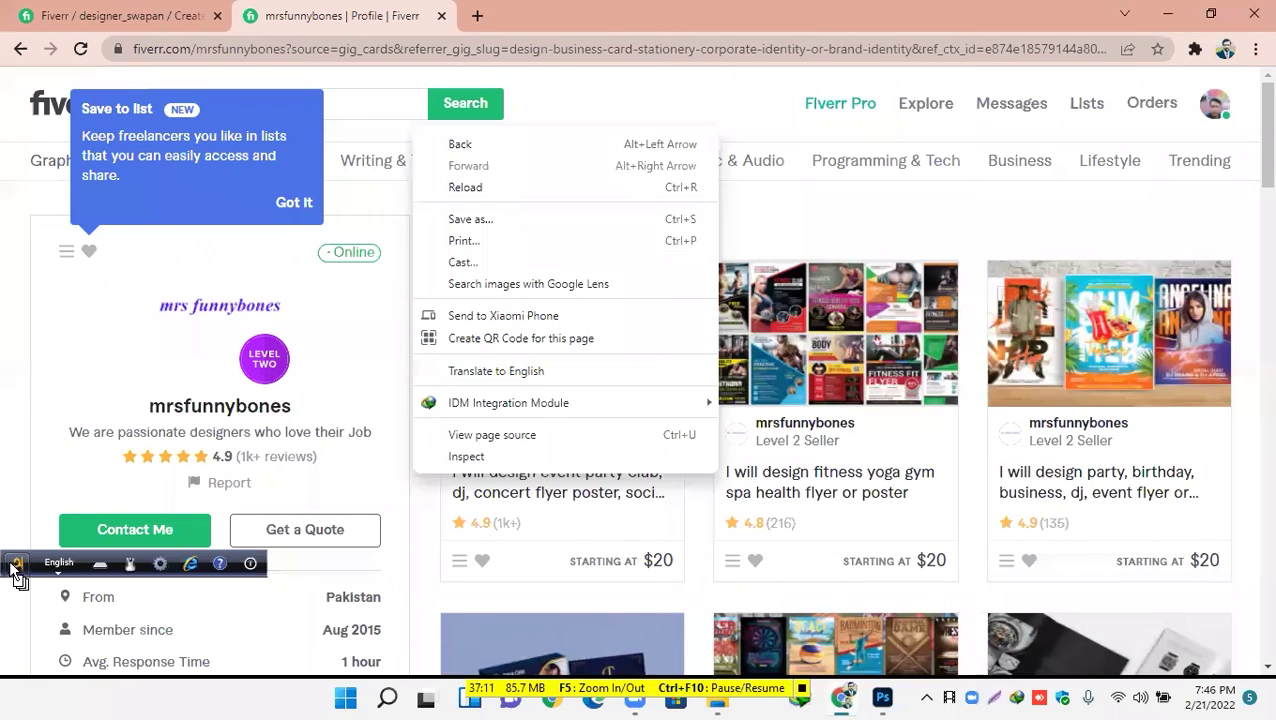
click(728, 185)
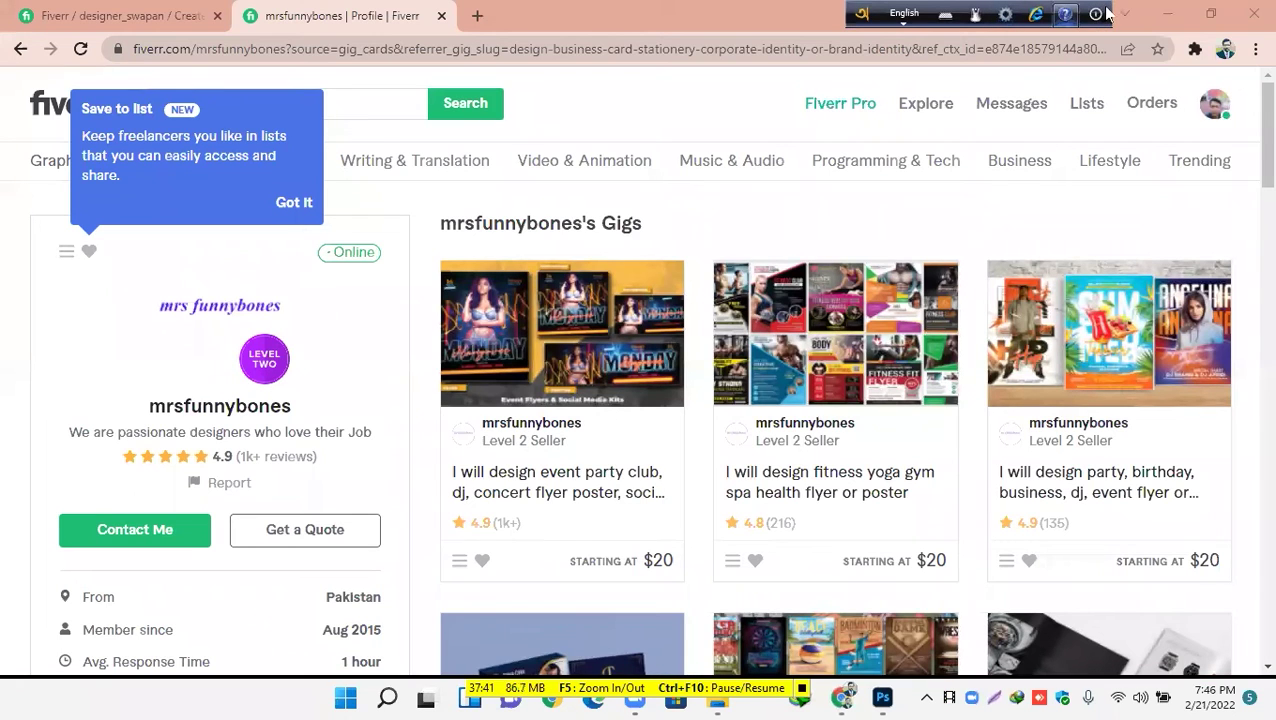
click(1096, 14)
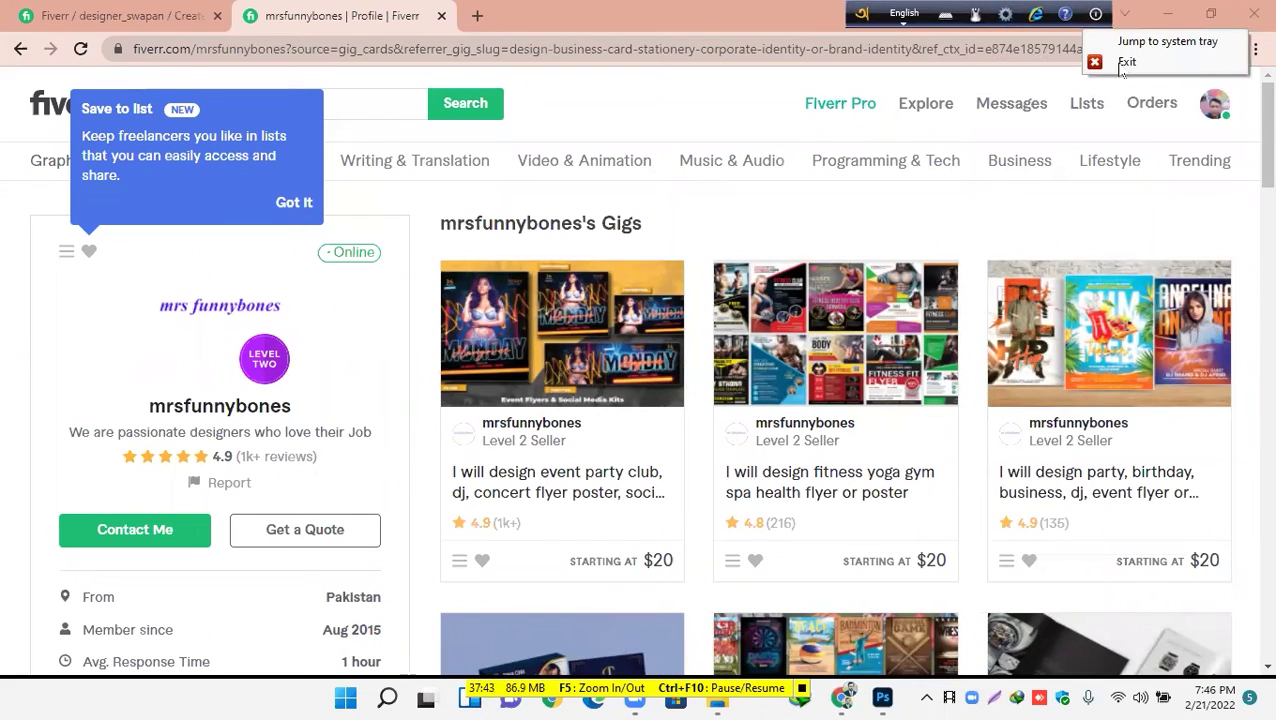
click(1122, 64)
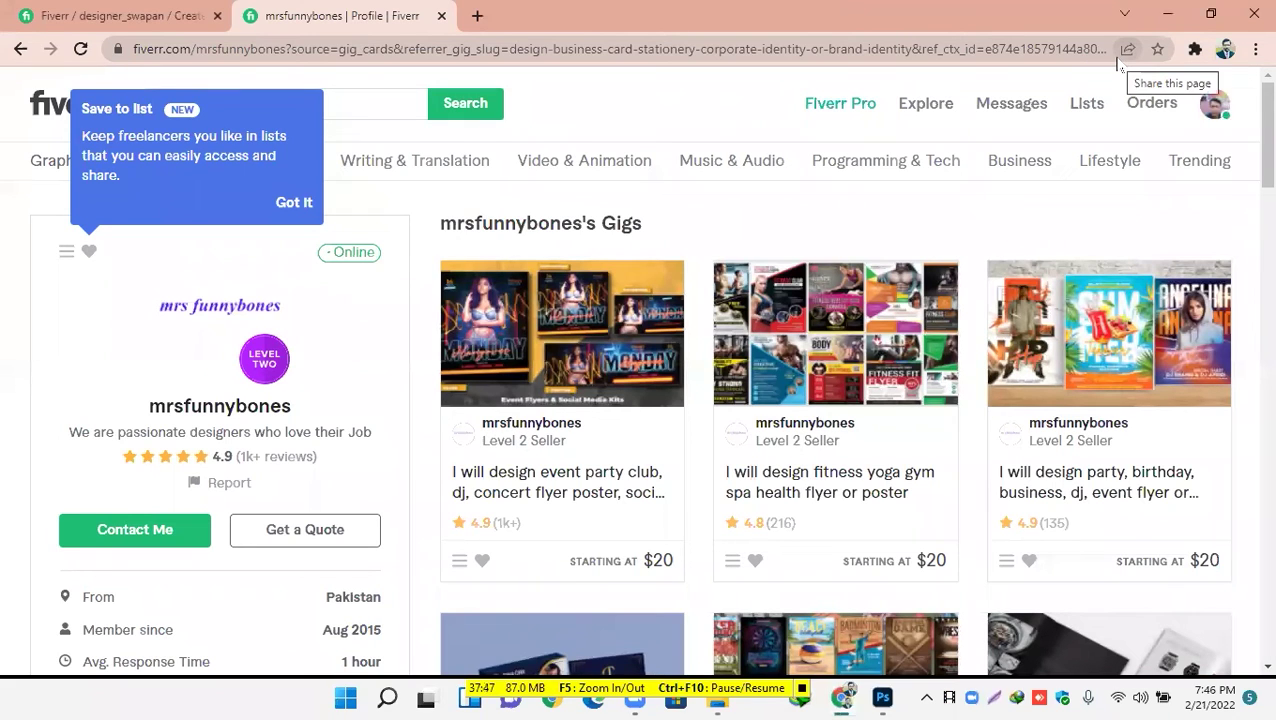
click(291, 214)
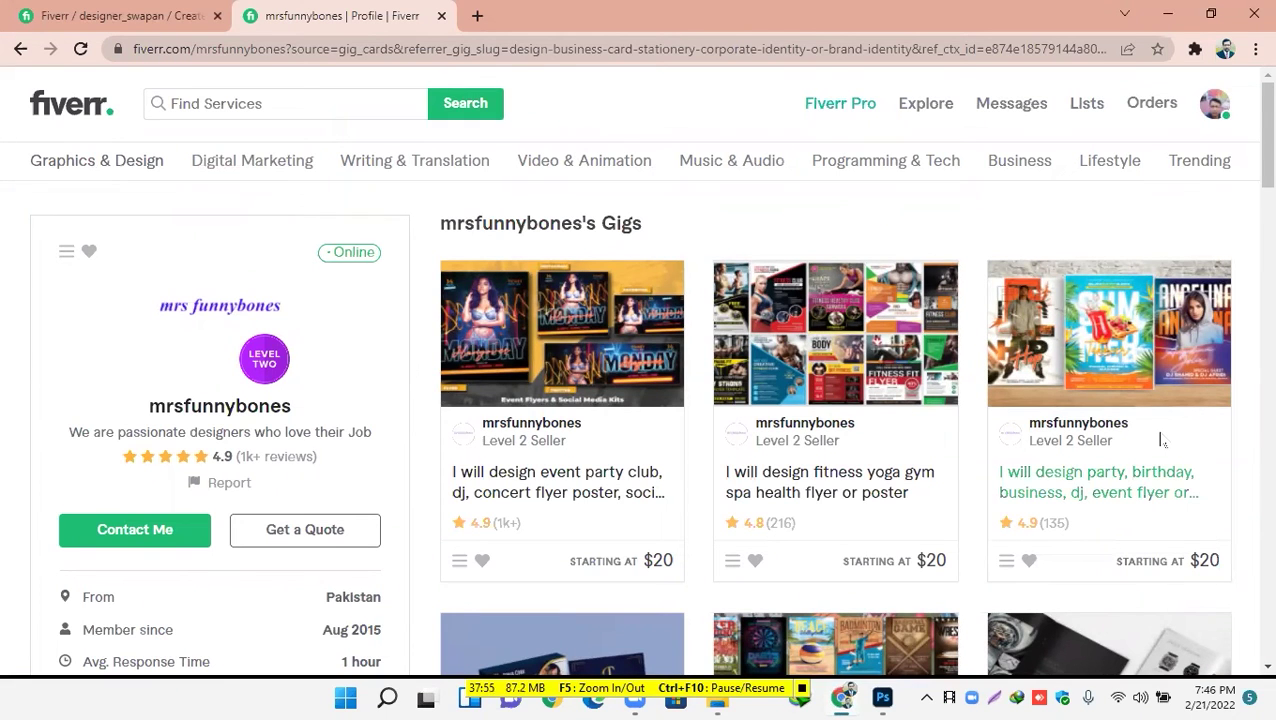
- Scroll through the seller's reviews, then go back to the business card results
scroll(1045, 447, down, 4)
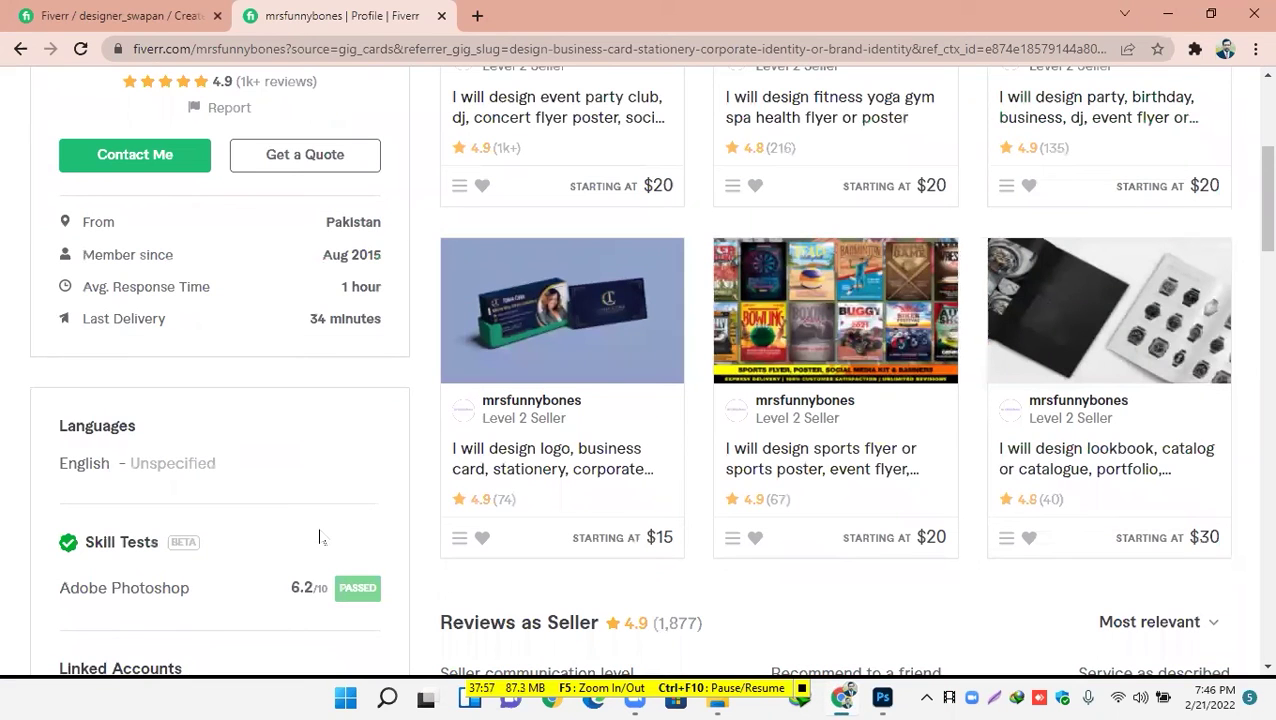
scroll(320, 538, down, 3)
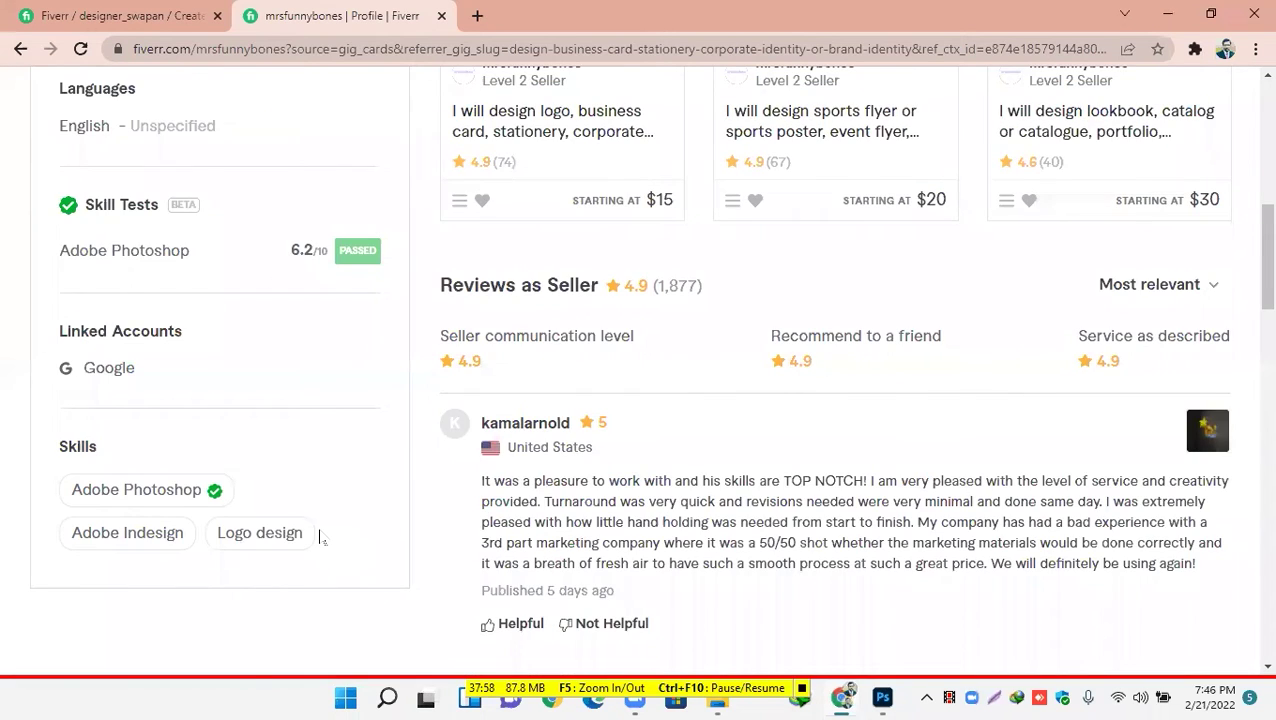
scroll(320, 538, down, 5)
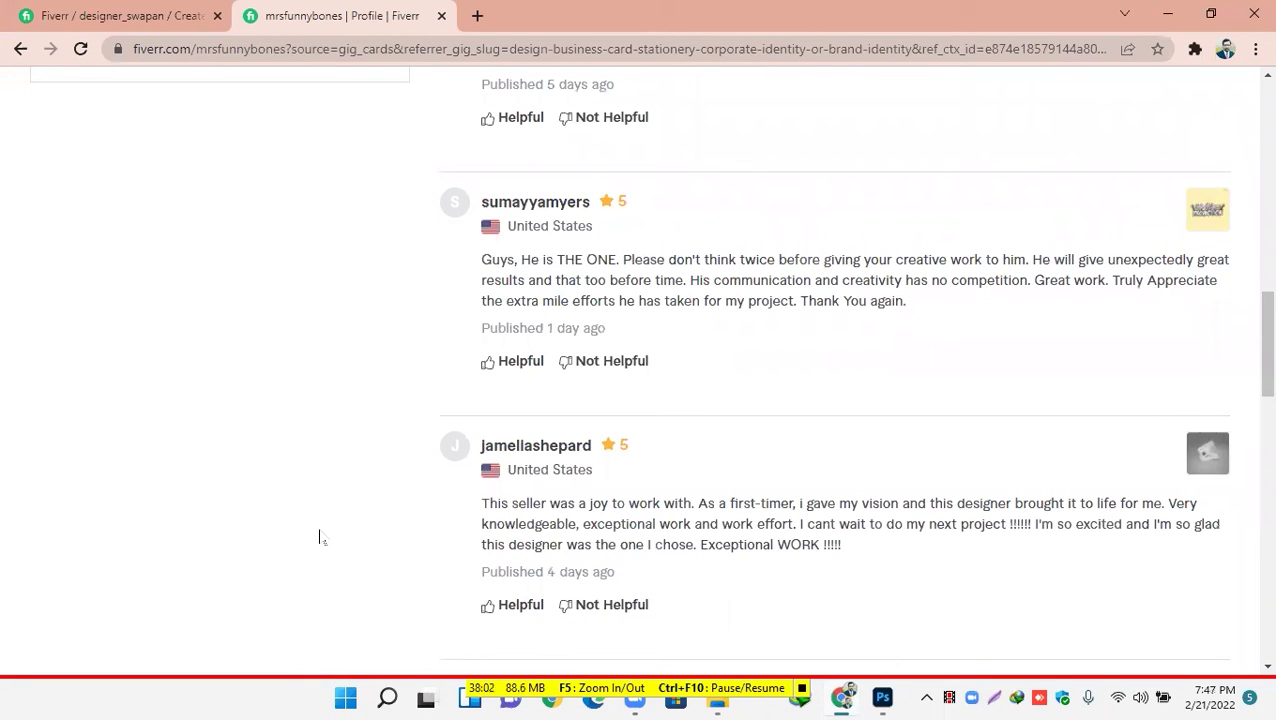
scroll(320, 538, up, 5)
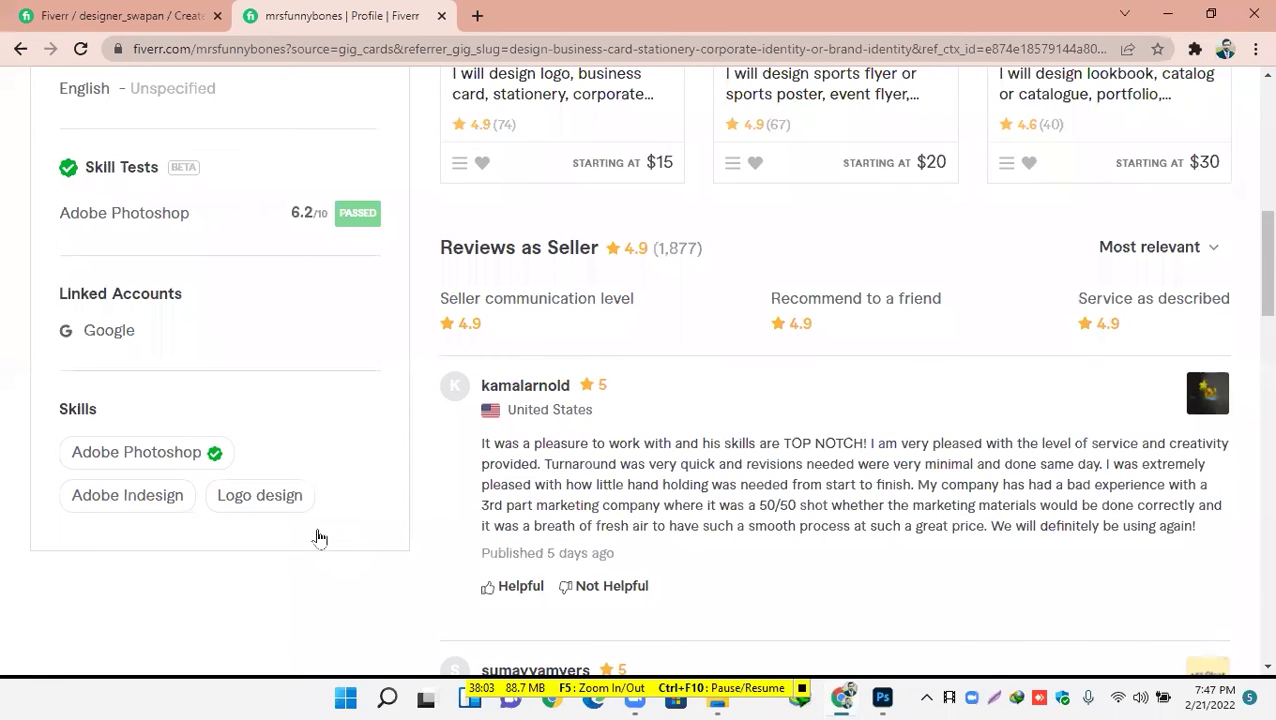
scroll(320, 538, up, 10)
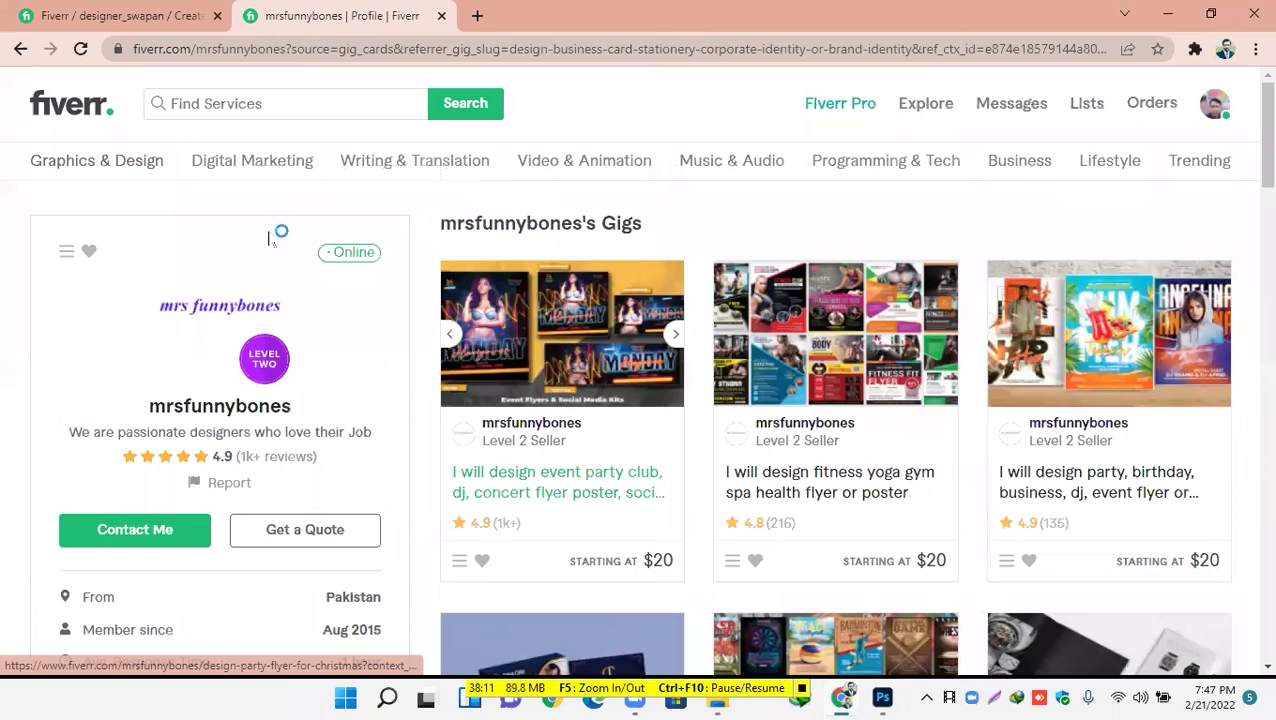
click(20, 50)
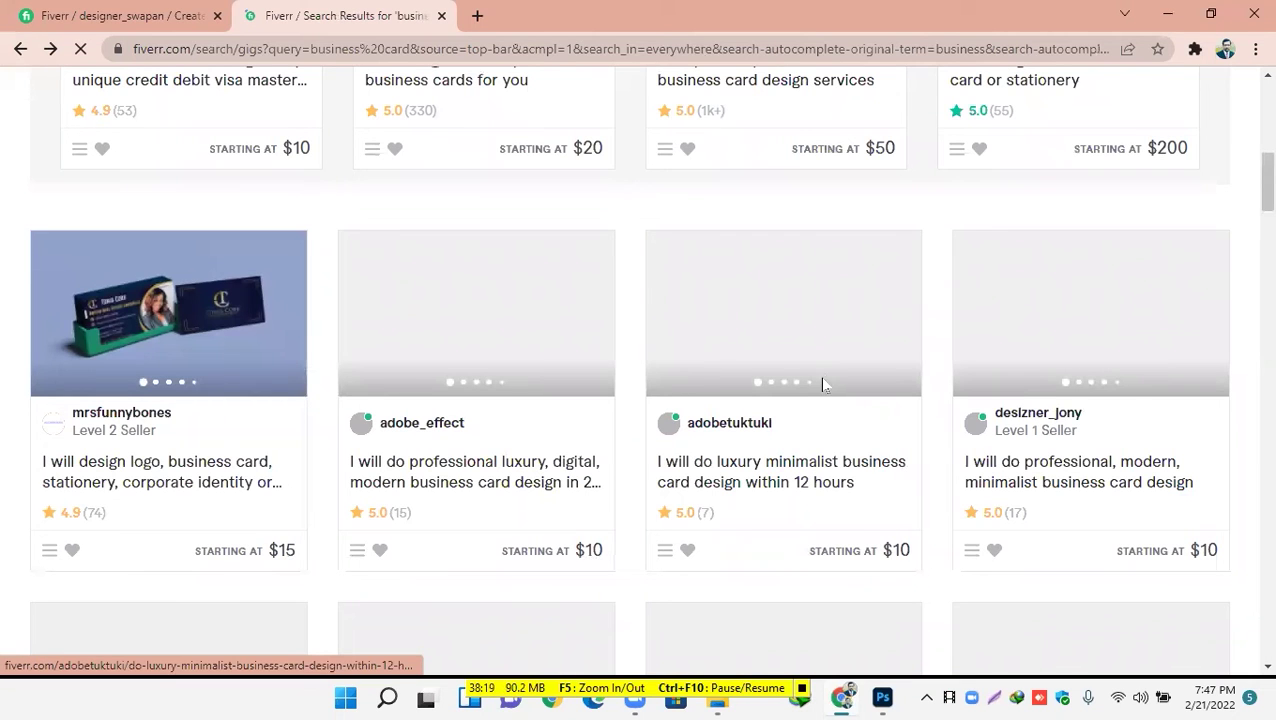
- Open the Fiverr's Choice business card gig priced $40–$65 in a new tab
scroll(820, 376, up, 5)
scroll(820, 376, up, 3)
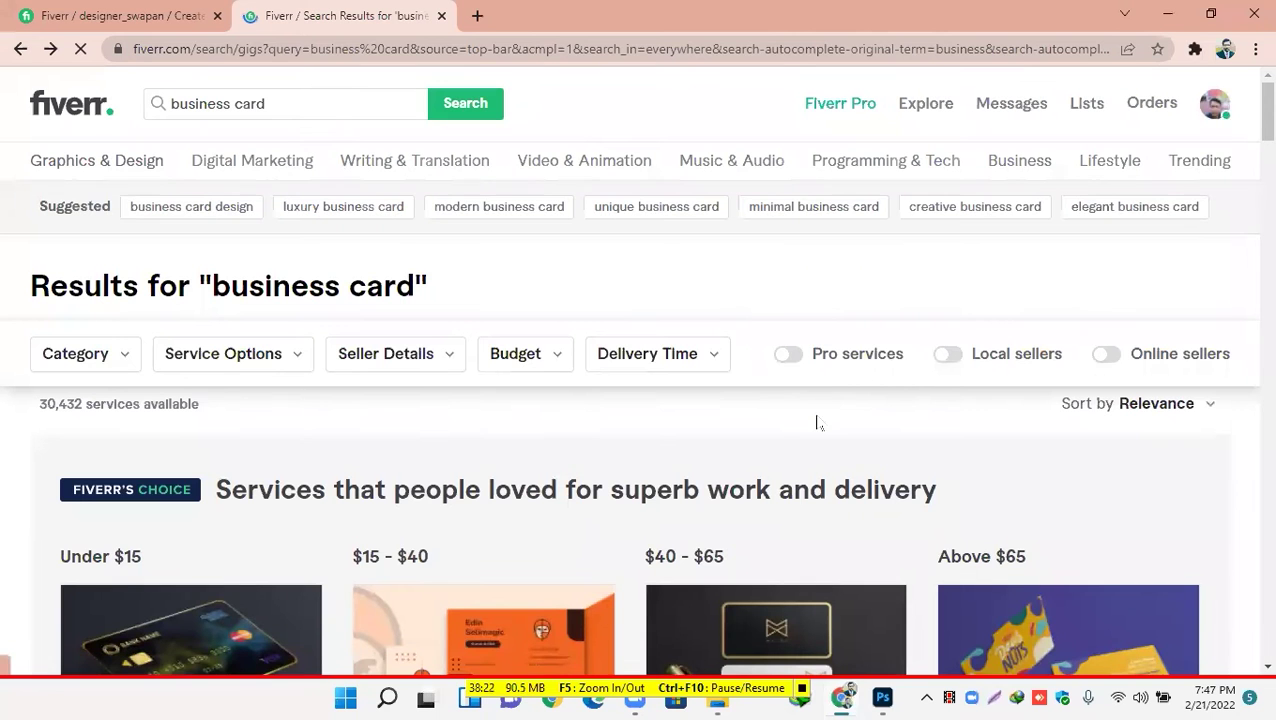
scroll(826, 505, down, 3)
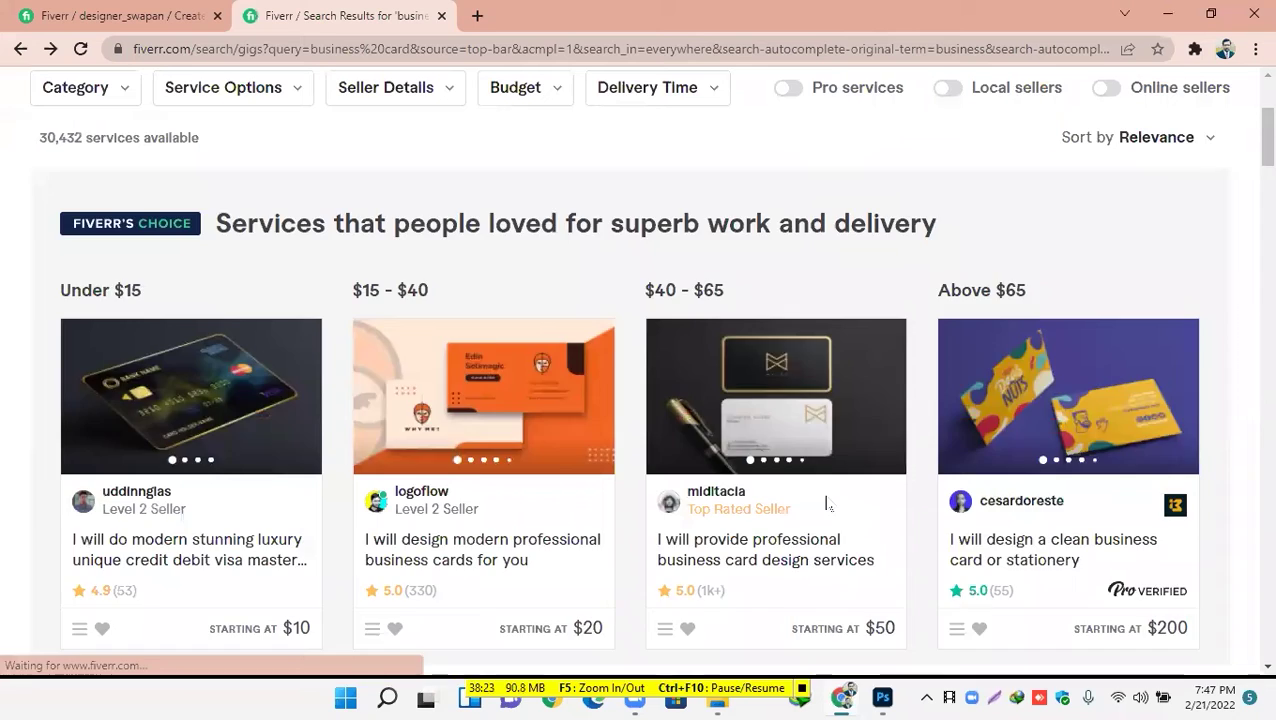
scroll(790, 430, down, 2)
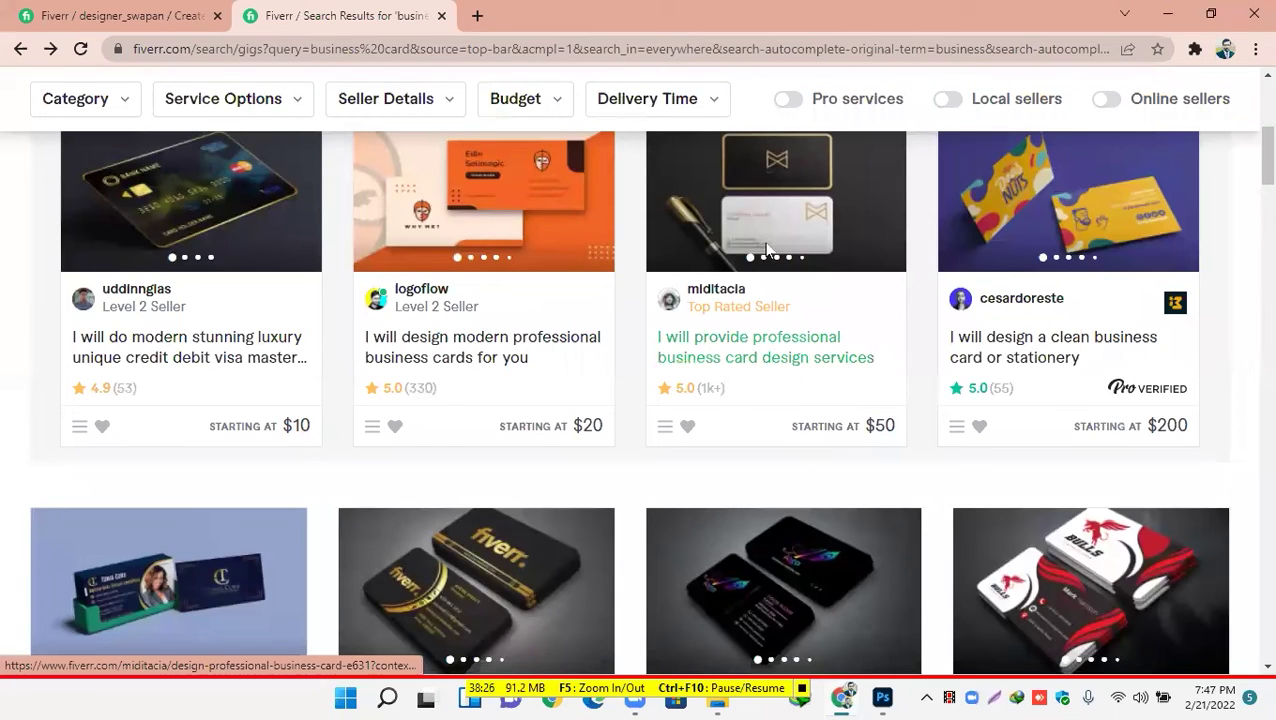
mouse_move(776, 396)
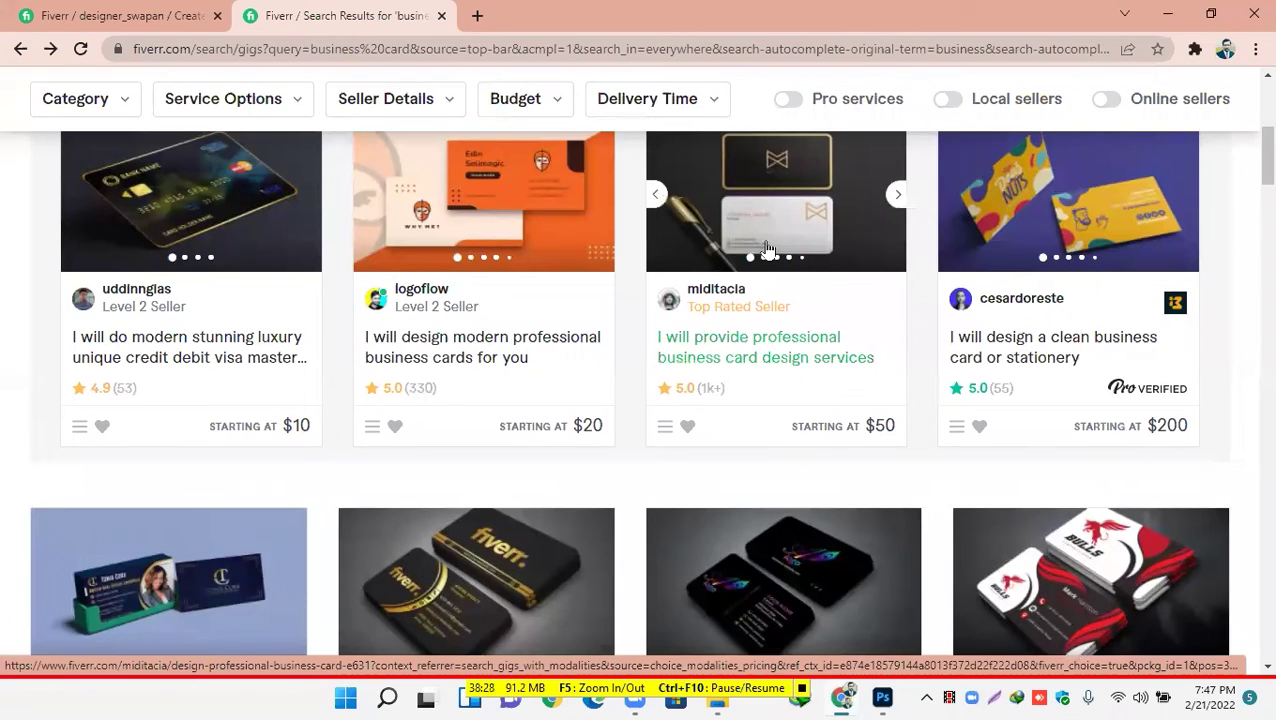
click(767, 248)
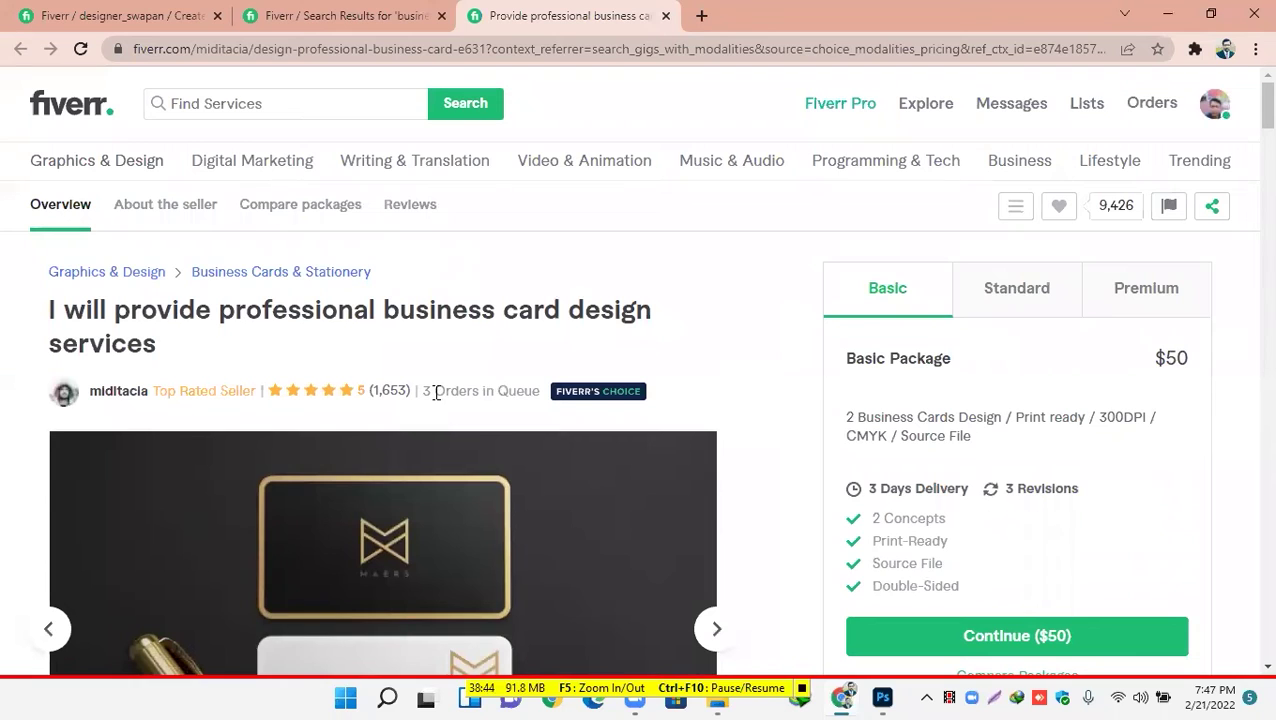
scroll(437, 398, down, 1)
scroll(437, 400, down, 2)
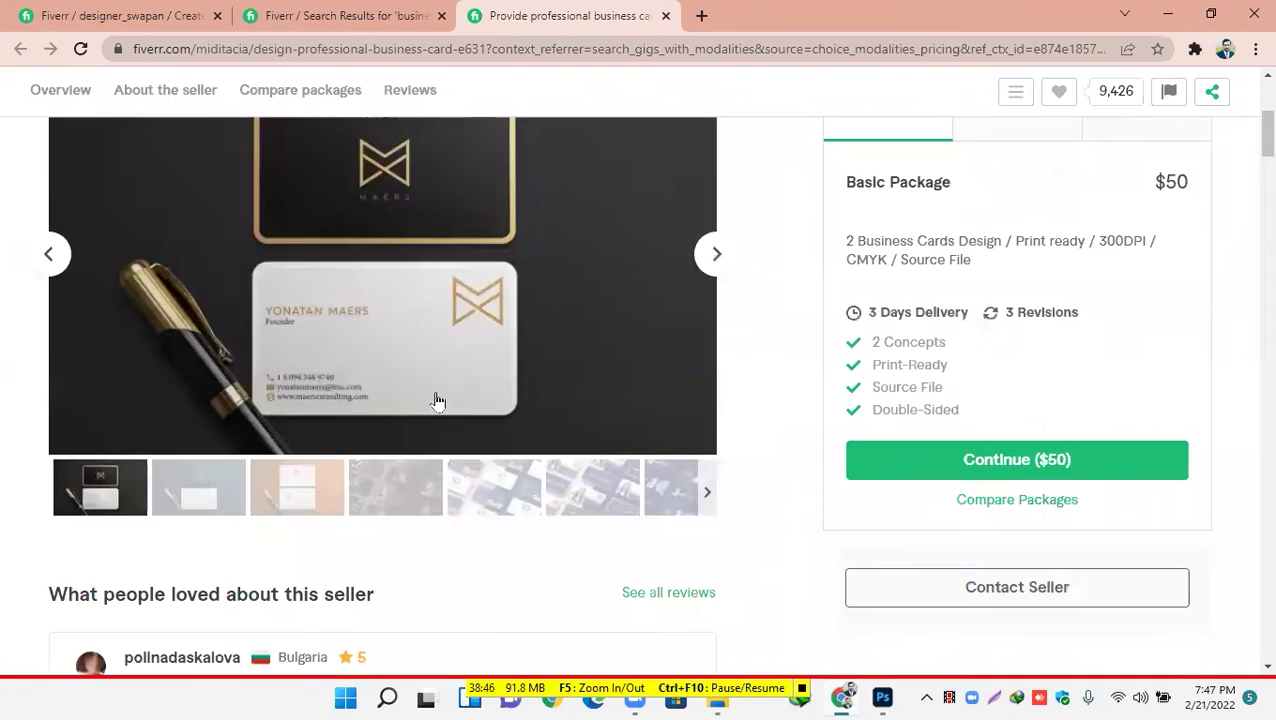
scroll(437, 400, down, 4)
scroll(437, 400, down, 4)
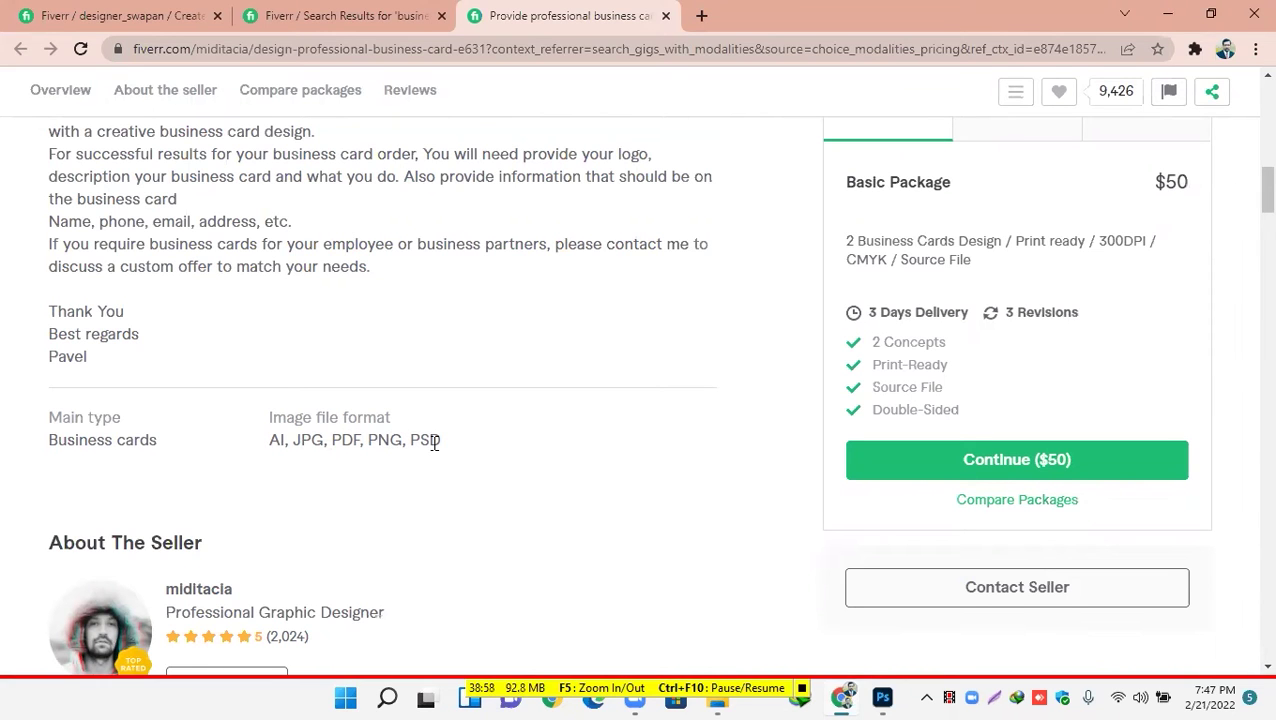
scroll(434, 442, up, 2)
scroll(434, 451, up, 2)
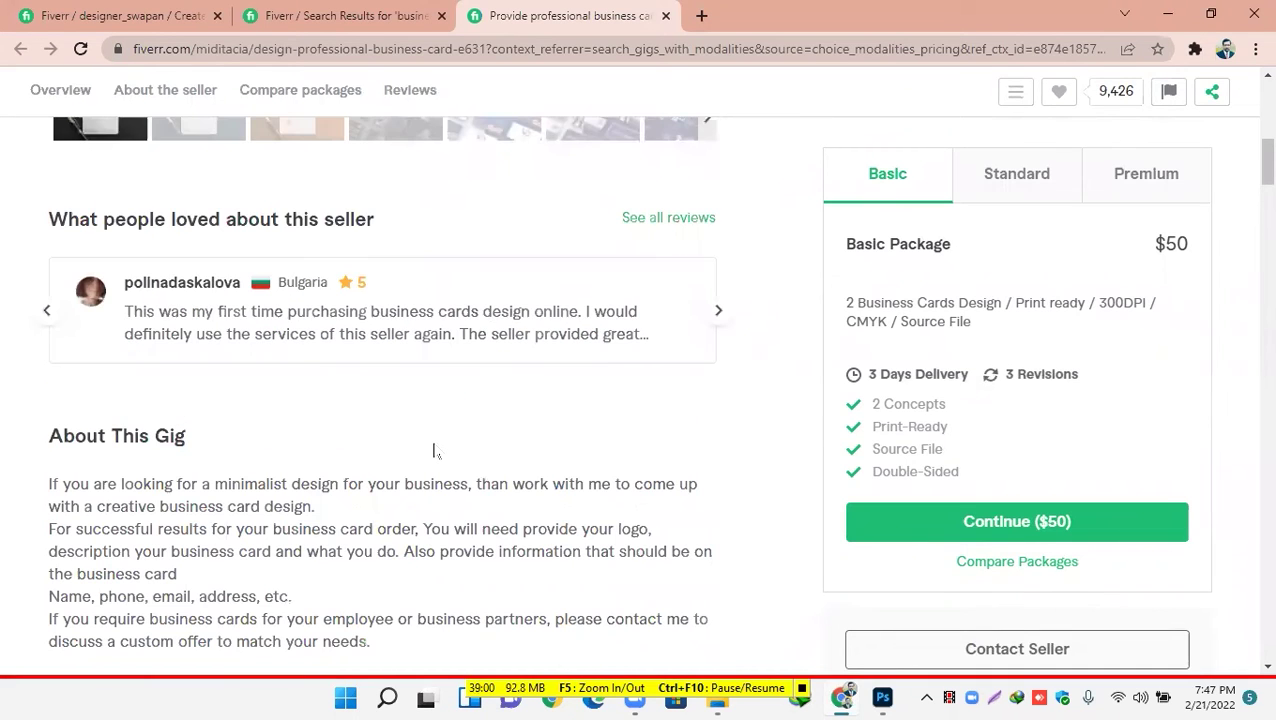
scroll(435, 451, up, 4)
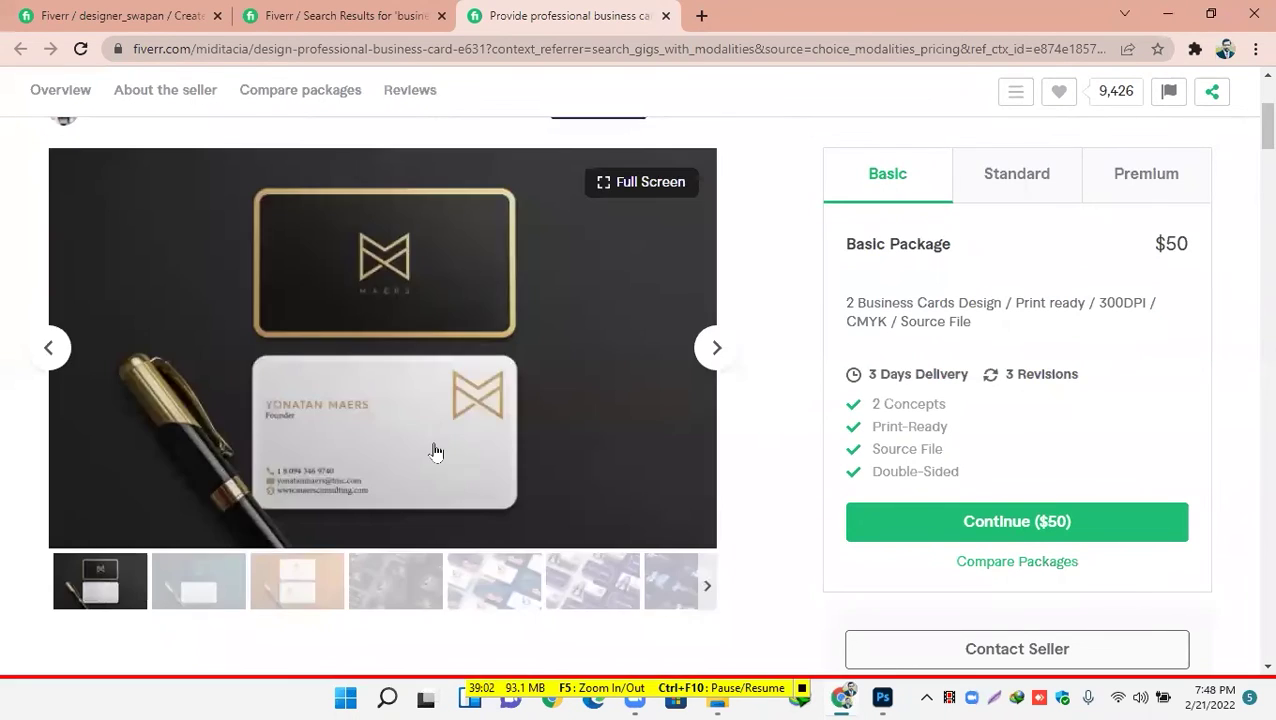
scroll(435, 451, down, 1)
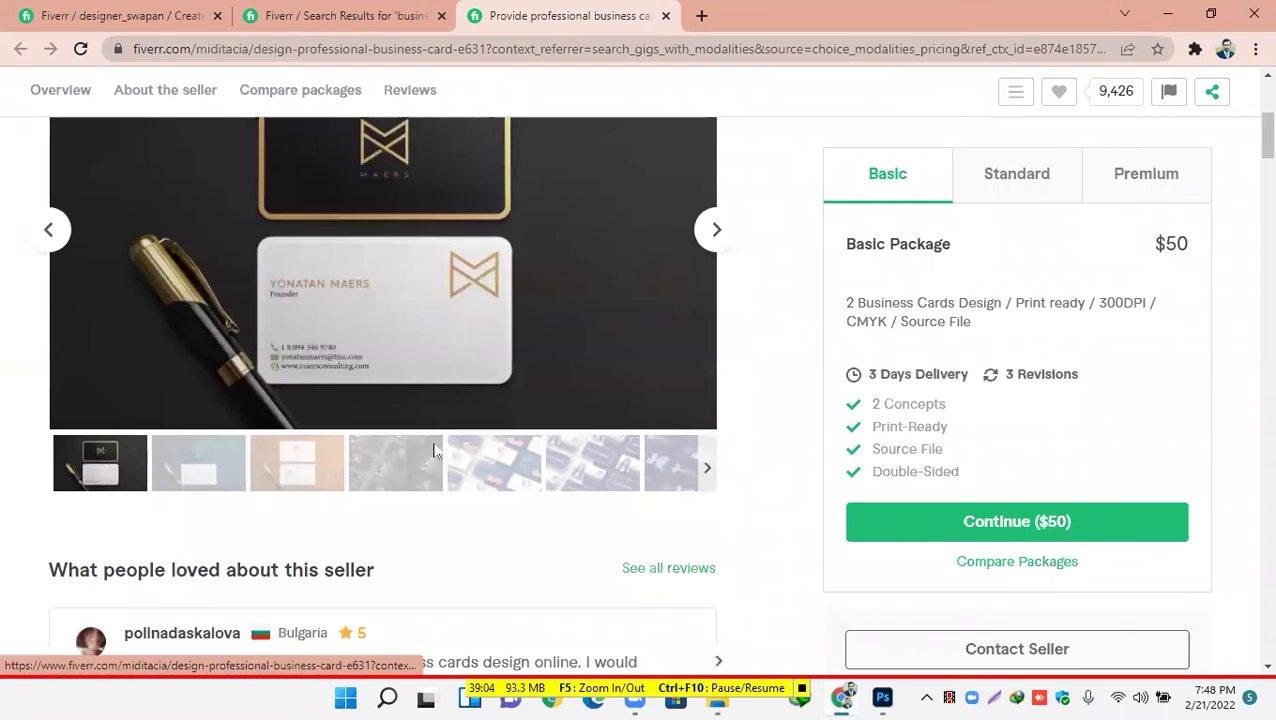
scroll(435, 451, up, 4)
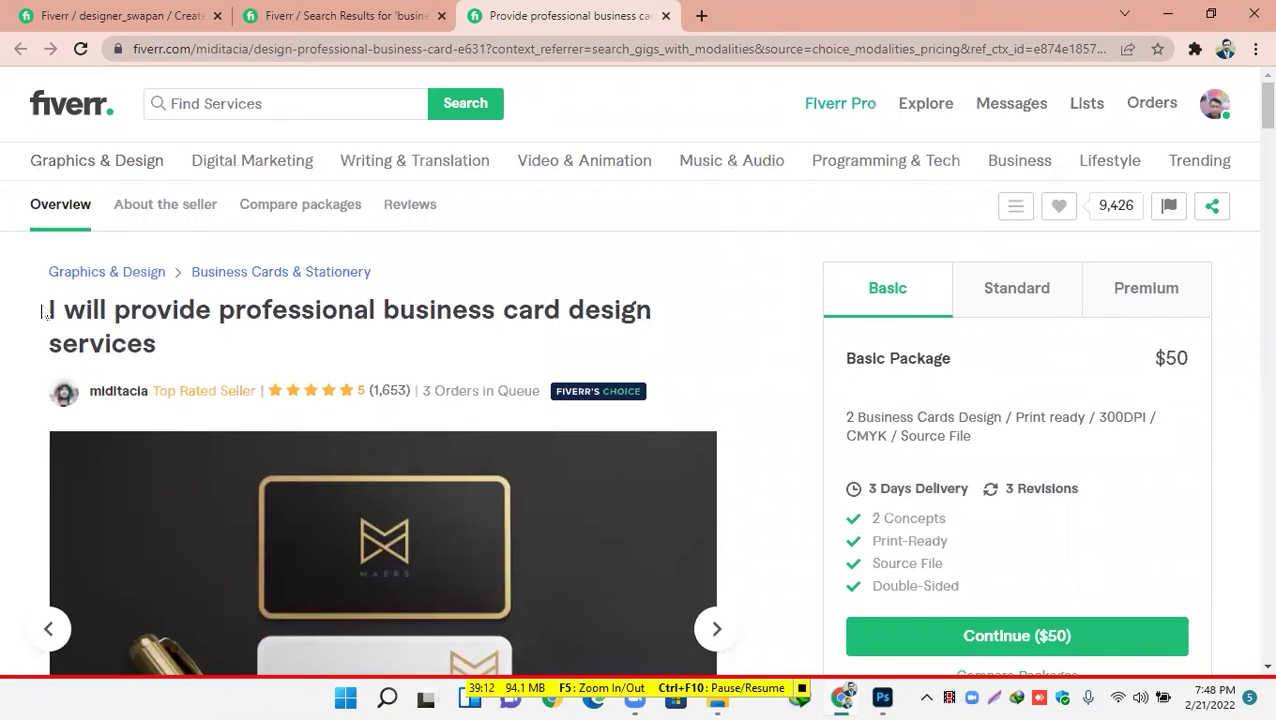
- Select and copy the title 'I will provide professional business card design services'
drag(43, 313, 160, 350)
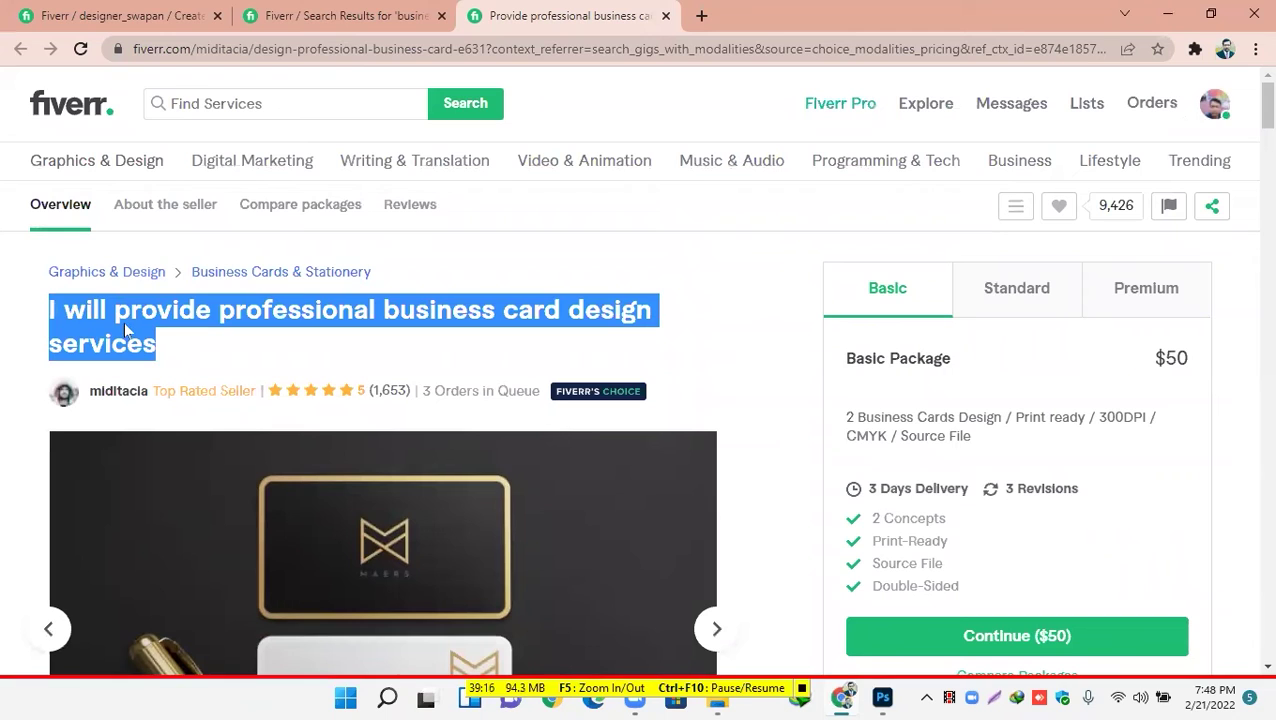
right_click(126, 331)
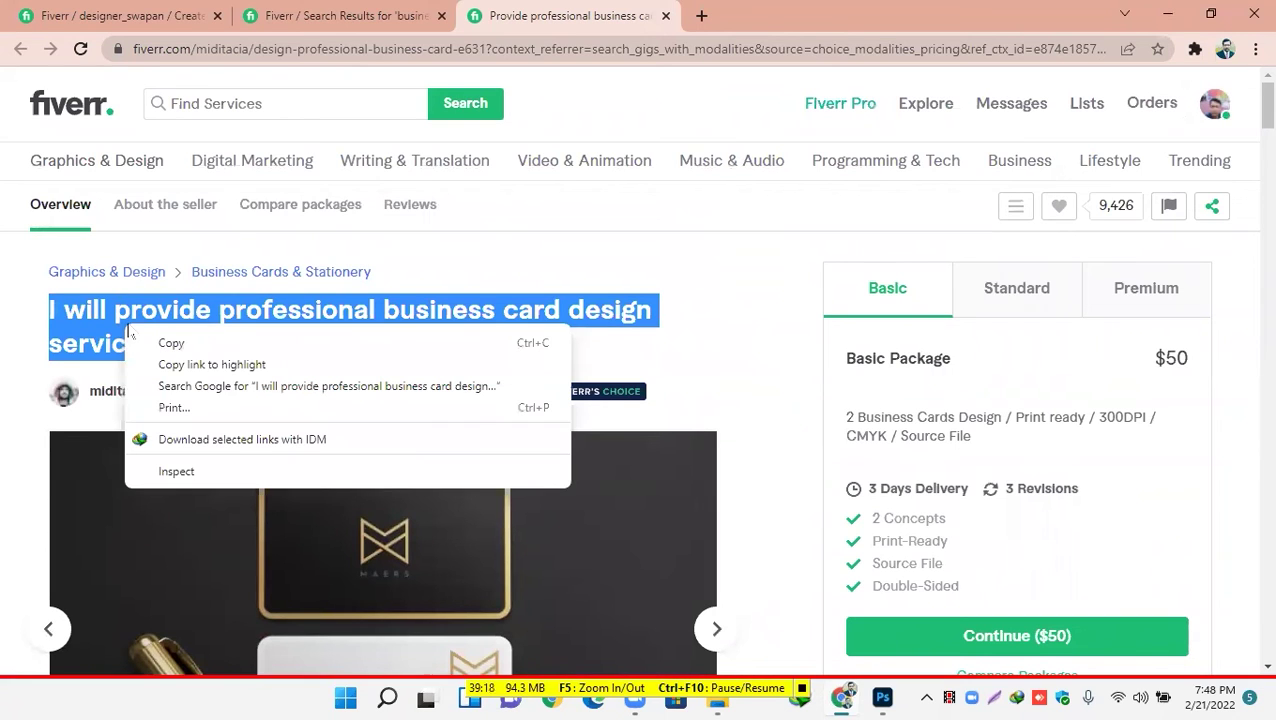
click(171, 343)
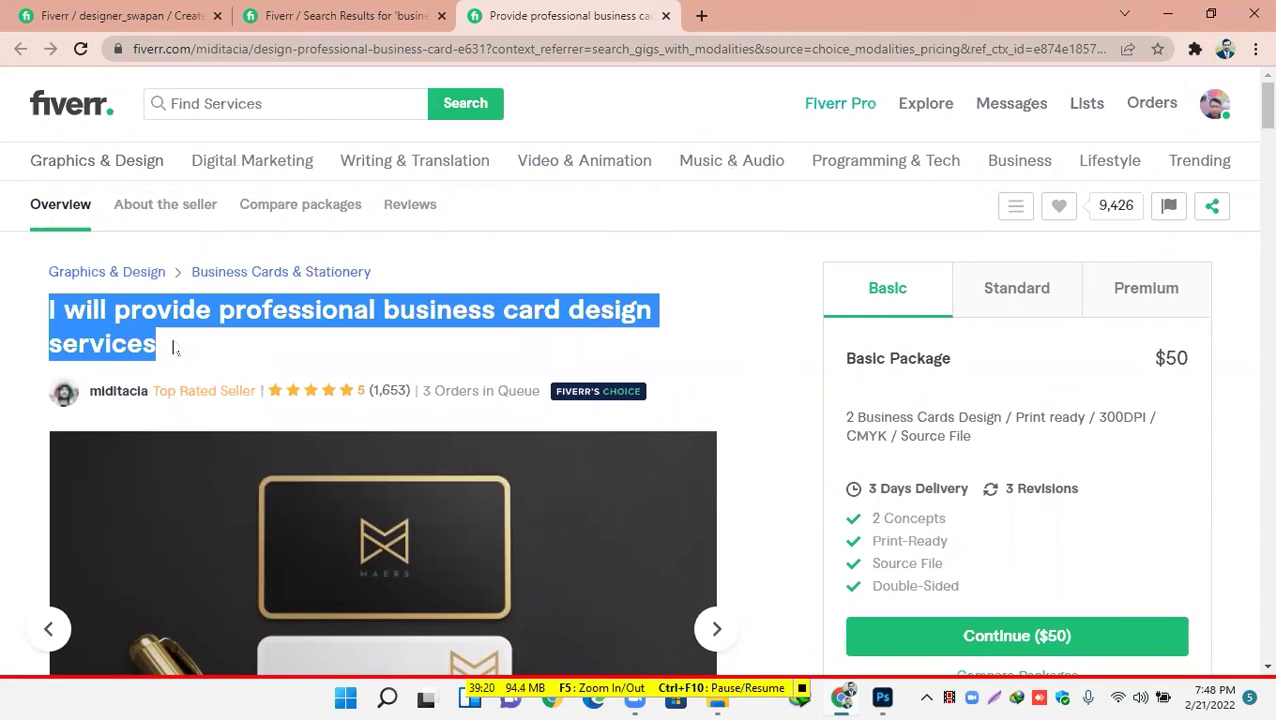
- In a new tab, search Google for 'english to english'
click(702, 17)
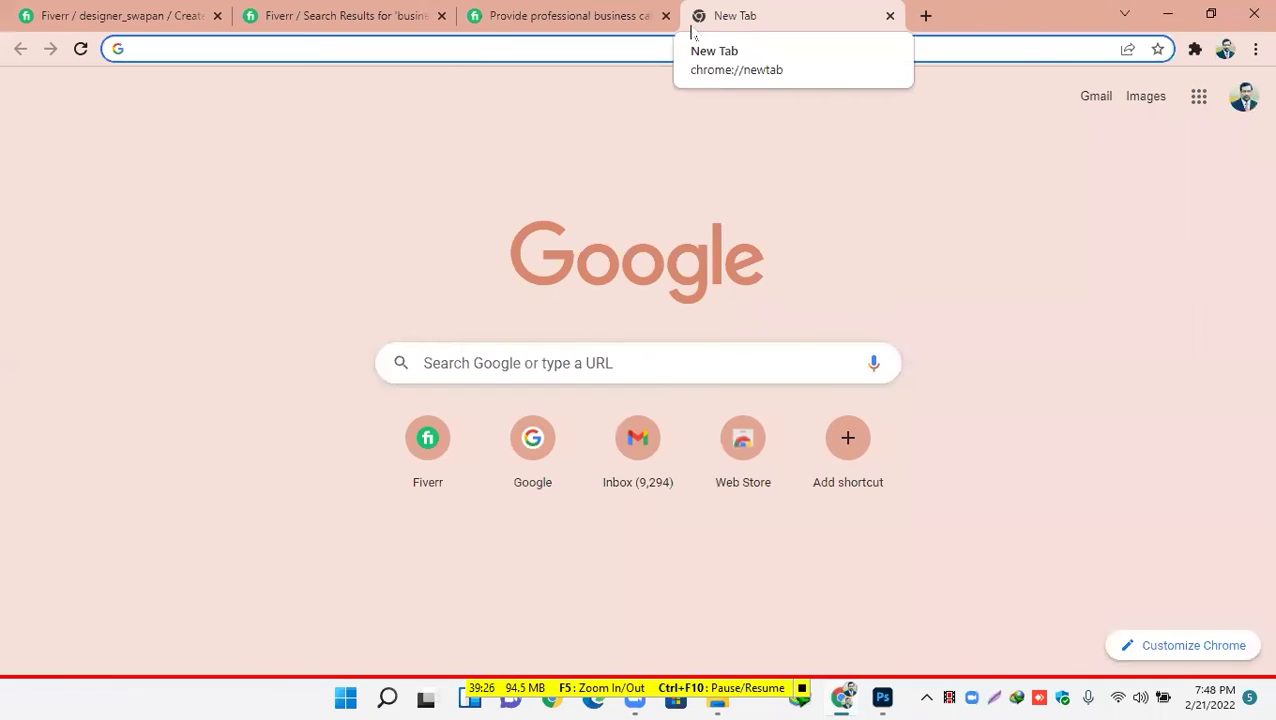
click(385, 46)
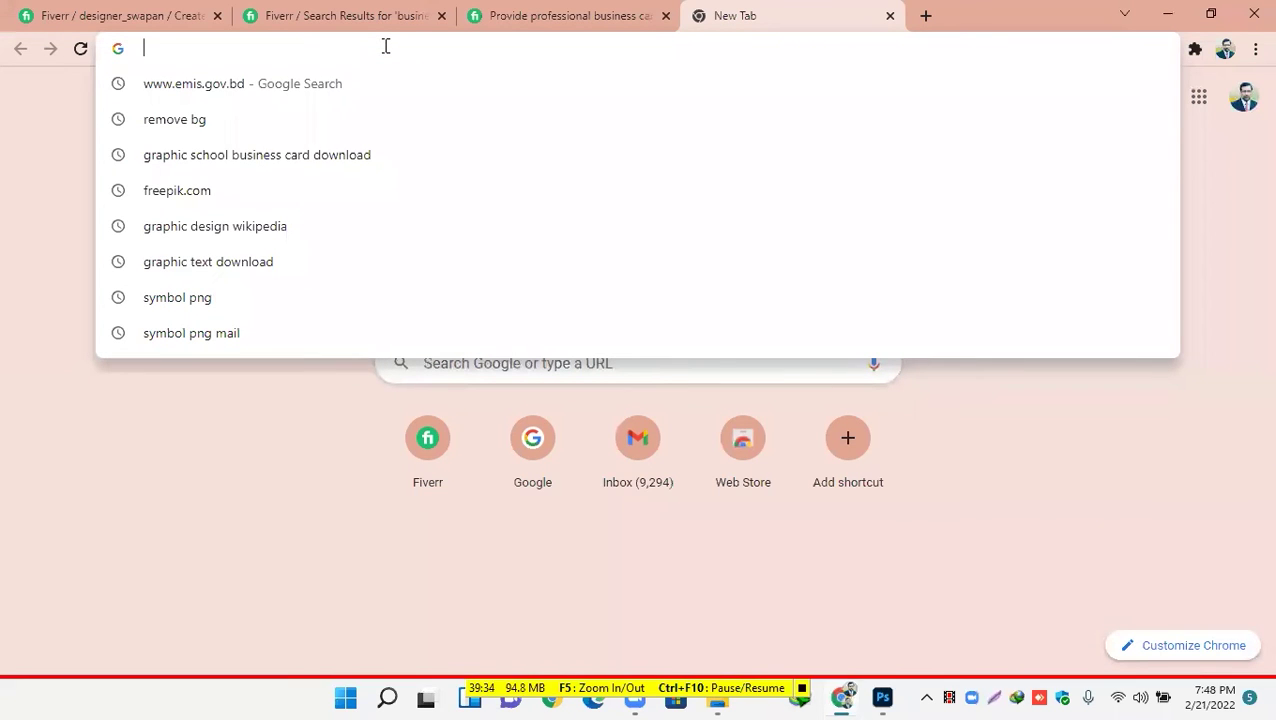
text(engl)
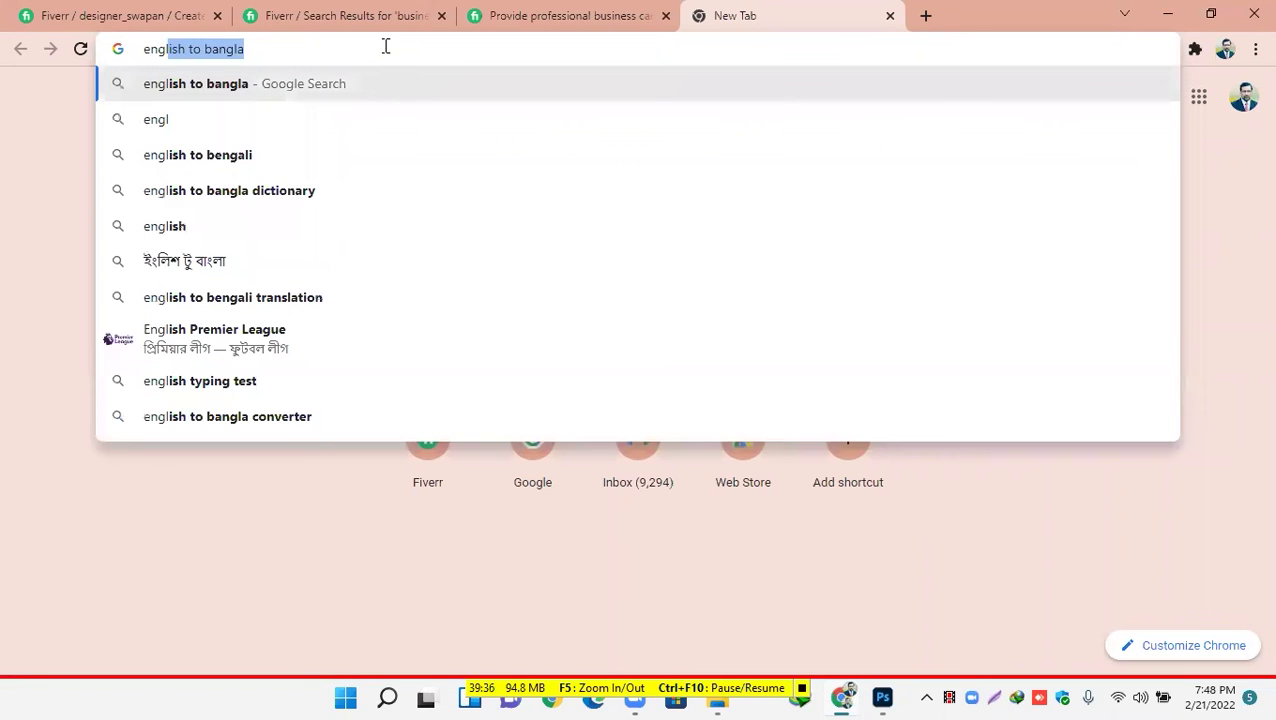
text(is)
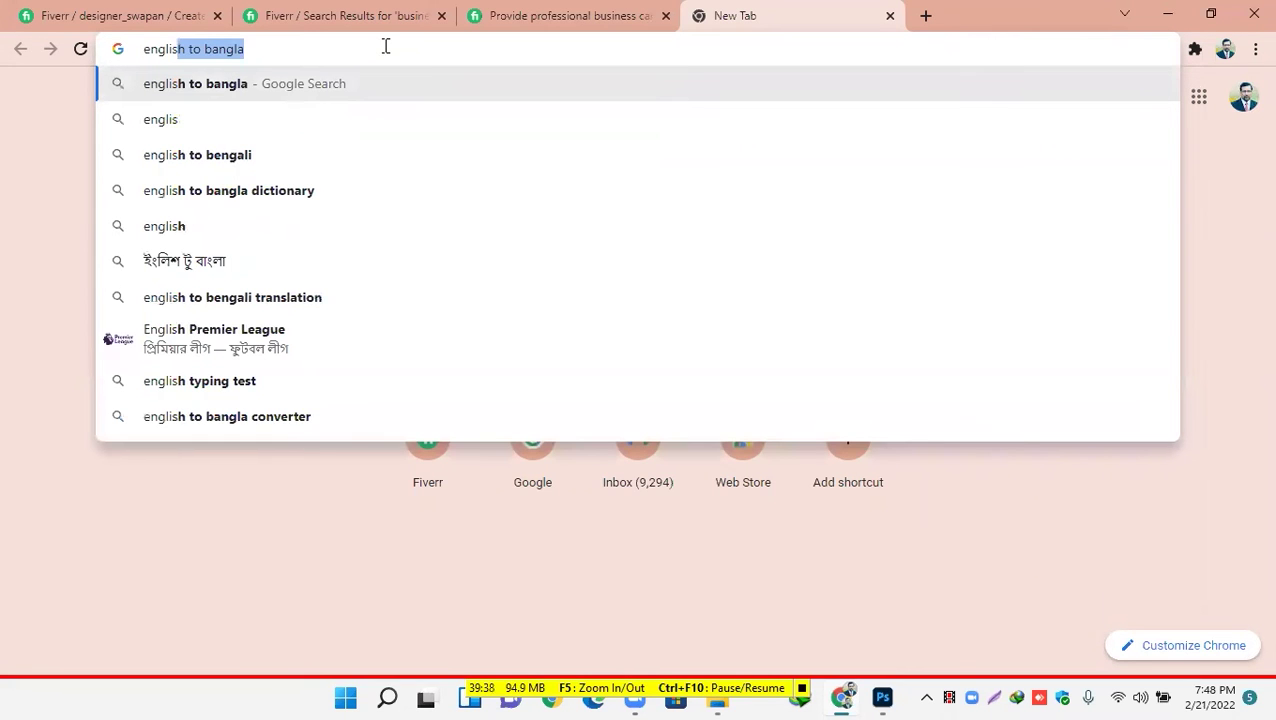
text(h)
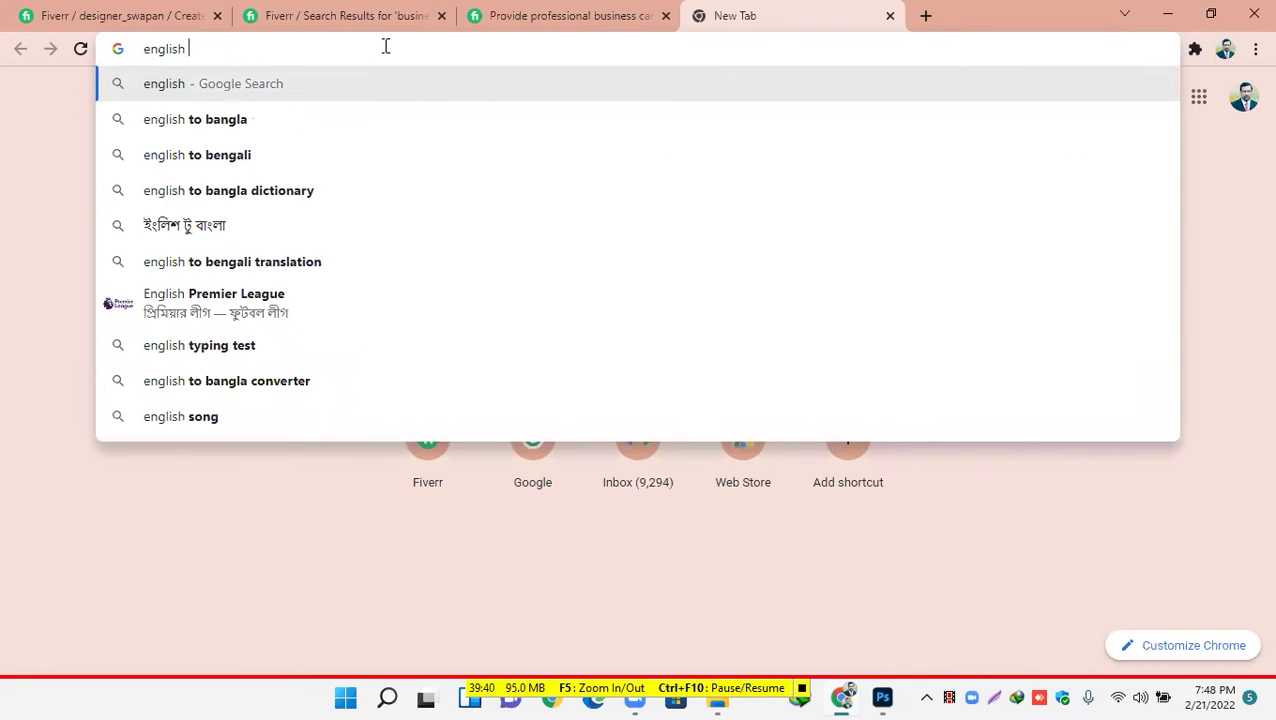
text( to)
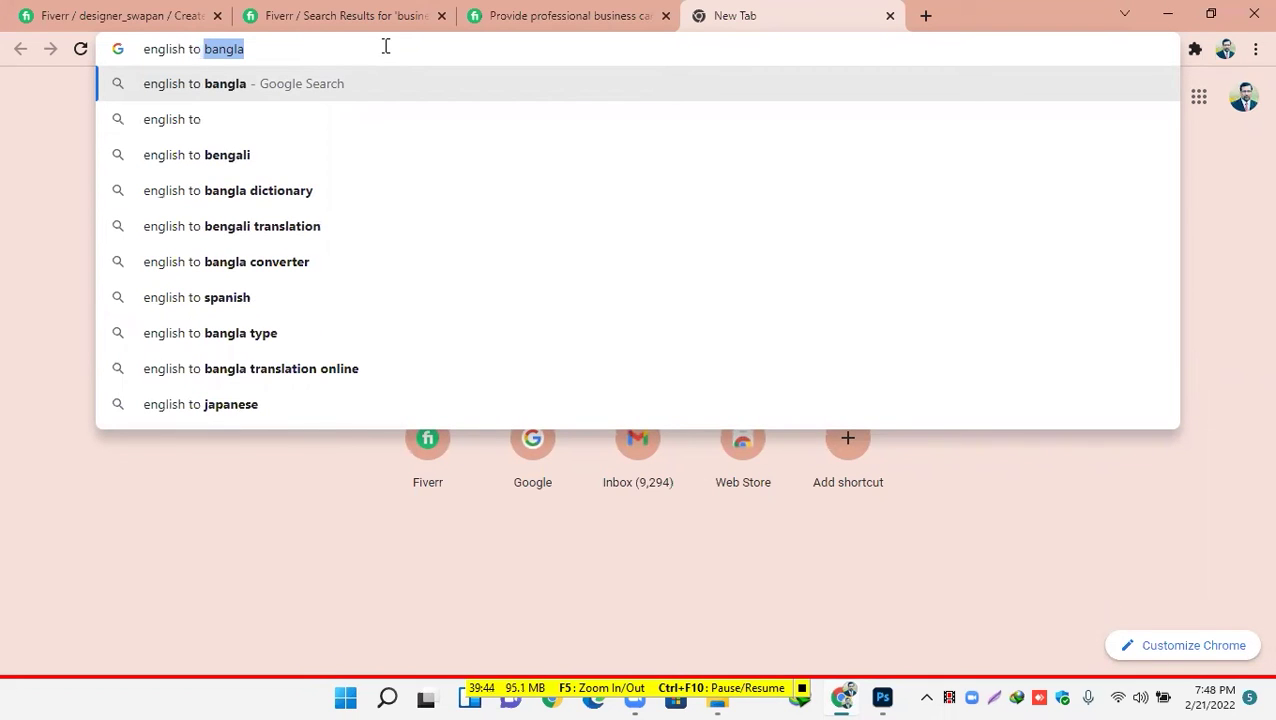
text( engli)
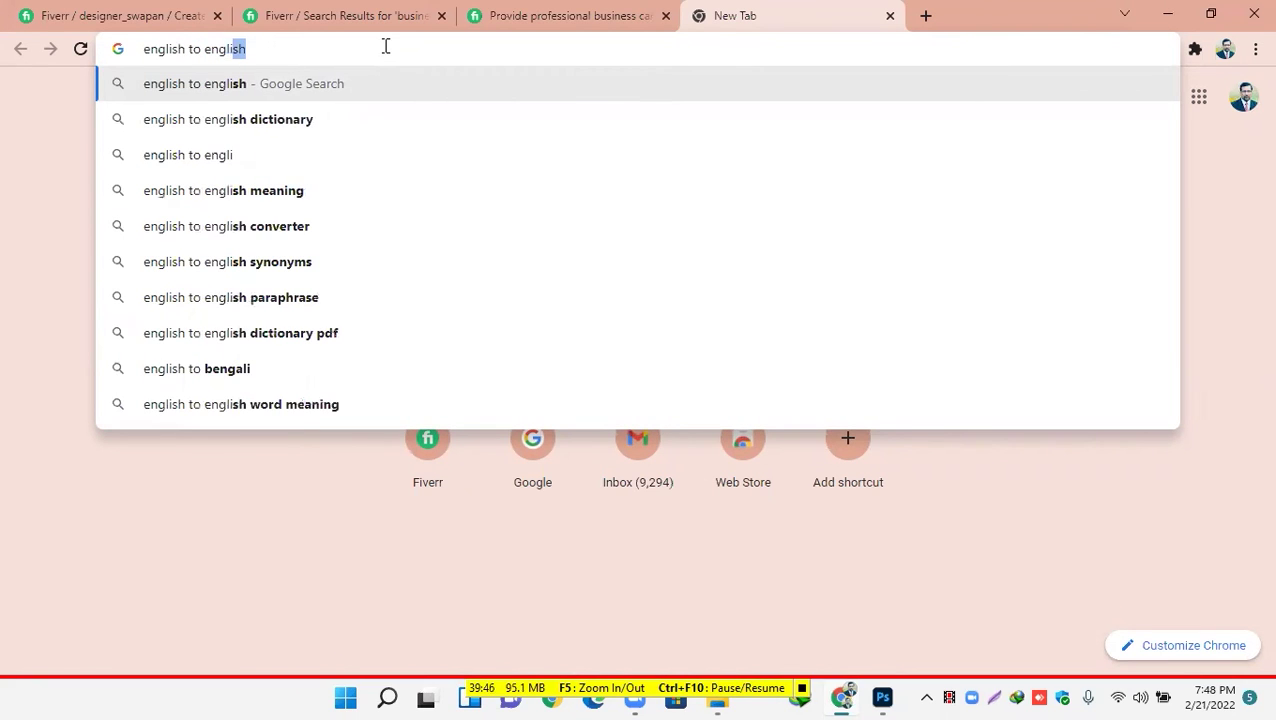
text(sh)
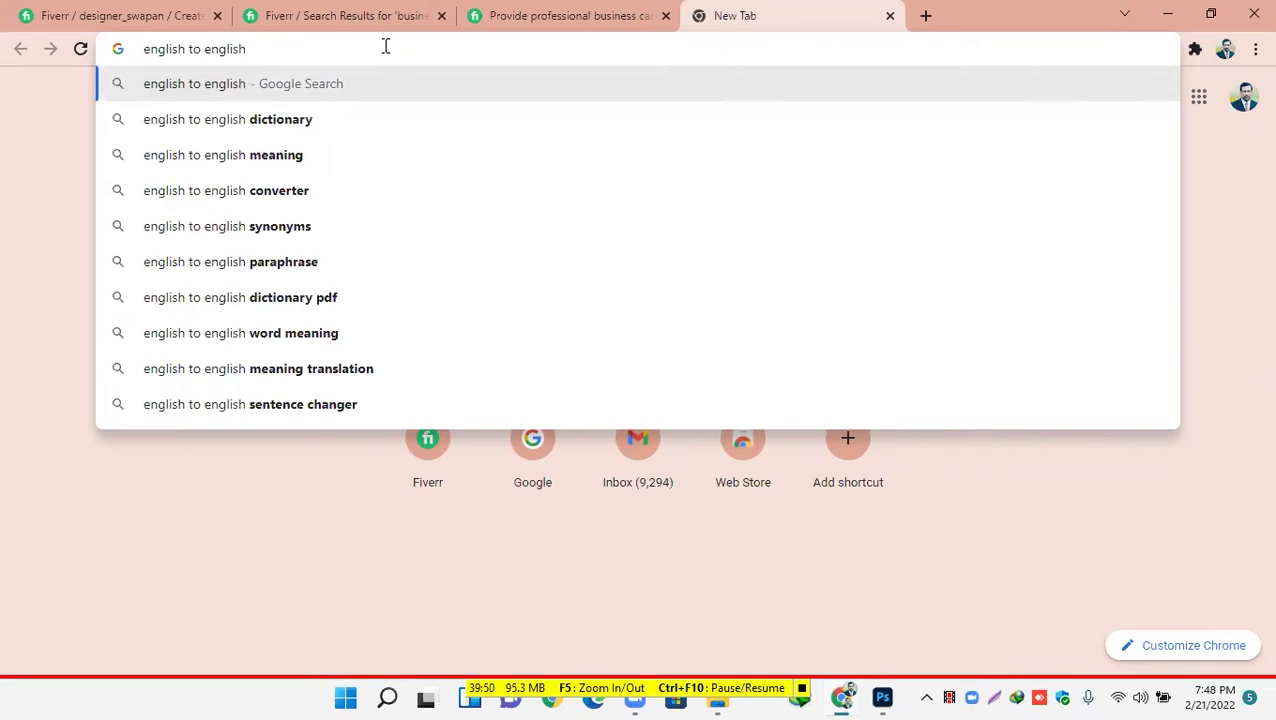
key(Return)
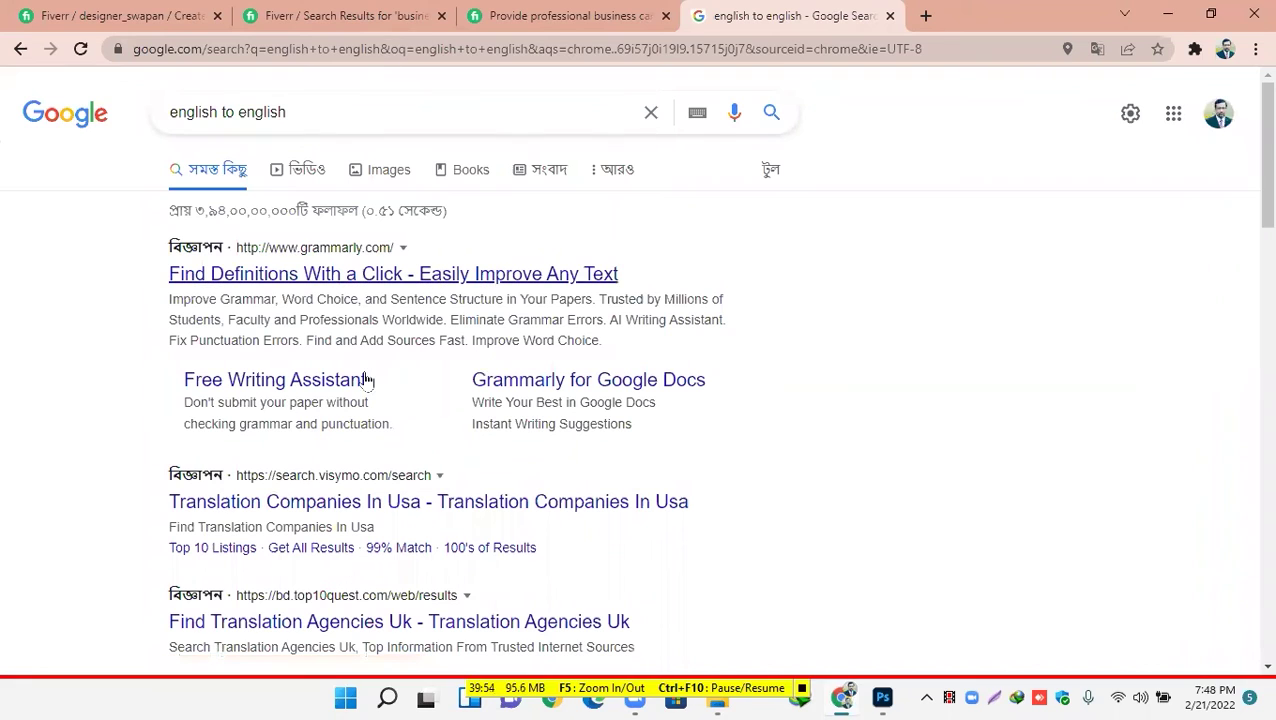
- Scroll the search results and follow the Google Translate link
scroll(316, 508, down, 3)
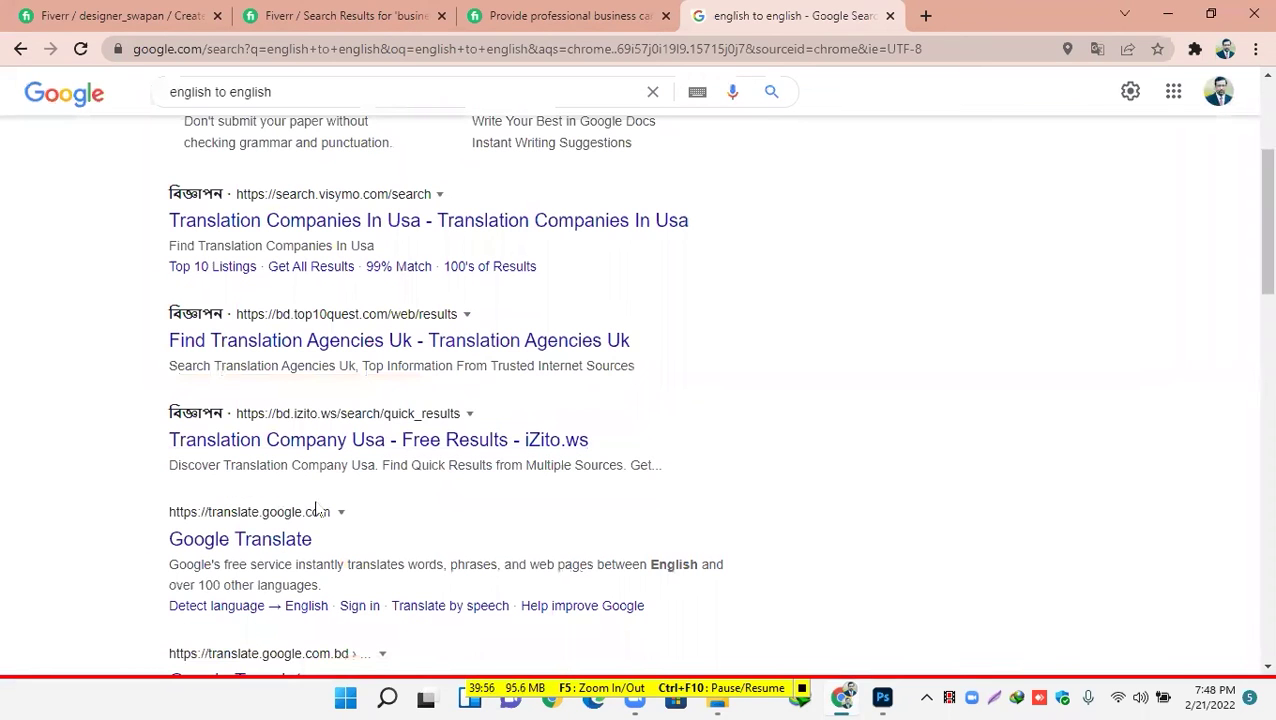
click(276, 540)
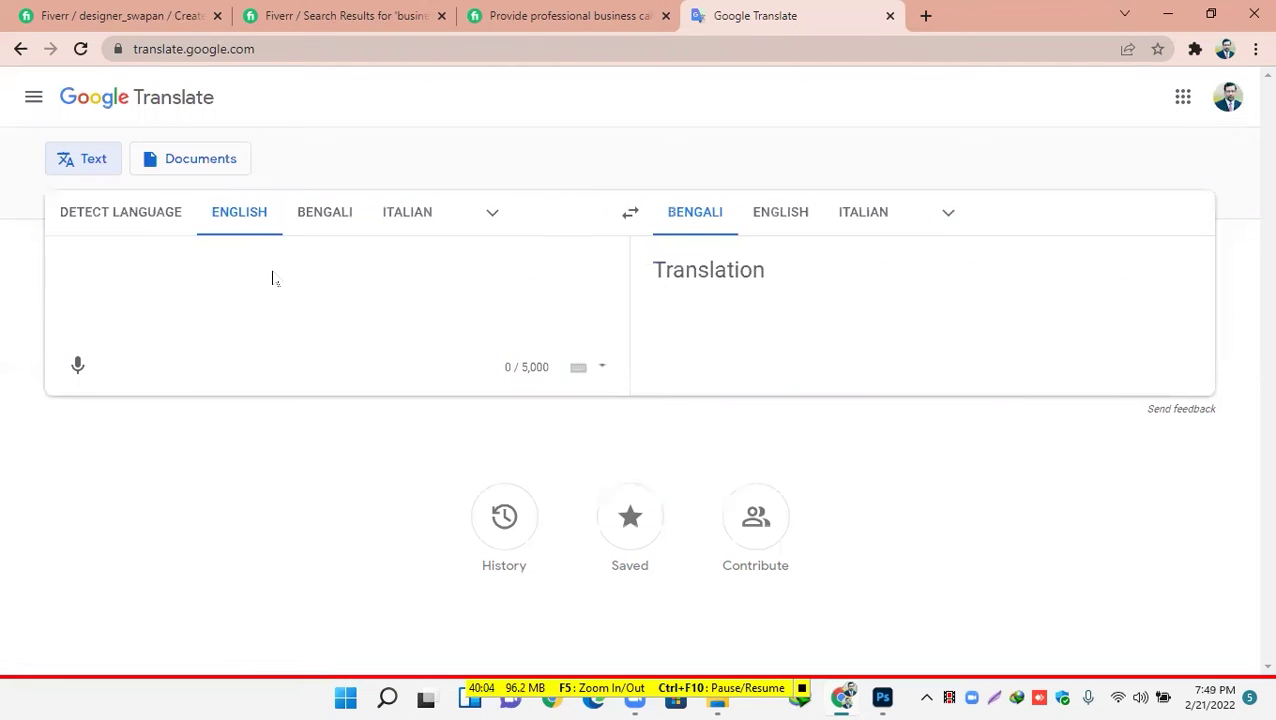
- Paste the gig sentence into Google Translate with English as the target language
click(231, 272)
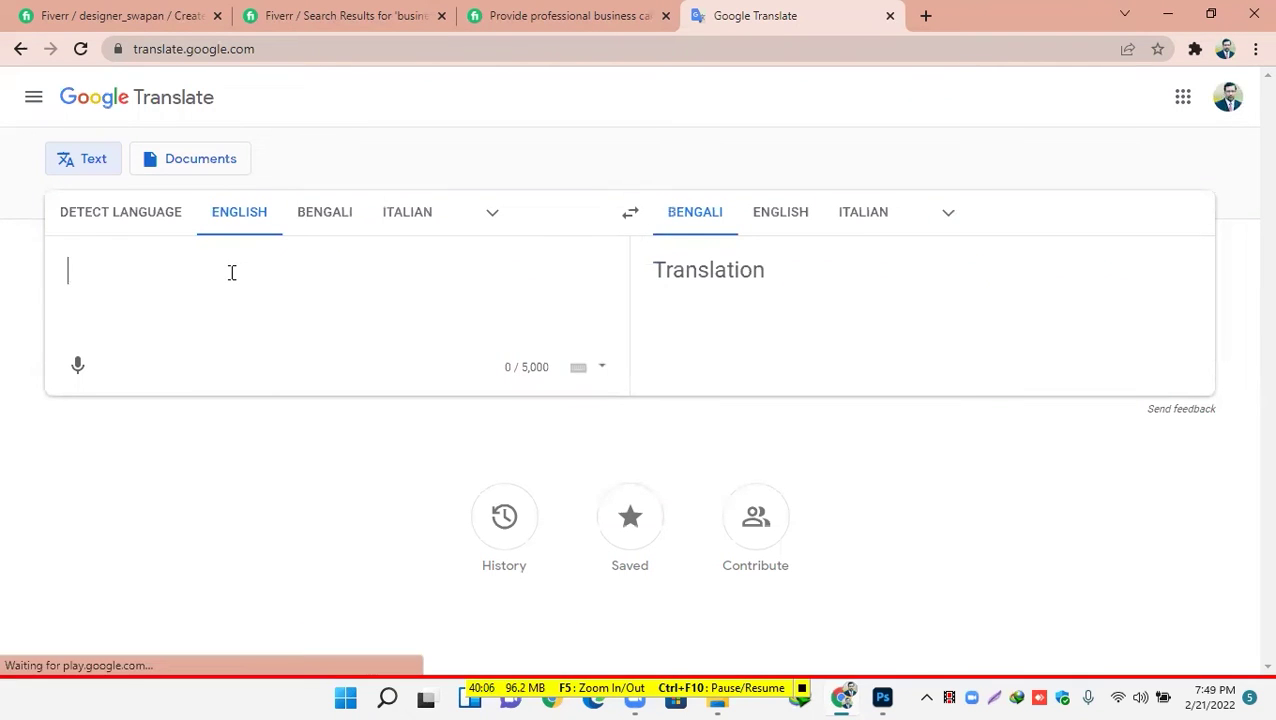
text(I will provide professional business card design services)
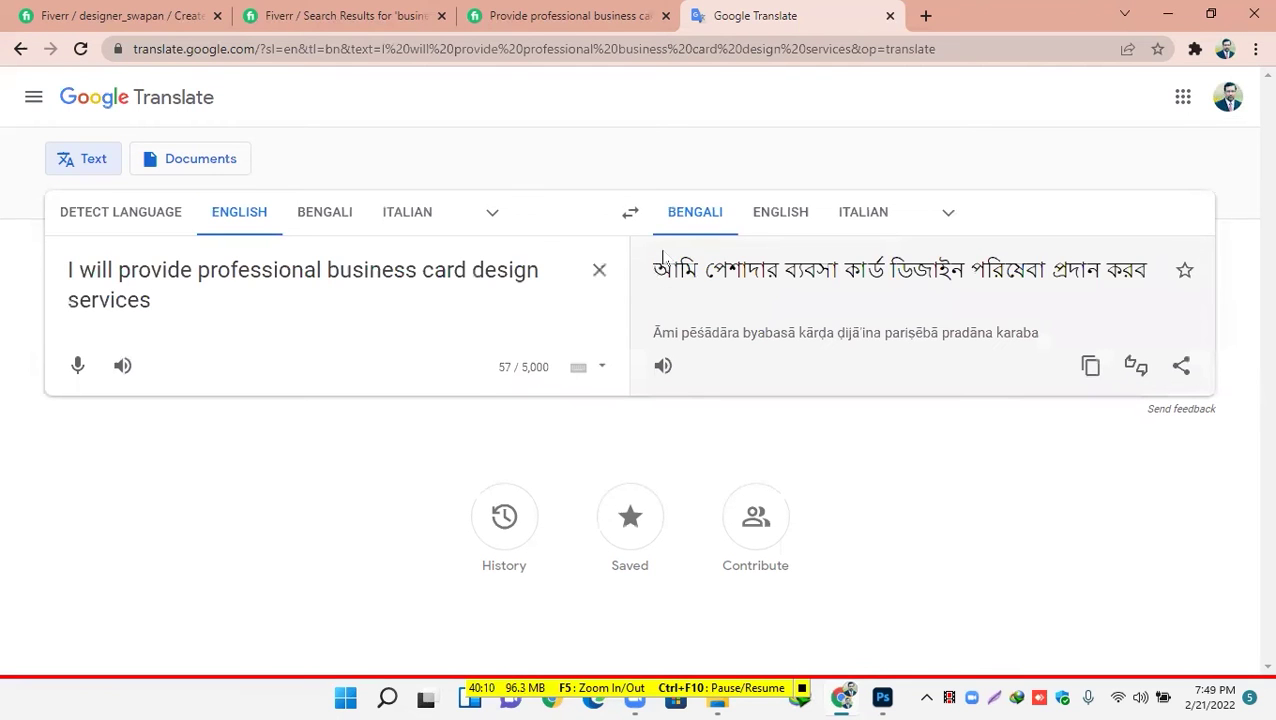
click(783, 217)
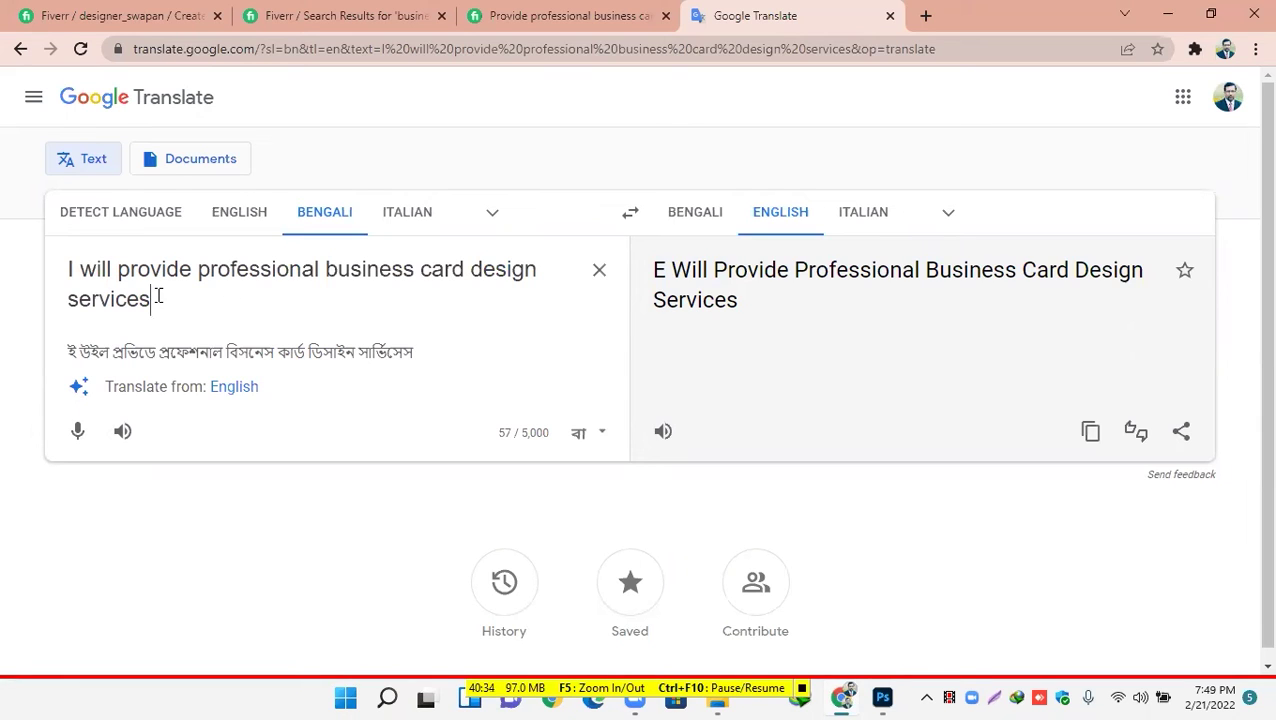
- Copy the translated words from 'provide' to the end, then return to the Fiverr gig form
drag(158, 297, 118, 270)
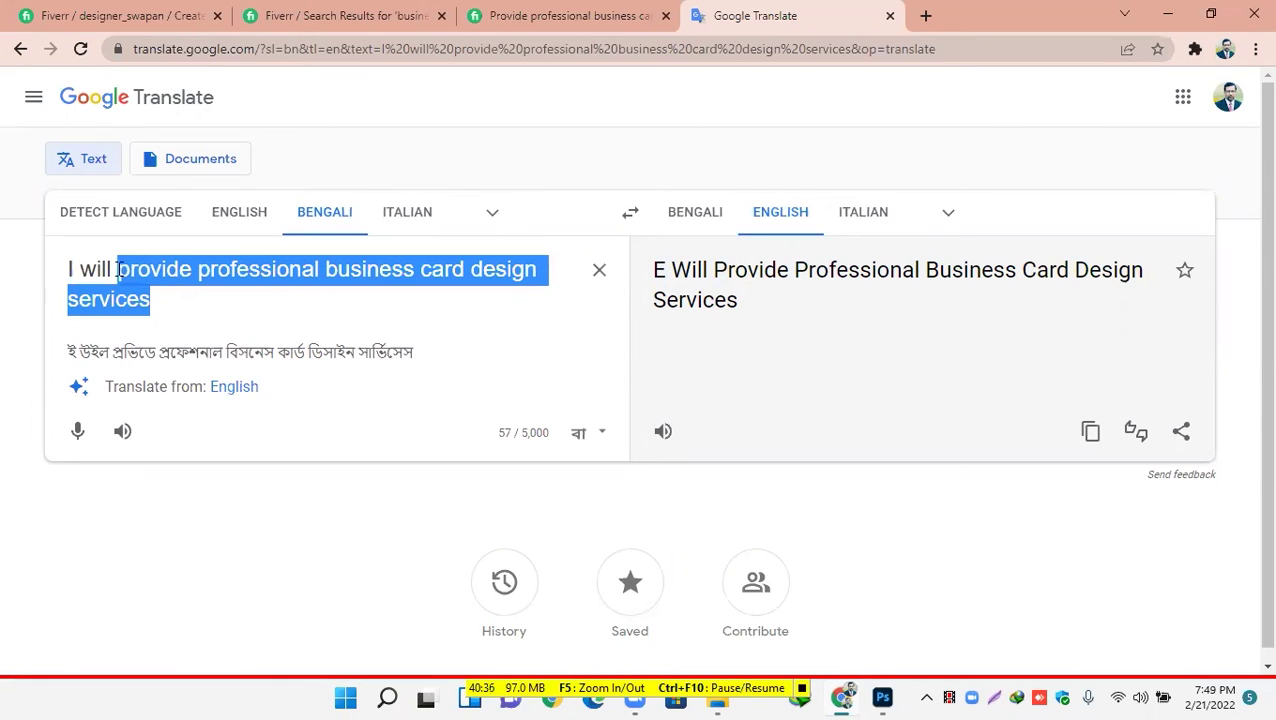
right_click(118, 270)
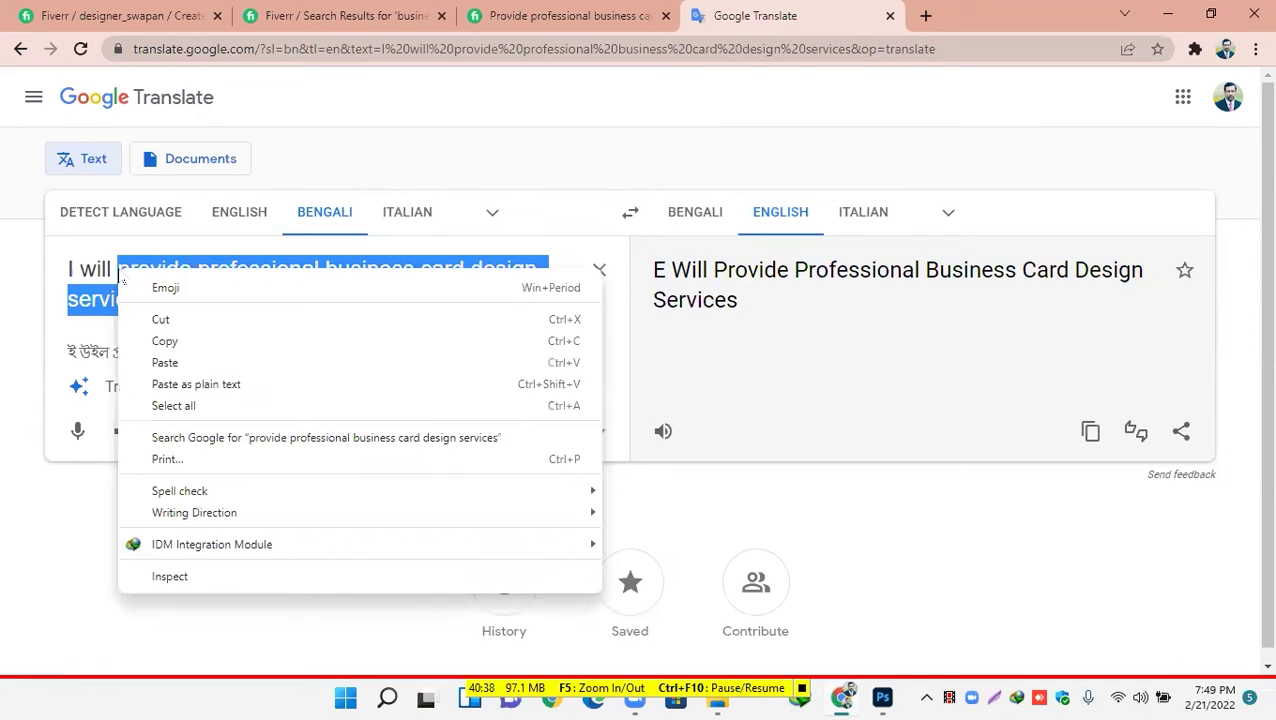
click(165, 341)
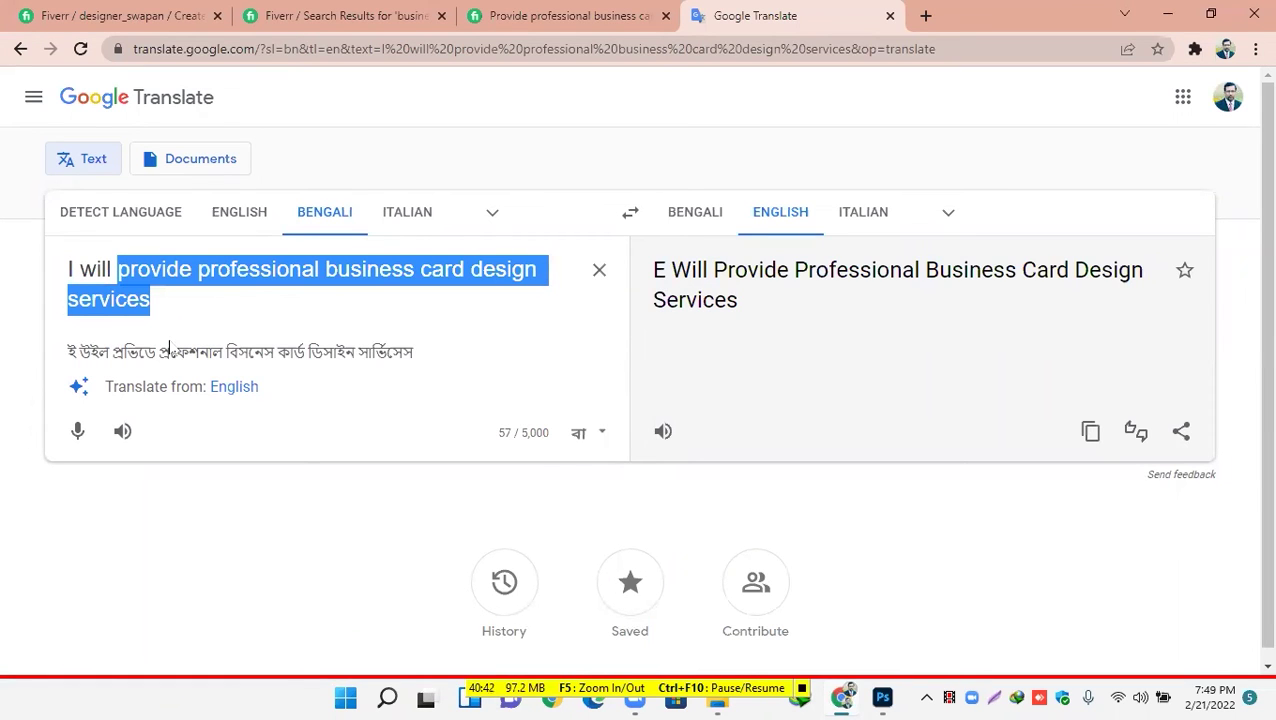
click(101, 20)
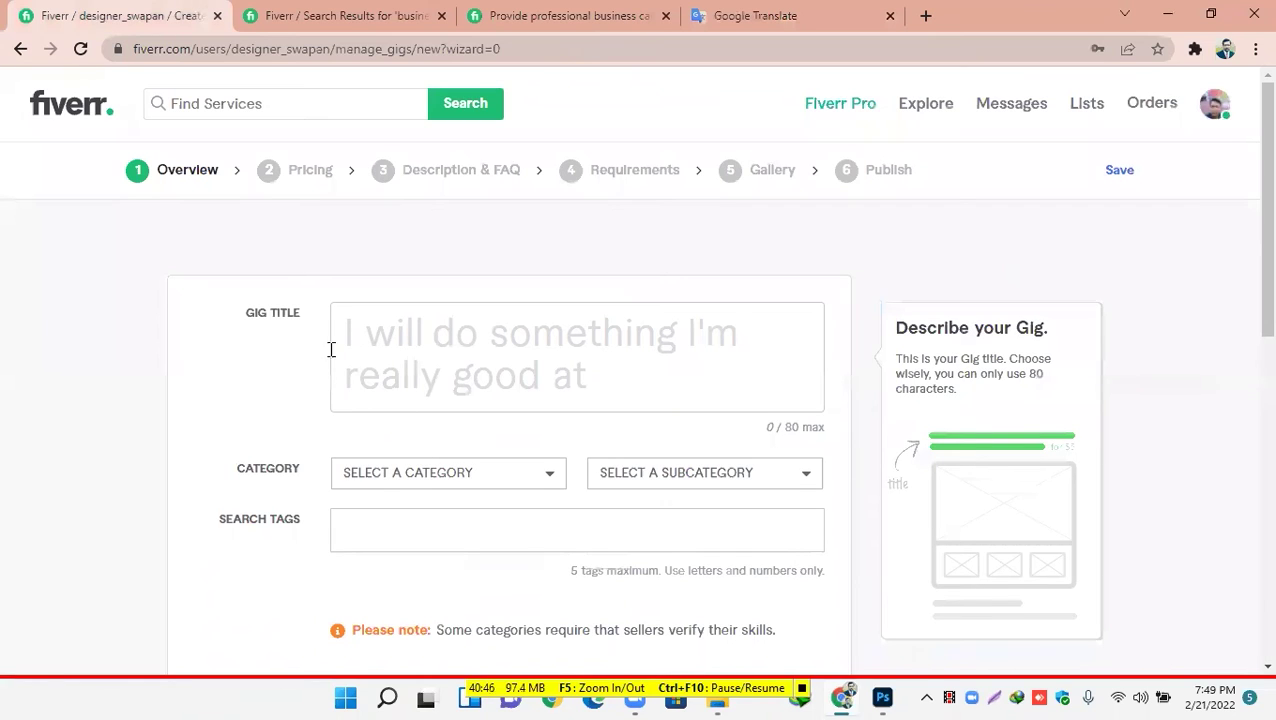
- Paste the copied words as the Gig Title ending 'professional business card design services'
click(471, 337)
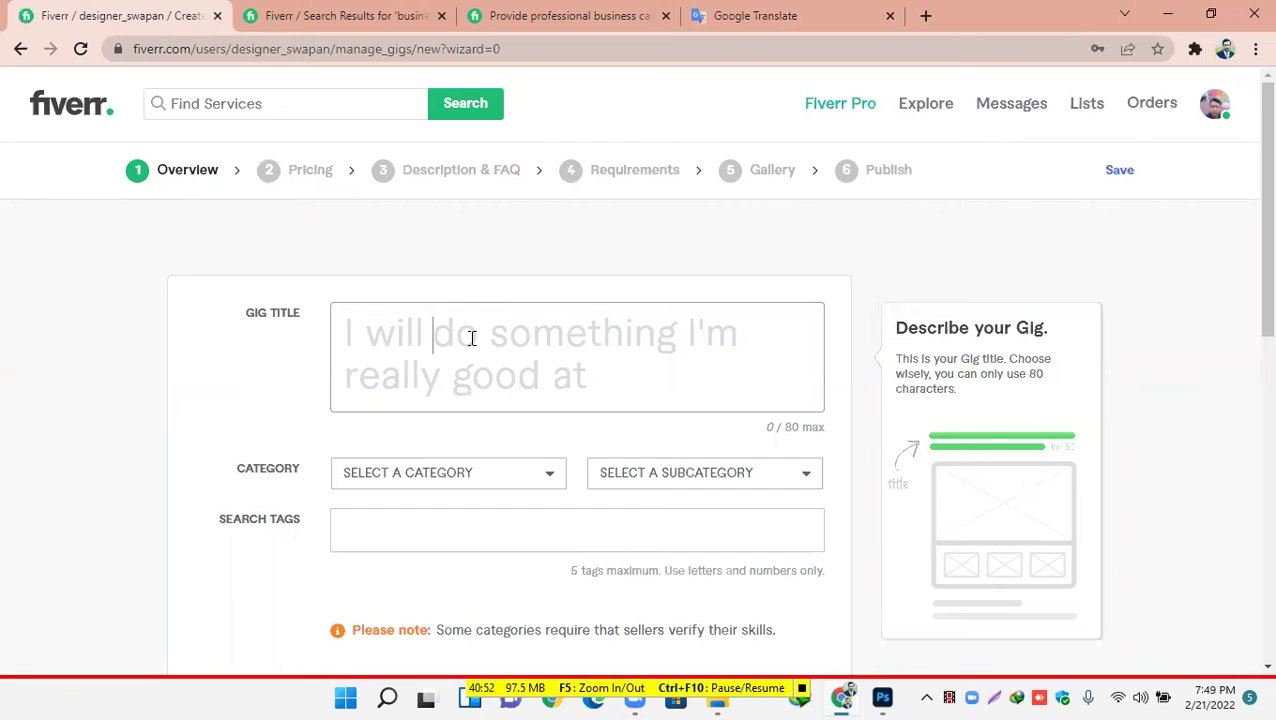
key(ctrl+v)
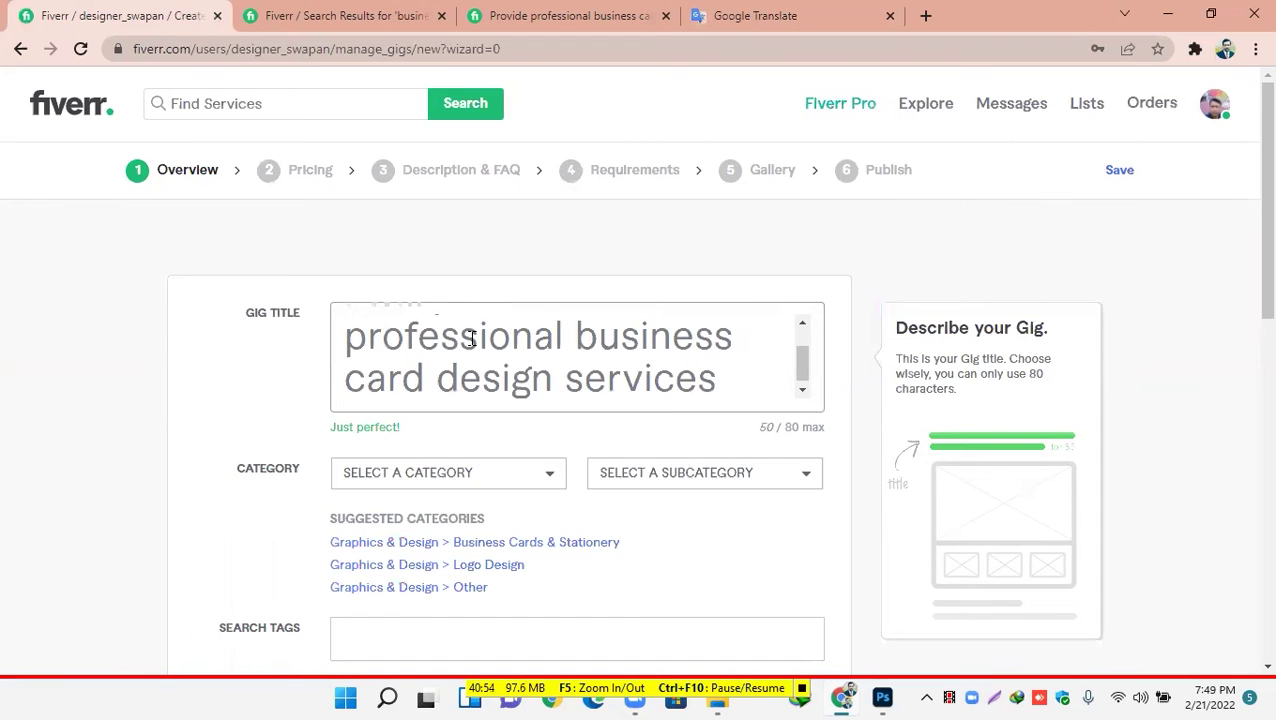
scroll(471, 338, up, 1)
scroll(471, 338, down, 1)
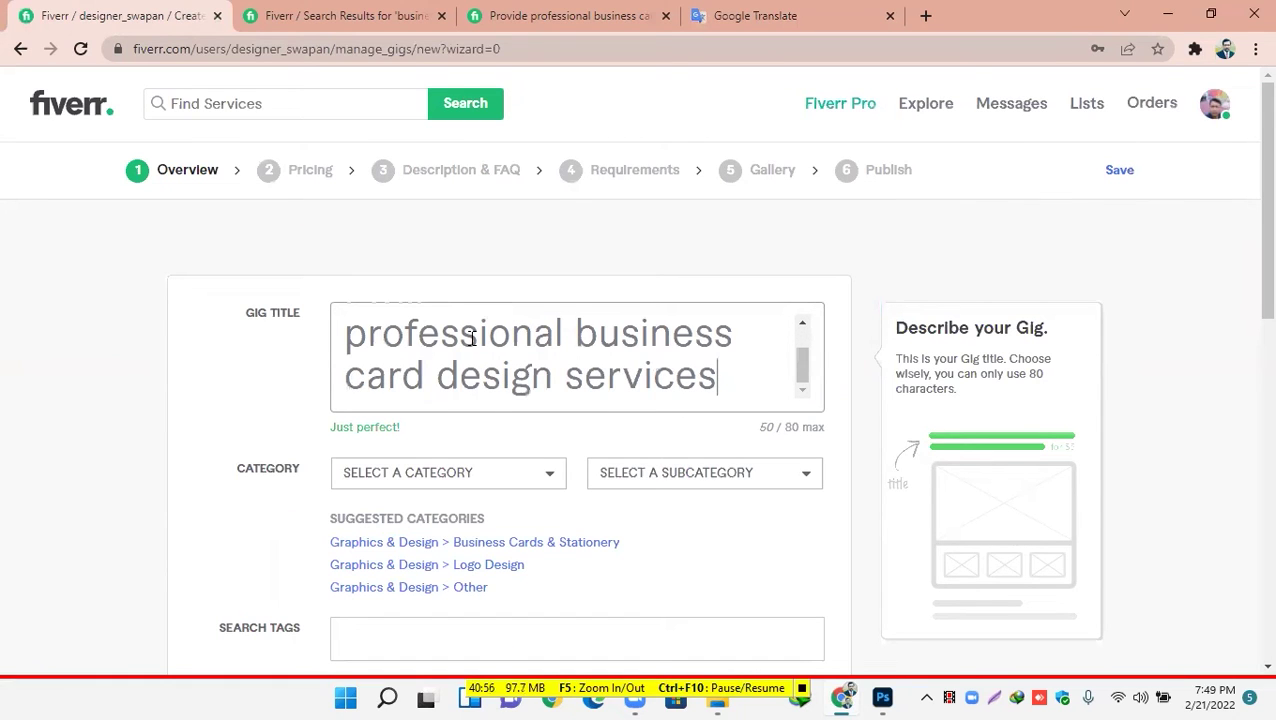
scroll(567, 465, down, 2)
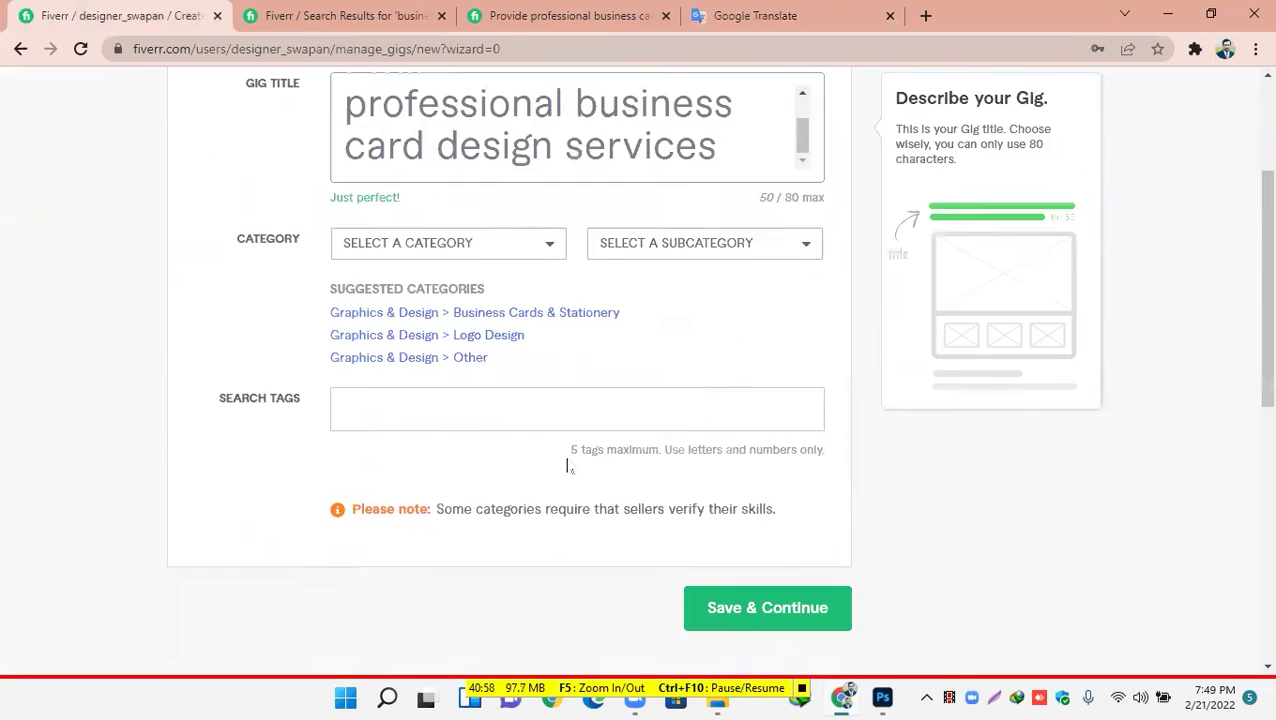
scroll(567, 465, down, 3)
scroll(550, 360, down, 2)
scroll(537, 267, up, 5)
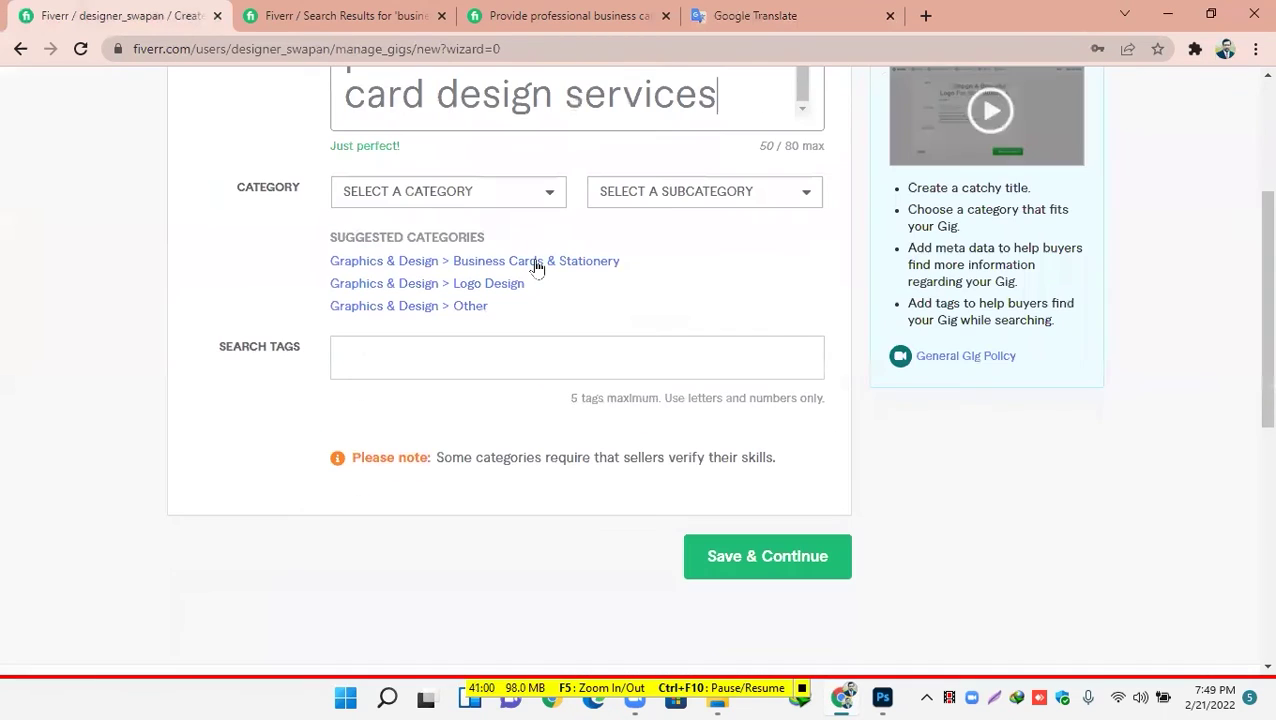
mouse_move(448, 191)
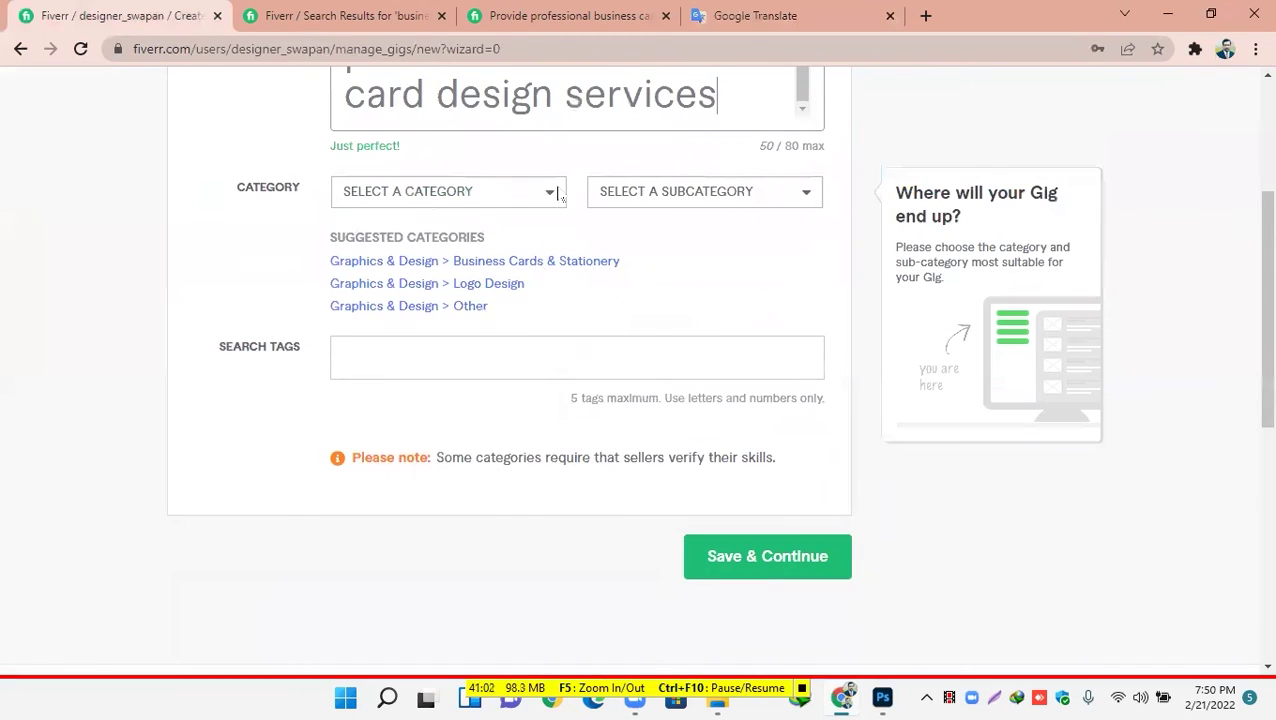
- Categorise the gig as Graphics & Design > Business Cards & Stationery, product type Business cards
click(548, 198)
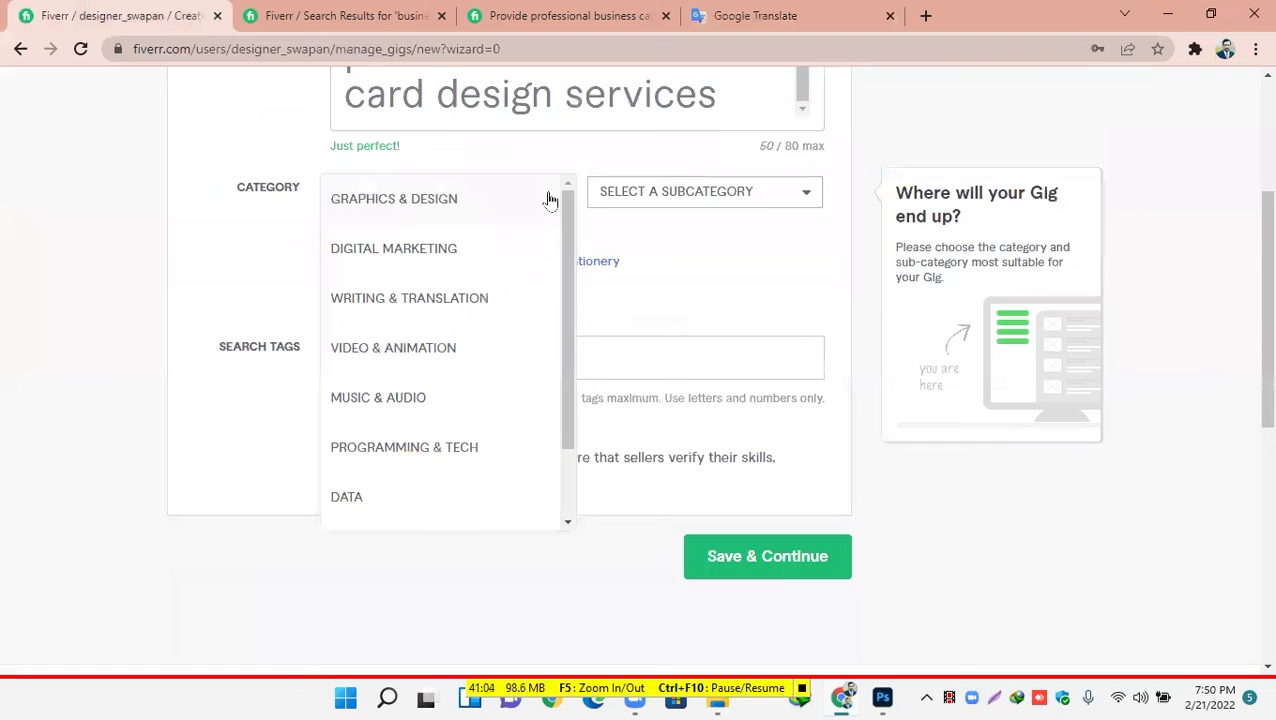
click(418, 208)
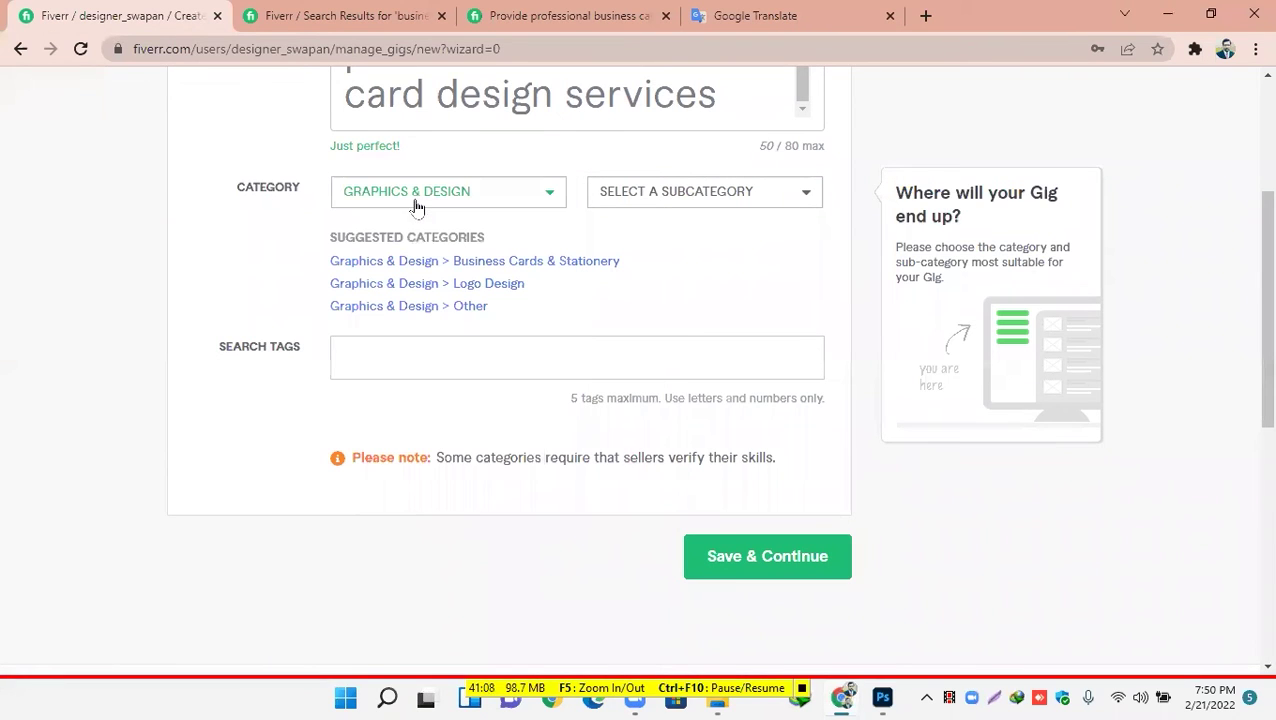
click(804, 199)
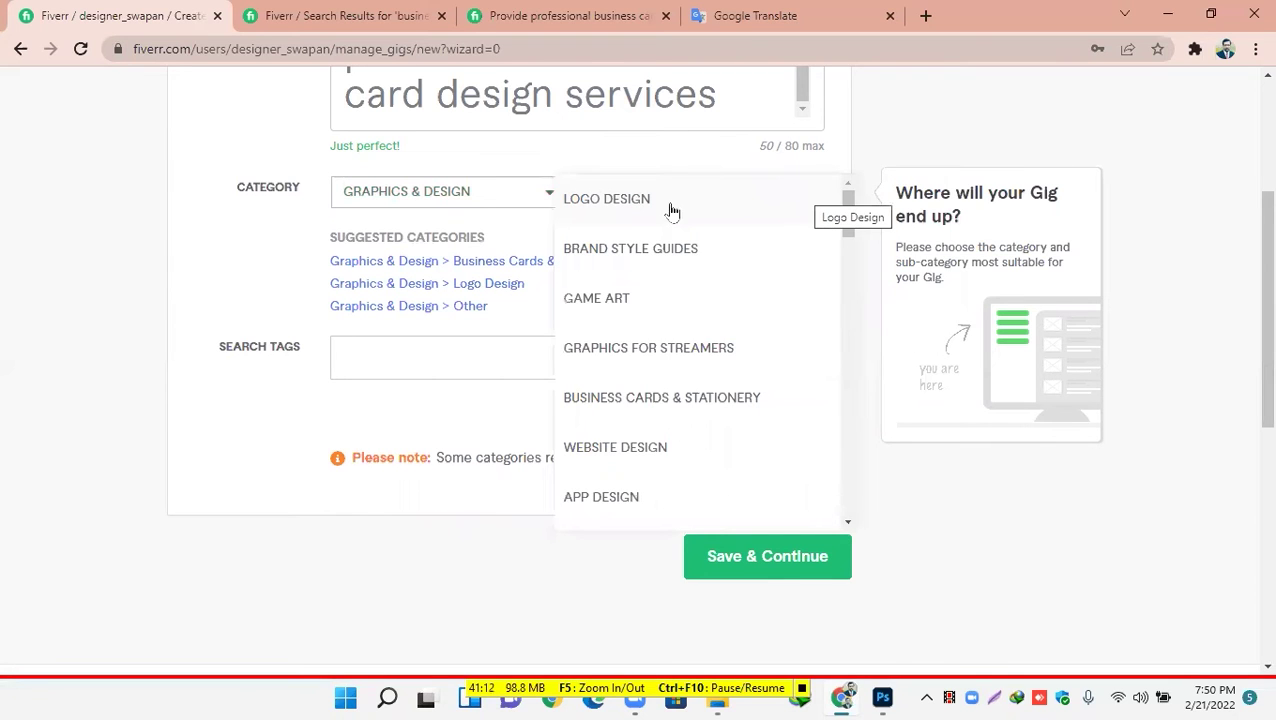
click(624, 402)
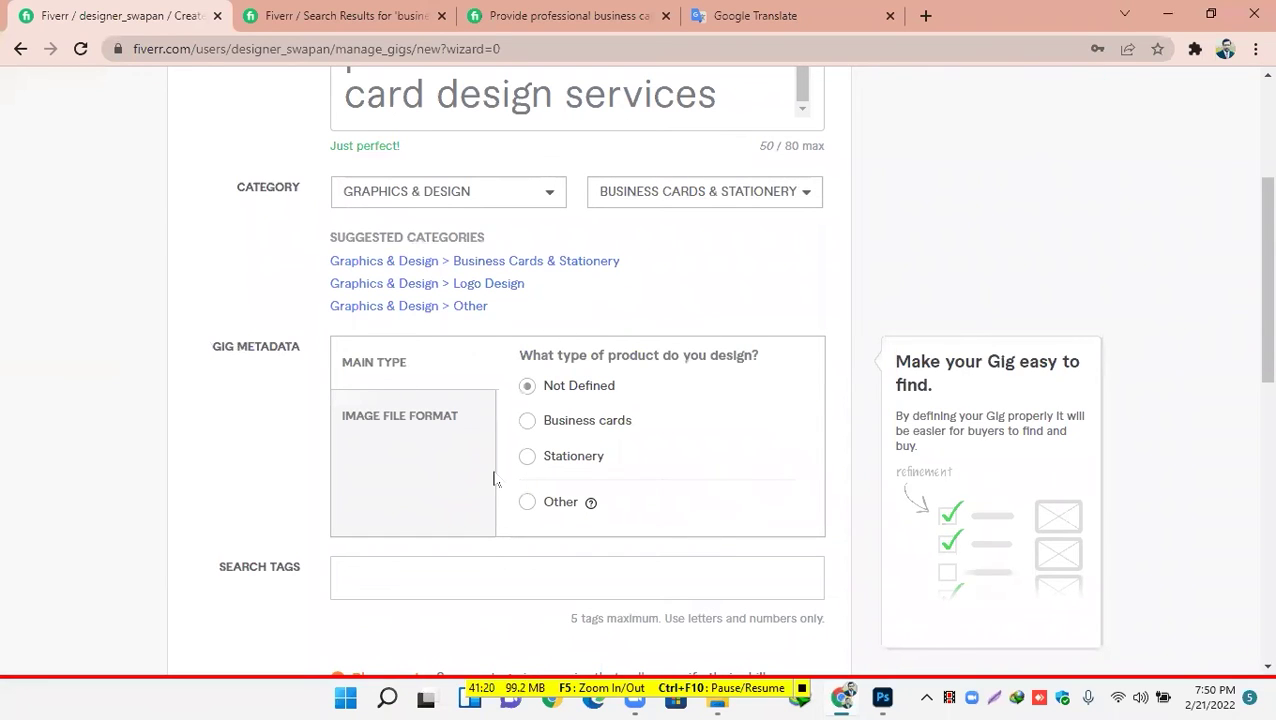
click(527, 421)
scroll(586, 457, down, 4)
scroll(575, 450, up, 2)
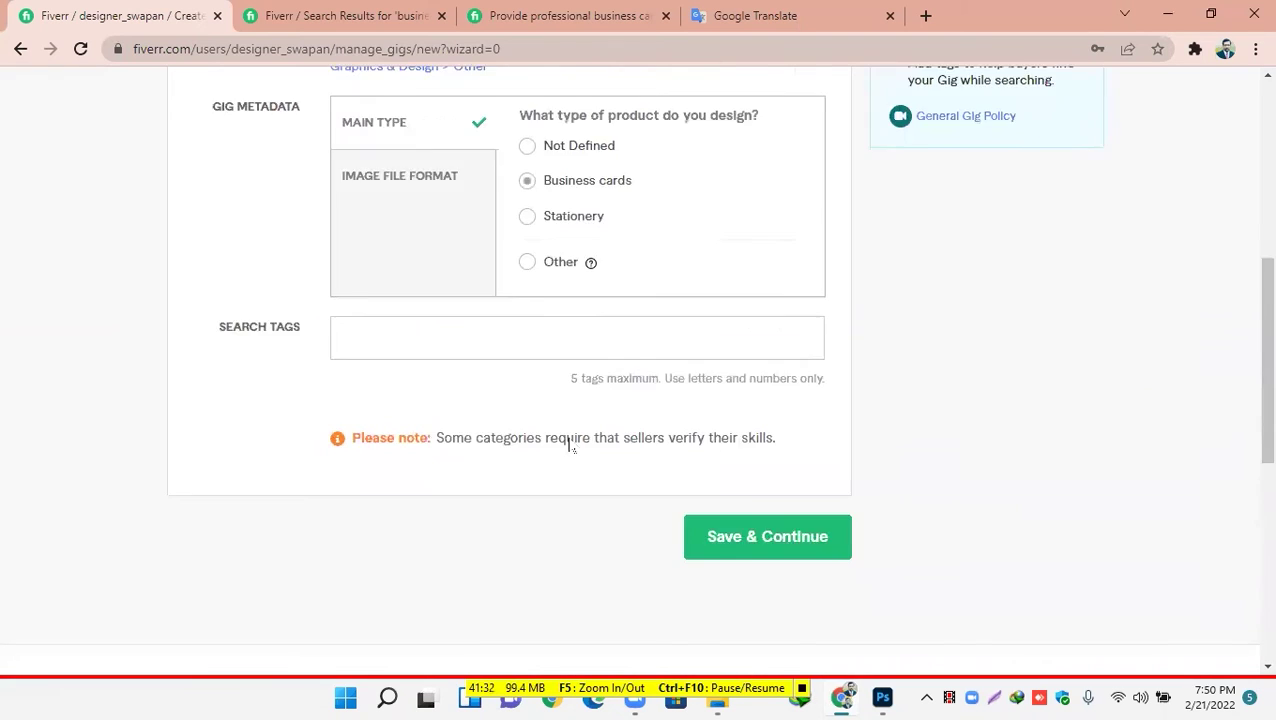
scroll(515, 435, up, 2)
scroll(399, 440, down, 2)
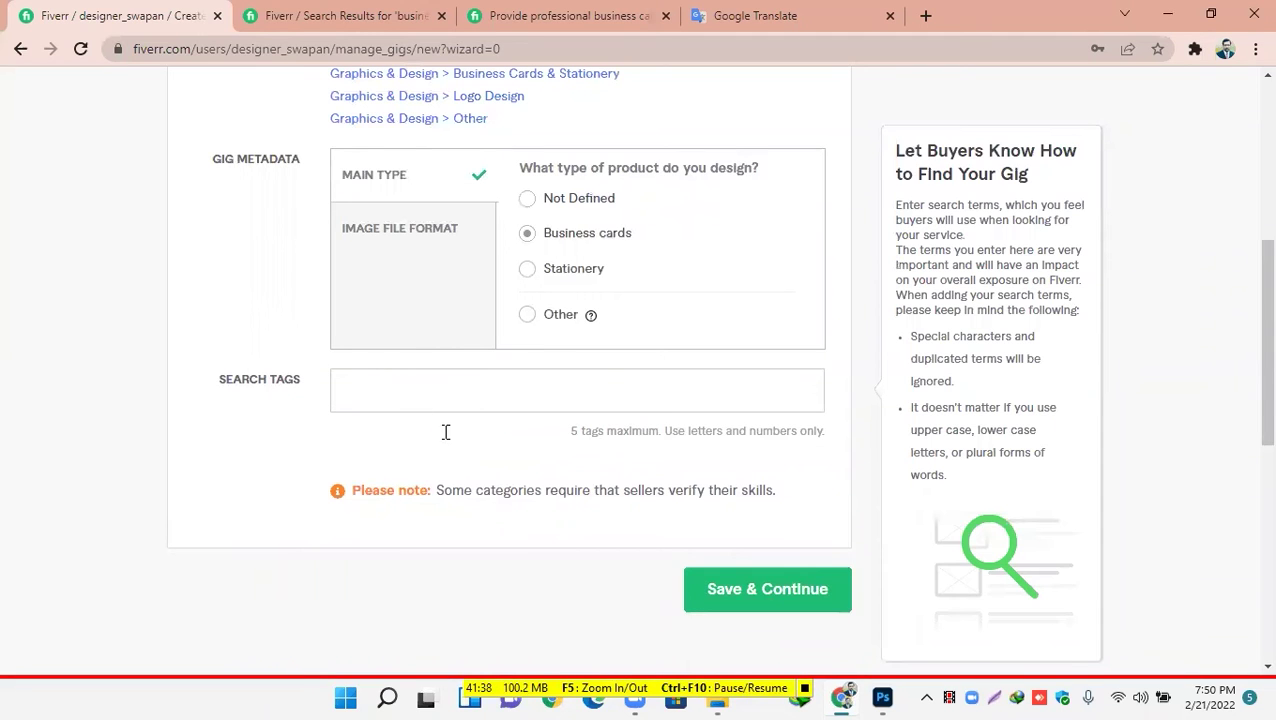
- Add Business Card, Minimalist and Visiting Card as search tags
click(369, 385)
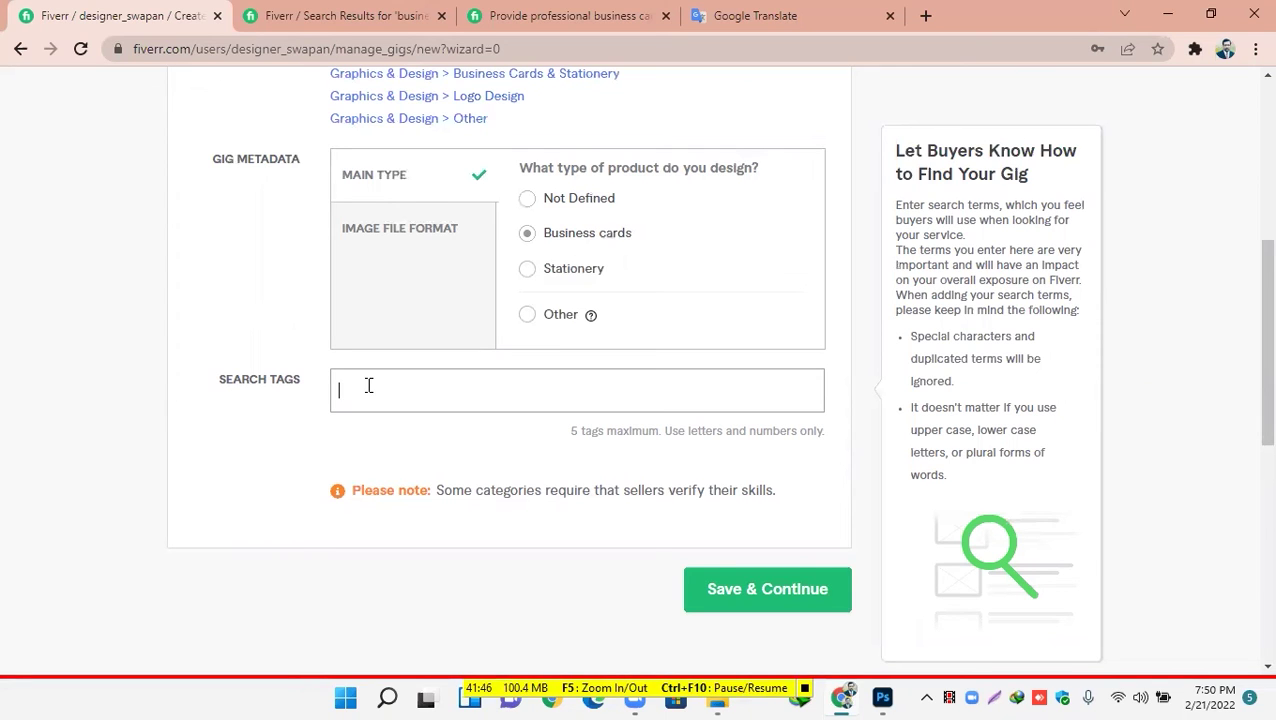
text(Business )
text(Card)
key(Return)
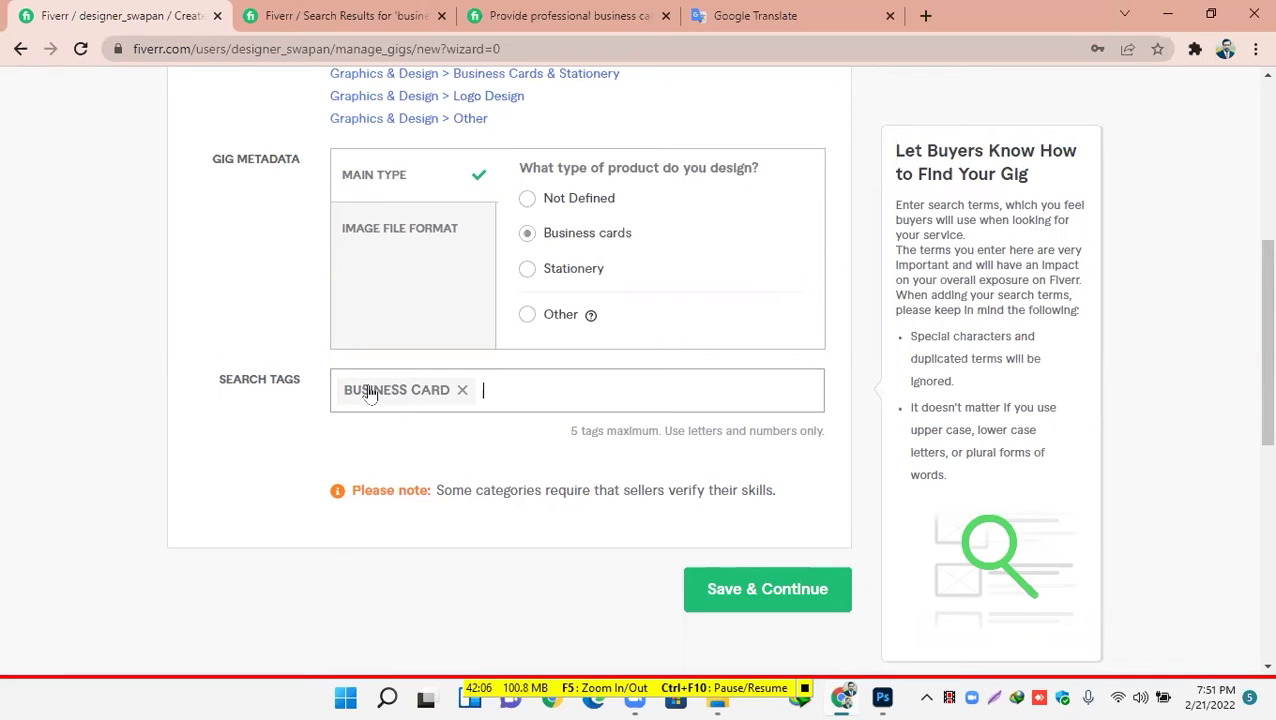
text(Mi)
text(n)
text(i)
text(ma)
text(list)
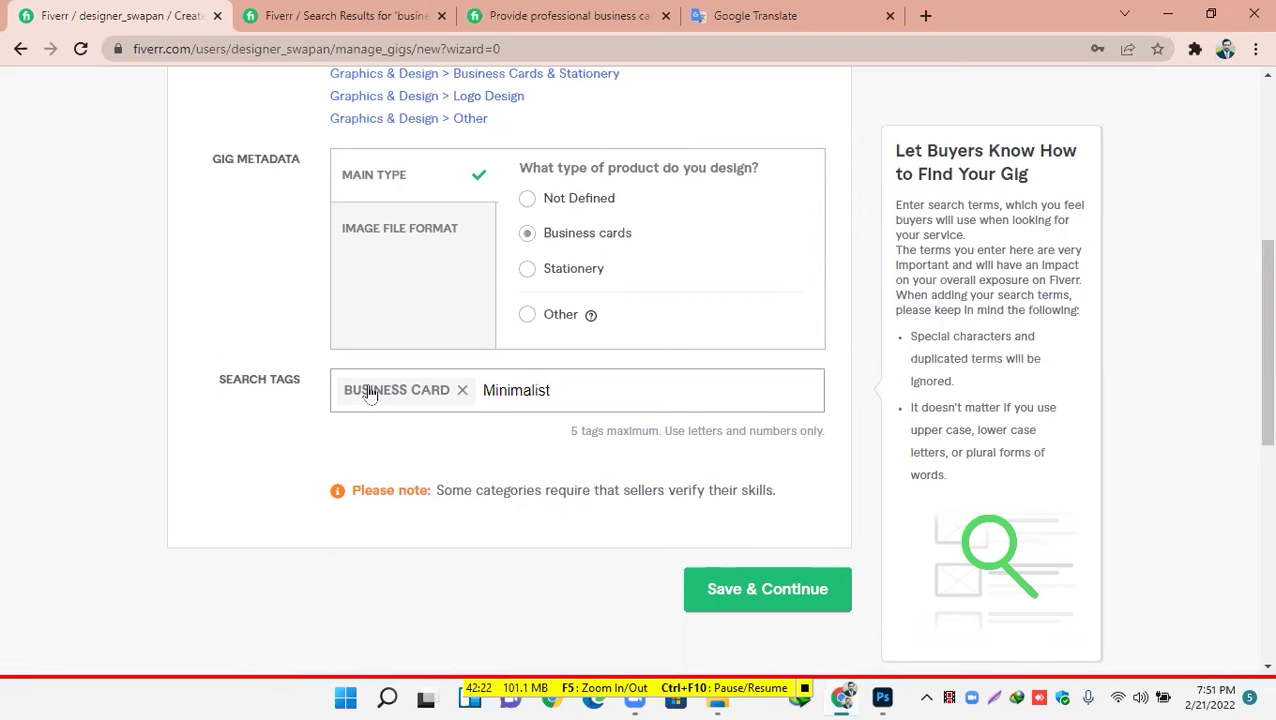
key(Return)
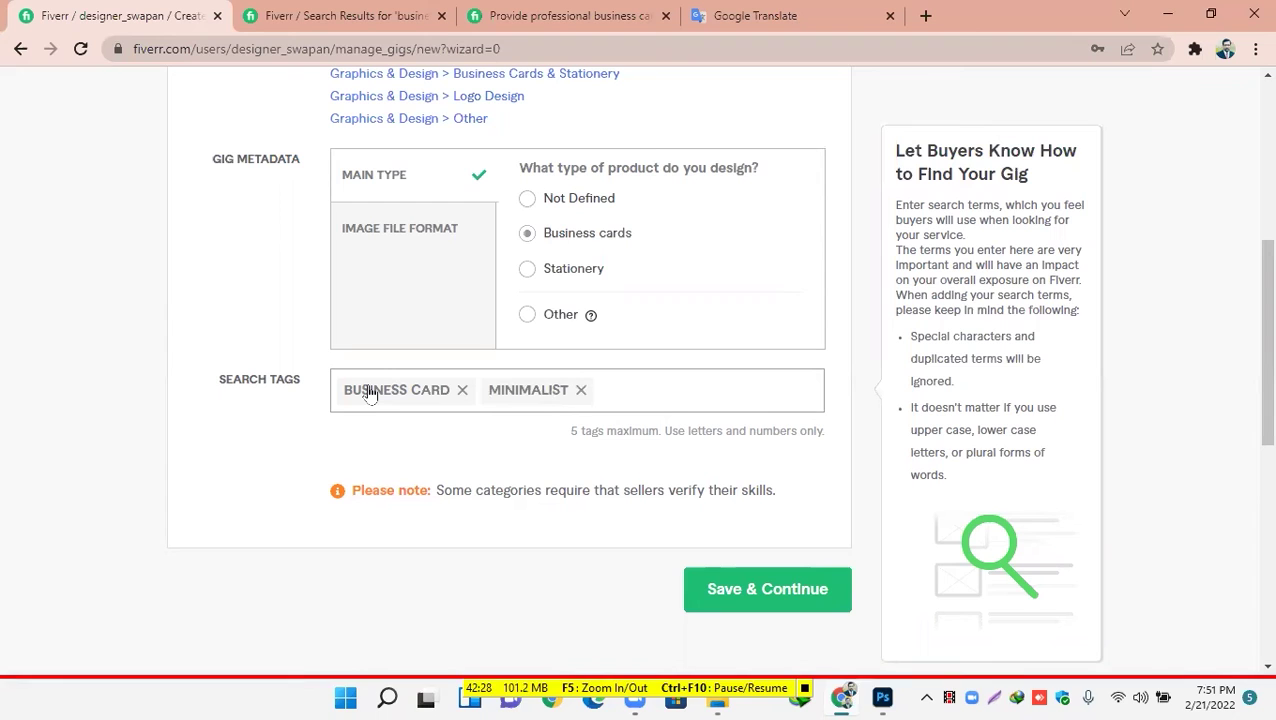
text(Visitin)
text(g)
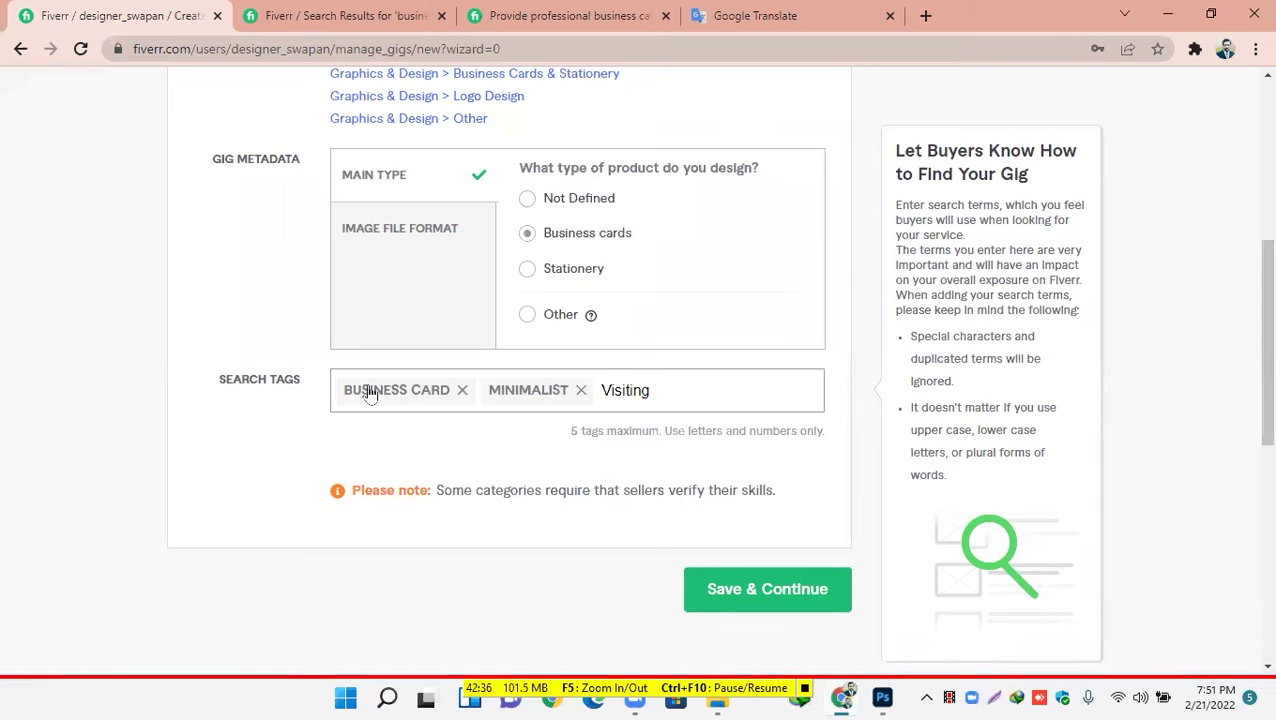
text( C)
text(ard)
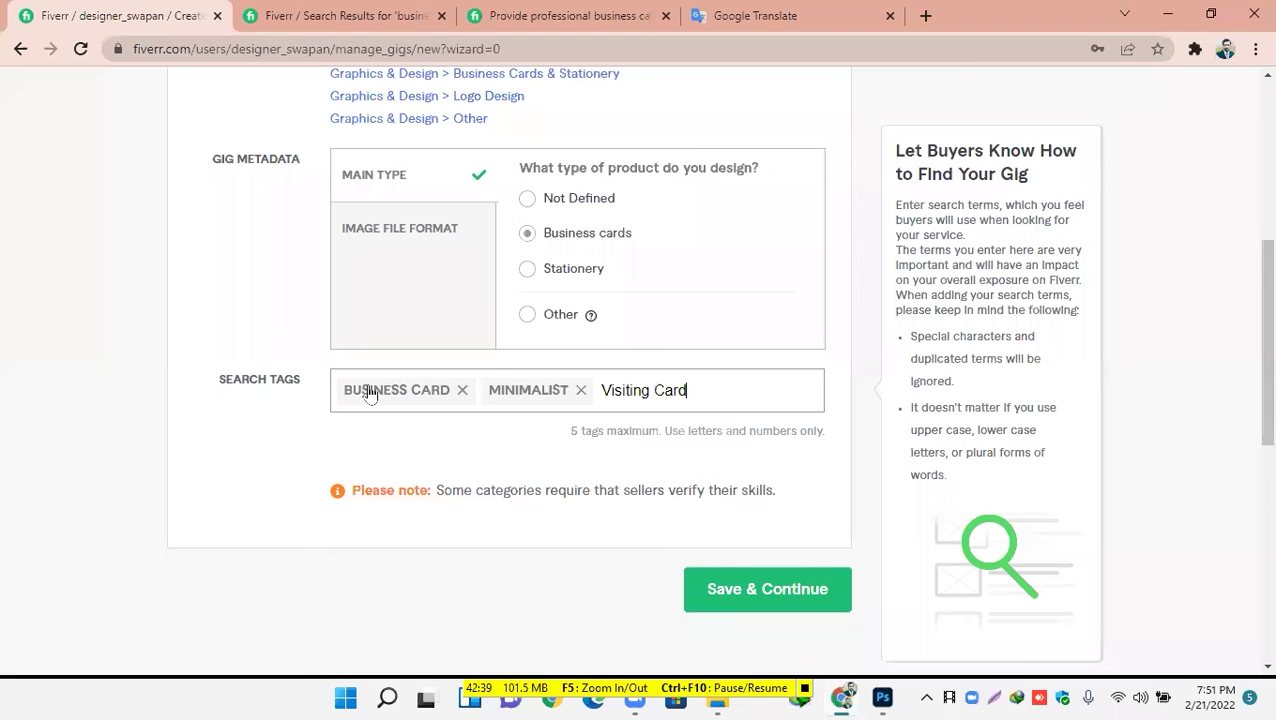
key(Return)
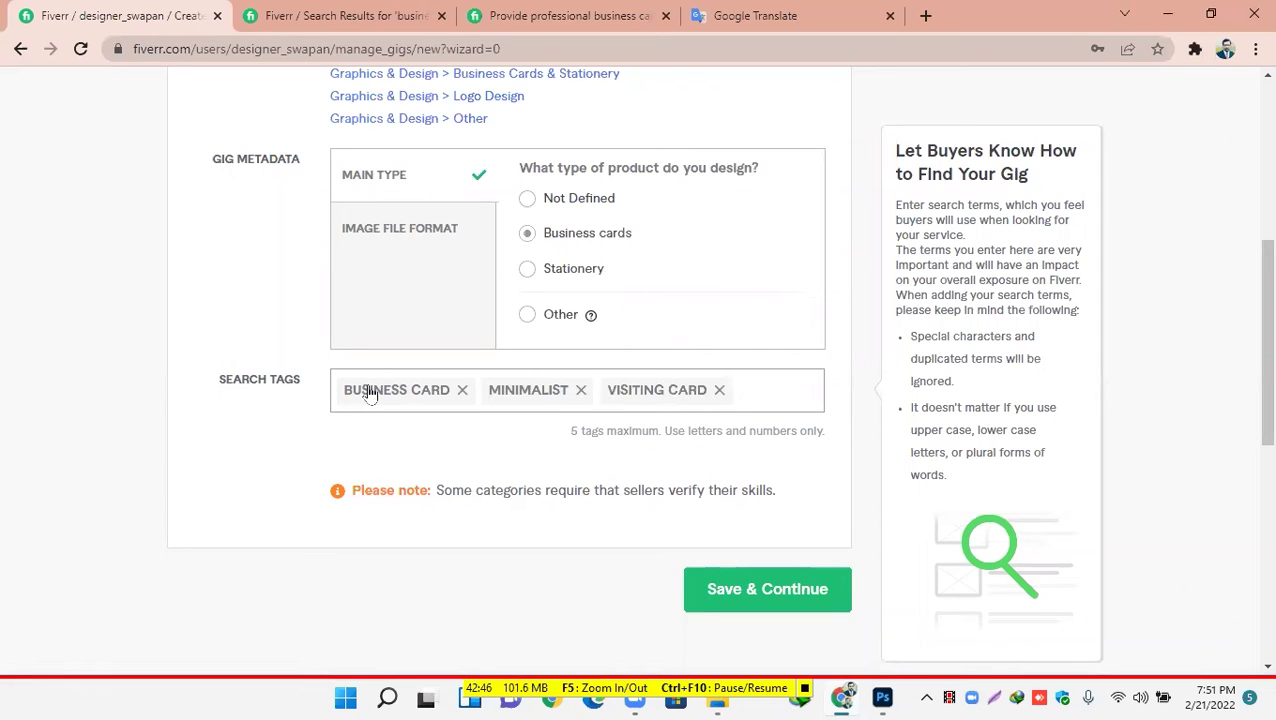
- Add ID Card and Corporate Identity as search tags
text(ID Card)
key(Return)
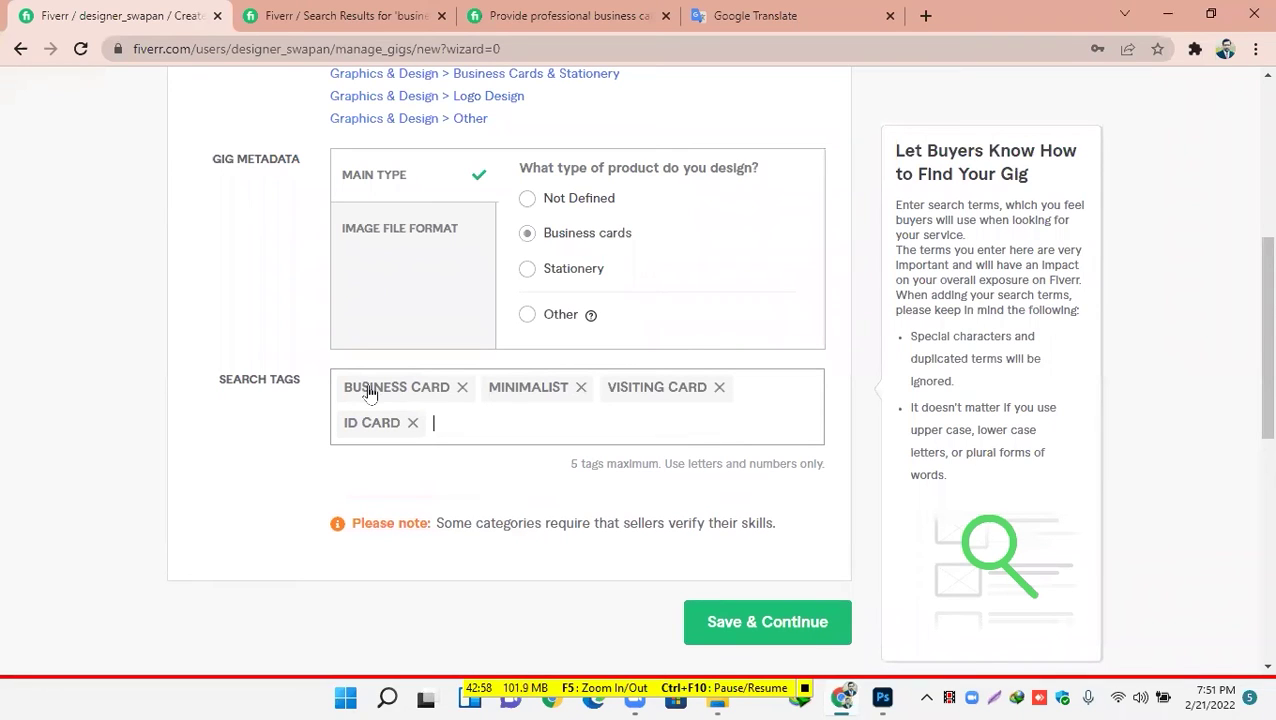
text(Corporat)
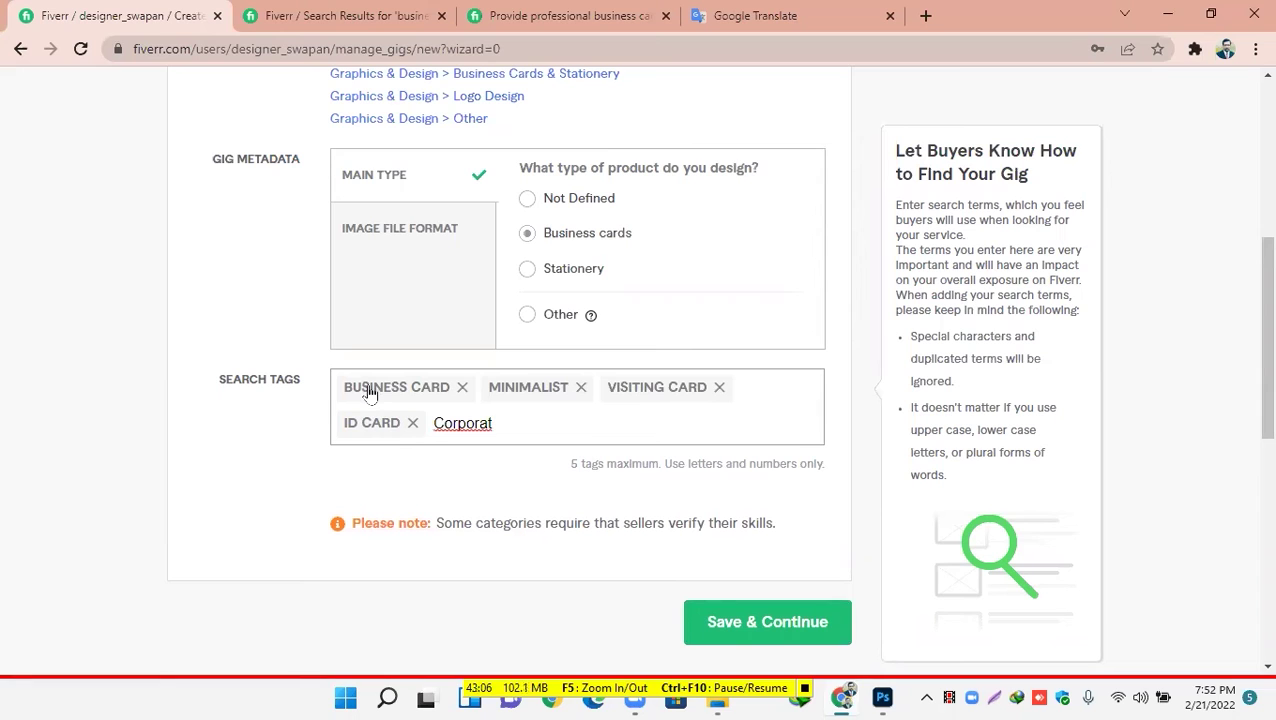
text(e)
text(Bus)
key(BackSpace)
key(BackSpace)
key(BackSpace)
text(I)
text(d)
text(en)
text(t)
text(ity)
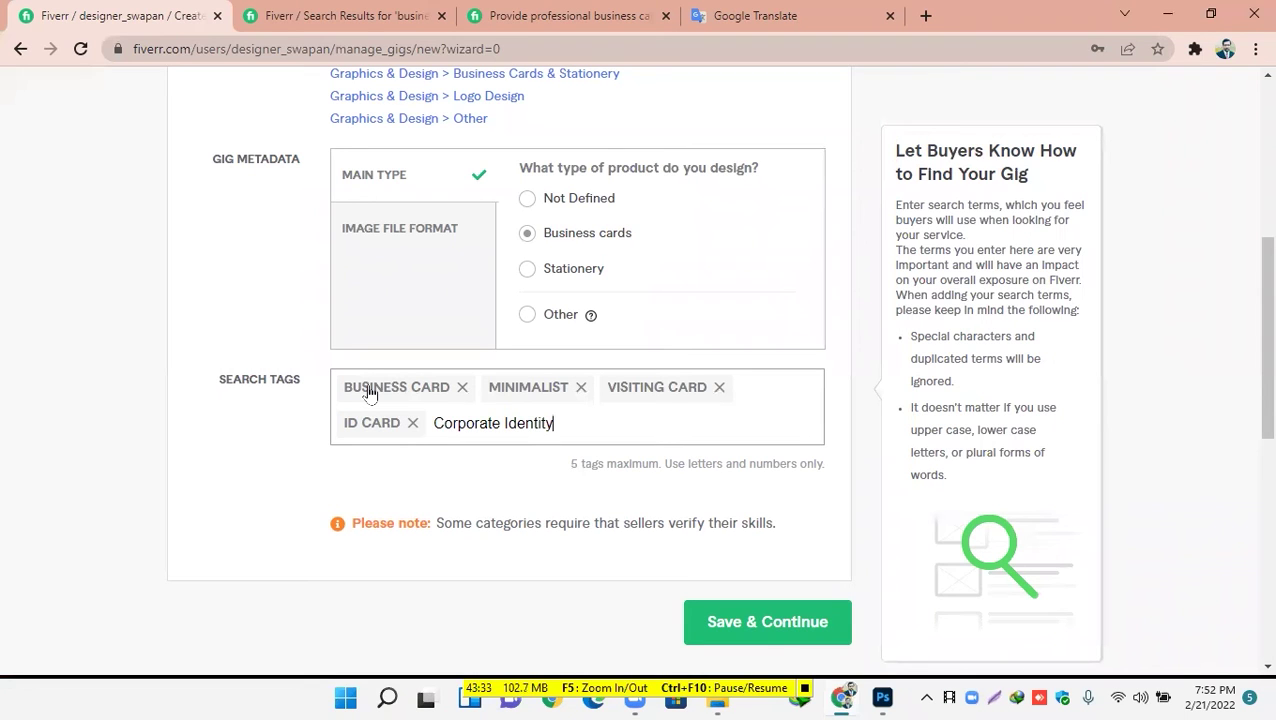
key(Return)
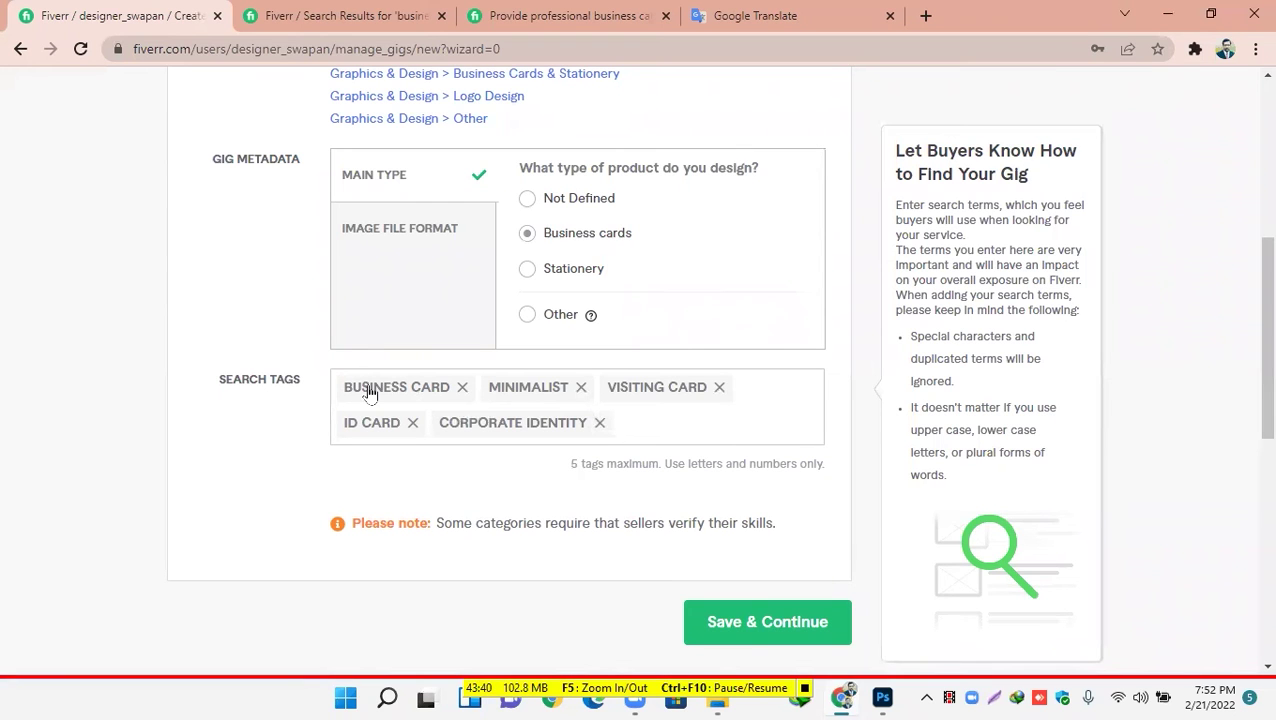
scroll(473, 441, down, 2)
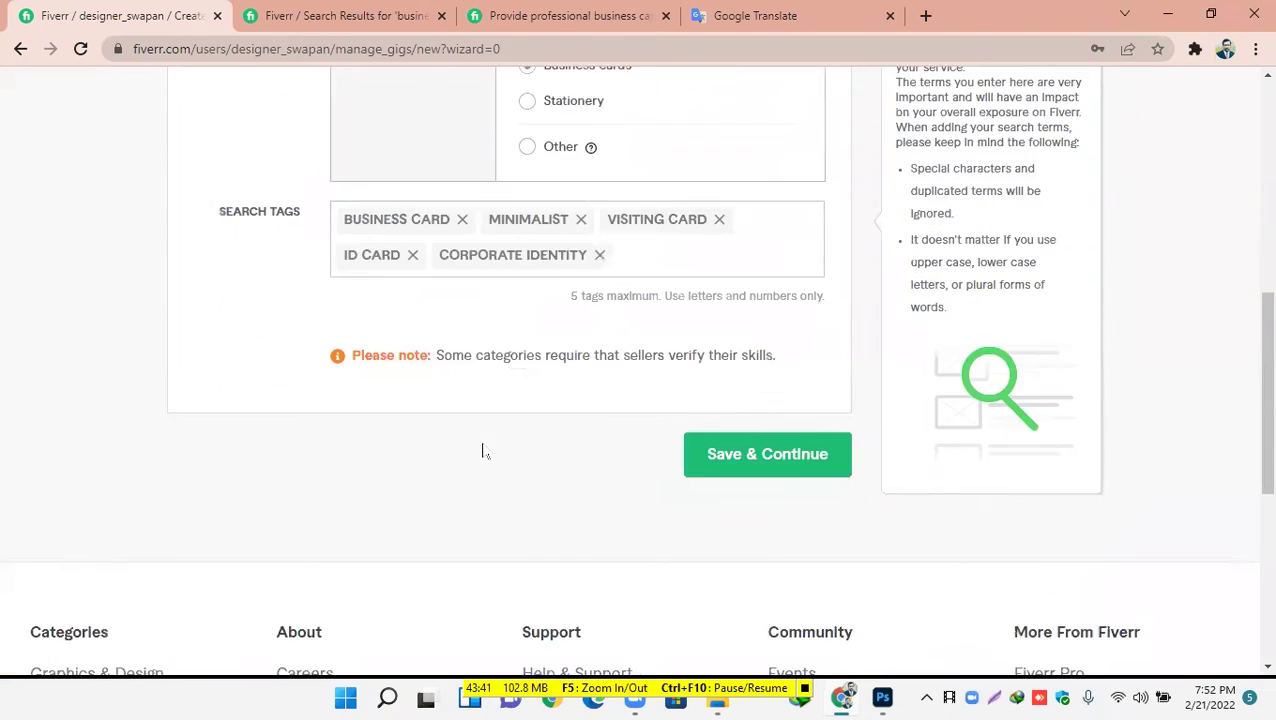
scroll(481, 447, down, 1)
scroll(607, 419, down, 1)
- Save the overview and name the Basic package BASIC on the Scope & Pricing page
click(720, 252)
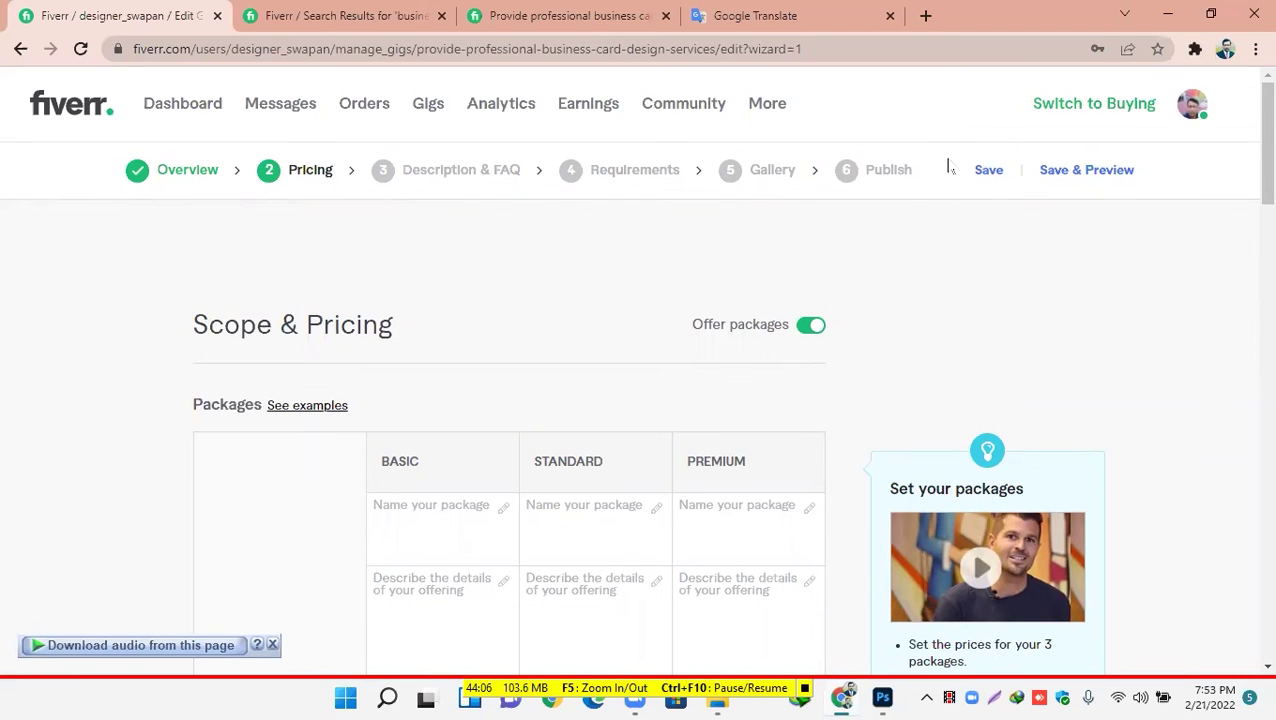
click(409, 503)
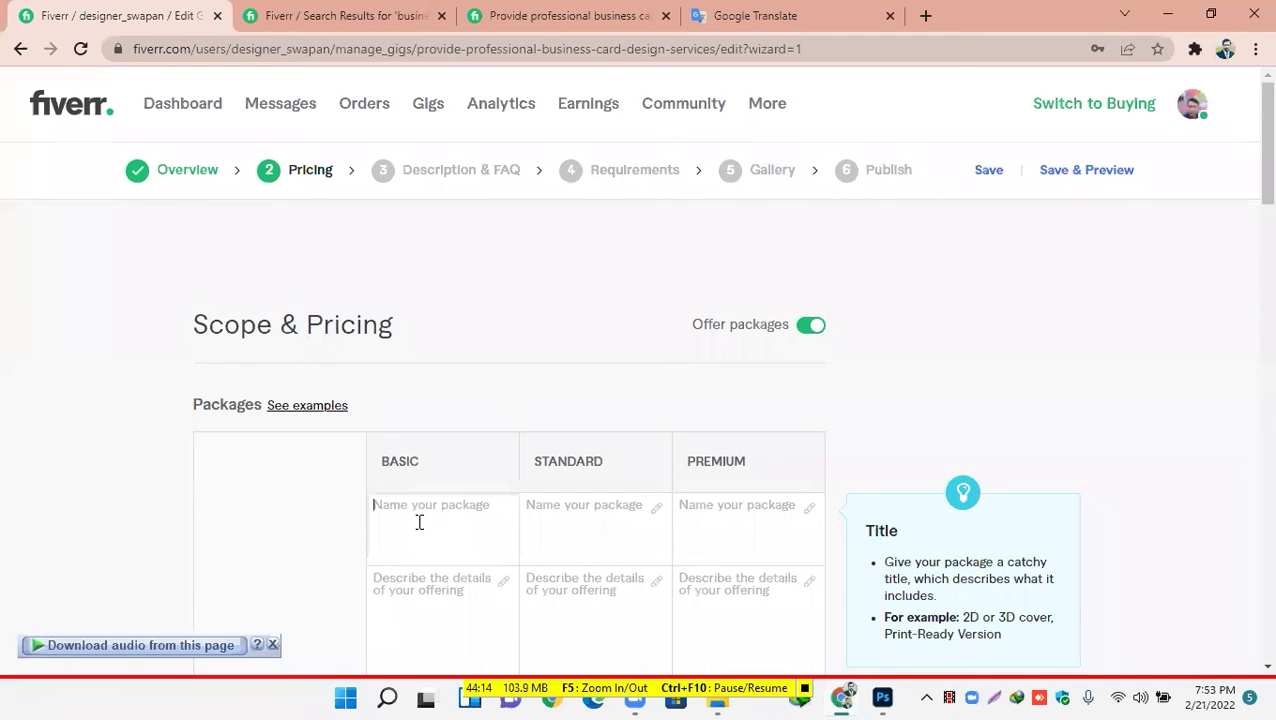
text(BAS)
text(IC)
- Name the Standard and Premium packages STANDARD and PREMIUM
click(575, 507)
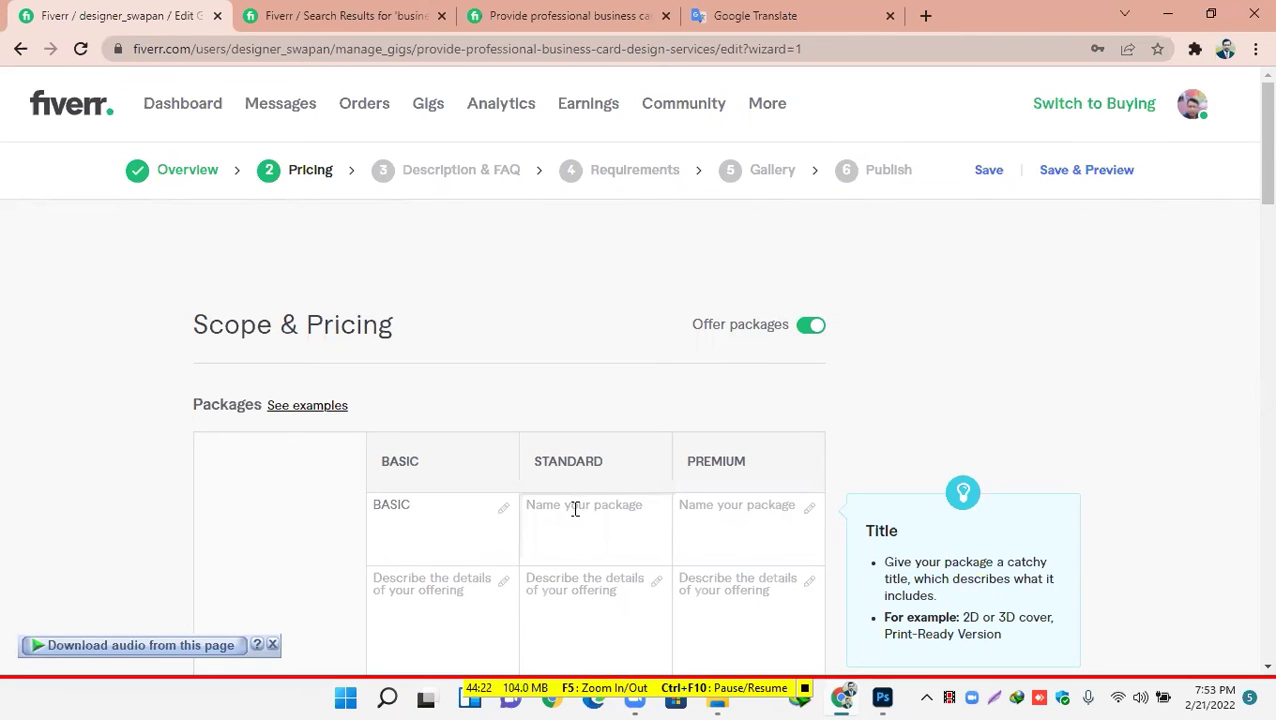
text(STA)
text(ND)
text(AR)
text(D)
click(706, 516)
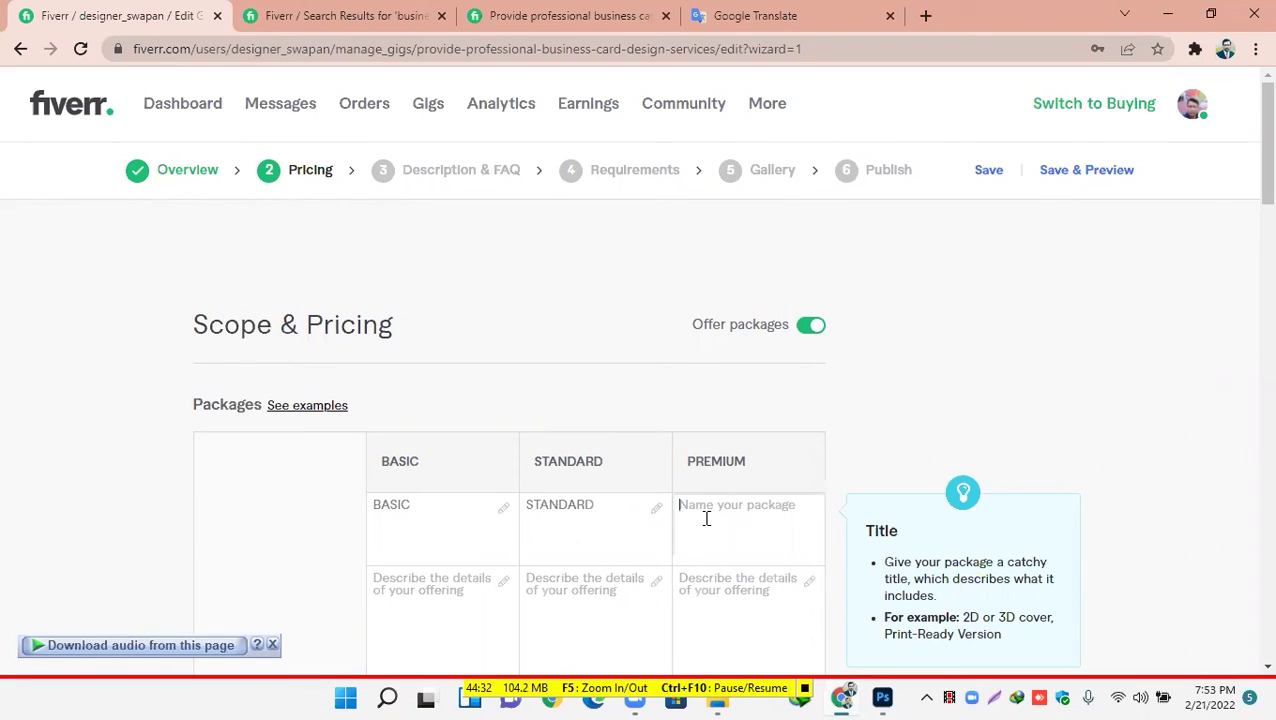
text(PR)
text(E)
text(MI)
text(UM)
scroll(673, 527, down, 2)
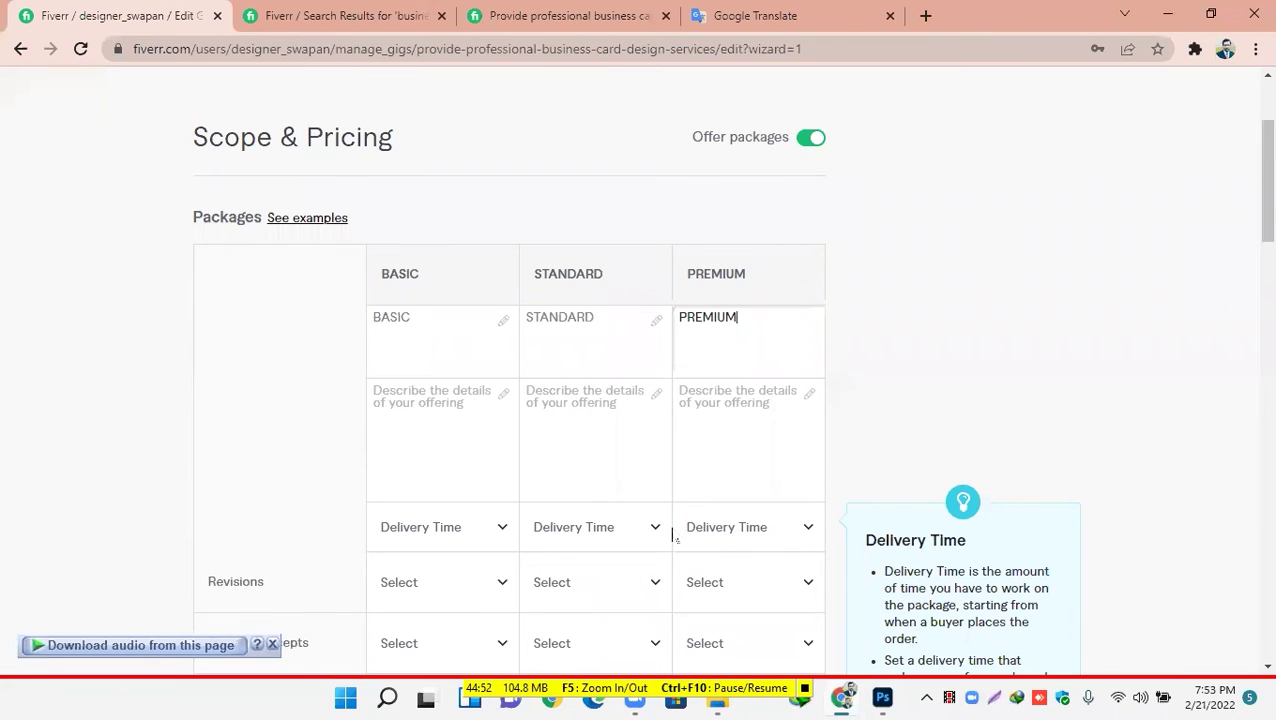
- Copy a competitor business card gig's Basic package description, then return to the pricing table
click(337, 19)
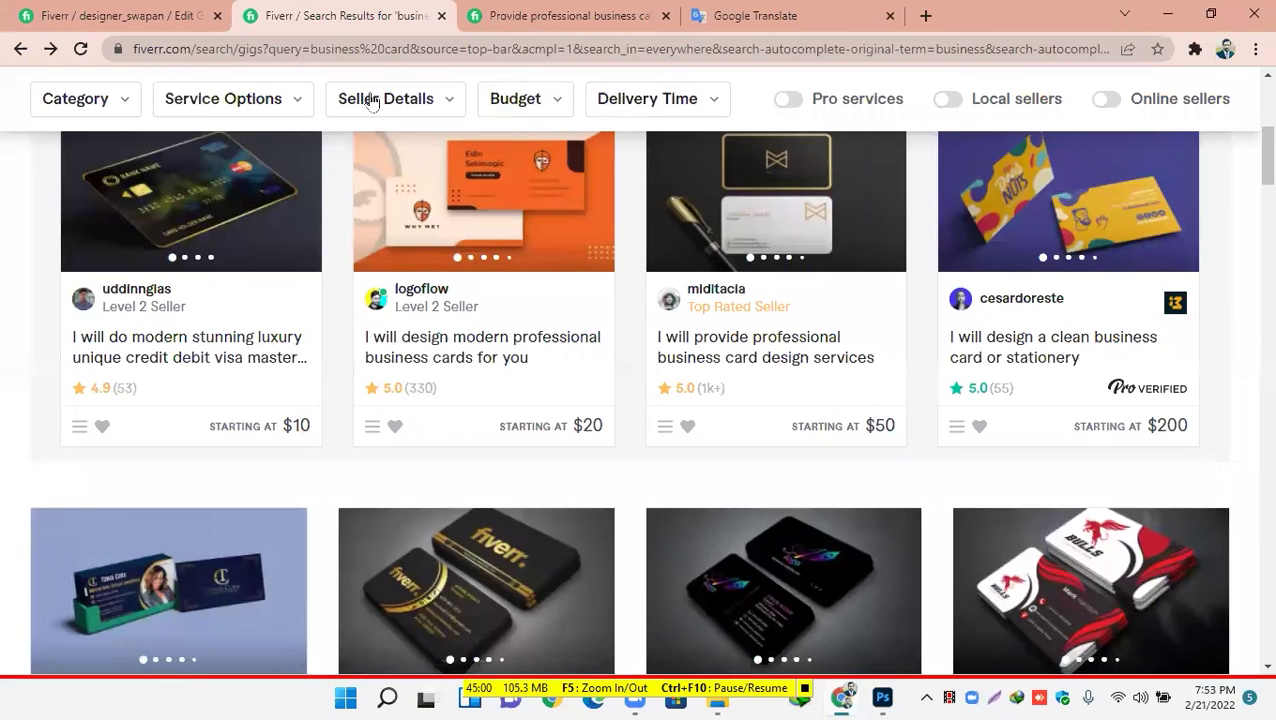
click(500, 30)
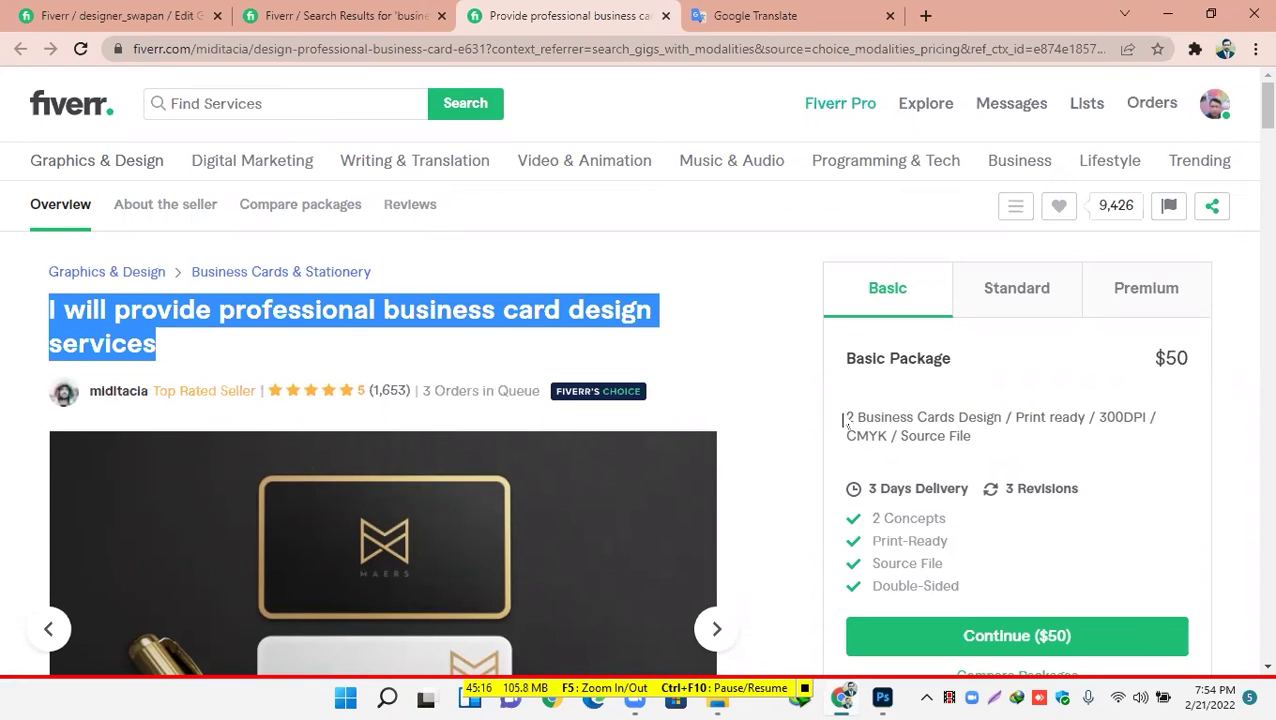
drag(843, 417, 968, 437)
key(ctrl+c)
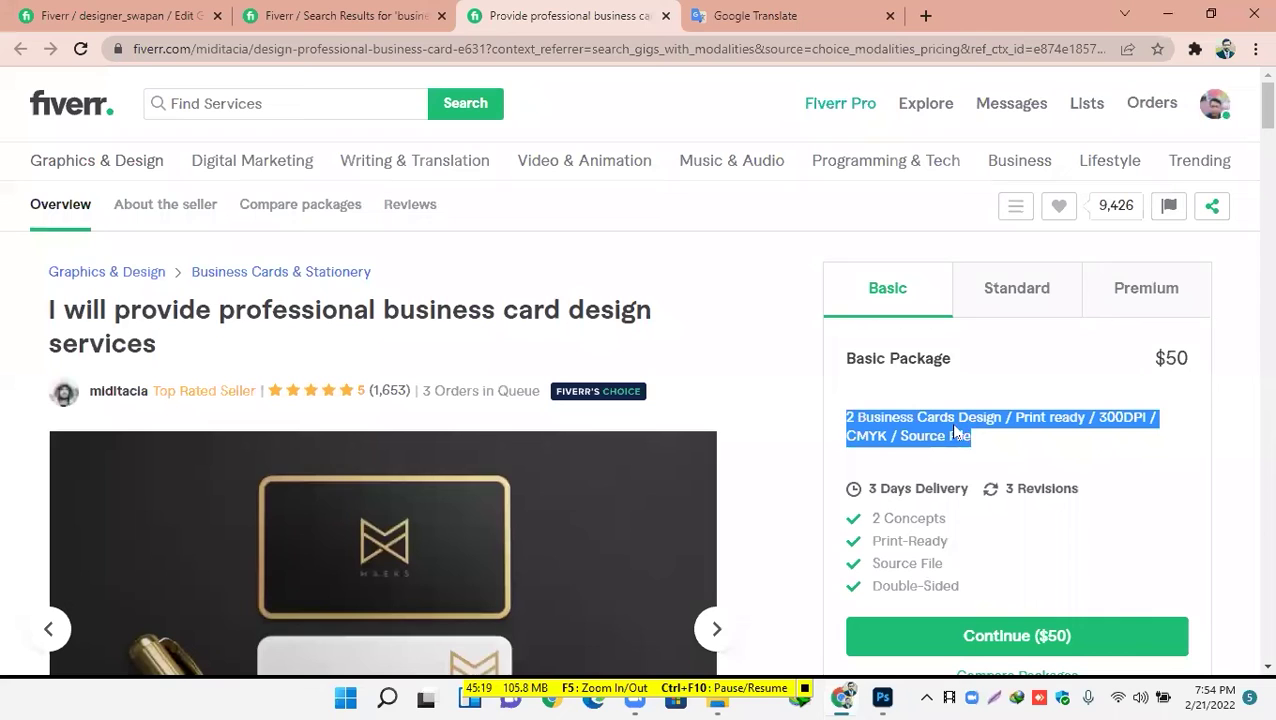
right_click(955, 432)
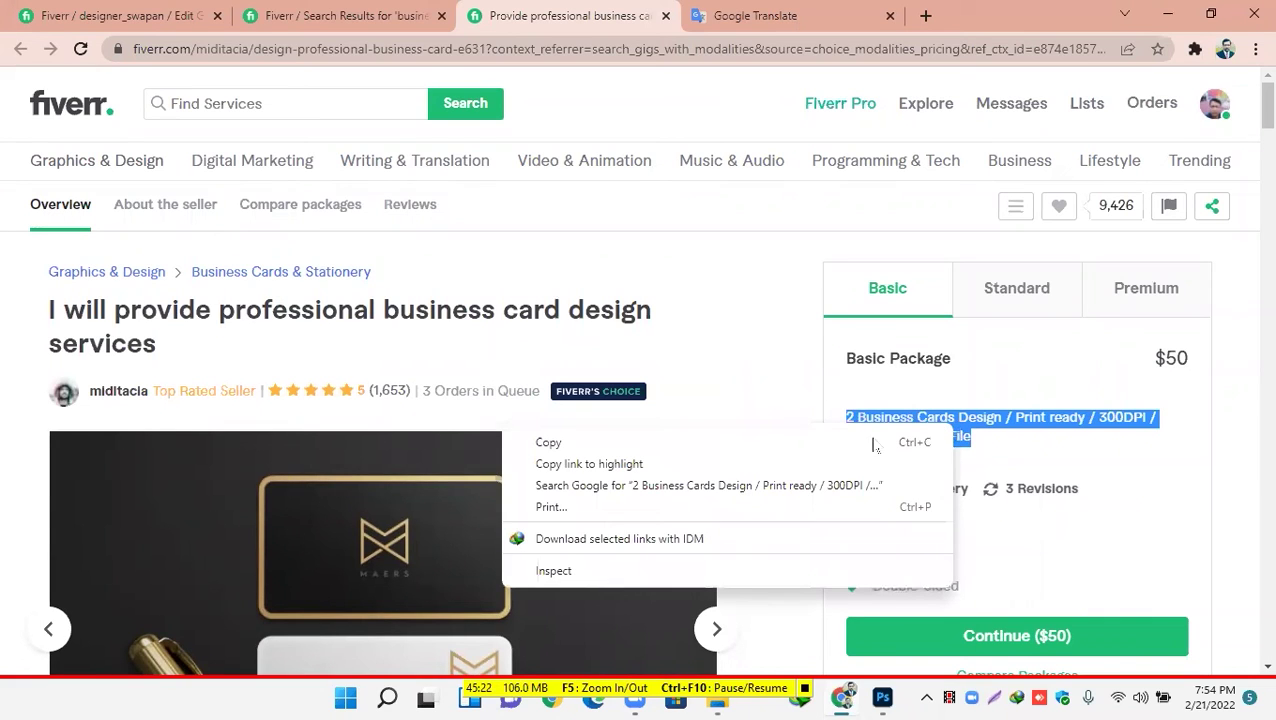
click(560, 444)
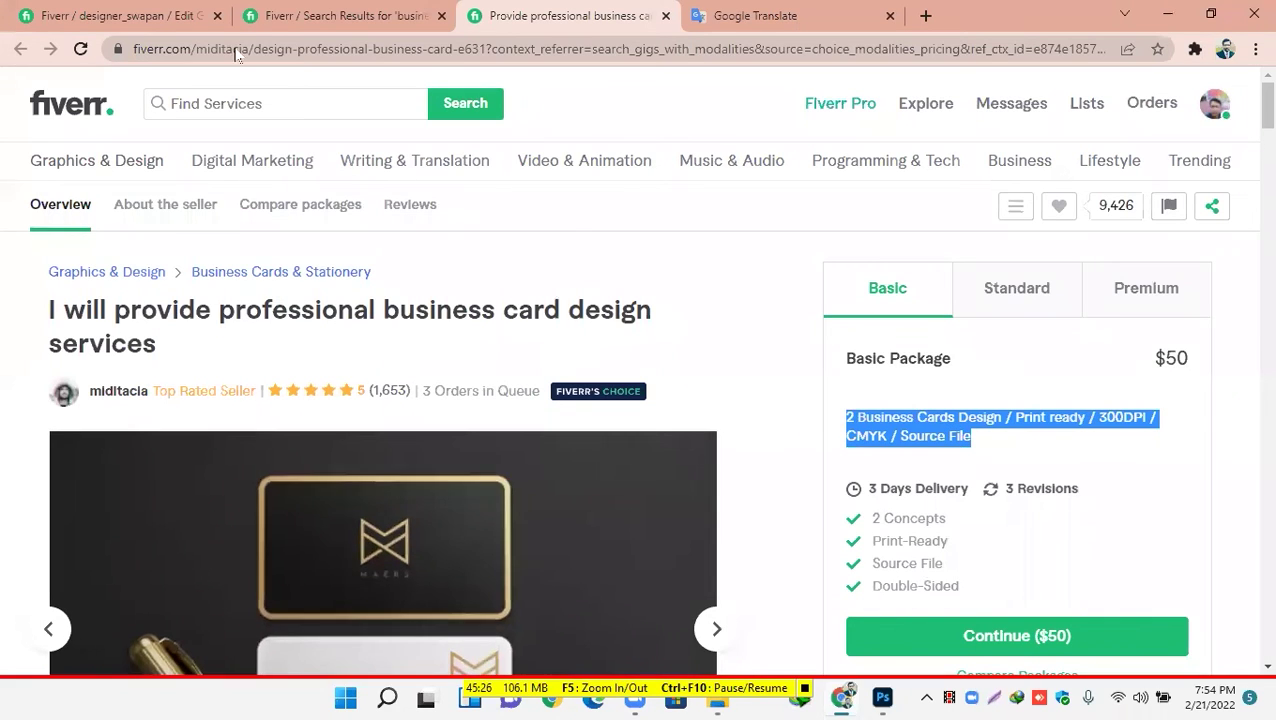
click(117, 16)
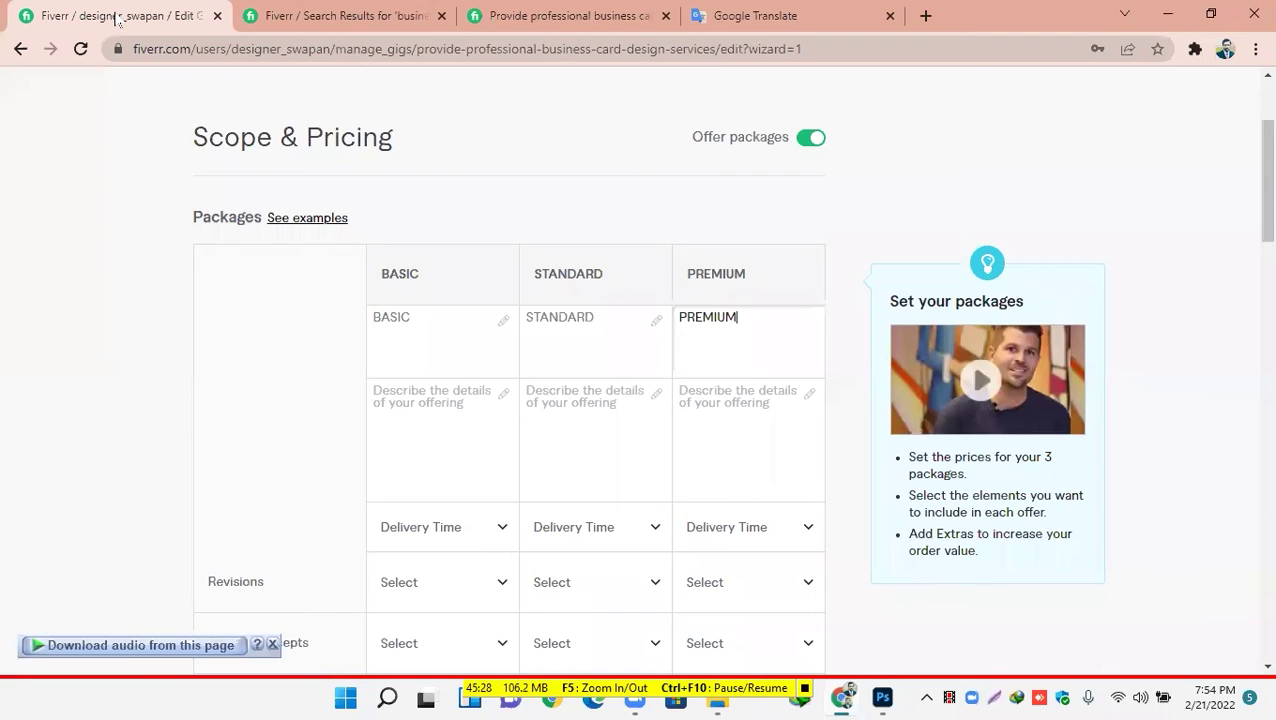
- Paste the copied text into the Basic package description field
click(381, 392)
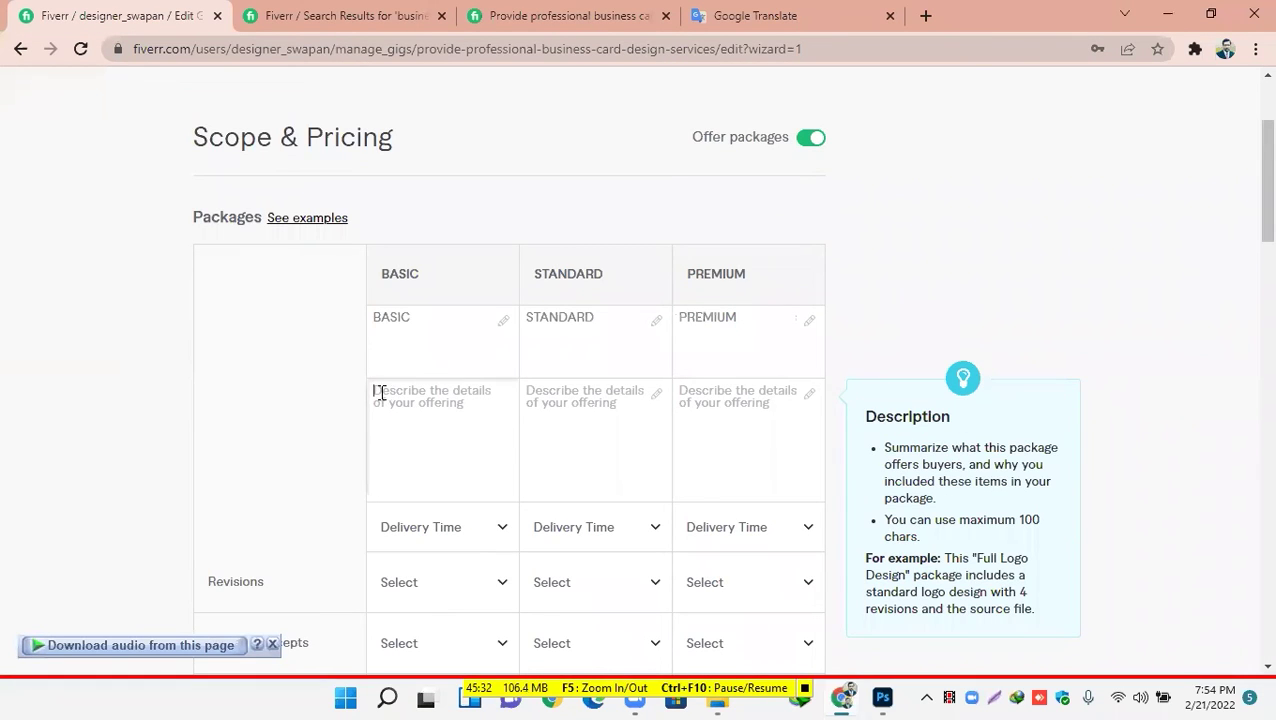
key(ctrl+v)
right_click(381, 392)
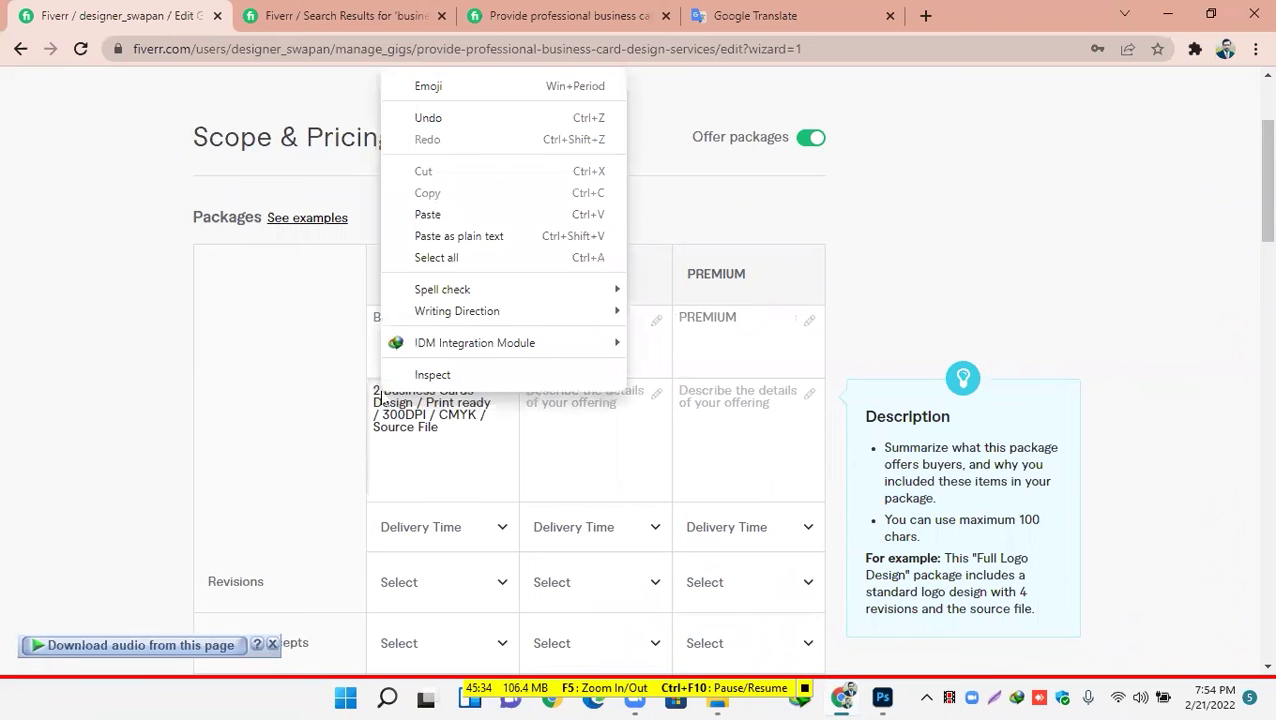
click(427, 216)
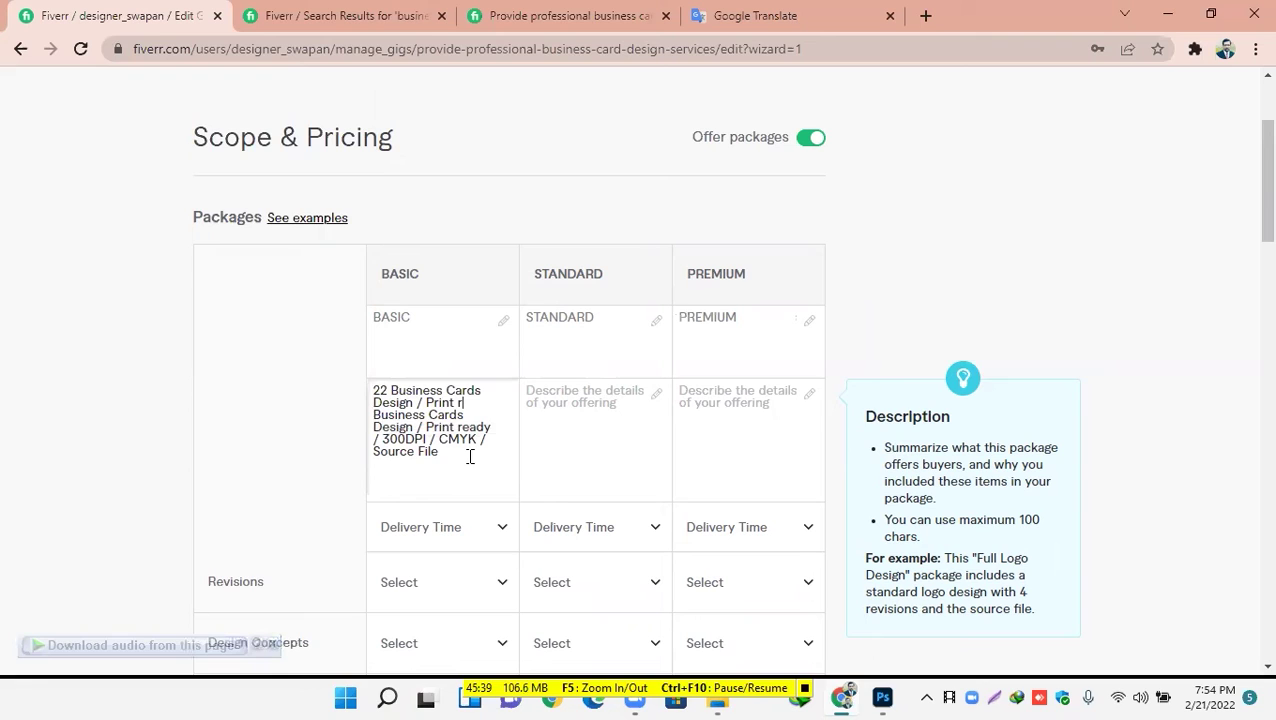
key(BackSpace)
key(BackSpace)
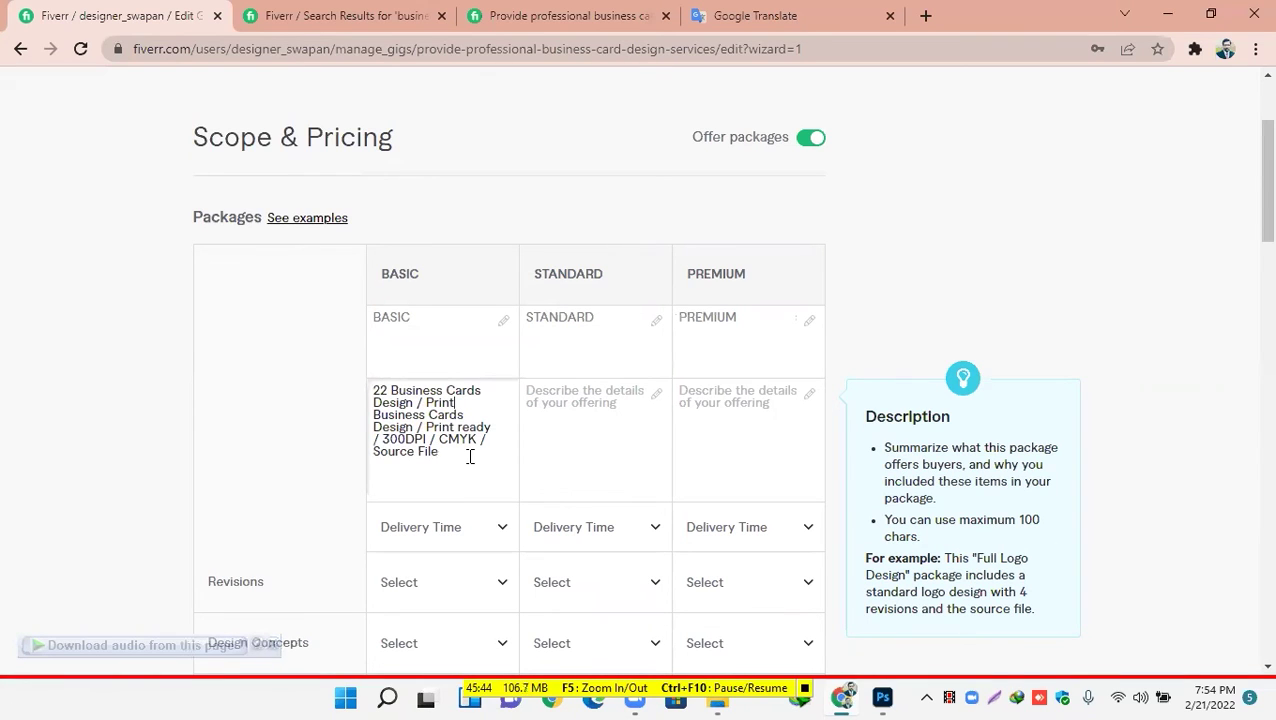
- Clear the garbled text and paste '2 Business Cards Design / Print ready / 300DPI / CMYK / Source File' once
key(ctrl+shift+Home)
text(\)
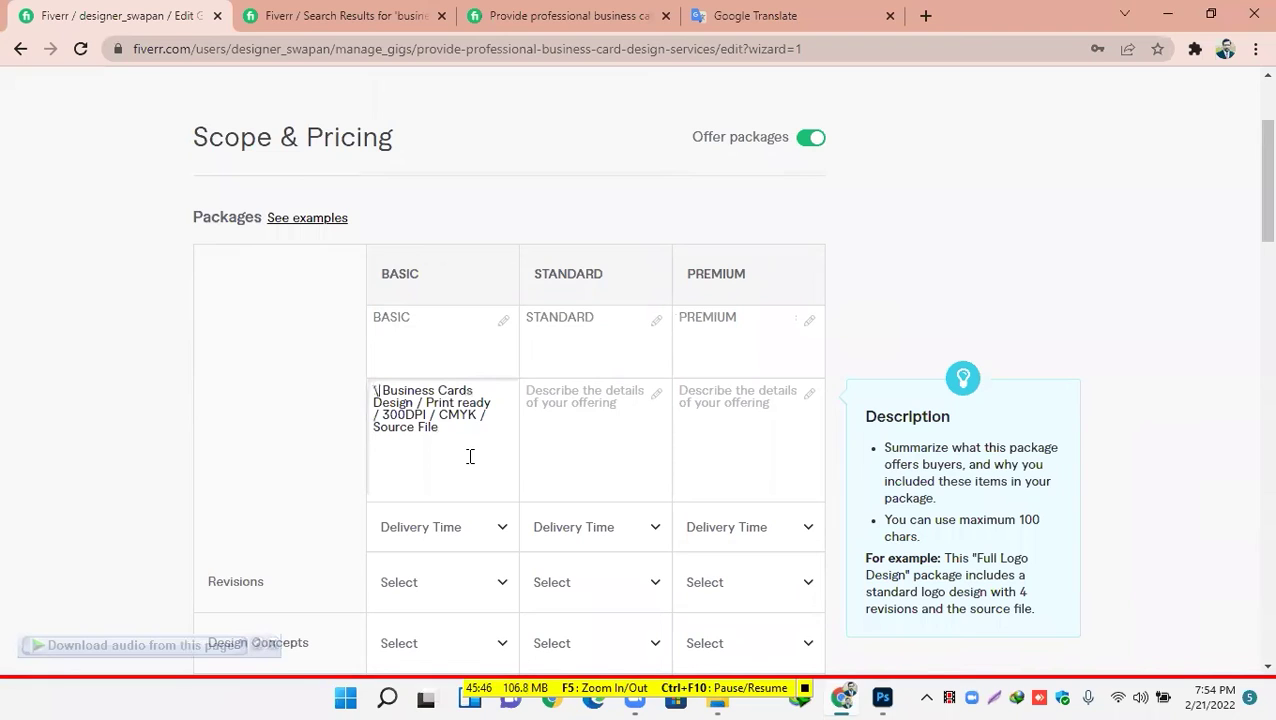
text(\\\\\\\\\\\\\\\\\\\\\\\\\)
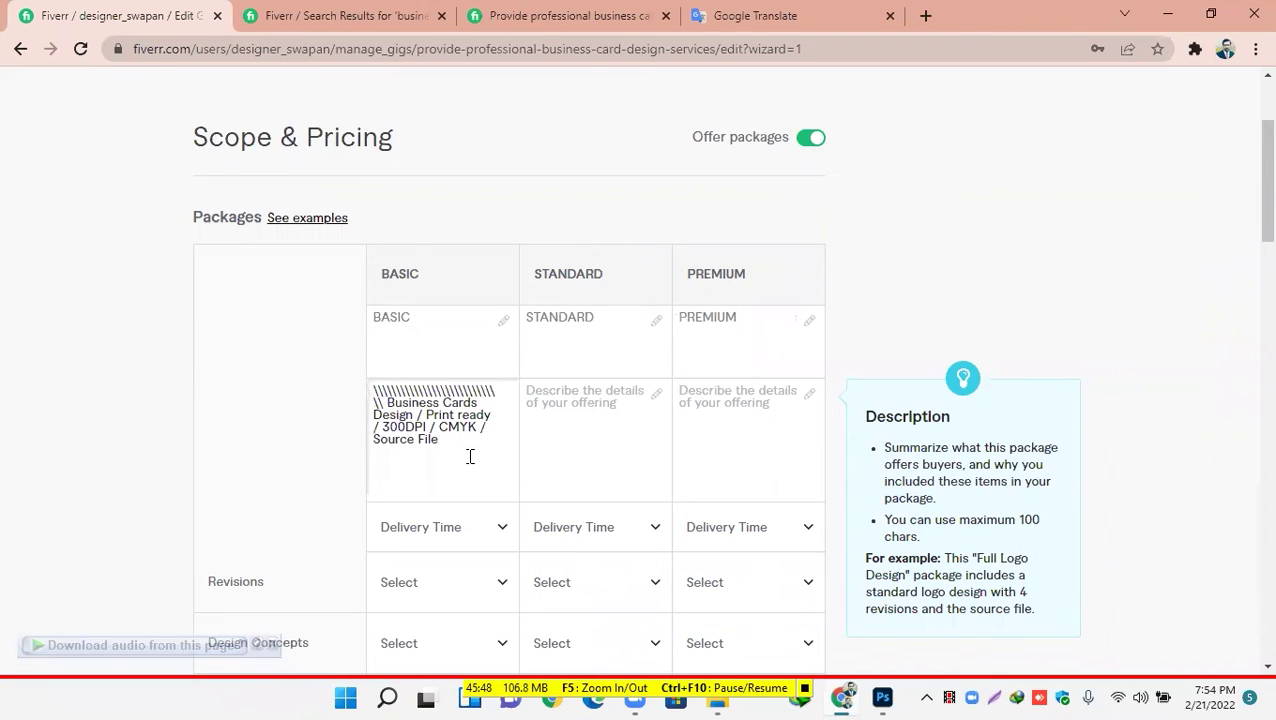
key(BackSpace)
key(BackSpace)
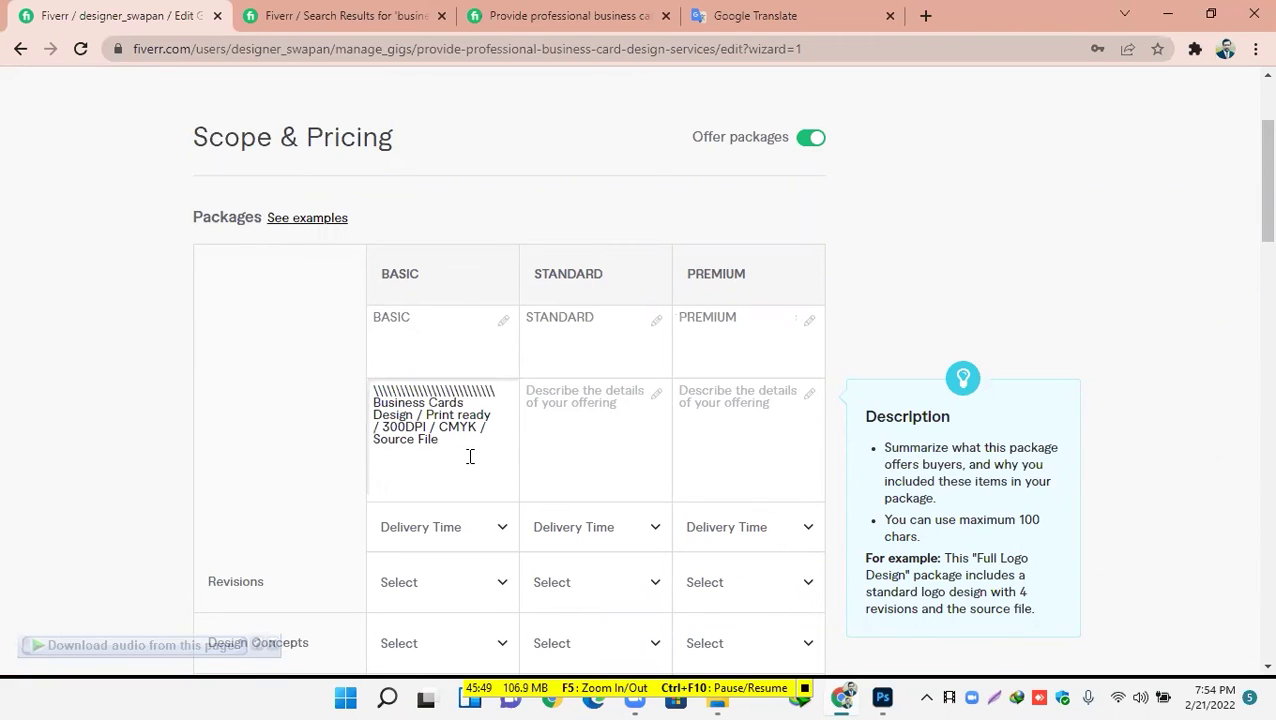
click(470, 456)
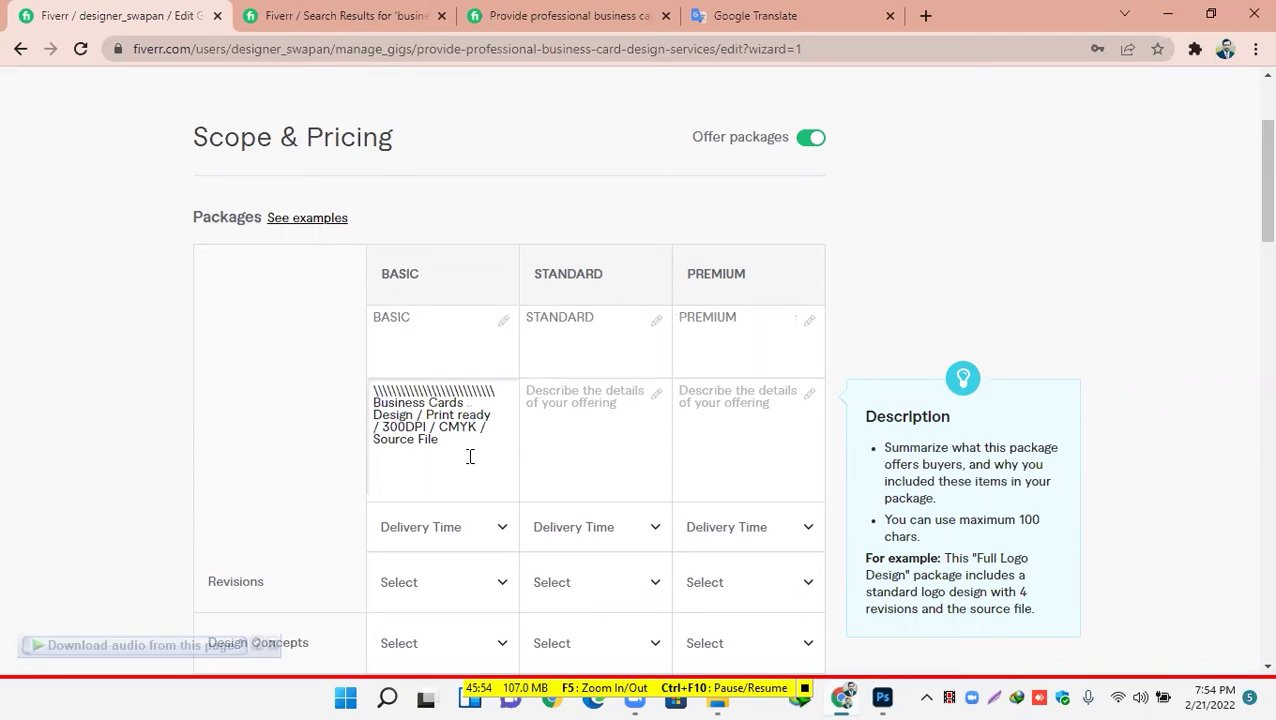
key(BackSpace)
key(ctrl+a)
key(BackSpace)
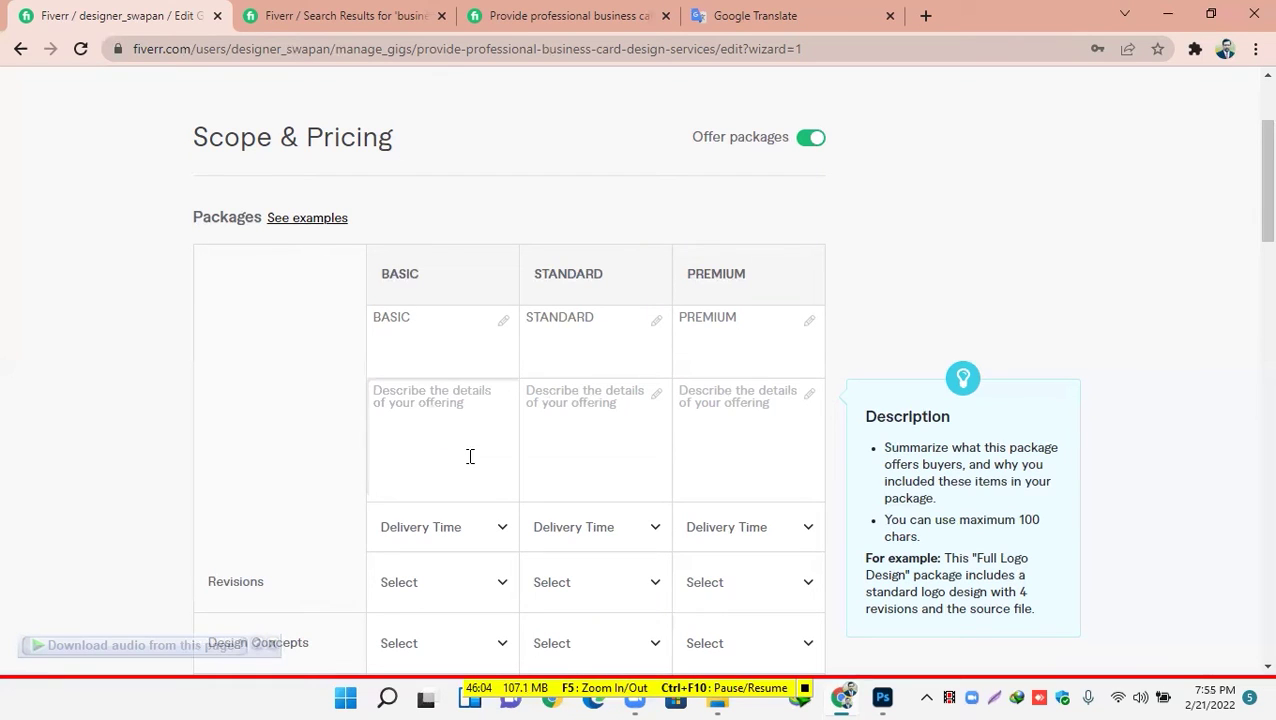
text(2 Business Cards Design / Print ready / 300DPI / CMYK / Source File)
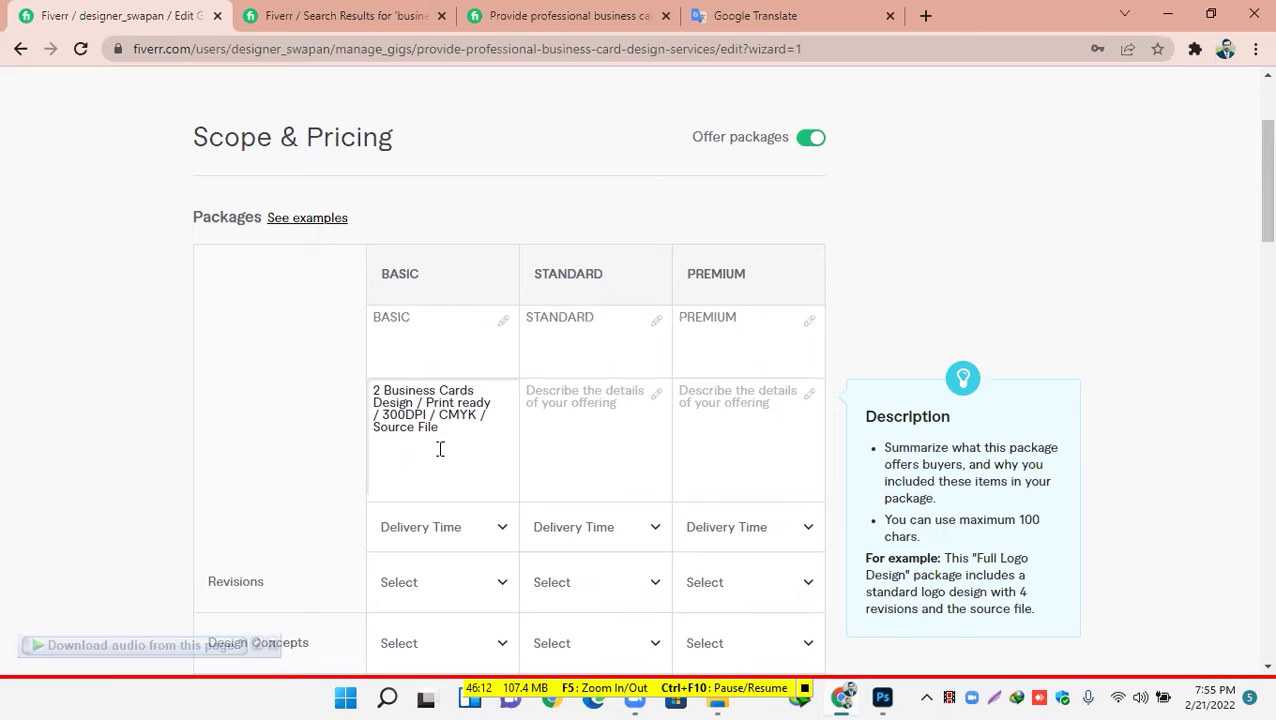
- Copy the reference gig's Standard description '3 Business Cards Design / Print ready / 300DPI CMYK / Source File' into Standard
click(562, 398)
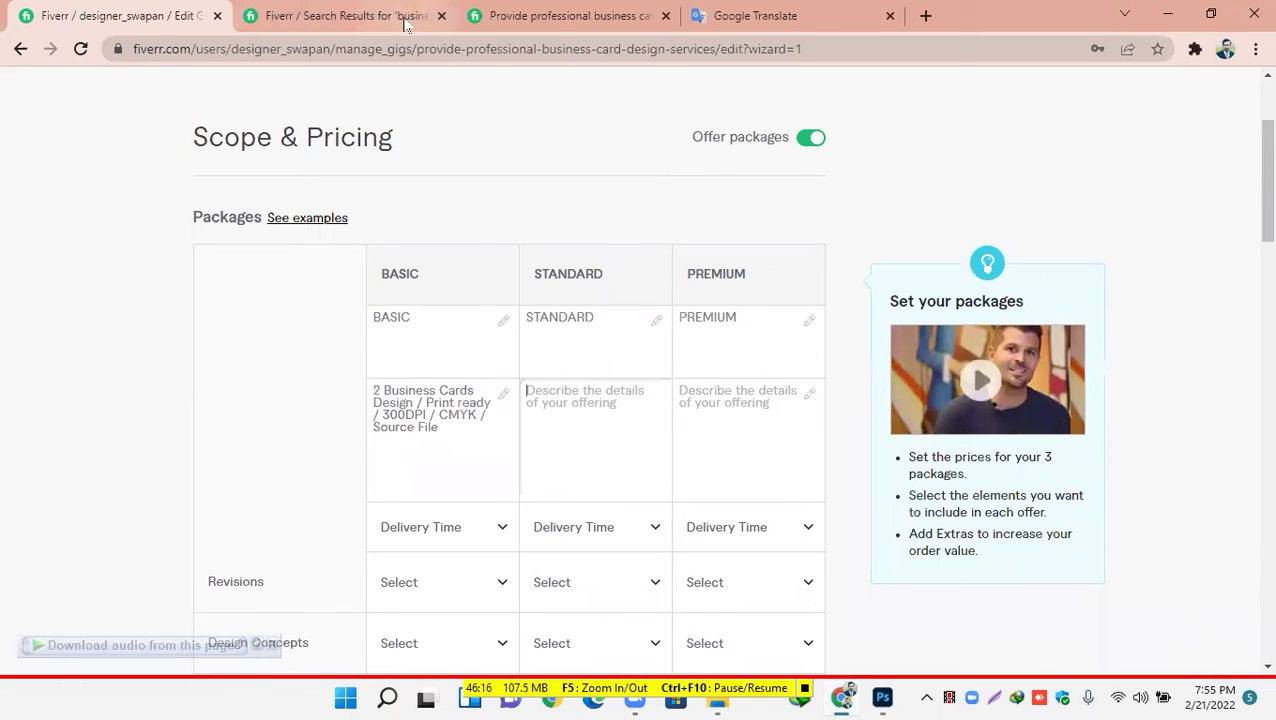
click(541, 28)
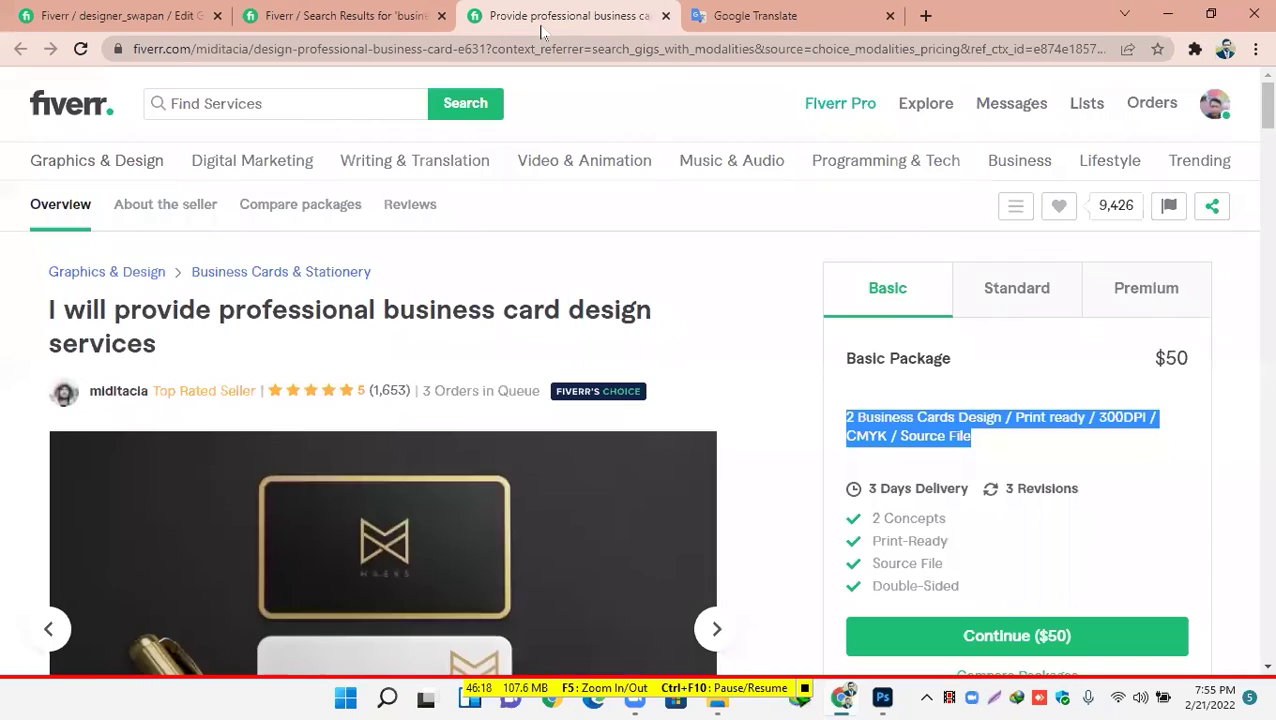
click(1027, 296)
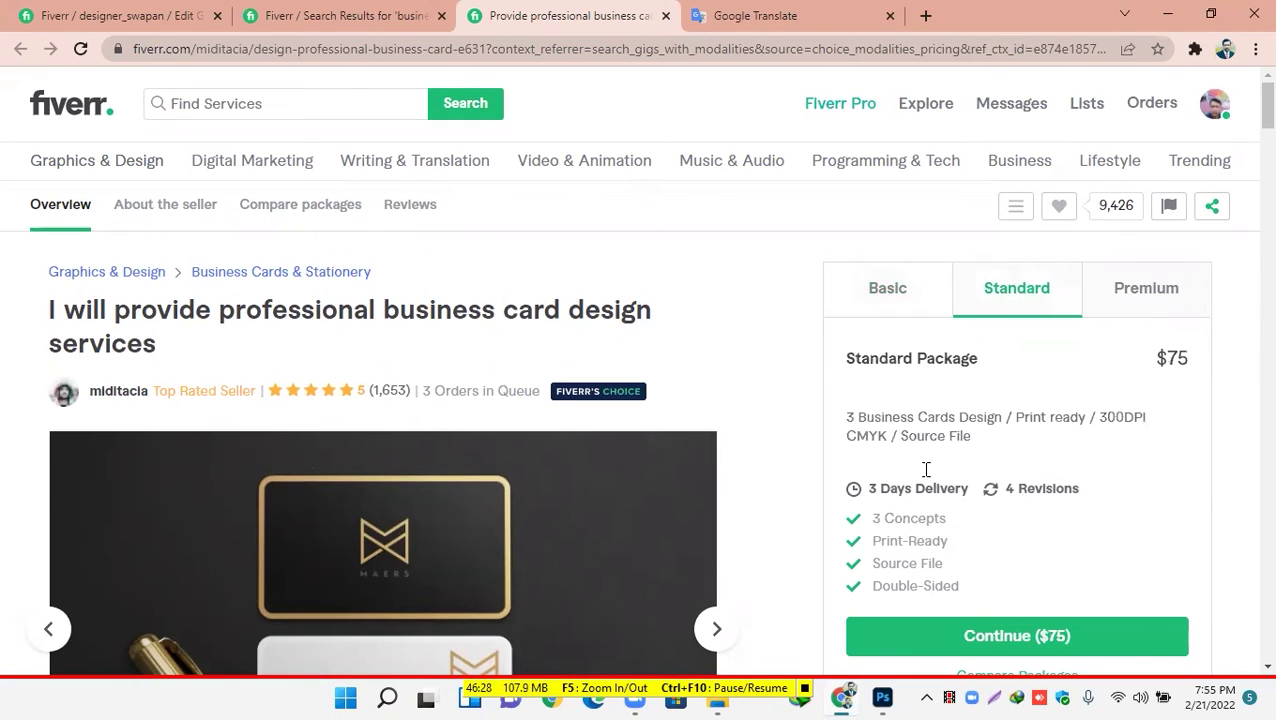
drag(837, 410, 965, 440)
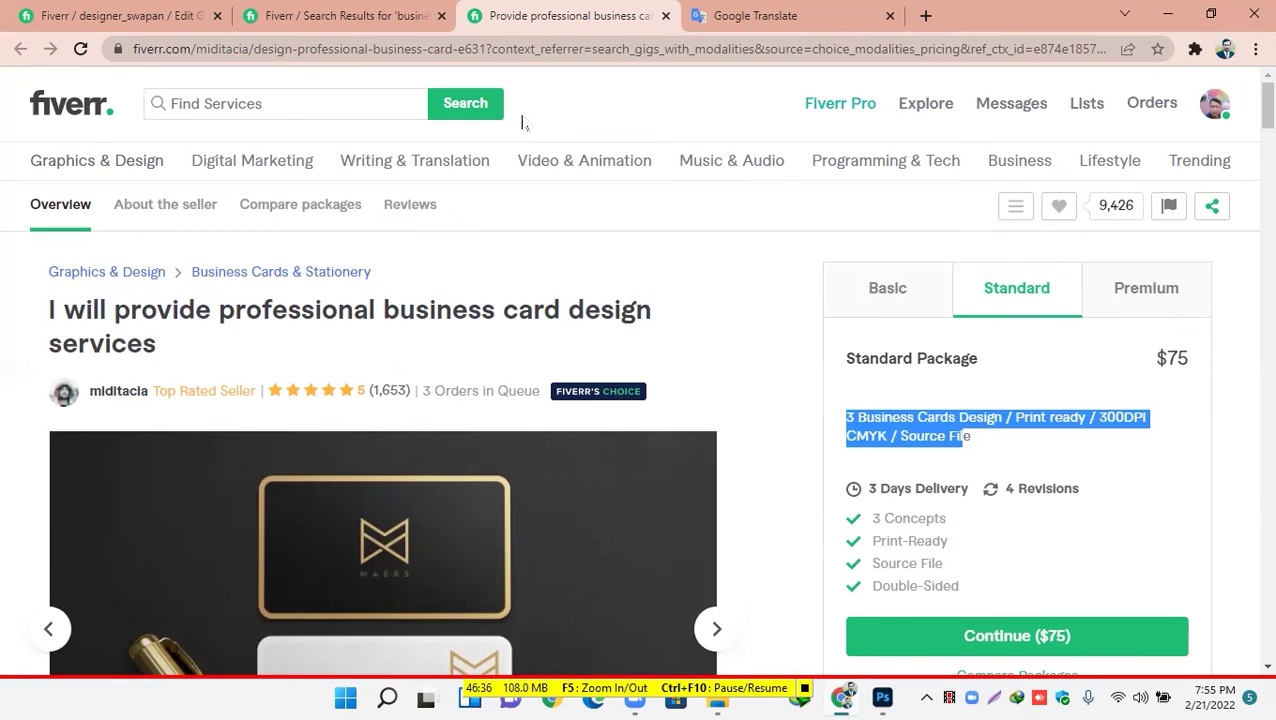
click(138, 18)
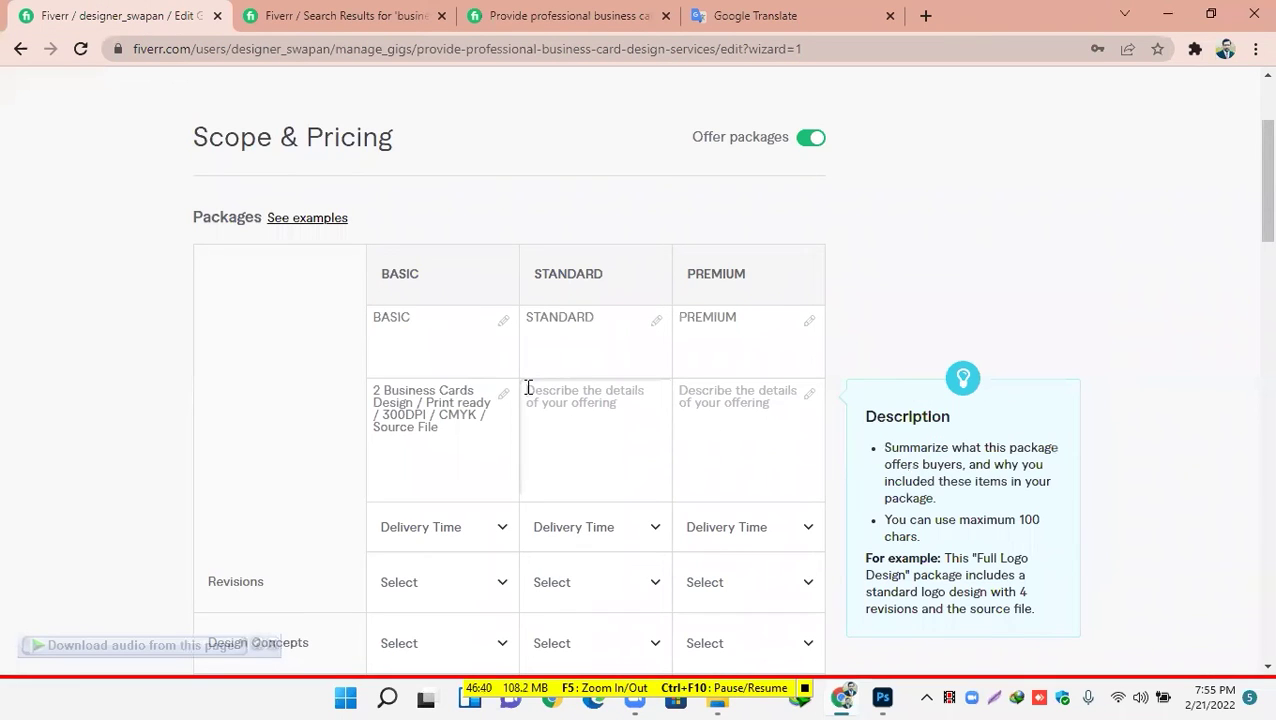
text(2 Business Cards Design / Print ready / 300DPI CMYK / Source Fil)
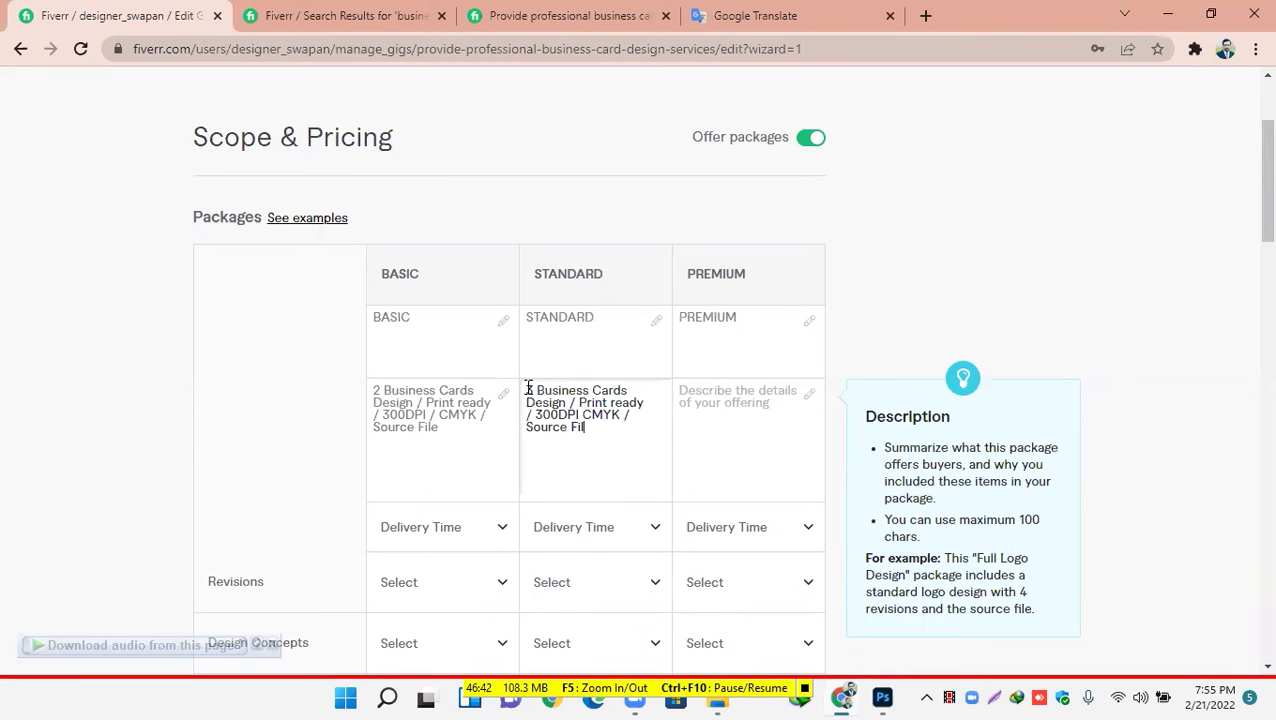
text(e)
click(687, 401)
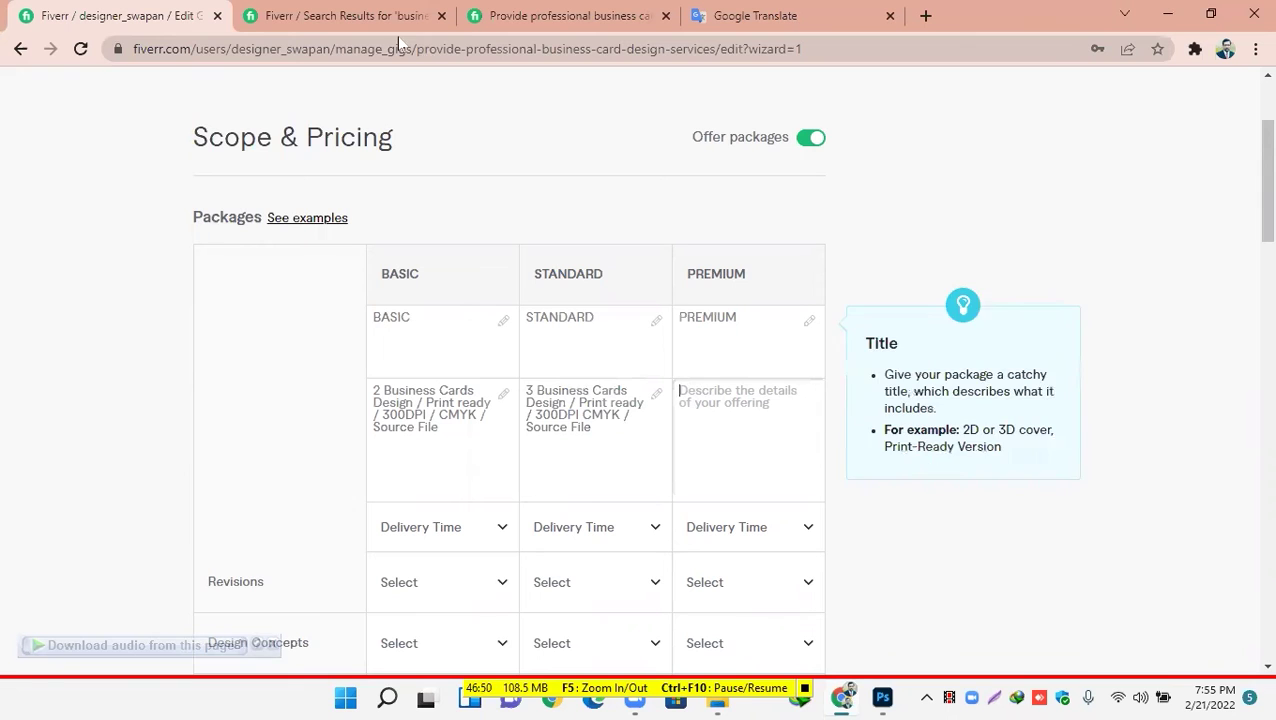
- Paste the reference gig's Premium text '4 Business Cards Design / Print ready / 300DPI CMYK / Source File' into Premium
click(508, 28)
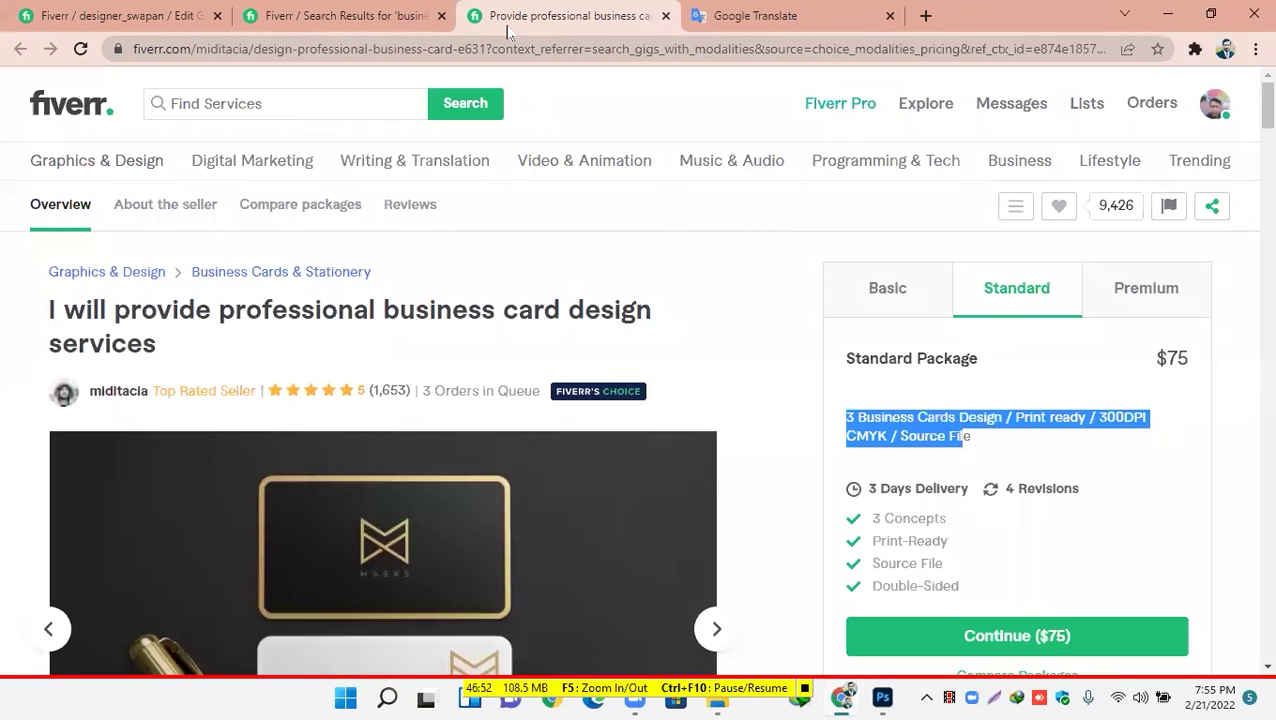
click(1143, 298)
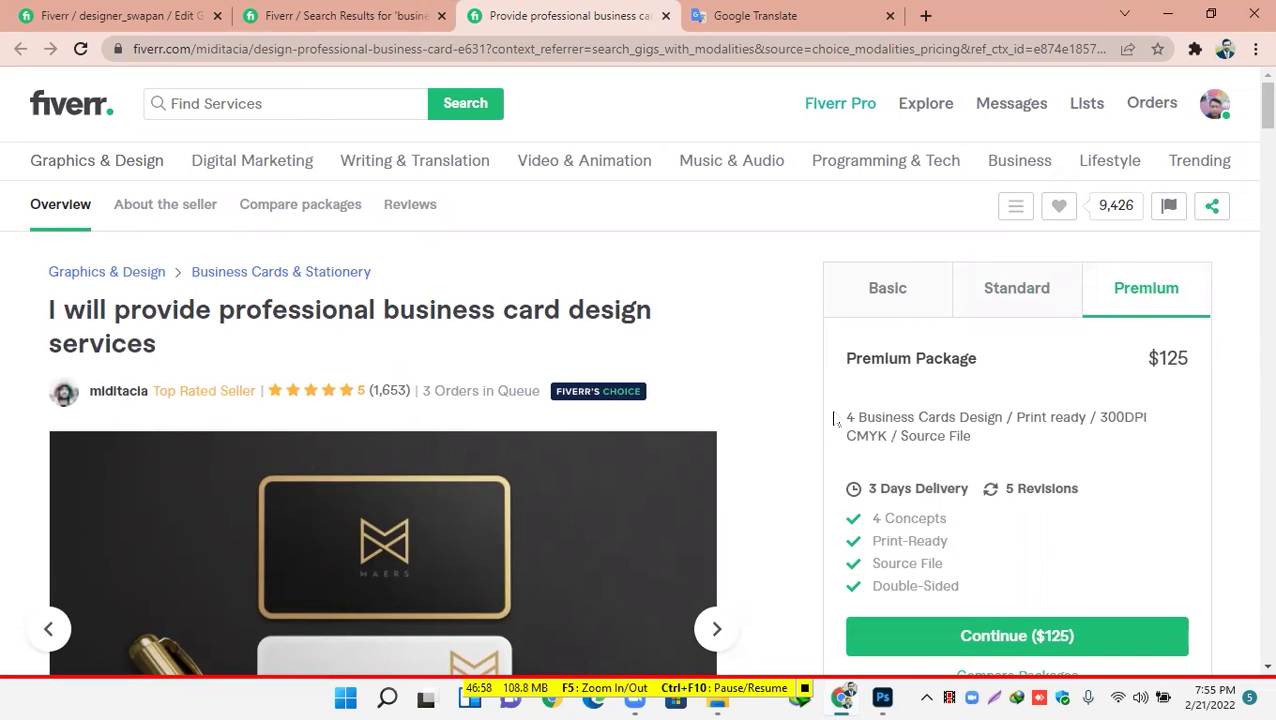
drag(834, 417, 976, 450)
key(ctrl+c)
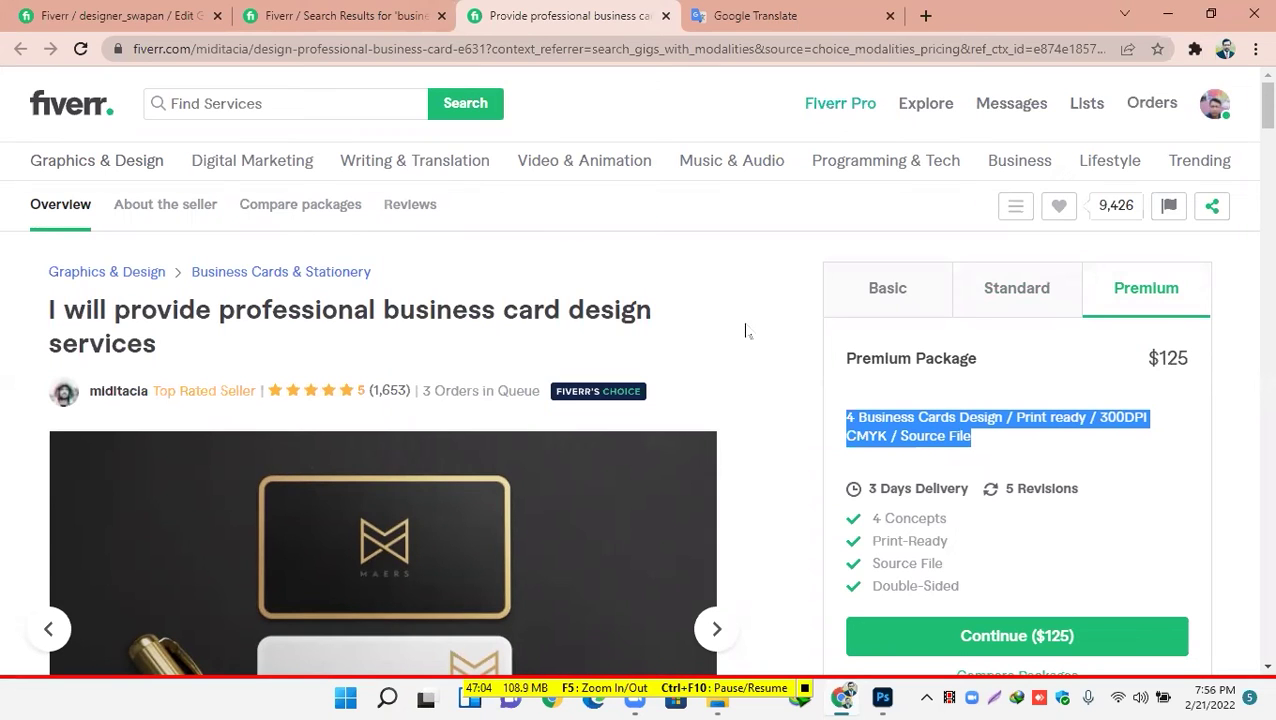
click(135, 17)
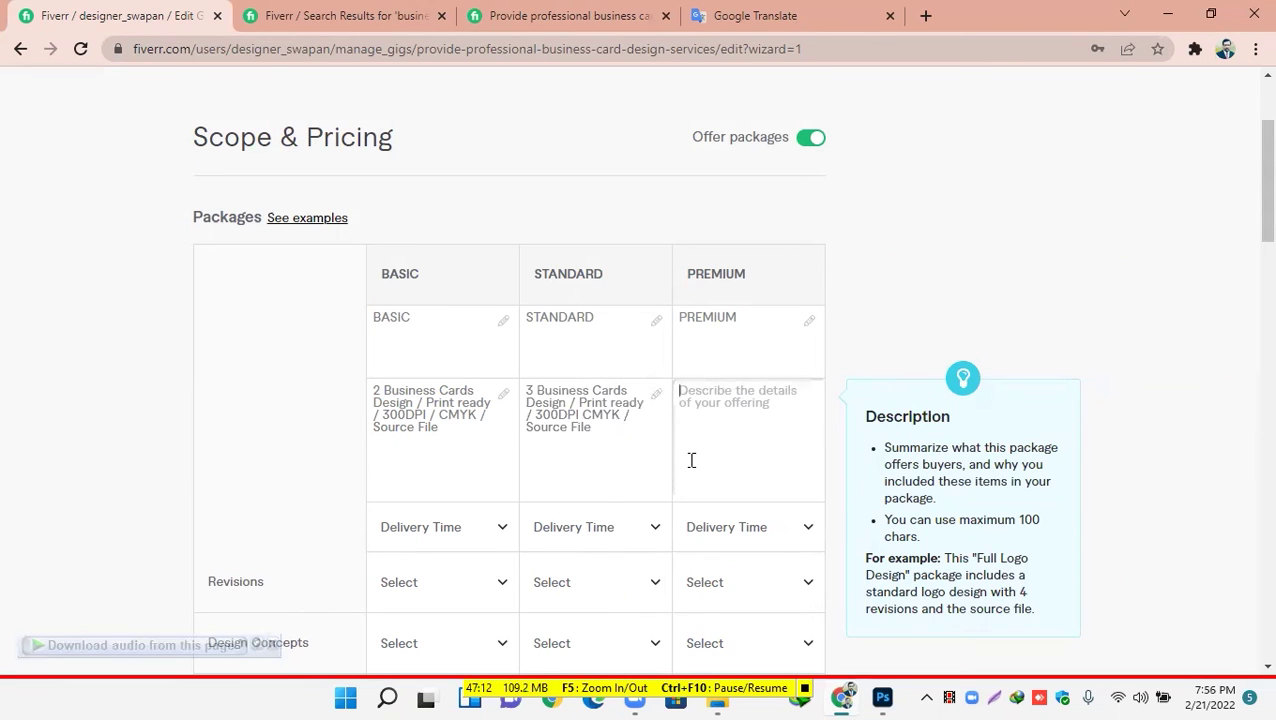
key(ctrl+v)
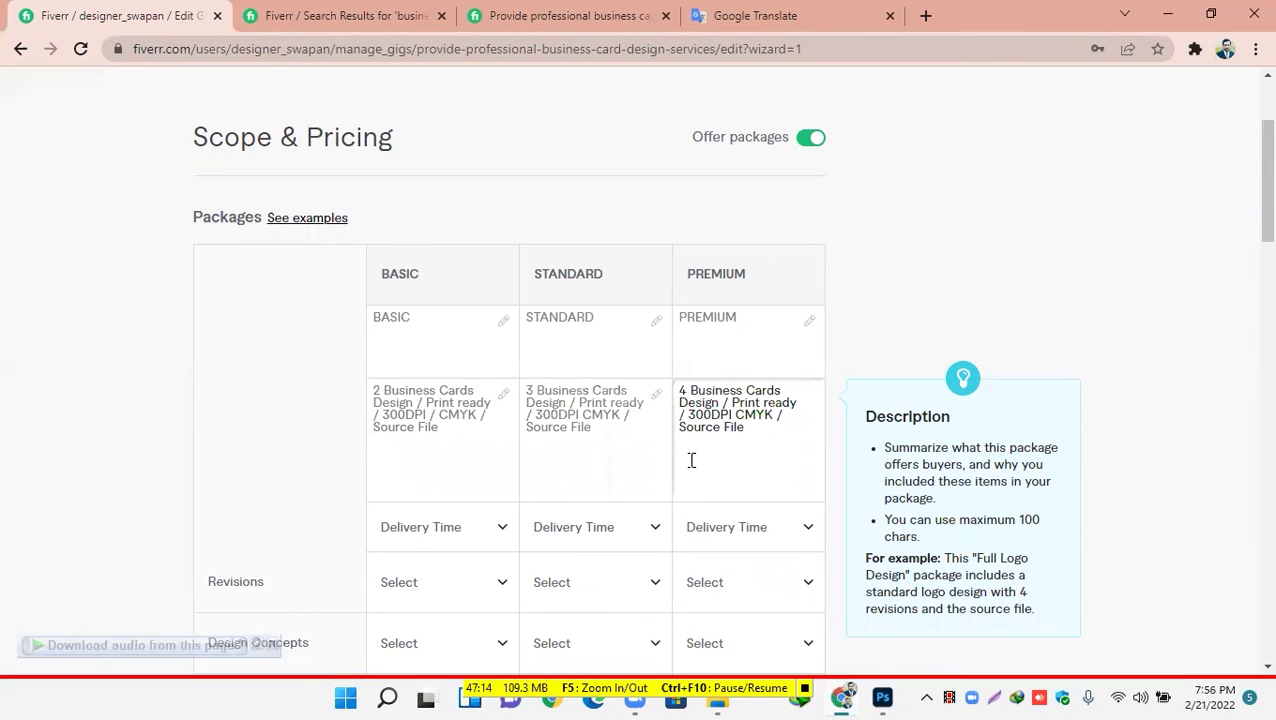
- Give the Basic package 1 revision and 1 day delivery
scroll(490, 544, down, 2)
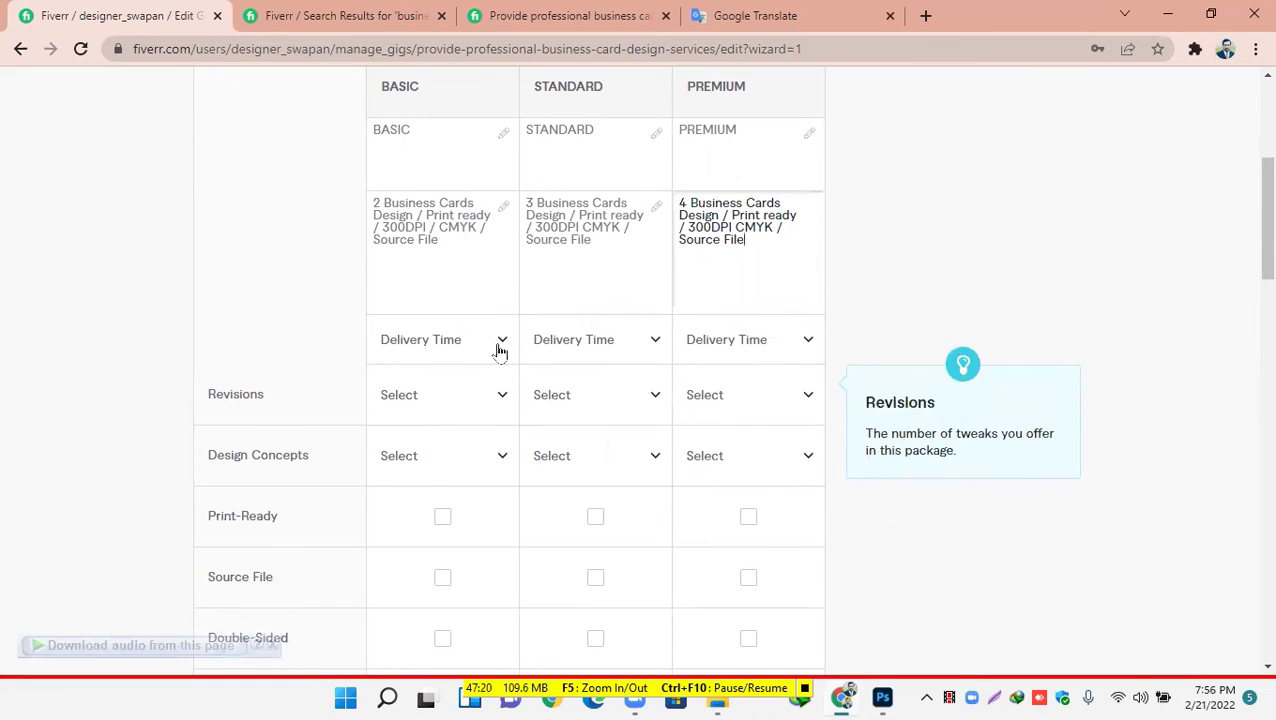
click(502, 396)
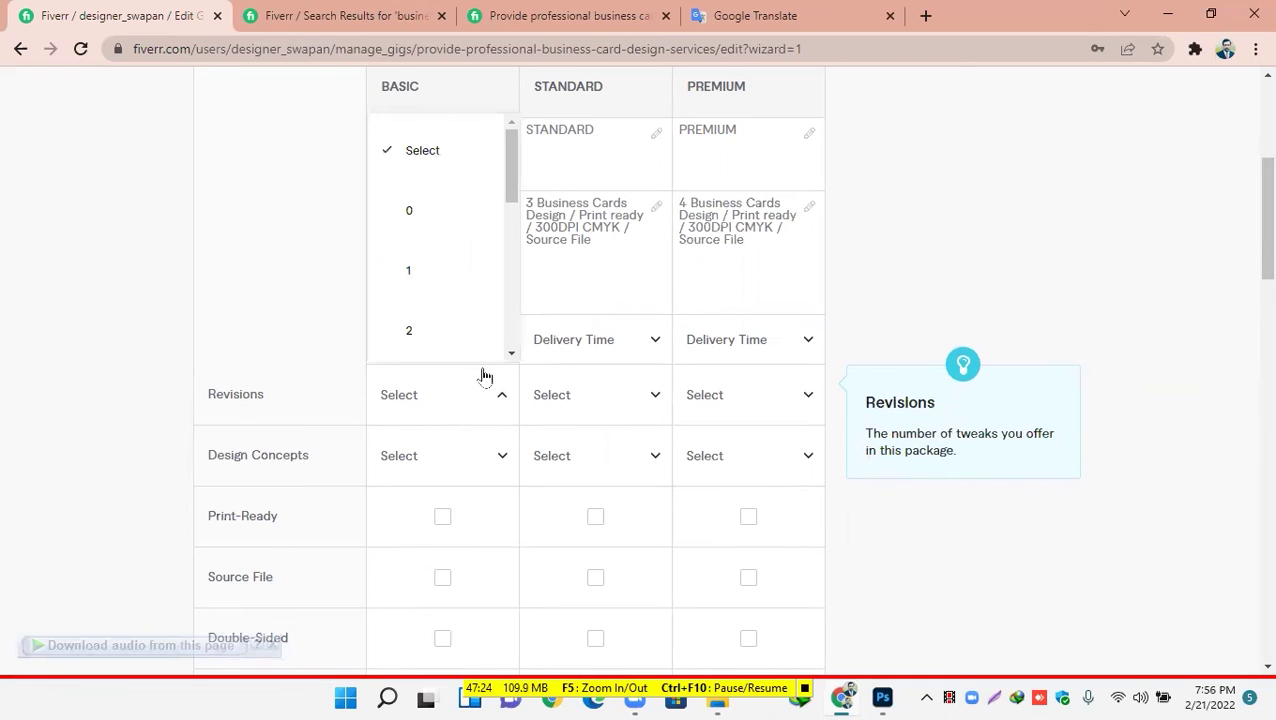
click(416, 276)
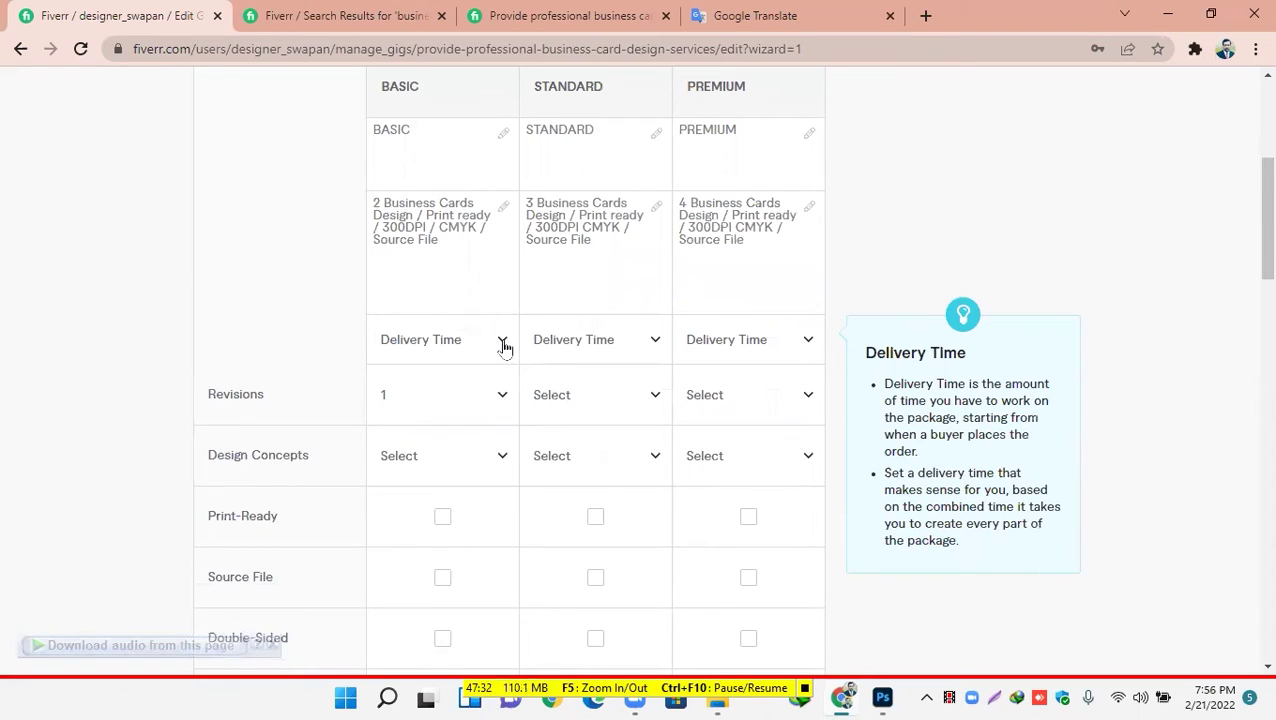
click(504, 346)
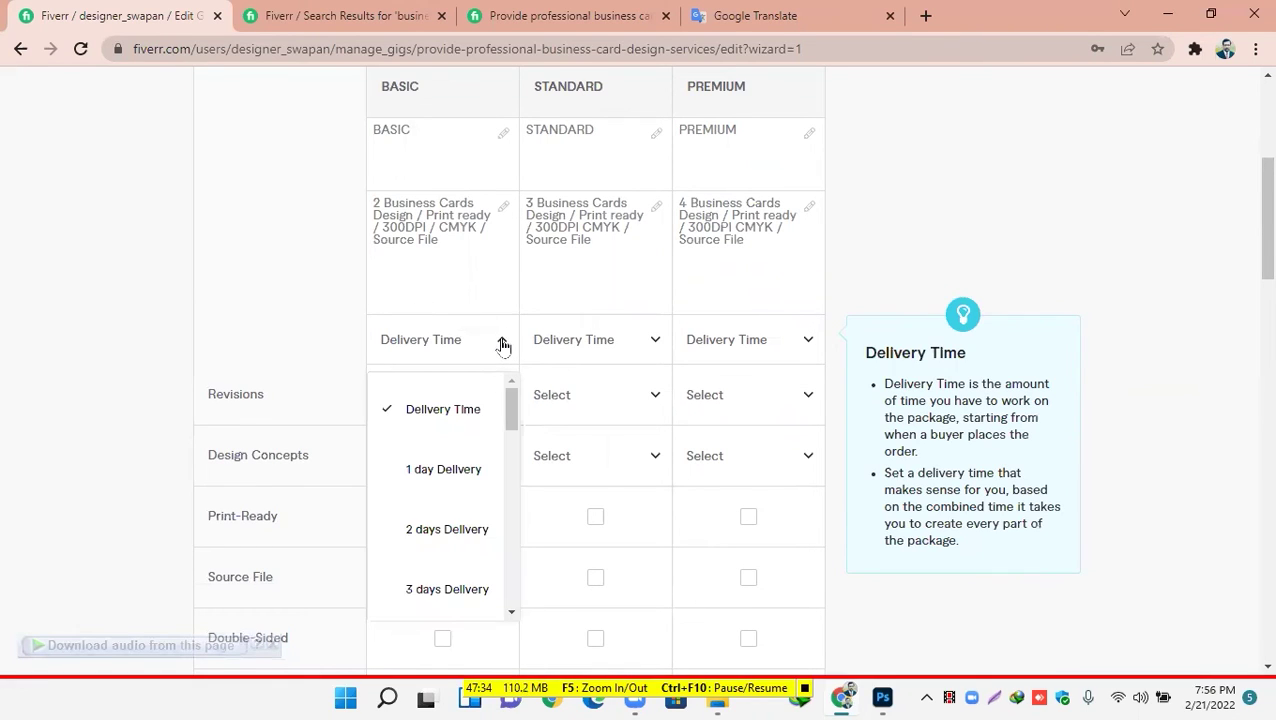
click(434, 470)
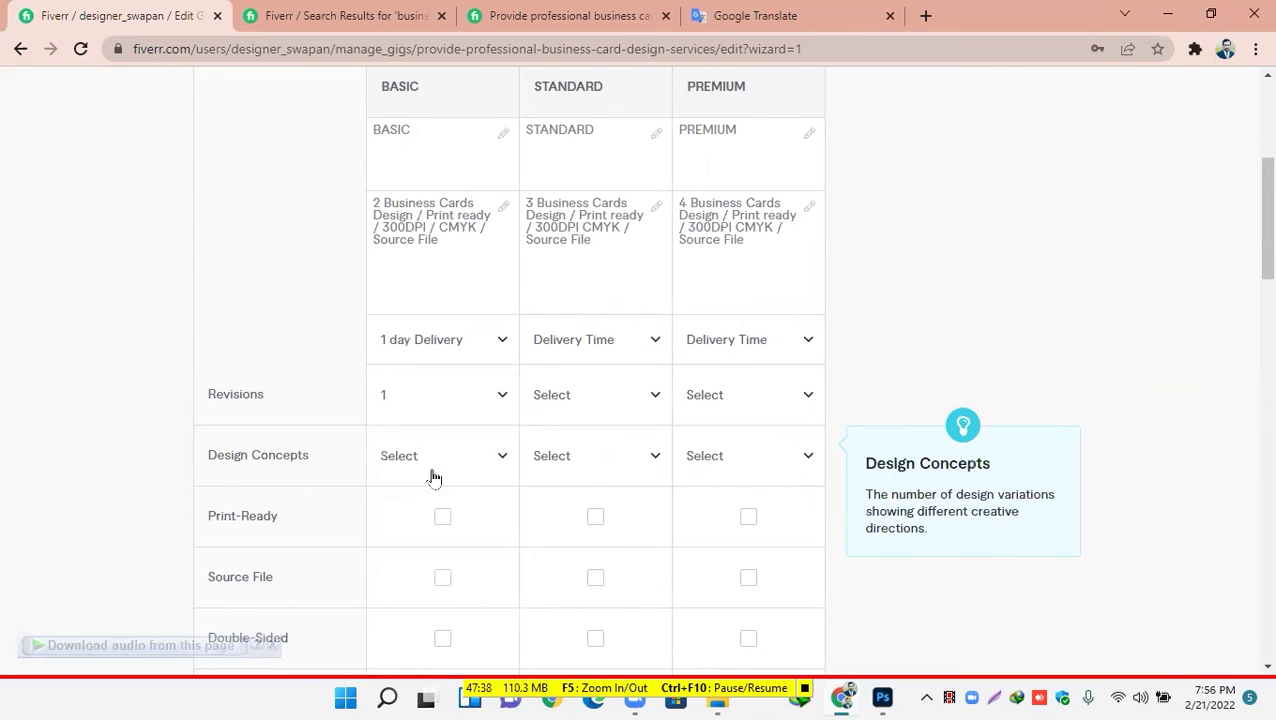
- Set Standard delivery to 2 days and Premium delivery to 3 days
click(659, 344)
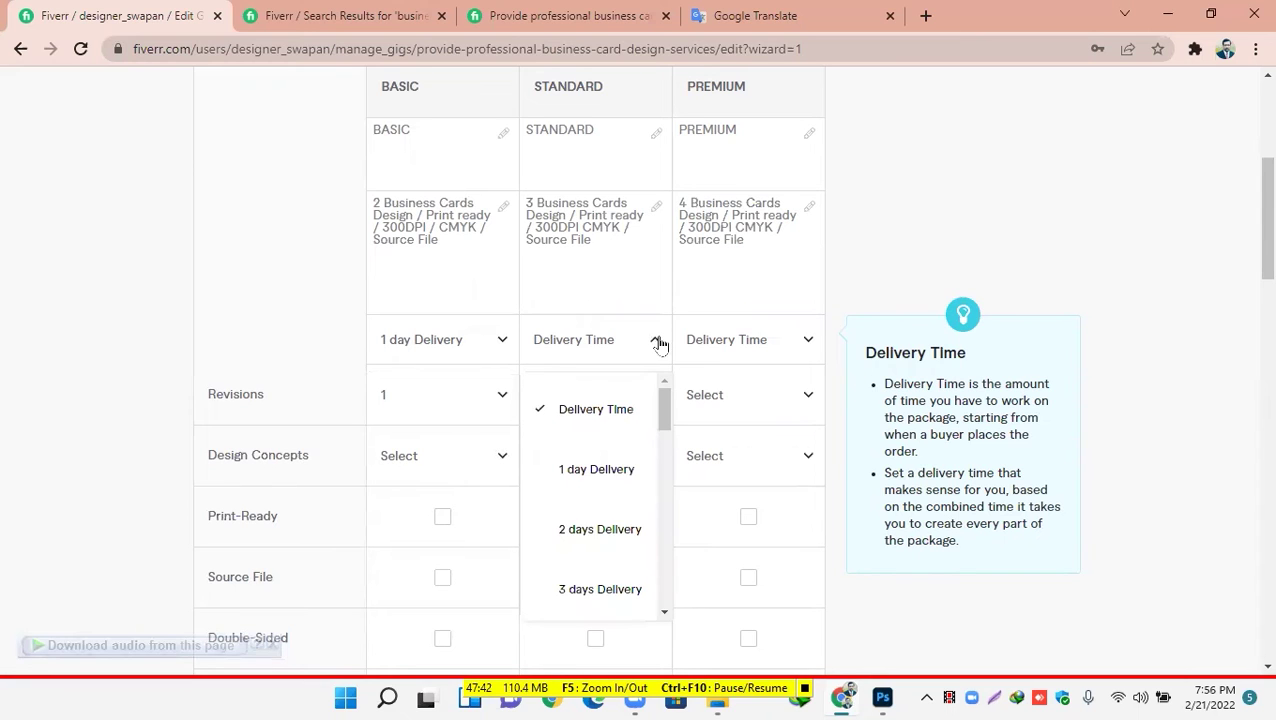
click(583, 531)
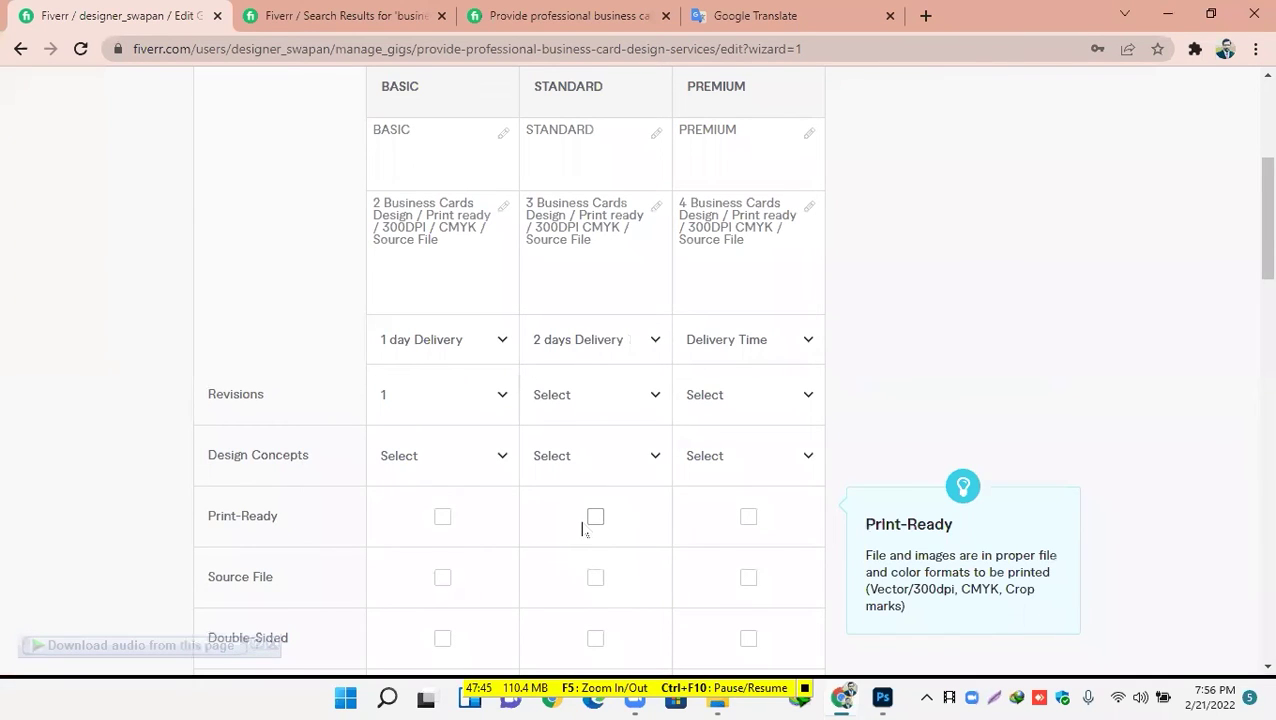
click(811, 346)
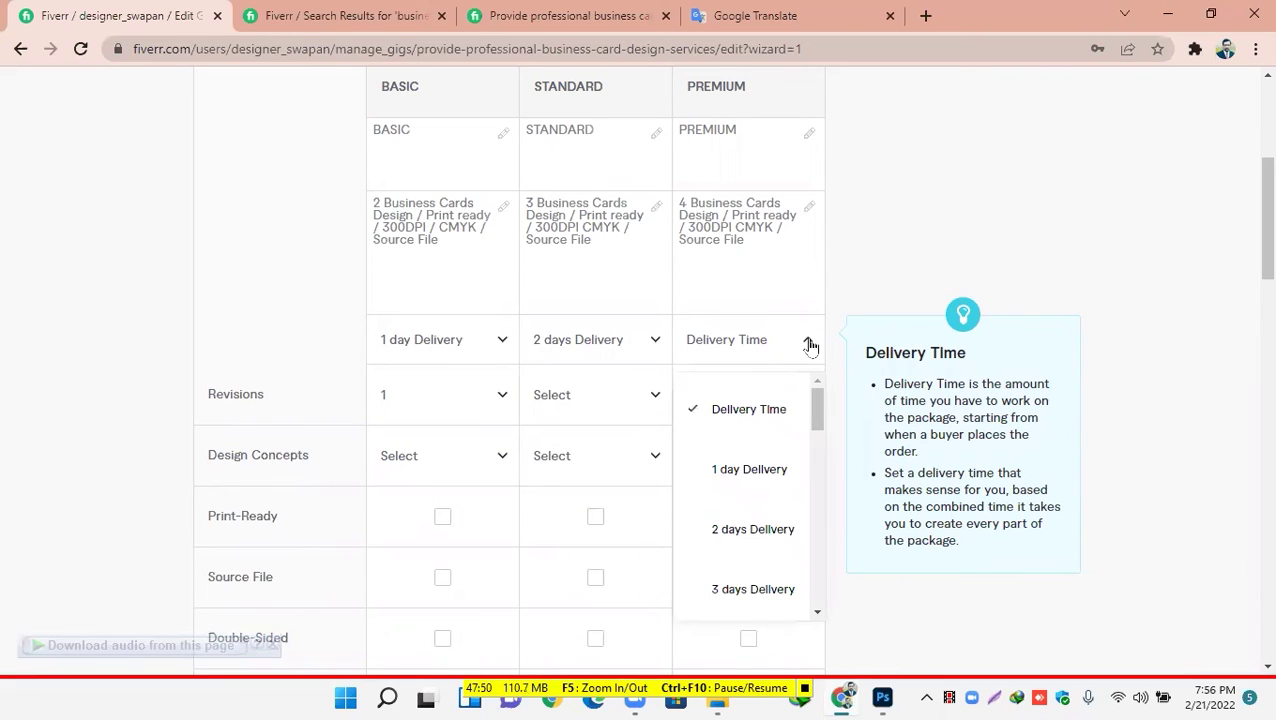
click(741, 590)
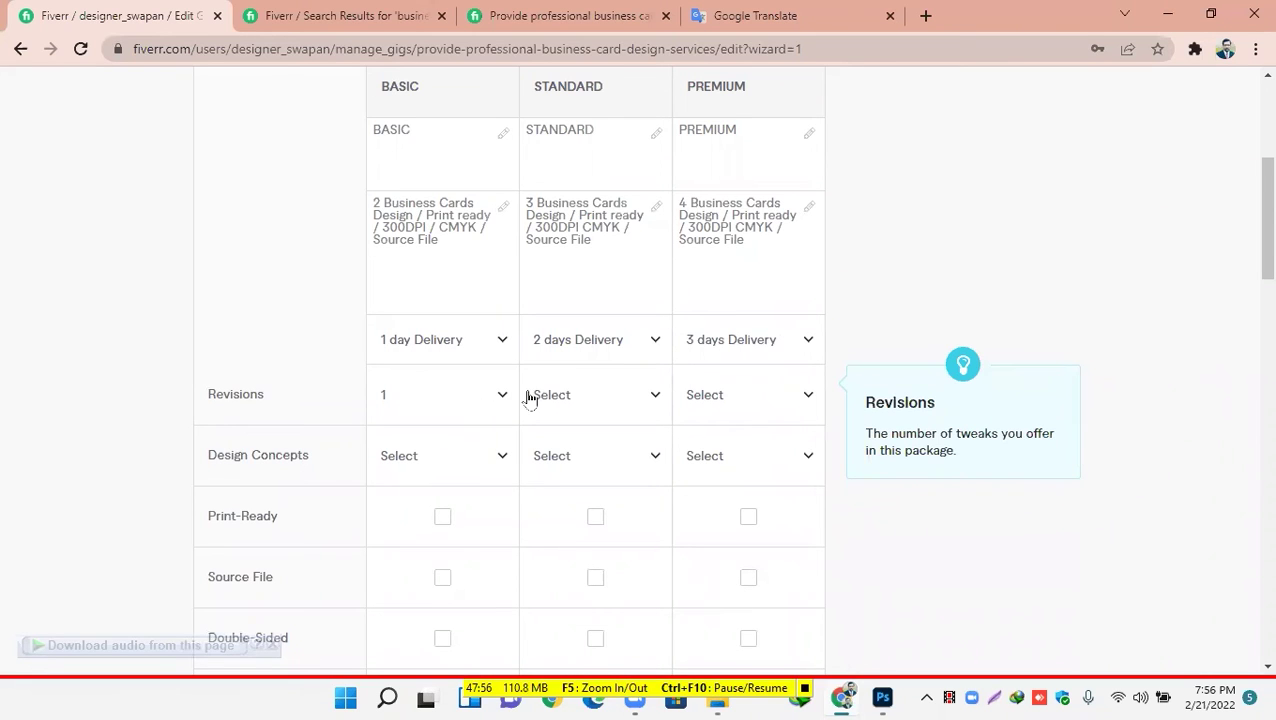
- Give the Standard package 2 revisions and the Premium package 3 revisions
click(657, 398)
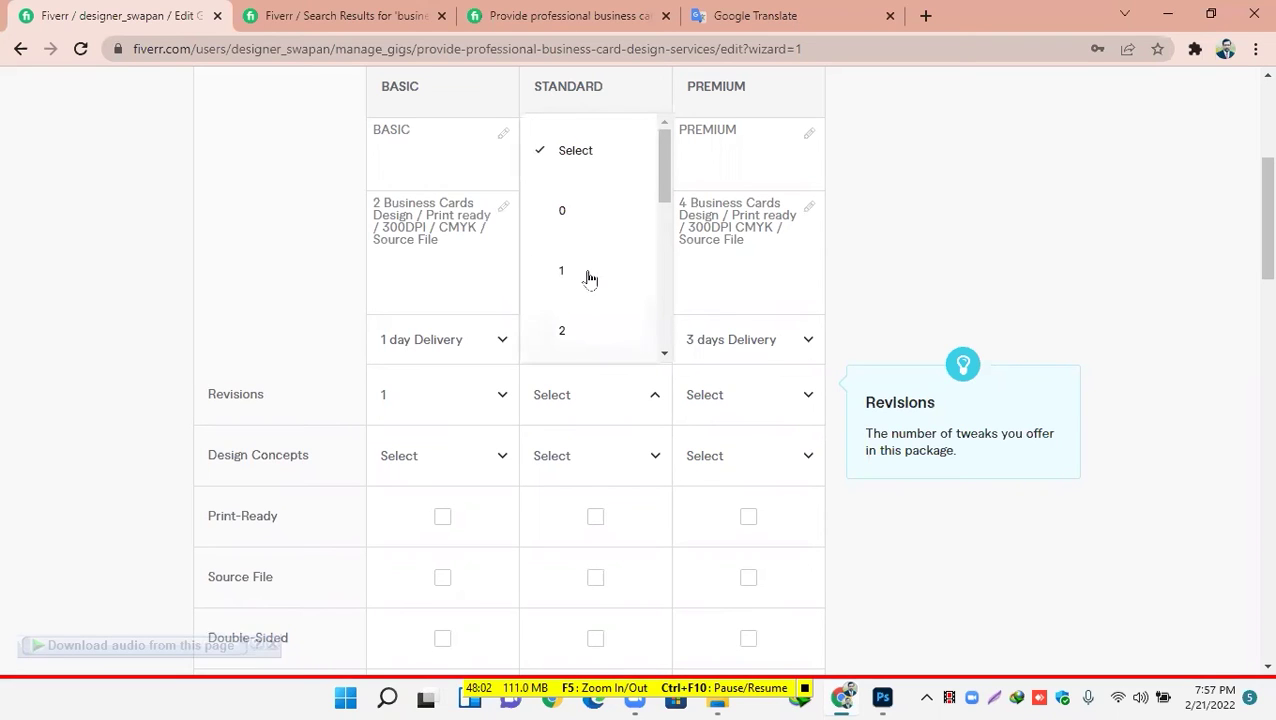
click(579, 337)
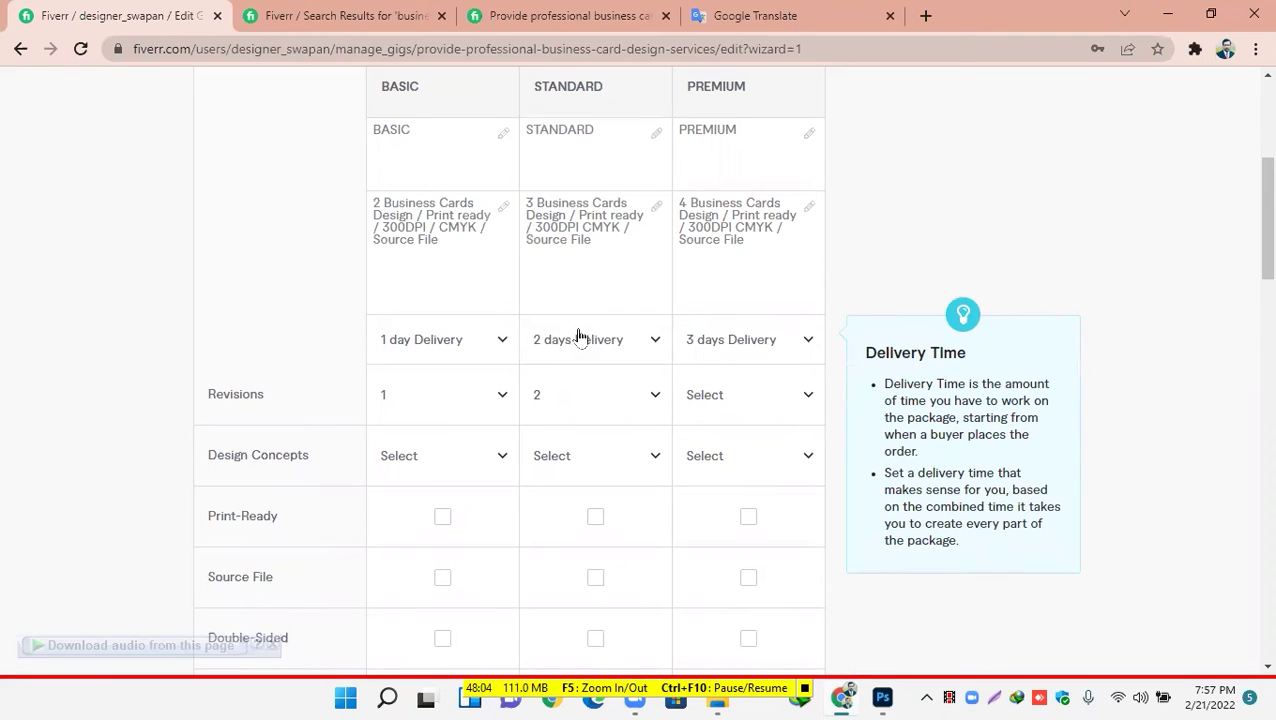
click(810, 401)
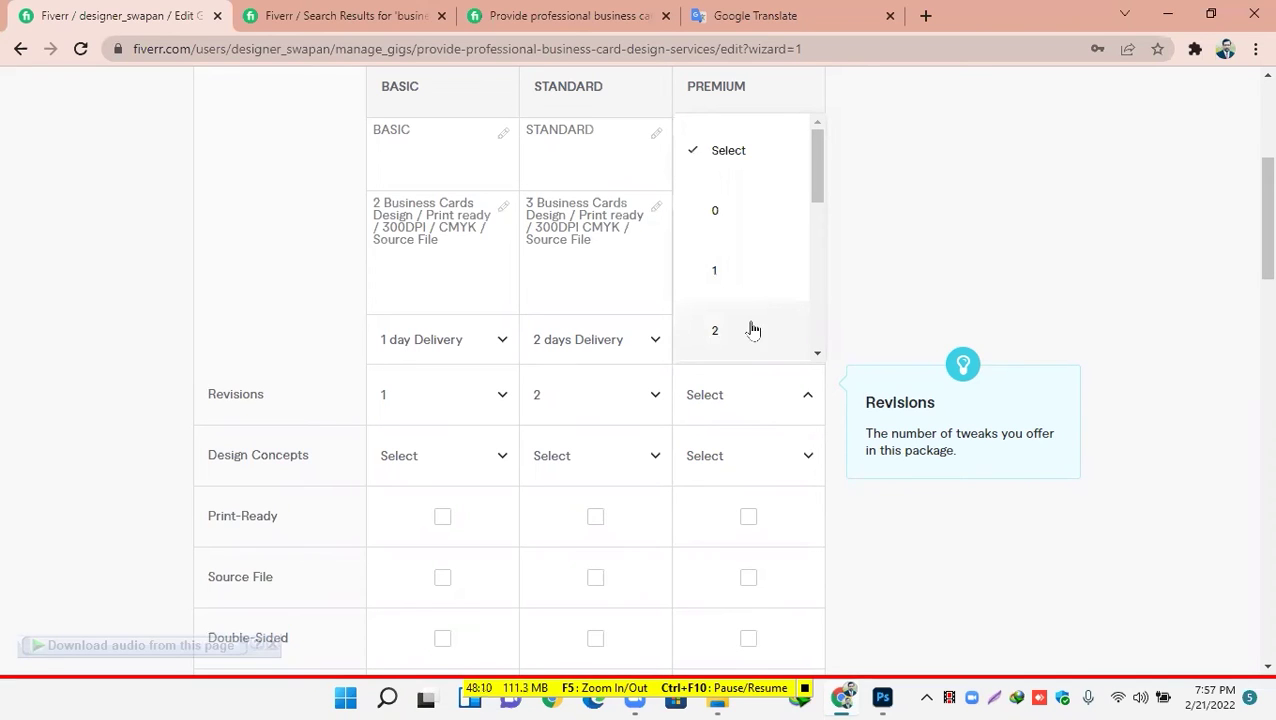
scroll(758, 309, down, 3)
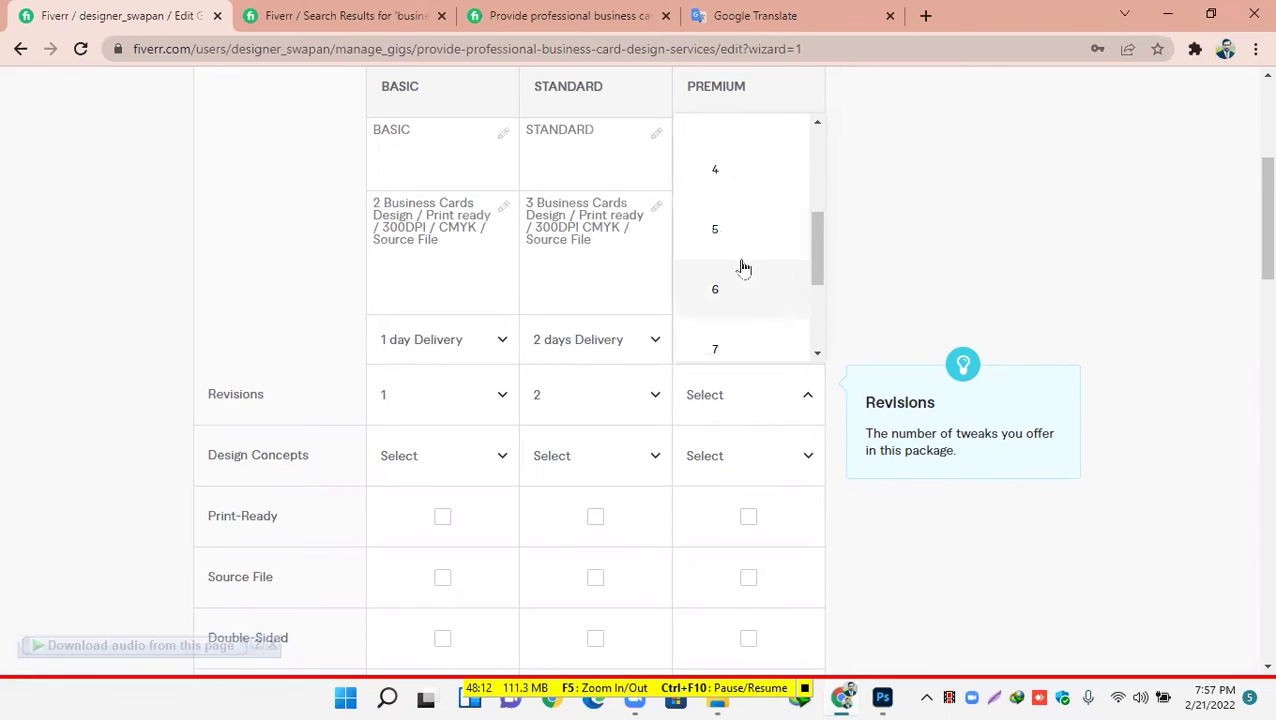
drag(818, 235, 818, 199)
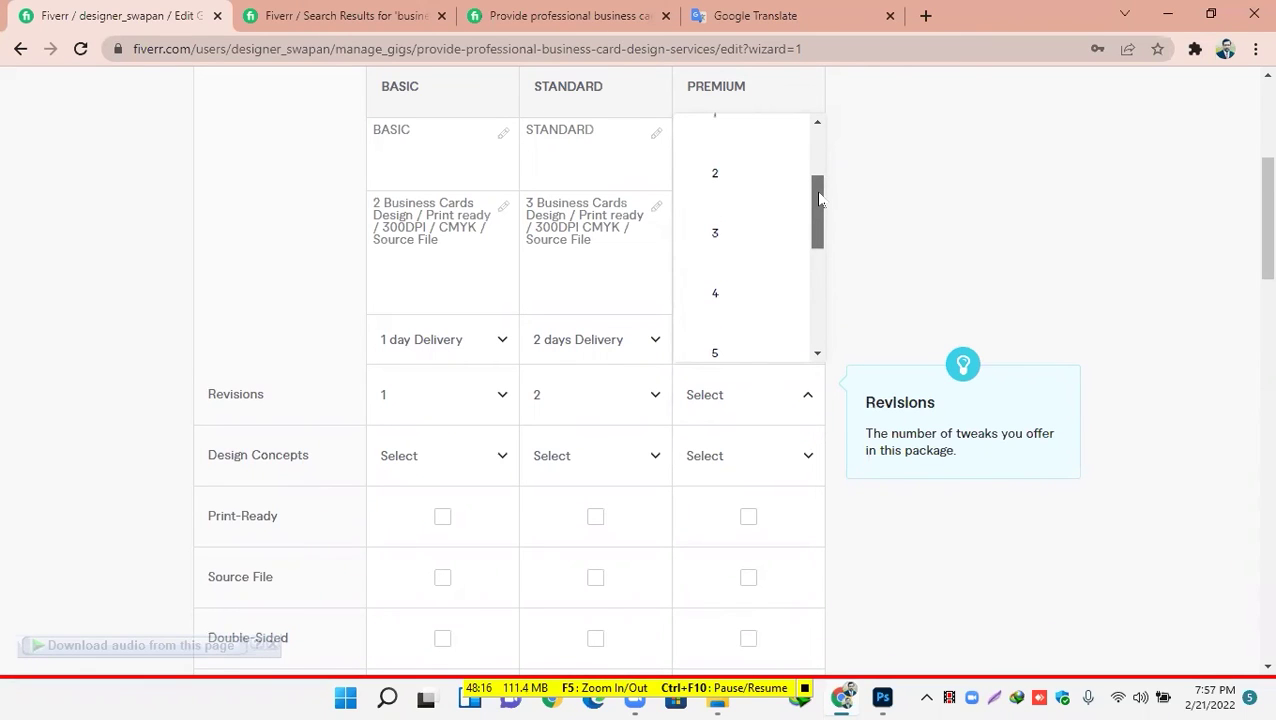
click(714, 233)
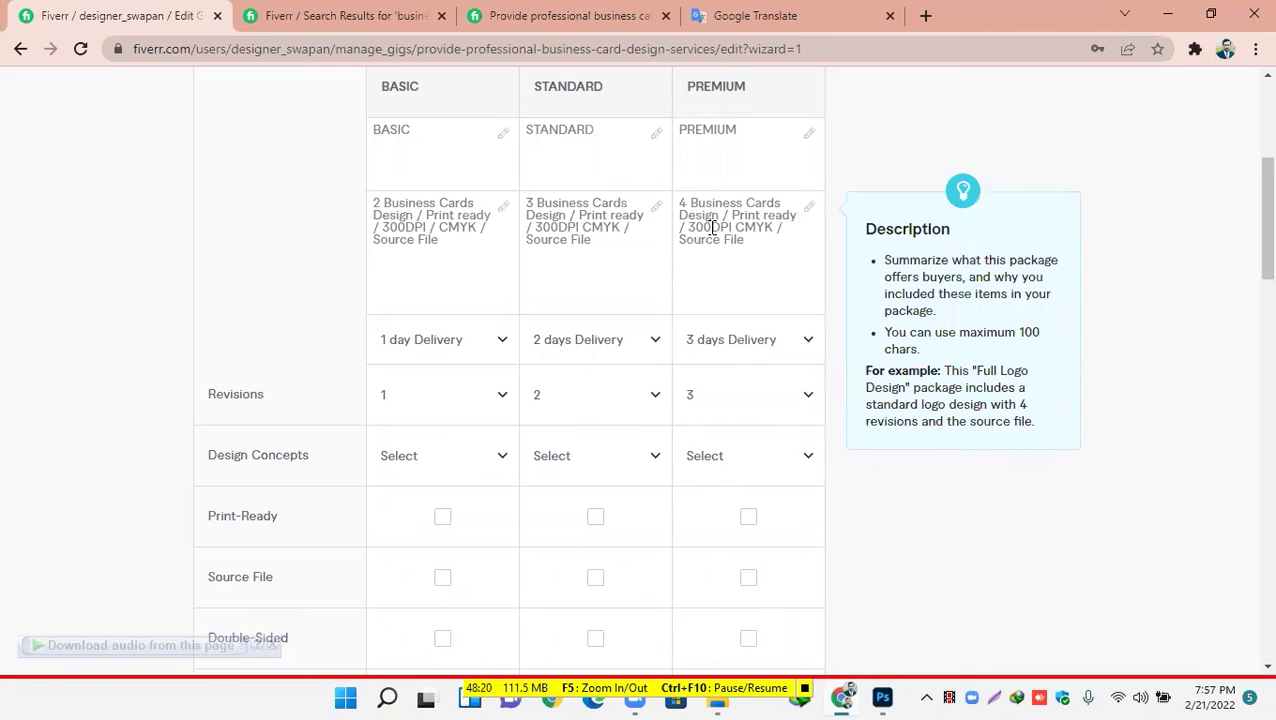
- Set Design Concepts to 1, 2 and 3 for Basic, Standard and Premium
click(503, 457)
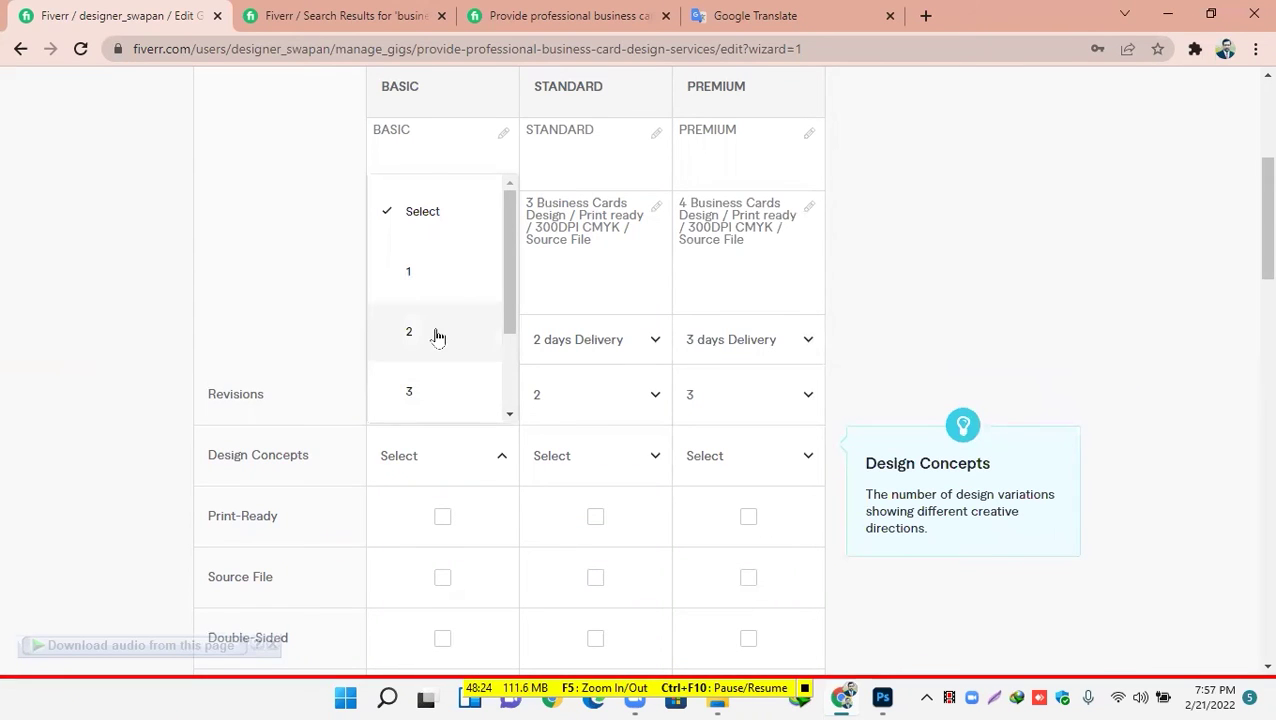
click(407, 279)
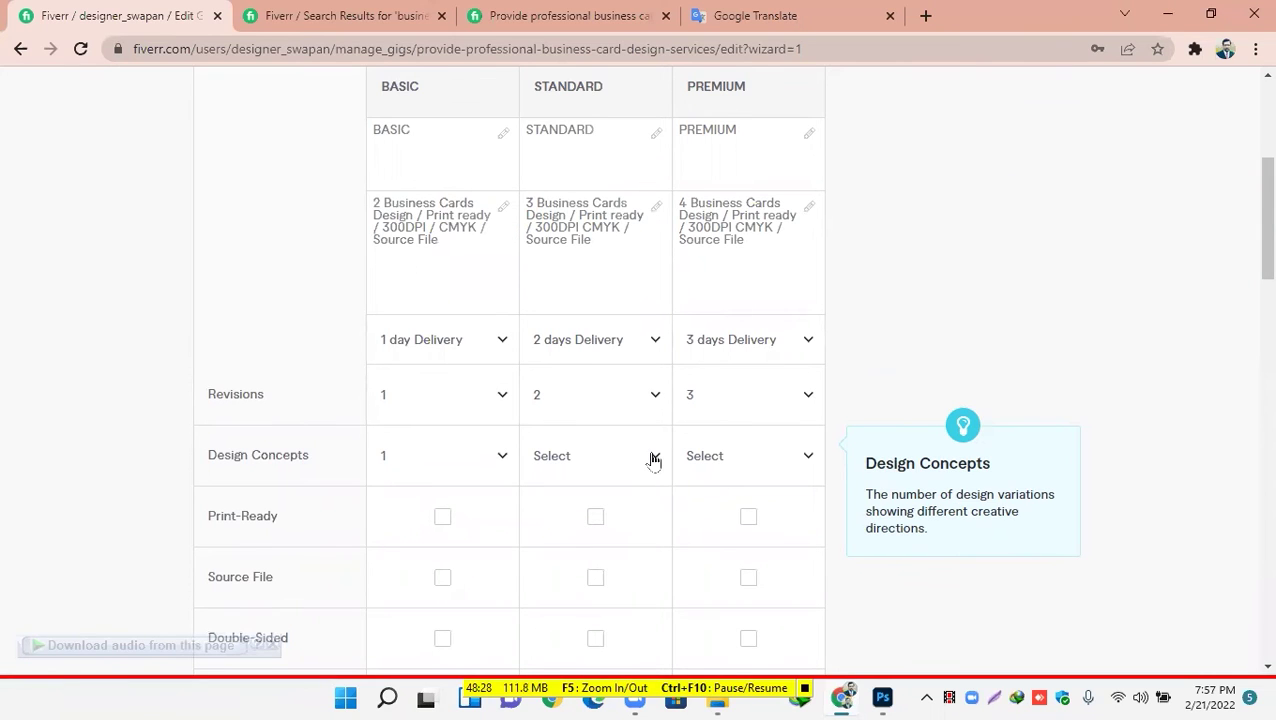
click(653, 458)
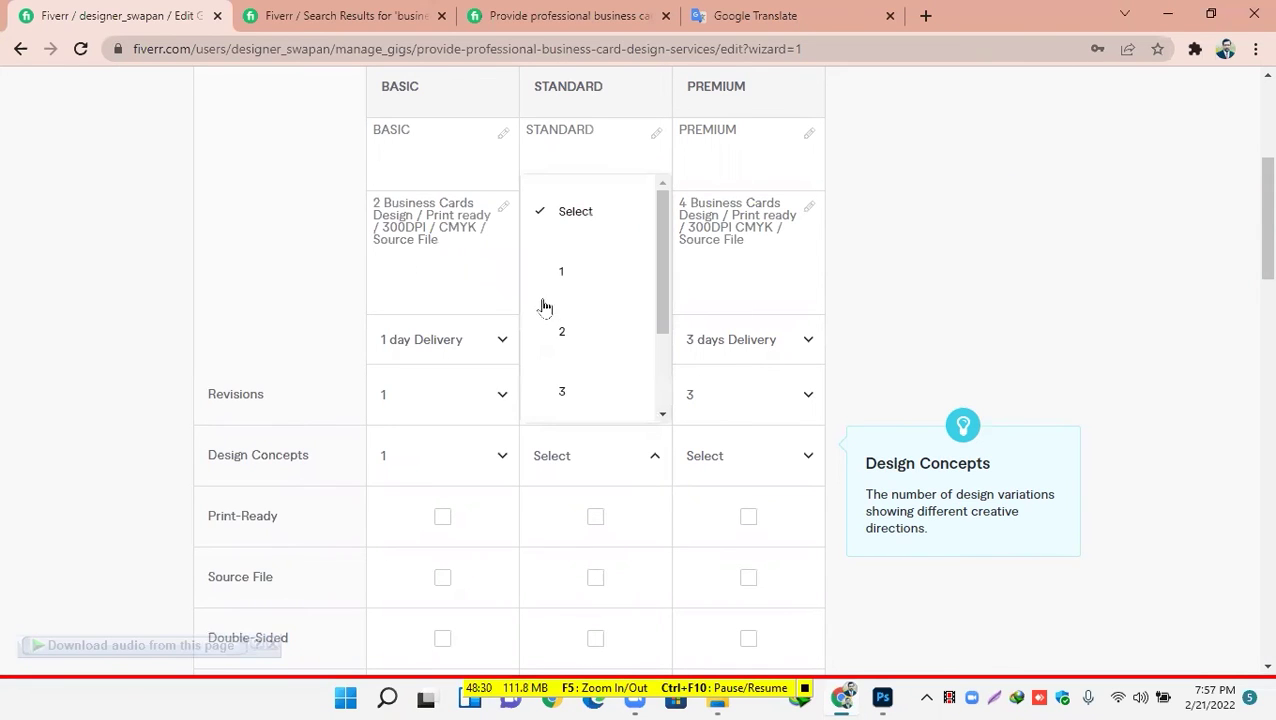
click(566, 340)
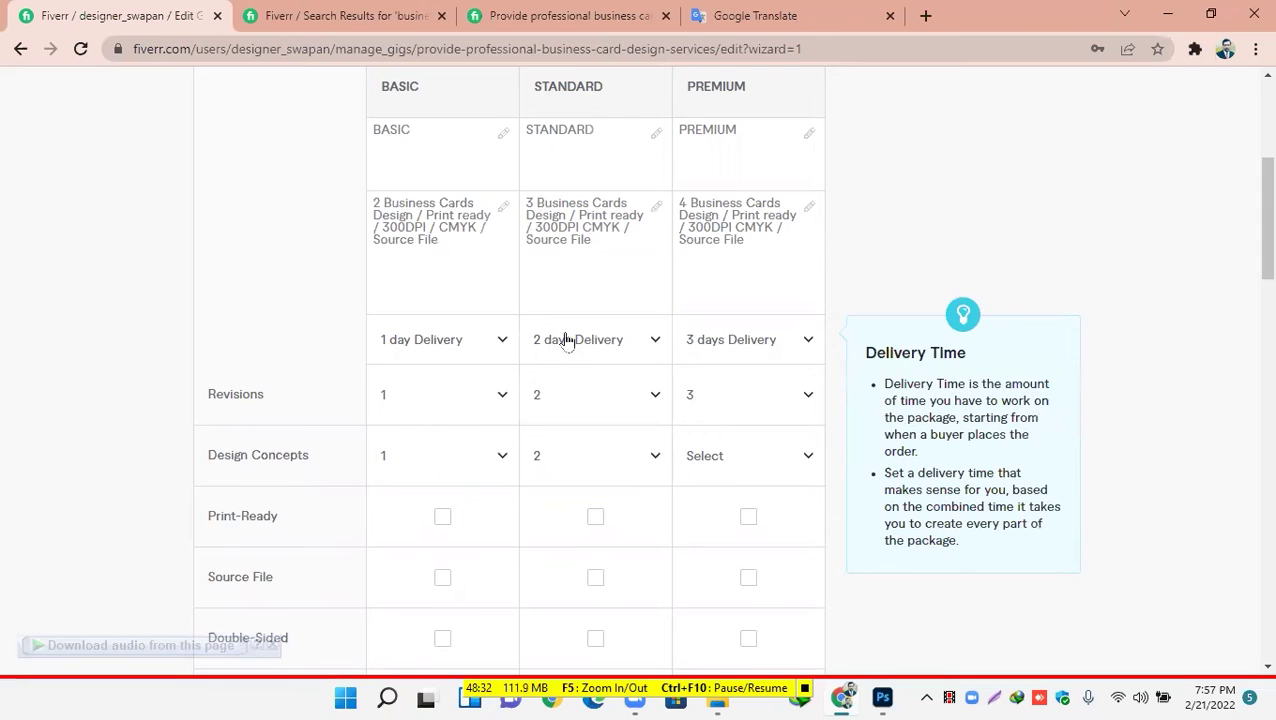
click(811, 456)
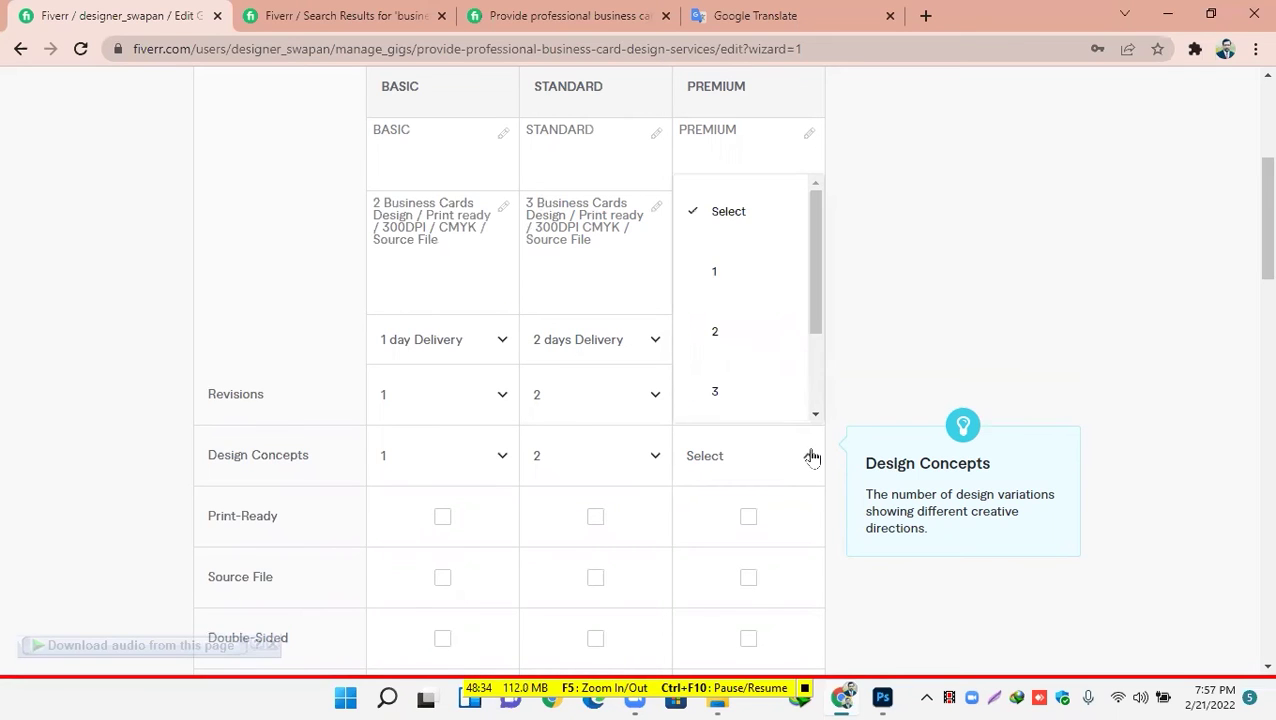
click(723, 402)
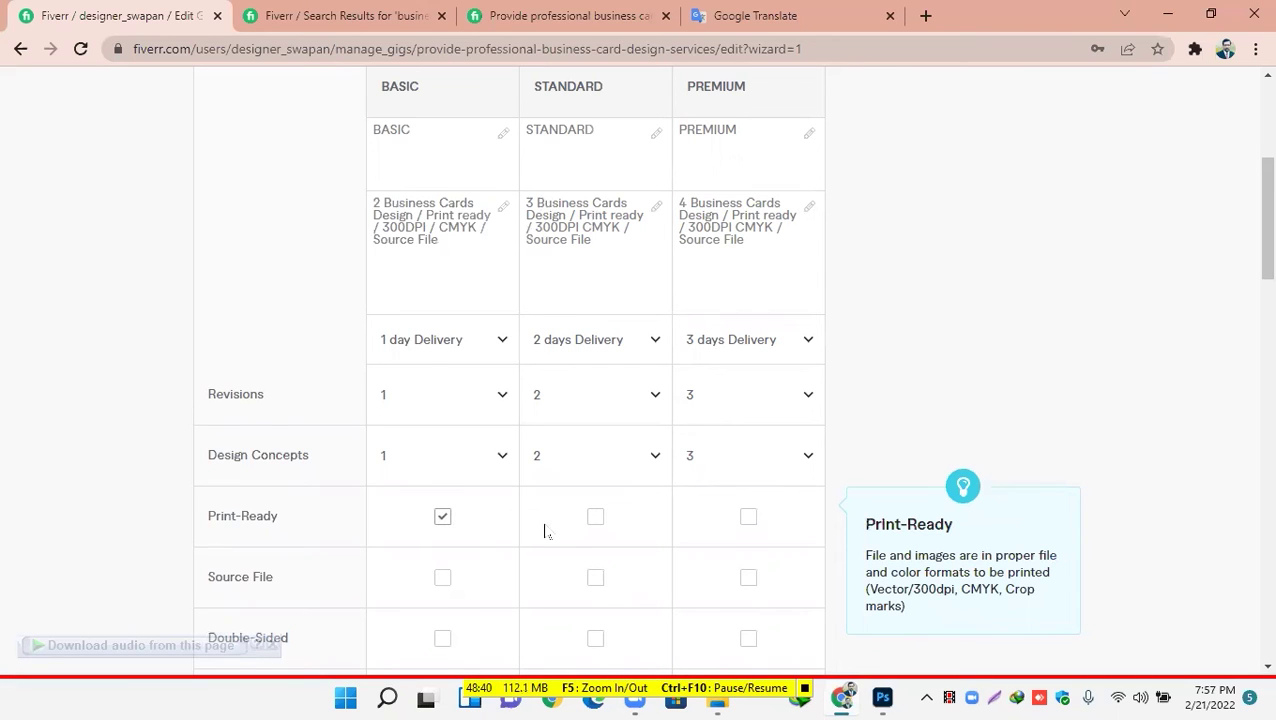
- Tick Print-Ready and Source File for Standard and Premium, and Double-Sided for Basic
click(595, 517)
click(748, 518)
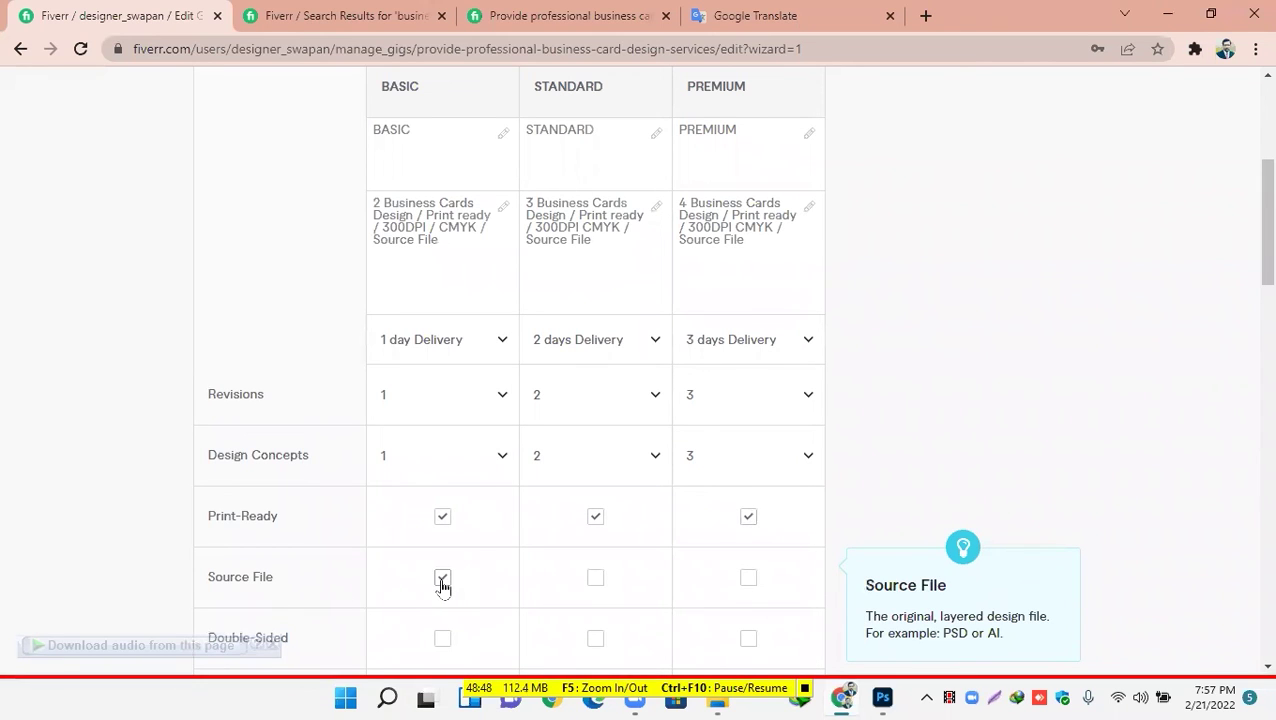
click(595, 582)
click(749, 578)
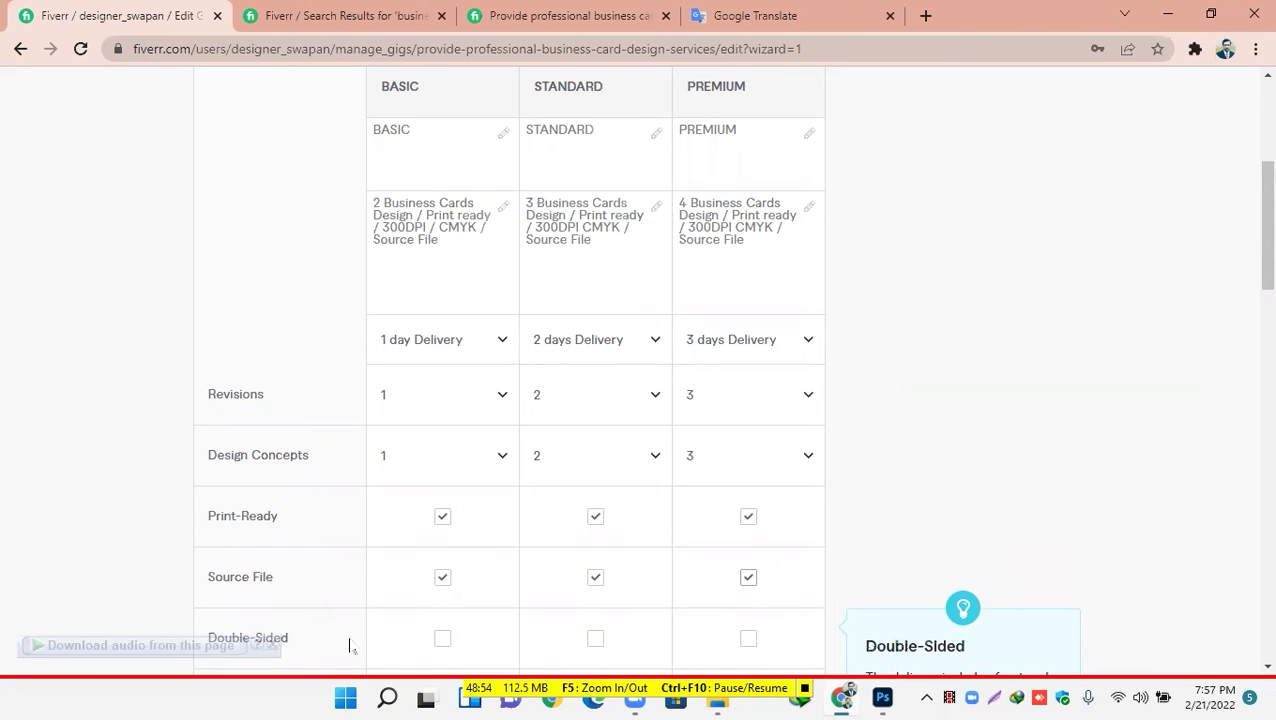
click(442, 640)
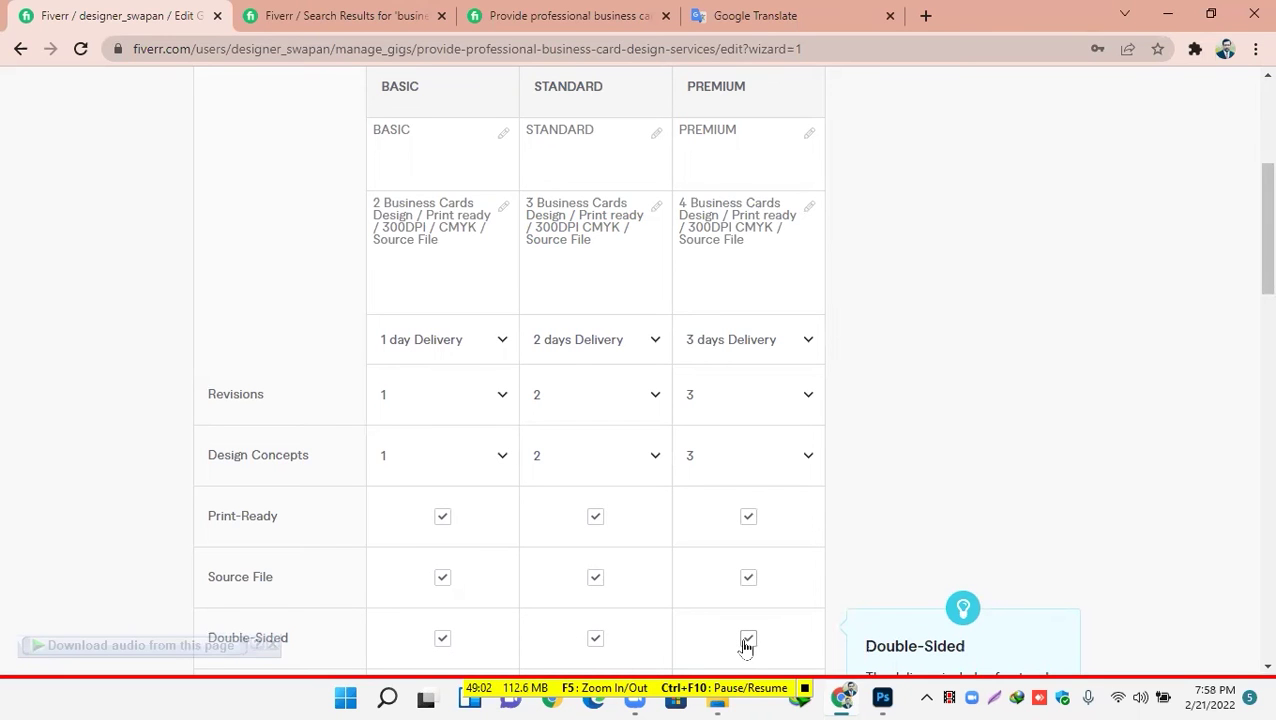
- Enter 5 for Basic, type 10 for Standard, and step Premium up to 20 in the Price row
scroll(661, 604, down, 5)
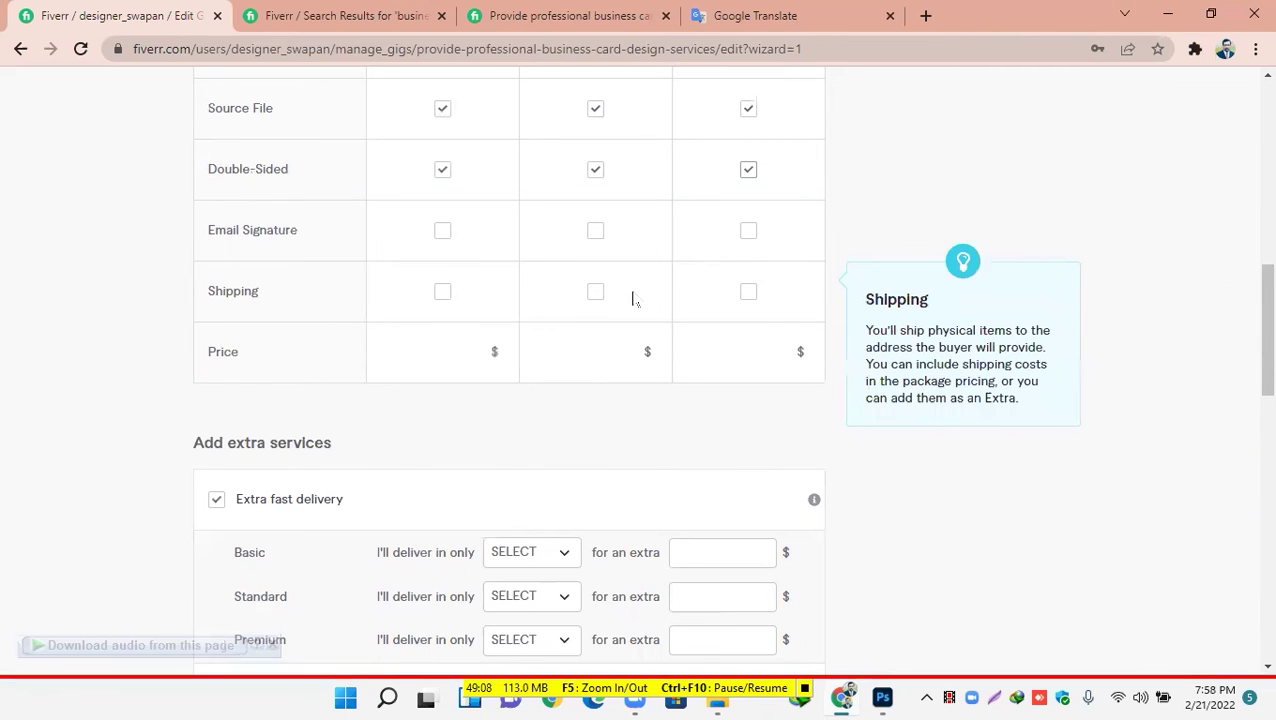
mouse_move(430, 352)
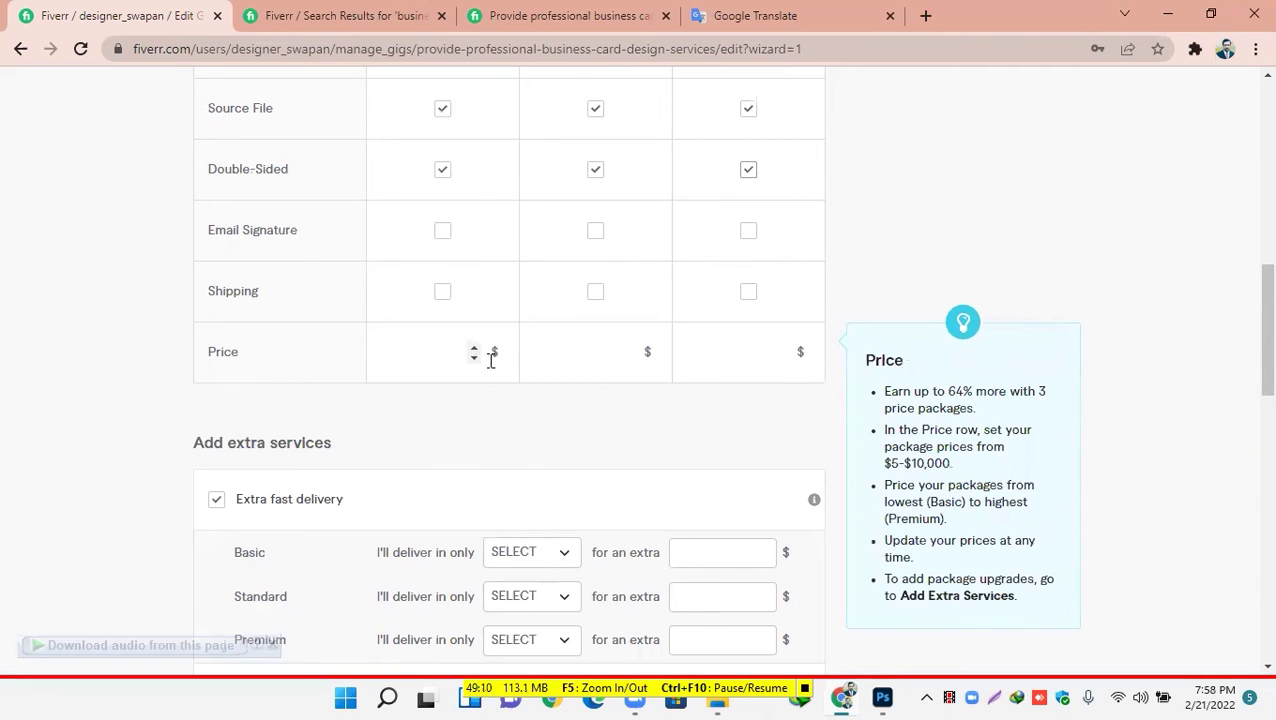
click(474, 350)
click(627, 349)
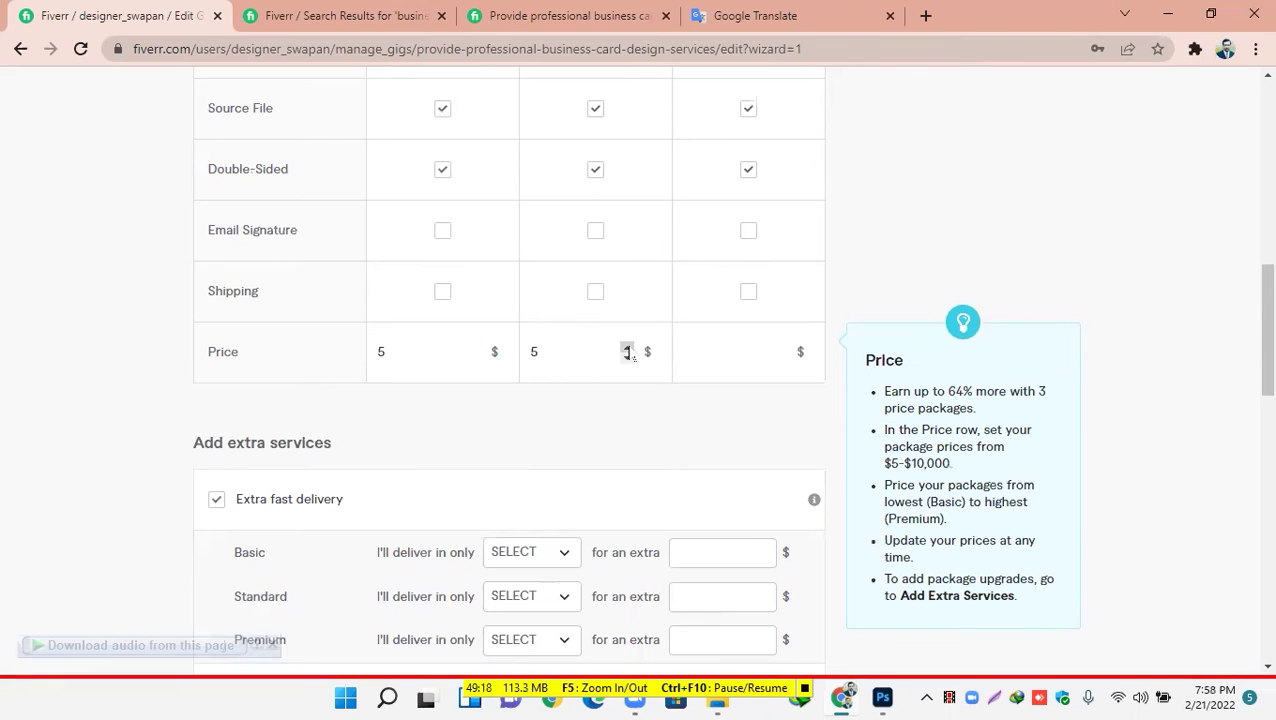
key(BackSpace)
text(10)
click(780, 352)
click(780, 349)
click(780, 349)
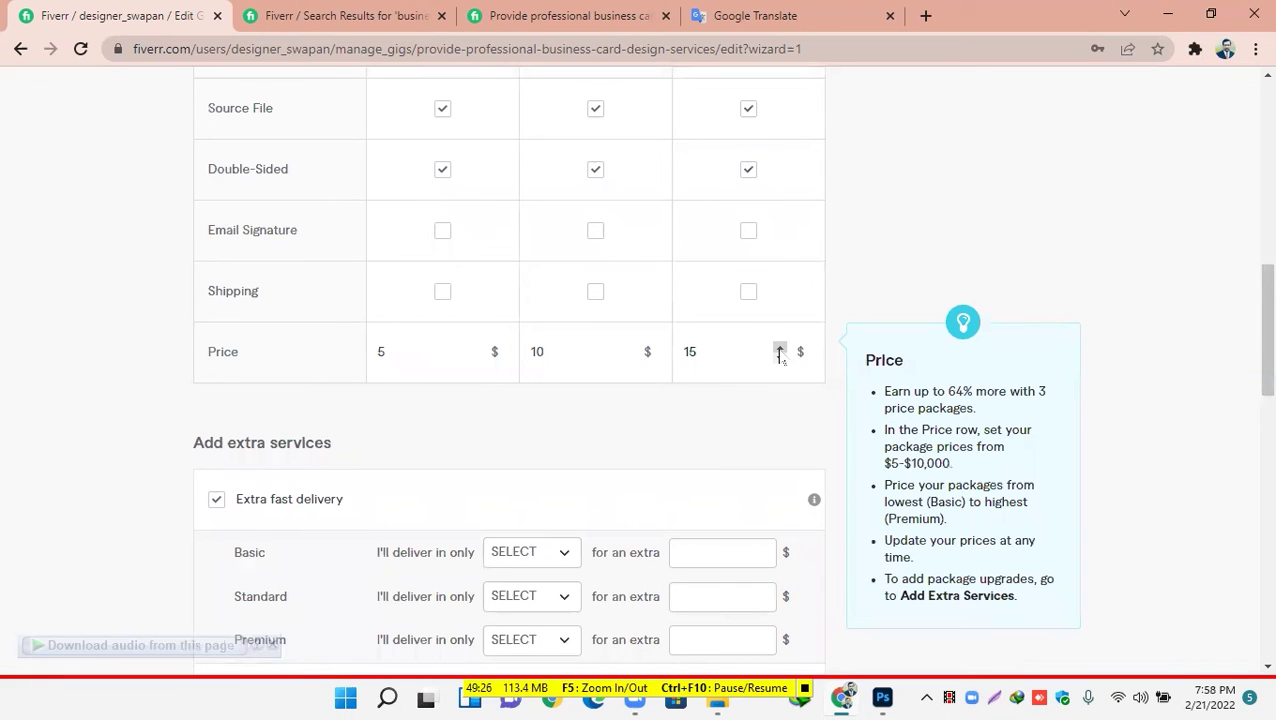
click(780, 349)
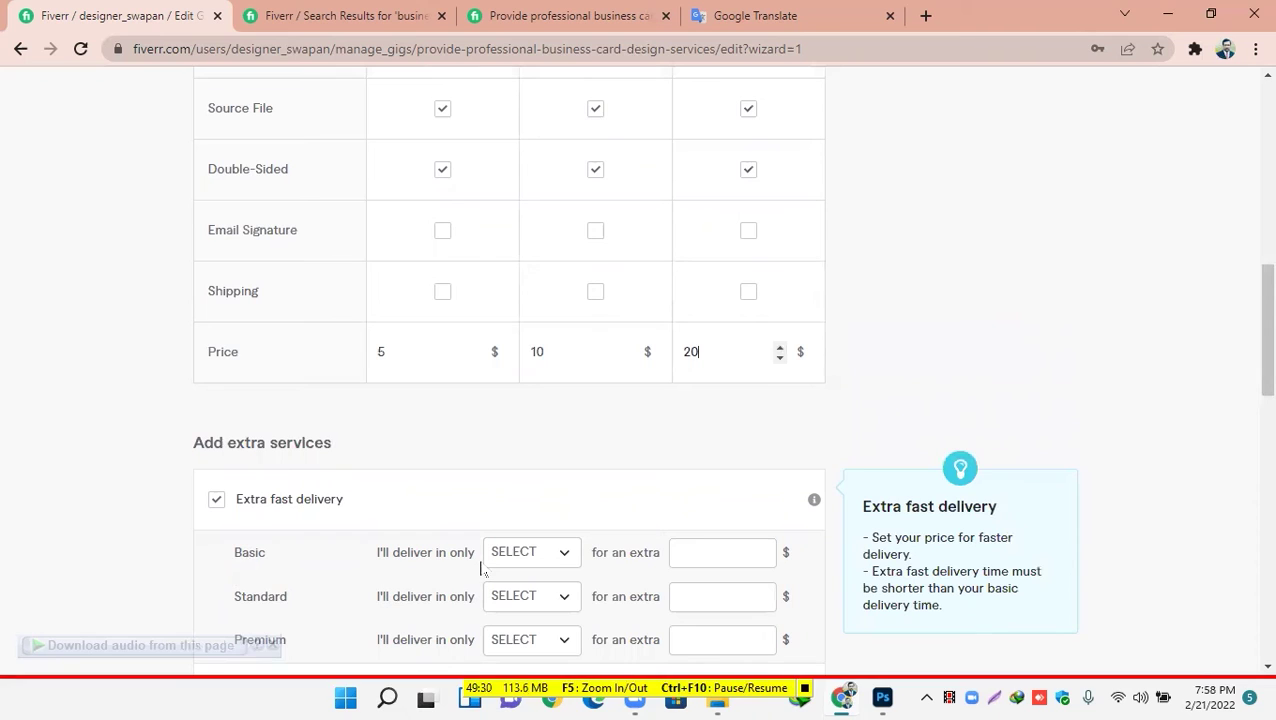
- Offer extra fast delivery for Basic in 1 day for $5 and Standard in 2 days for $10
click(563, 557)
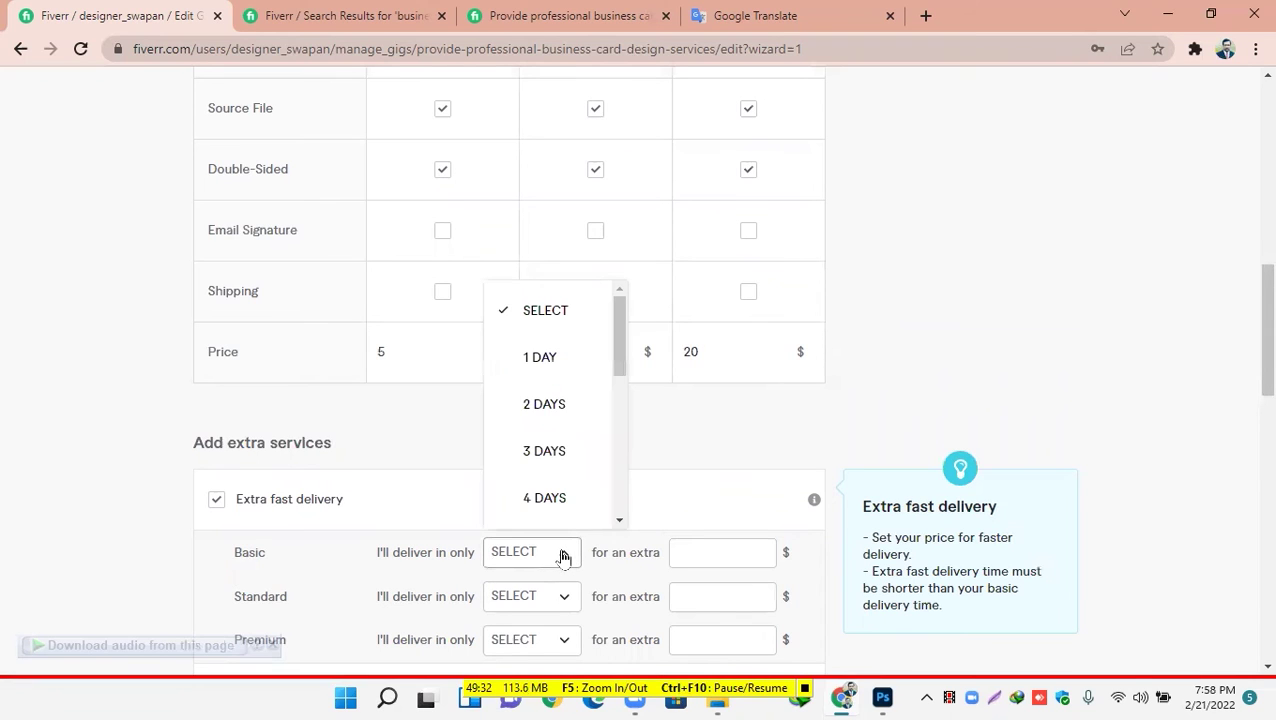
click(537, 357)
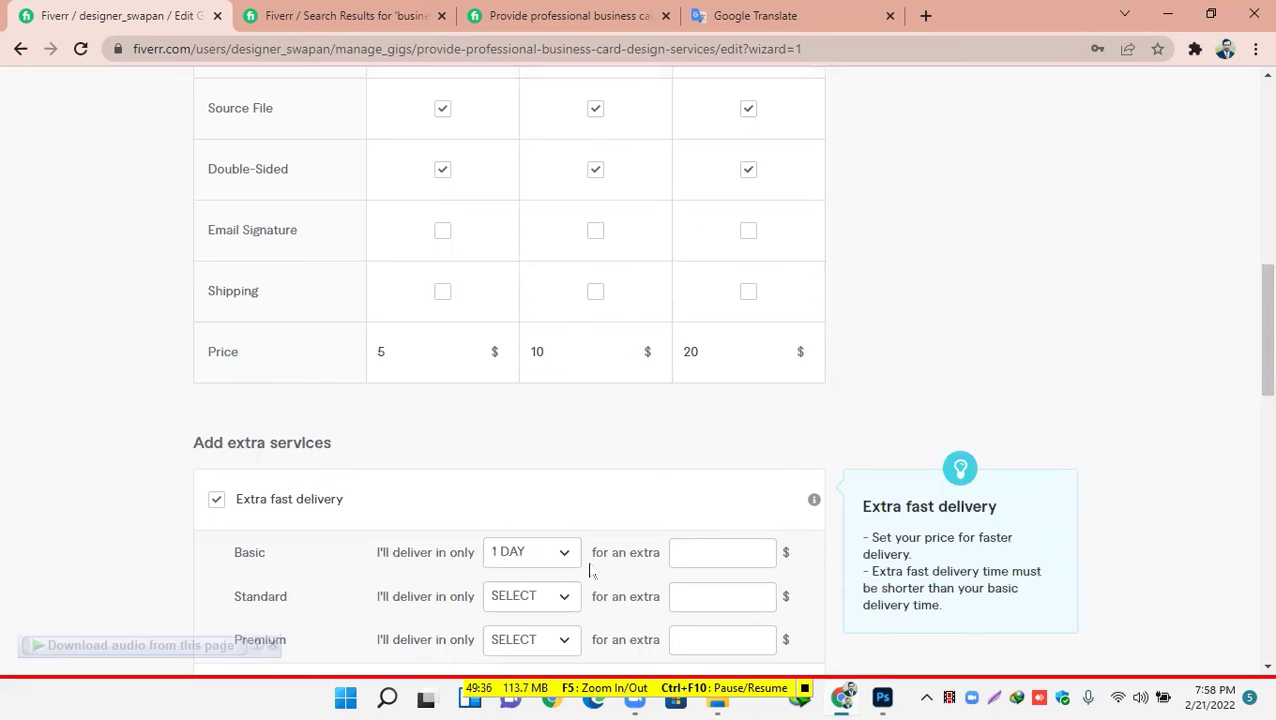
mouse_move(722, 552)
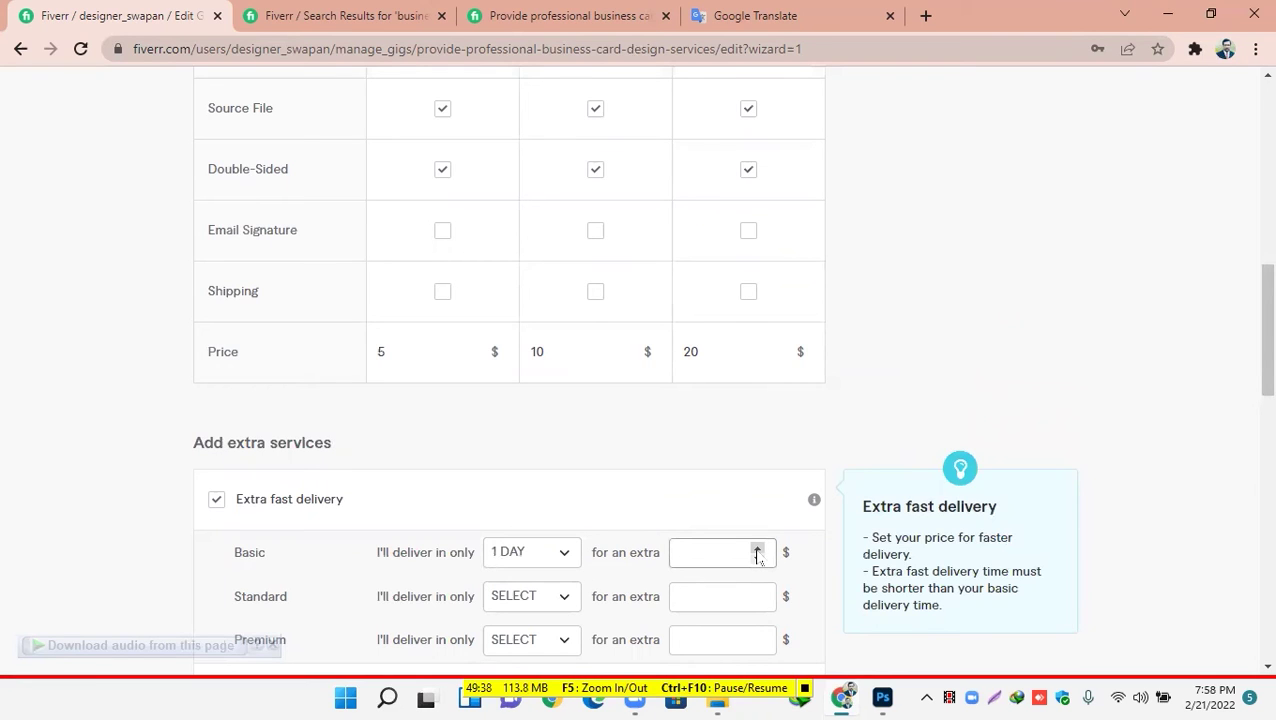
click(757, 553)
scroll(610, 595, down, 1)
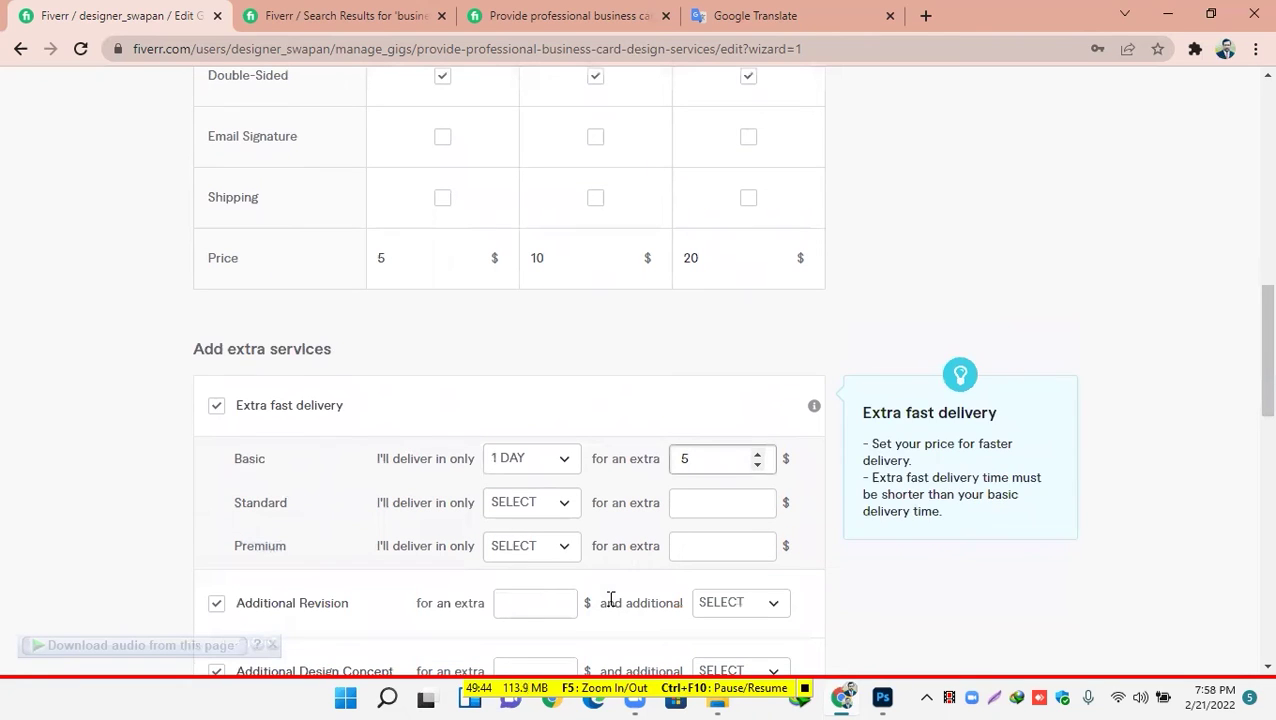
click(563, 508)
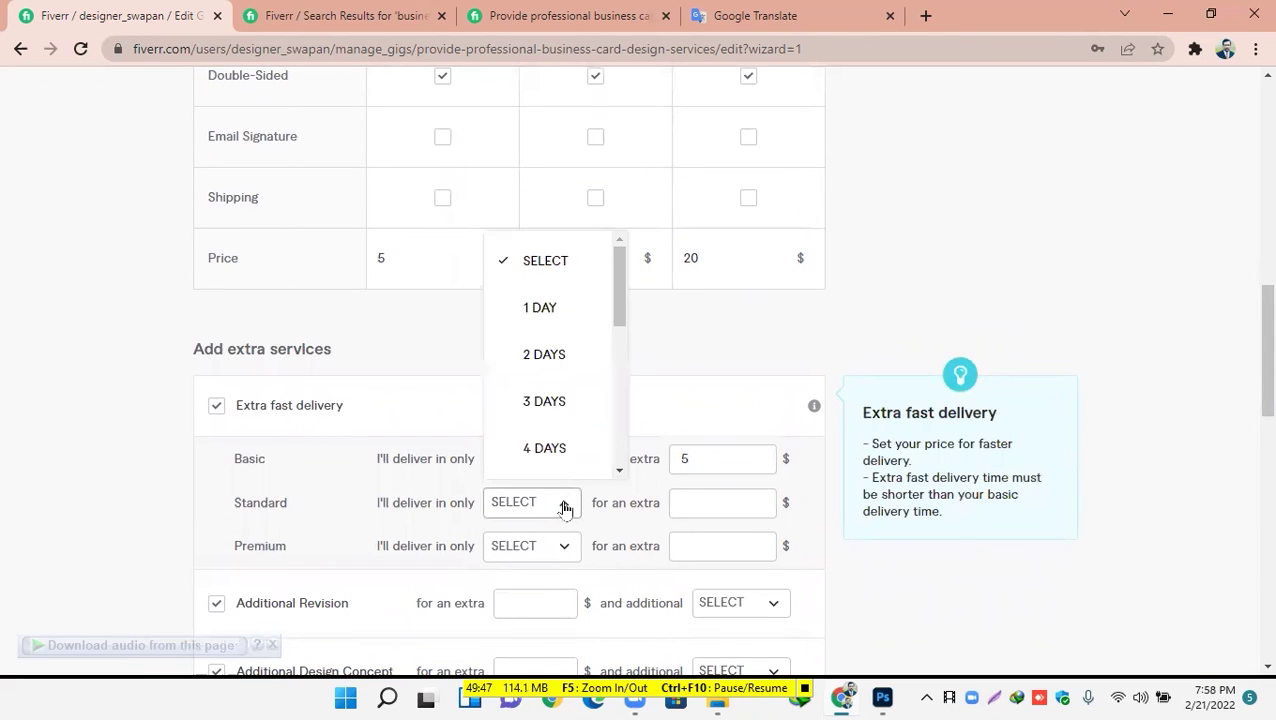
click(550, 356)
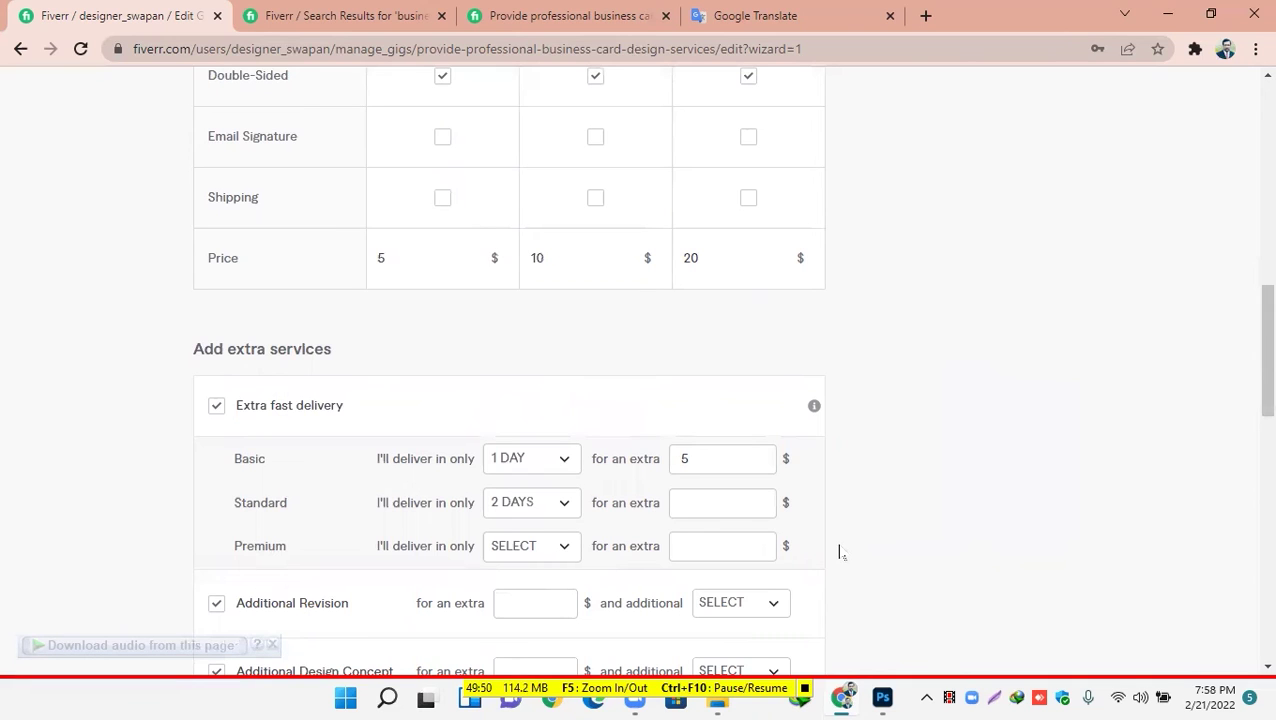
mouse_move(722, 503)
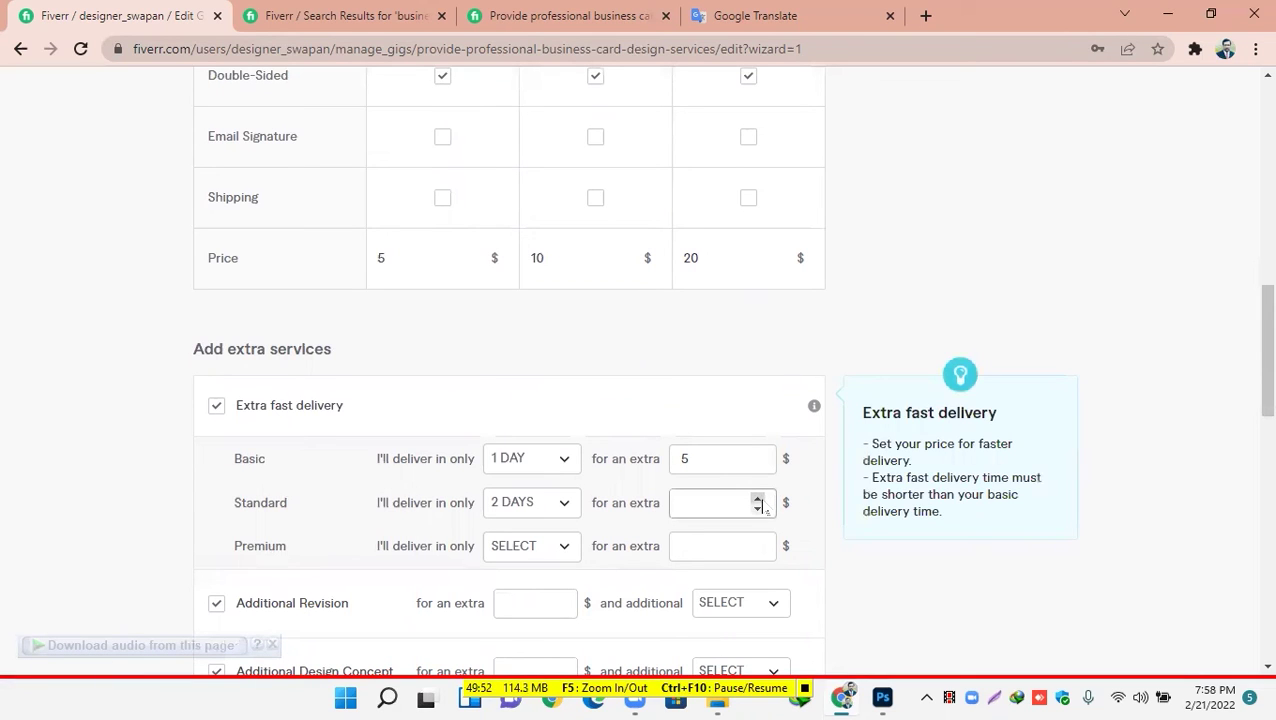
click(722, 503)
text(5)
click(757, 502)
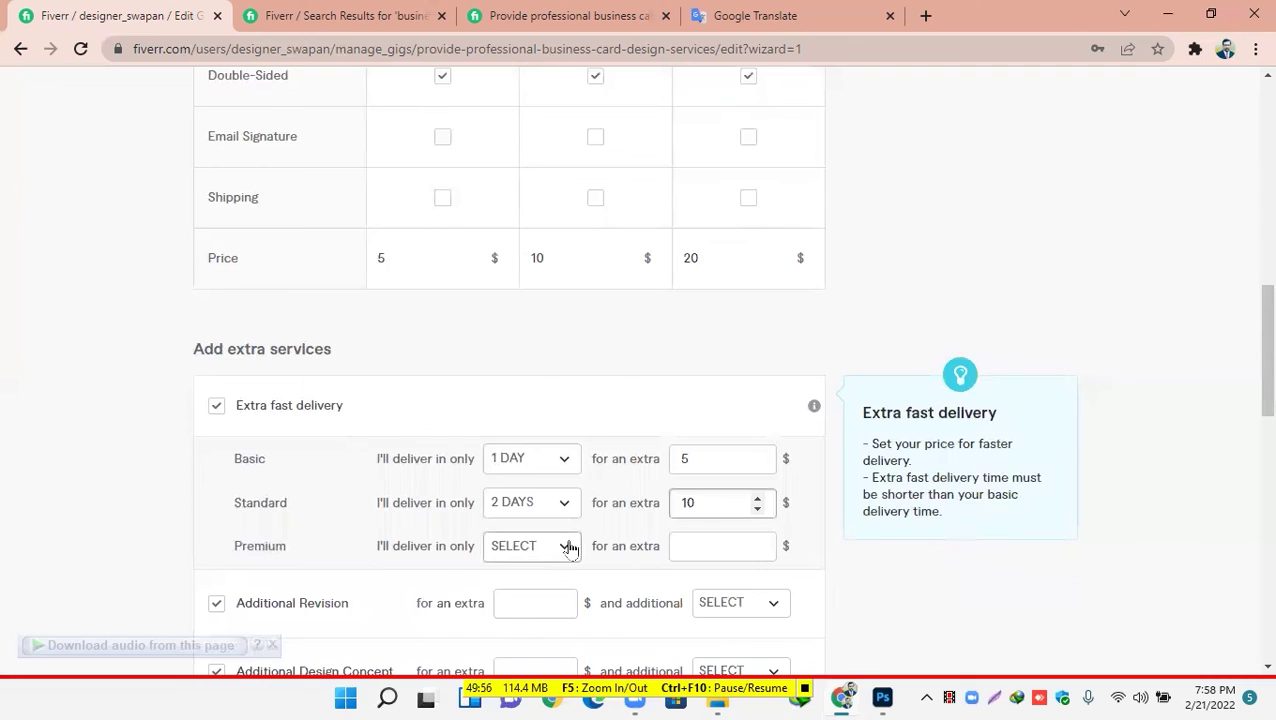
- Offer Premium extra fast delivery in 3 days for a $20 surcharge
click(570, 549)
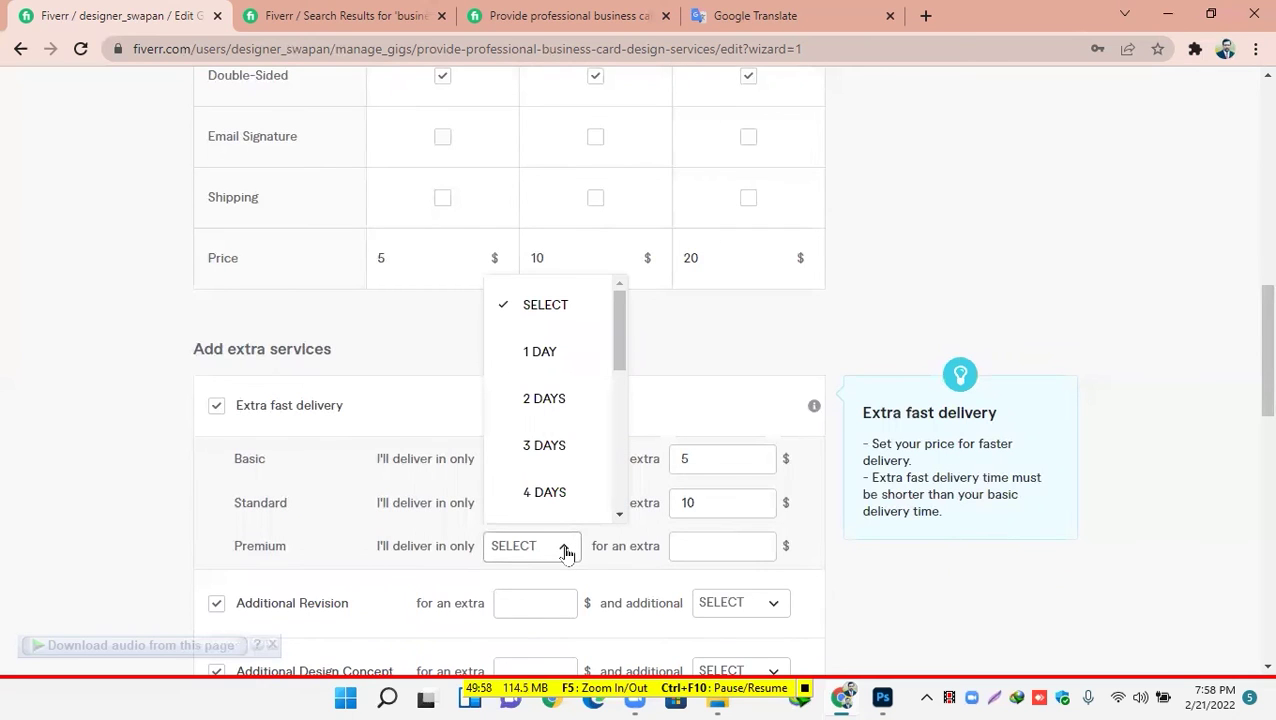
click(541, 449)
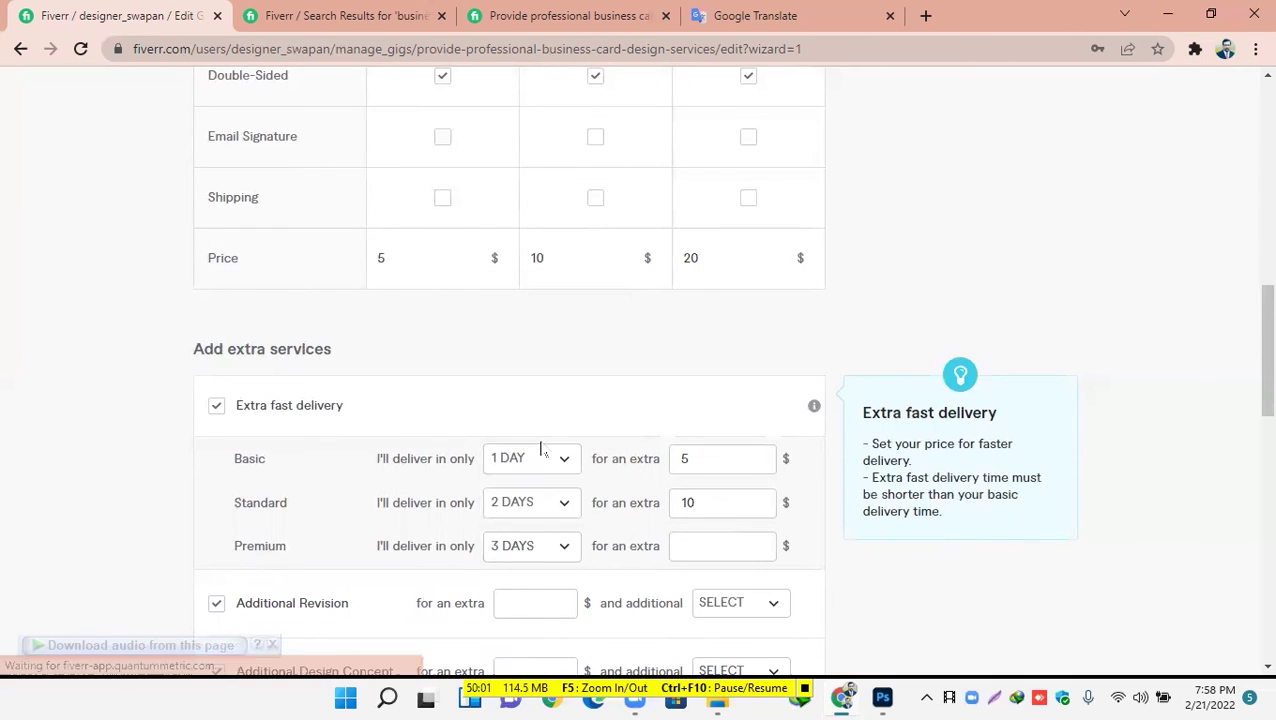
click(758, 546)
text(10)
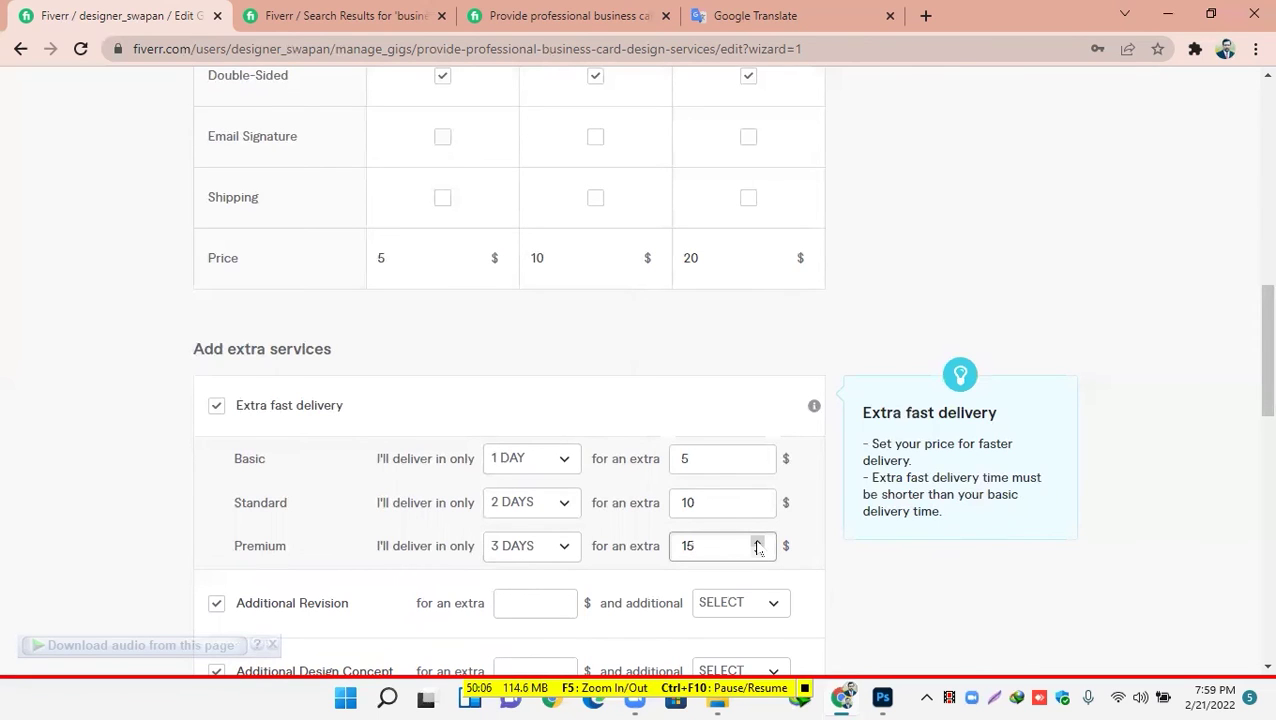
click(758, 546)
- Price each additional revision at $5 with 1 extra day
scroll(505, 590, down, 3)
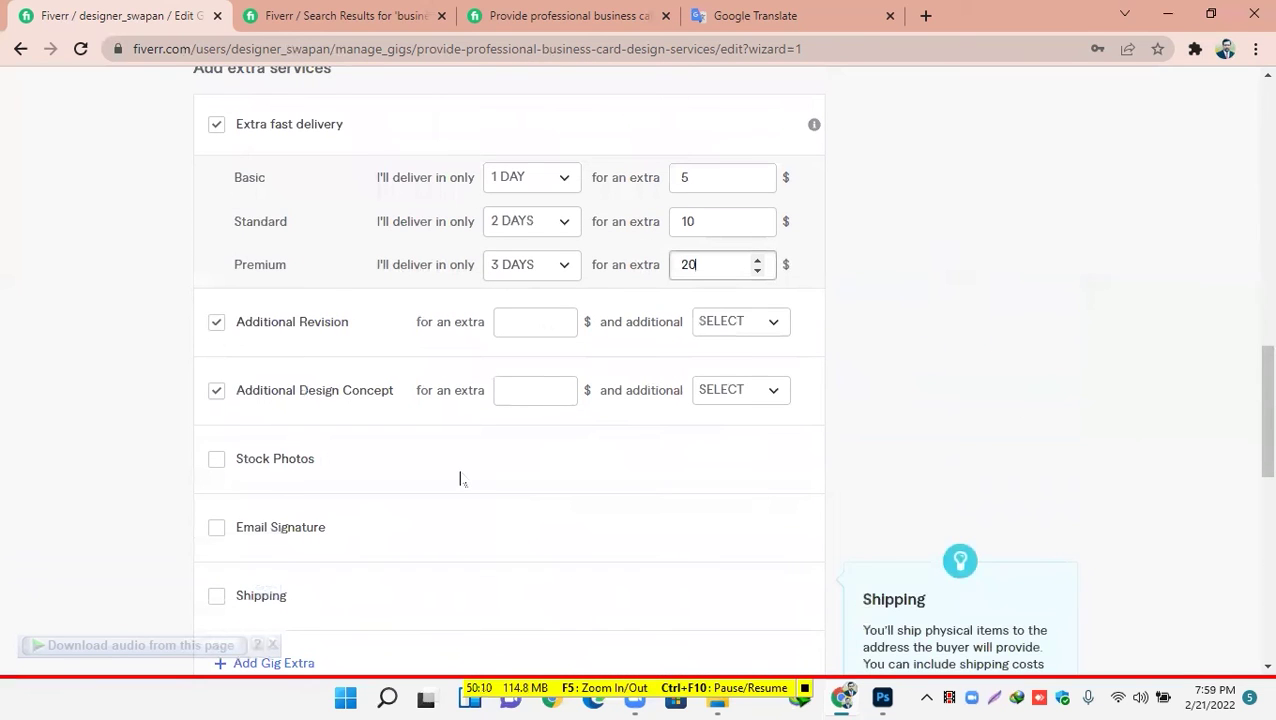
click(533, 321)
click(558, 321)
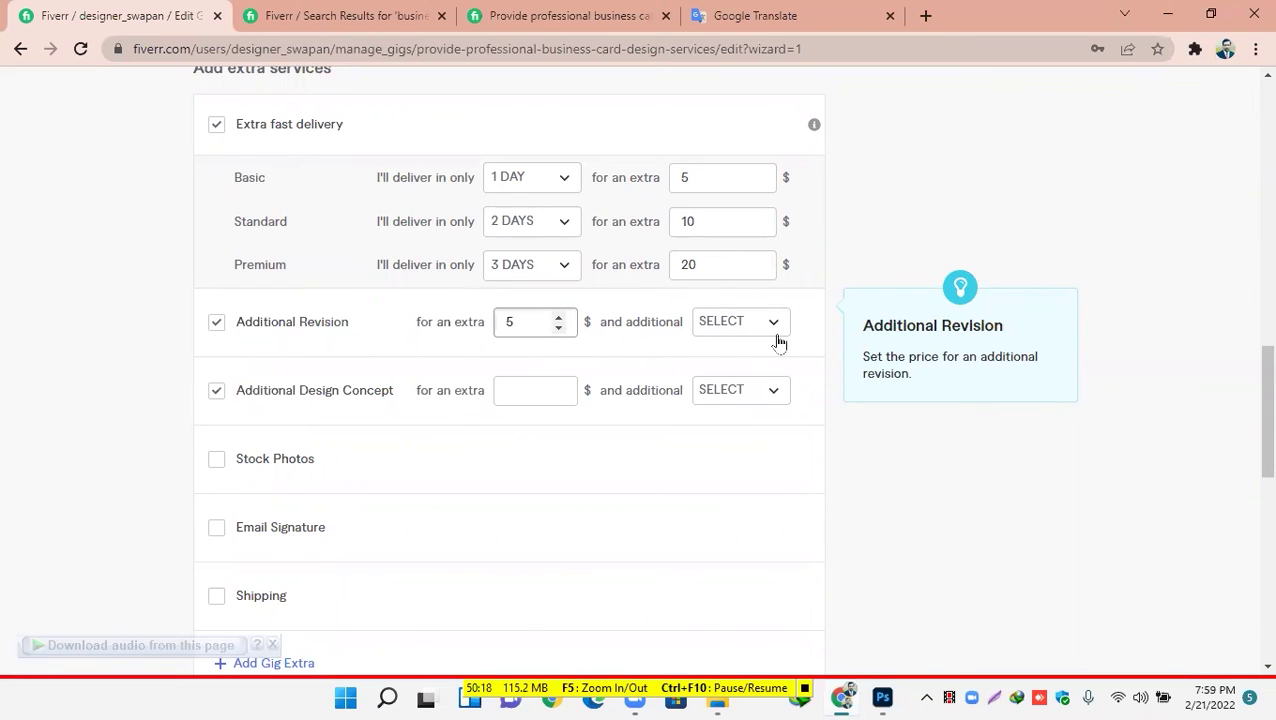
click(775, 326)
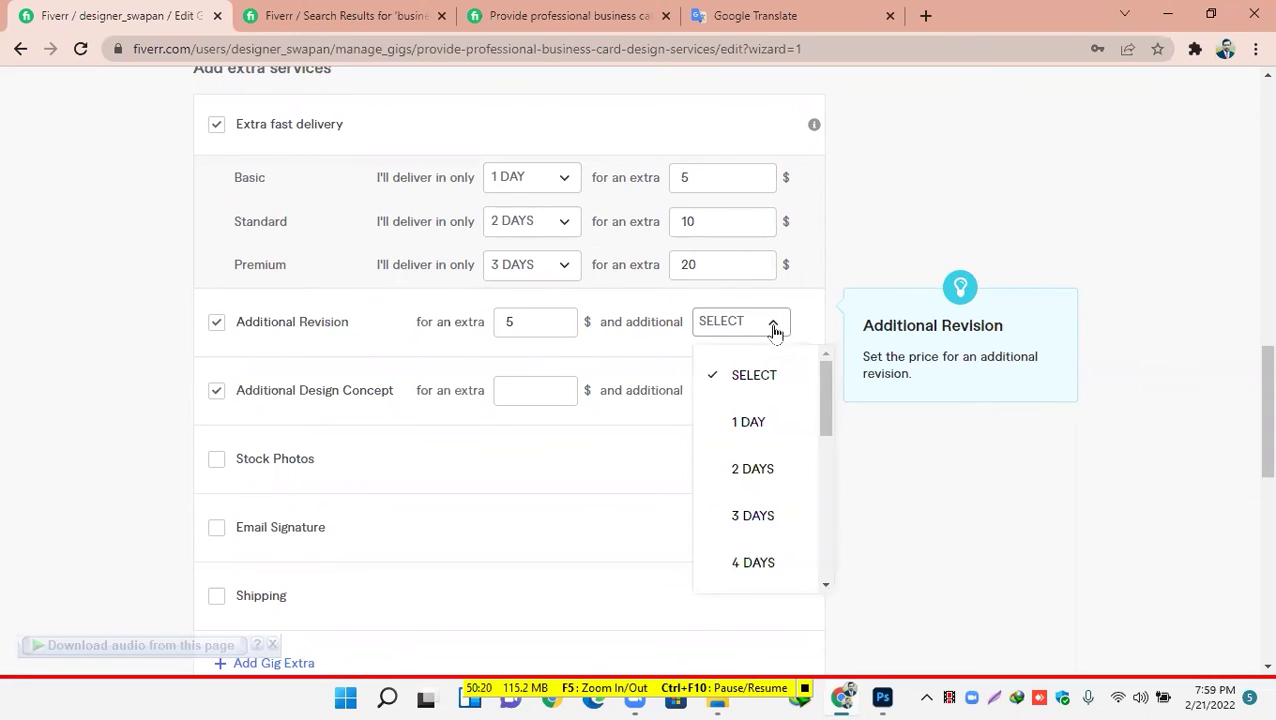
click(749, 424)
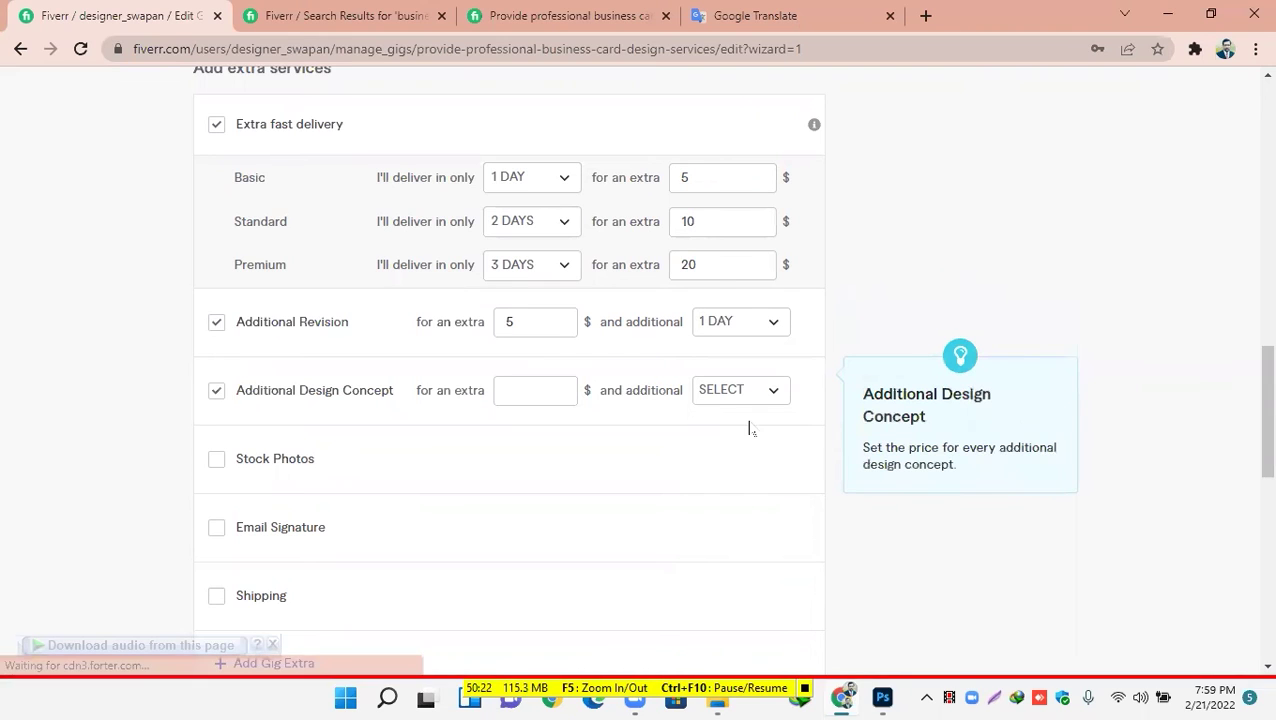
- Price each additional design concept at $5 with 1 extra day
click(558, 390)
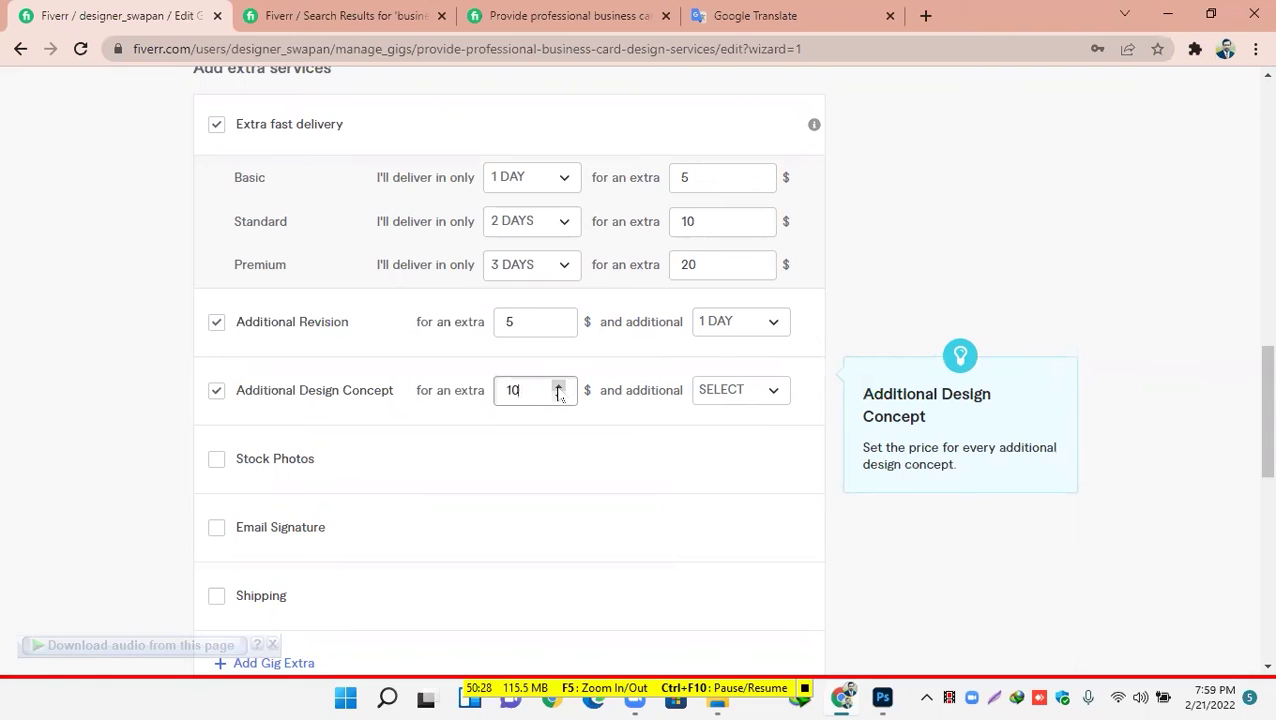
click(558, 399)
click(766, 391)
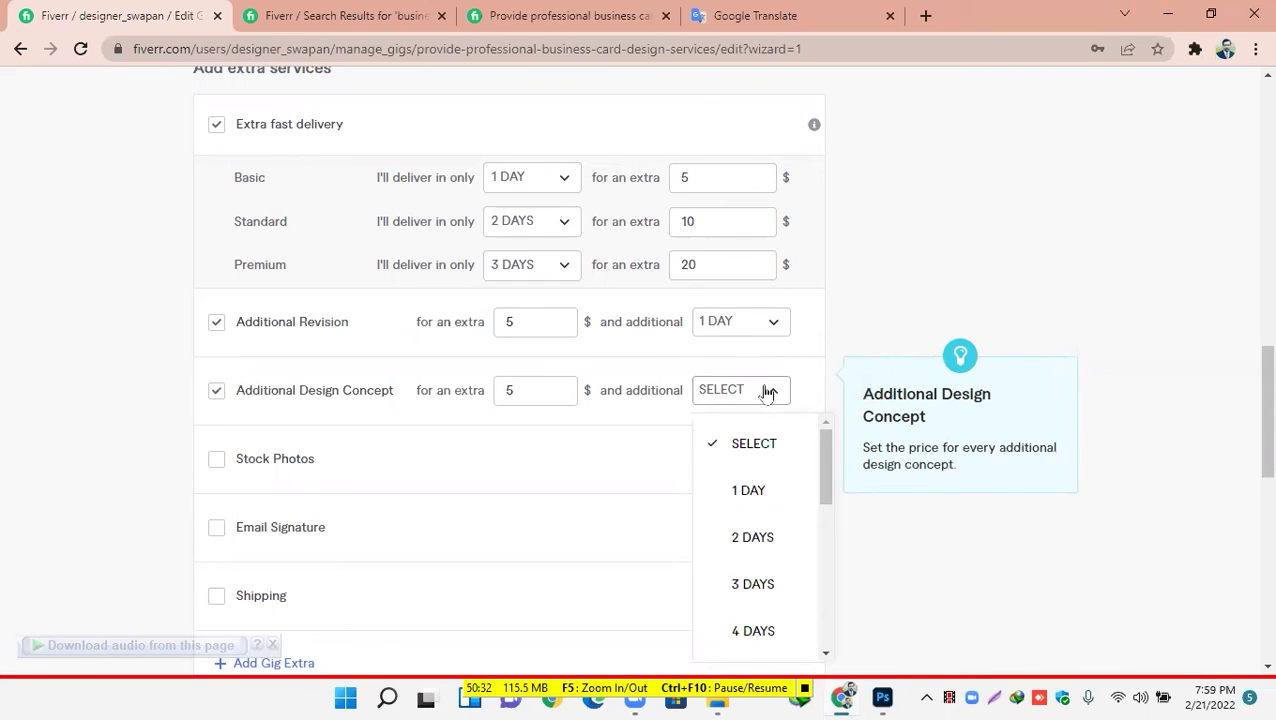
click(748, 490)
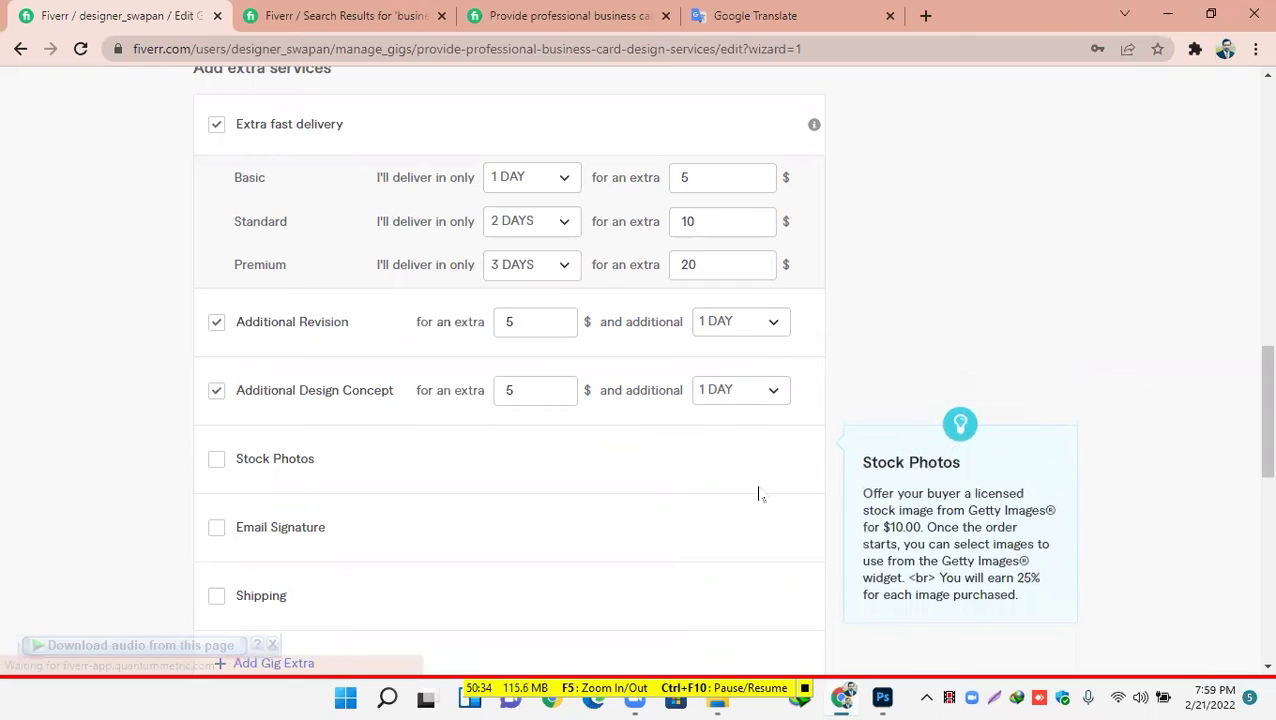
- Save & Continue the pricing step, which flags the extra fast delivery rows with warnings
scroll(368, 460, down, 3)
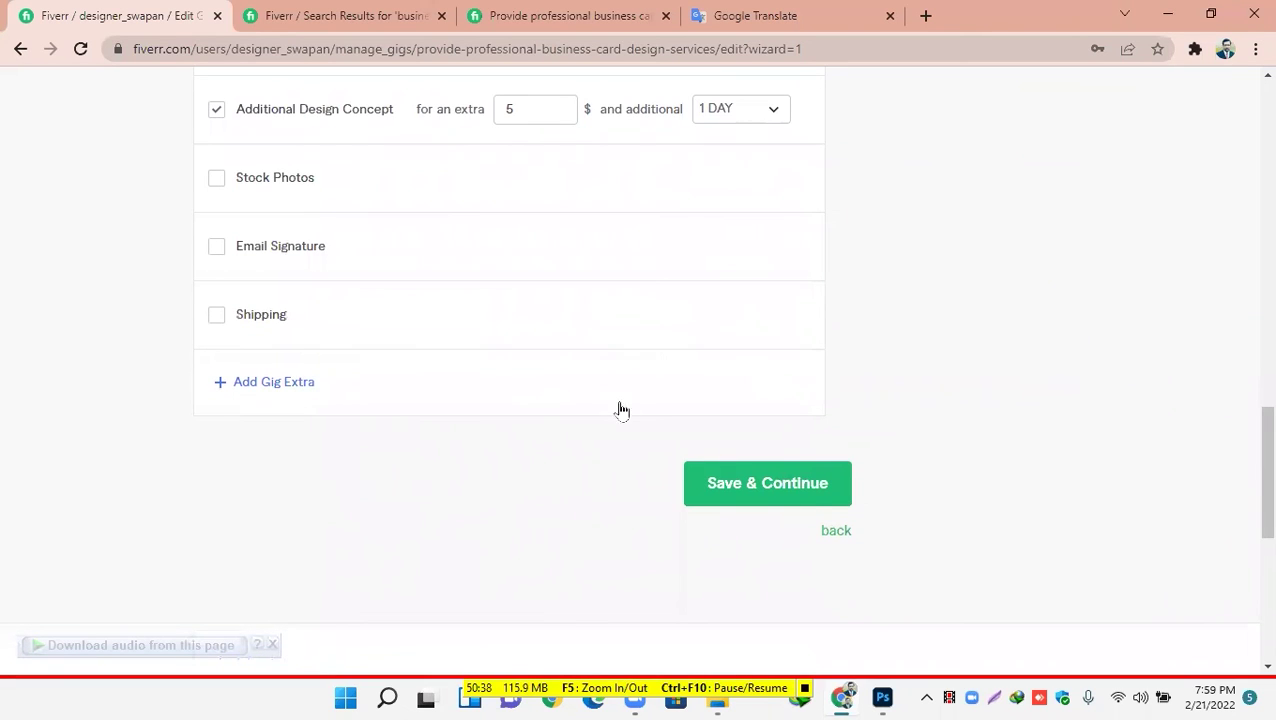
click(753, 495)
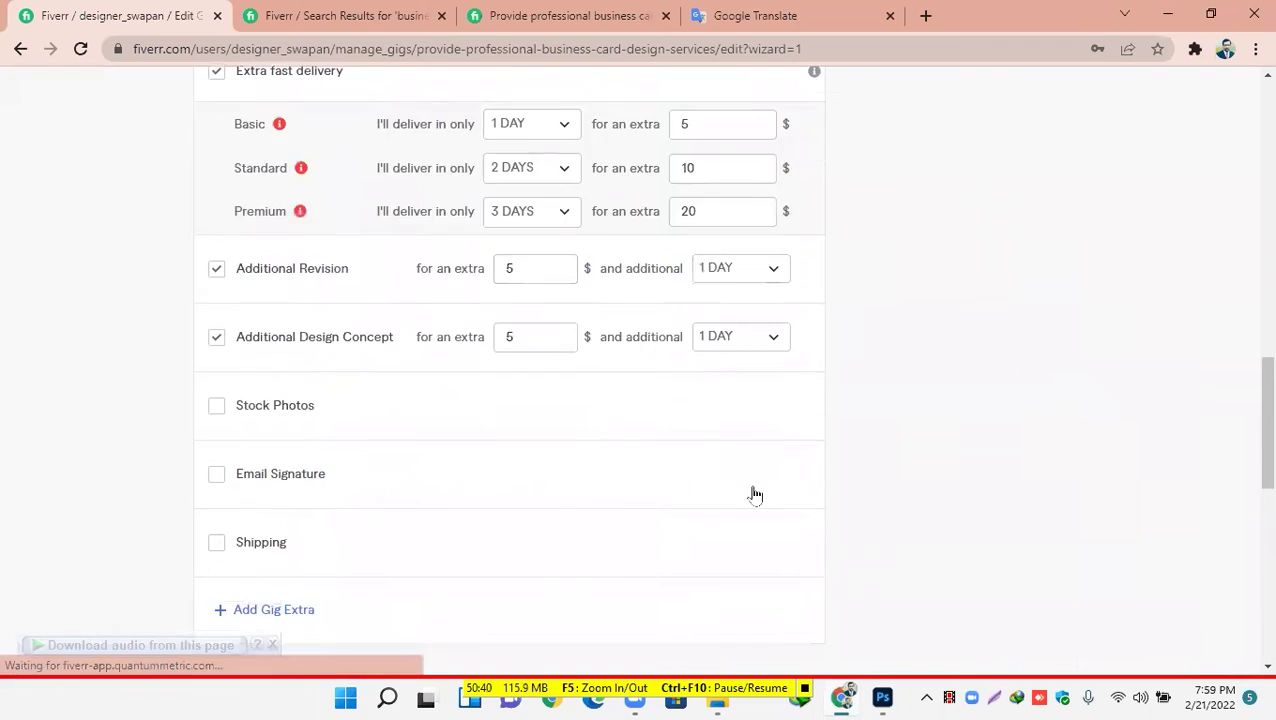
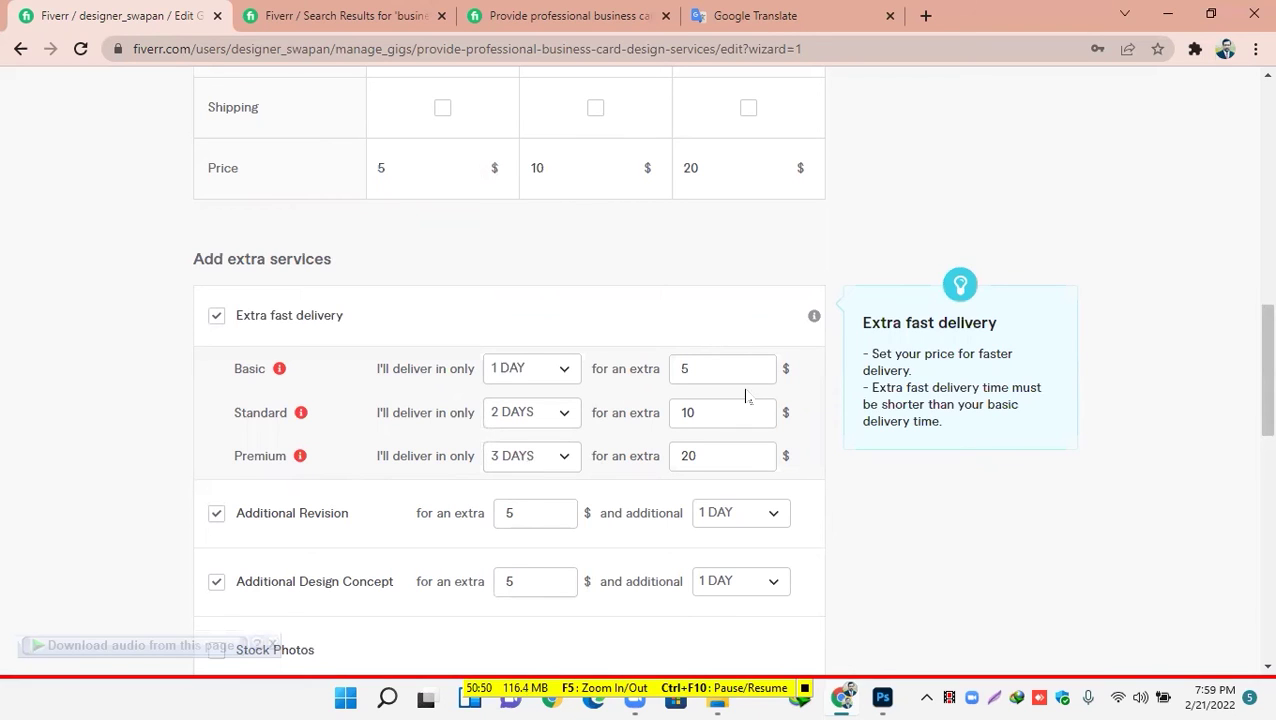
- Set Basic extra-fast delivery to 2 days and try saving the pricing
click(567, 375)
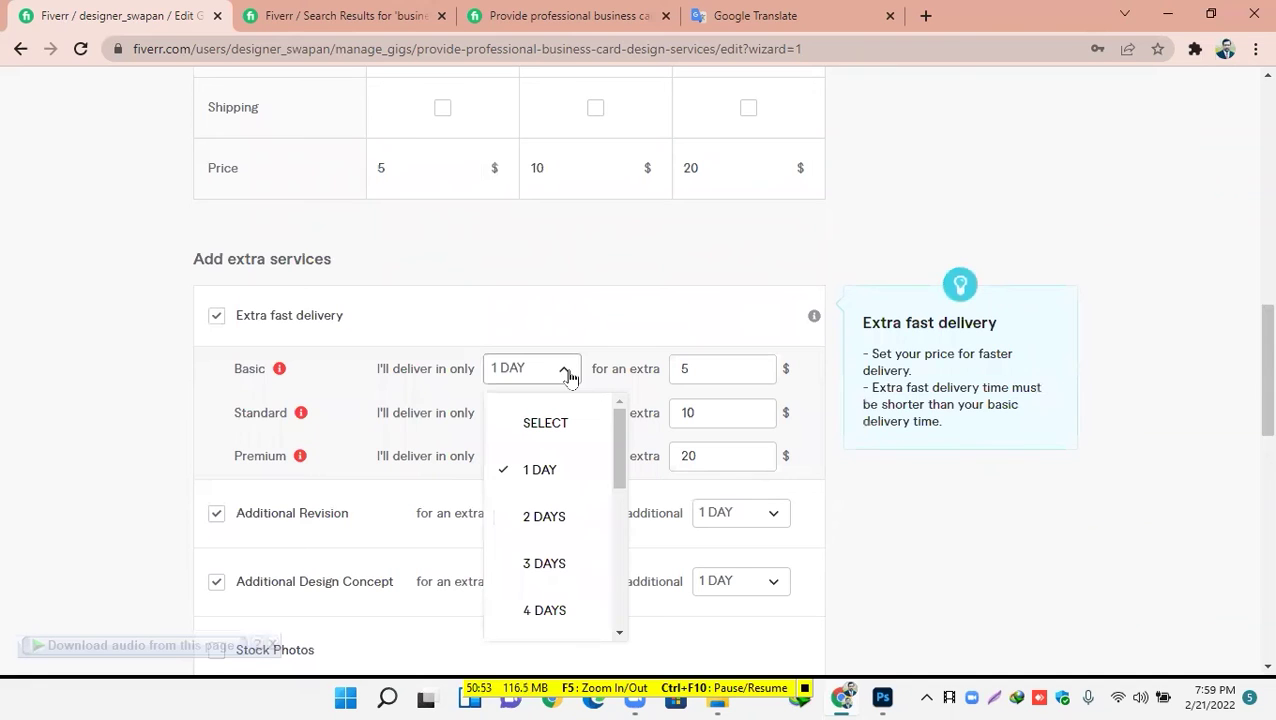
click(544, 516)
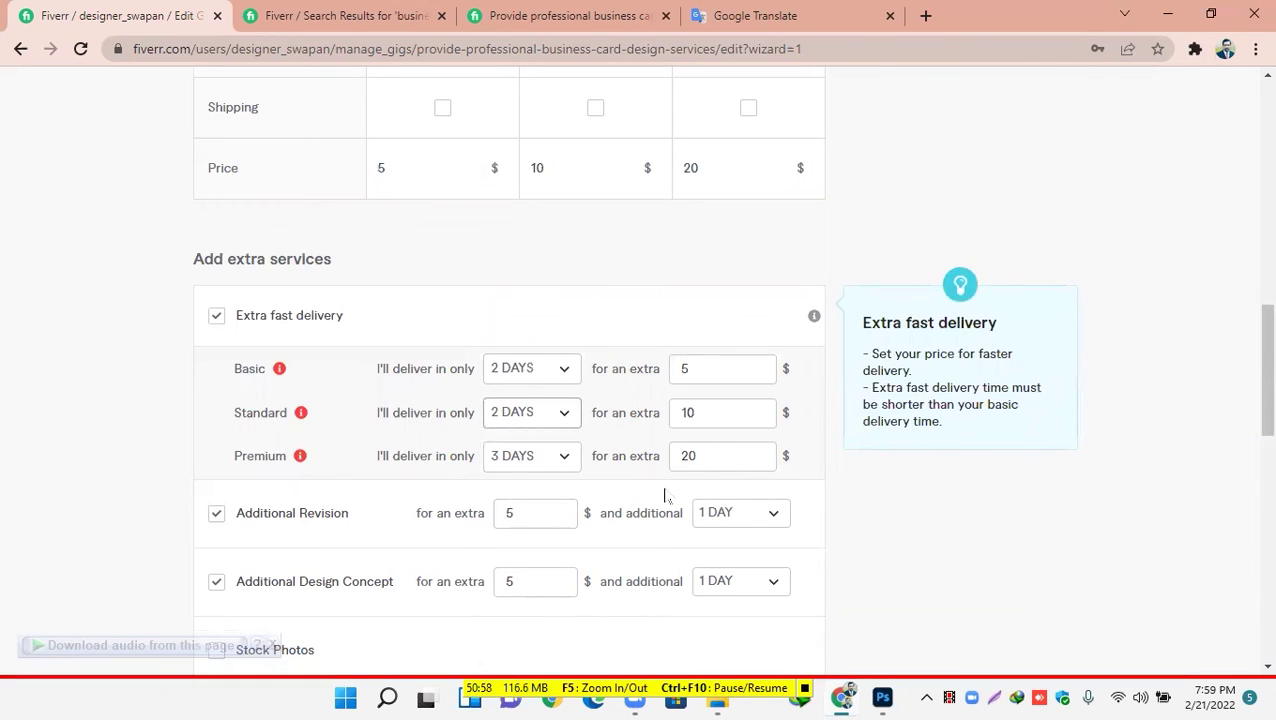
scroll(665, 496, down, 1)
scroll(665, 496, down, 3)
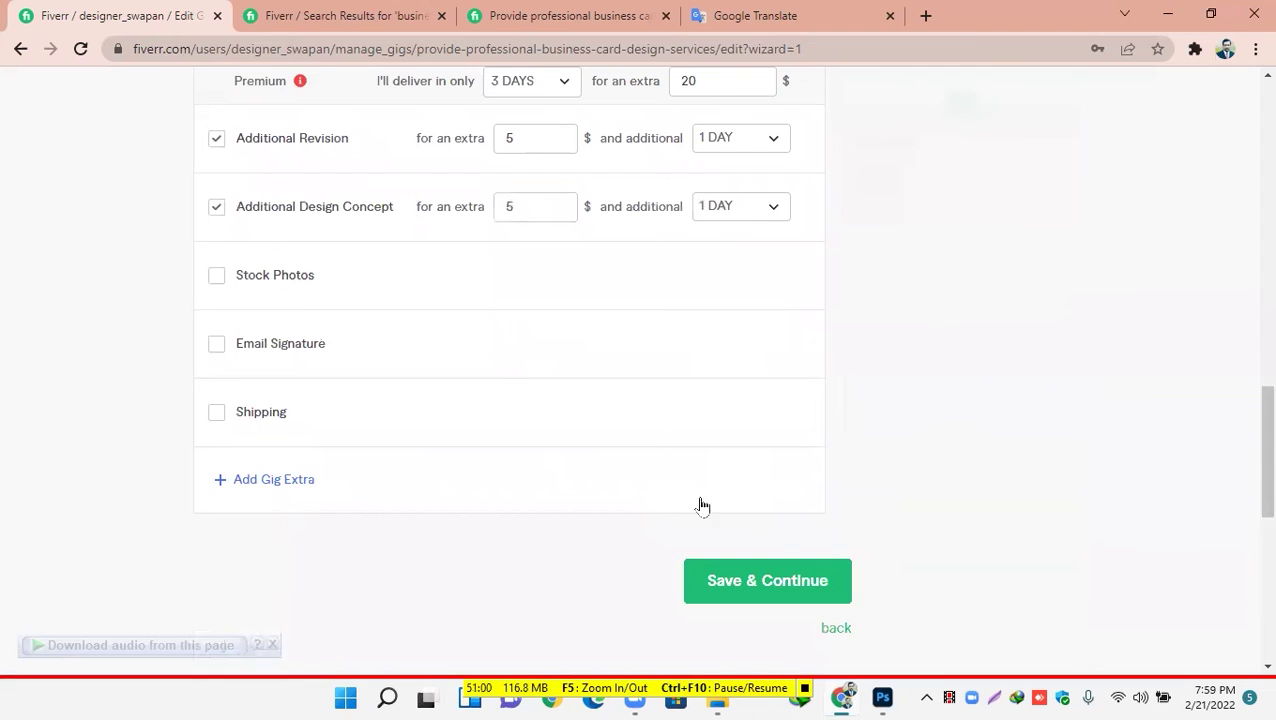
click(792, 586)
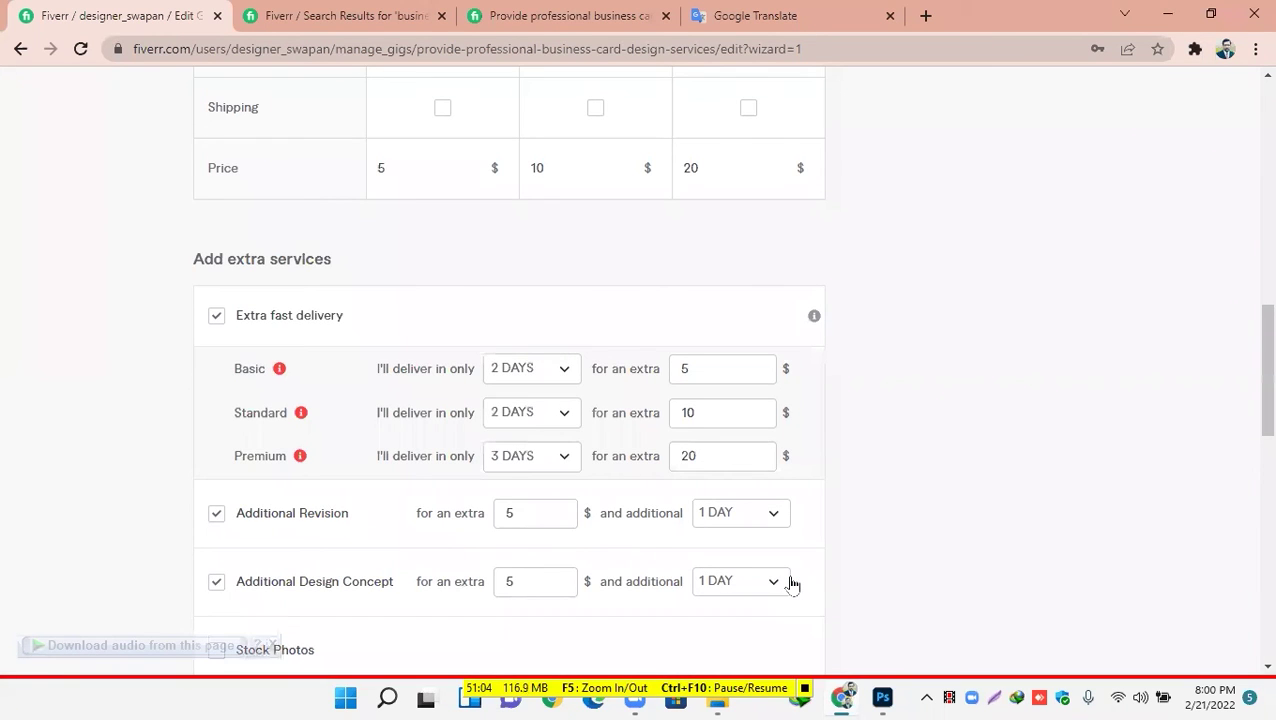
mouse_move(616, 440)
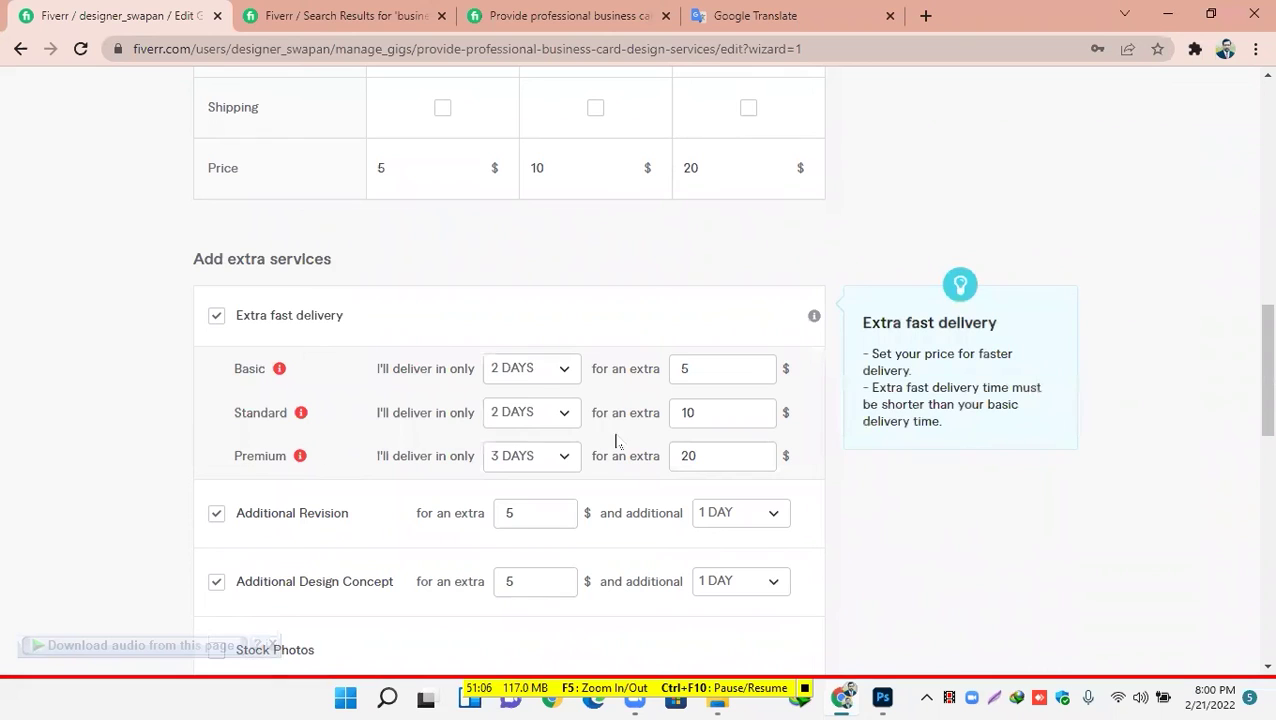
- Set extra-fast delivery to 2 days for Premium, 3 days for Standard, and 2 days for Basic
click(561, 457)
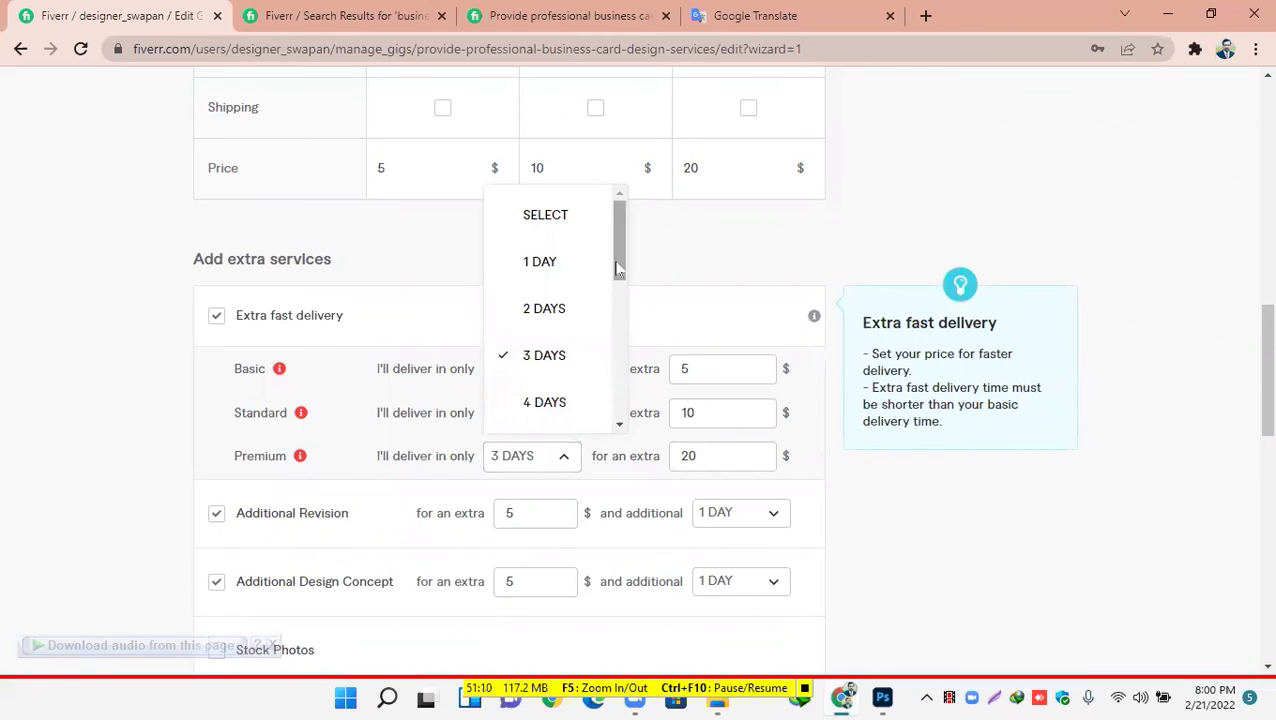
mouse_move(618, 268)
mouse_down()
mouse_move(622, 400)
mouse_move(621, 232)
mouse_up()
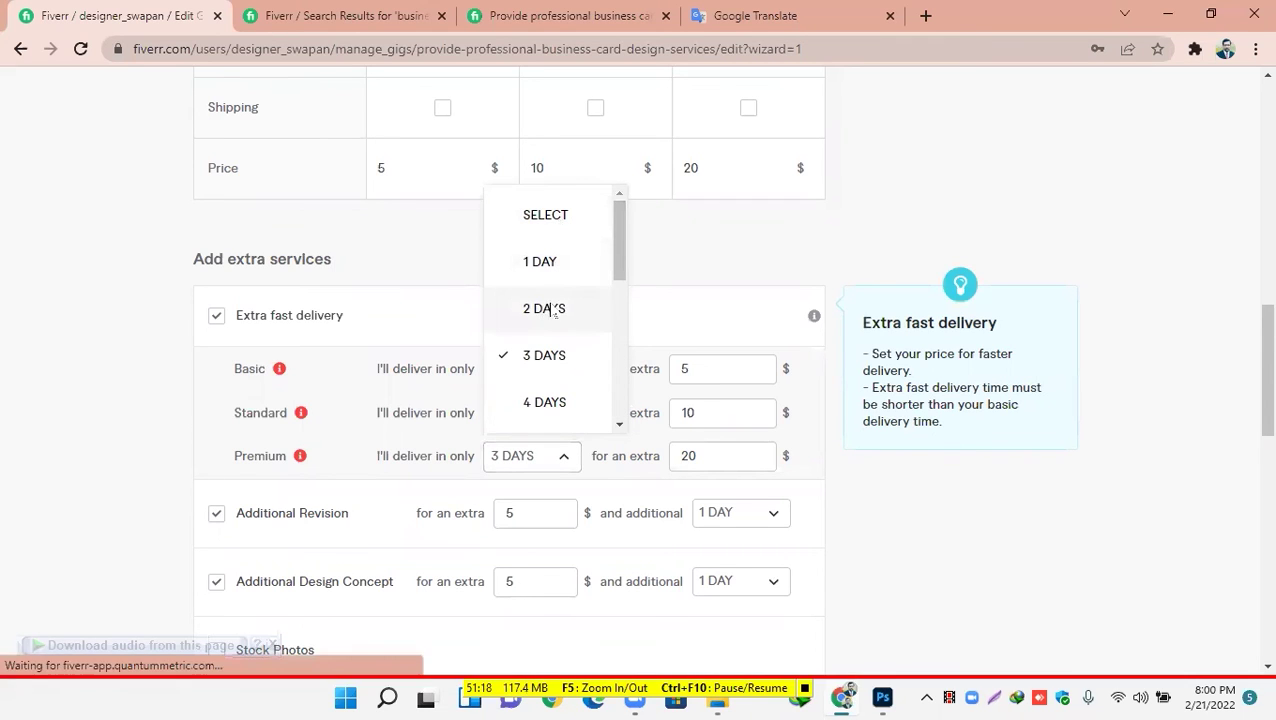
click(550, 311)
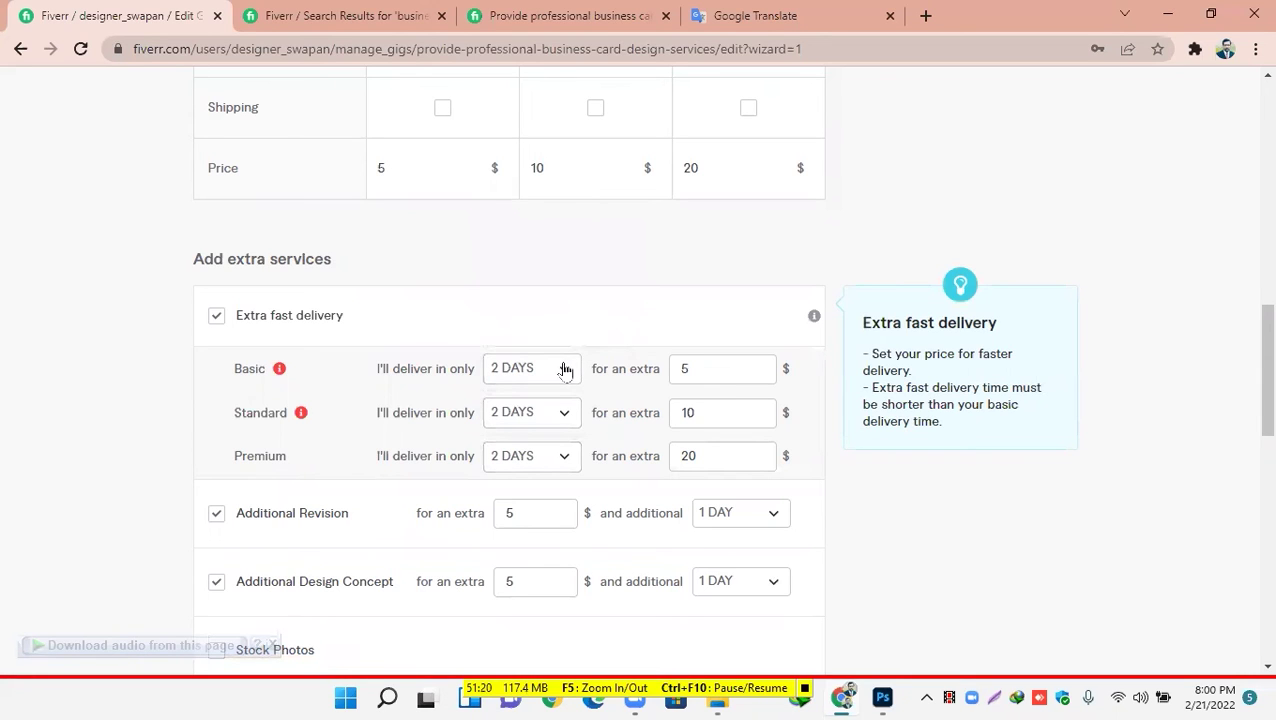
click(566, 415)
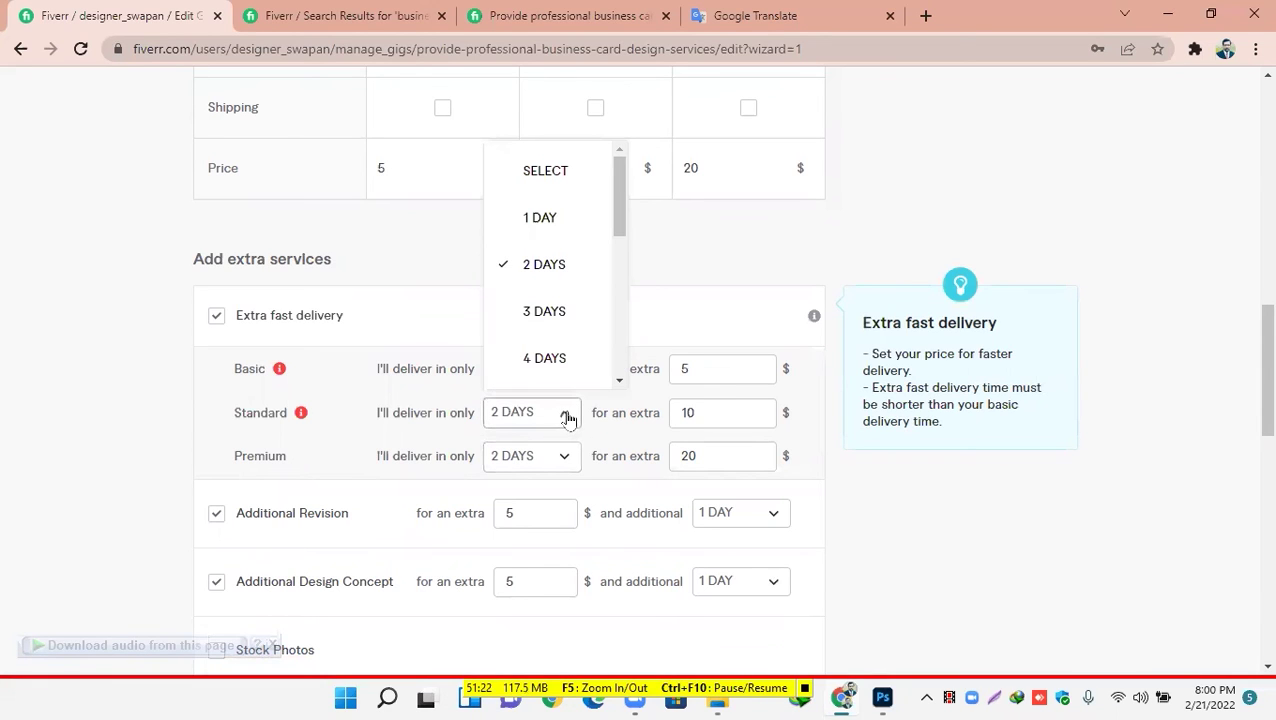
click(551, 316)
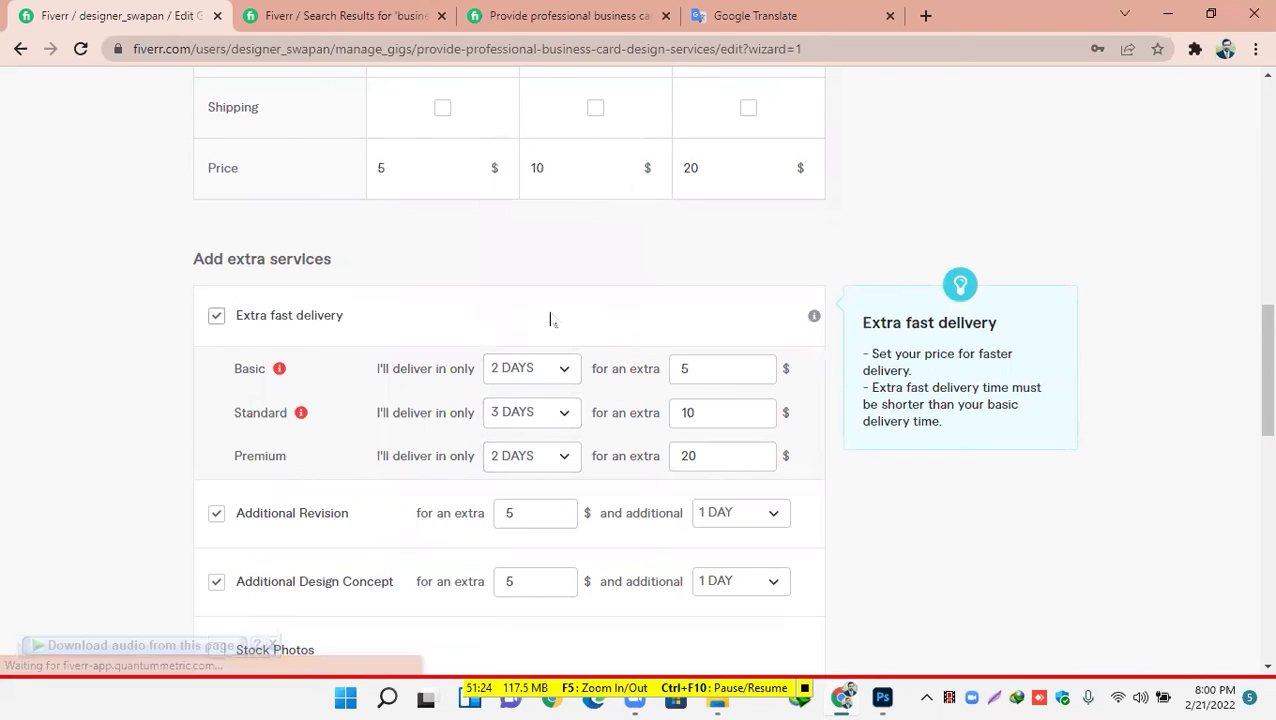
click(565, 370)
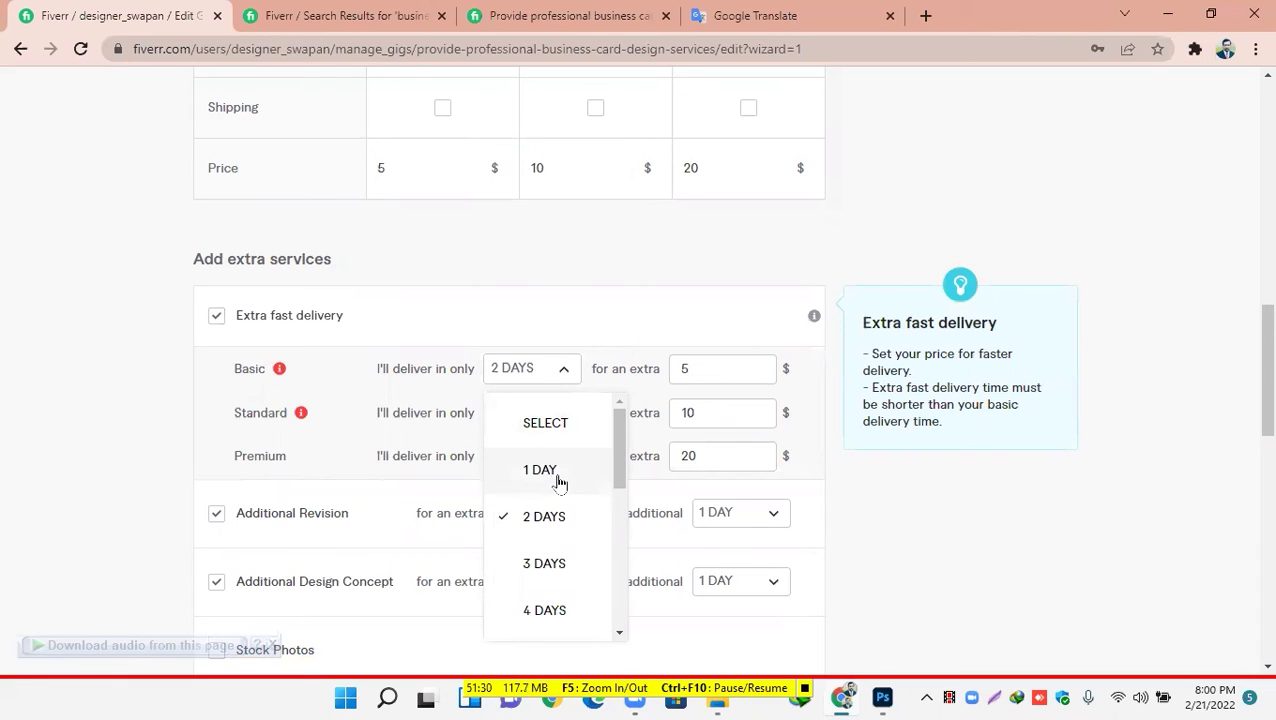
click(556, 520)
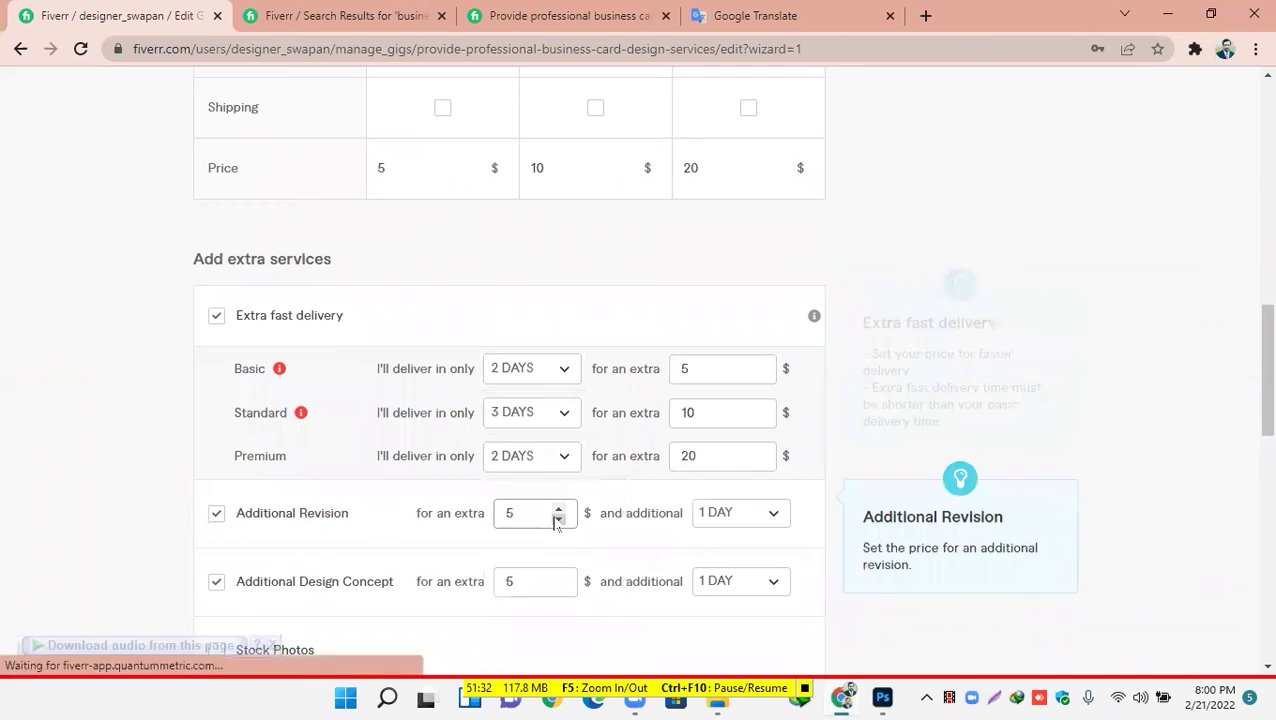
- Change Standard and Basic extra-fast delivery to 1 day
click(566, 417)
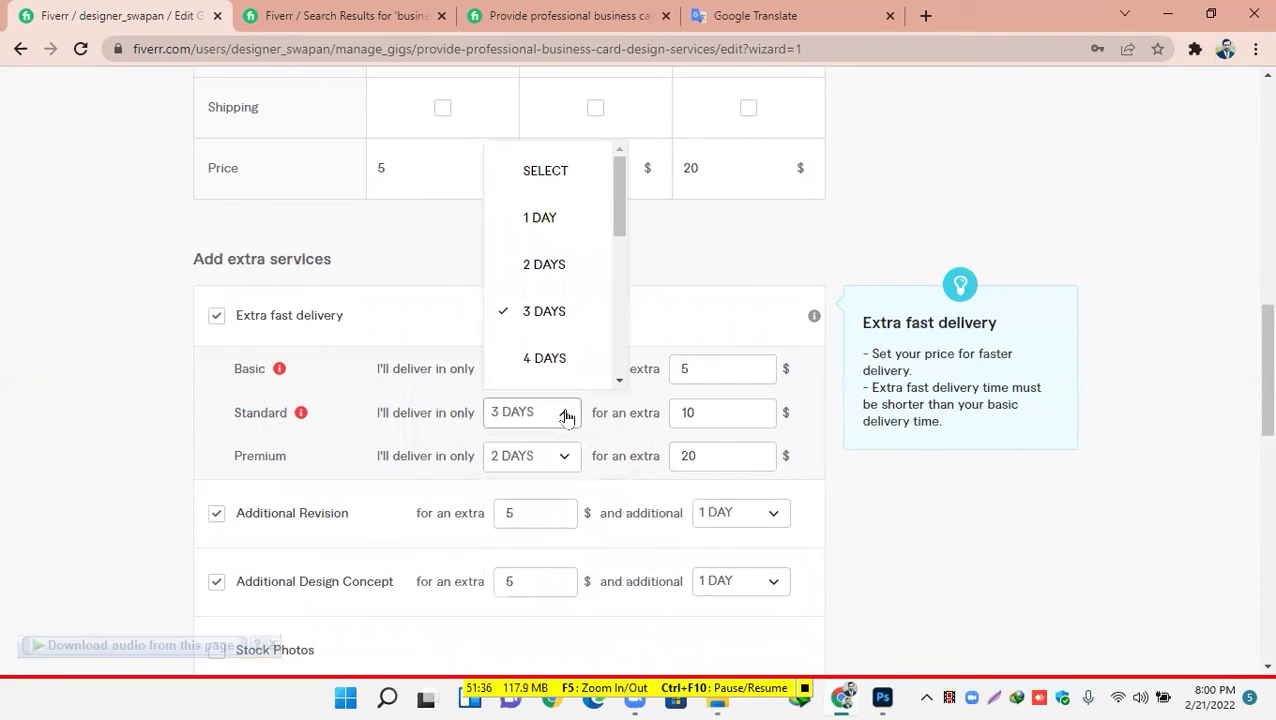
click(550, 268)
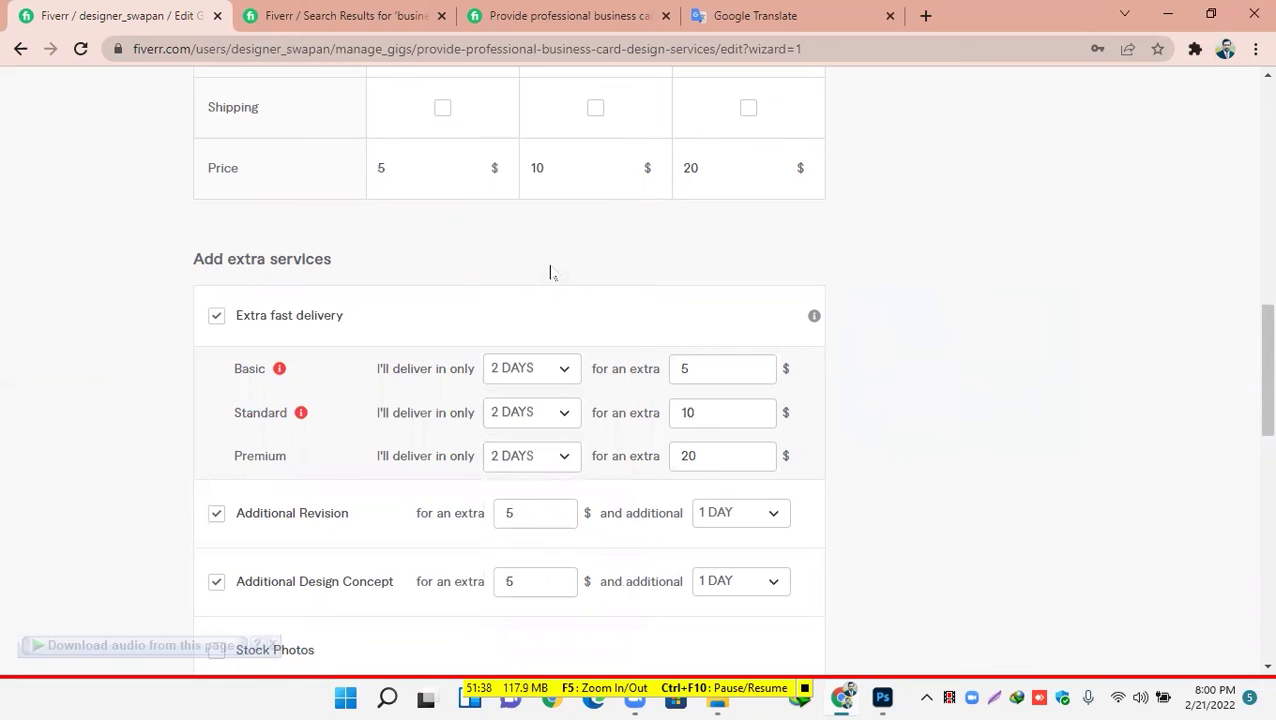
click(560, 411)
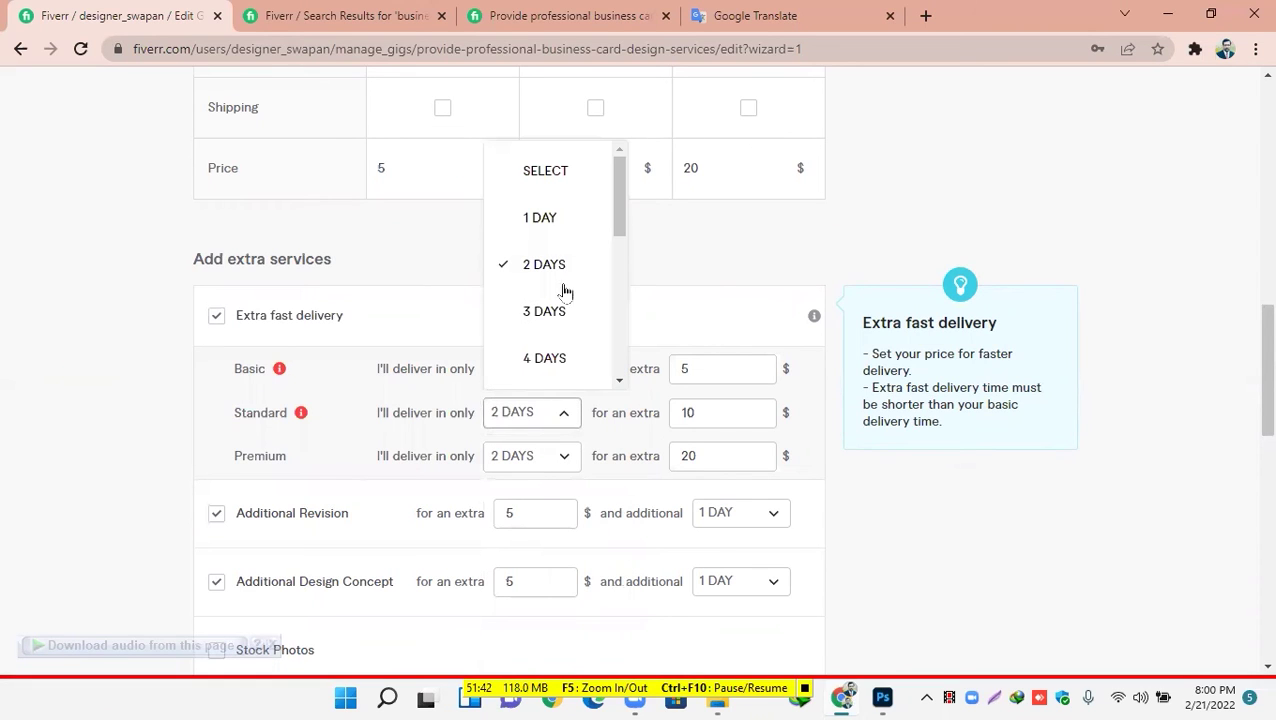
click(542, 218)
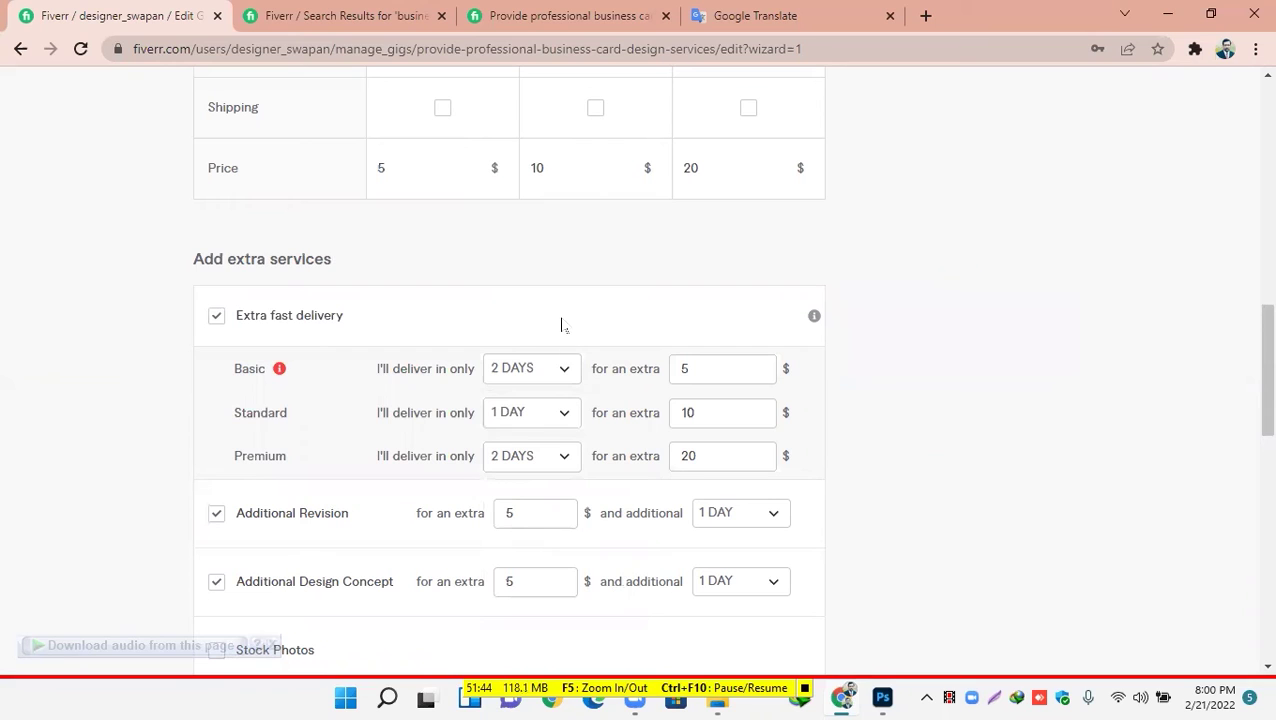
click(567, 370)
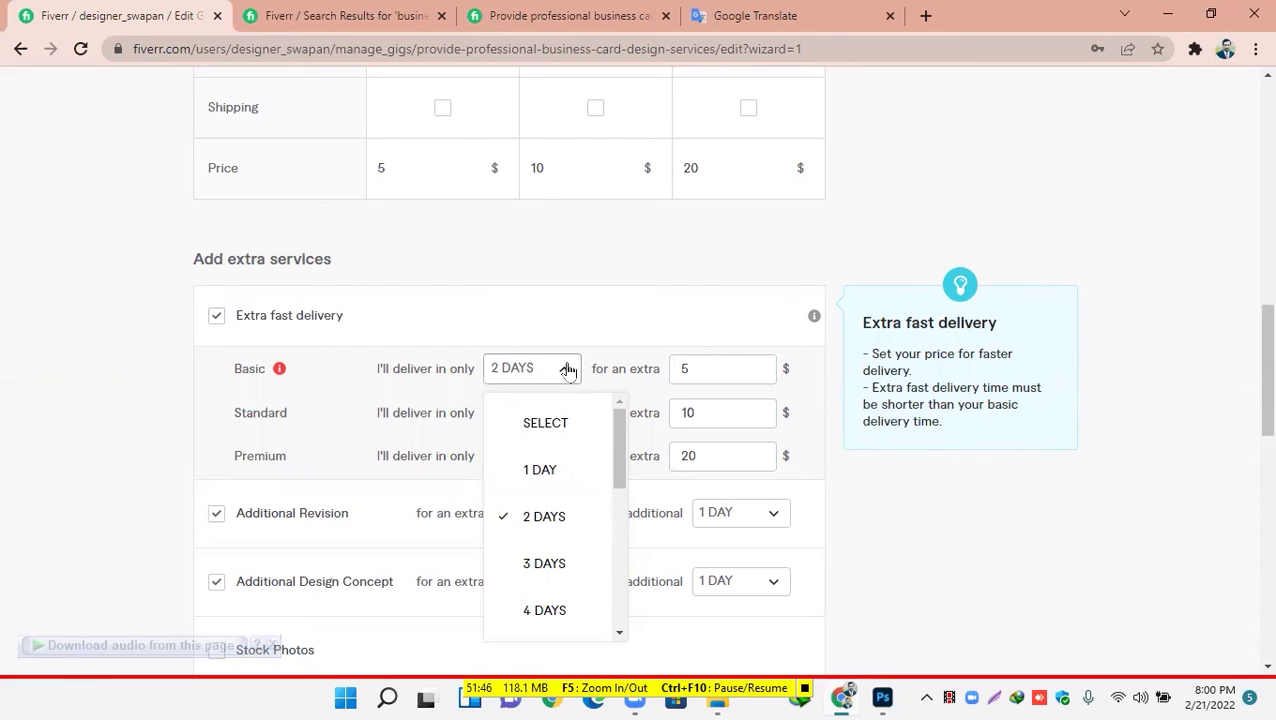
click(541, 474)
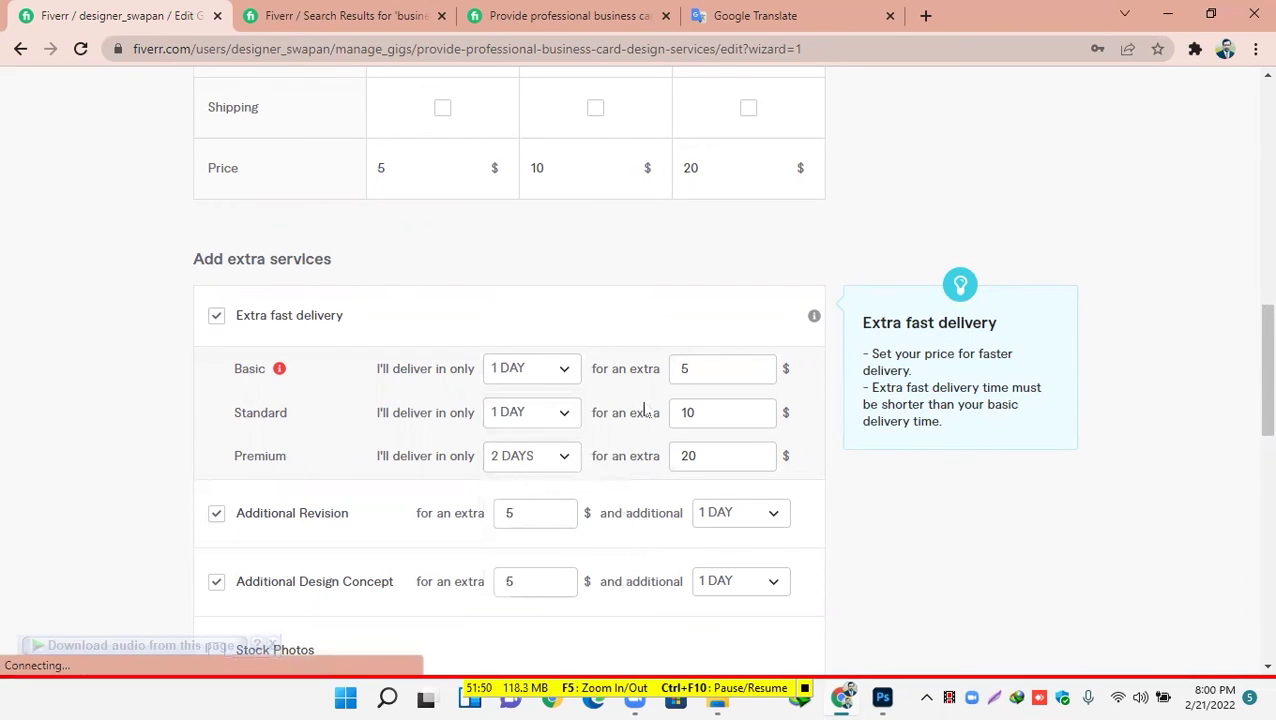
mouse_move(722, 456)
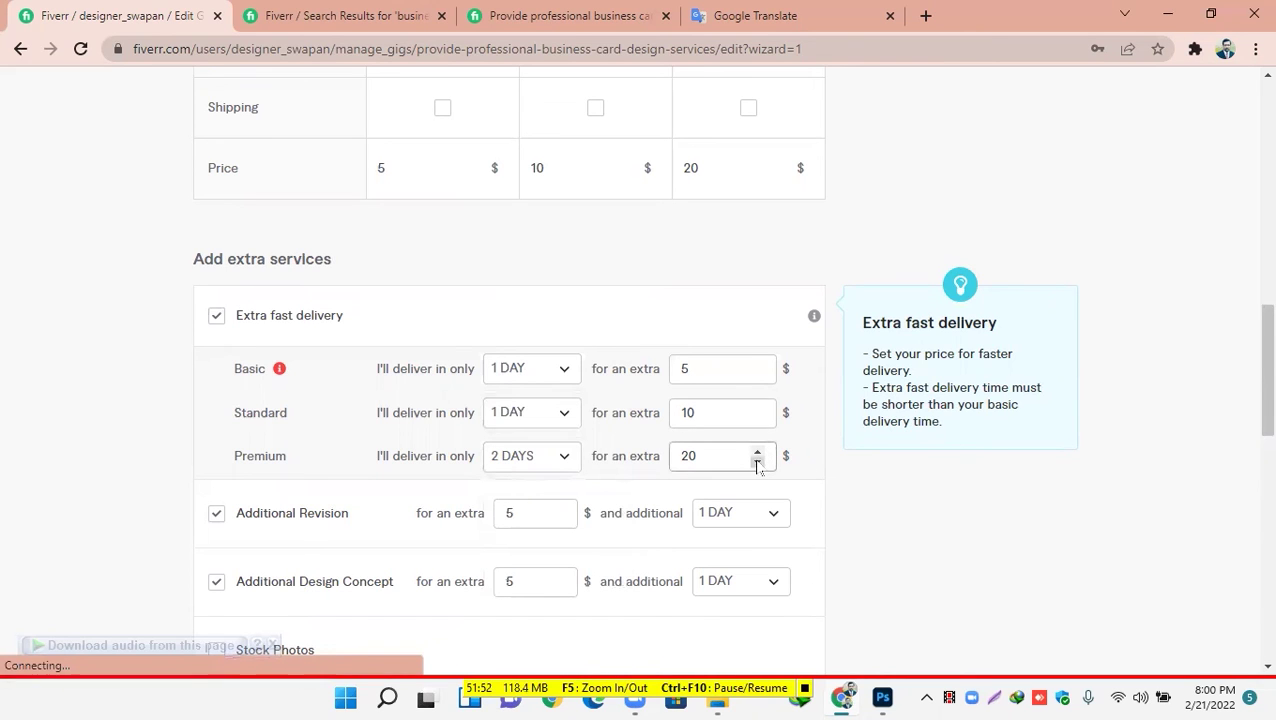
- Lower the Premium extra-fast price to 15, then set Premium to 3 days and Standard to 2 days
click(757, 463)
scroll(727, 515, down, 5)
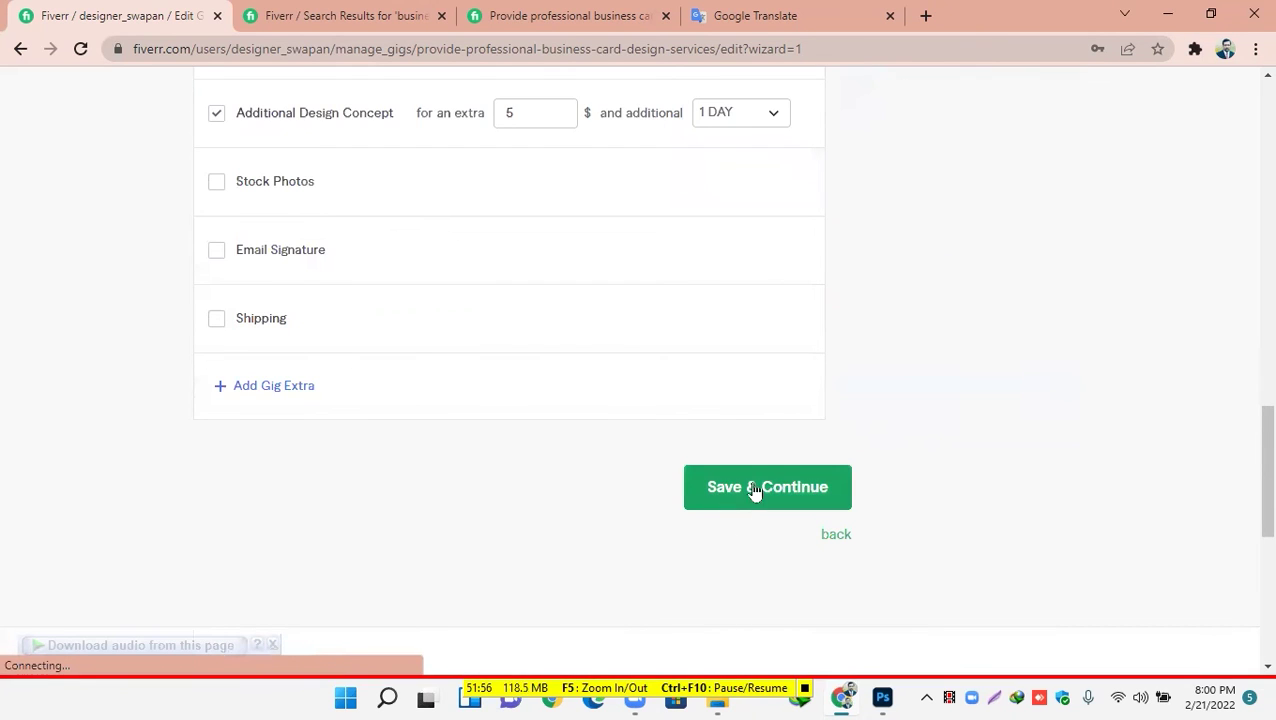
click(756, 484)
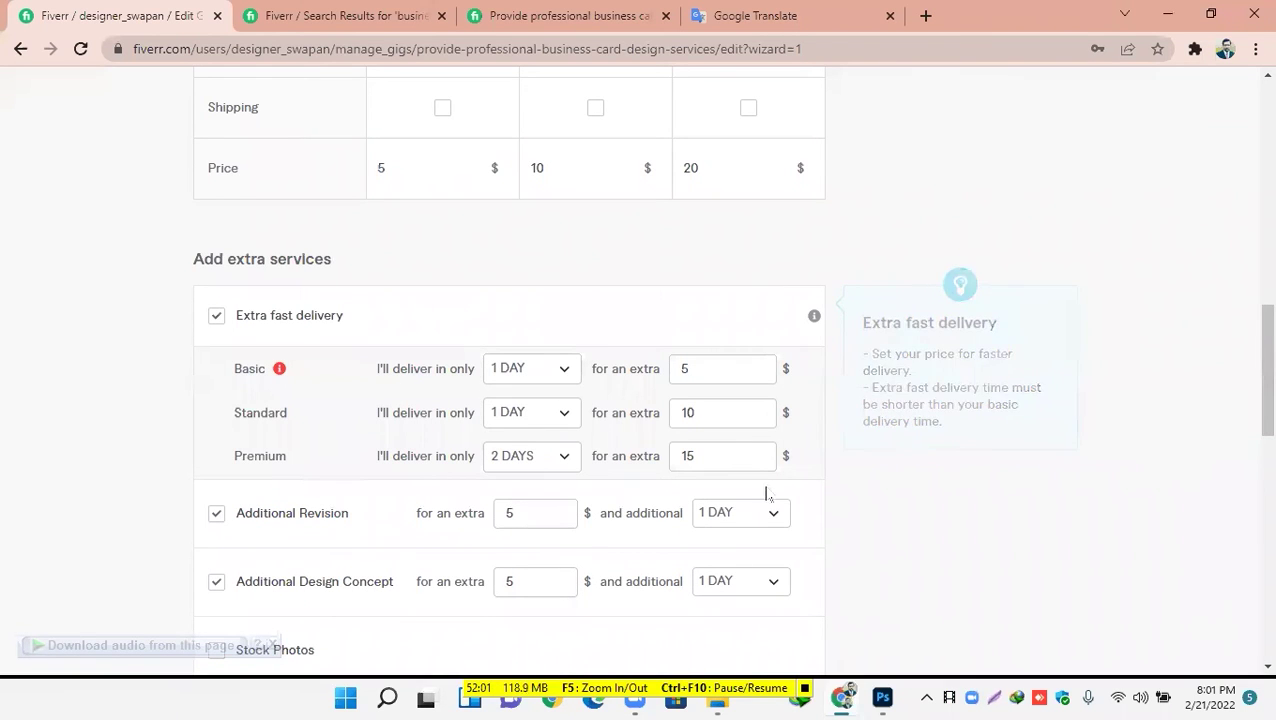
click(565, 458)
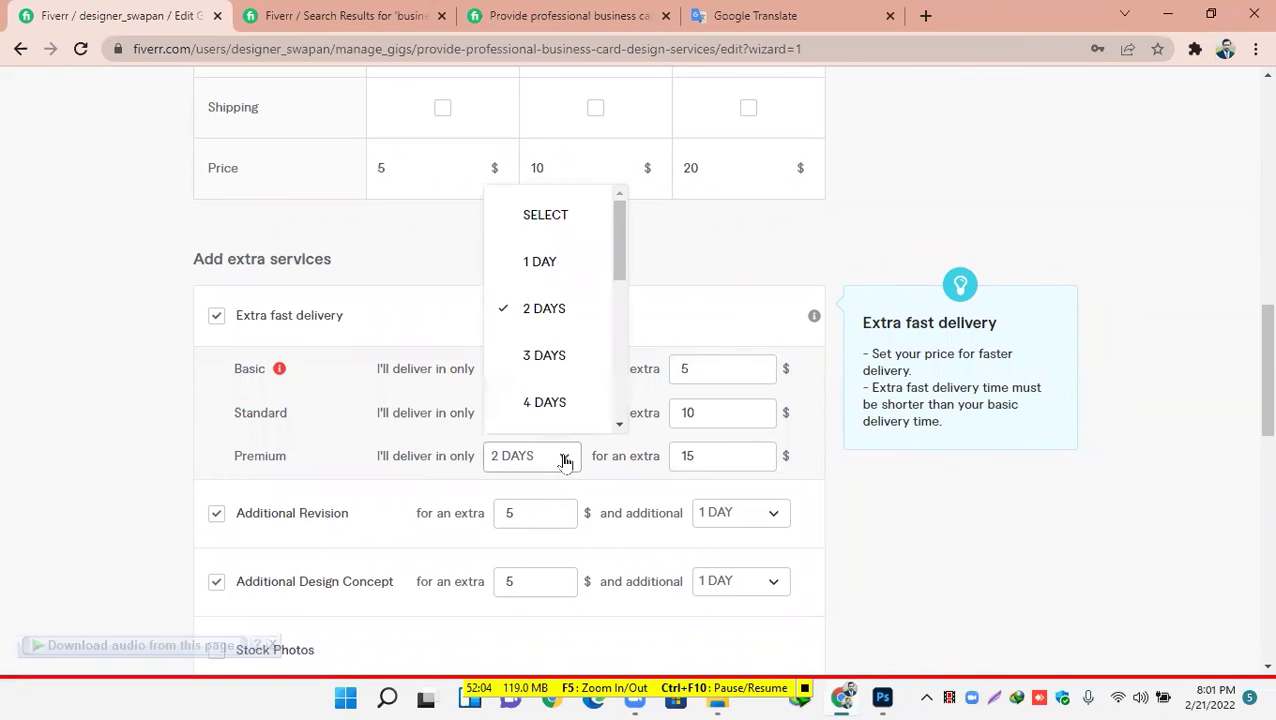
click(545, 357)
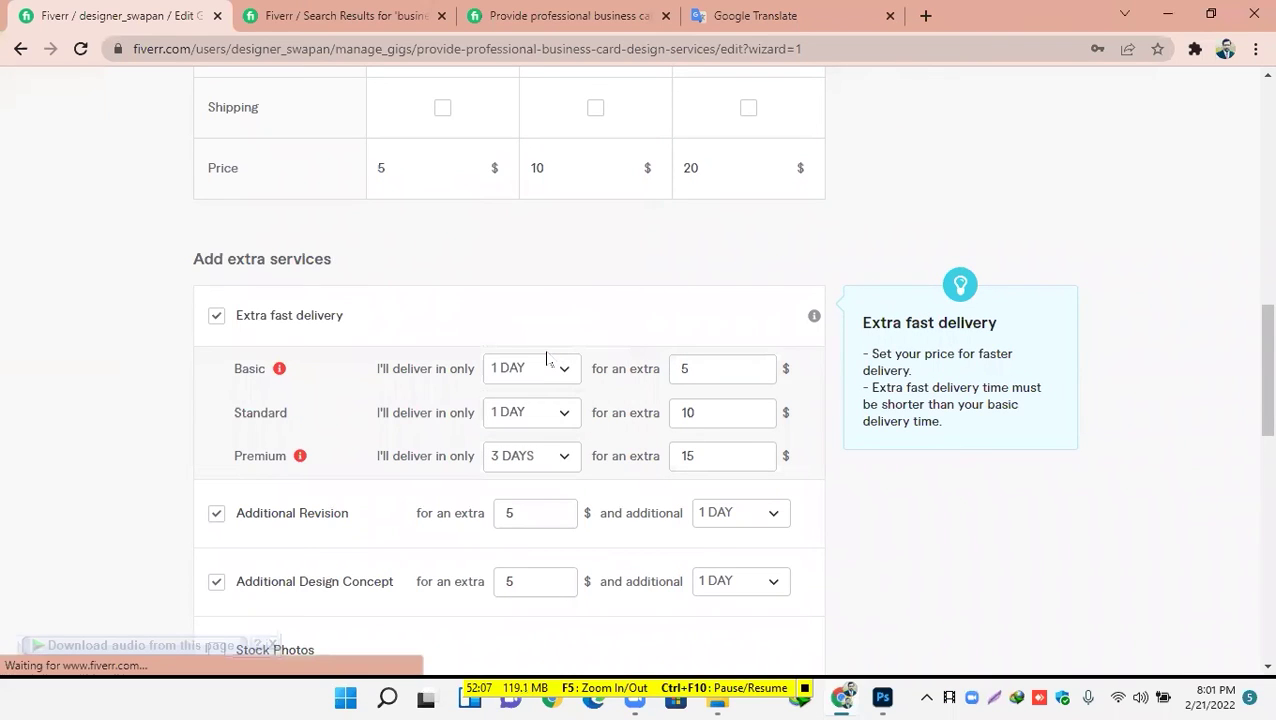
click(561, 418)
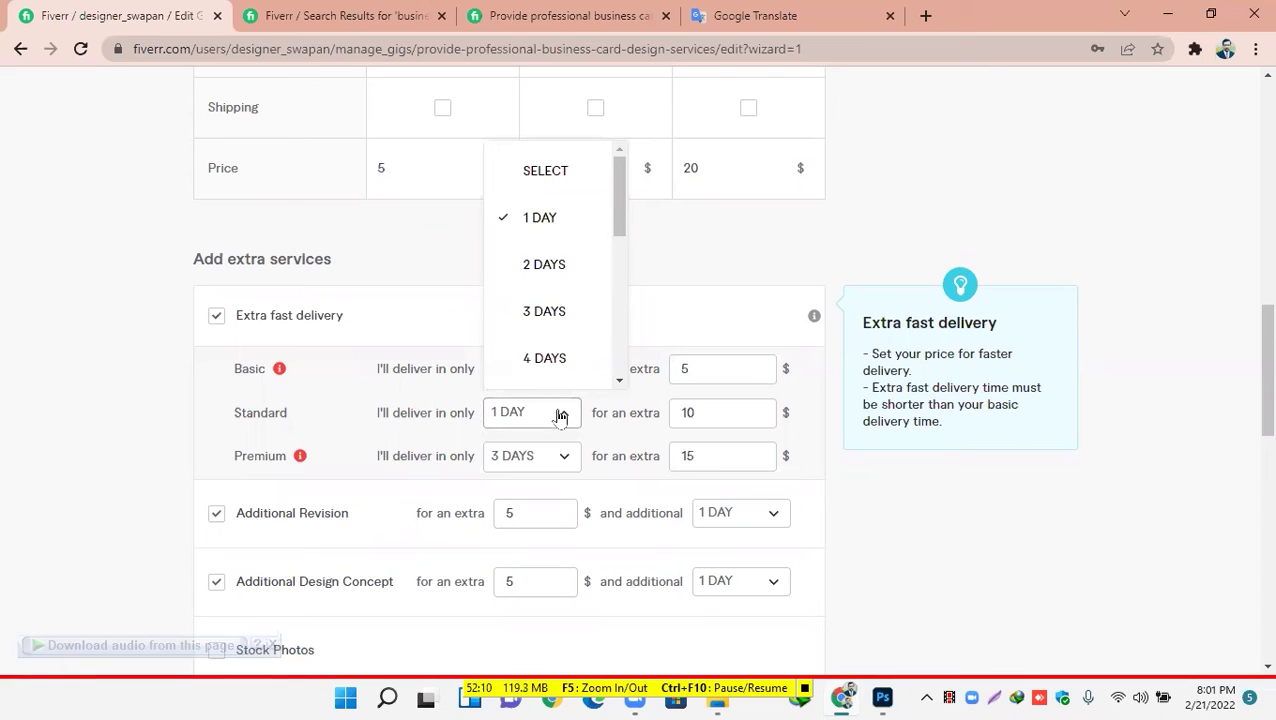
click(549, 266)
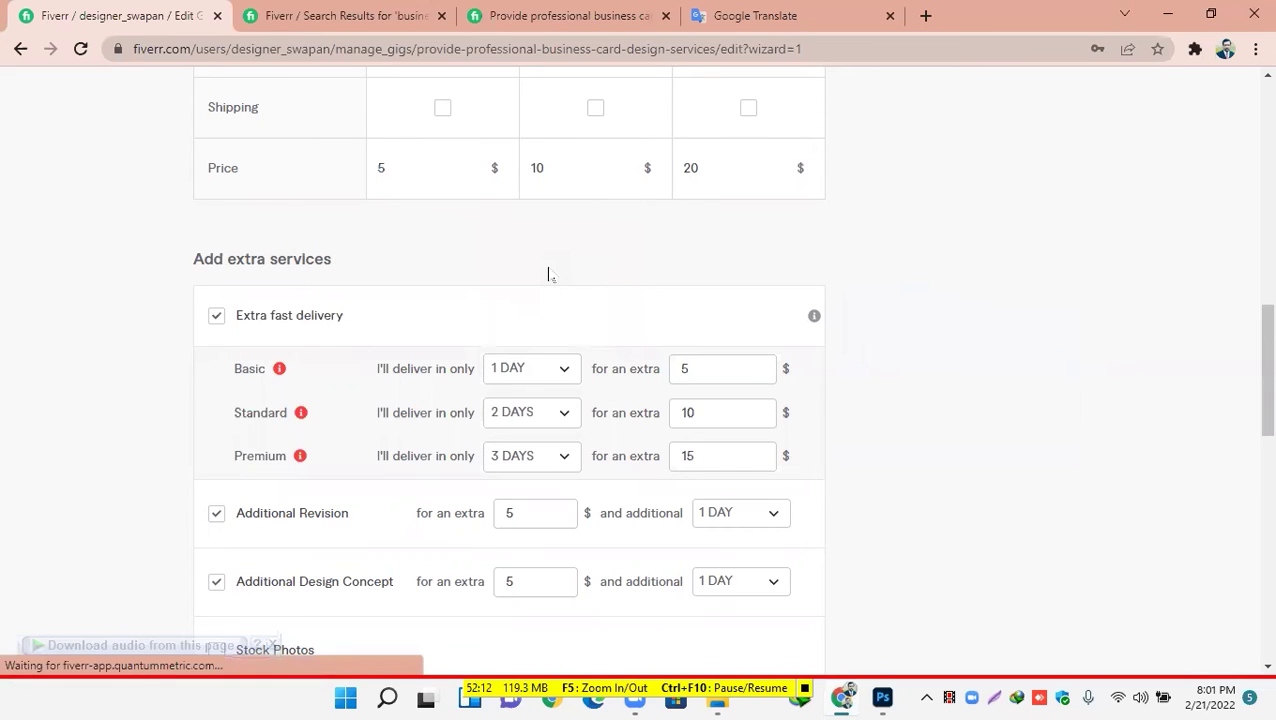
click(571, 373)
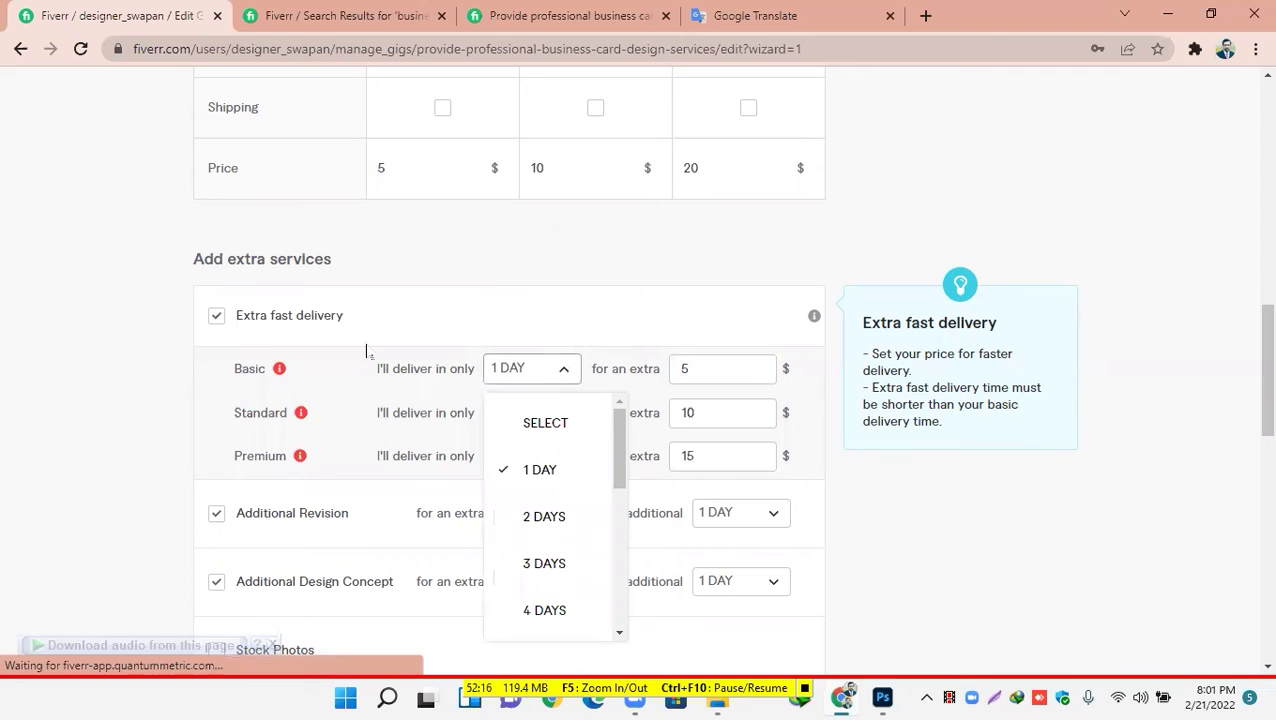
- Uncheck the Extra fast delivery add-on and save the pricing step
click(216, 316)
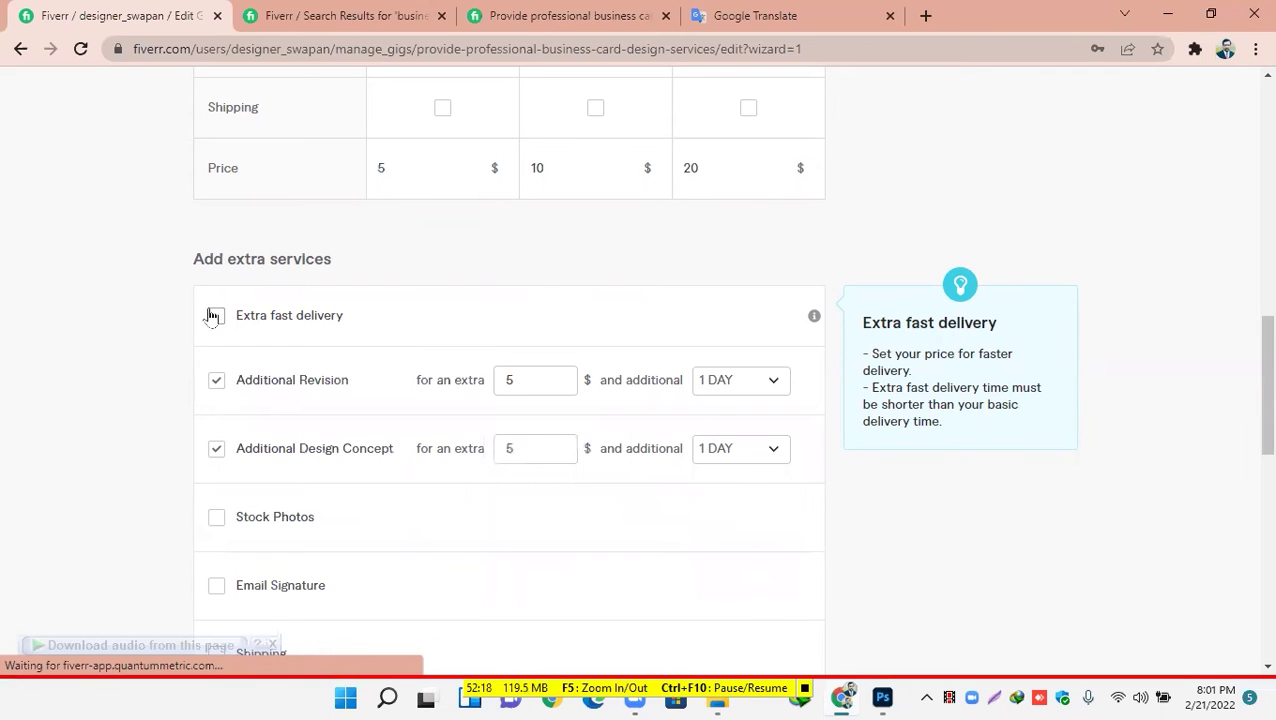
scroll(655, 521, down, 1)
scroll(655, 521, down, 3)
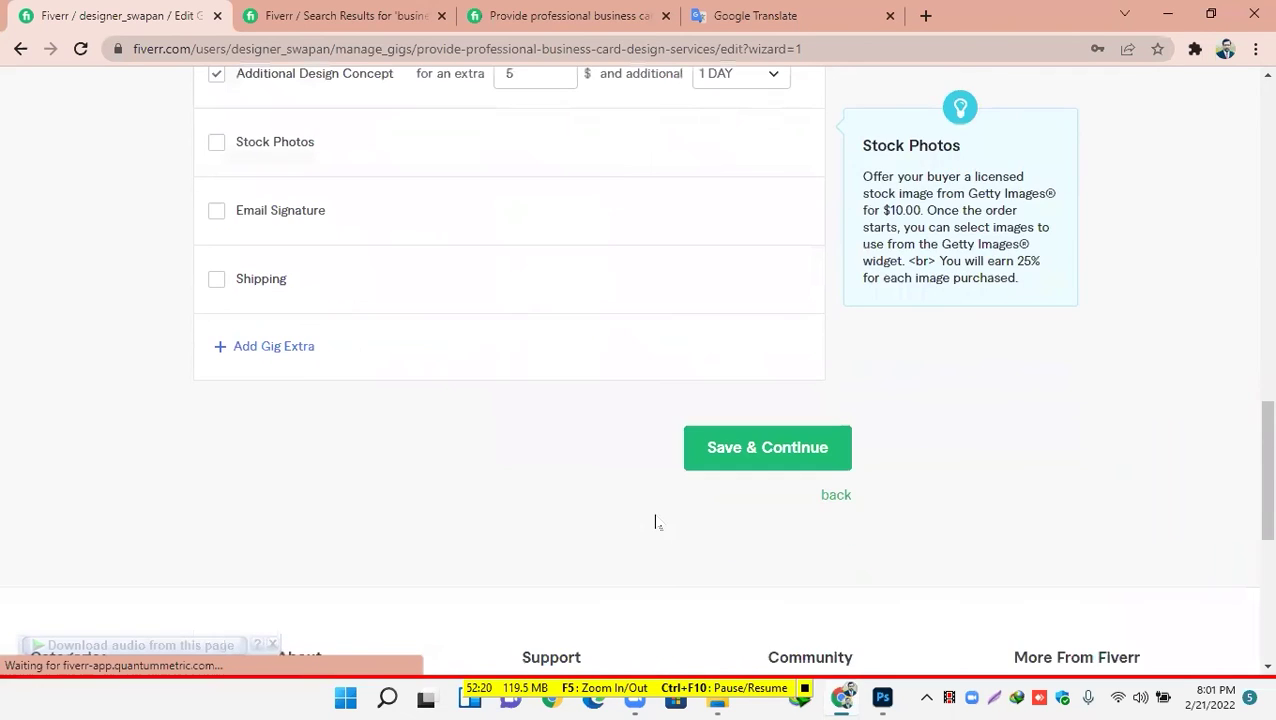
scroll(772, 476, down, 1)
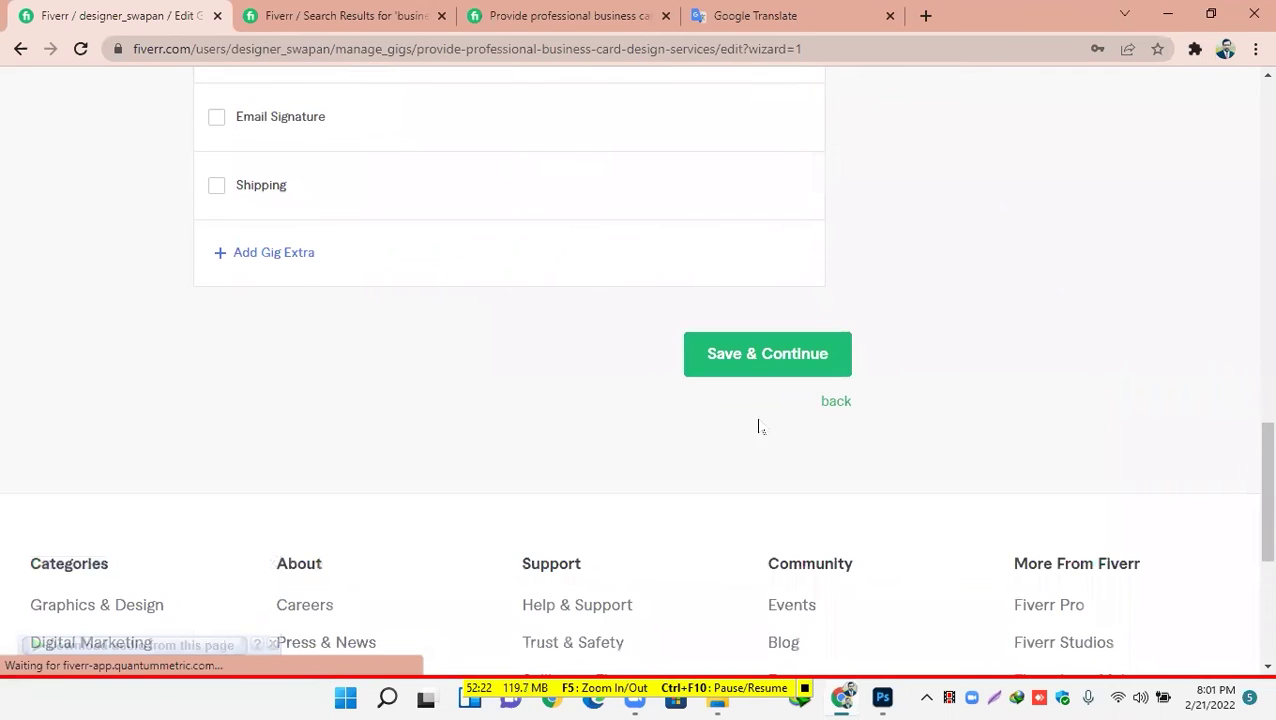
click(760, 366)
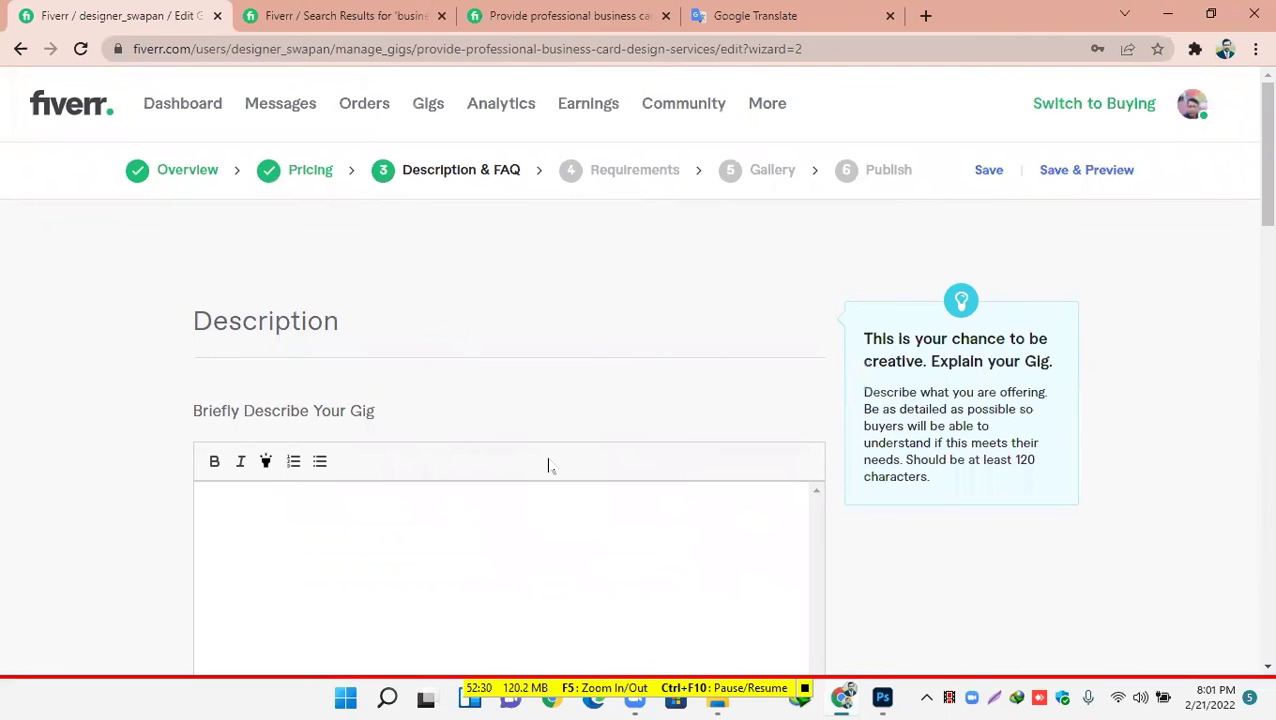
- Close the 'Fiverr / Search Results' browser tab
scroll(548, 465, down, 1)
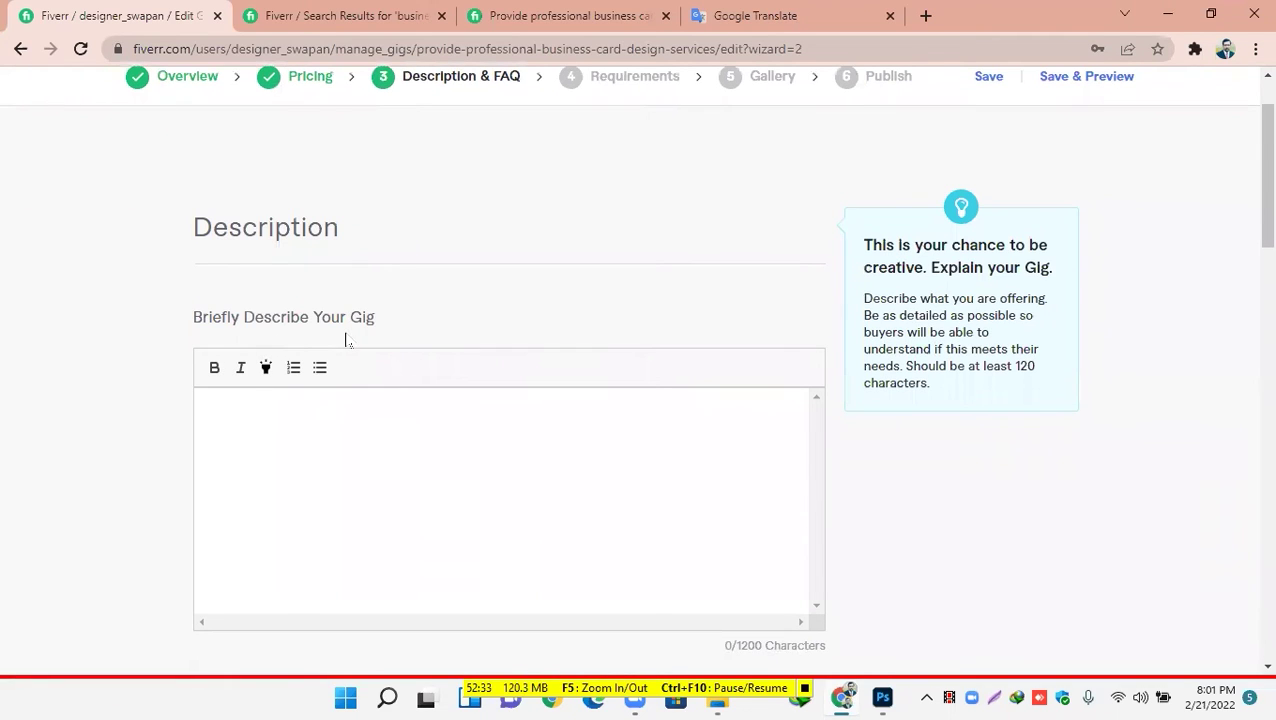
click(441, 16)
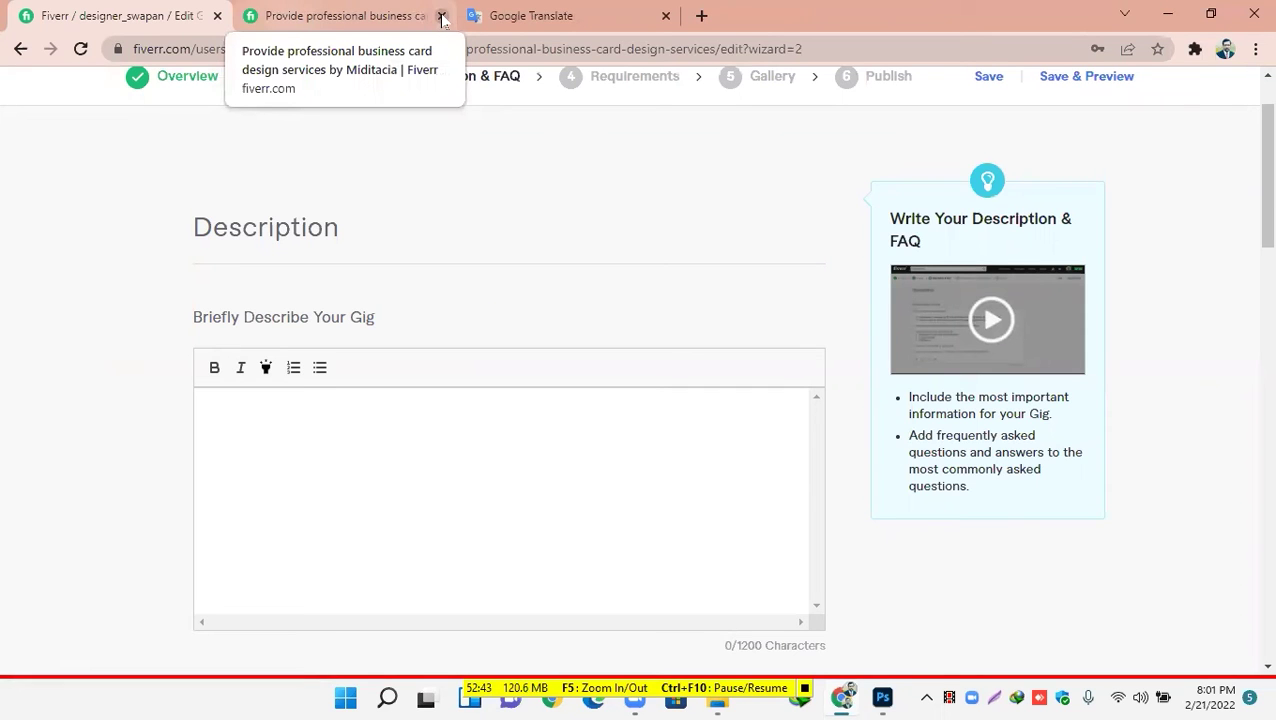
- Copy the About This Gig text from the reference business card gig and return to the gig editor
click(377, 22)
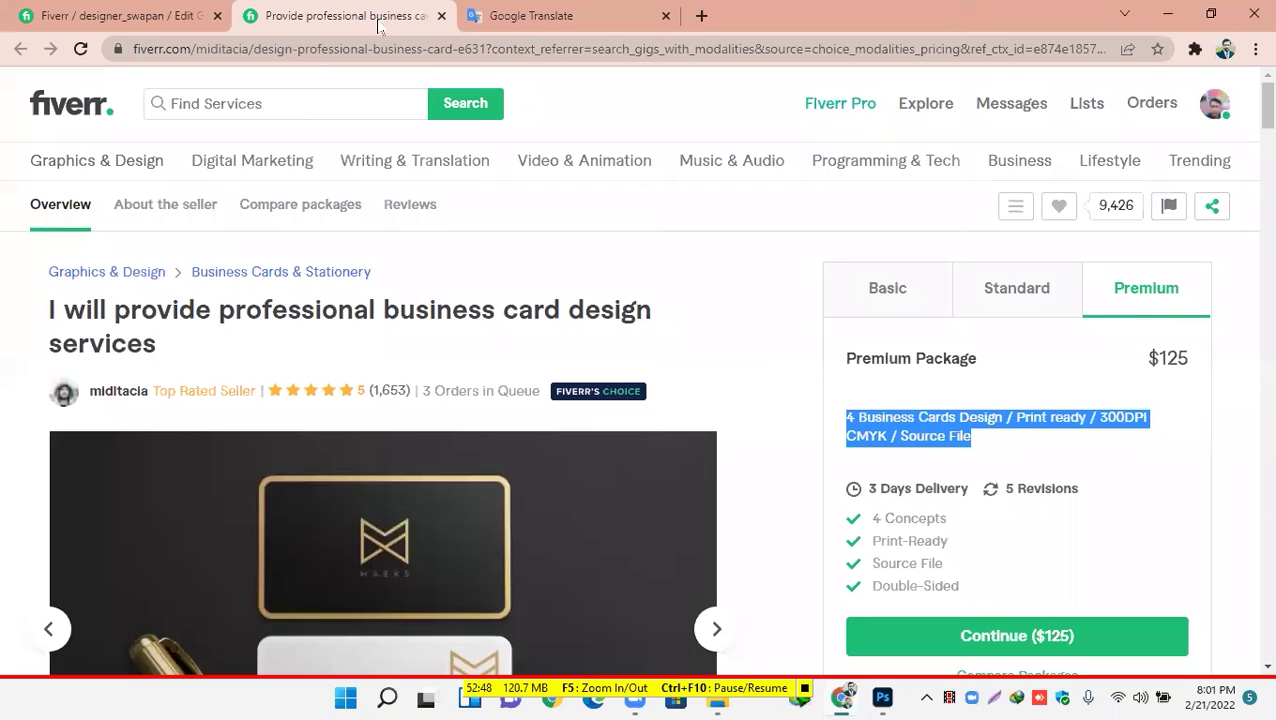
scroll(433, 538, down, 5)
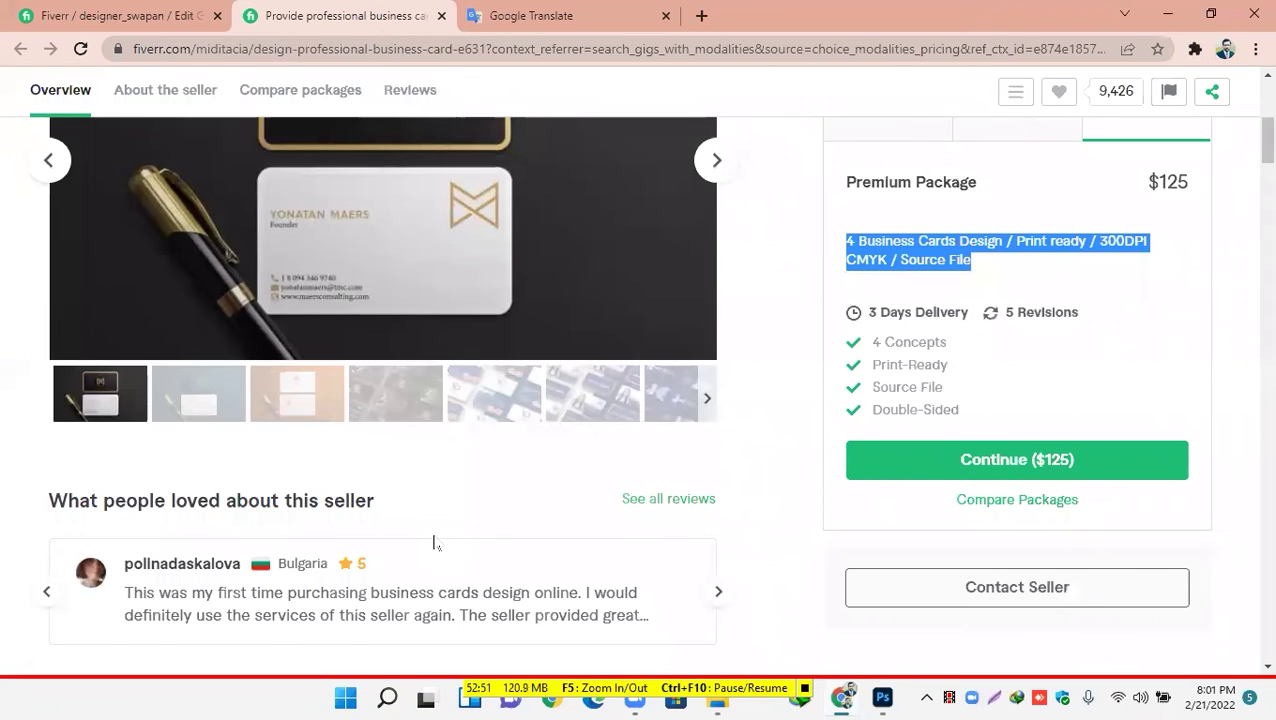
scroll(433, 543, down, 3)
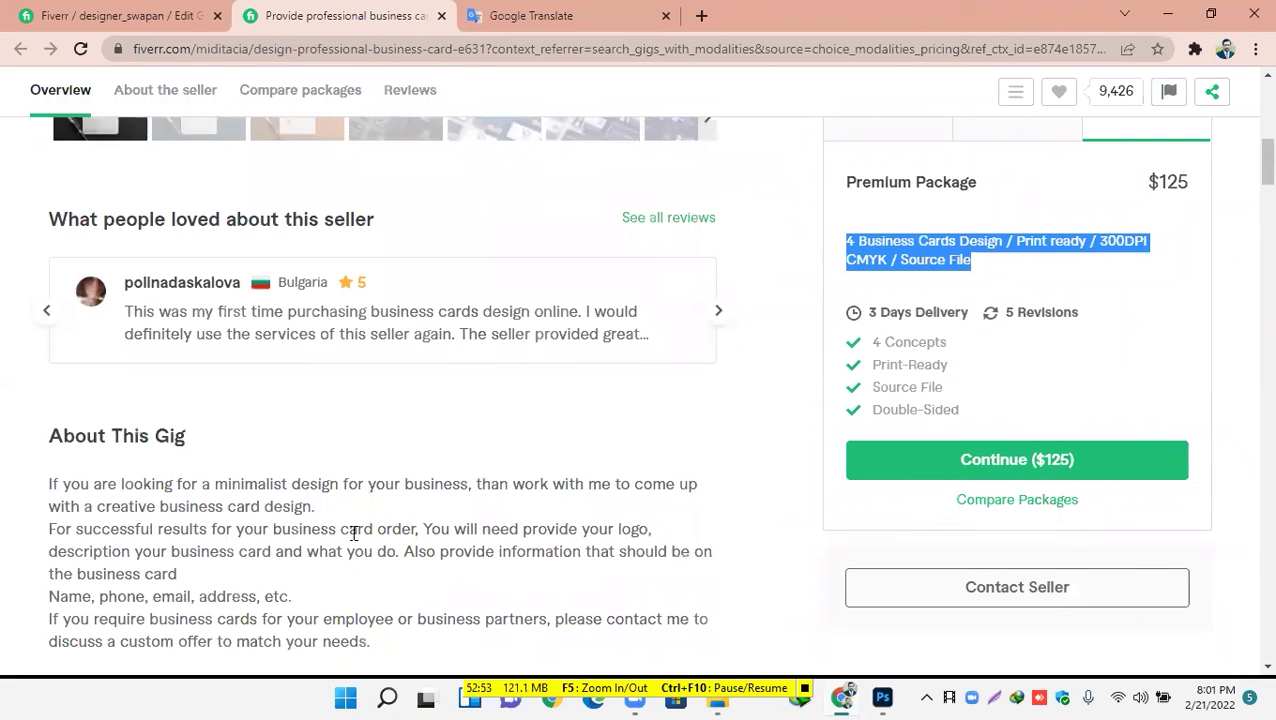
scroll(55, 541, down, 3)
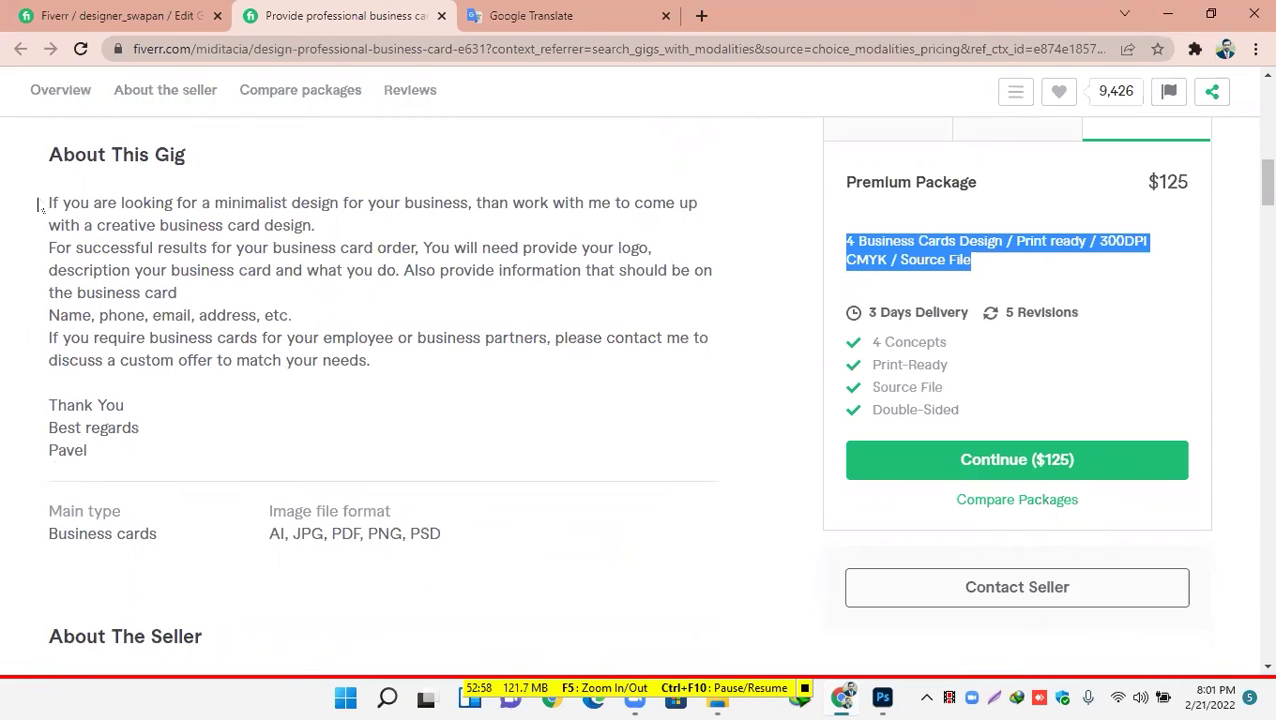
mouse_move(44, 205)
mouse_down()
mouse_move(155, 366)
mouse_move(166, 457)
mouse_up()
key(ctrl+c)
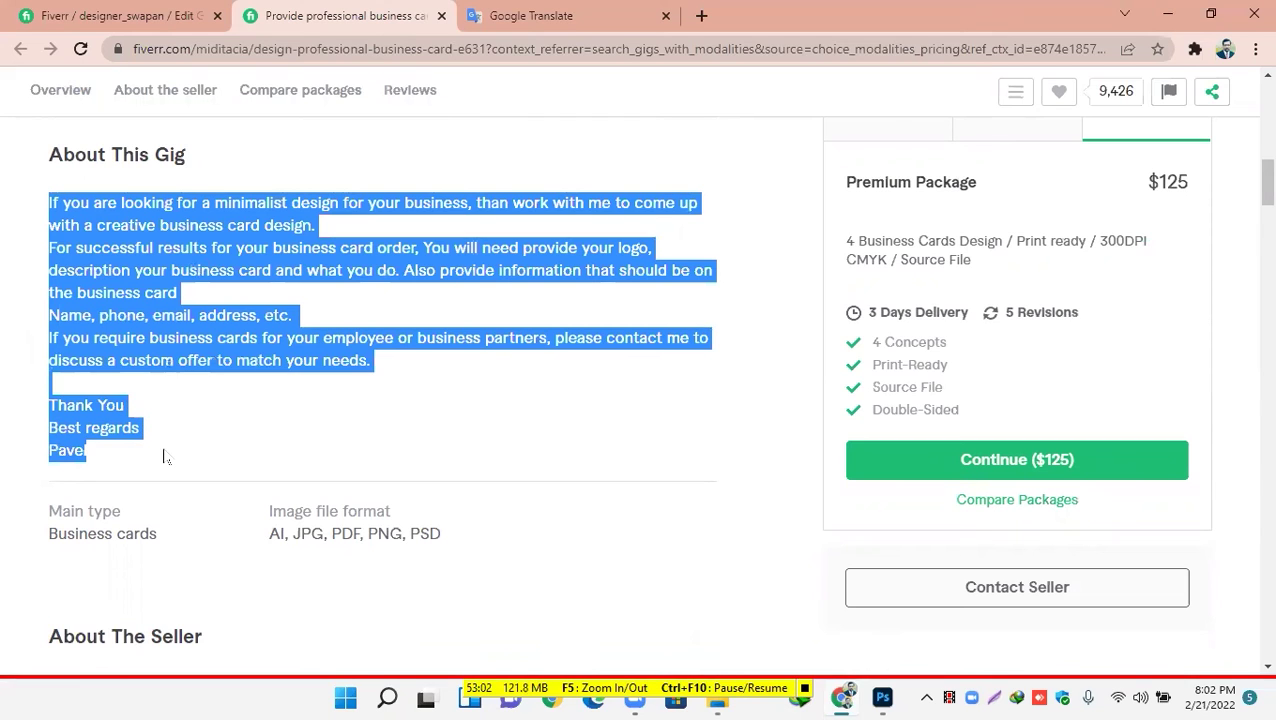
right_click(124, 337)
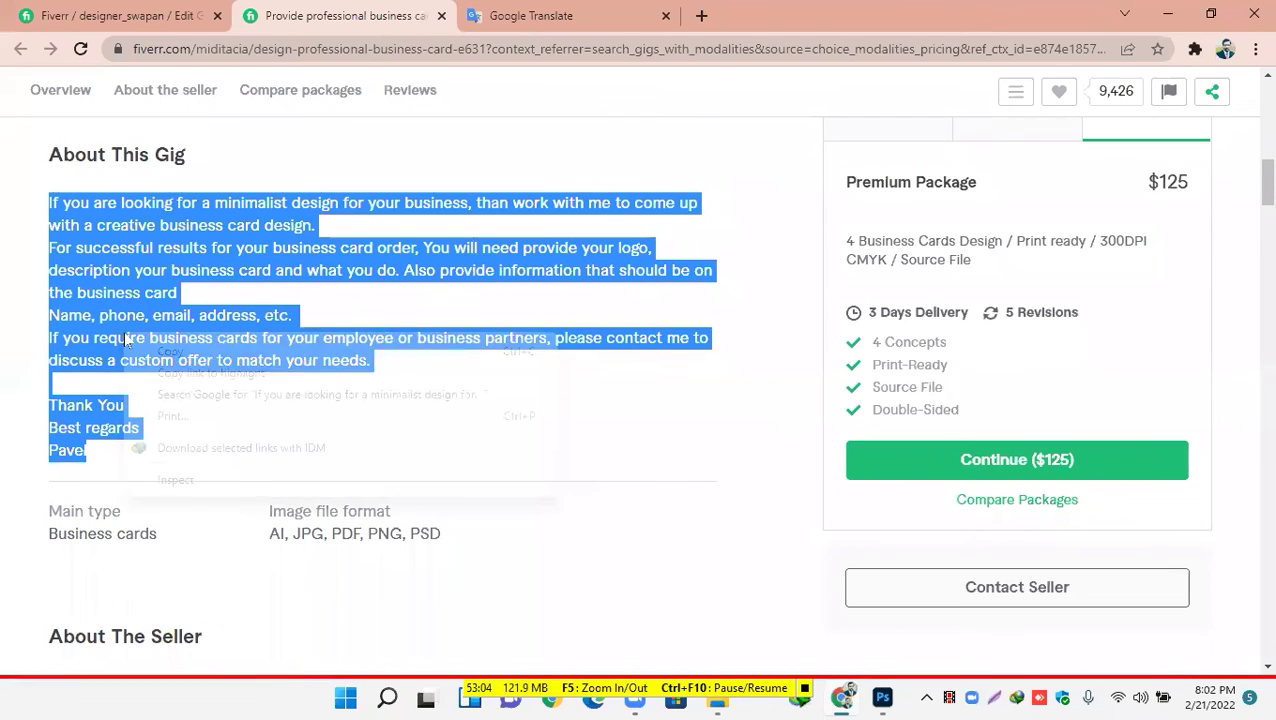
click(174, 352)
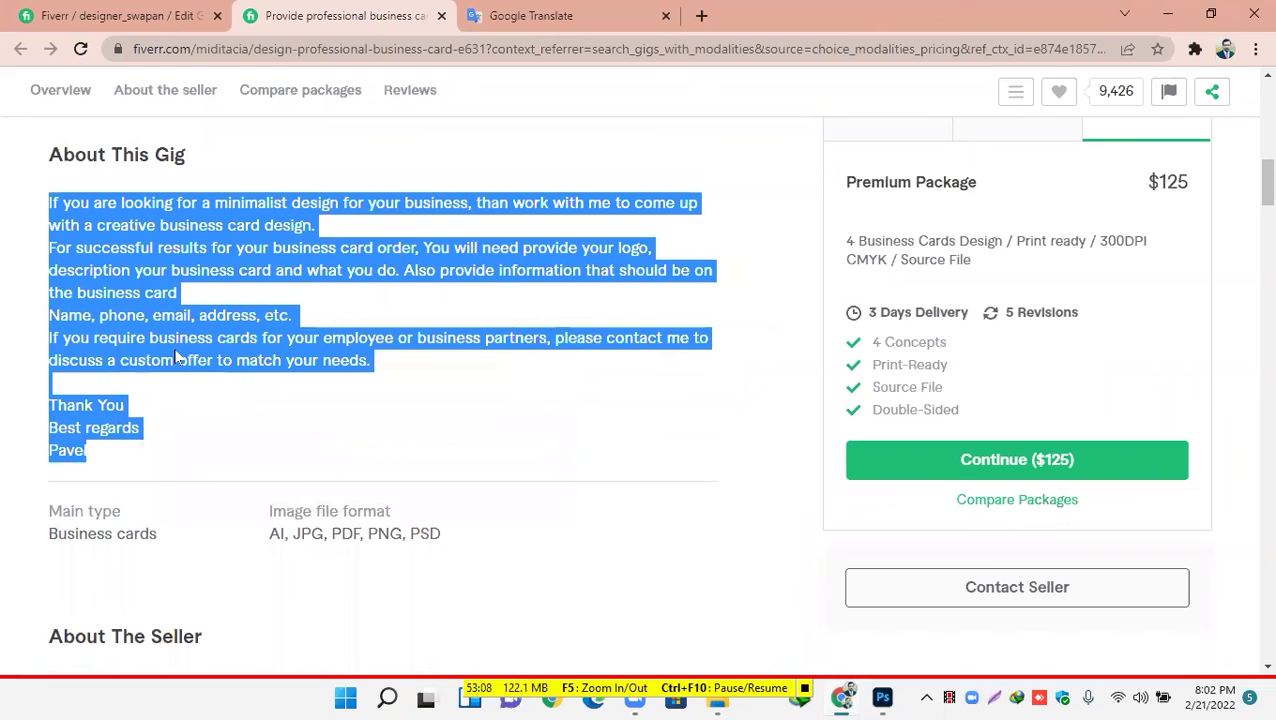
click(115, 22)
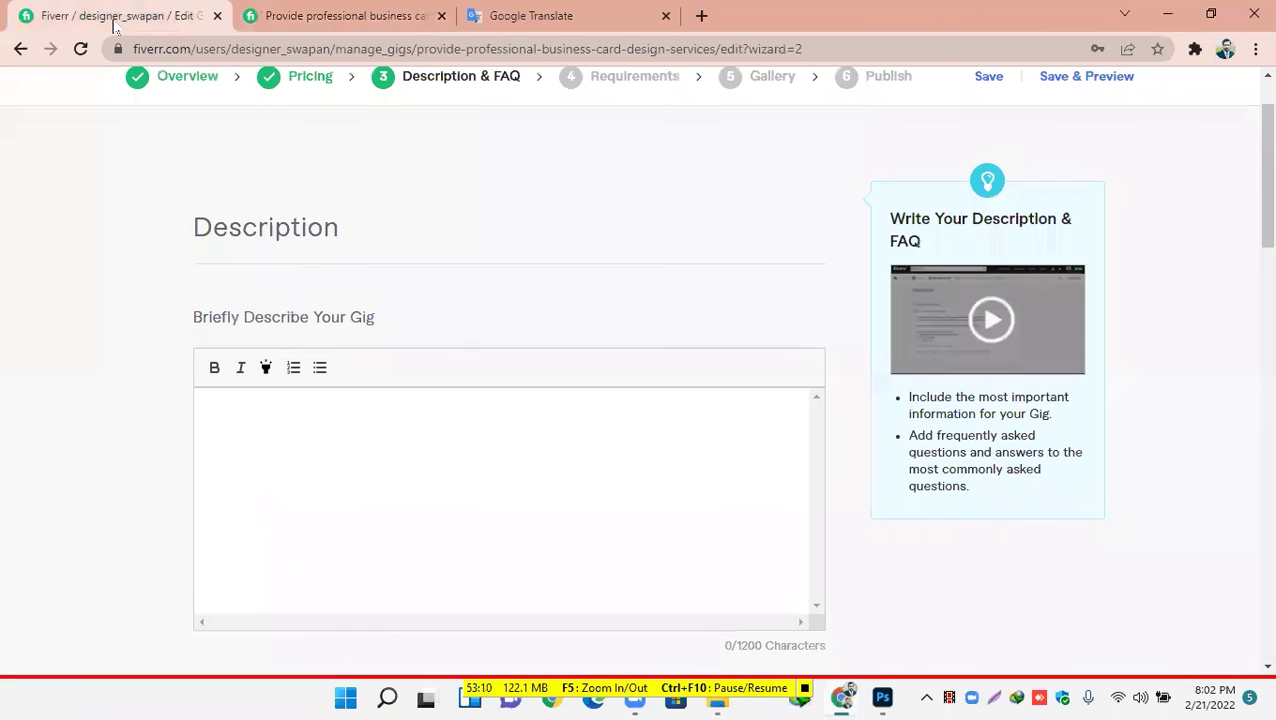
- Paste the copied text into the gig description and add a 'Hi,' greeting line at the top
click(273, 474)
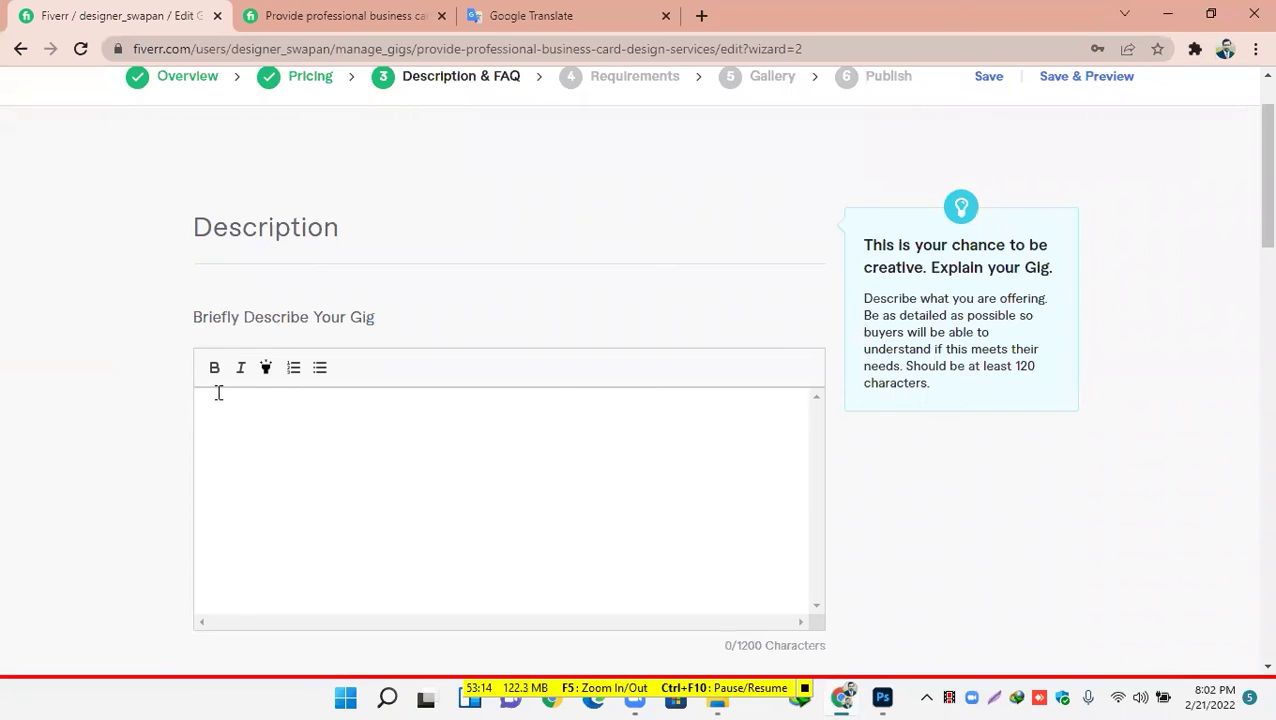
key(ctrl+v)
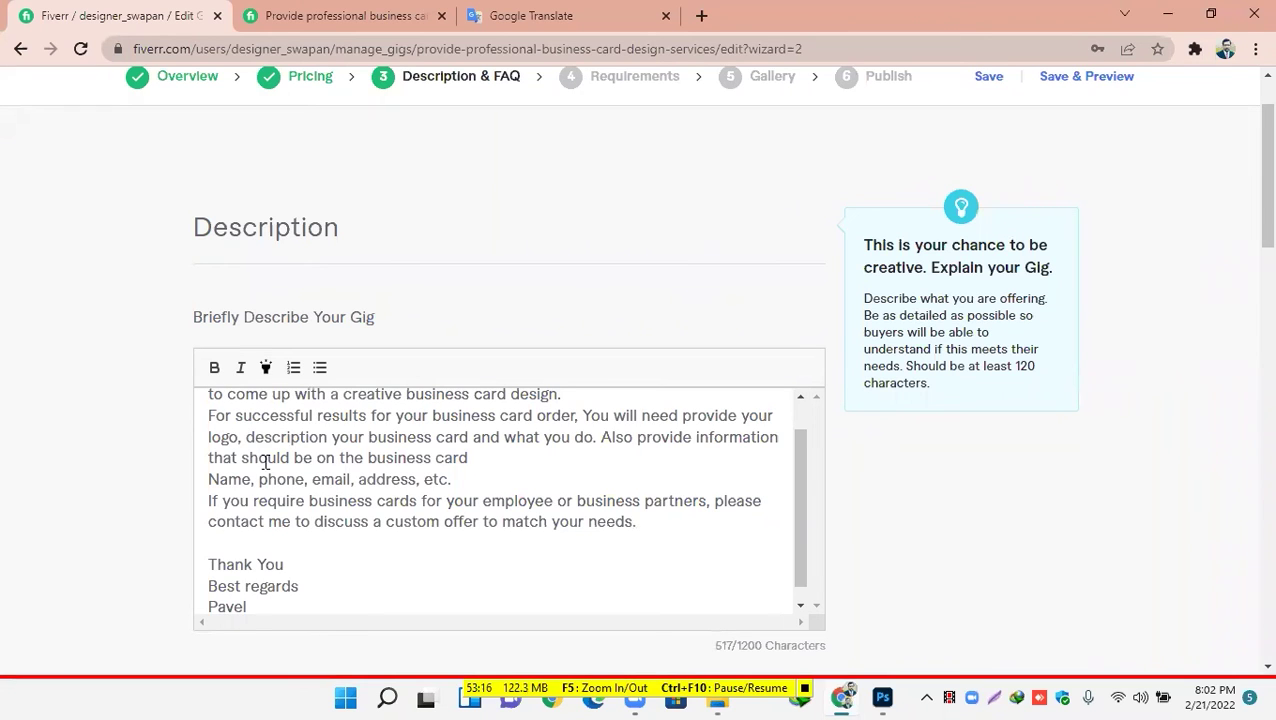
scroll(462, 570, up, 1)
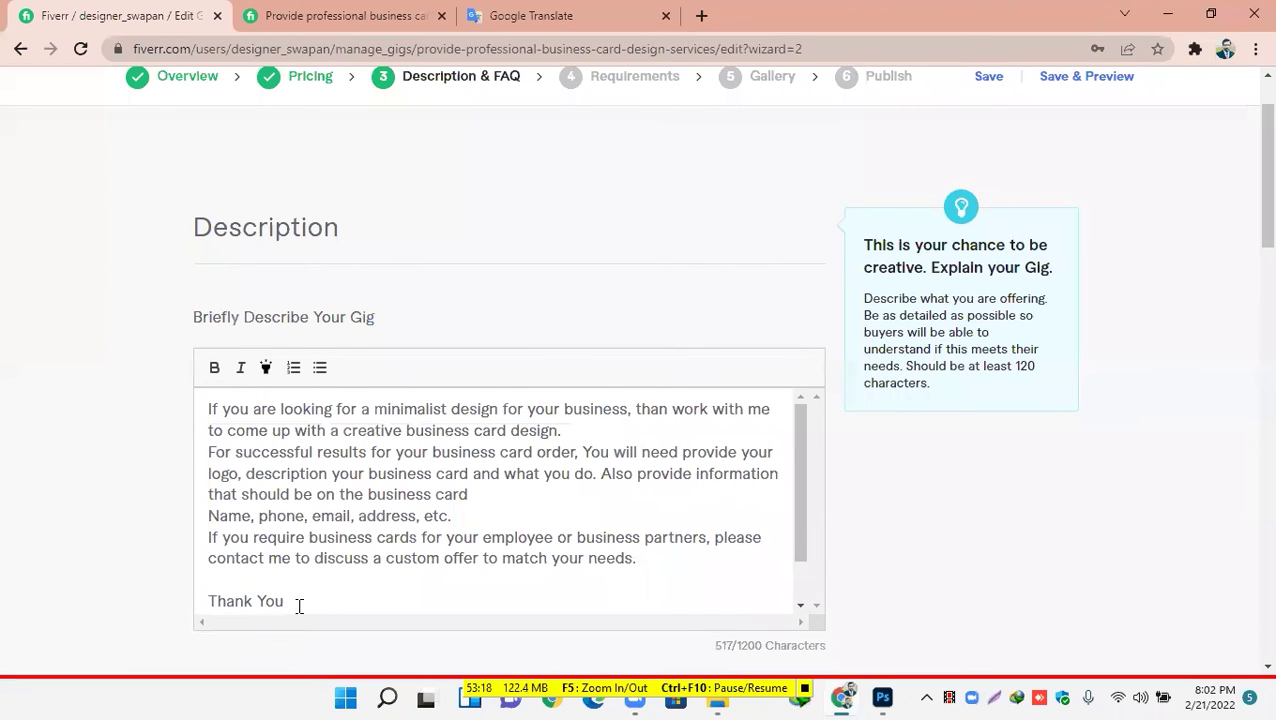
scroll(304, 604, up, 1)
scroll(304, 604, up, 1)
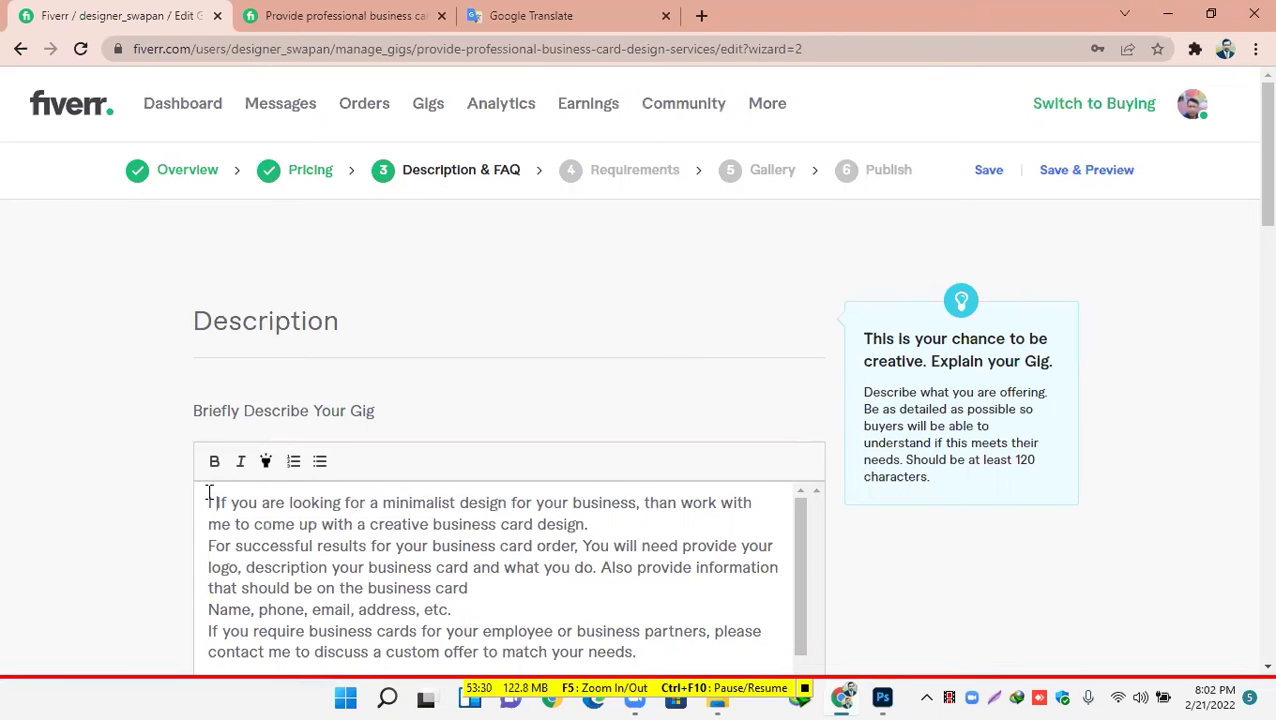
key(BackSpace)
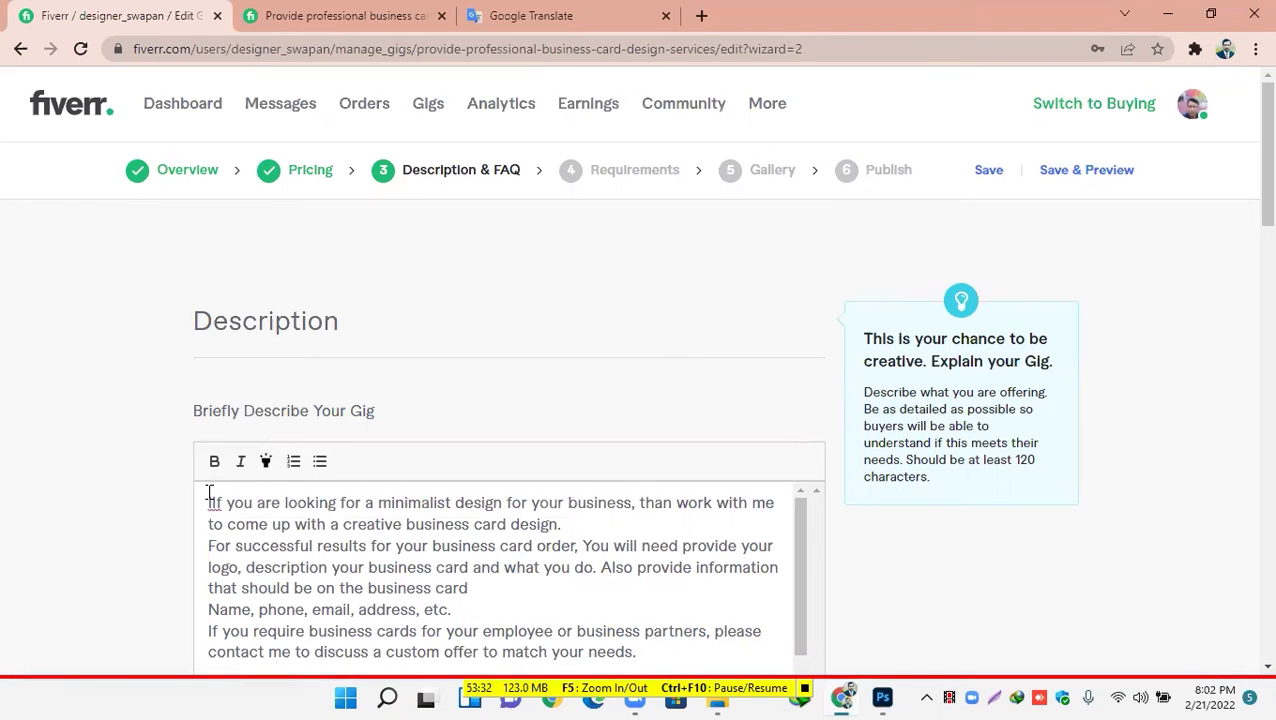
key(BackSpace)
text(Hi,)
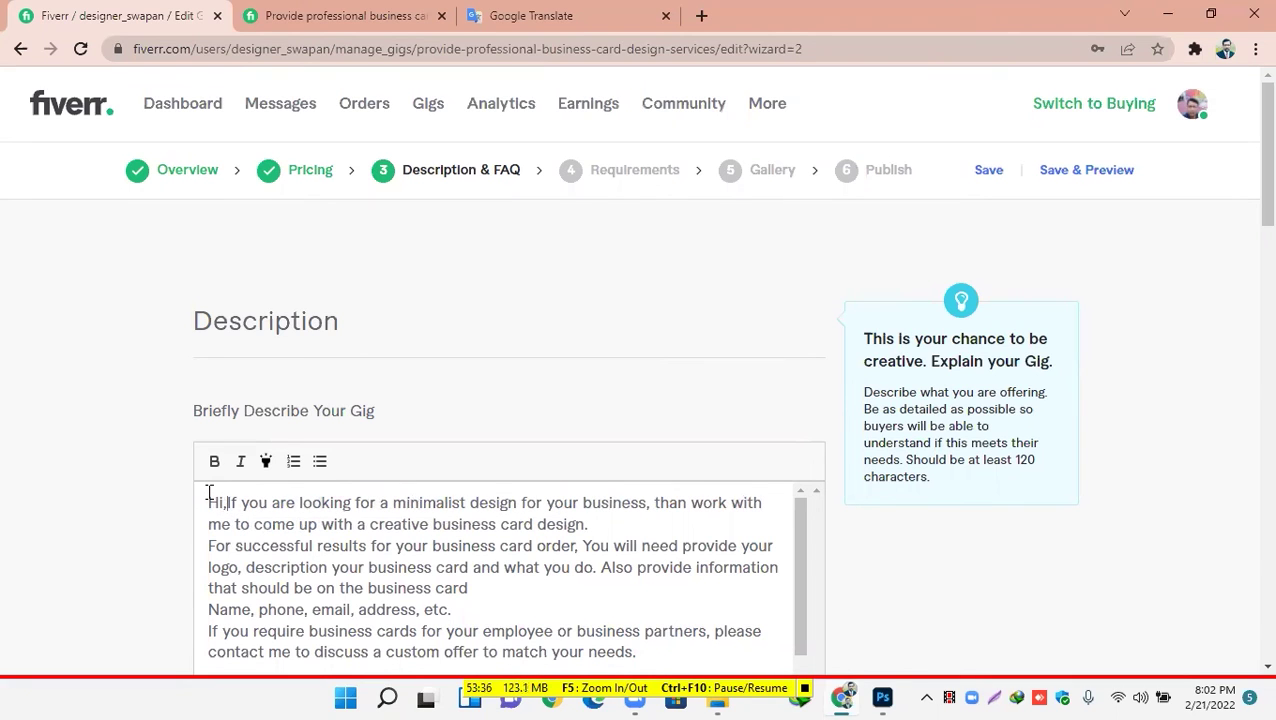
key(Return)
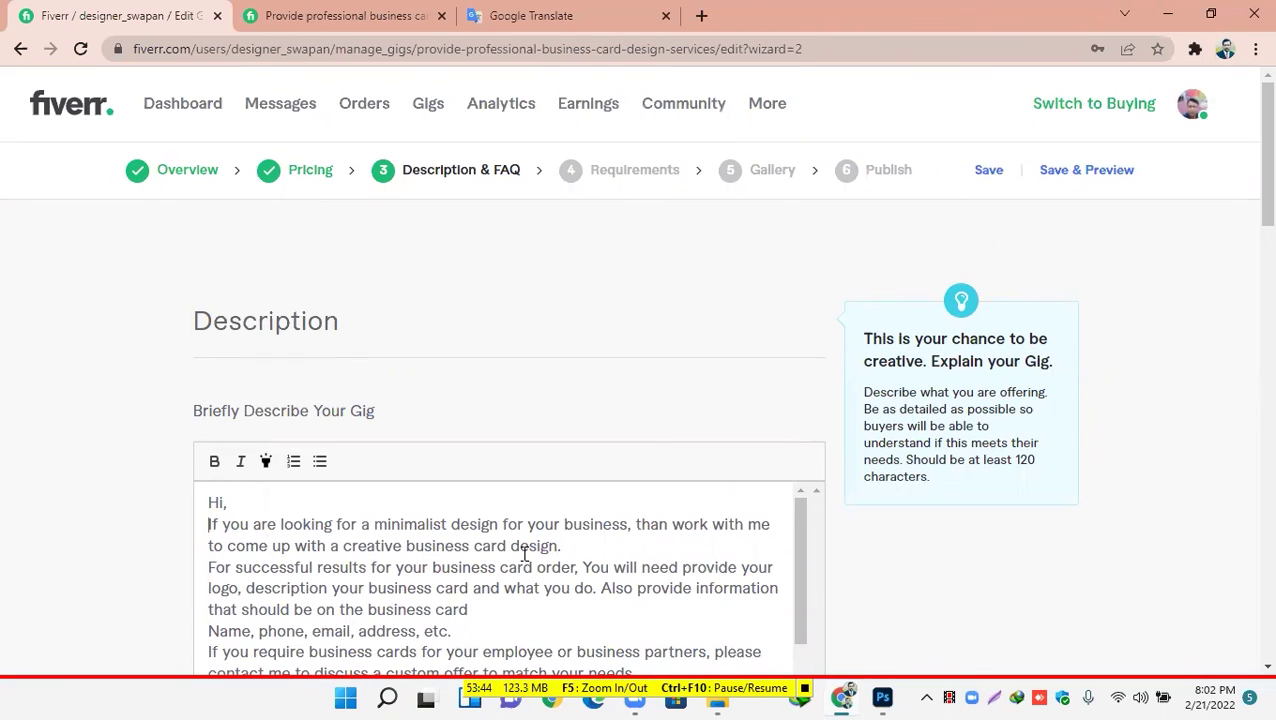
- End the description with 'Thank You', 'Best regards' and the seller's full name as signature
scroll(524, 554, down, 2)
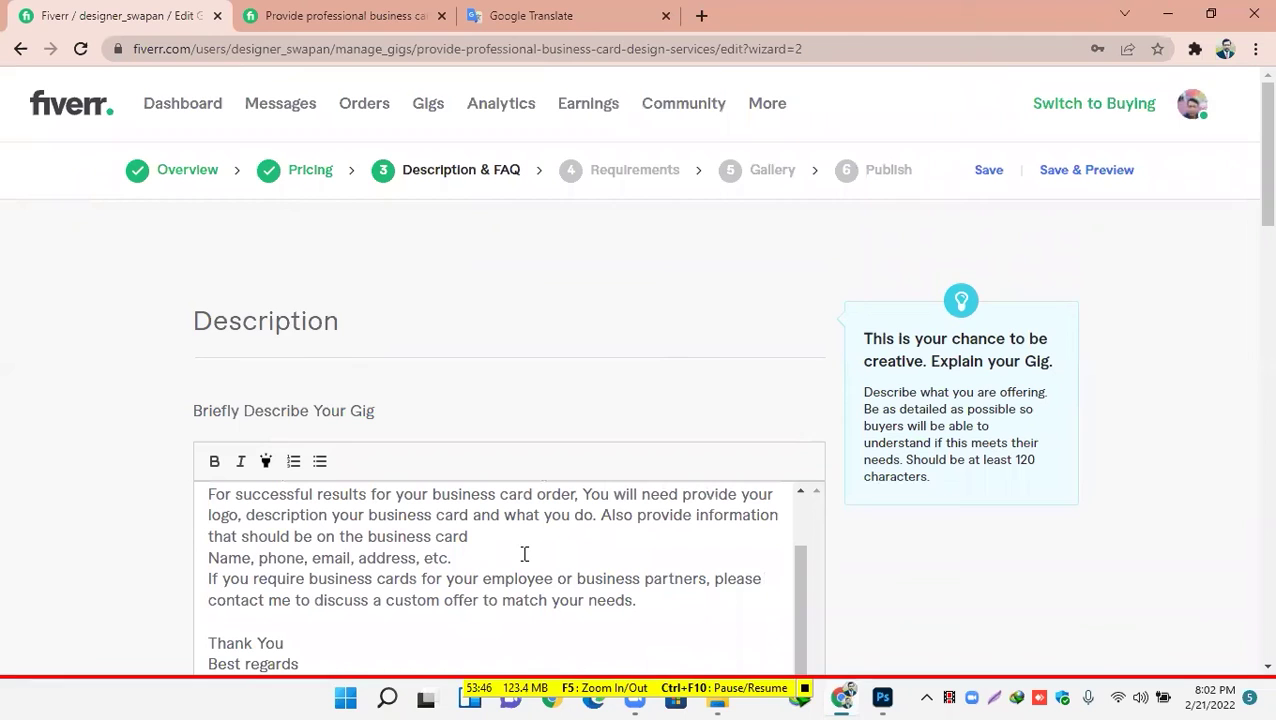
scroll(524, 554, down, 2)
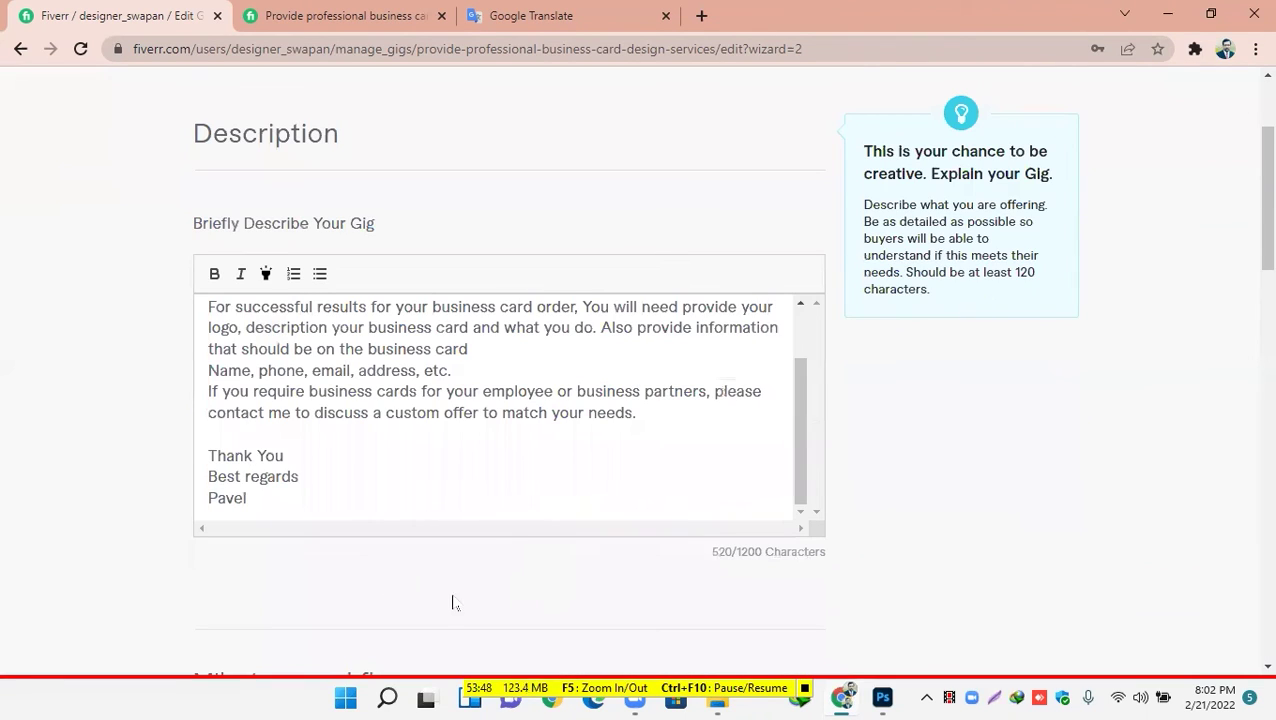
click(247, 497)
key(BackSpace)
key(BackSpace)
key(BackSpace)
key(BackSpace)
key(BackSpace)
key(BackSpace)
key(BackSpace)
key(BackSpace)
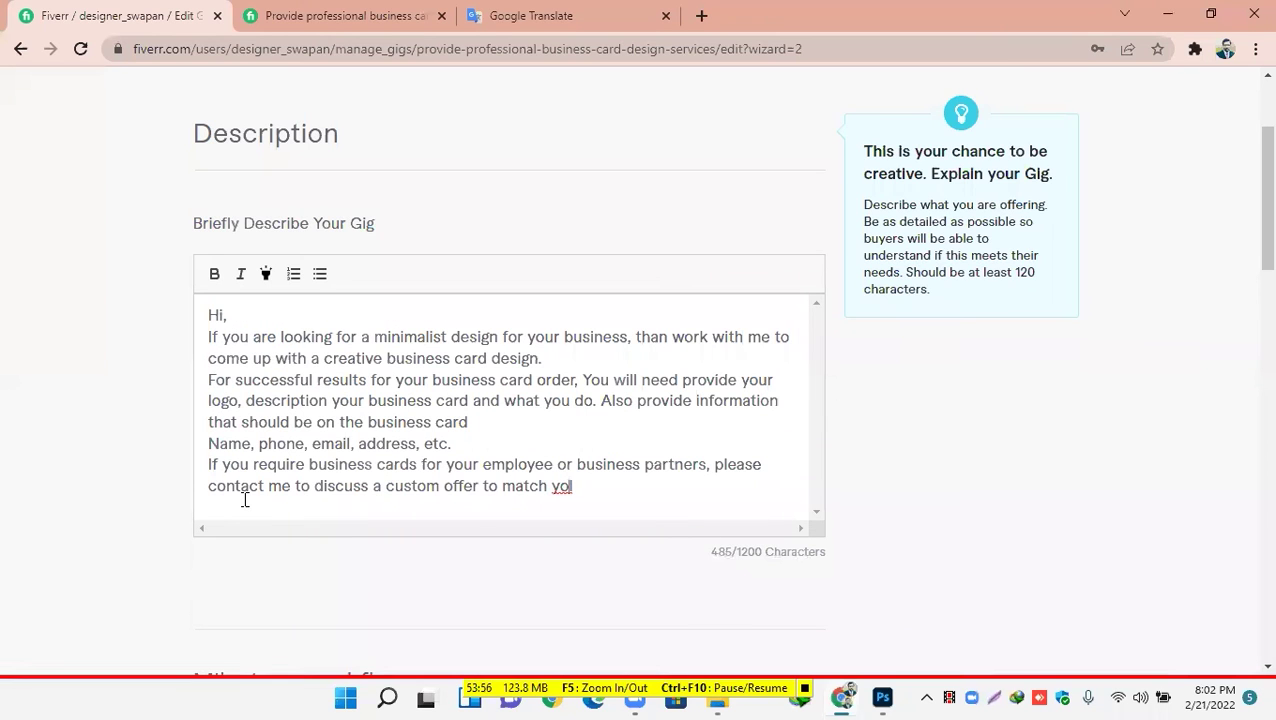
text(ur n)
text(eeds.)
key(Return)
key(Return)
text(Thank You)
key(Return)
text(Bes)
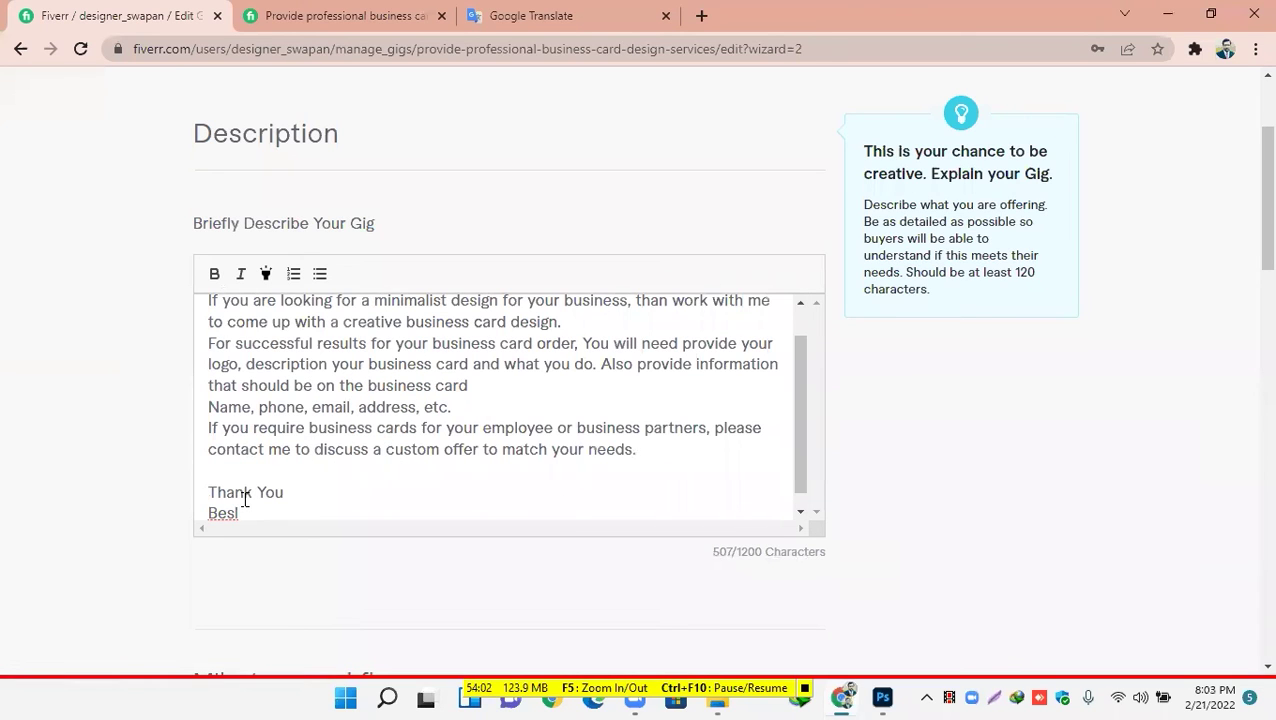
text(t regards)
key(Return)
text(Pavel)
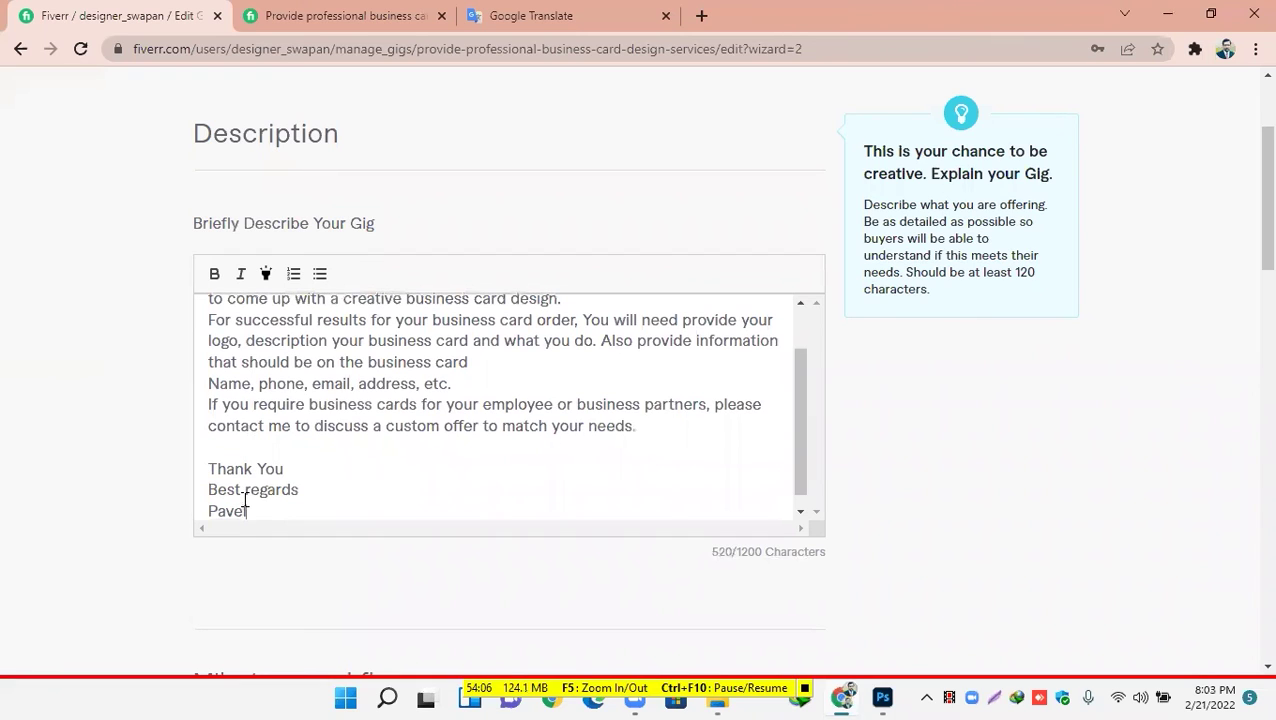
key(BackSpace)
key(BackSpace)
key(BackSpace)
key(BackSpace)
key(BackSpace)
text(Swapan Kumar )
text(Sarker)
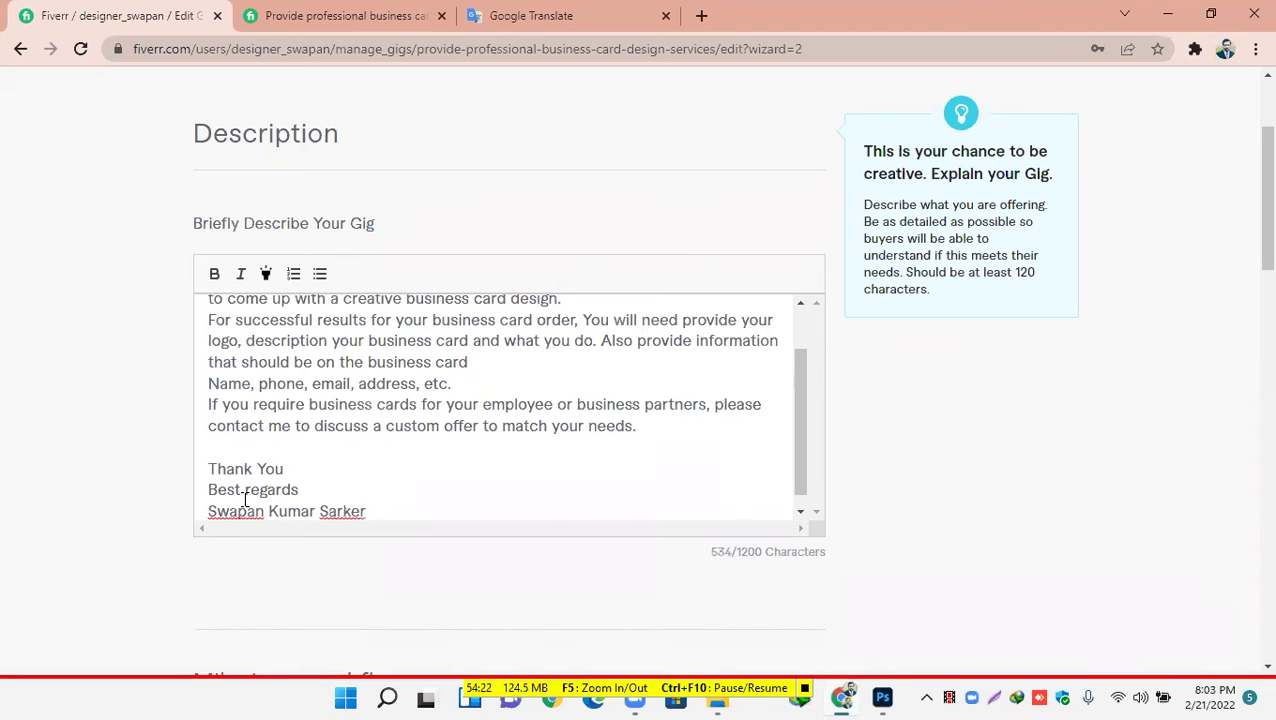
- Scroll down through the gig editor's Description & FAQ step
scroll(470, 557, down, 4)
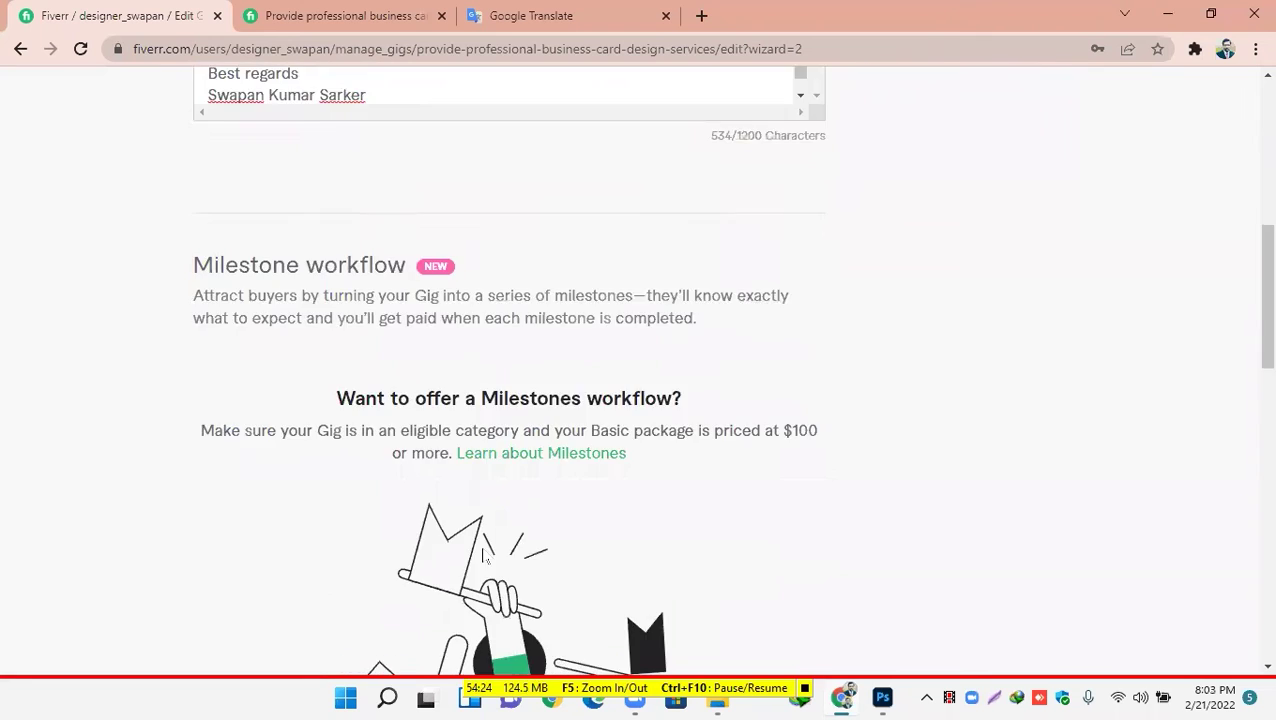
scroll(475, 558, down, 1)
scroll(484, 557, down, 5)
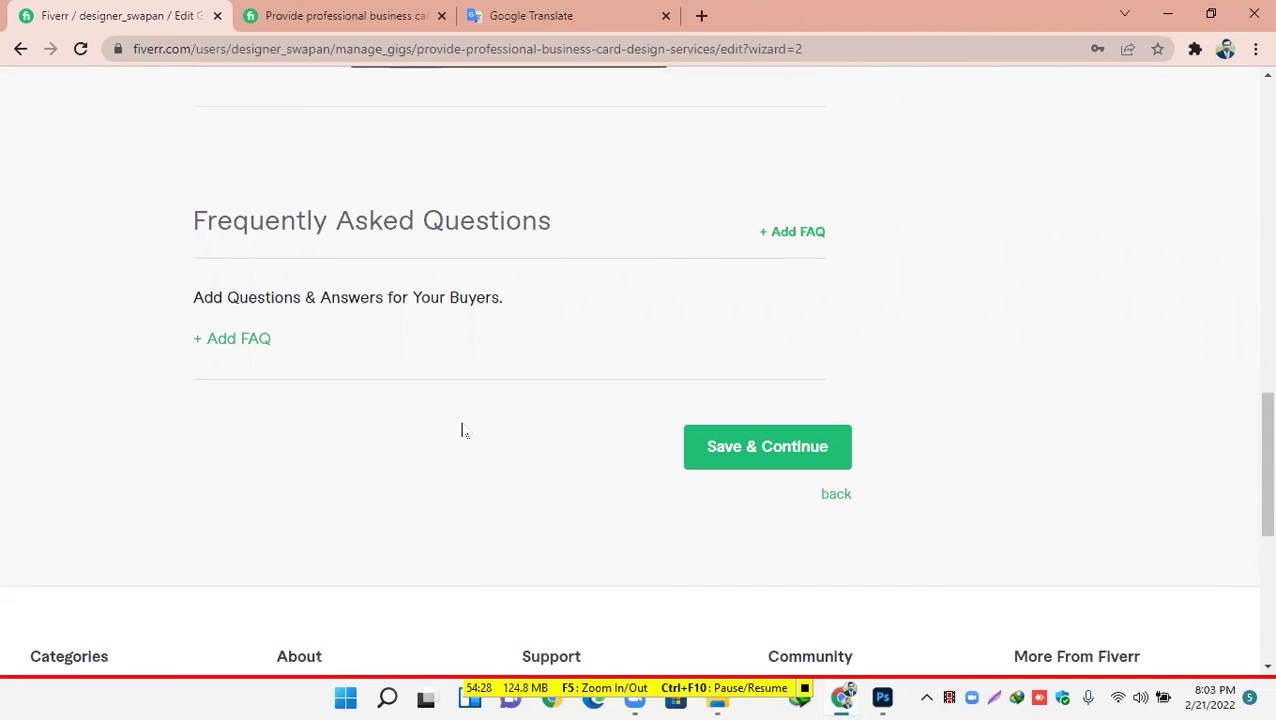
scroll(604, 347, up, 3)
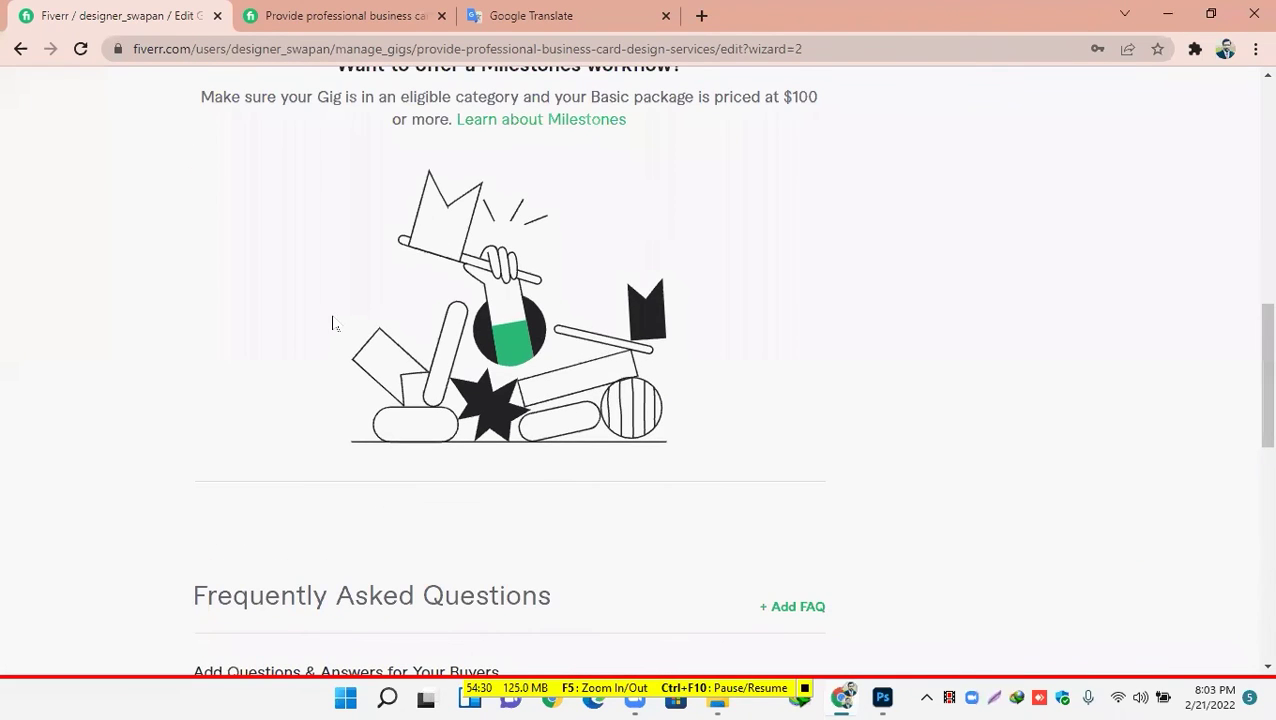
scroll(418, 486, down, 2)
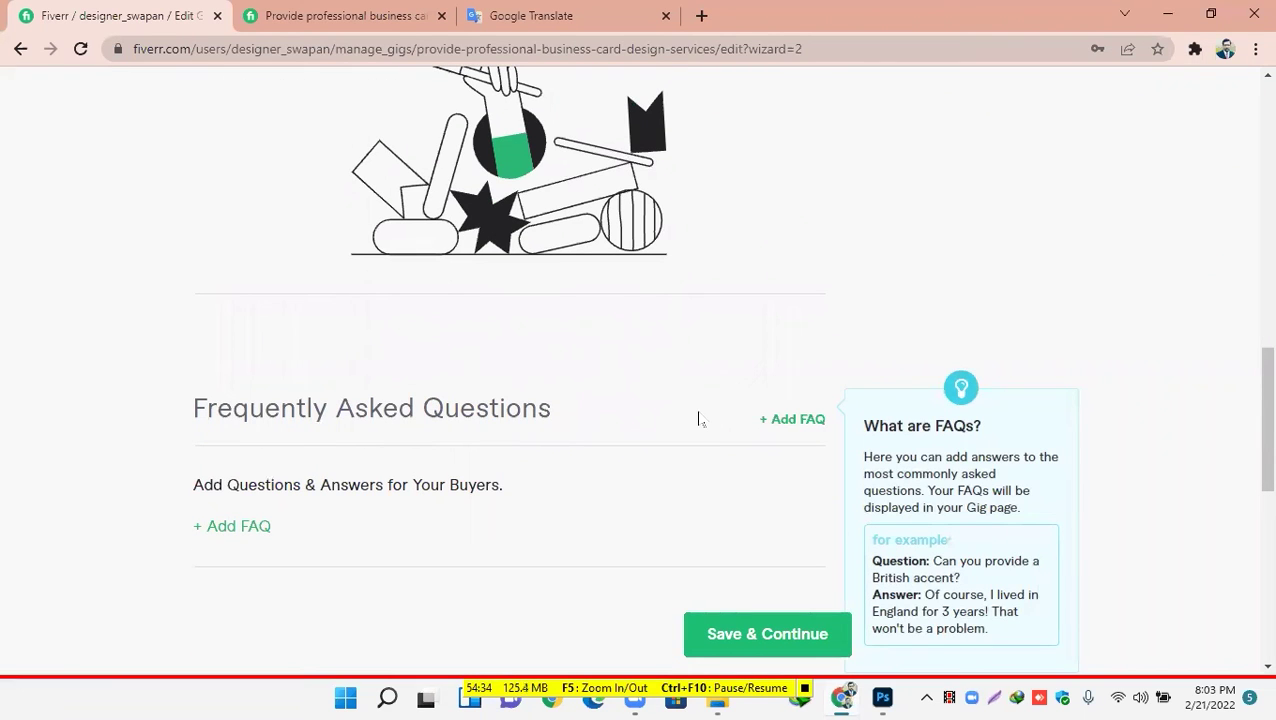
click(798, 420)
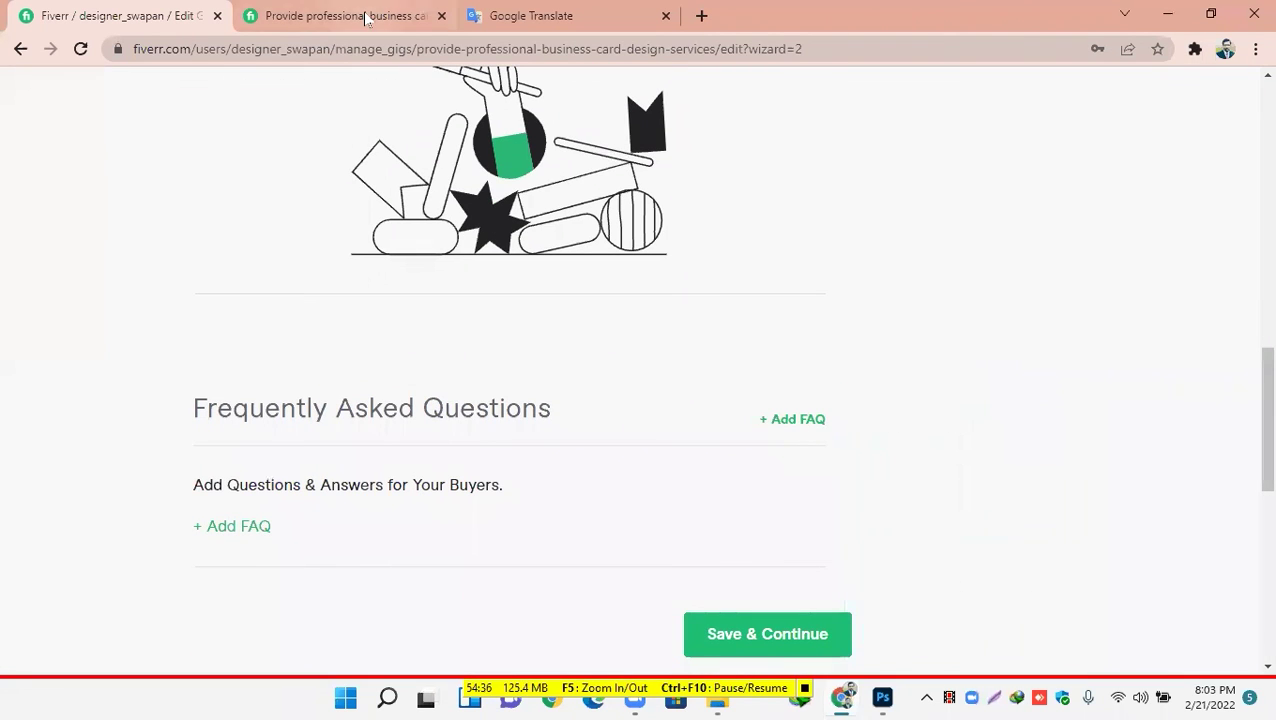
- Browse the competitor's gig page and reviews, then return to the gig editor tab
click(368, 16)
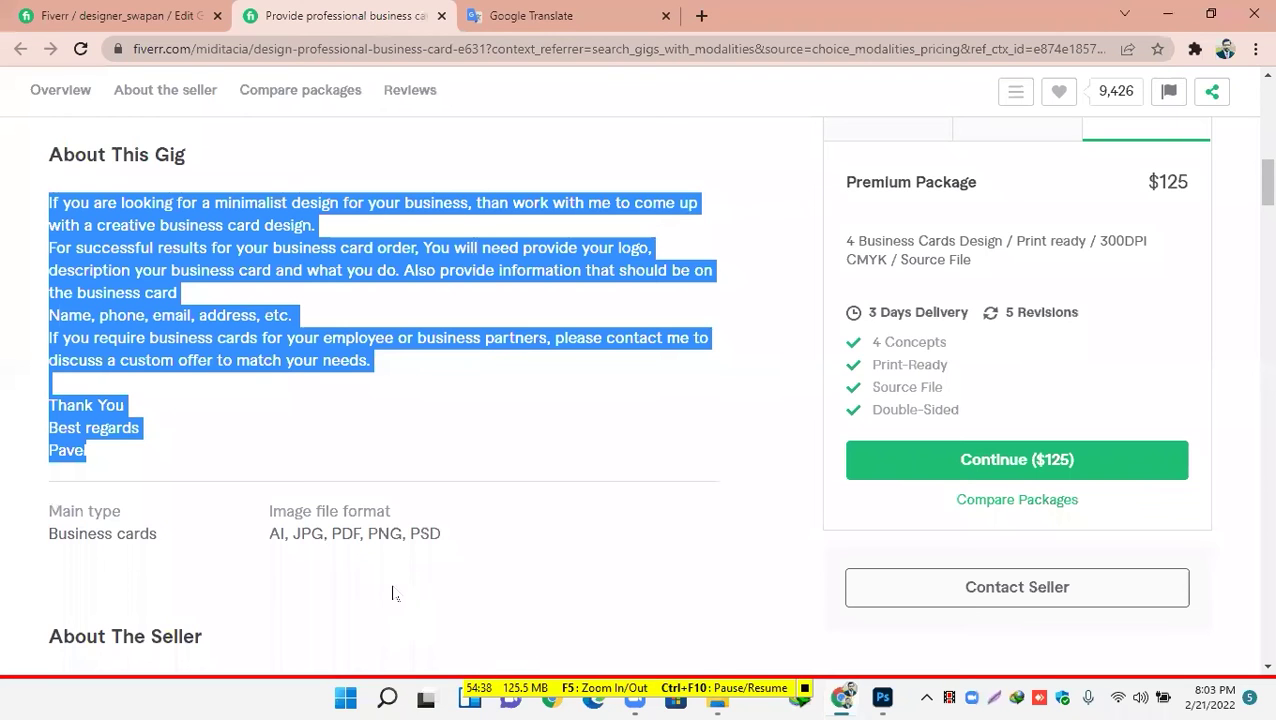
scroll(393, 593, down, 4)
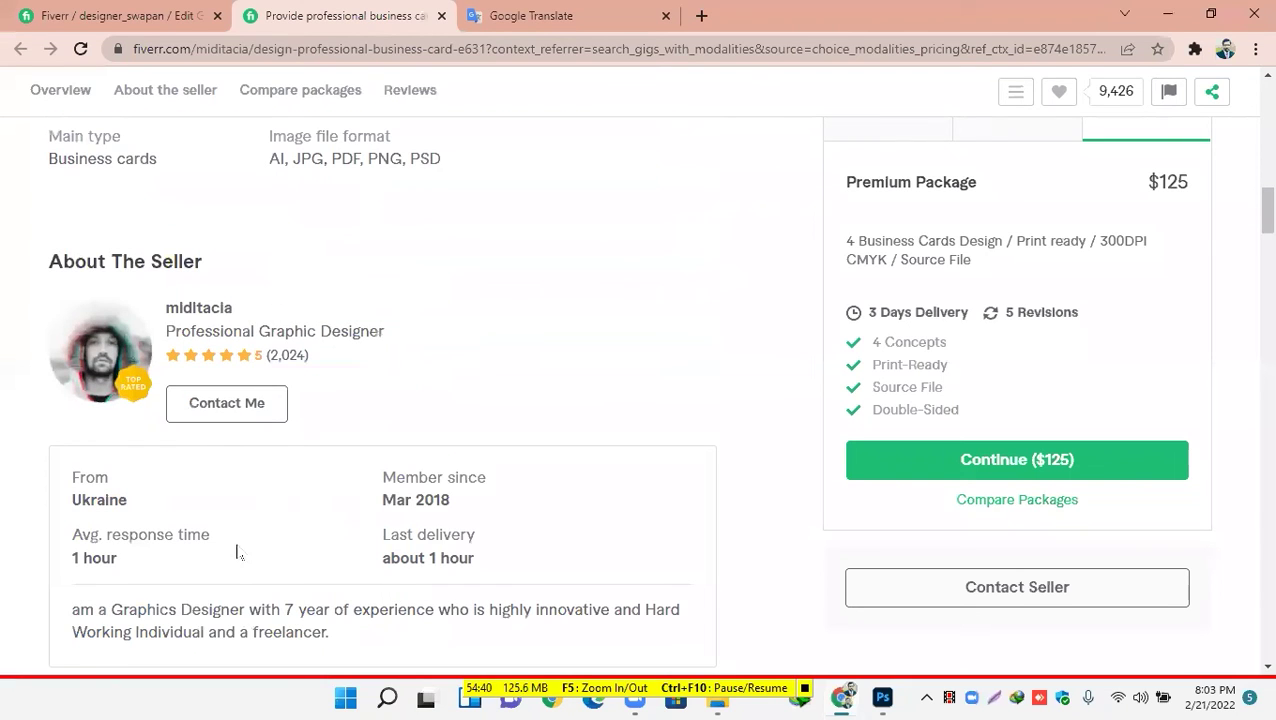
scroll(295, 470, down, 3)
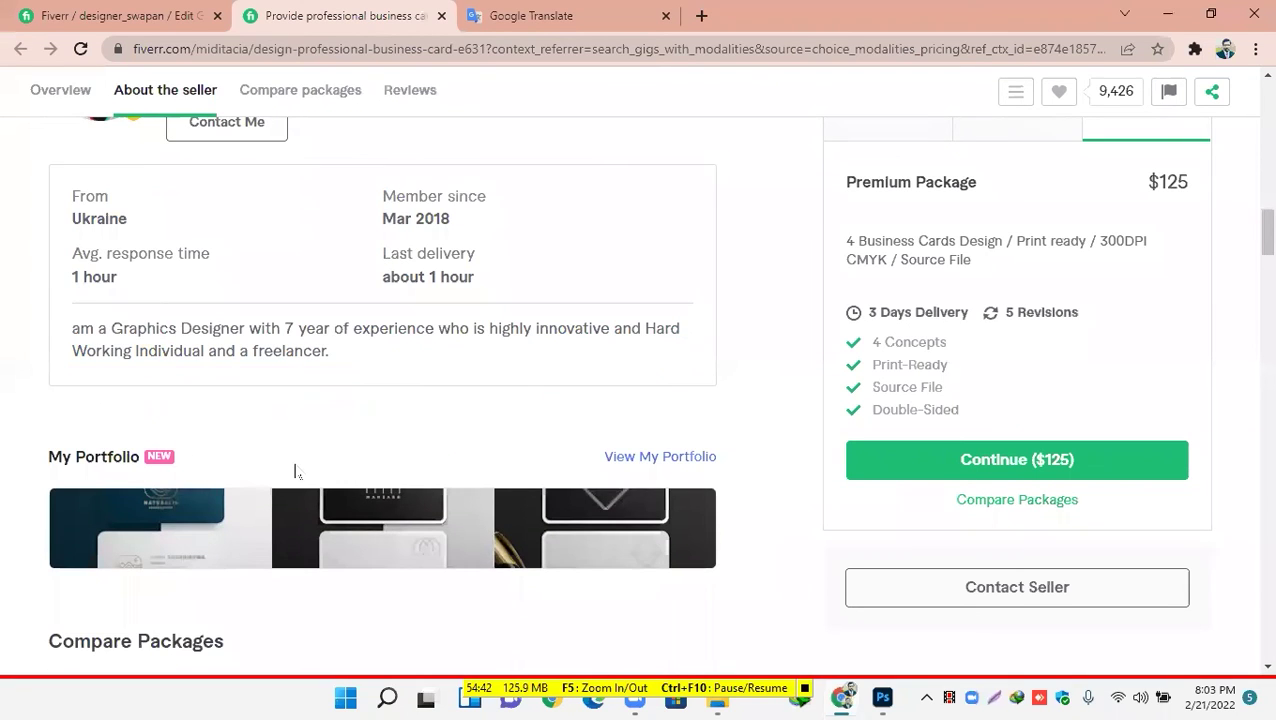
scroll(296, 470, down, 4)
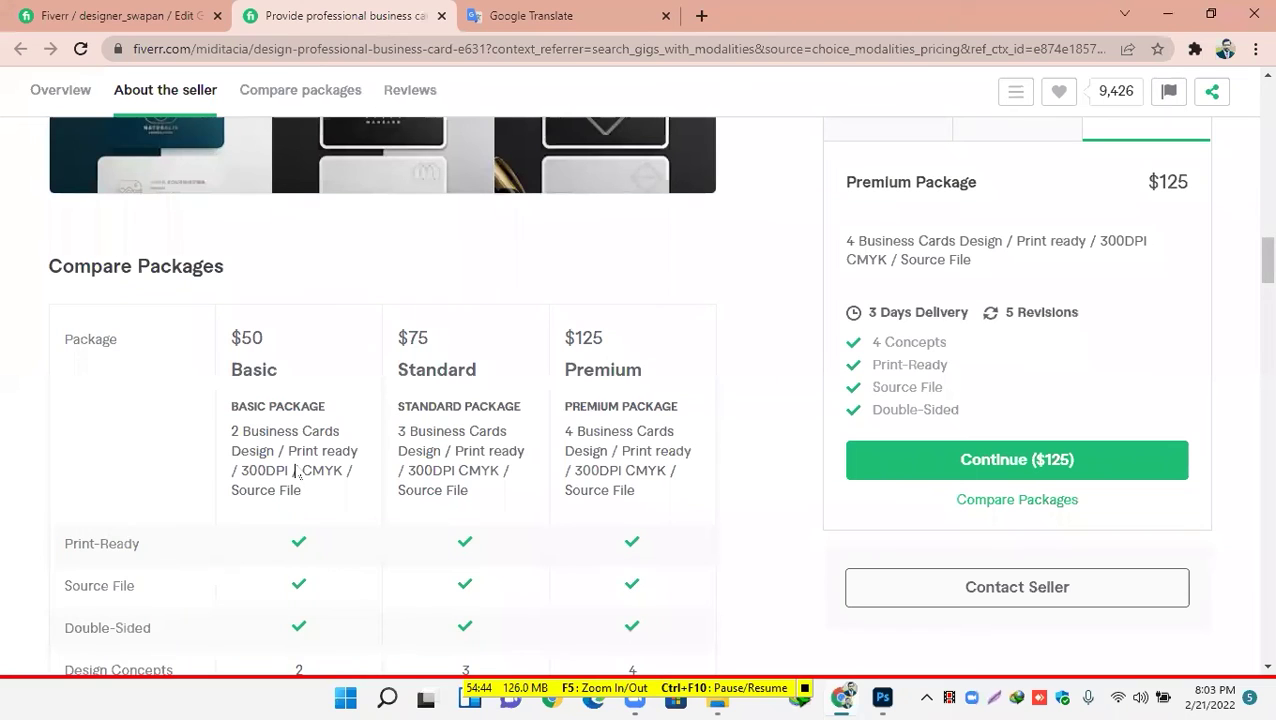
scroll(297, 470, down, 4)
scroll(297, 470, down, 4)
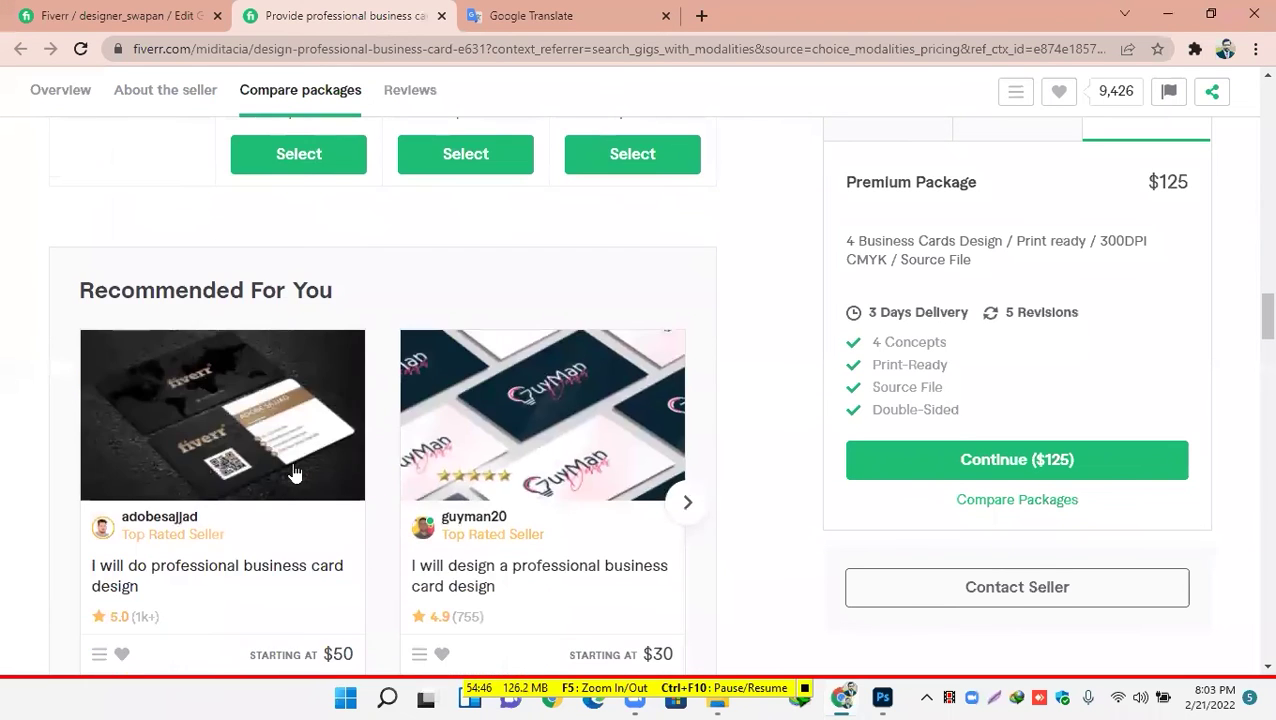
scroll(296, 472, down, 4)
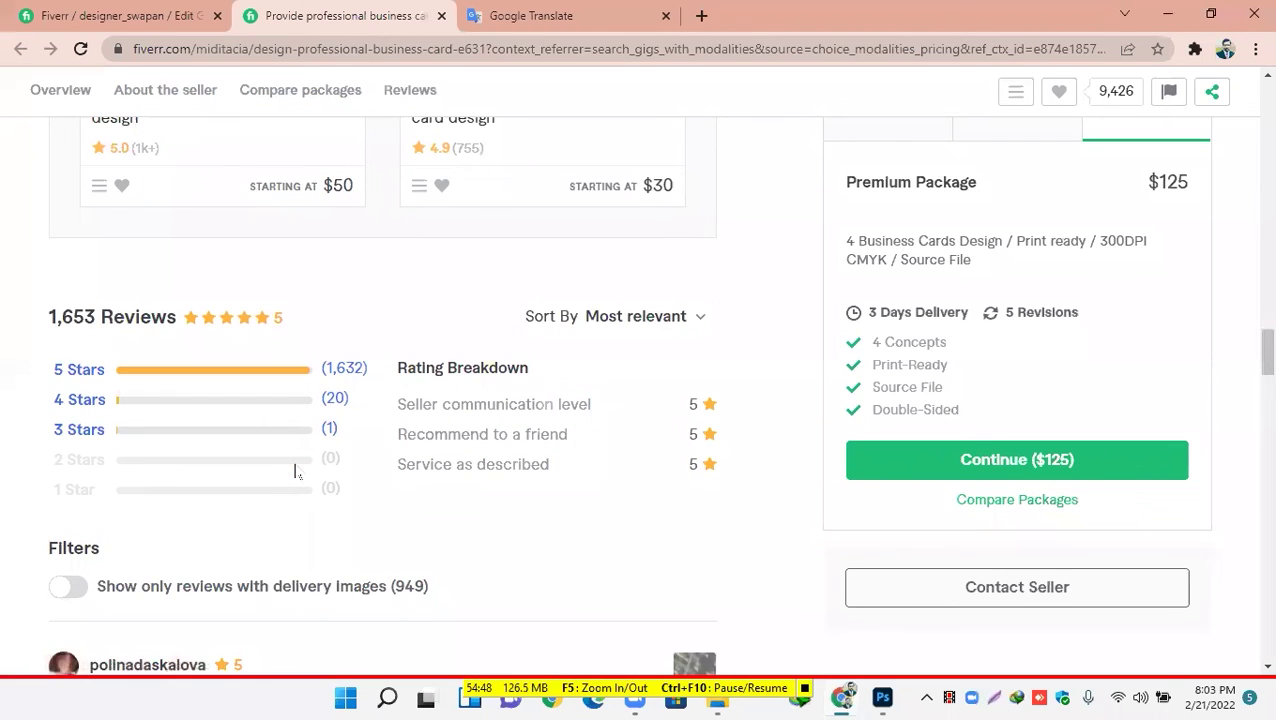
scroll(296, 472, down, 4)
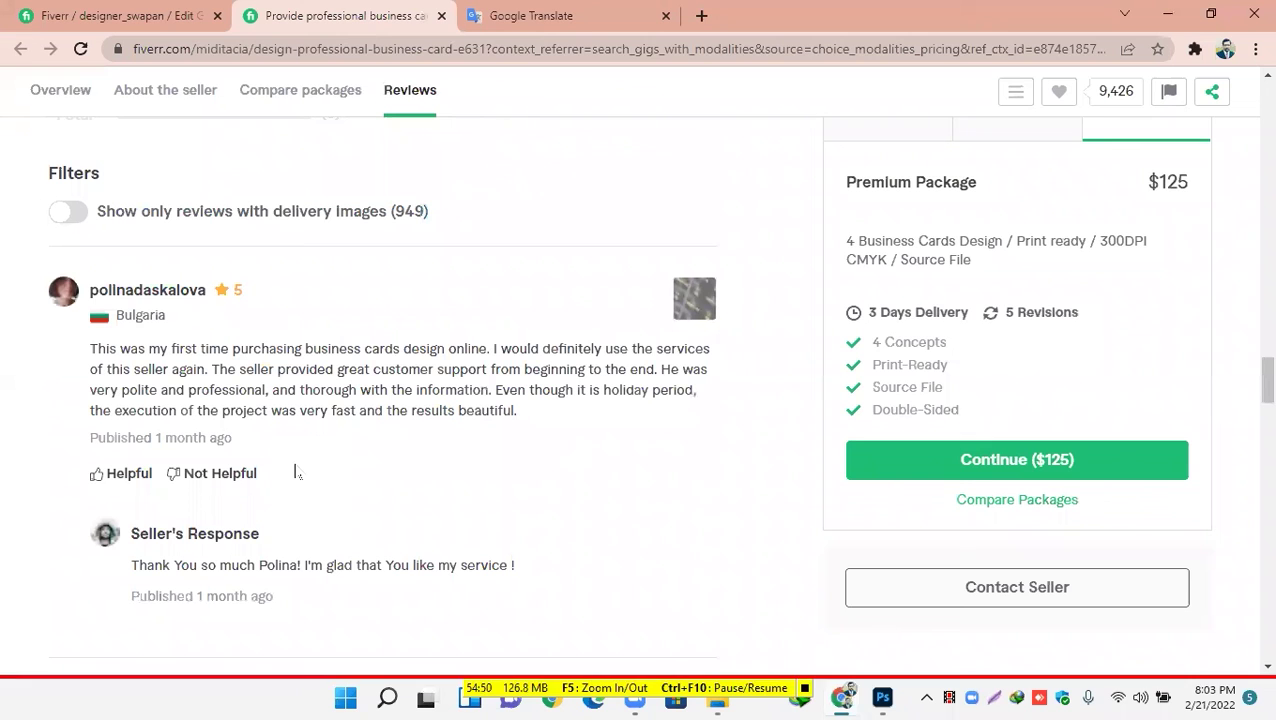
scroll(296, 472, down, 2)
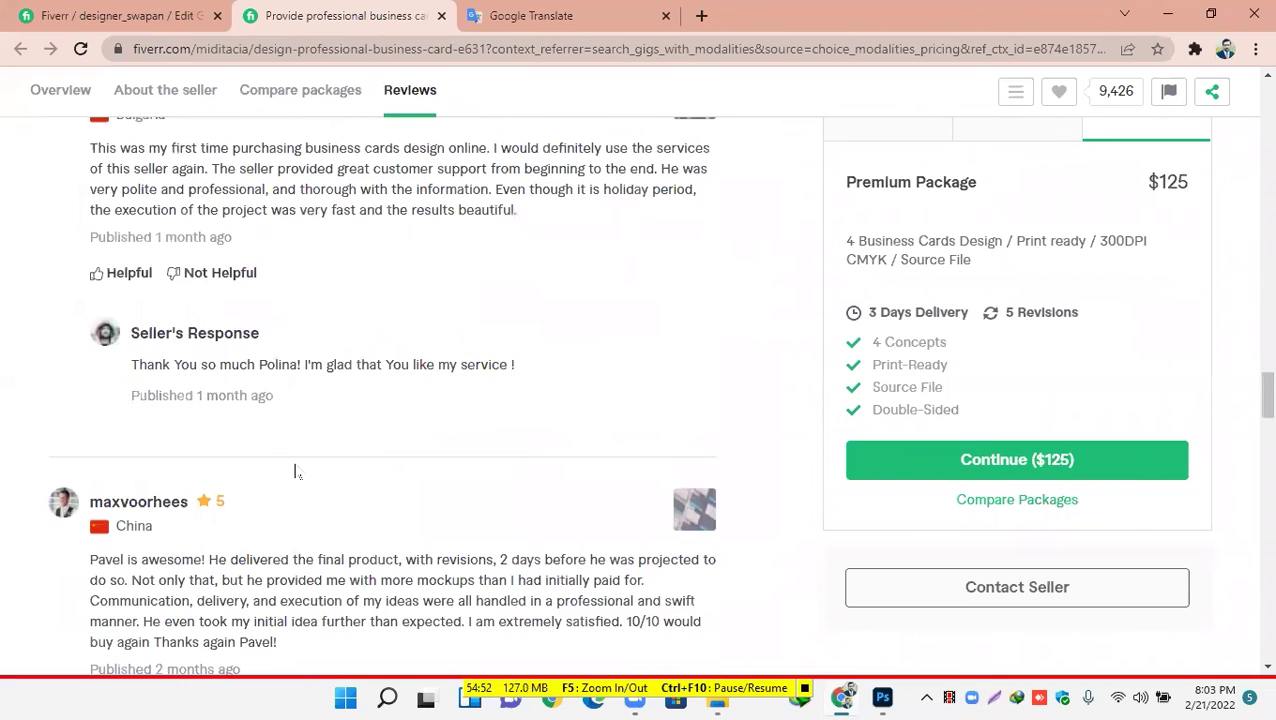
scroll(296, 472, down, 3)
scroll(296, 472, down, 3)
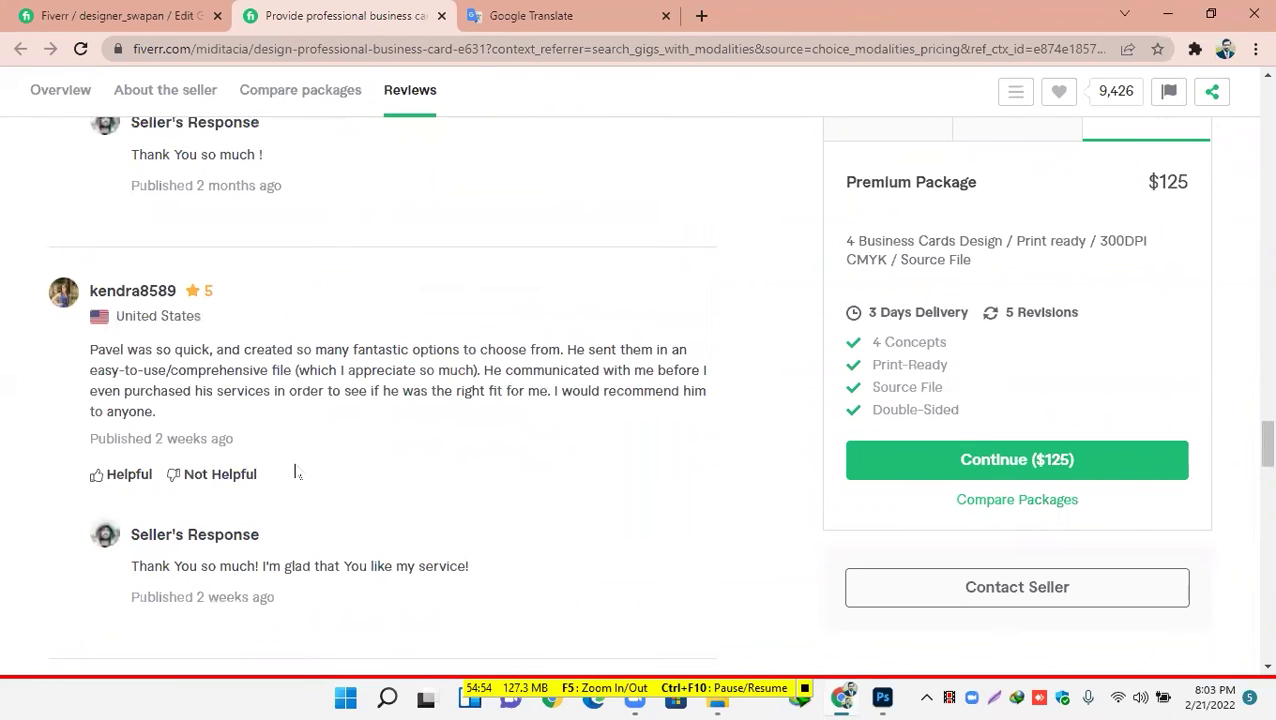
scroll(296, 472, down, 2)
scroll(296, 472, down, 3)
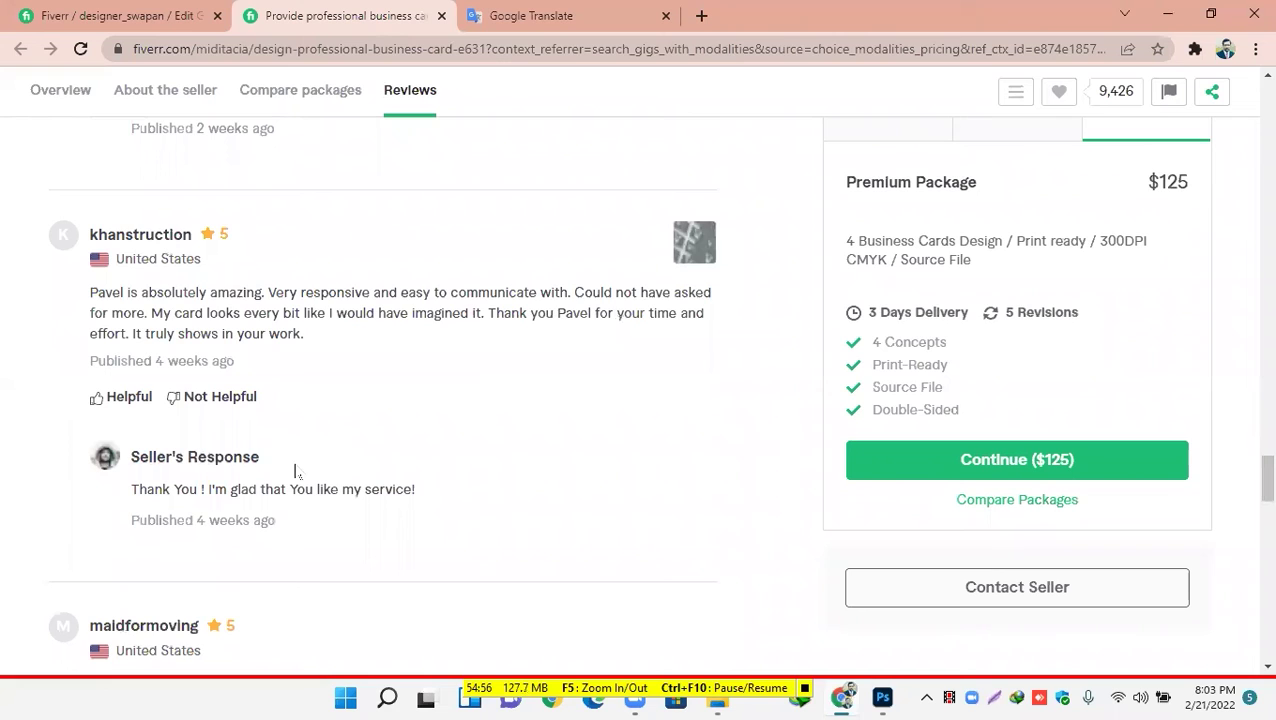
scroll(296, 472, up, 1)
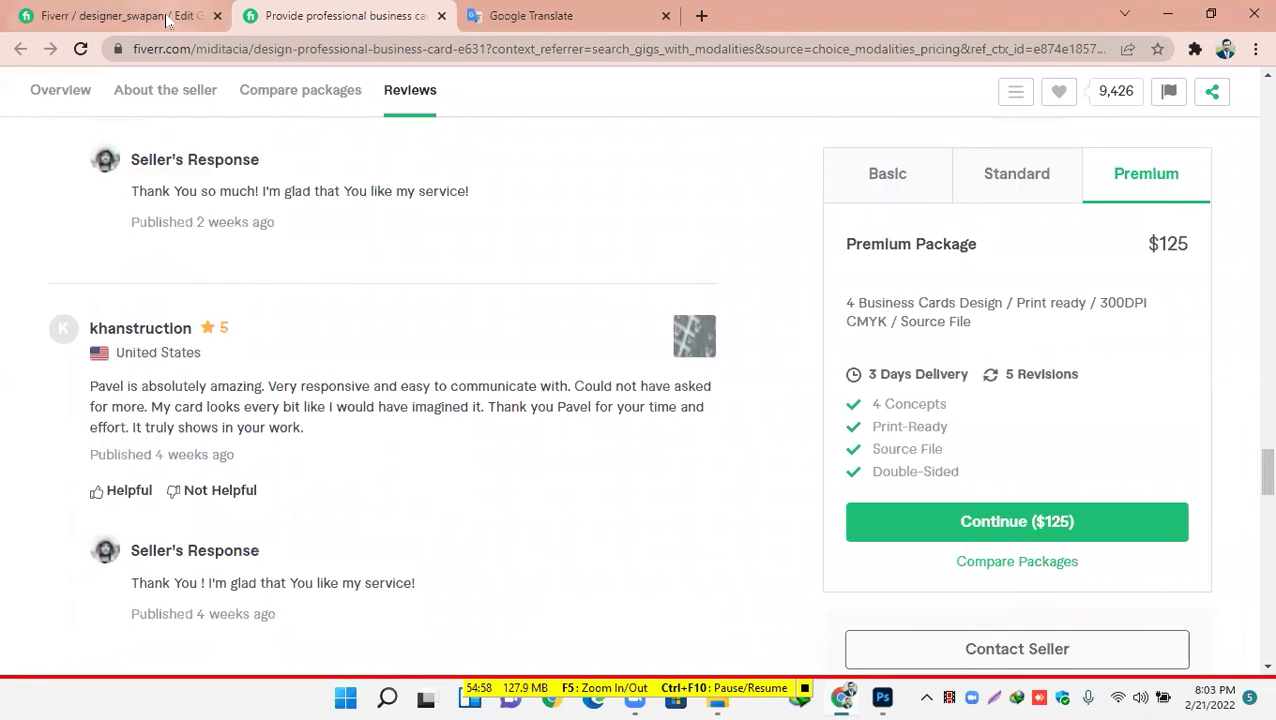
click(168, 18)
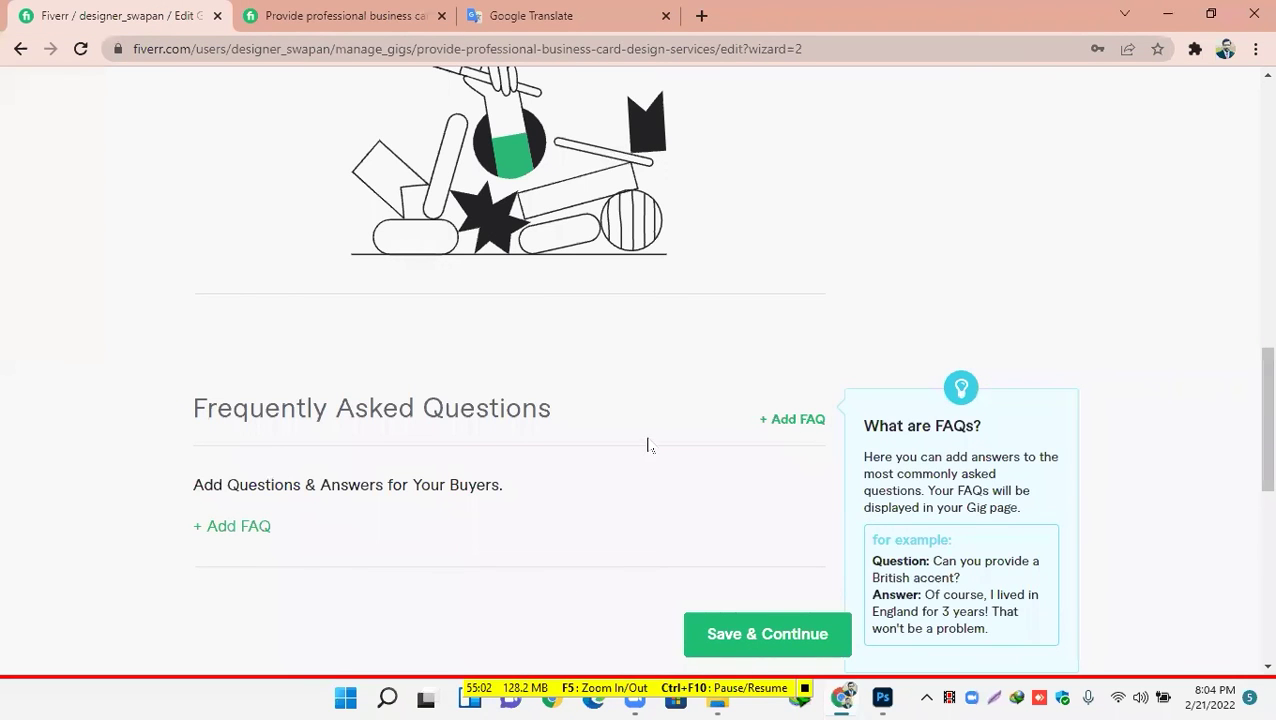
- Add a new FAQ with the question 'Are you want email?' and move to its answer field
click(786, 421)
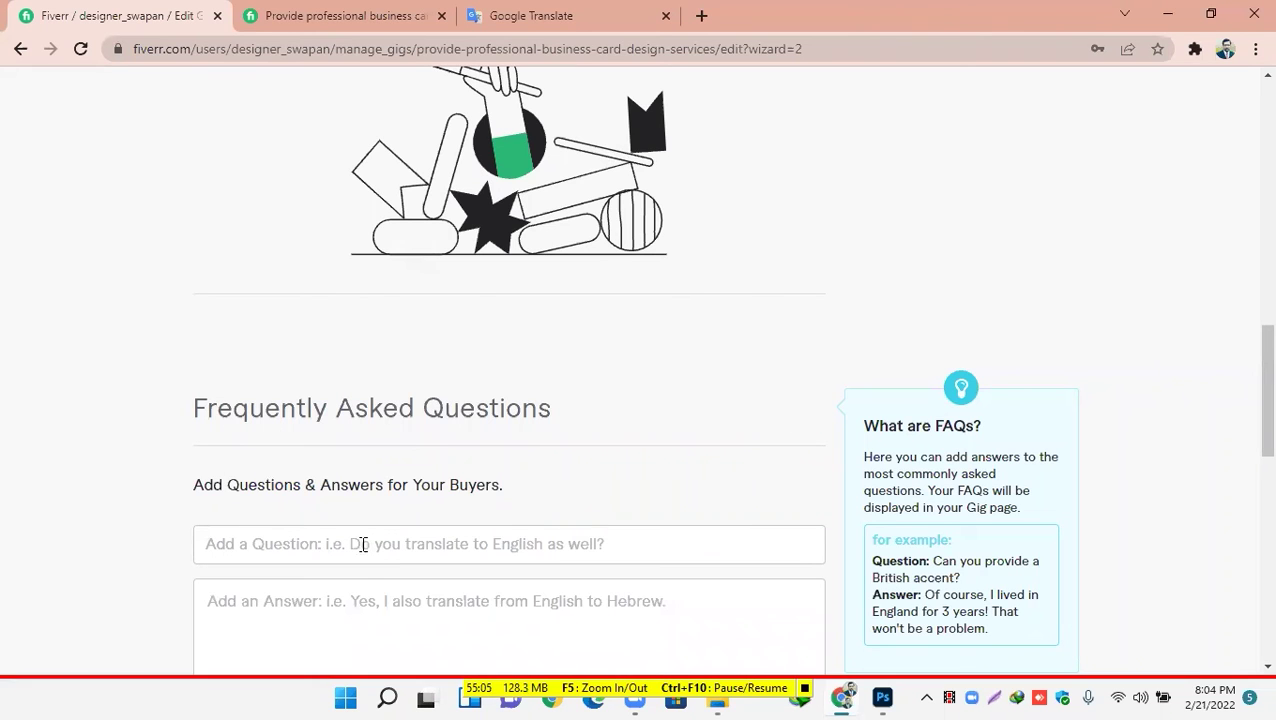
scroll(360, 545, down, 2)
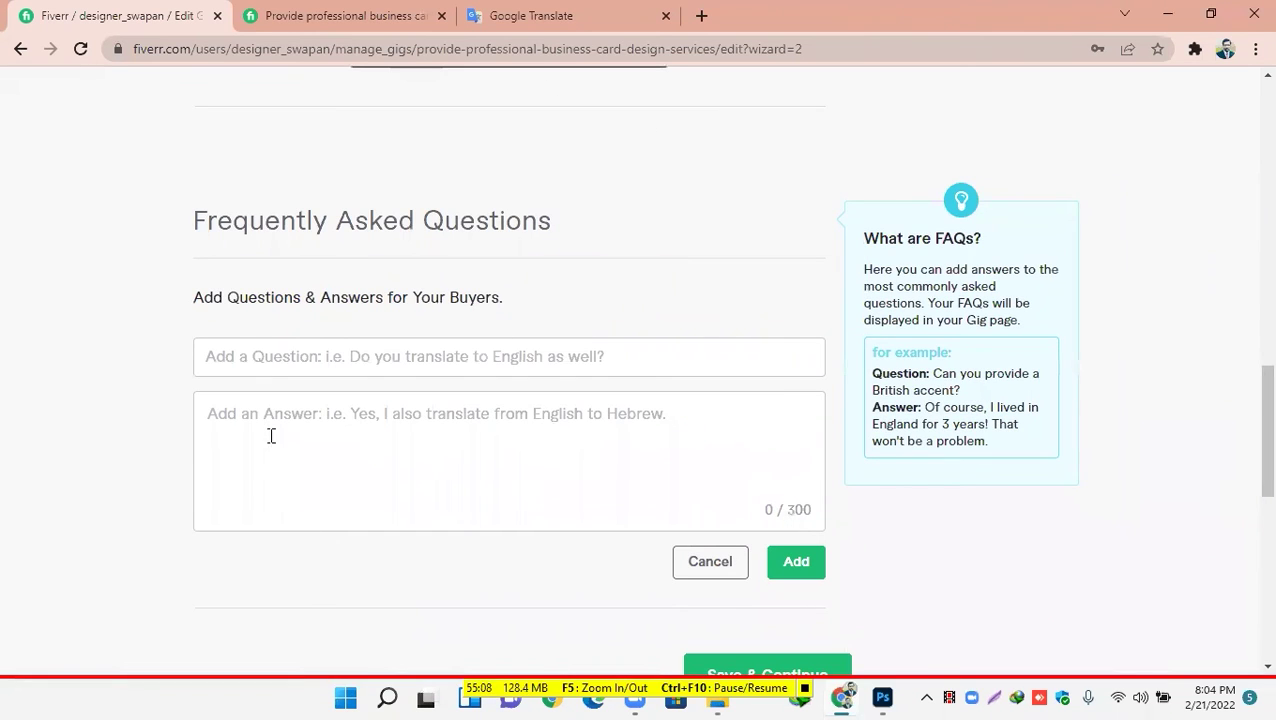
click(240, 359)
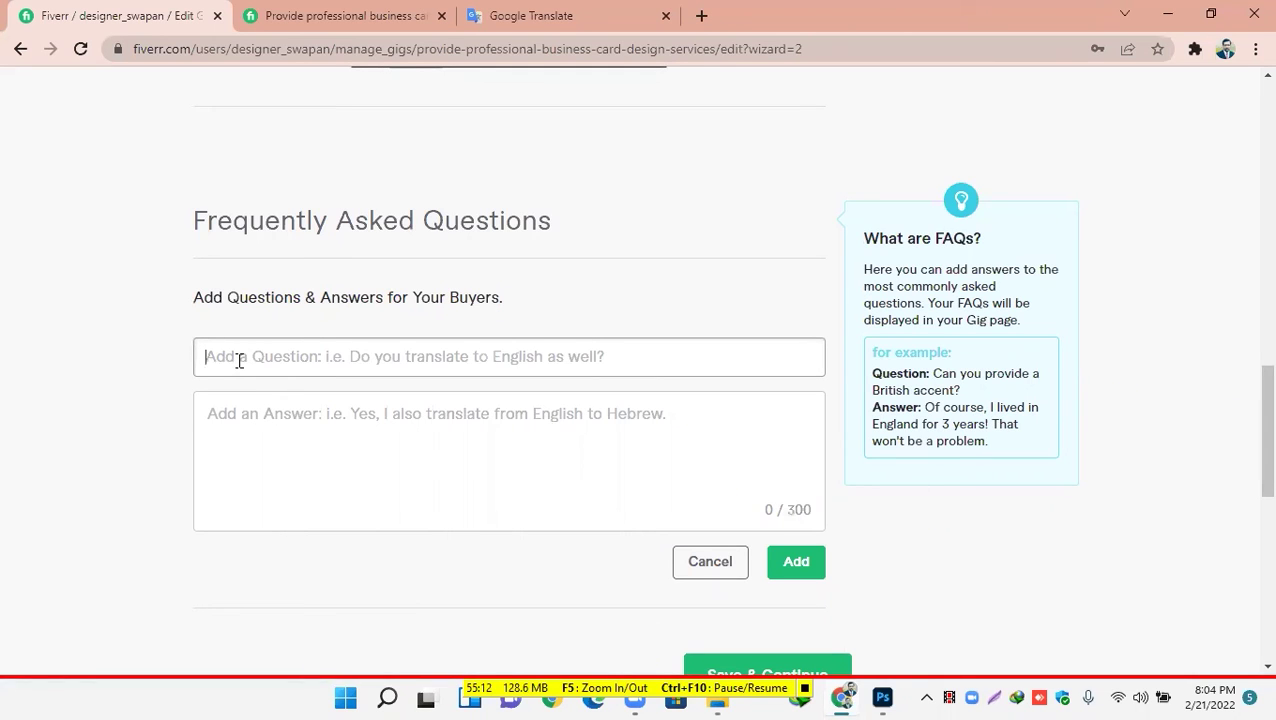
text(Are you)
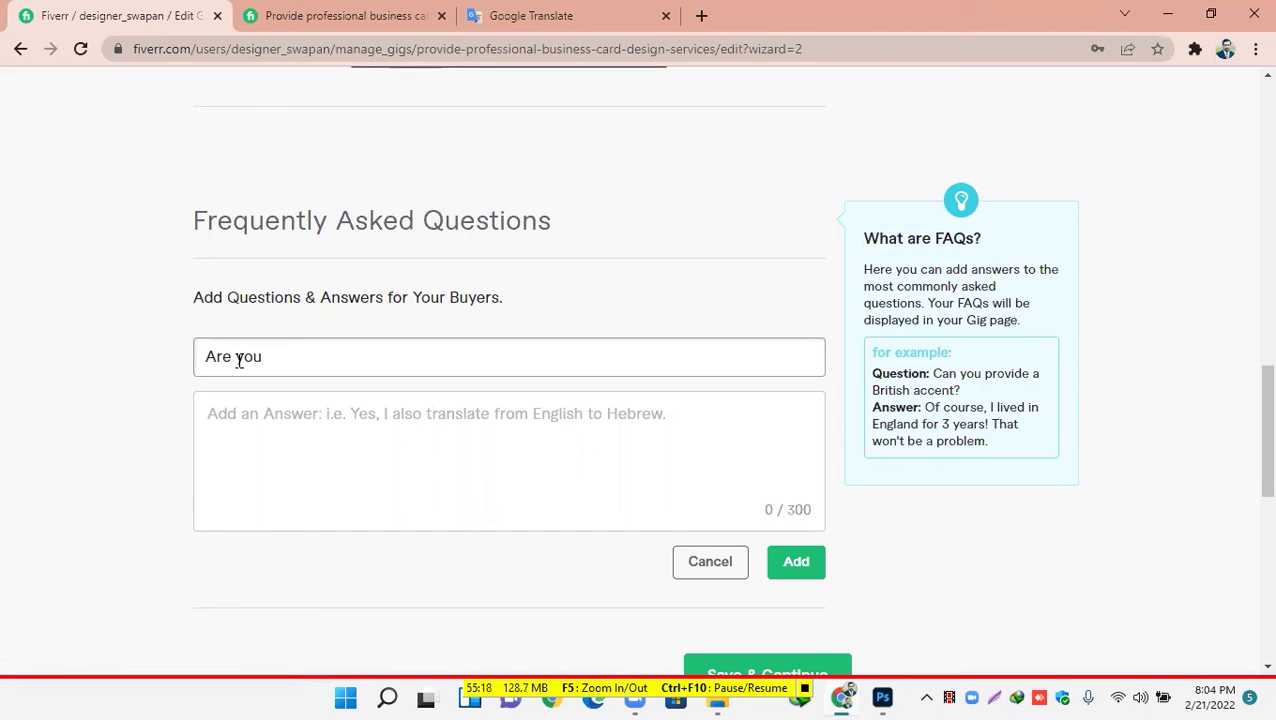
text(W)
key(BackSpace)
text(want)
text( email?)
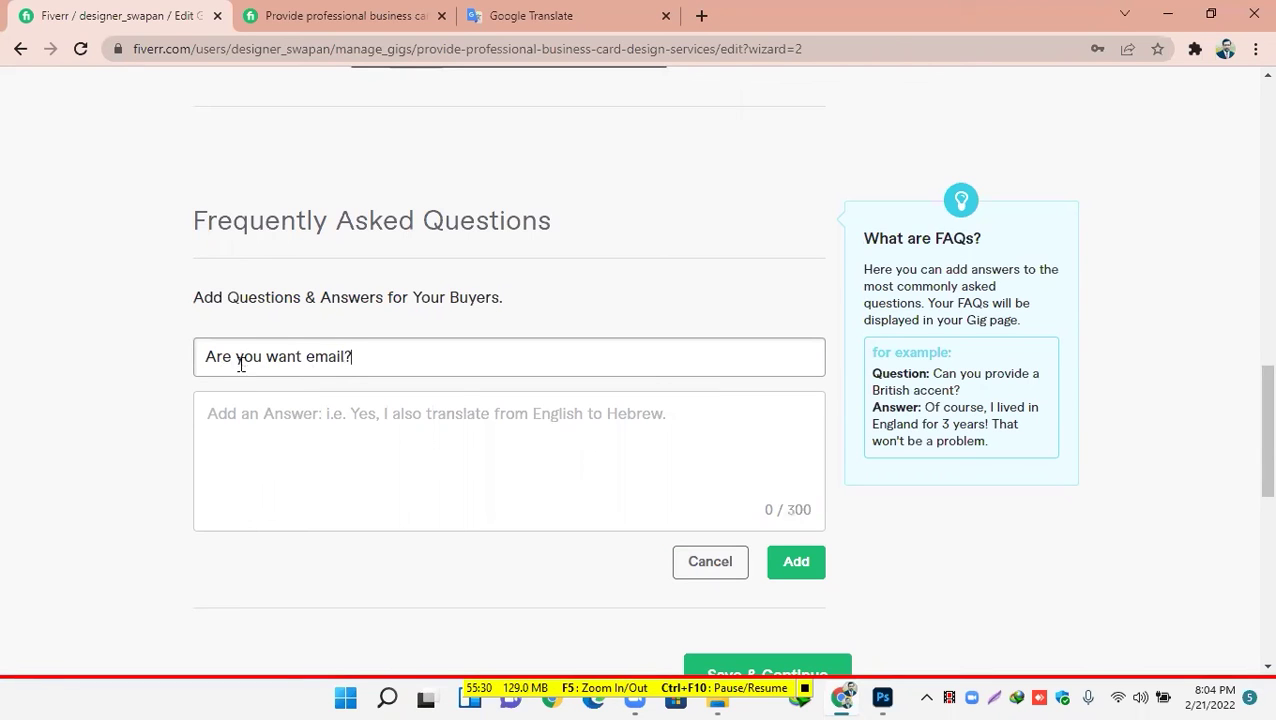
click(270, 422)
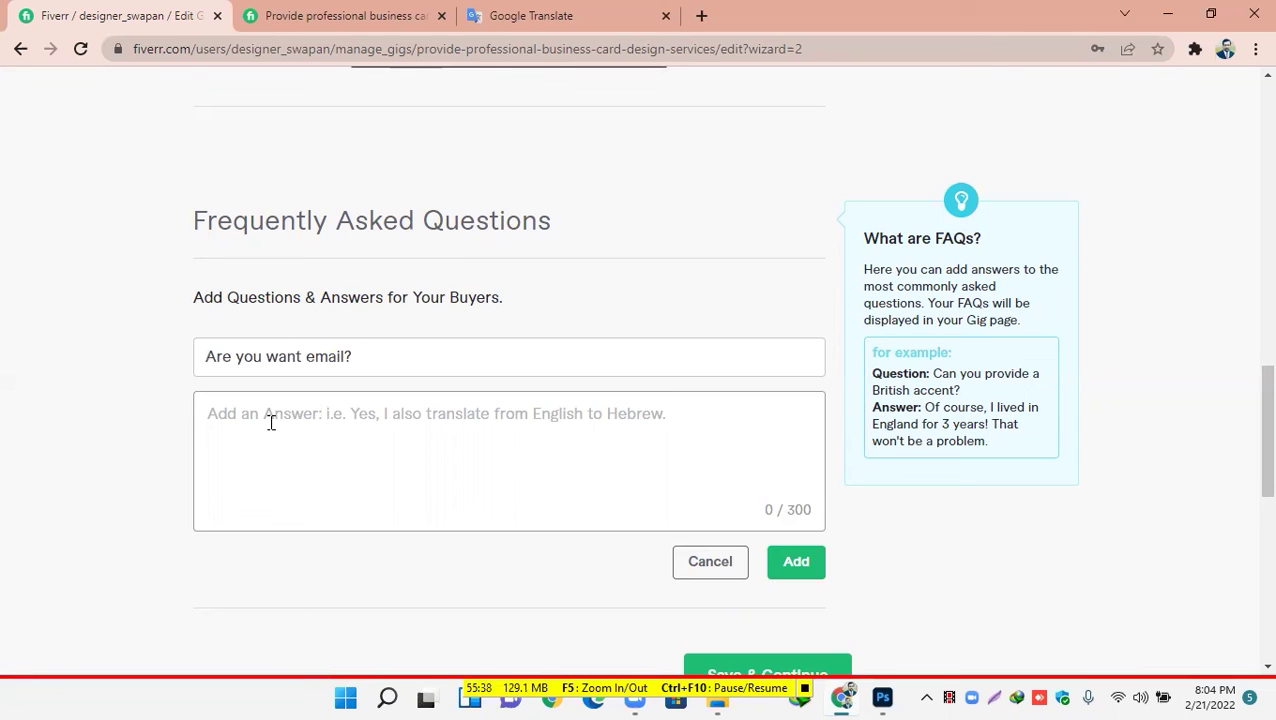
- Answer the FAQ with 'Yes. I want email & details.', add it, and save the Description & FAQ step
text(Y)
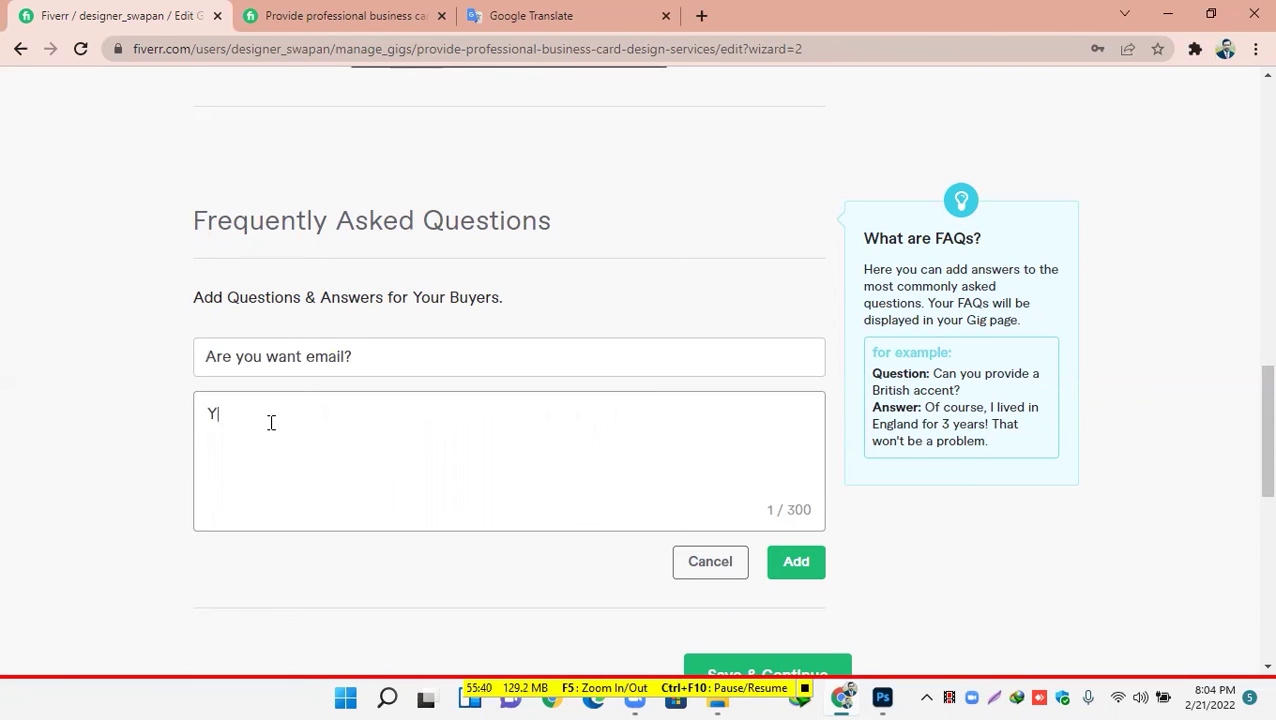
text(es)
text(.)
text( I)
text( wa)
text(ntr)
key(BackSpace)
key(BackSpace)
text(emai)
text(l)
text( &)
text( dealis)
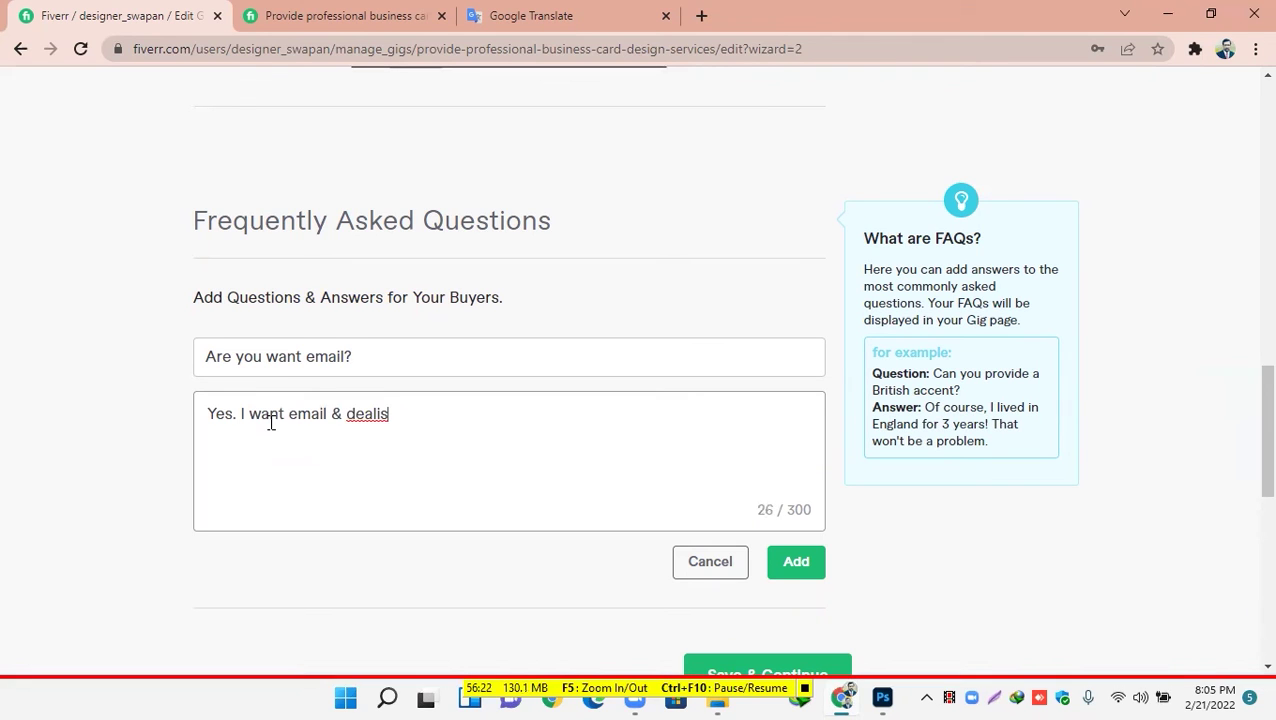
key(BackSpace)
key(BackSpace)
key(BackSpace)
key(BackSpace)
text(at)
text(il)
text(s)
key(BackSpace)
key(BackSpace)
key(BackSpace)
key(BackSpace)
key(BackSpace)
text(ta)
text(ils)
text(.)
click(788, 568)
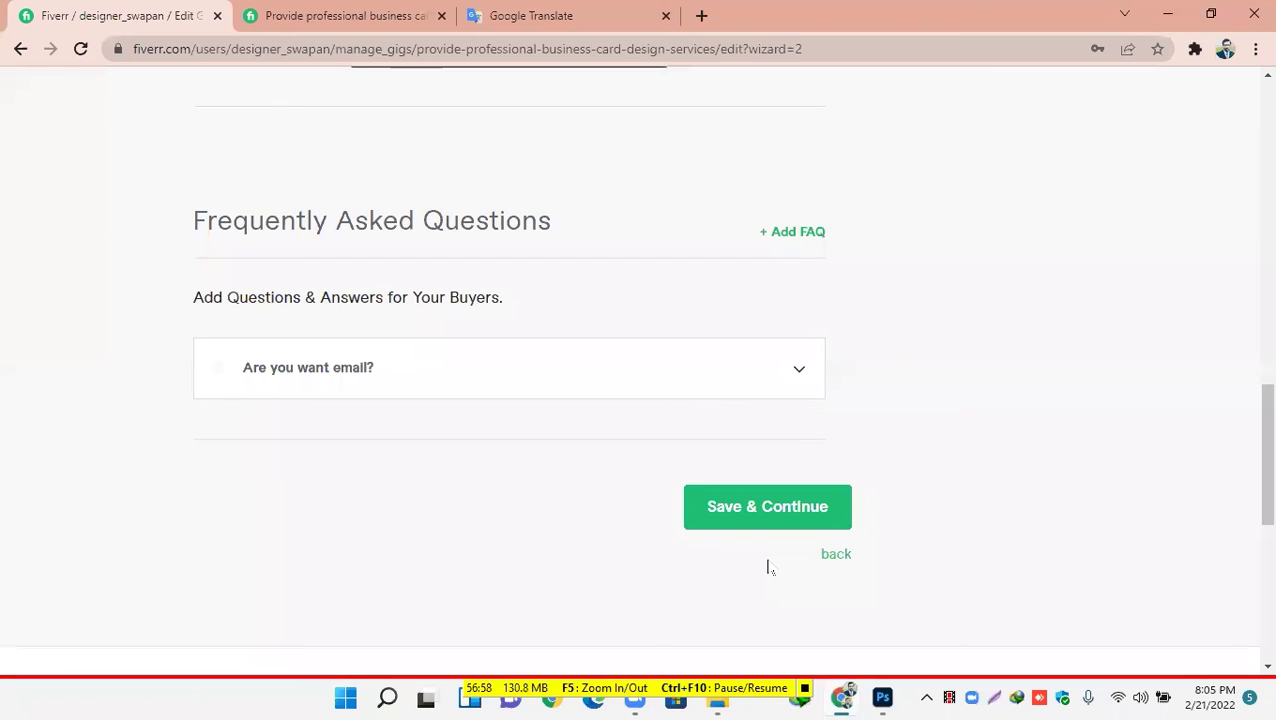
click(739, 513)
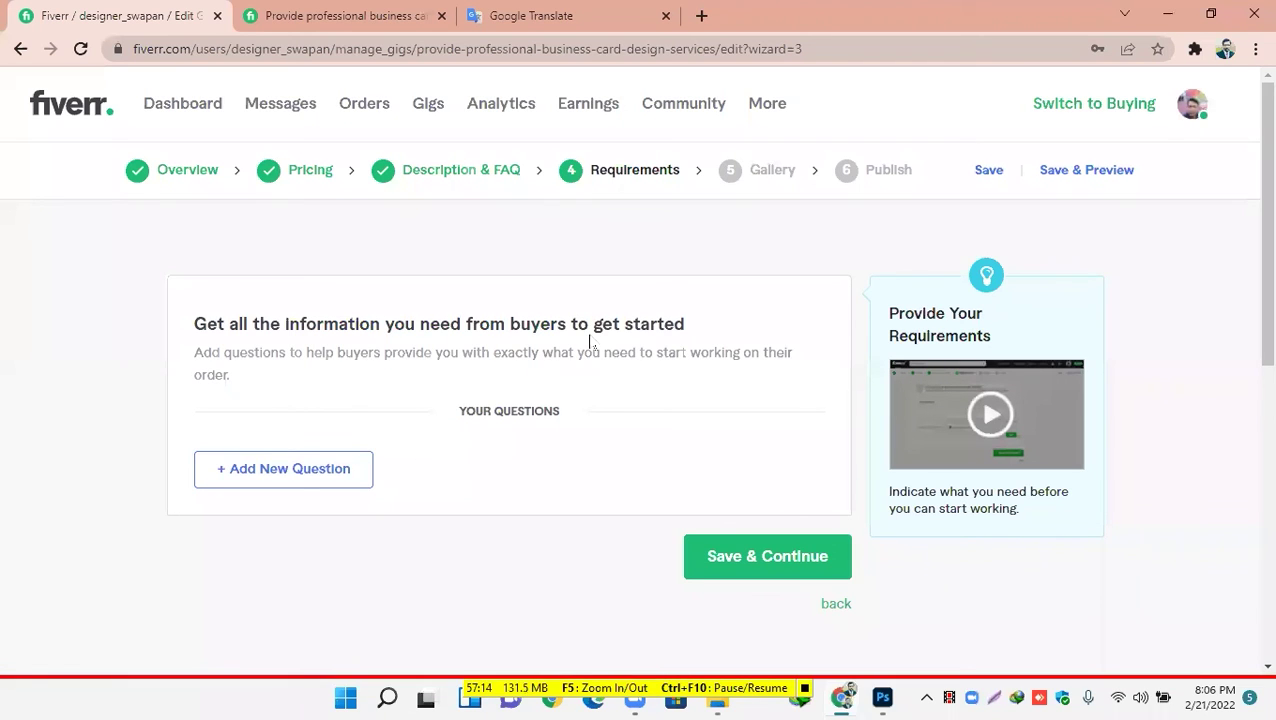
- Add a buyer requirement question listing Name, Designation, Phone number, Company Name, Address, email
click(240, 470)
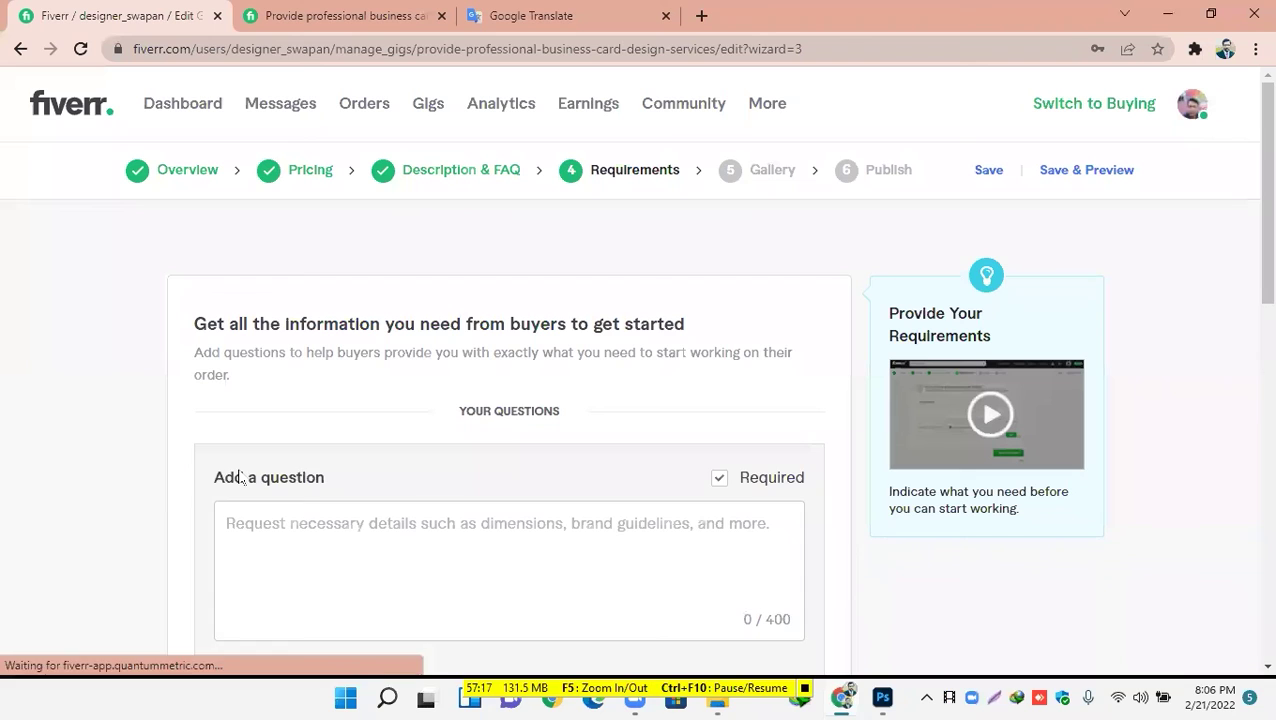
click(238, 526)
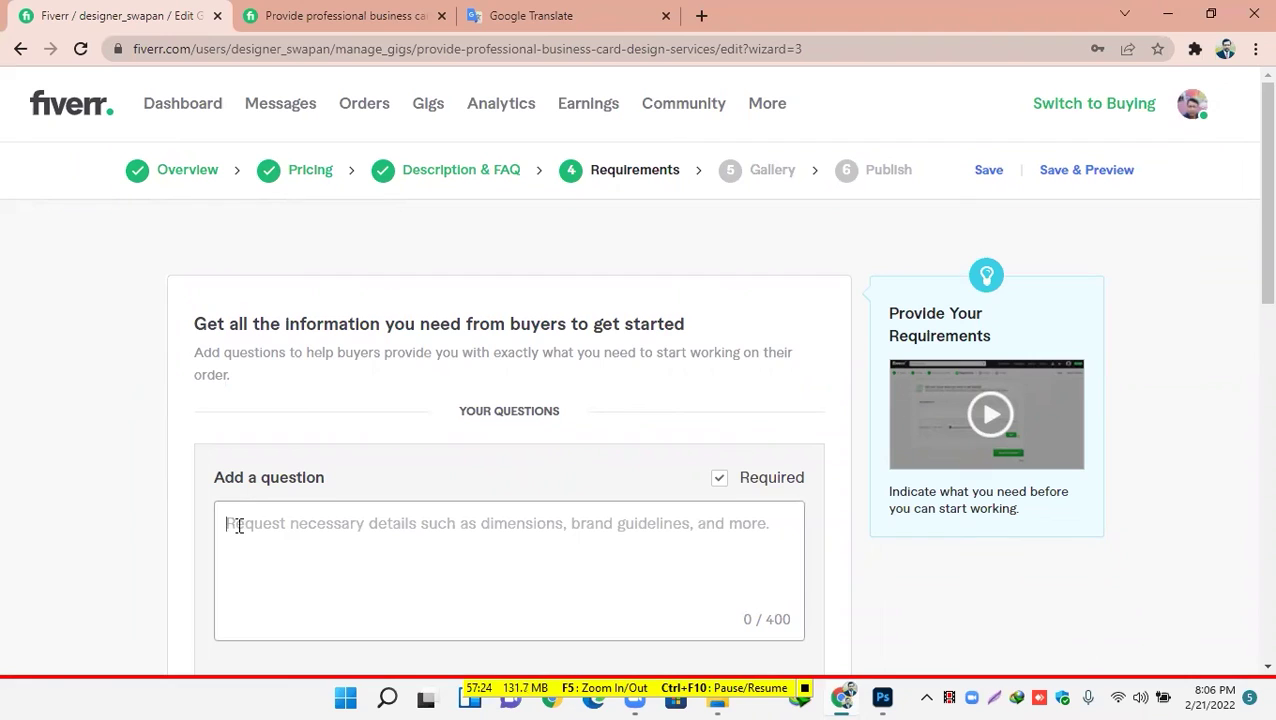
text(Name)
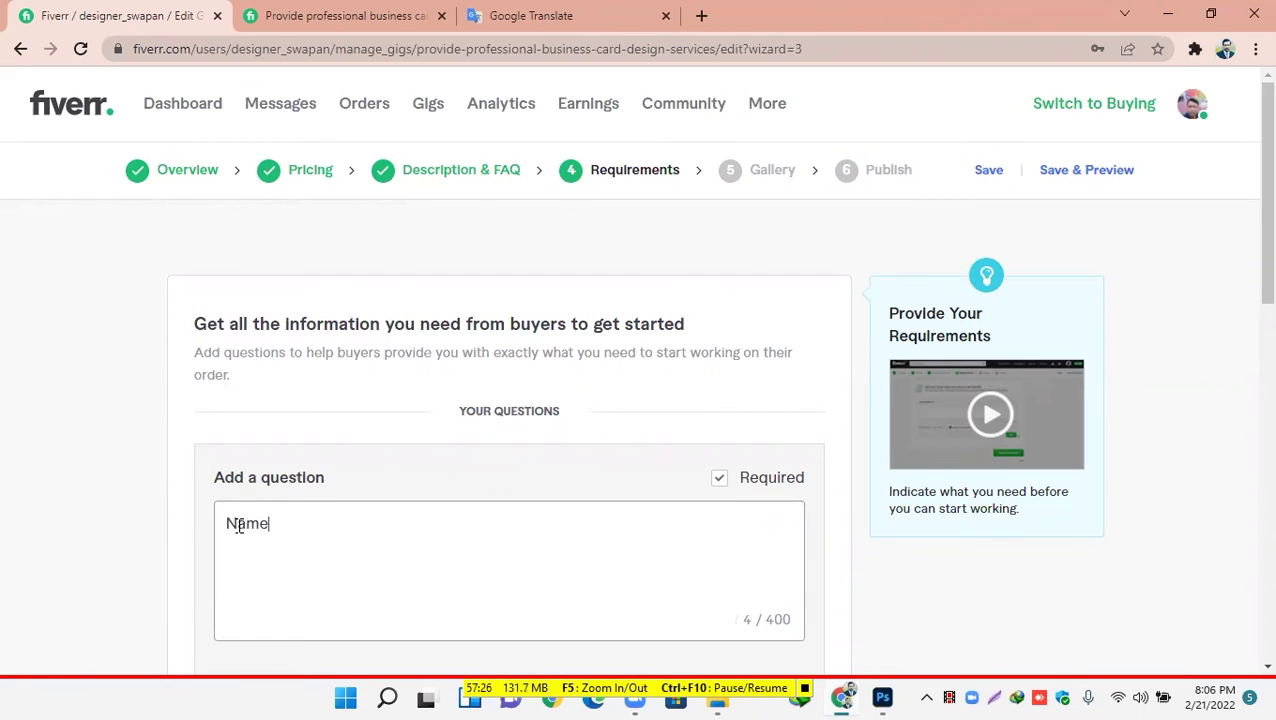
text(?)
key(BackSpace)
text(, )
text(Ti)
key(BackSpace)
key(BackSpace)
text(Designation)
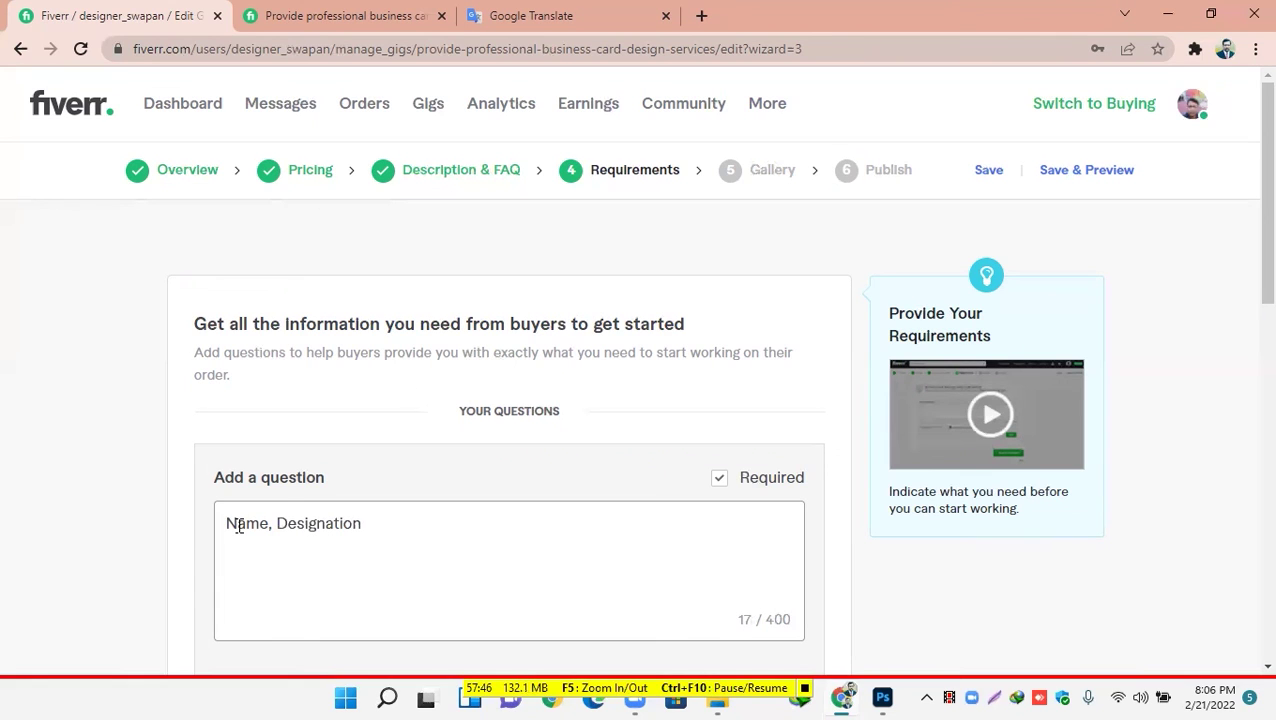
text(,)
text( Phone )
text(num)
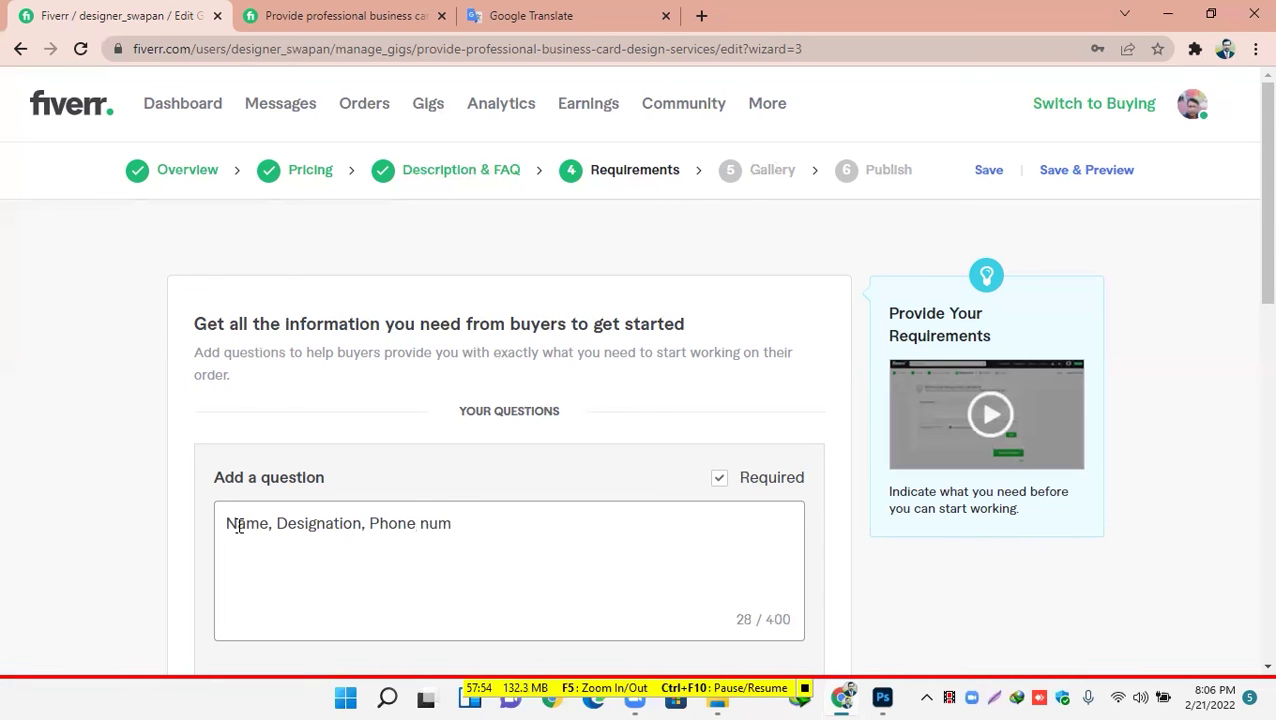
text(ber,)
text( Company)
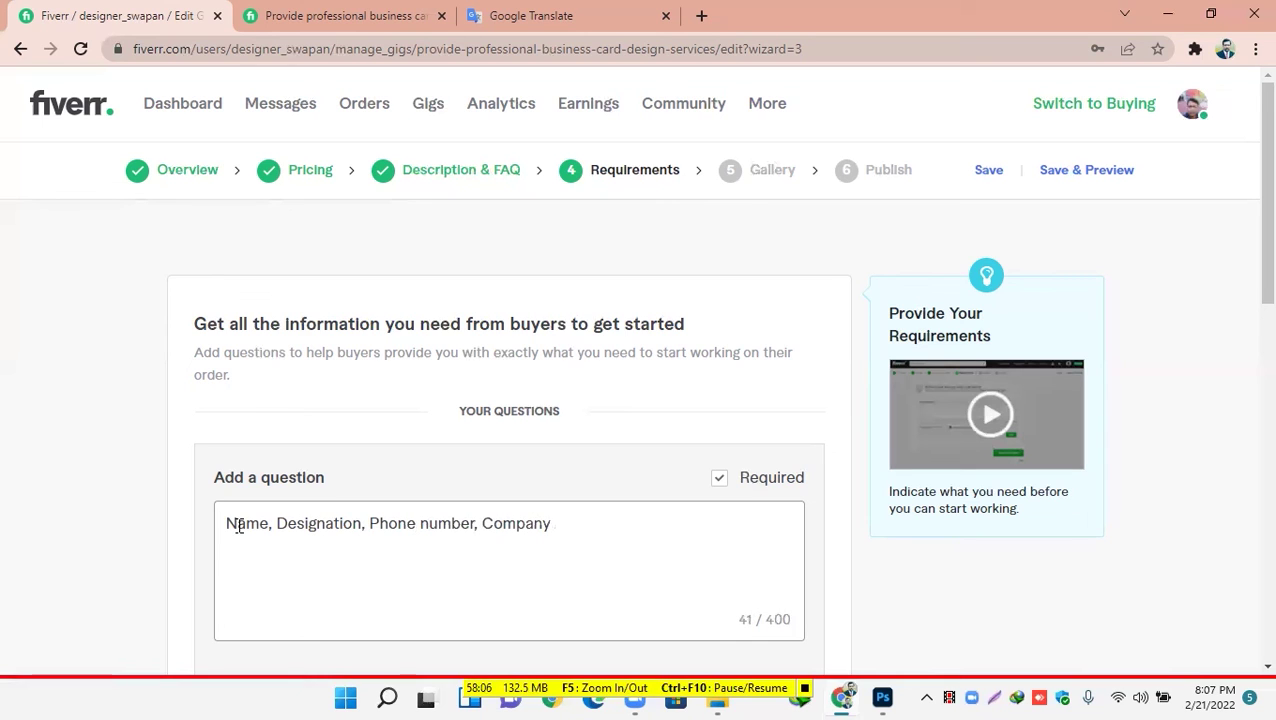
text( Name)
text(, )
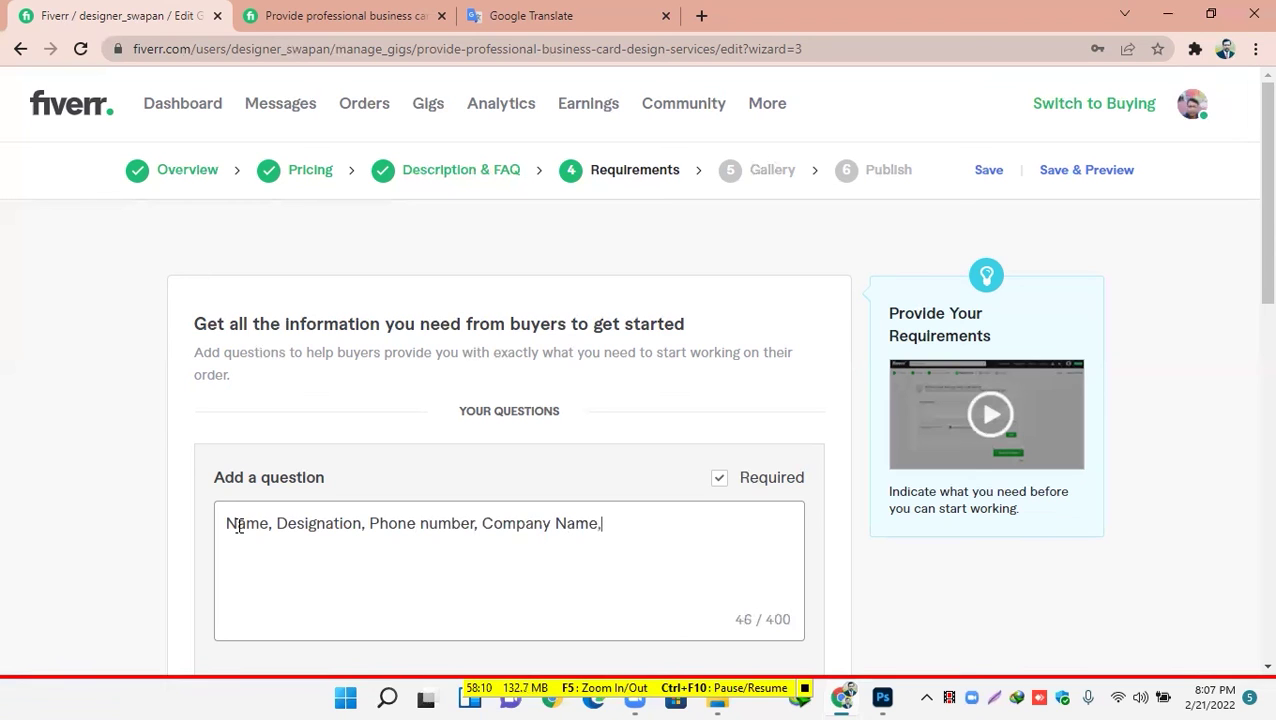
text(A)
text(dd)
text(ress)
text(, )
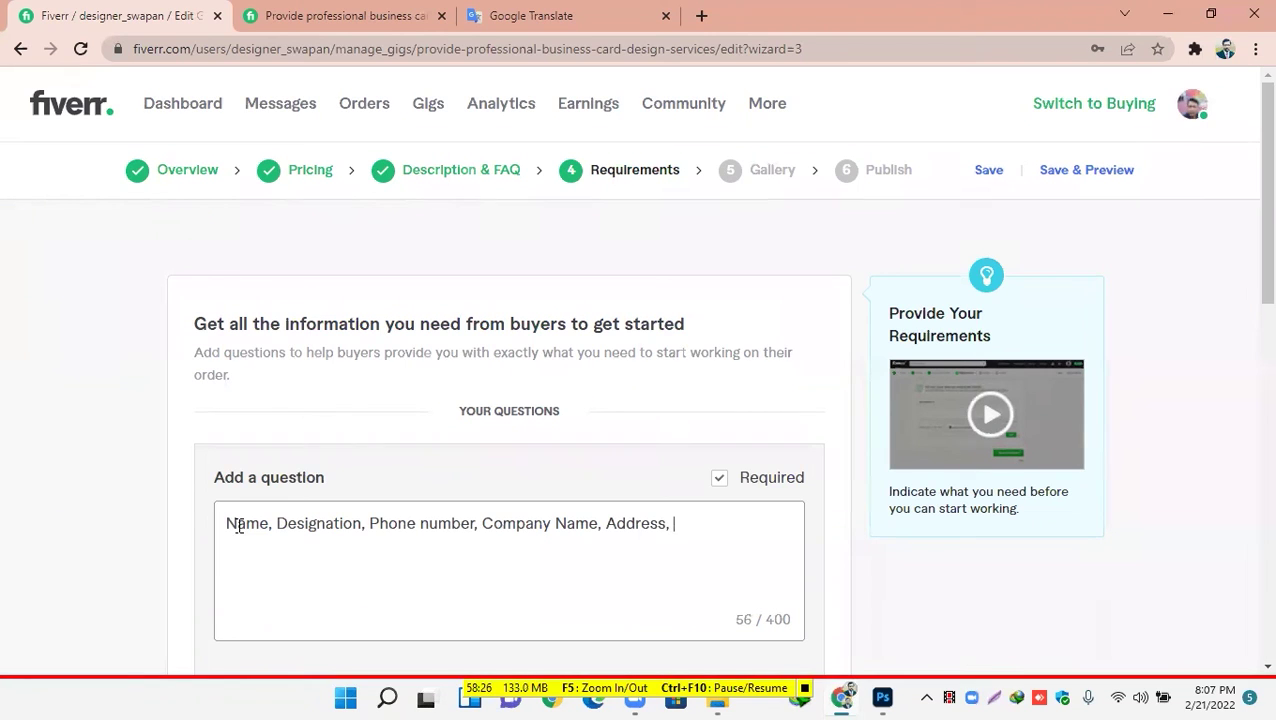
text(email)
text(,)
- End the requirement with '& others.', keep the Free text answer format, and add the question
key(BackSpace)
text(& others)
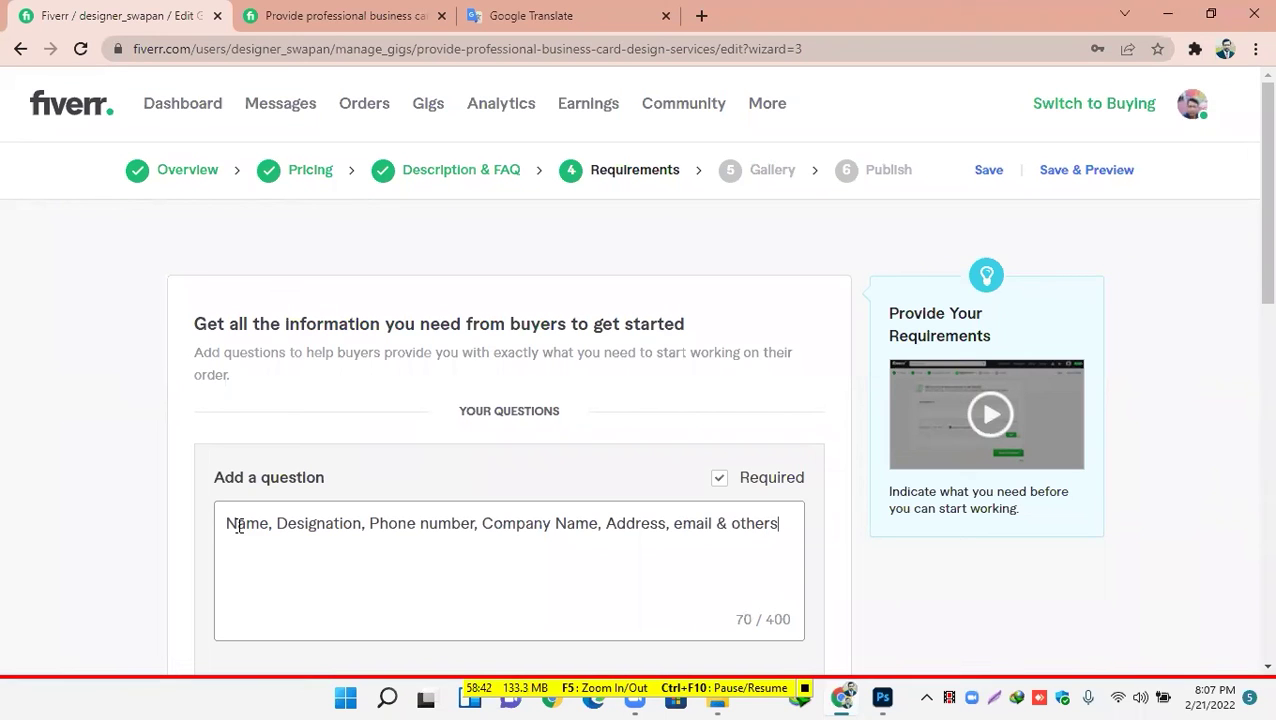
text(.)
scroll(239, 527, down, 1)
scroll(285, 521, down, 1)
scroll(555, 550, down, 3)
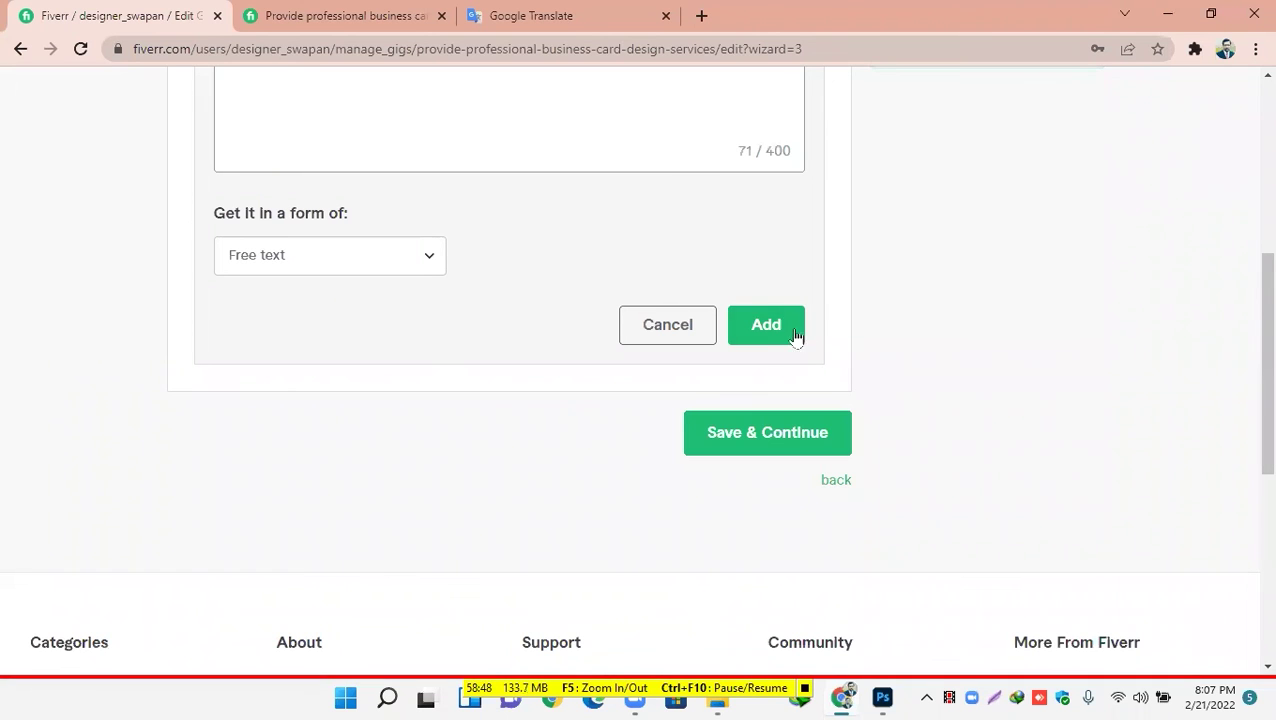
click(773, 433)
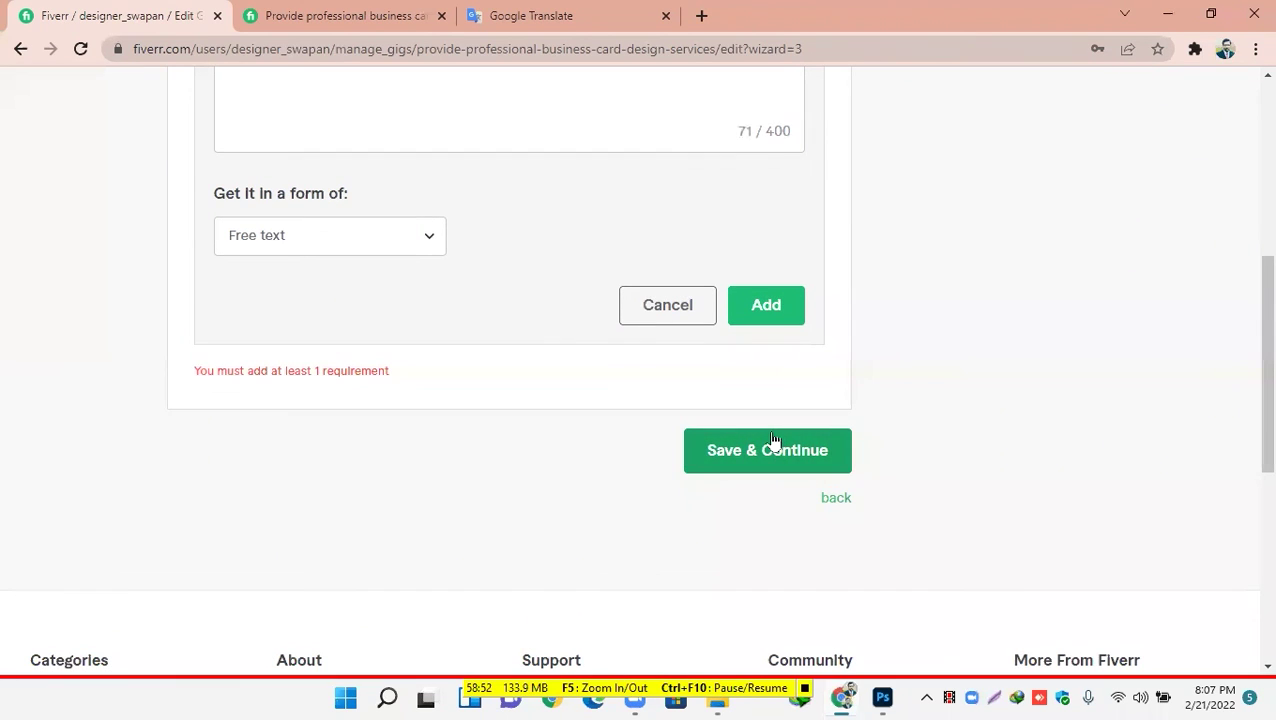
click(426, 240)
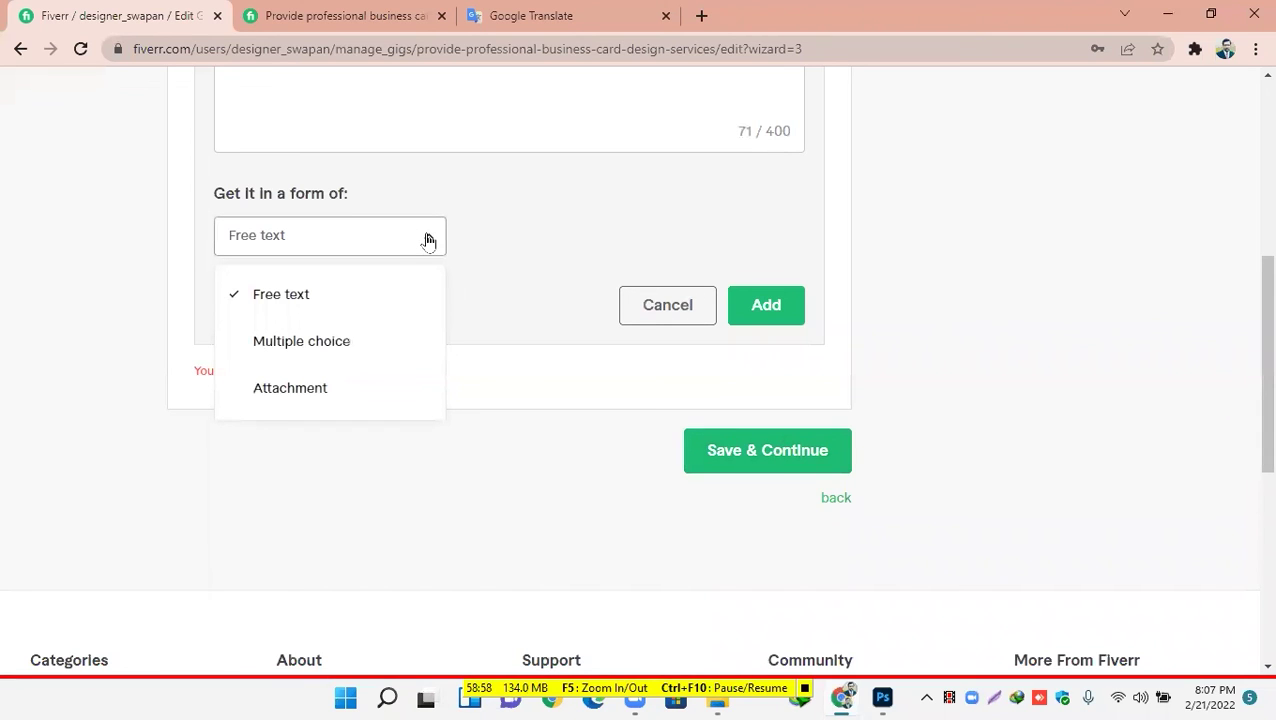
click(303, 298)
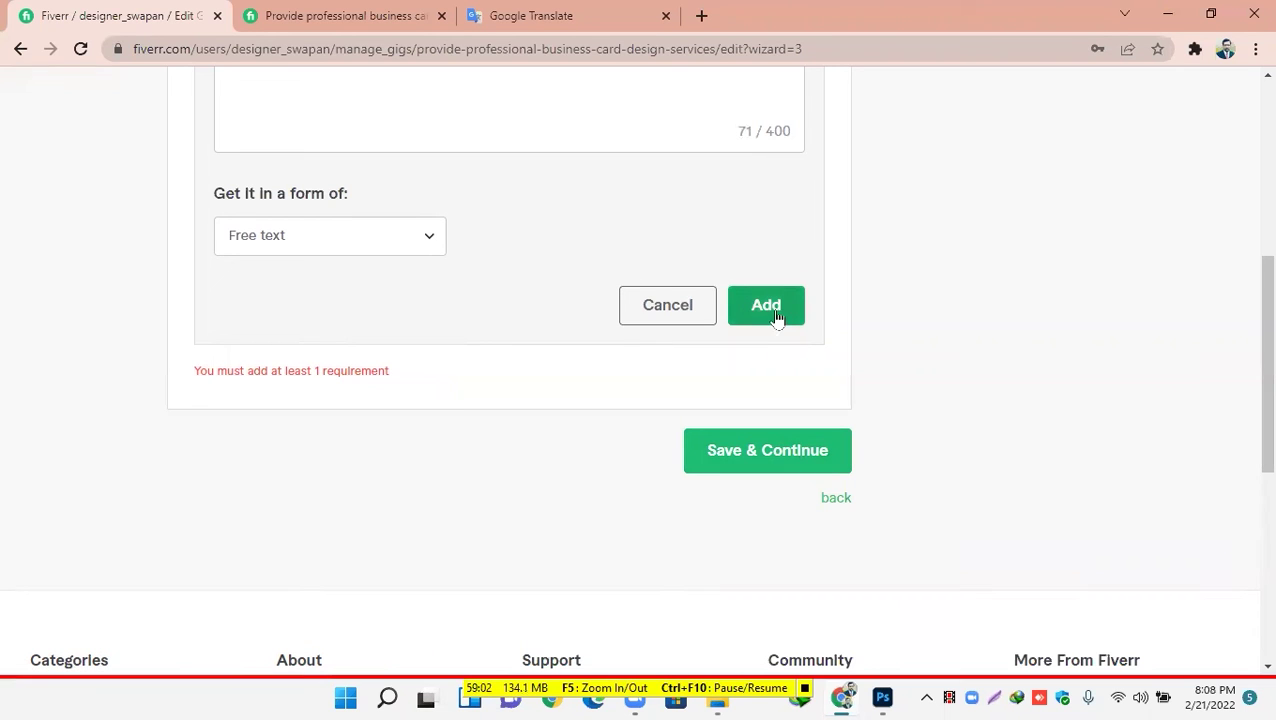
click(776, 320)
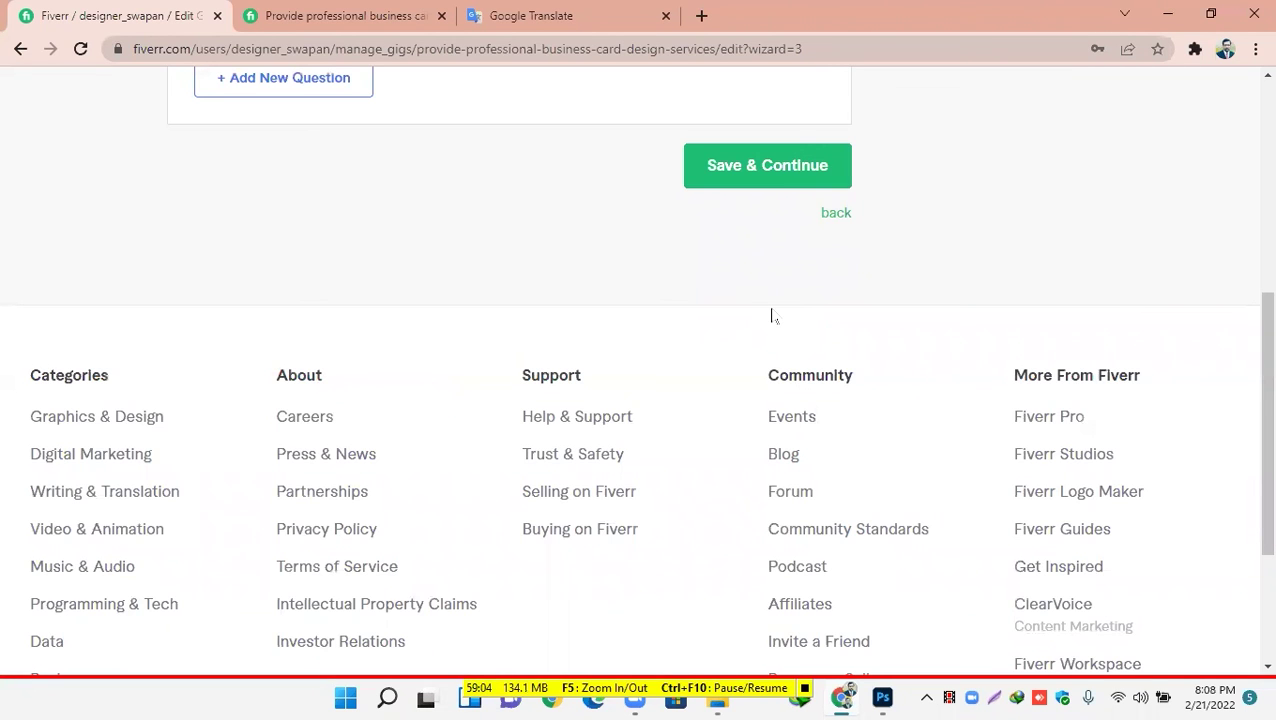
- Add the free-text question 'Brand Identity?' as the second gig requirement
scroll(535, 297, up, 4)
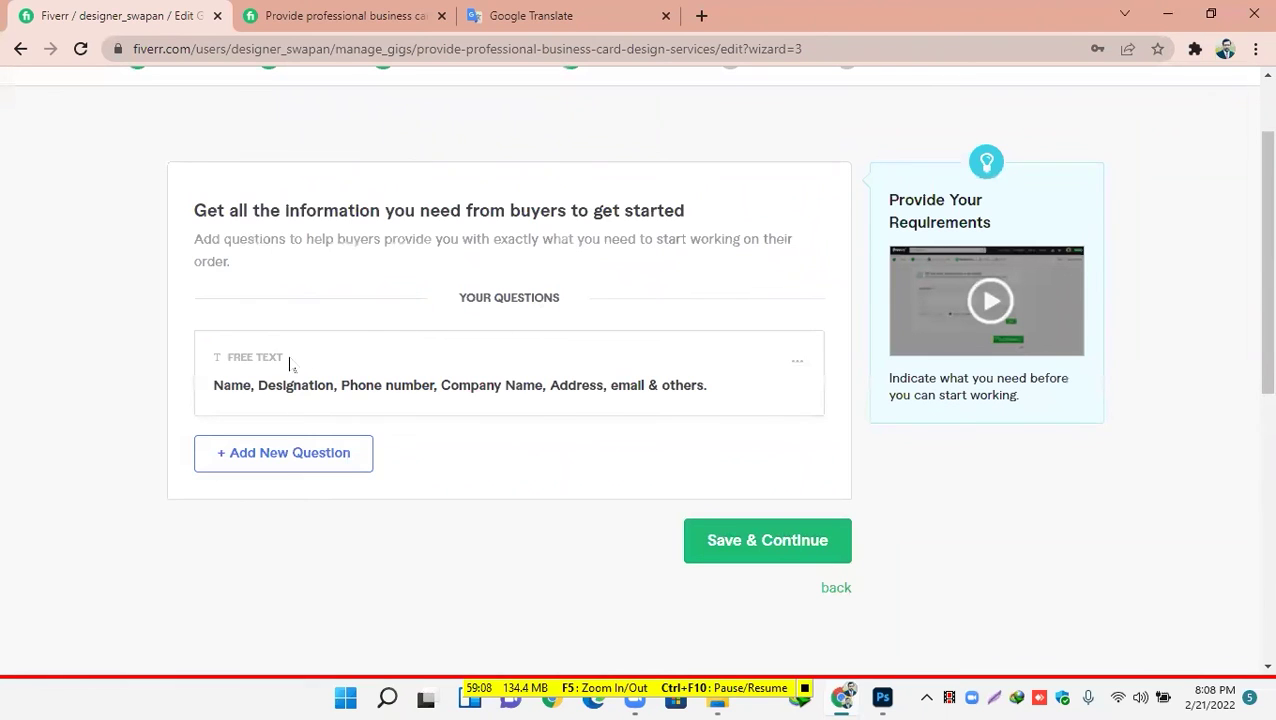
click(288, 455)
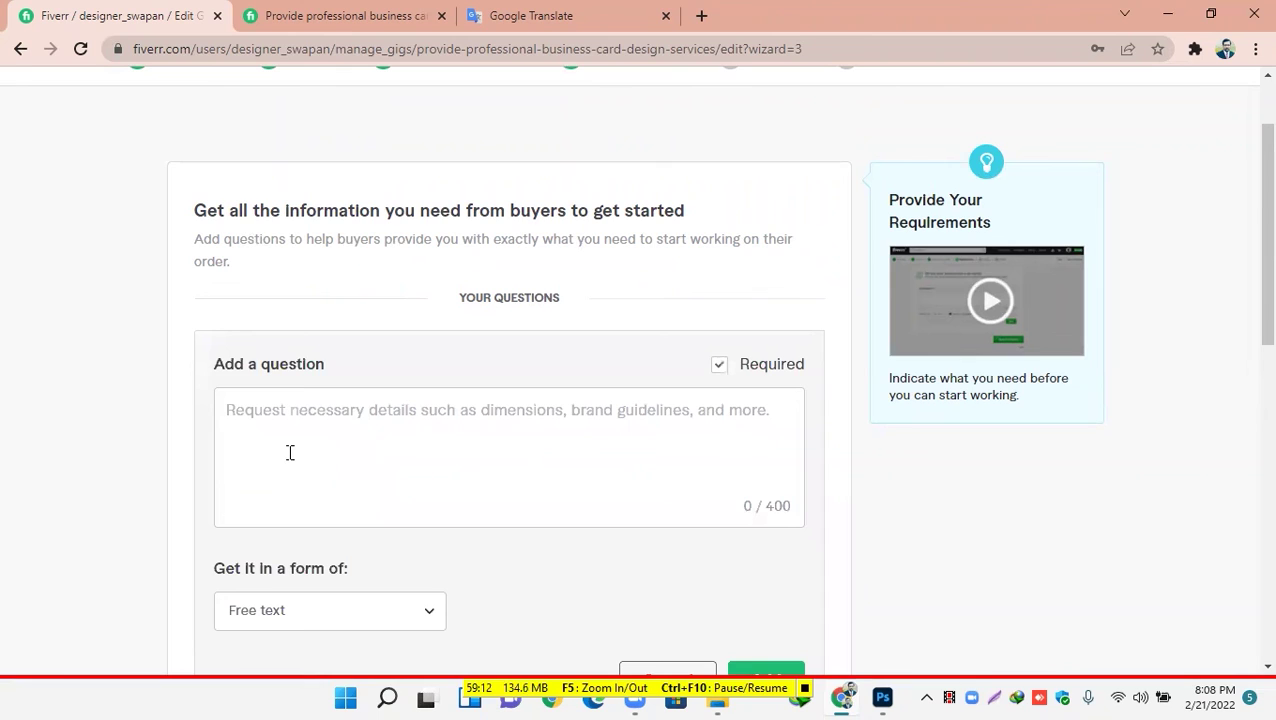
click(248, 409)
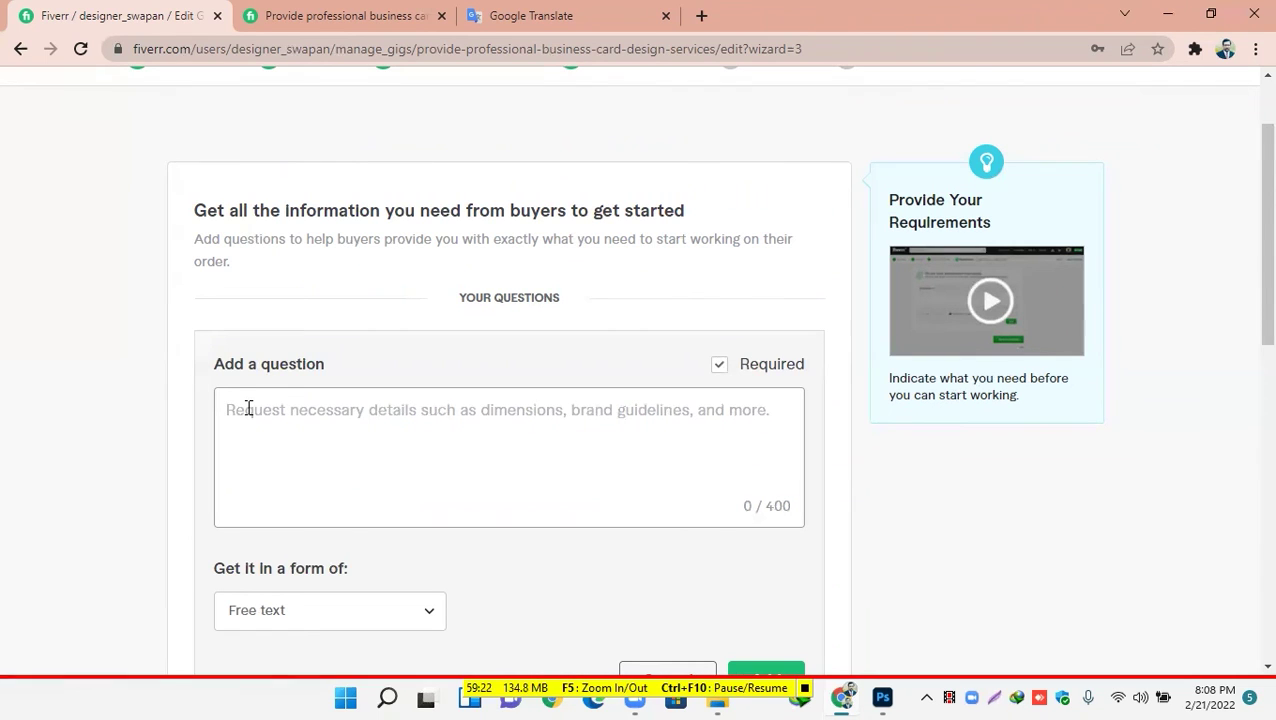
text(Bra)
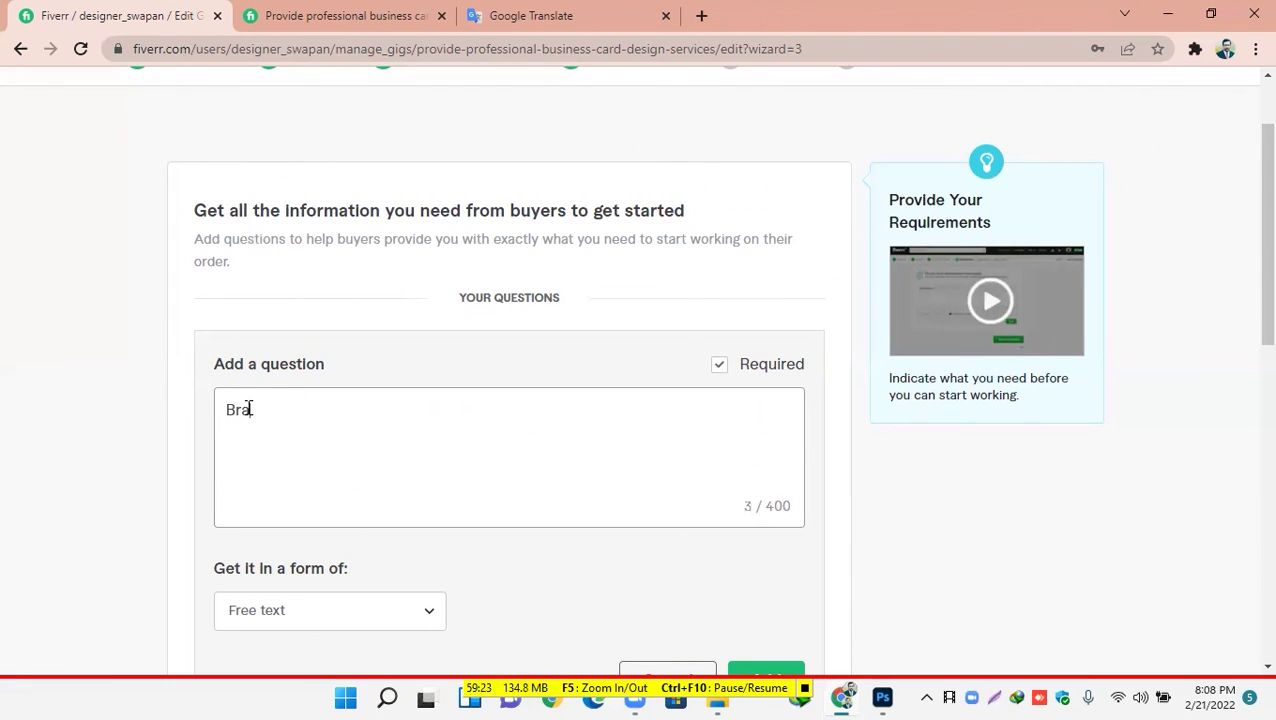
text(n)
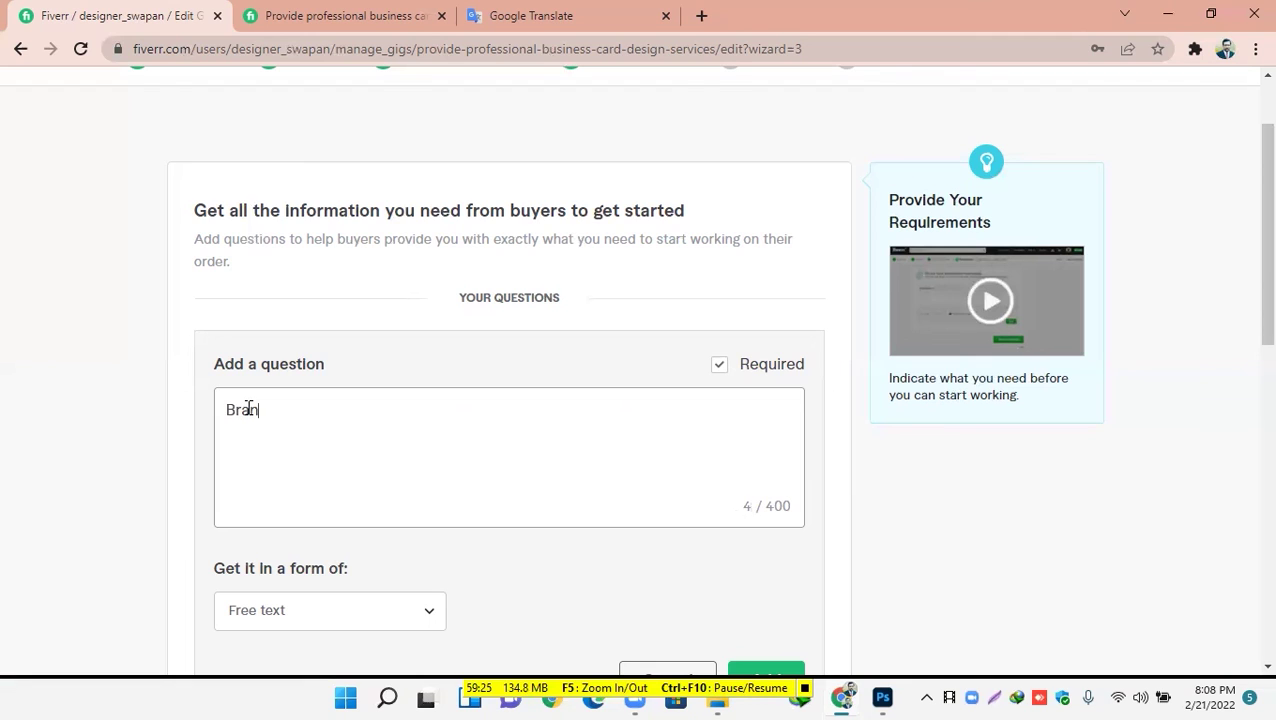
text(d)
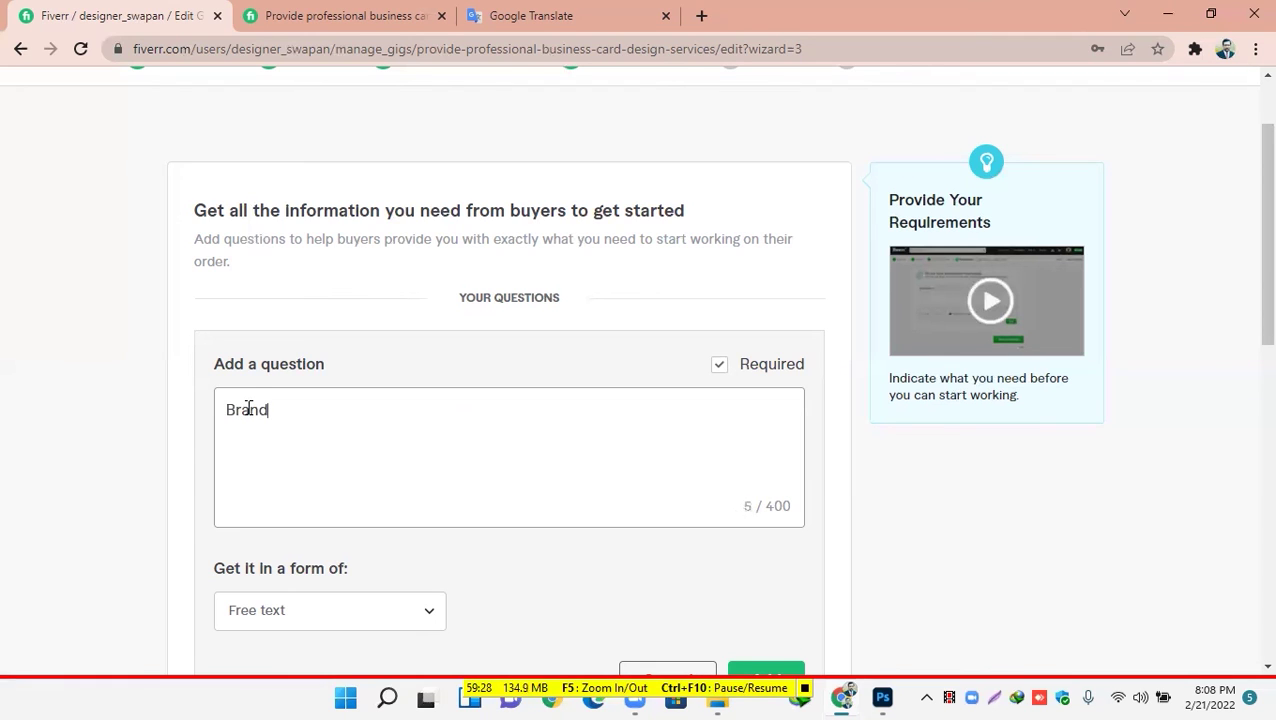
text( Iden)
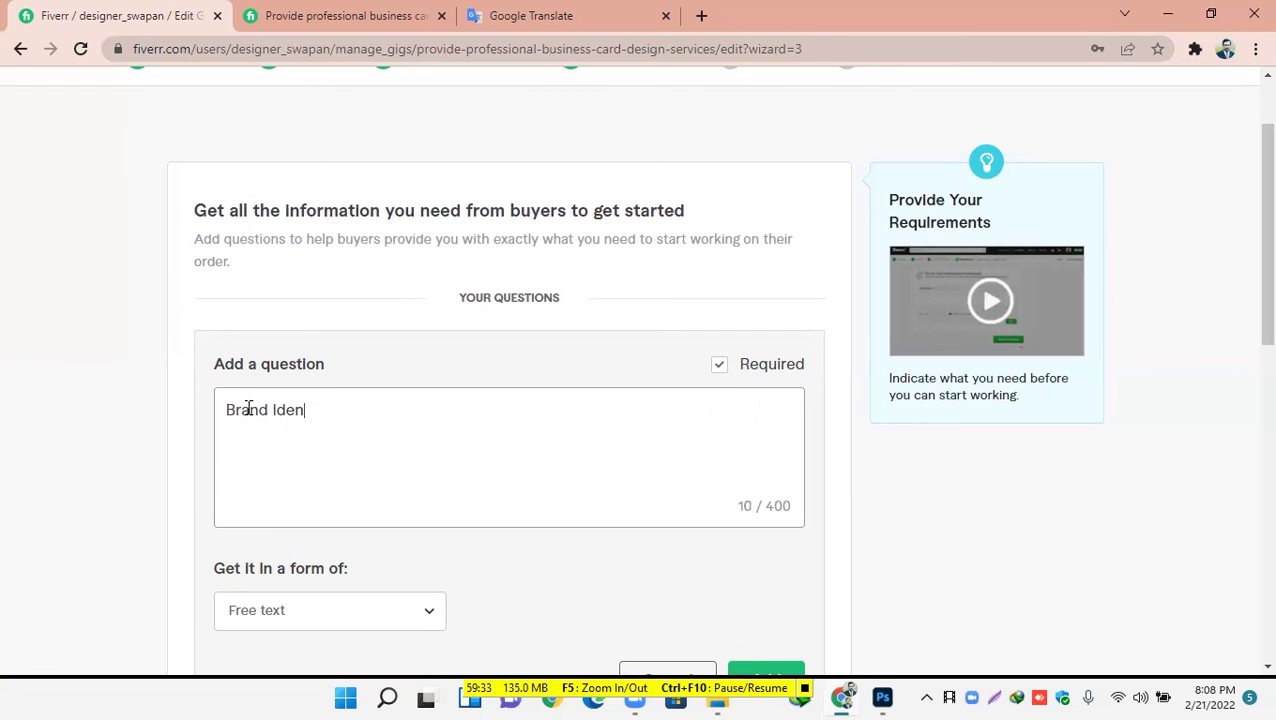
text(tity)
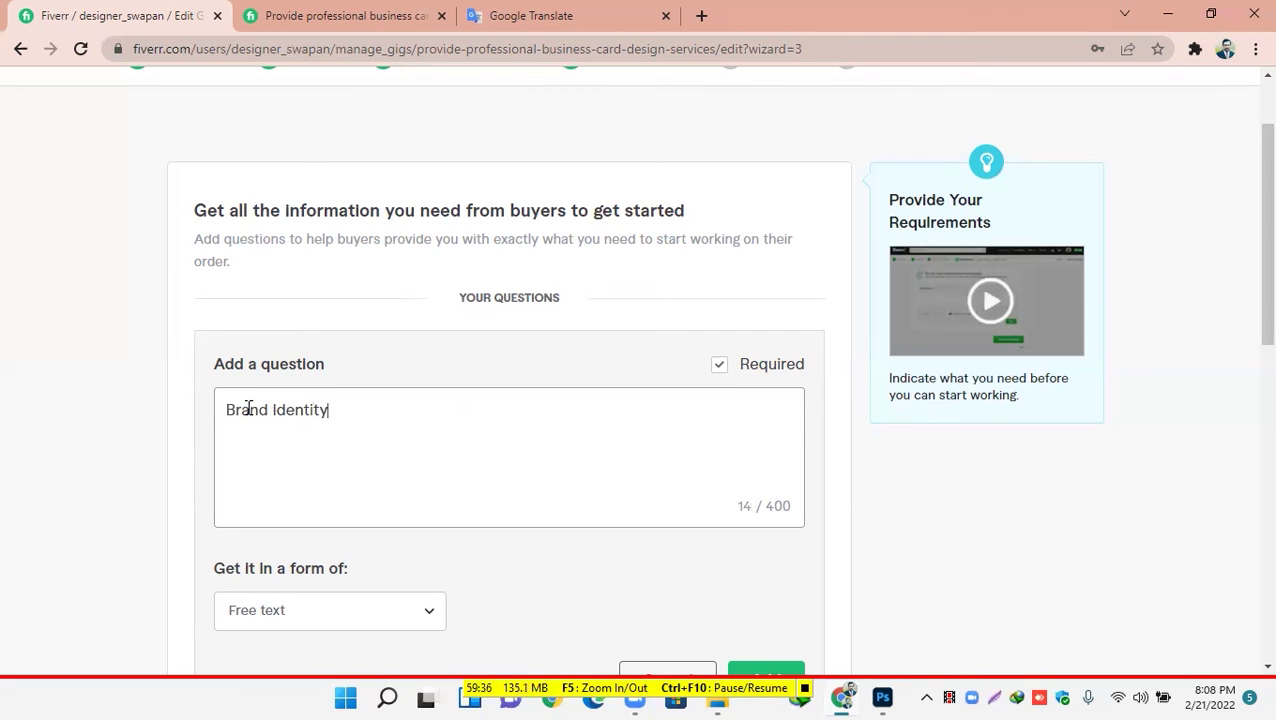
text(?)
scroll(549, 420, down, 3)
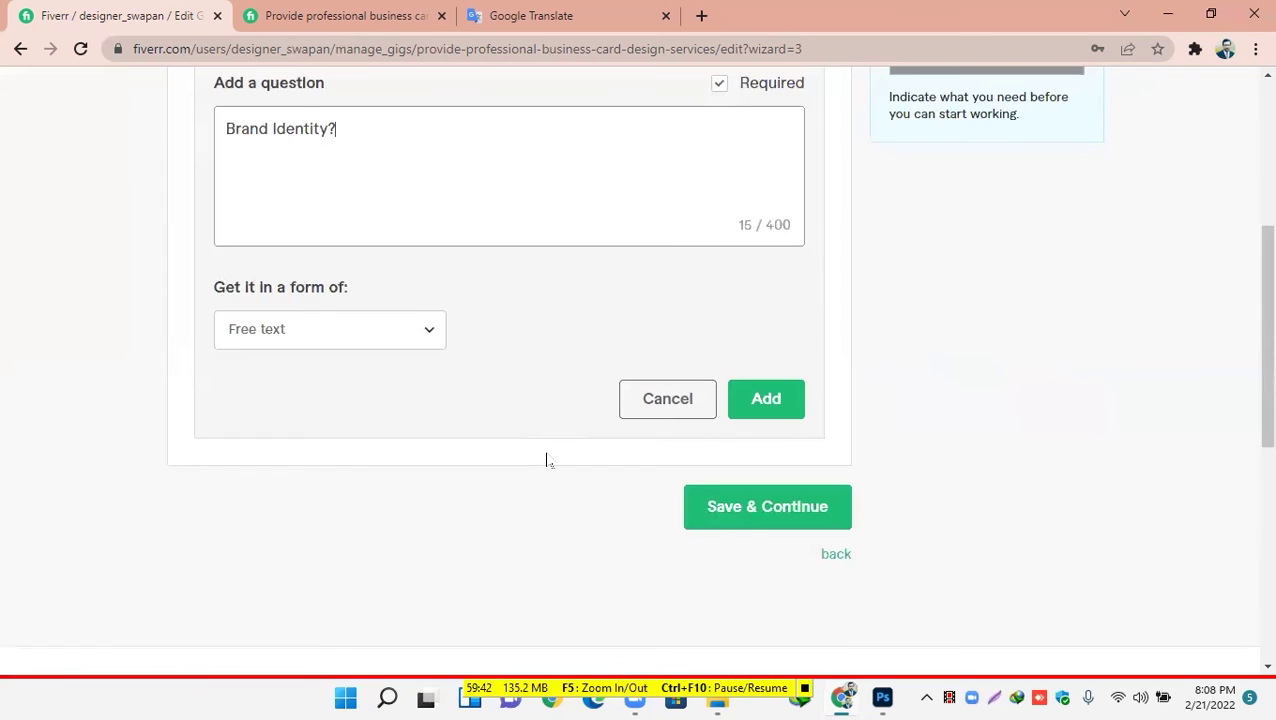
click(770, 398)
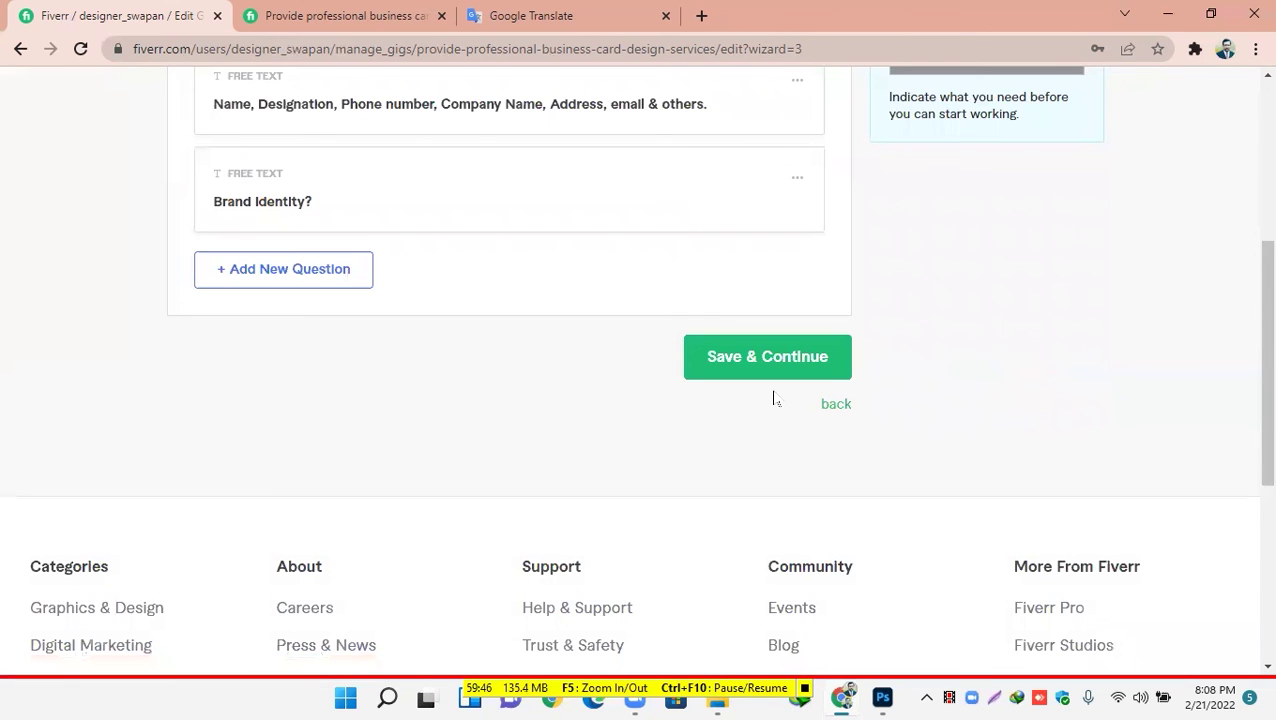
- Save the requirements, move on to the Gallery step and dismiss the image tips
click(760, 359)
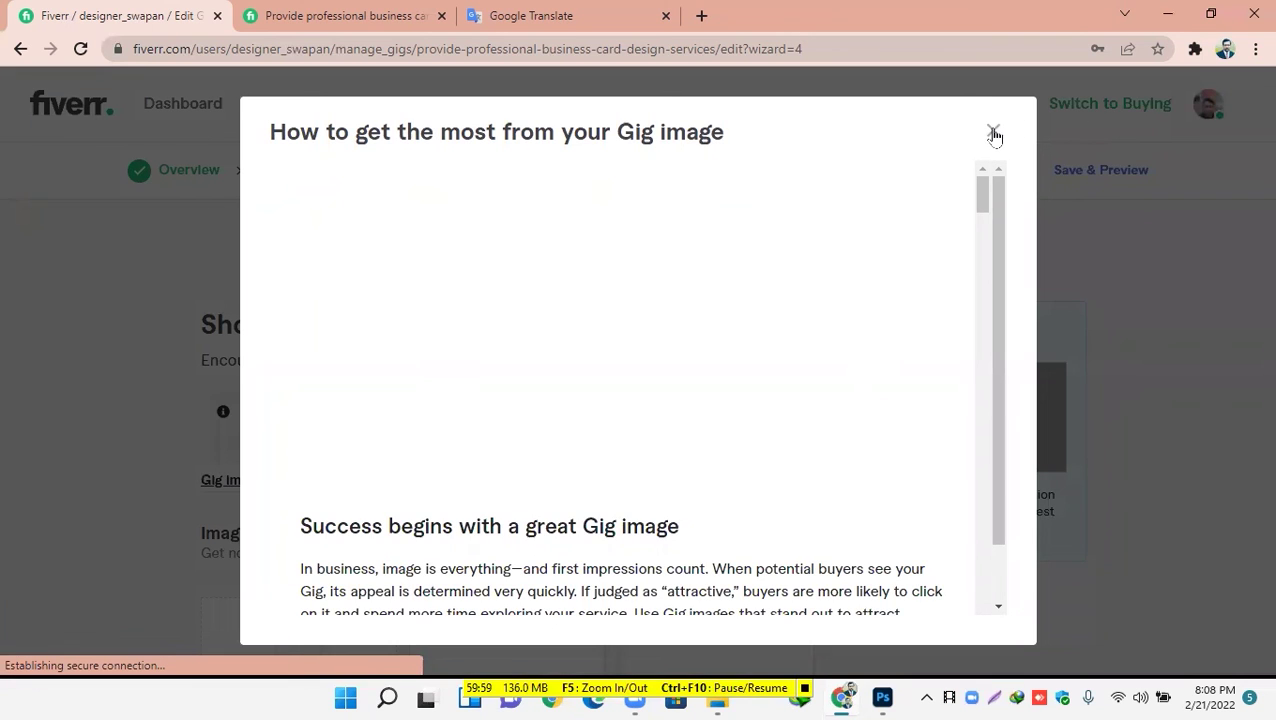
click(993, 131)
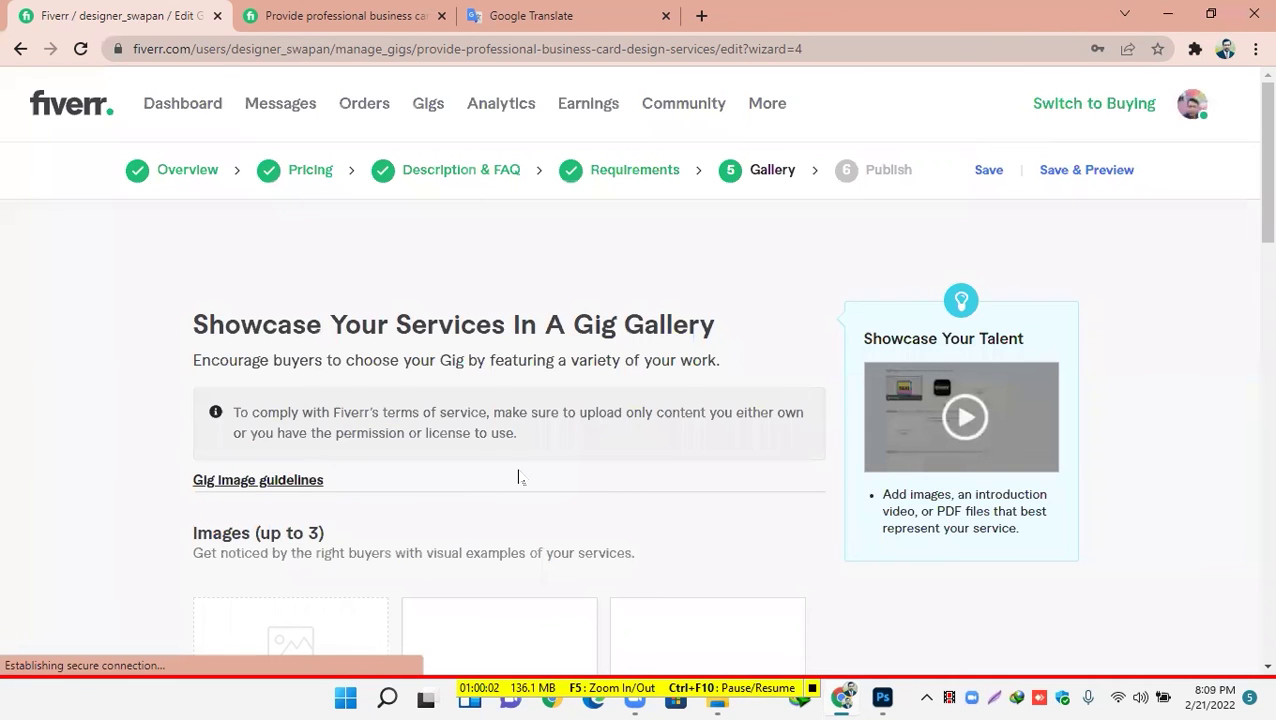
scroll(510, 482, down, 4)
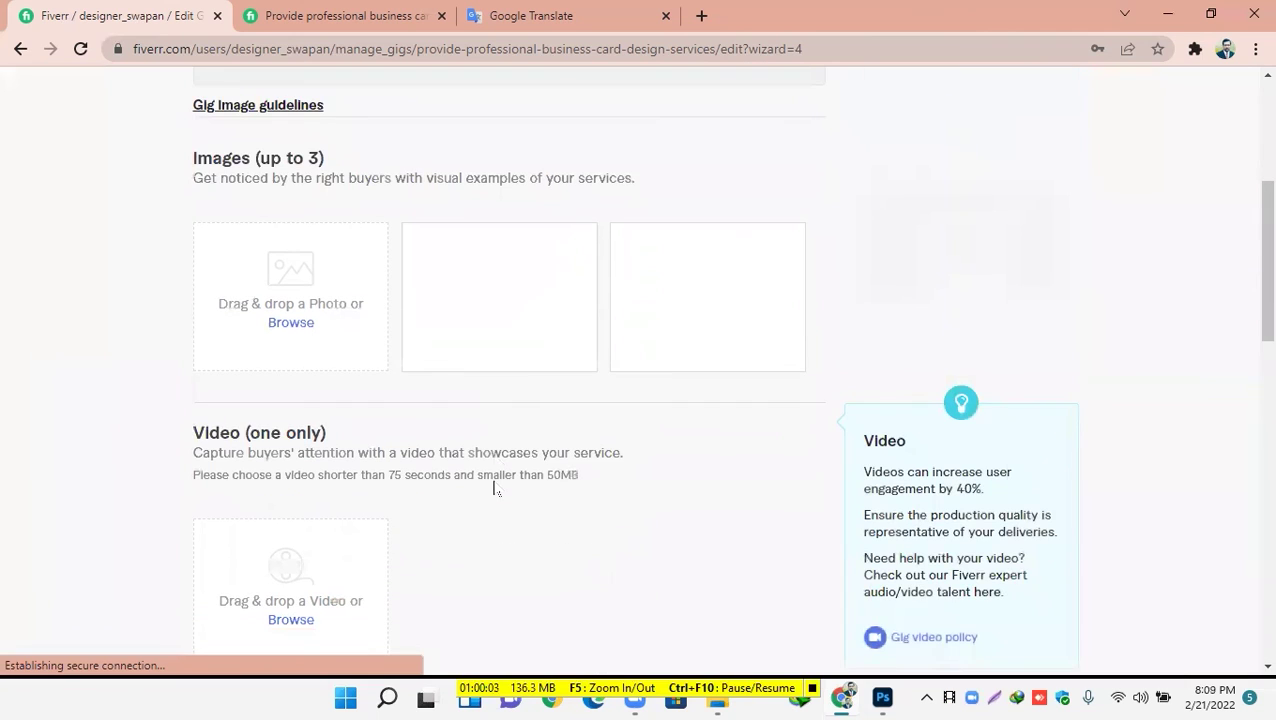
- Upload Business-Card.jpg from the Desktop as the first gallery image
click(298, 323)
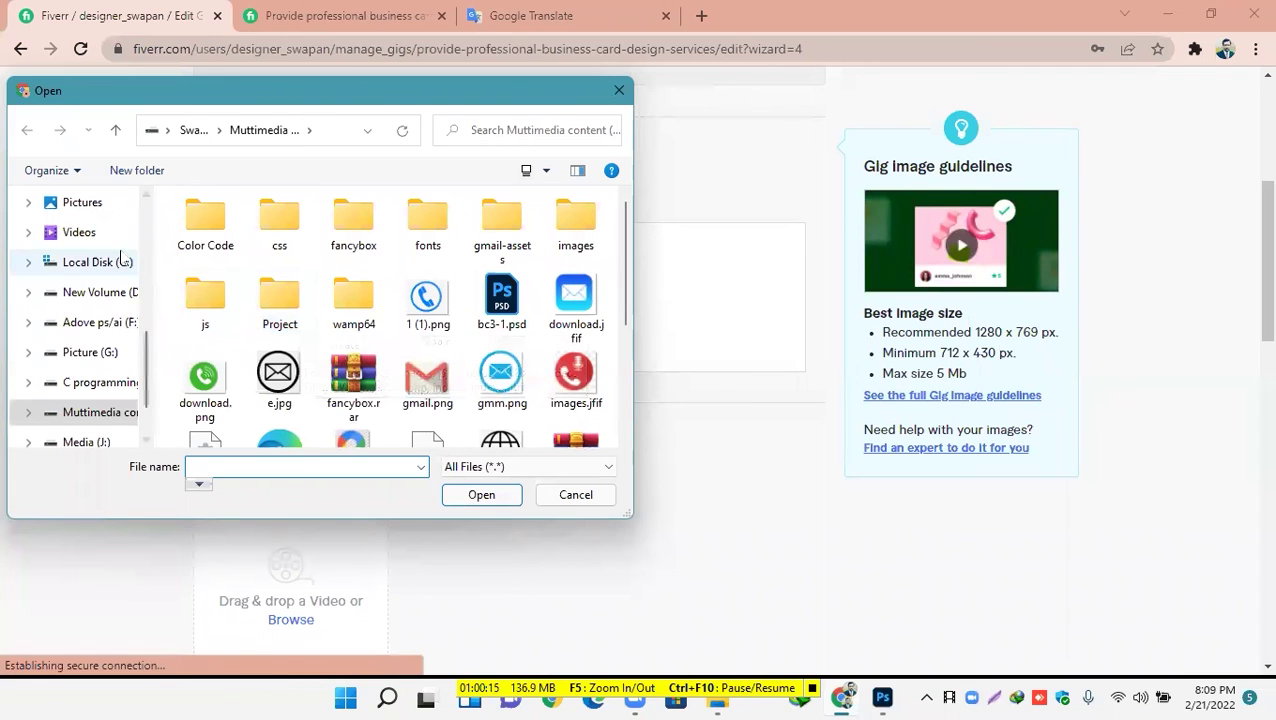
scroll(147, 203, up, 5)
scroll(147, 203, up, 2)
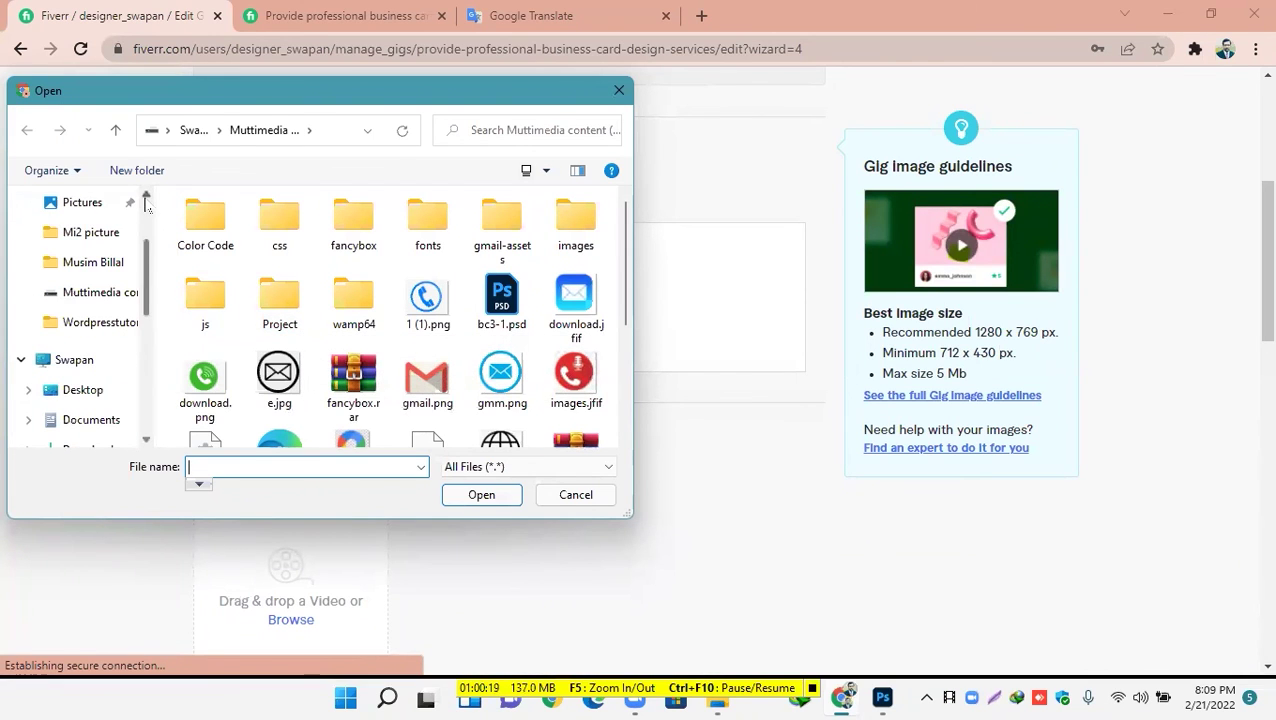
click(146, 199)
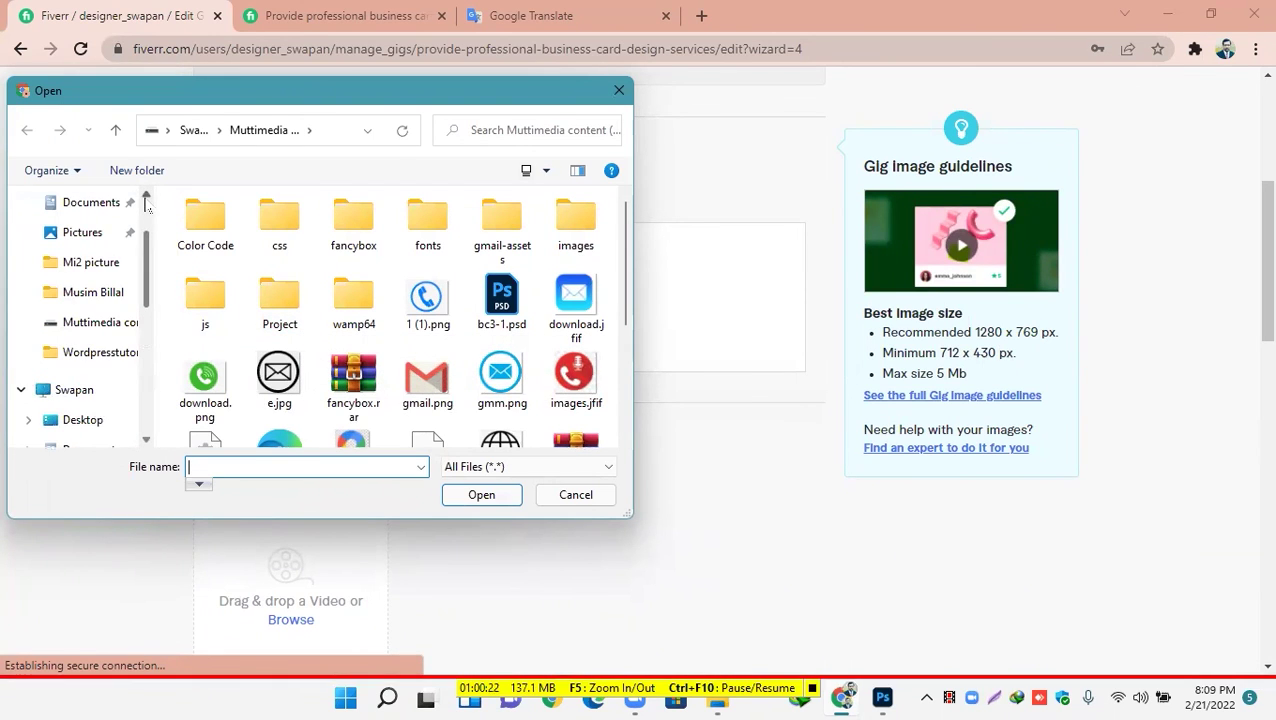
click(146, 199)
click(146, 199)
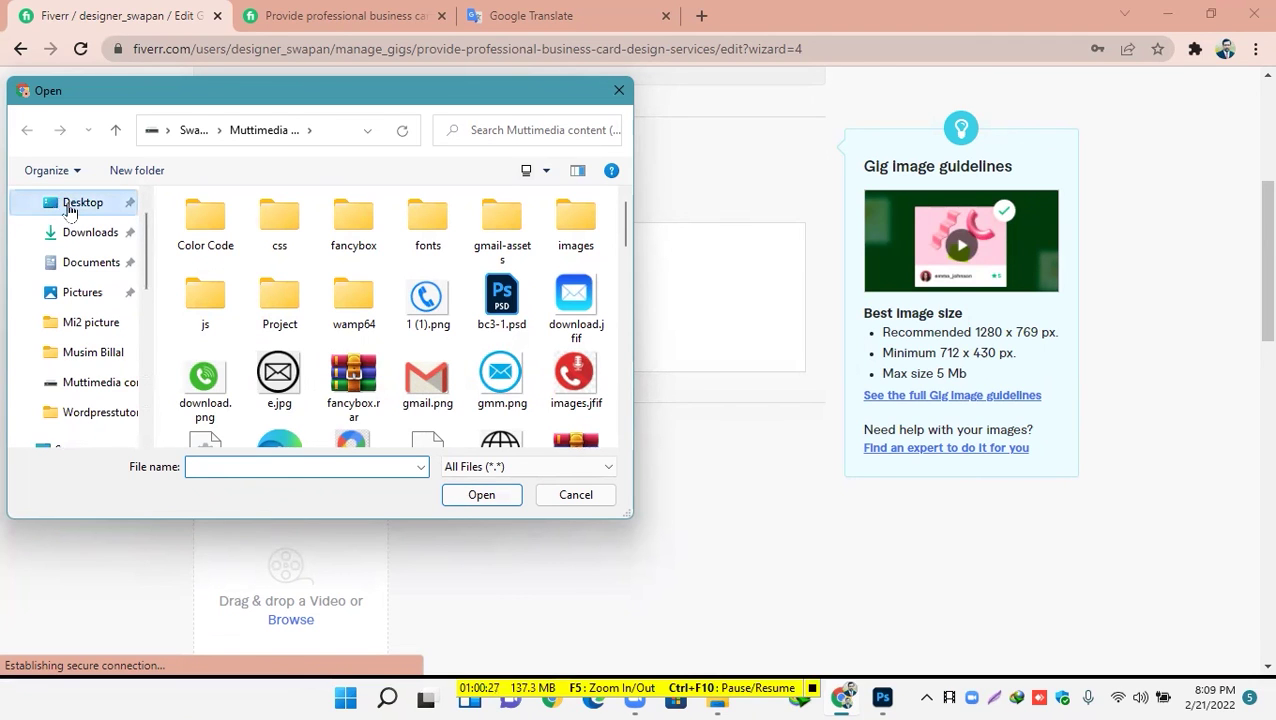
click(72, 206)
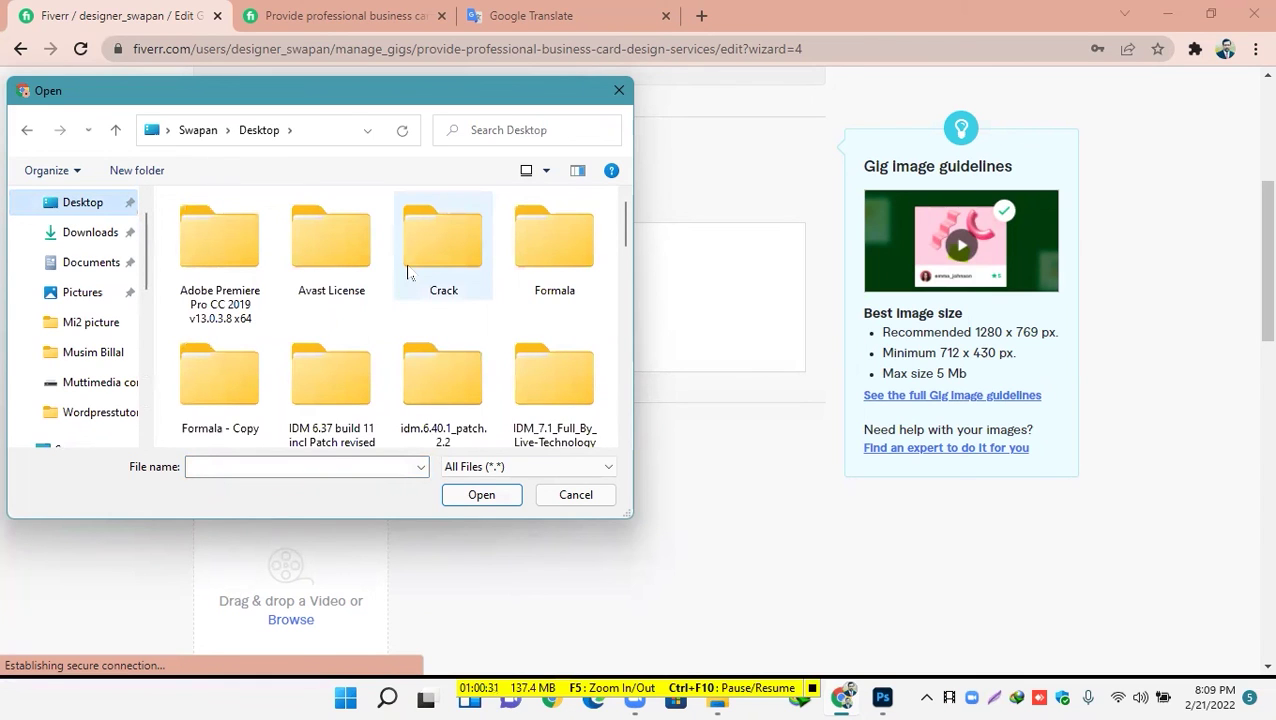
click(314, 463)
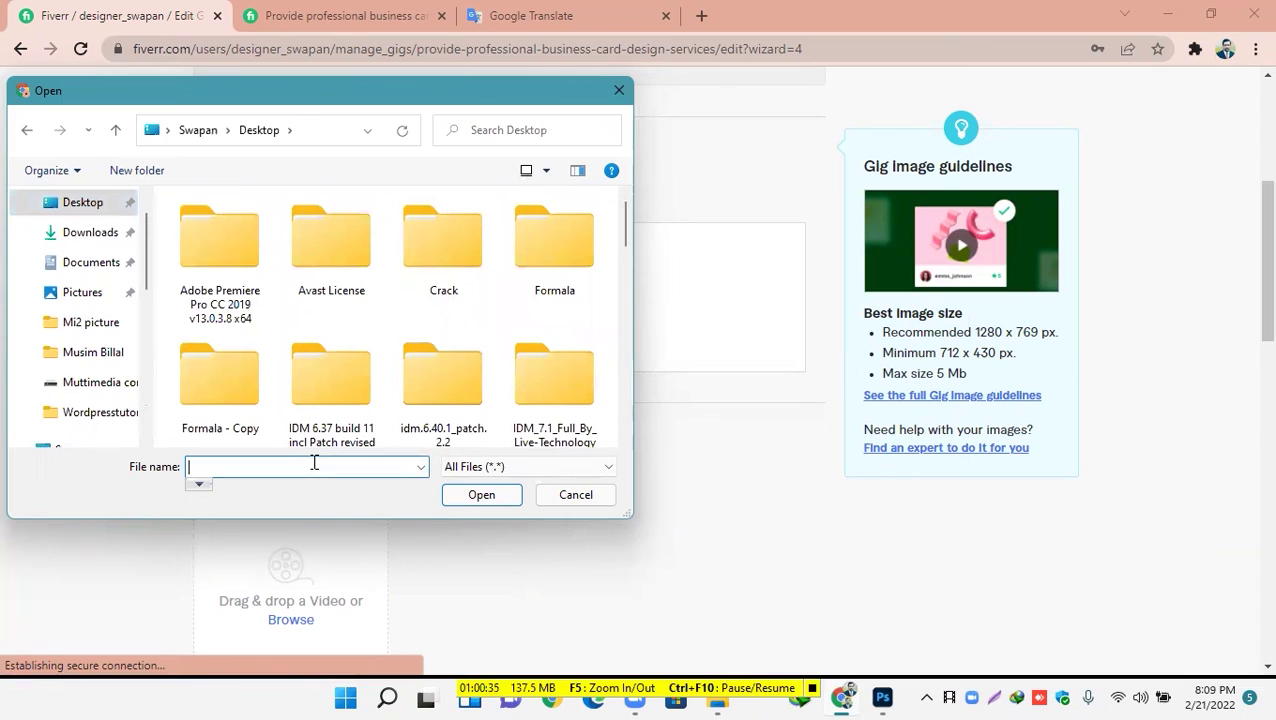
text(bus)
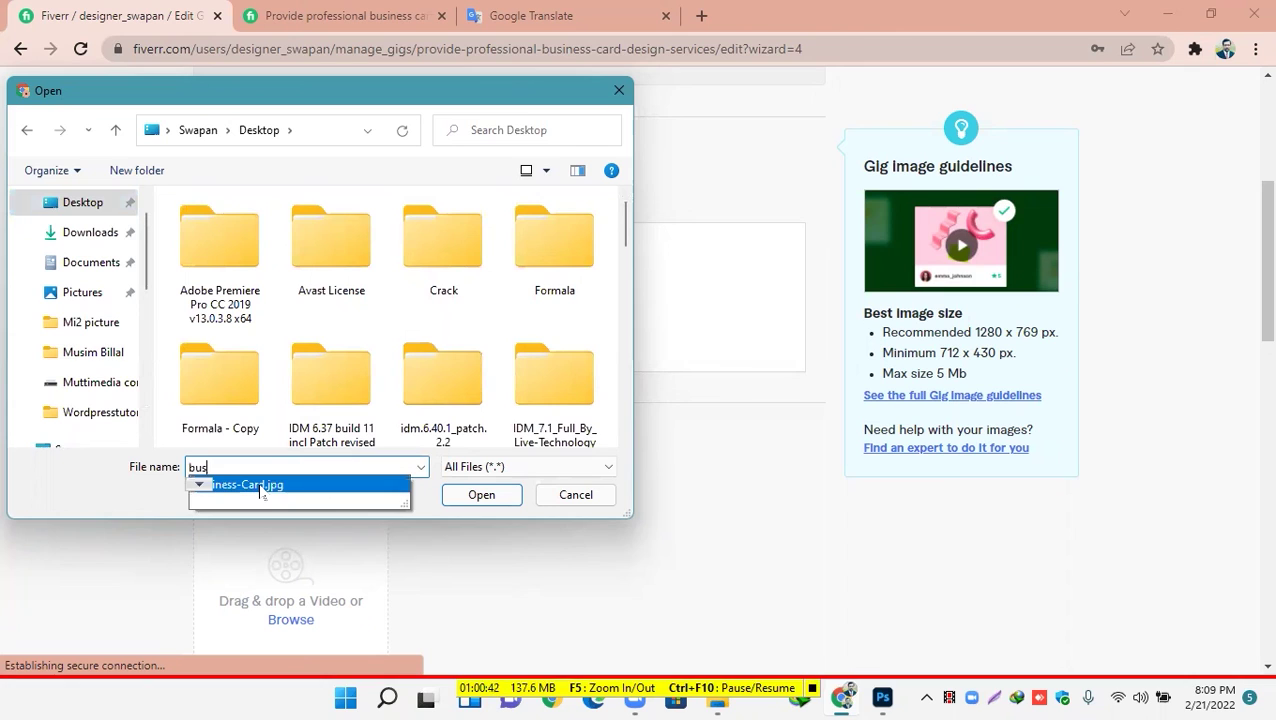
click(260, 487)
click(481, 495)
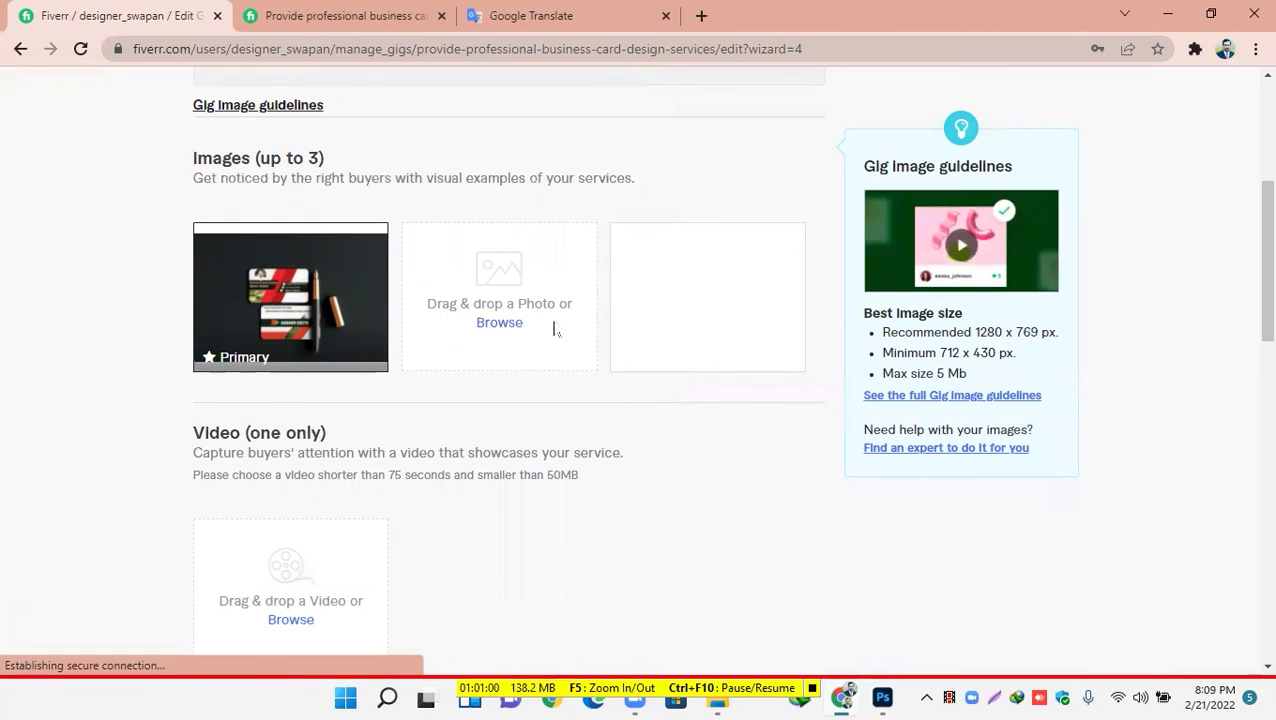
- Upload Business-Card.jpg into the second and third gallery image slots
click(500, 328)
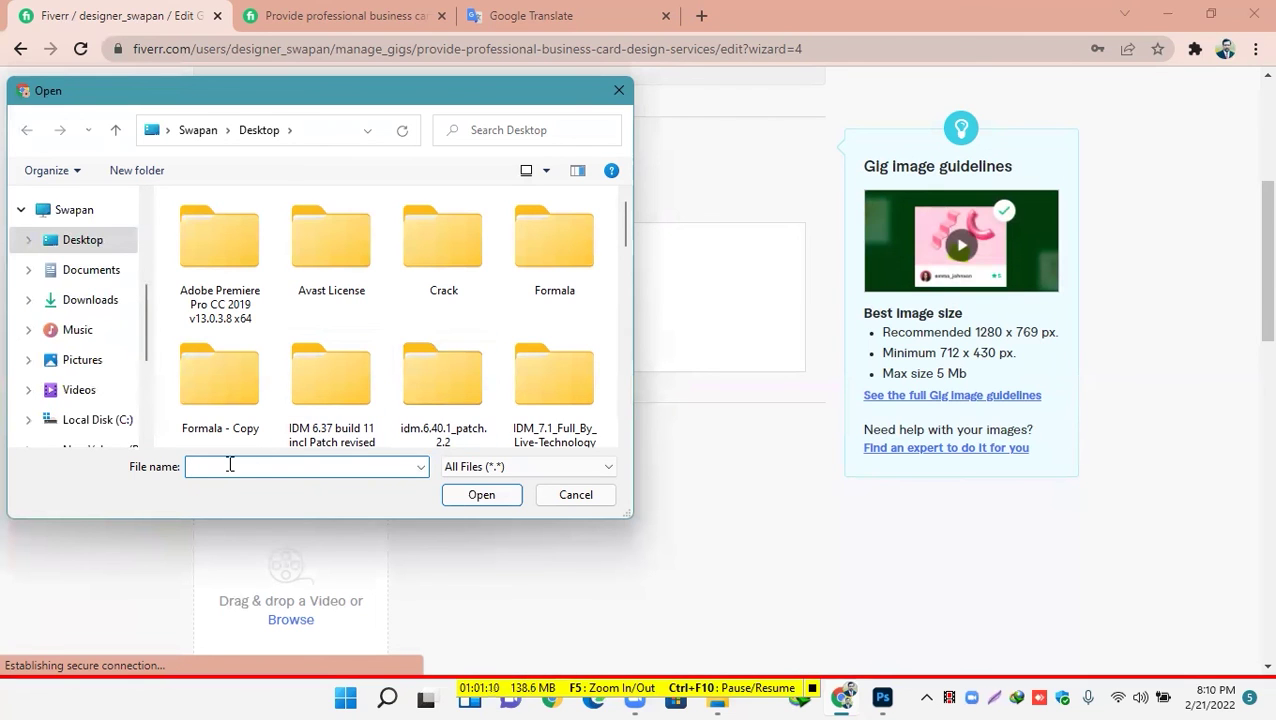
text(bus)
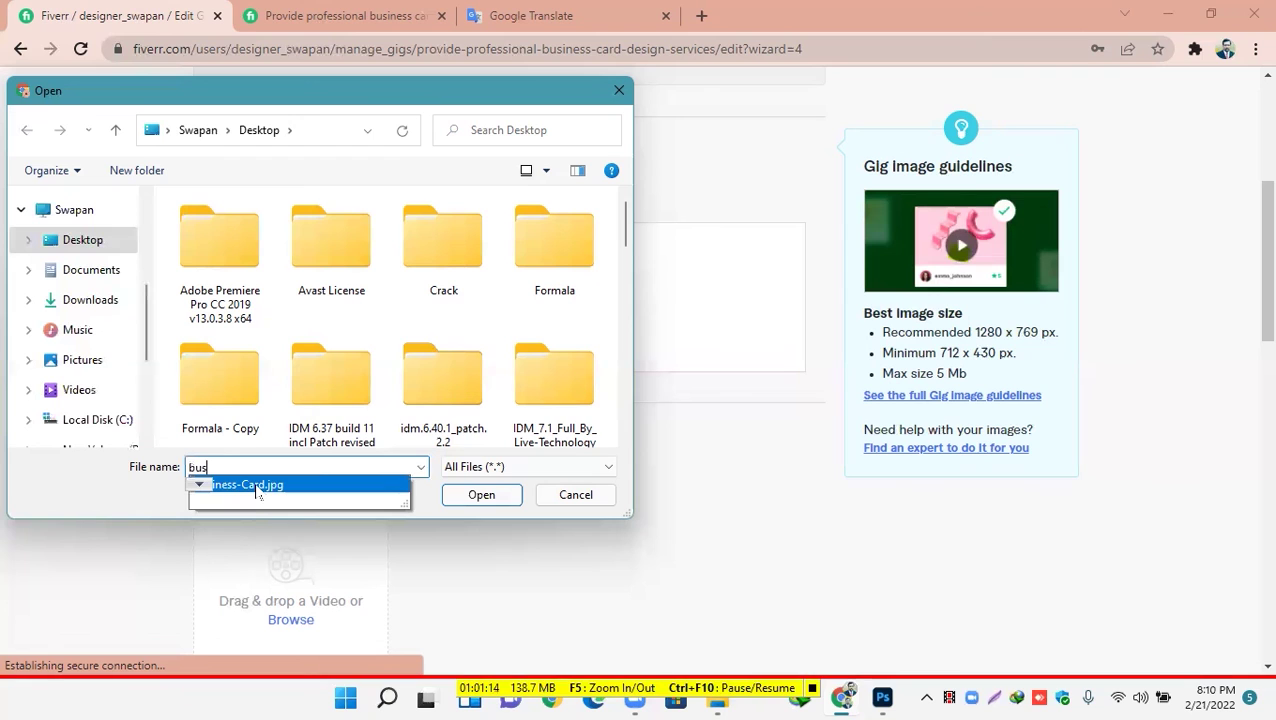
click(257, 486)
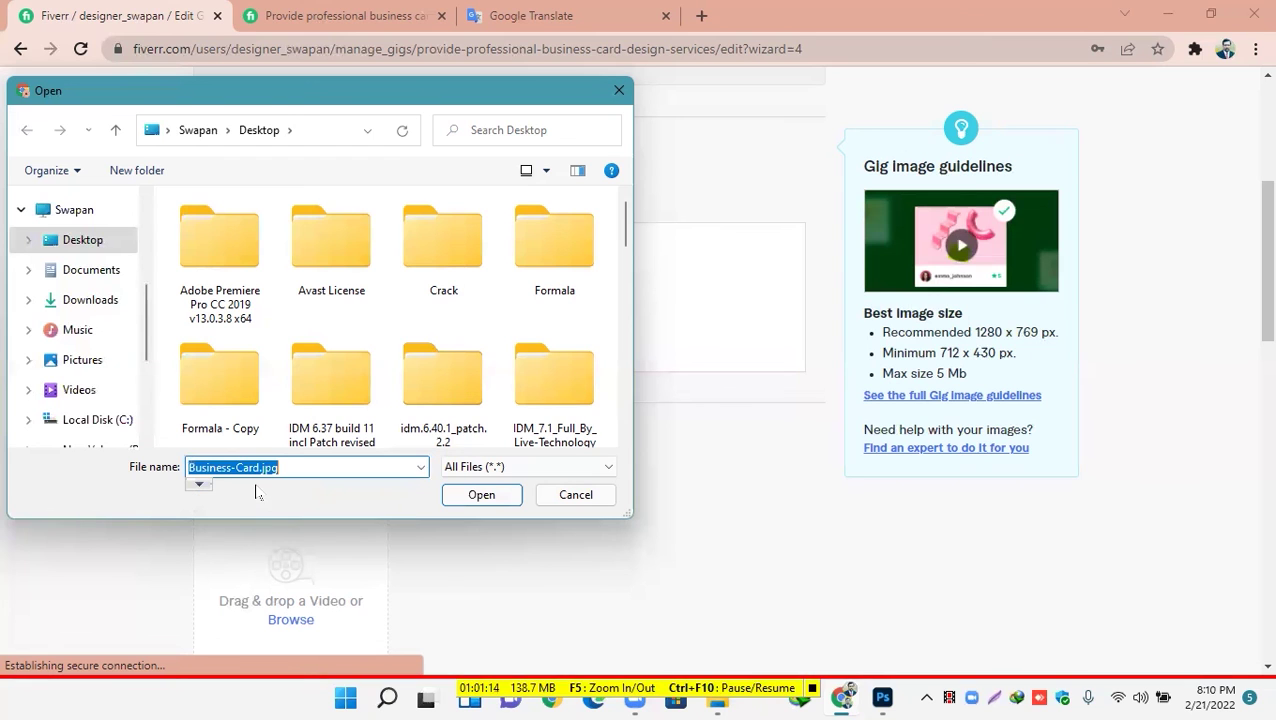
click(481, 495)
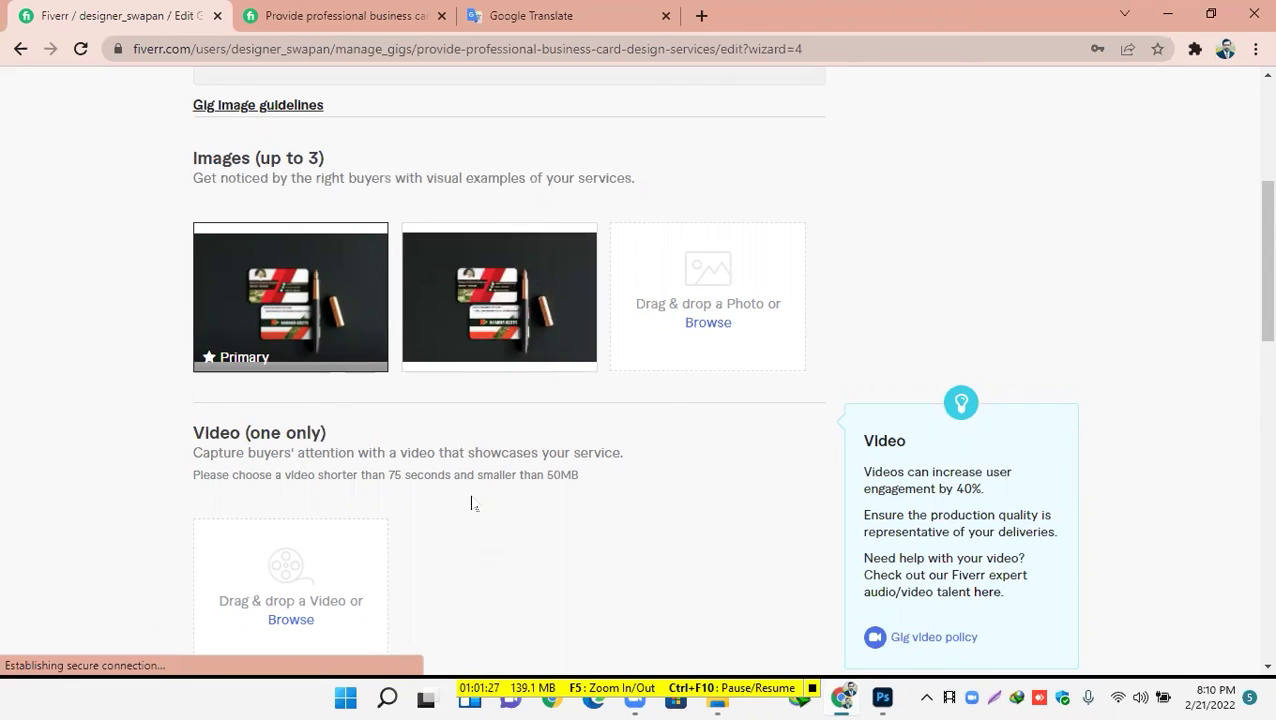
click(707, 323)
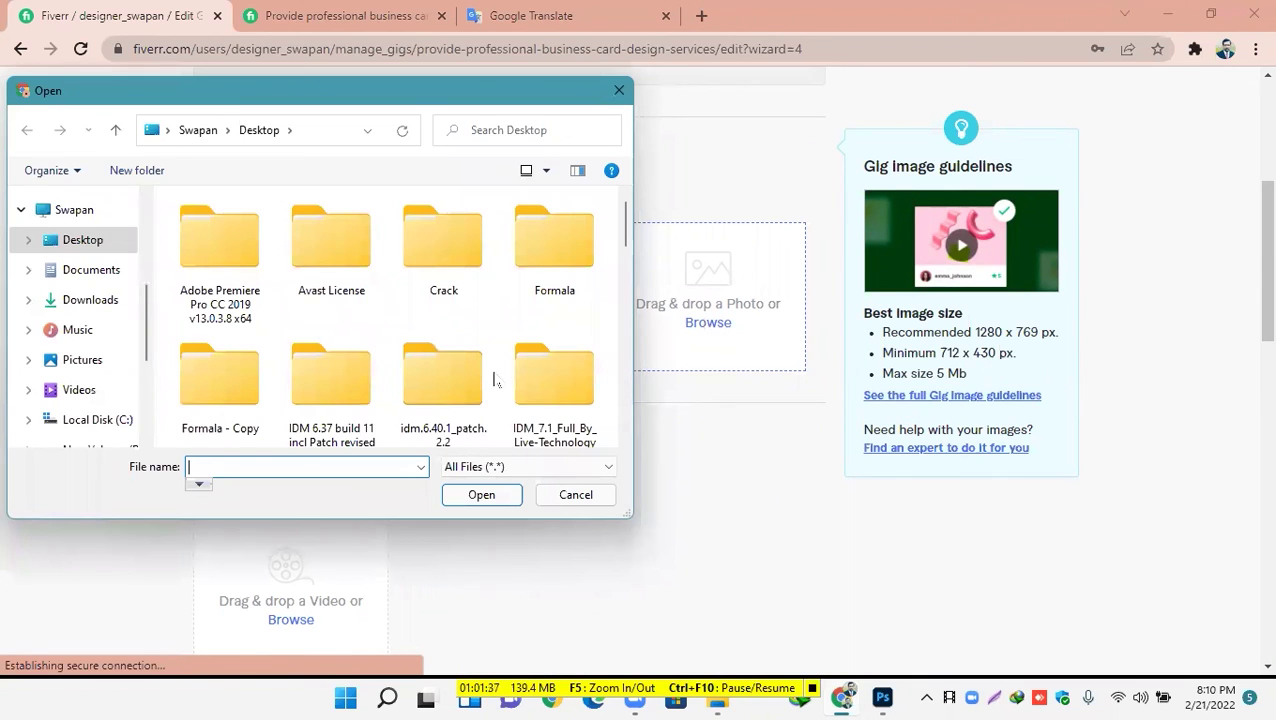
text(b)
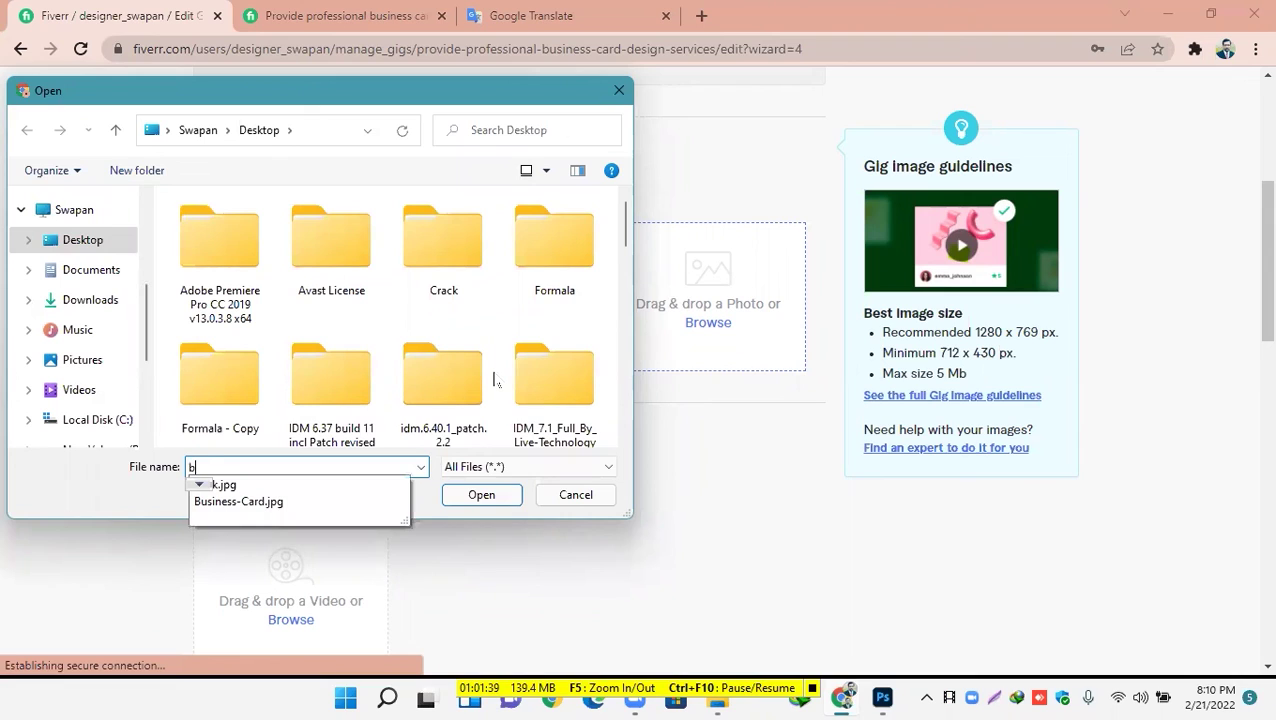
text(us)
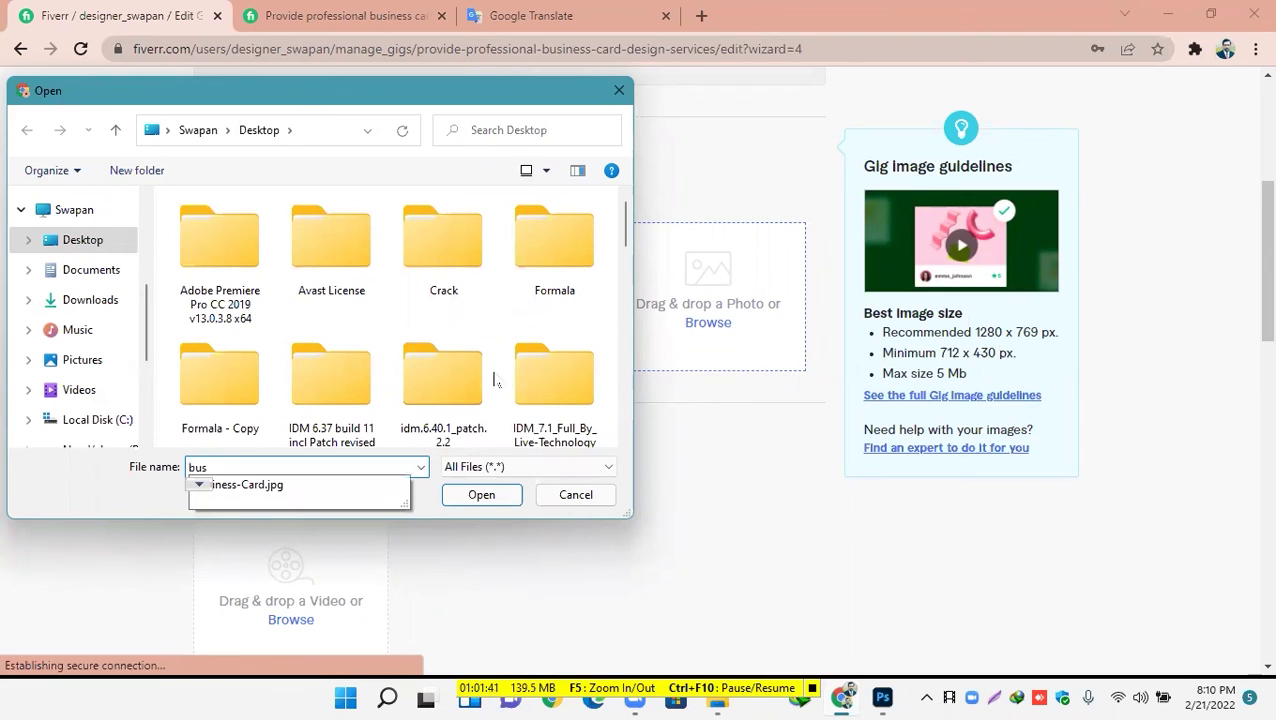
click(265, 485)
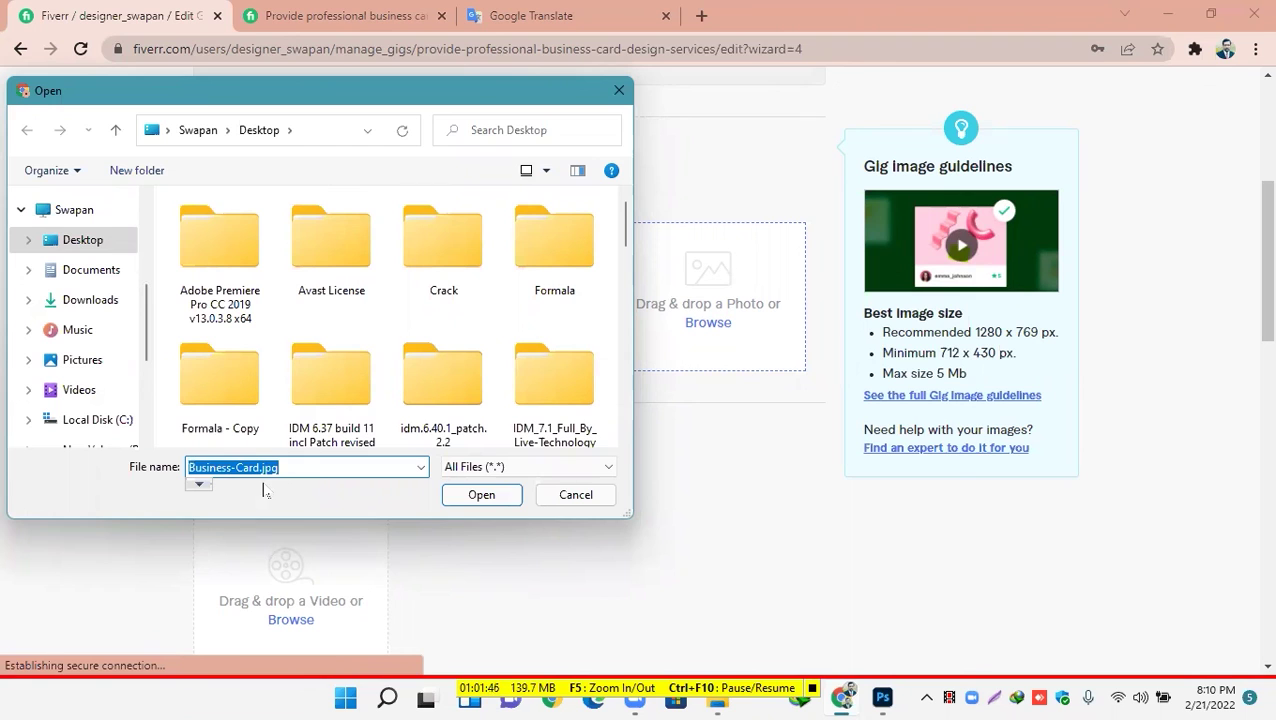
click(481, 496)
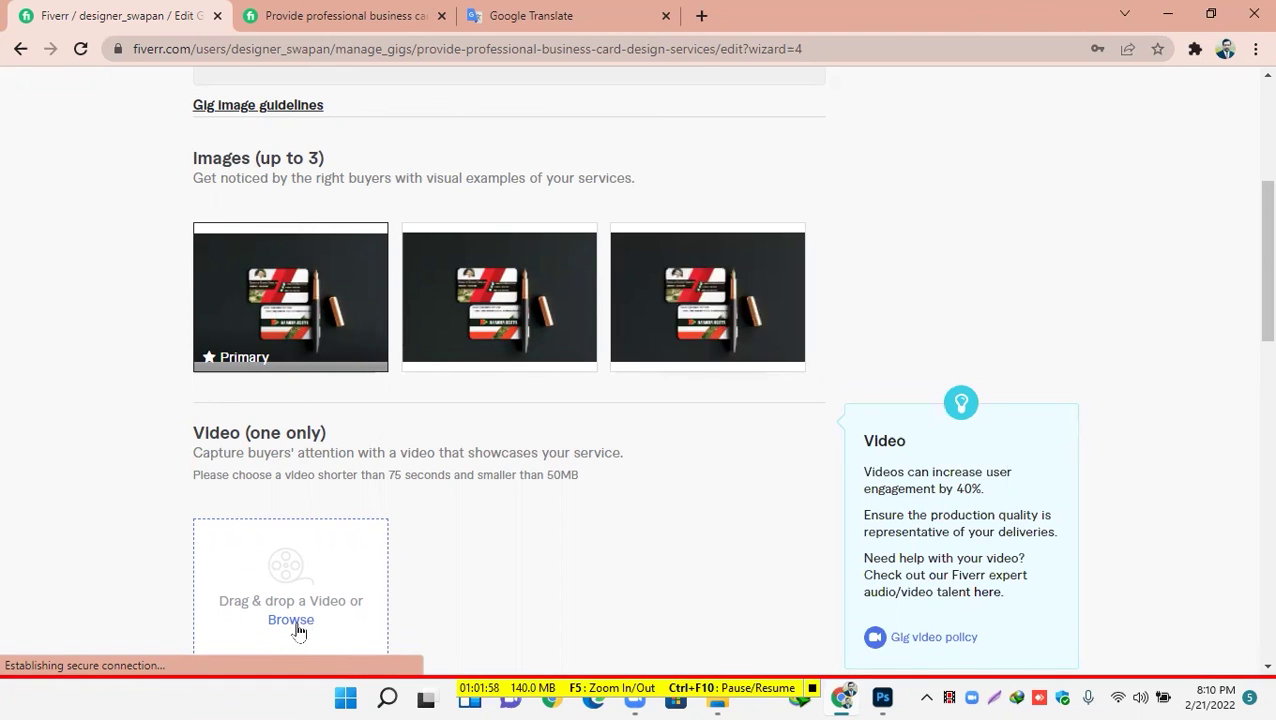
- Tick the own-work materials declaration and save the Gallery step
scroll(298, 630, down, 4)
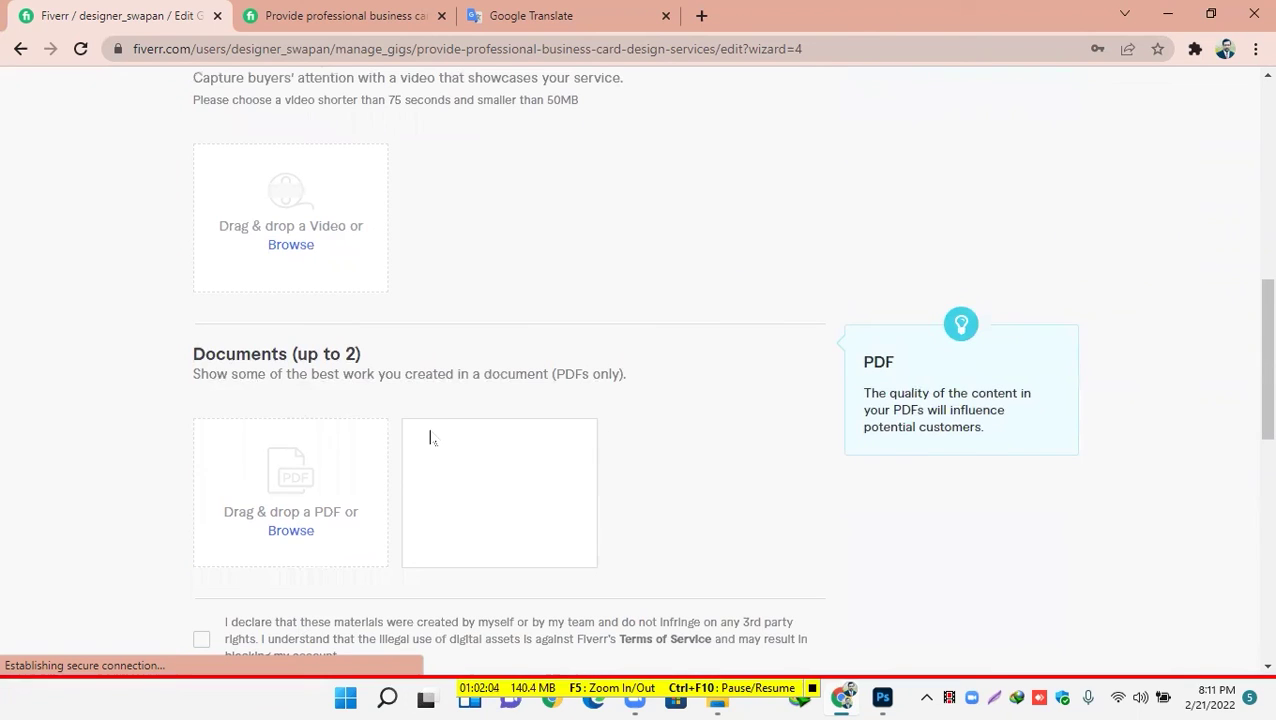
scroll(428, 436, down, 1)
scroll(428, 436, down, 3)
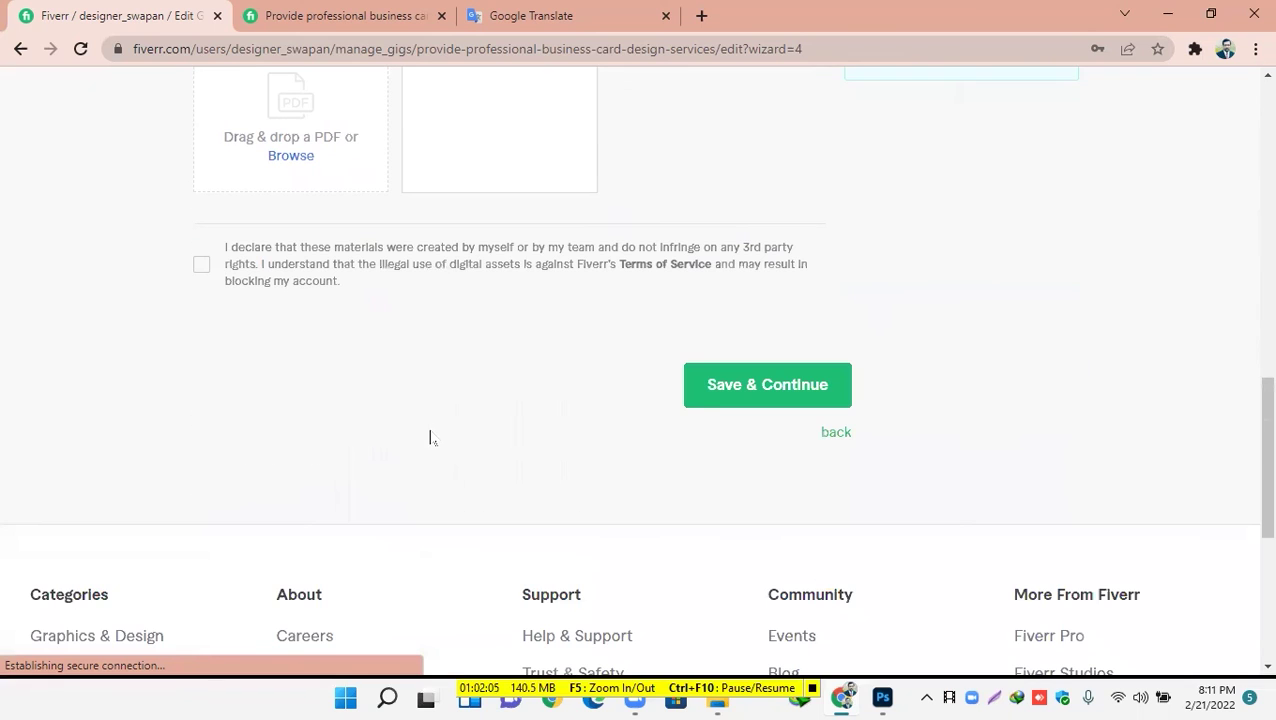
click(200, 266)
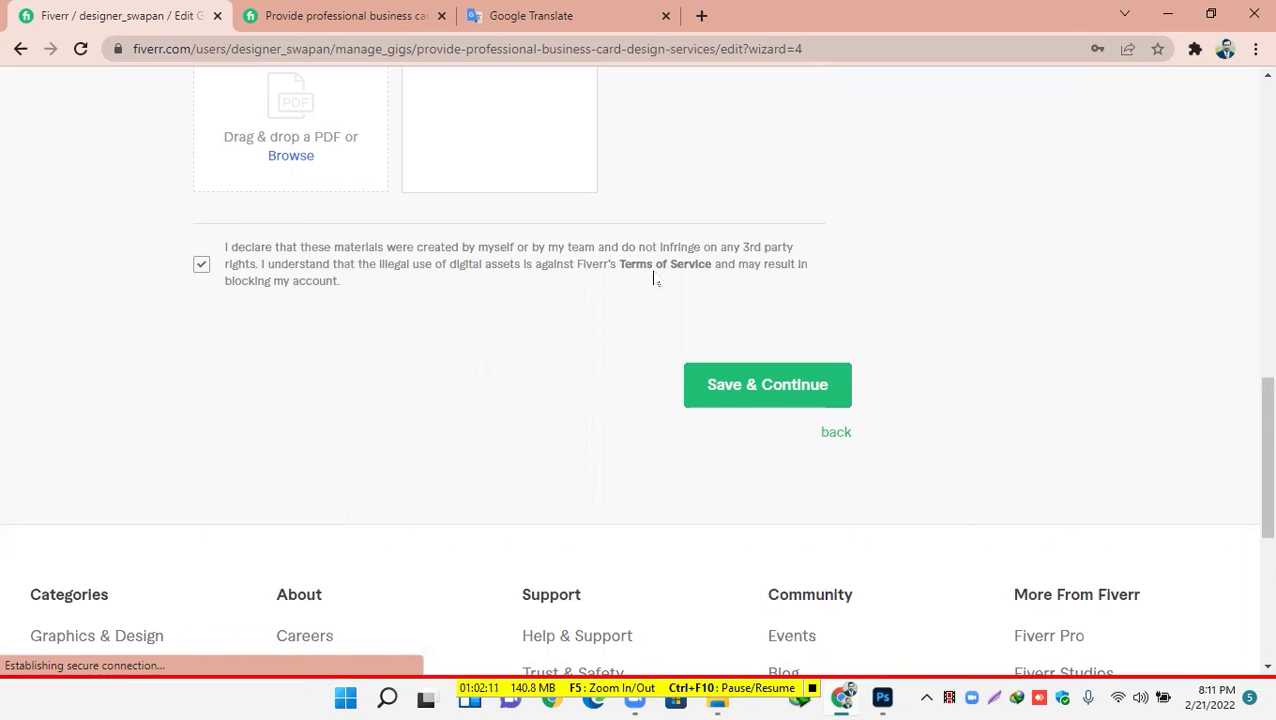
click(757, 397)
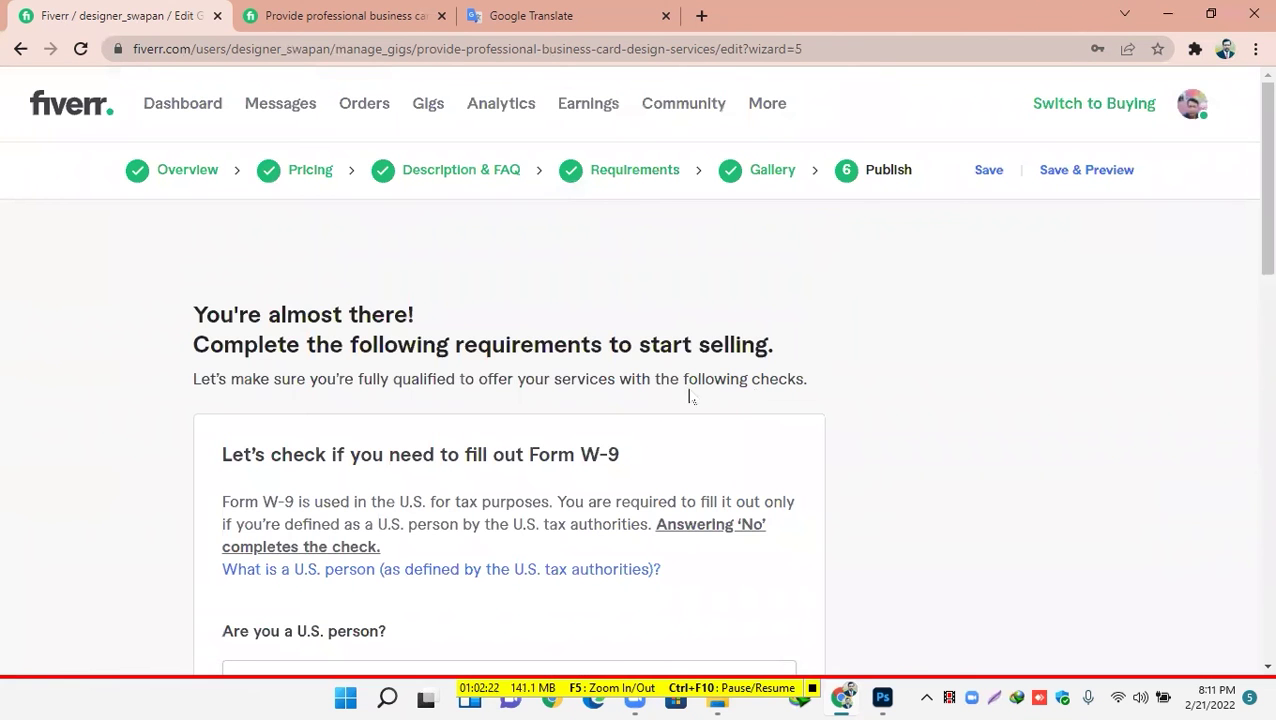
- Answer No to 'Are you a U.S. person?' on the W-9 check, save, and publish the gig
scroll(658, 423, down, 3)
scroll(658, 423, down, 1)
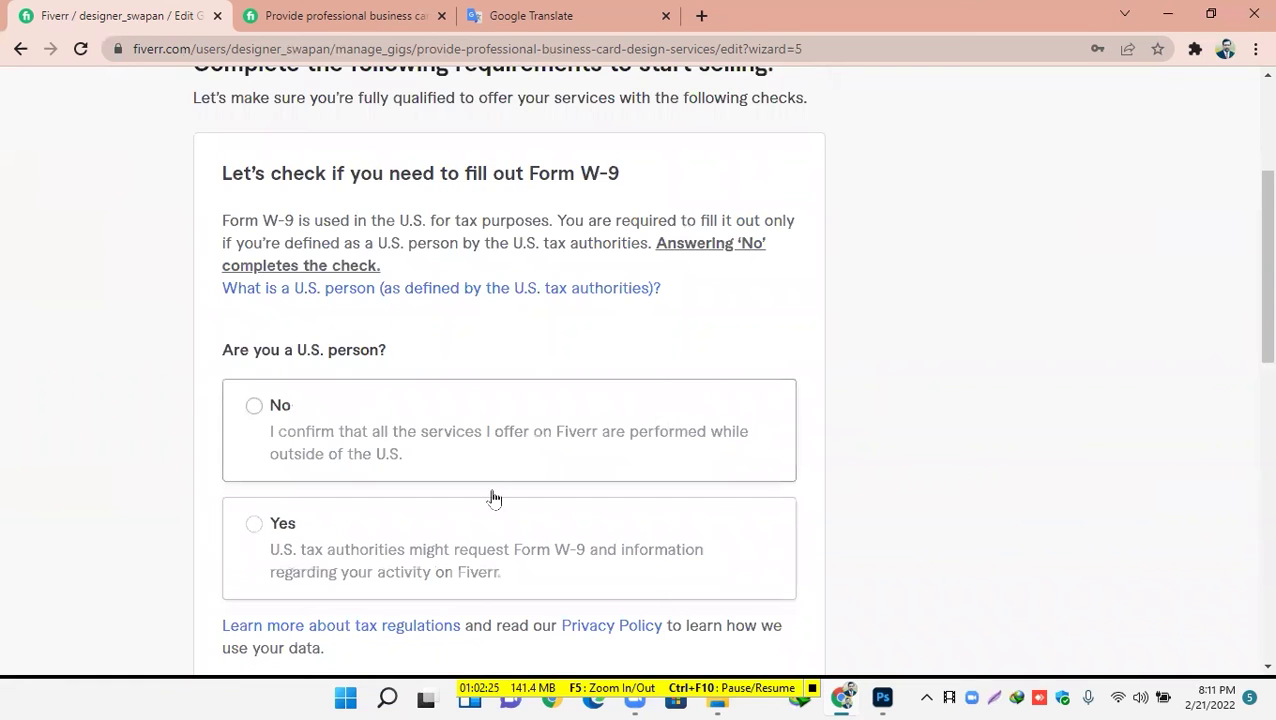
click(253, 410)
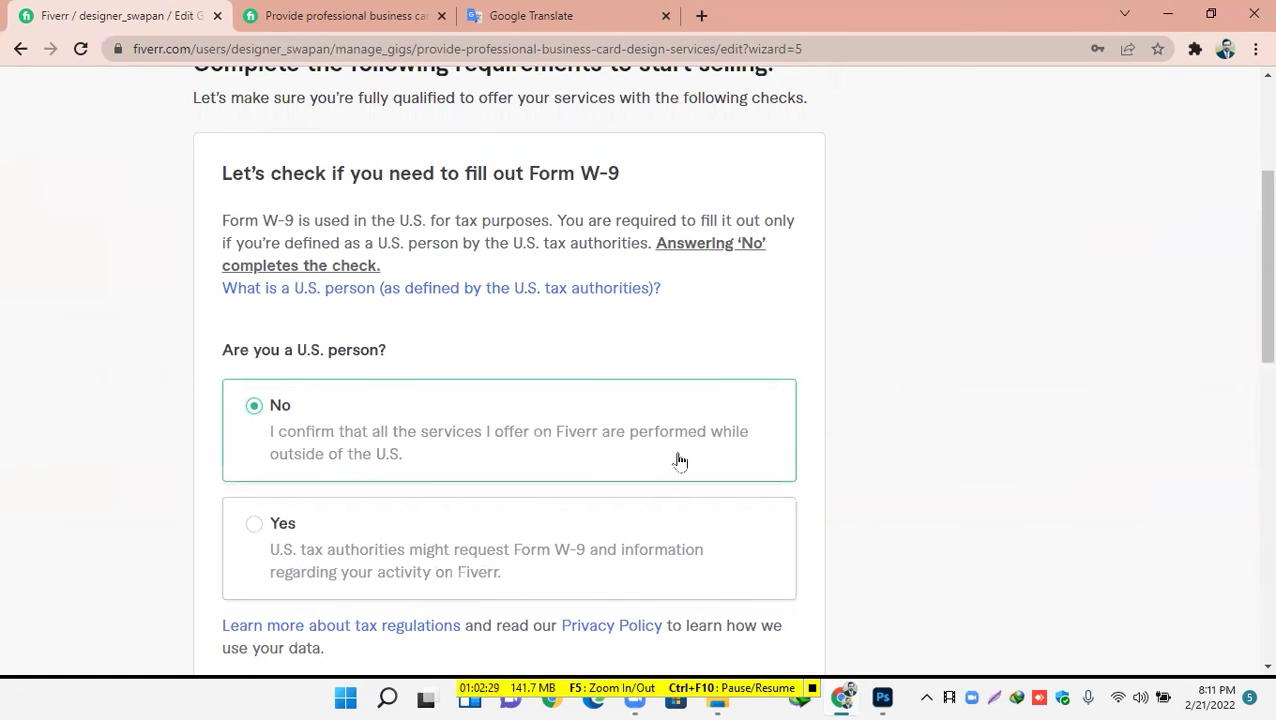
scroll(679, 461, down, 2)
scroll(679, 461, down, 3)
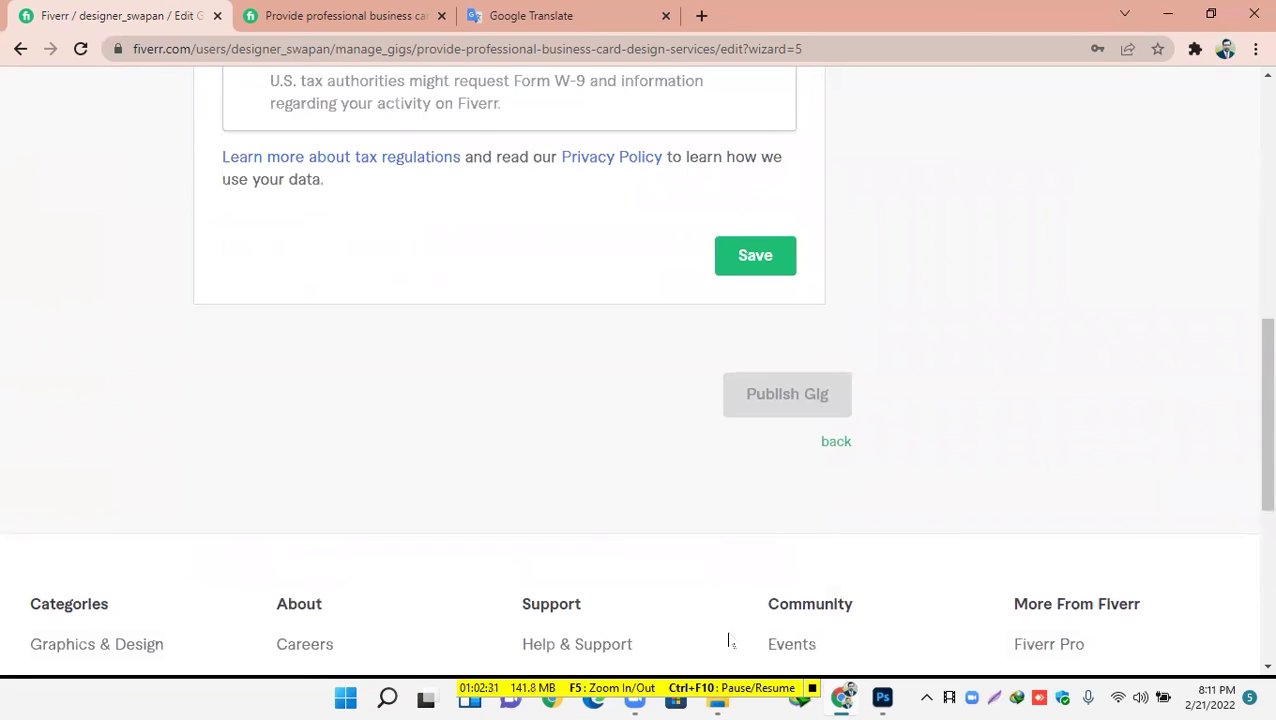
click(759, 258)
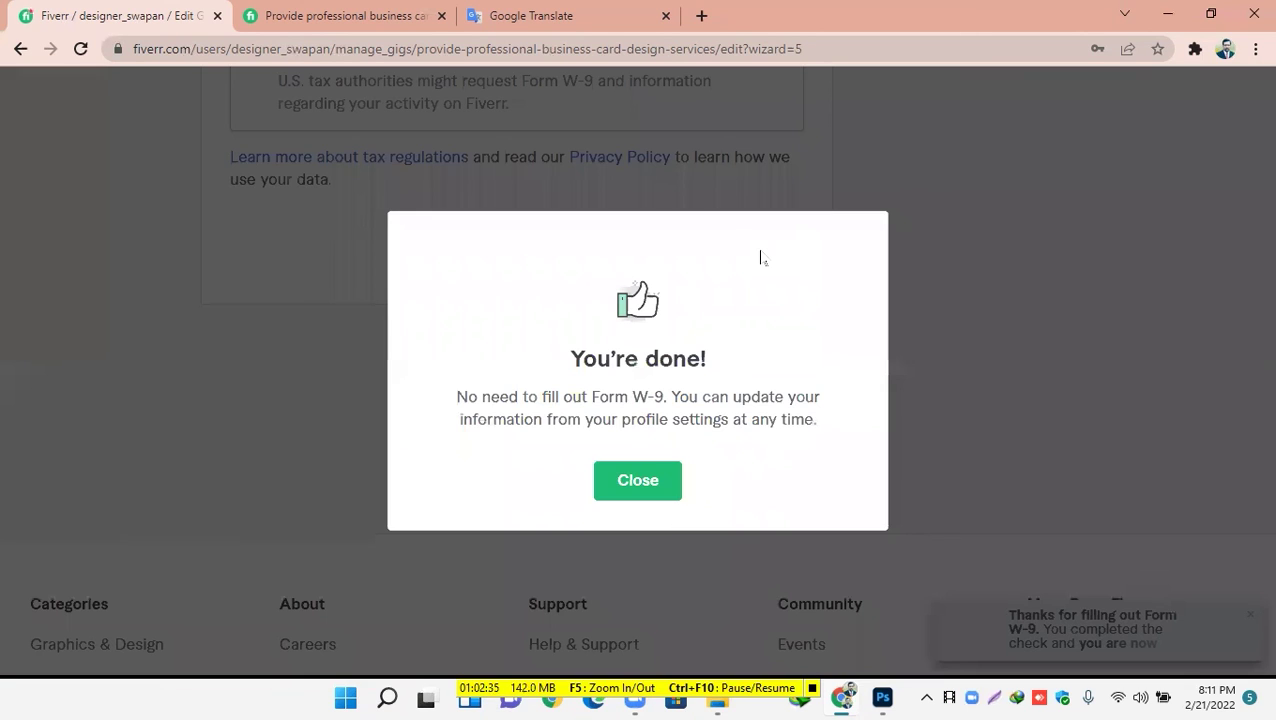
click(636, 484)
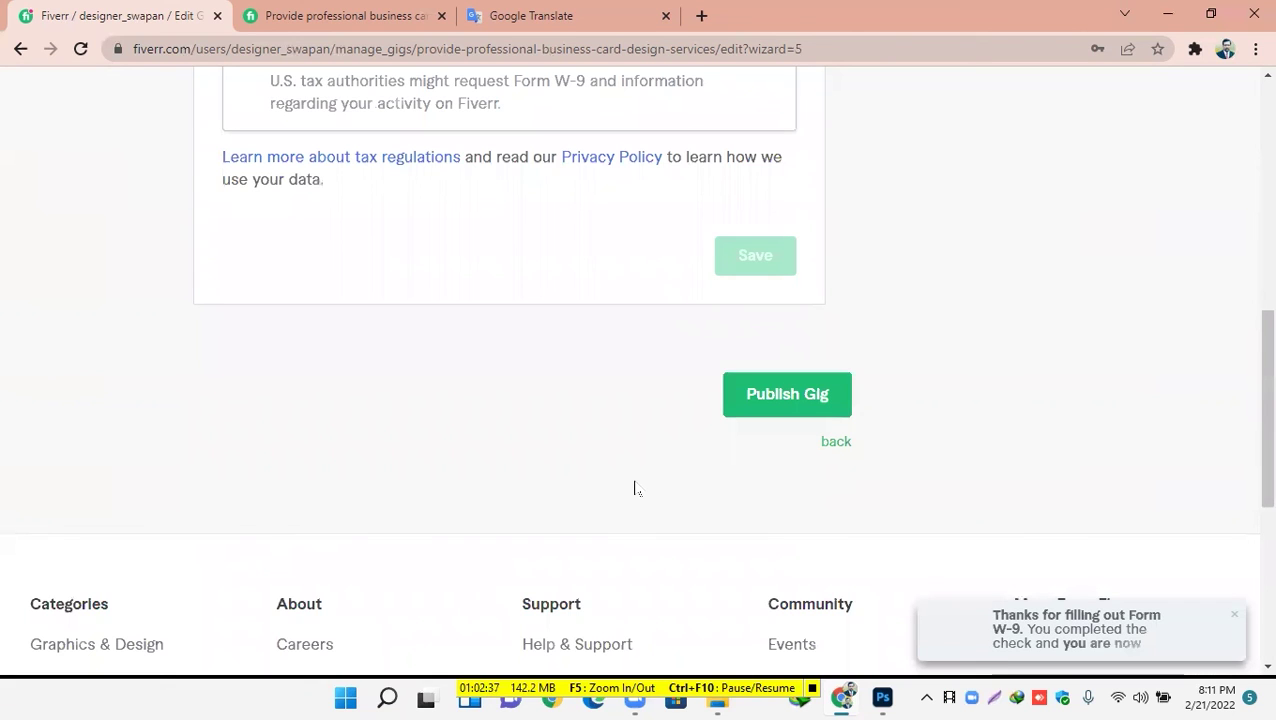
click(800, 398)
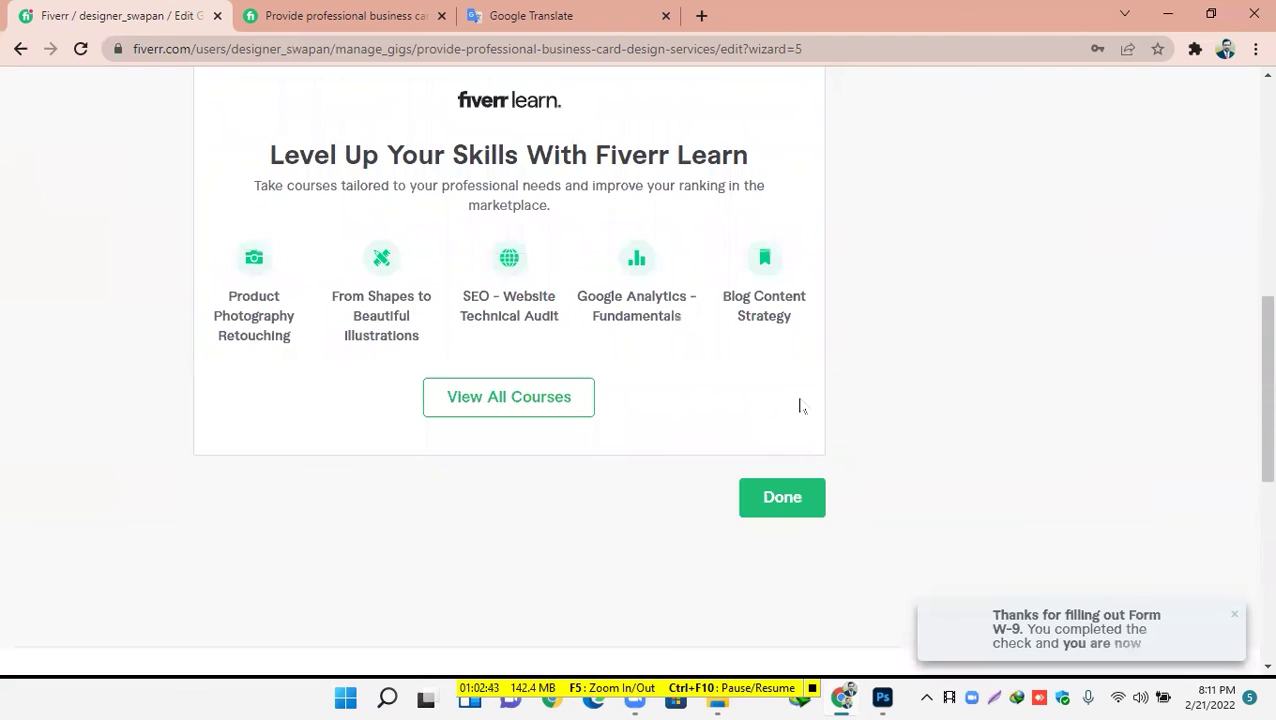
- Close the publishing confirmation with Done and dismiss the Set your availability popup
click(782, 498)
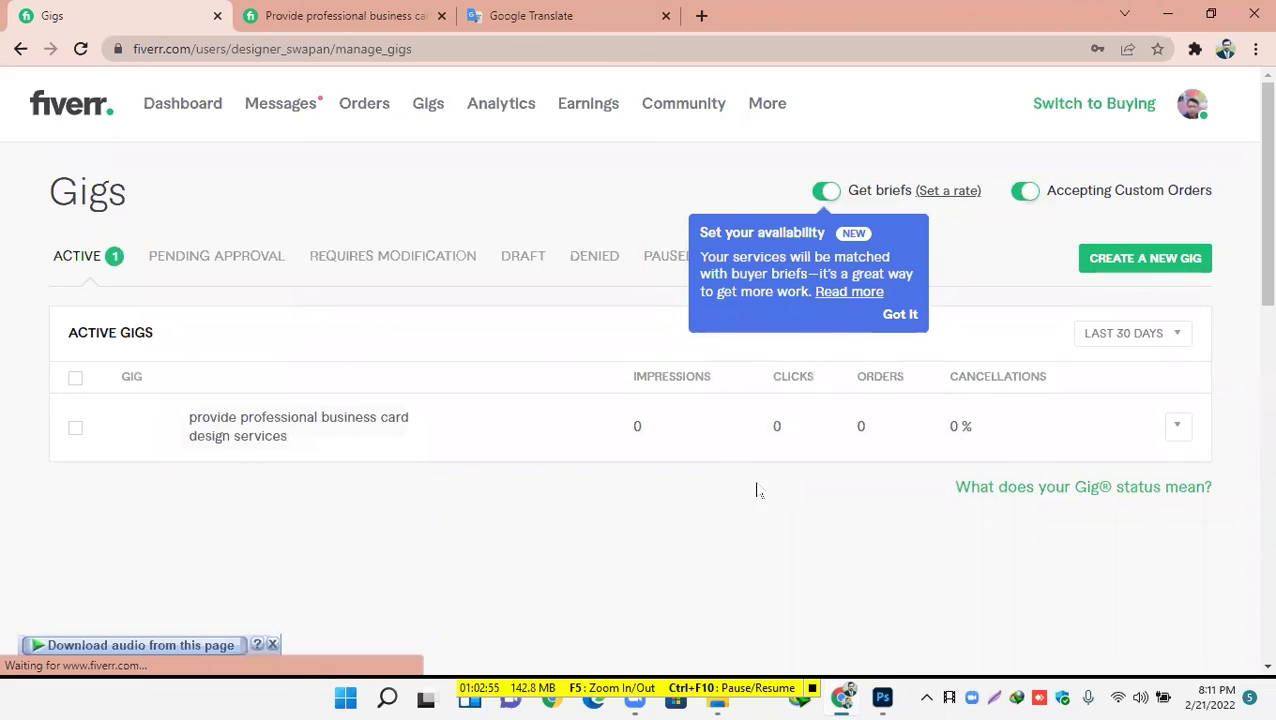
click(902, 316)
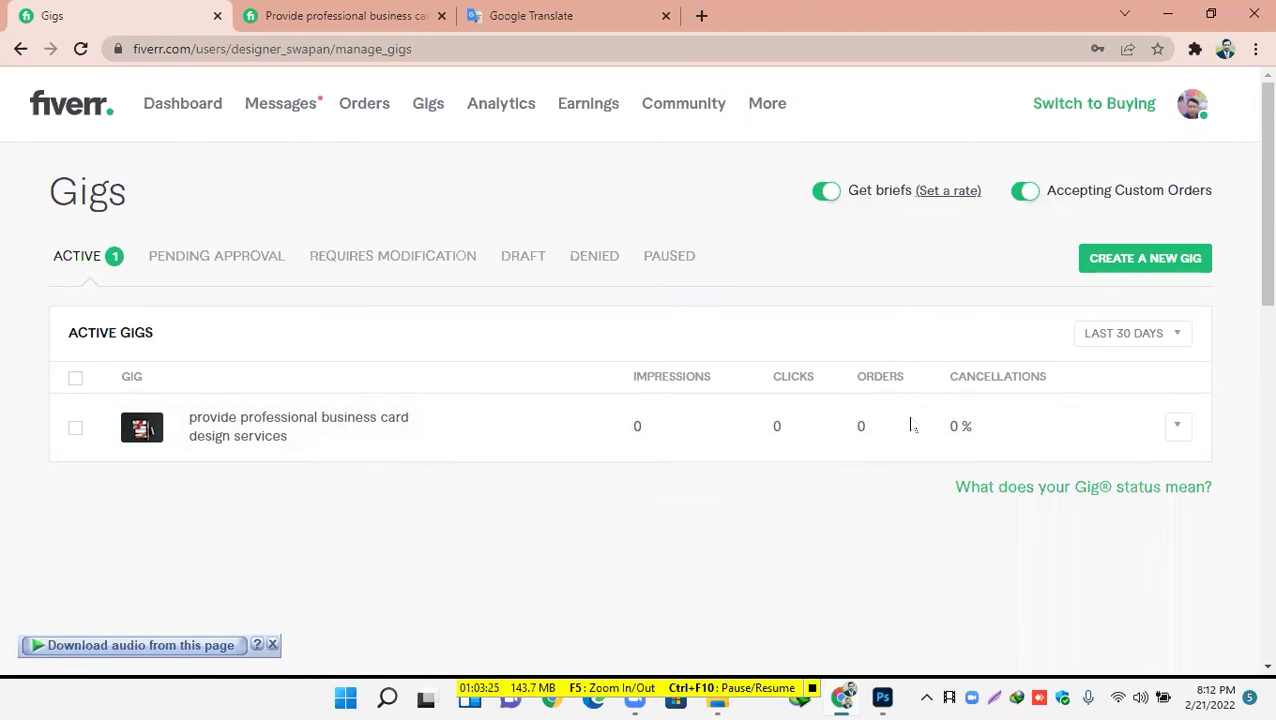
- Start creating a new gig and focus its title field
click(1127, 264)
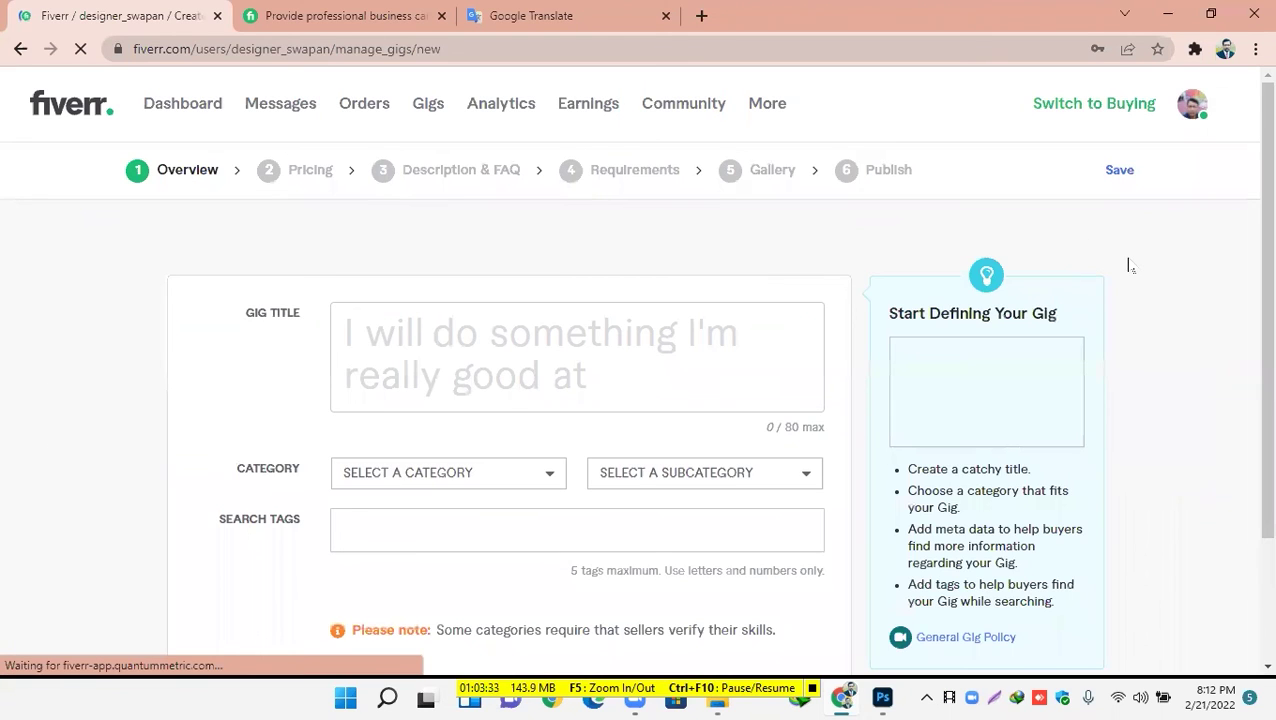
click(494, 389)
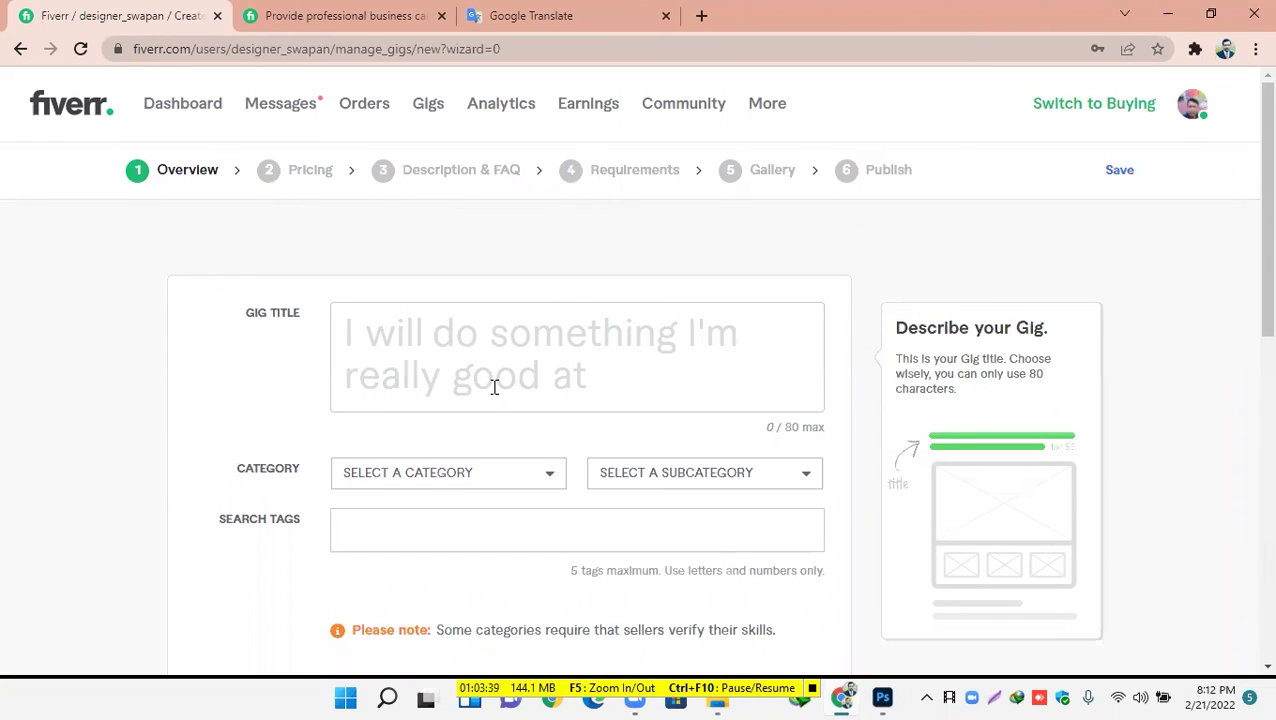
scroll(440, 330, down, 3)
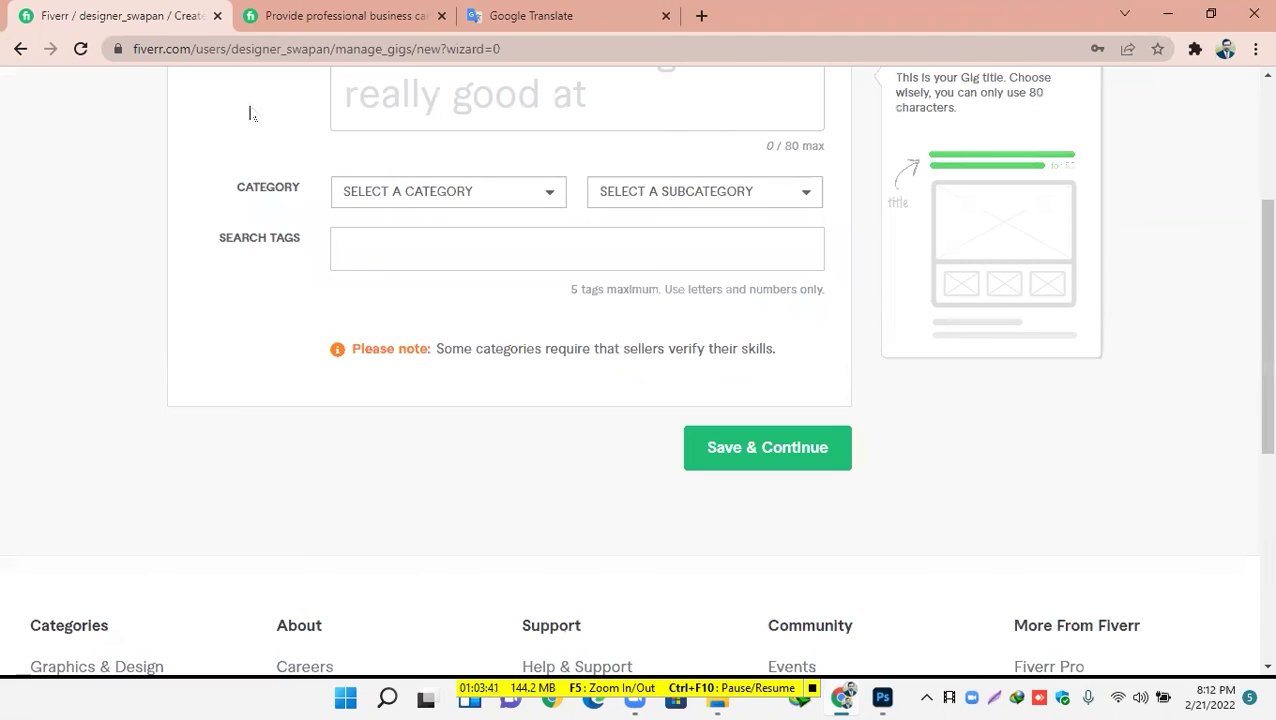
scroll(500, 272, up, 3)
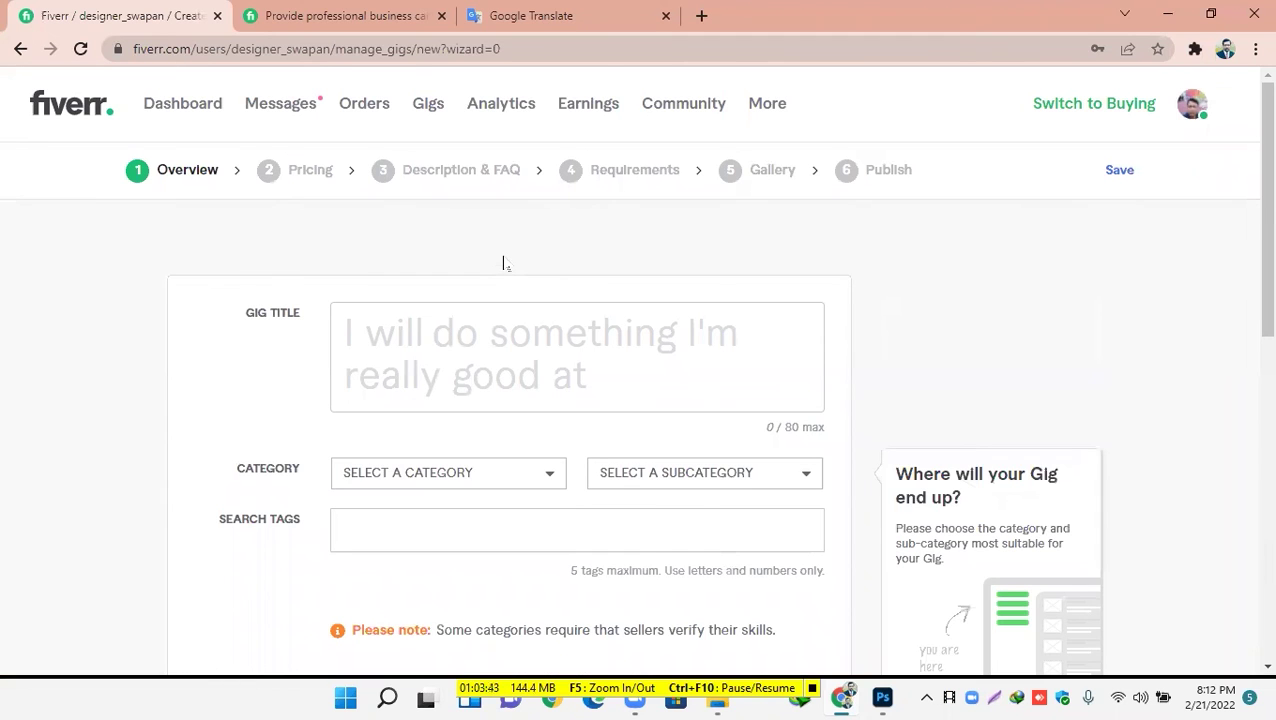
- Mark the W-9 completion notification as read and go to Buyer Requests
click(282, 112)
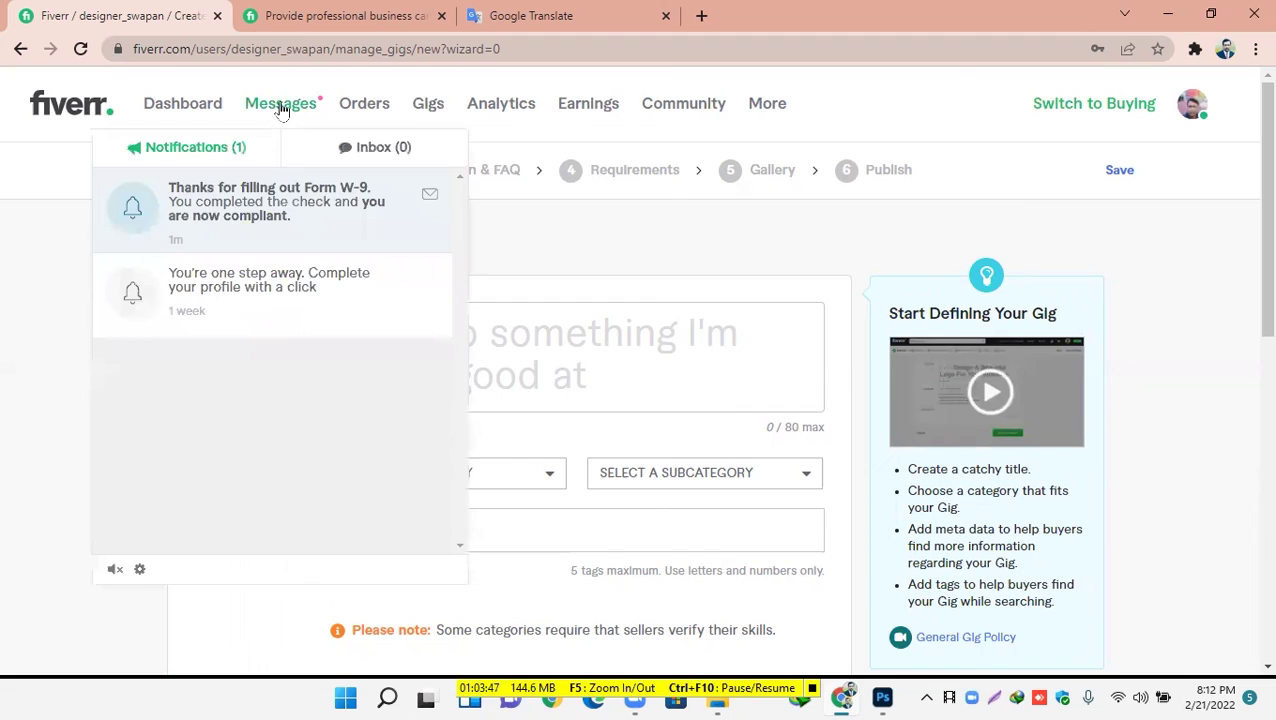
click(243, 208)
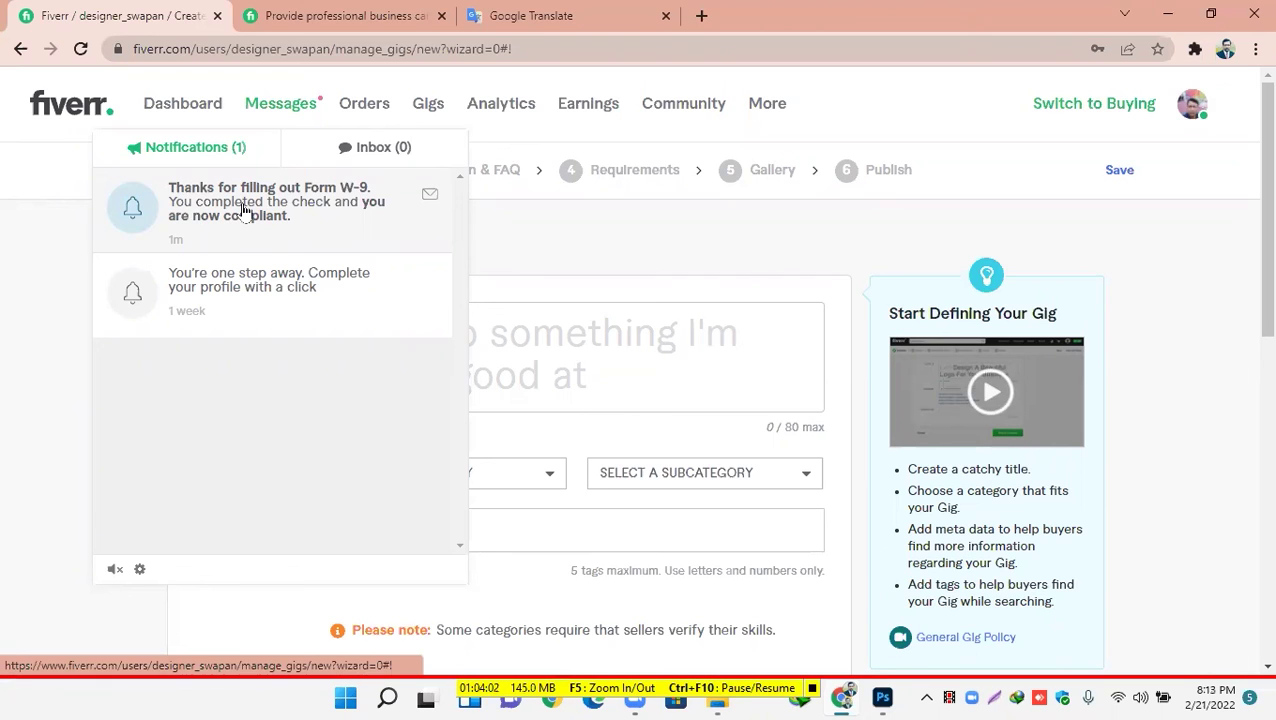
click(430, 196)
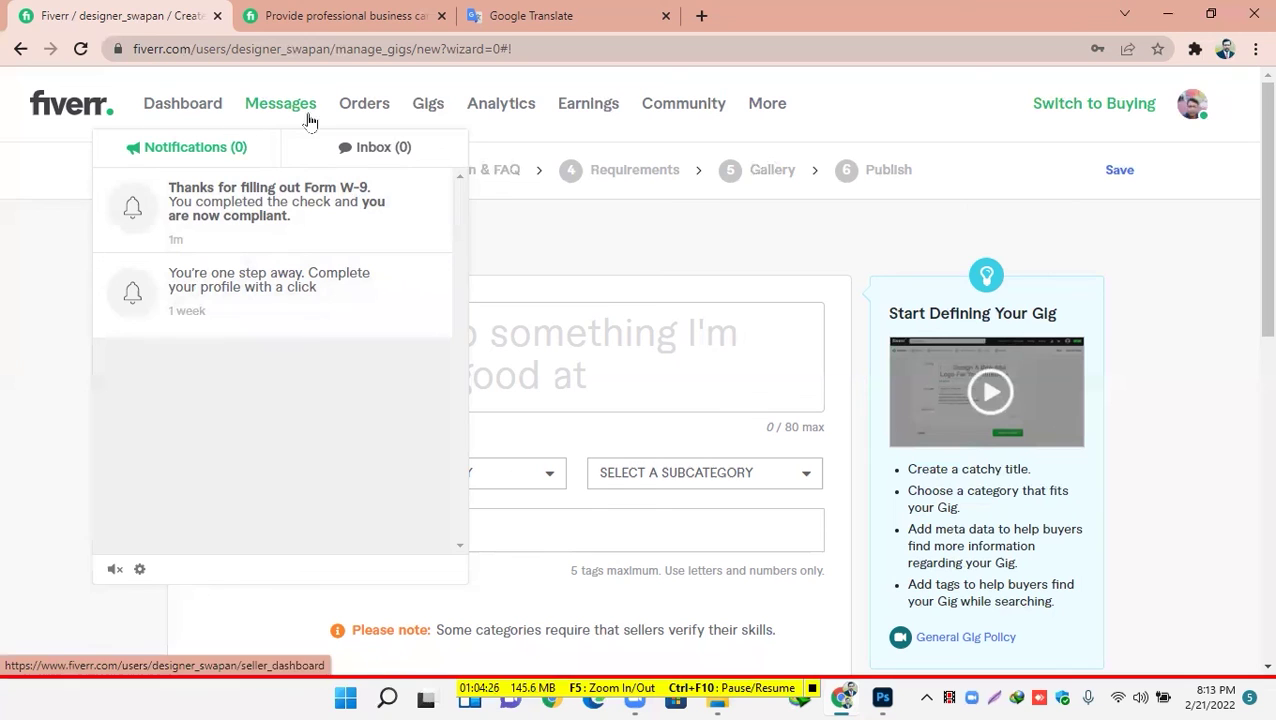
click(767, 106)
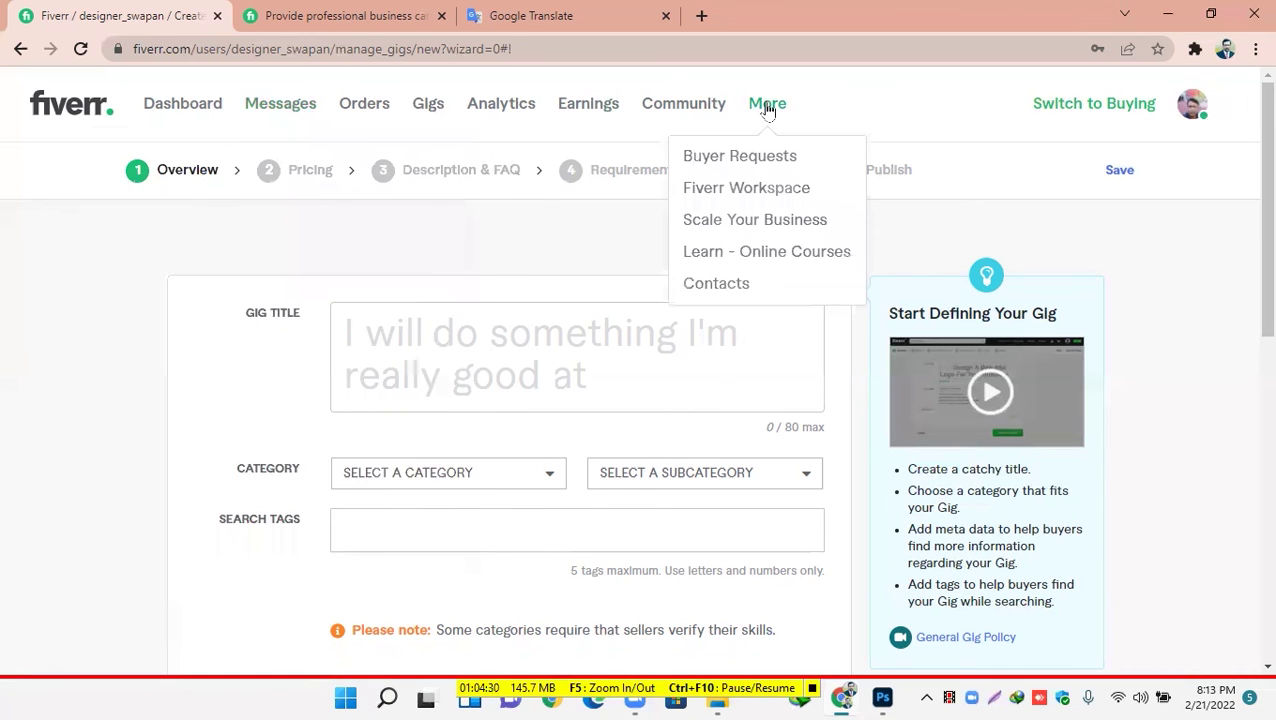
click(759, 163)
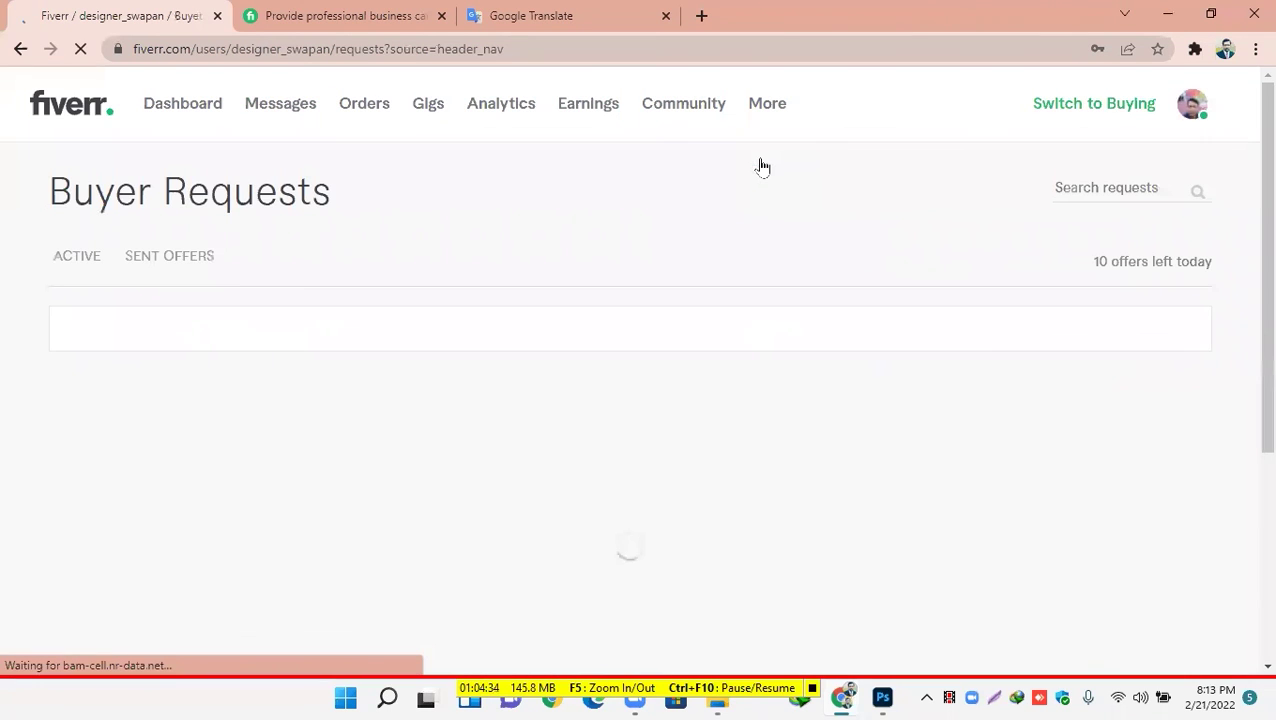